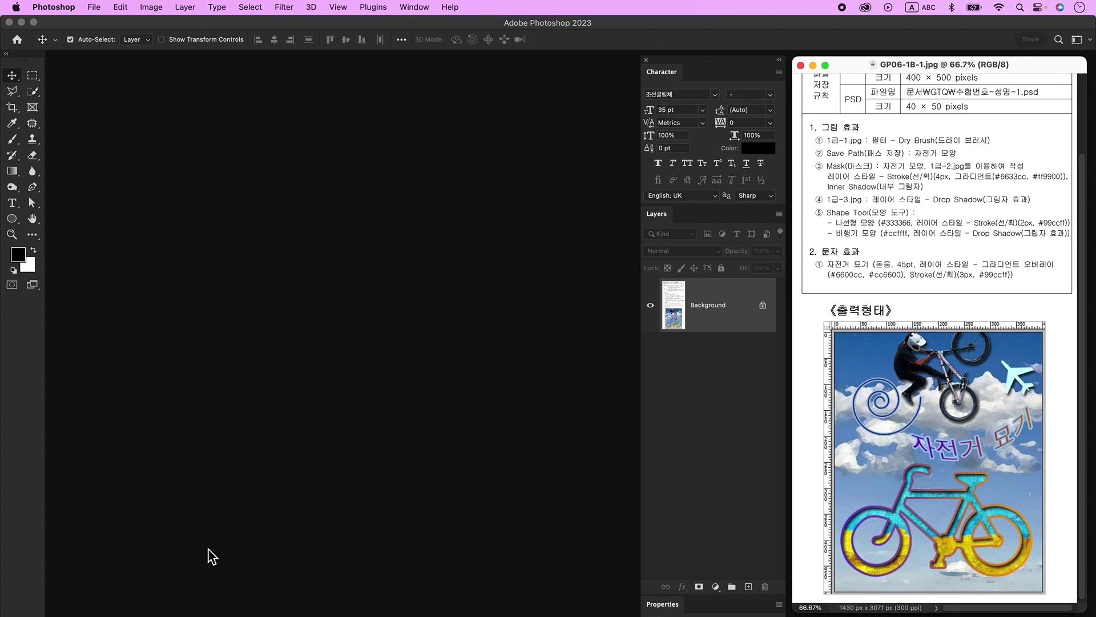
Create a 400 x 500 px, 72 ppi RGB document with a white background and show its rulers
left_click(94, 7)
left_click(97, 23)
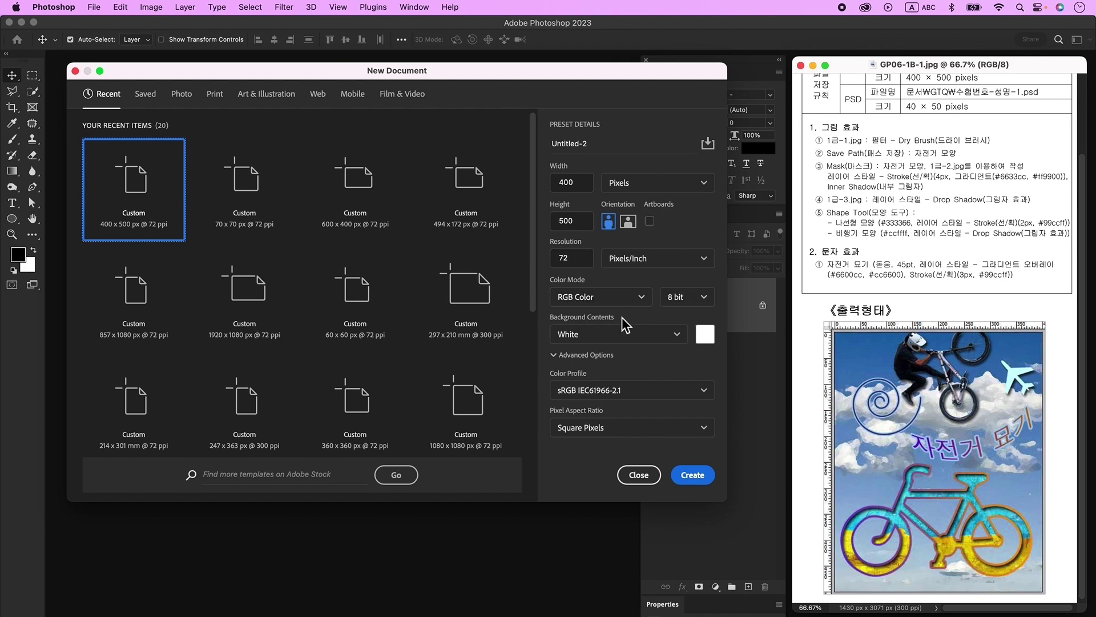
left_click(692, 474)
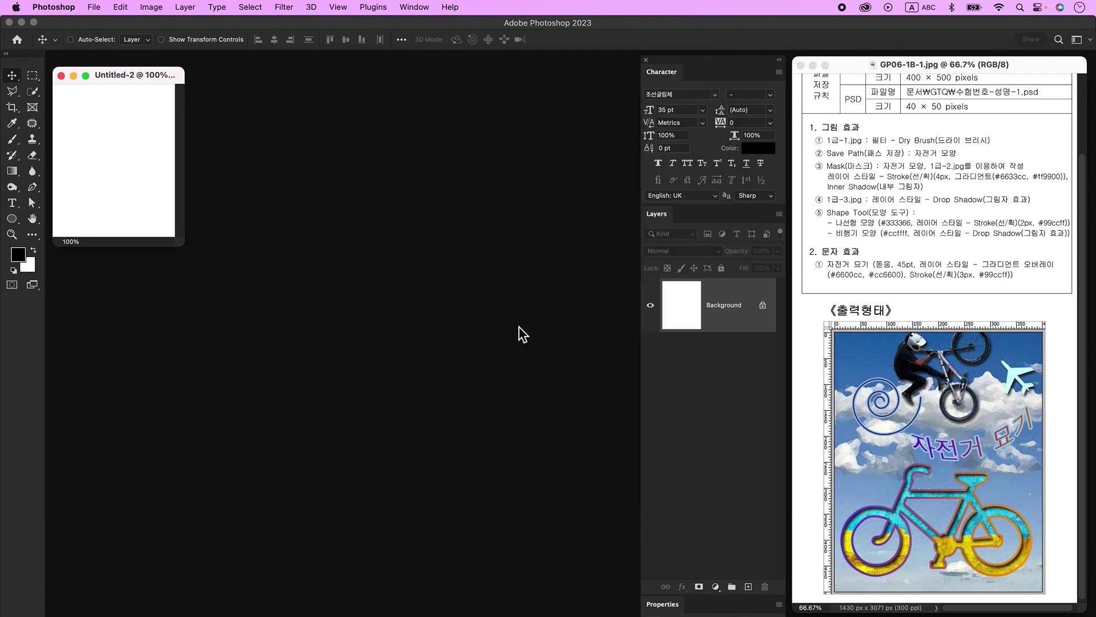
key("super+equal")
key("super+equal")
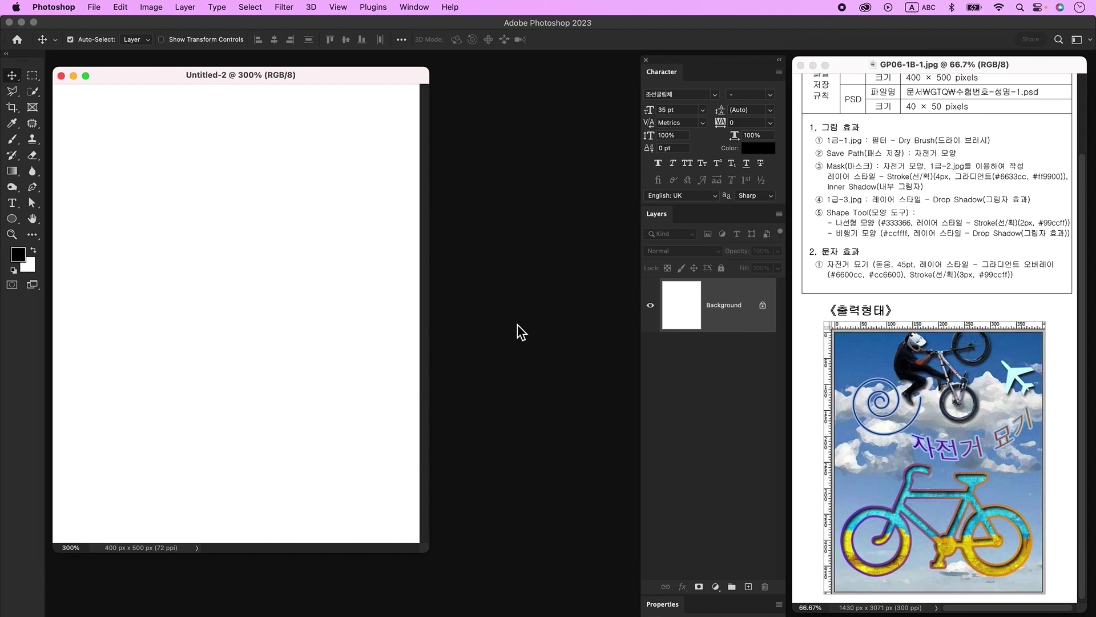
key("super+r")
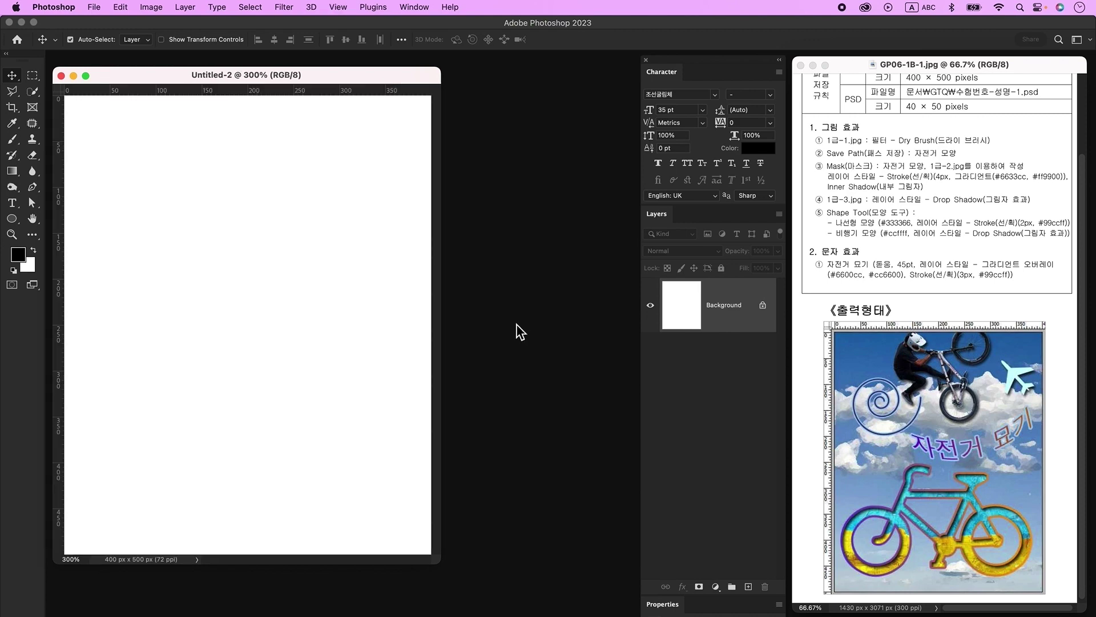
Save the document in Photoshop format in the GP06-1B folder, named with the exam number, the examinee's name and "-1"
left_click(93, 7)
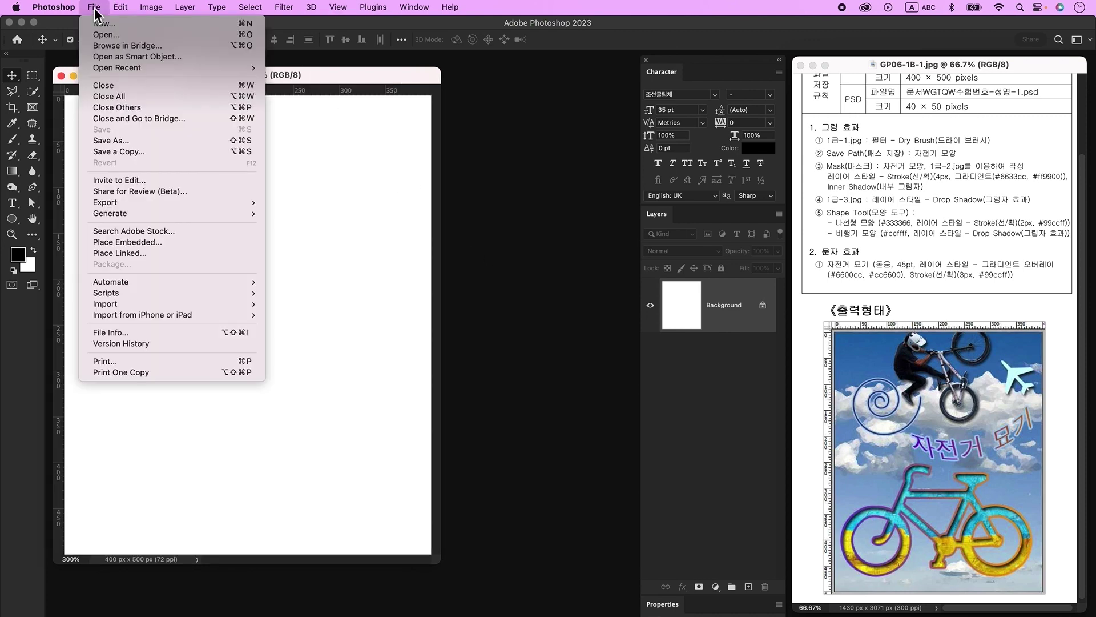
left_click(122, 141)
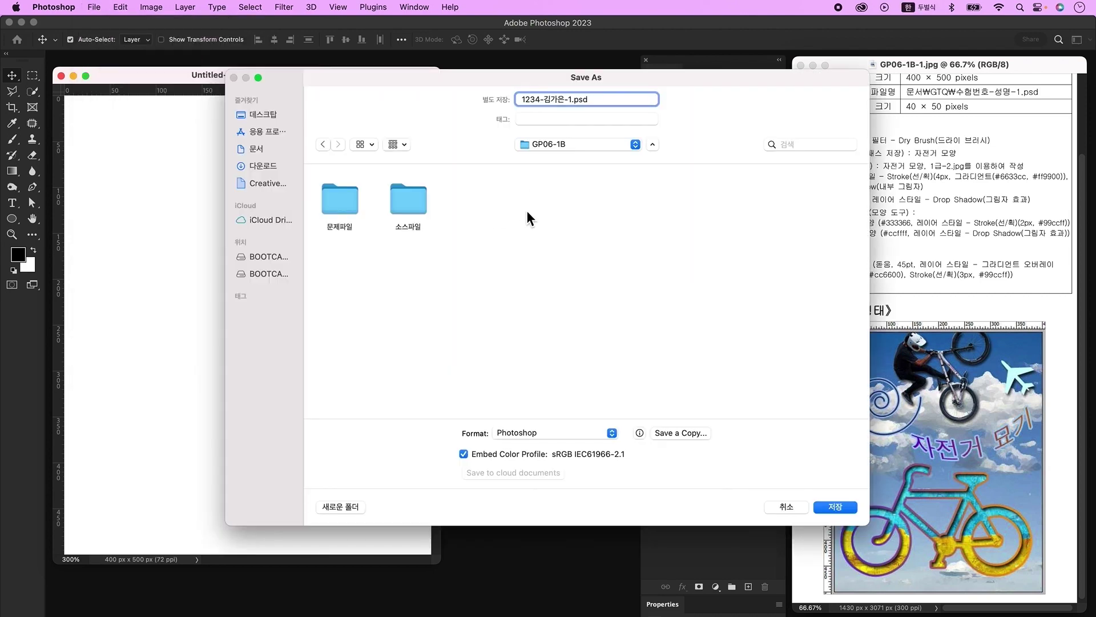
left_click(851, 505)
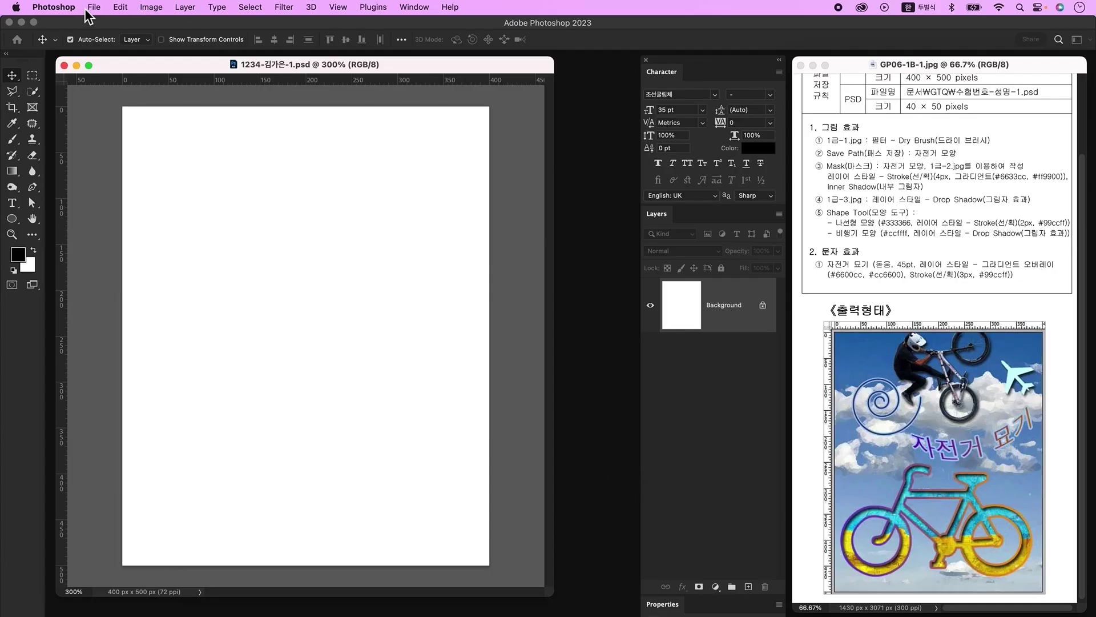
Open 1급-1.jpg, copy its sky image into the new document and close the source image
left_click(100, 9)
left_click(112, 35)
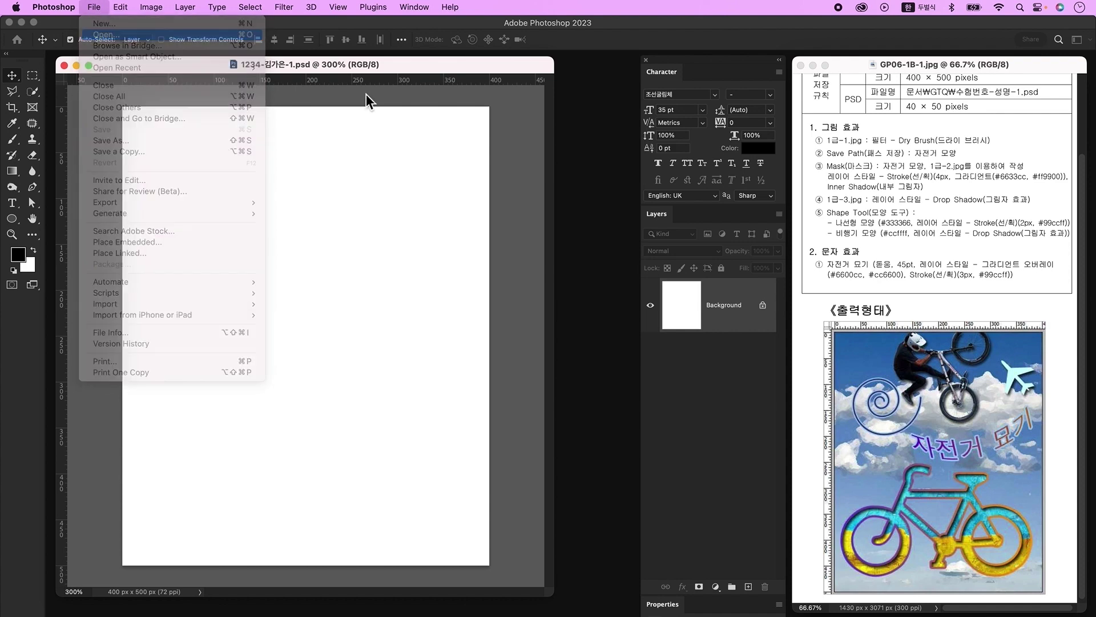
left_click(273, 140)
left_click(654, 478)
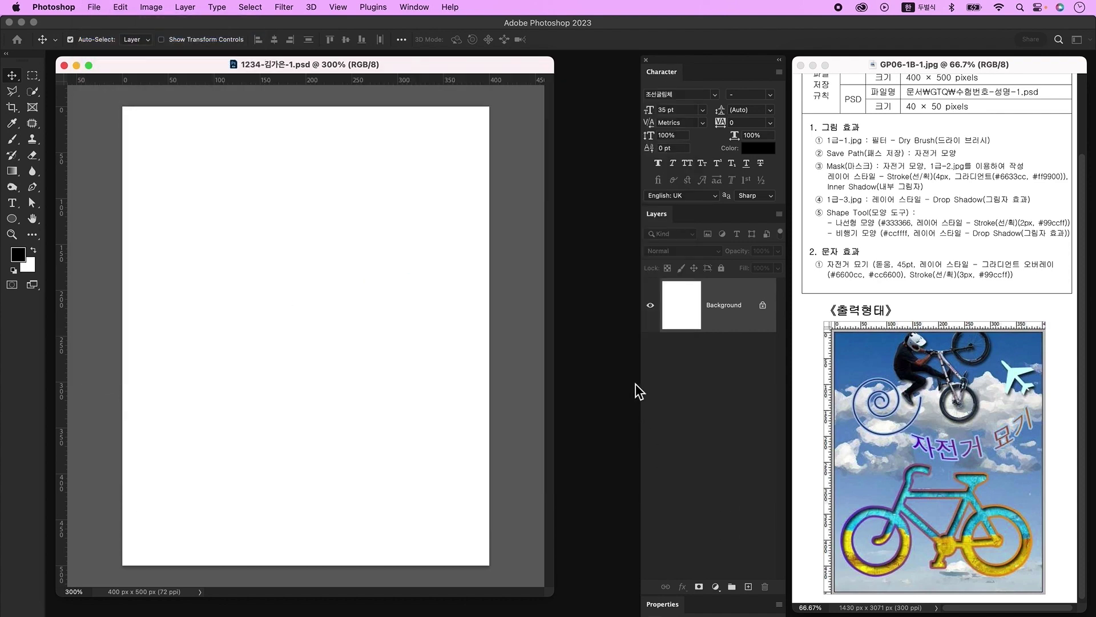
left_click_drag(299, 139, 567, 271)
left_click_drag(504, 381, 406, 384)
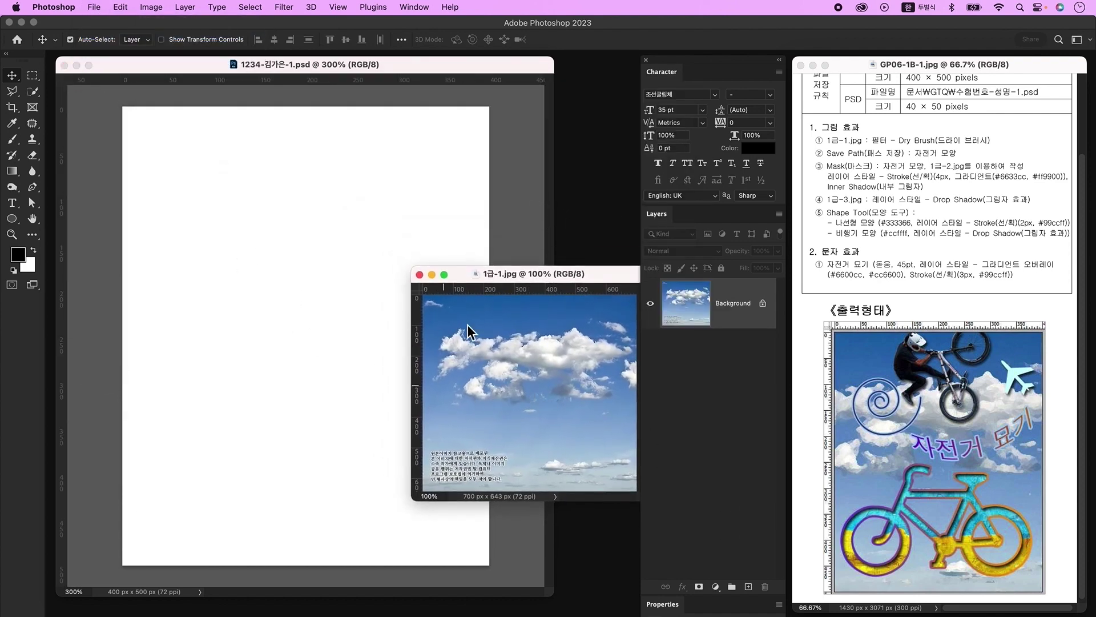
left_click(563, 347)
left_click(418, 274)
Scale down and reposition the sky layer so it covers the canvas with the large clouds in the upper half
key("super+t")
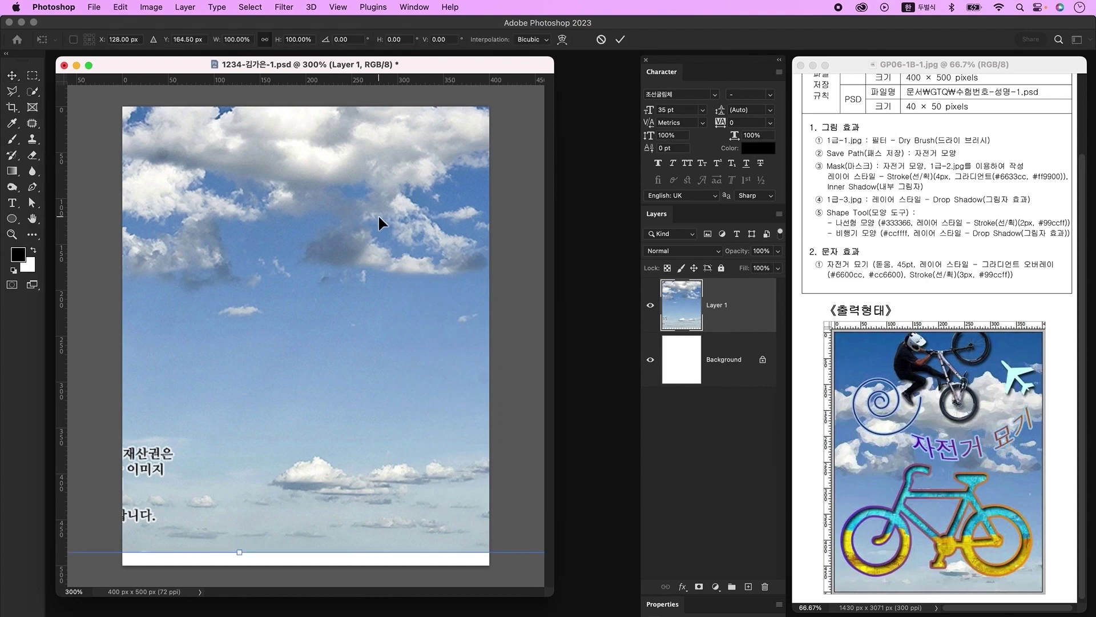
left_click_drag(360, 100, 368, 242)
left_click_drag(258, 99, 270, 217)
key("Return")
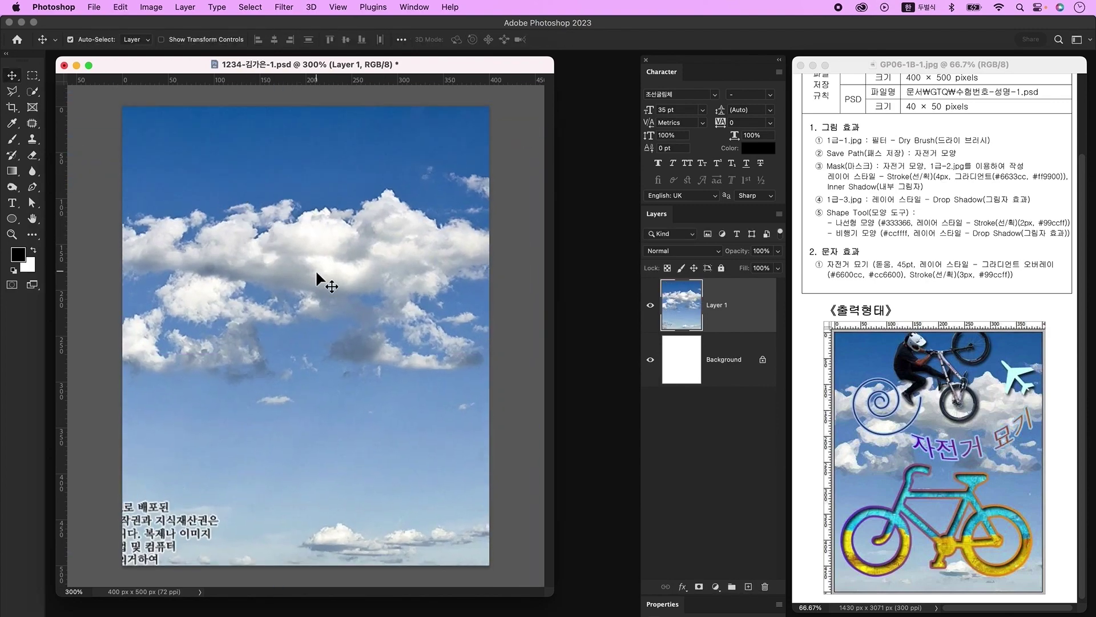
Apply the Dry Brush filter to the sky layer with brush size 2, brush detail 8 and texture 1
left_click(293, 7)
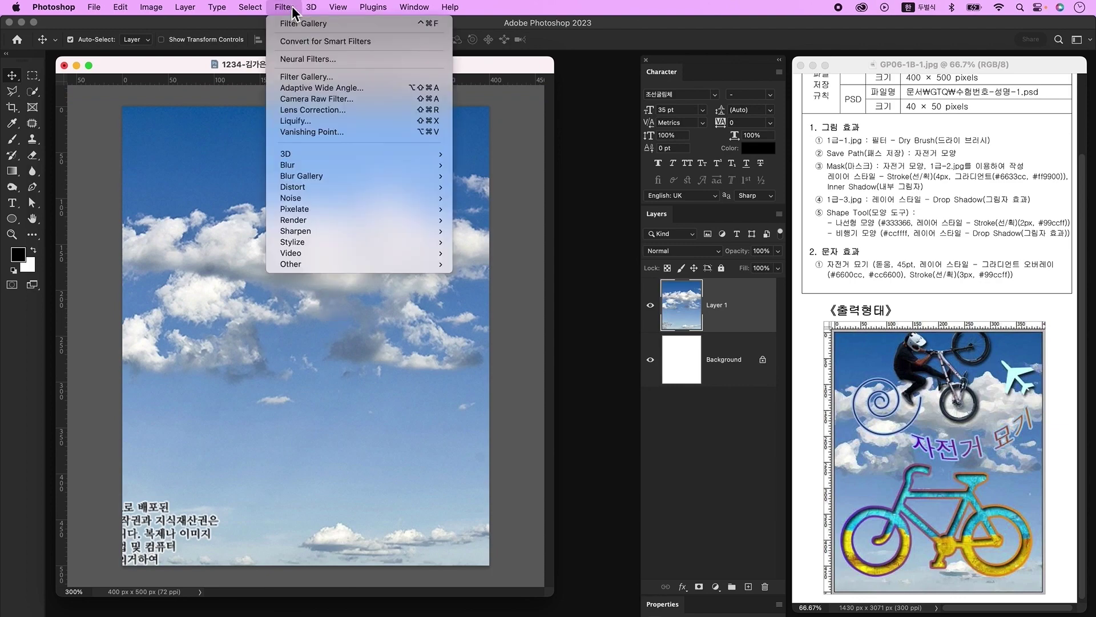
left_click(304, 76)
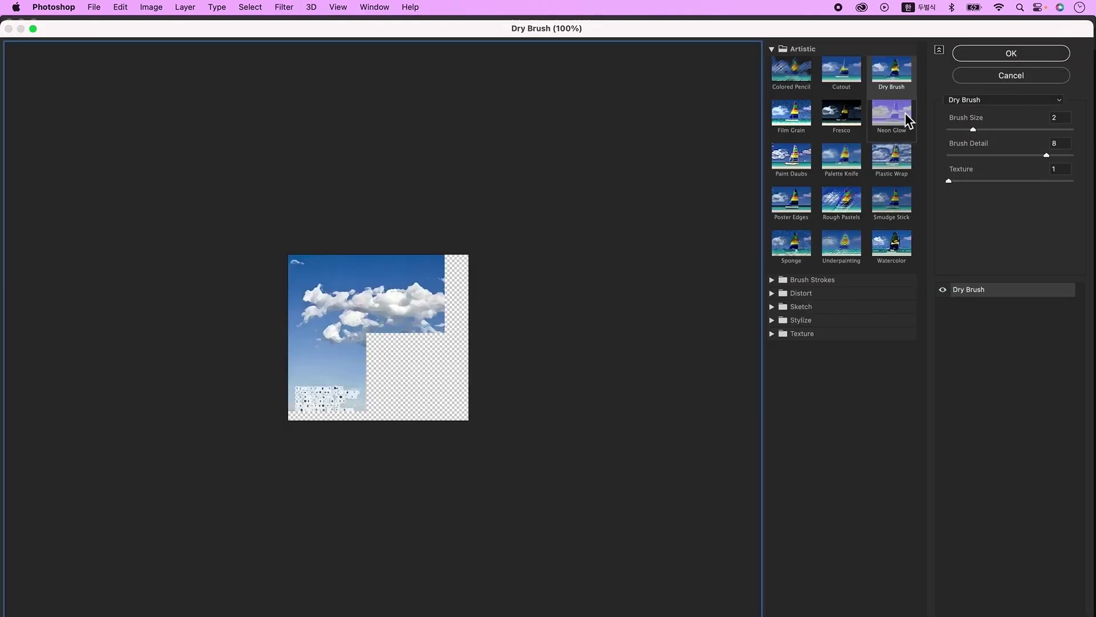
left_click(997, 99)
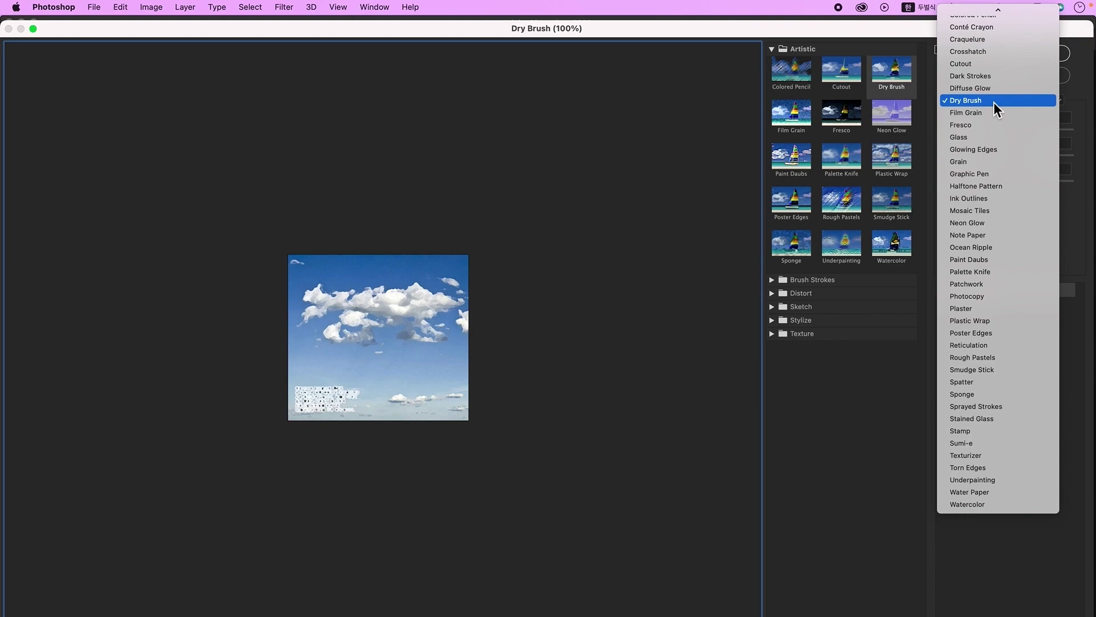
left_click(994, 102)
left_click(1020, 56)
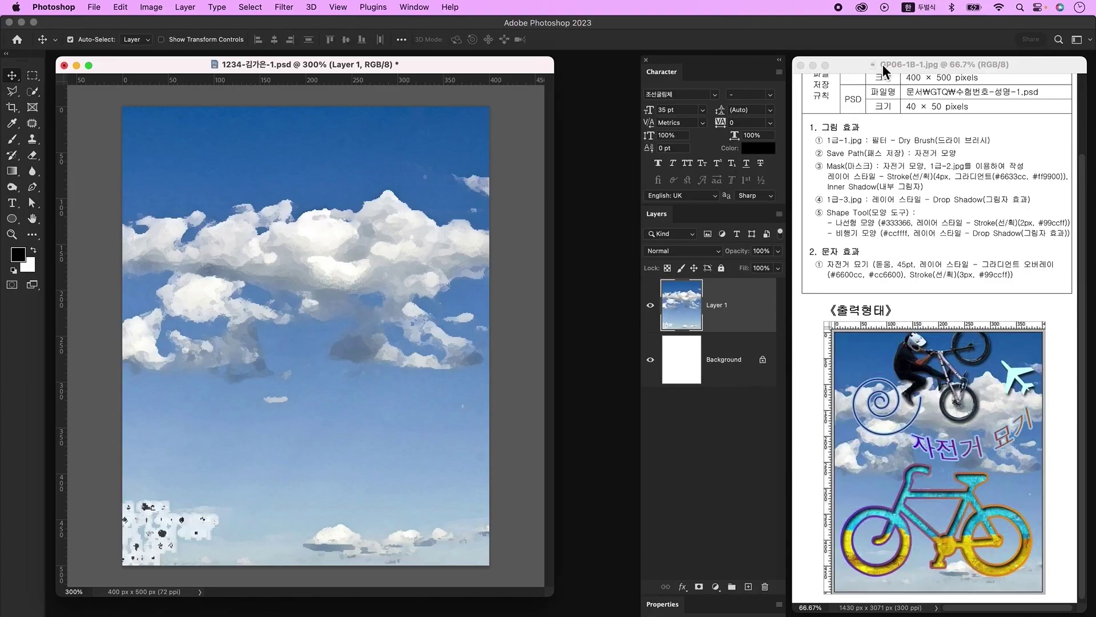
Show the grid and, on a new layer, draw a pink-filled circle about 125 px wide in the canvas's lower left
key("super+apostrophe")
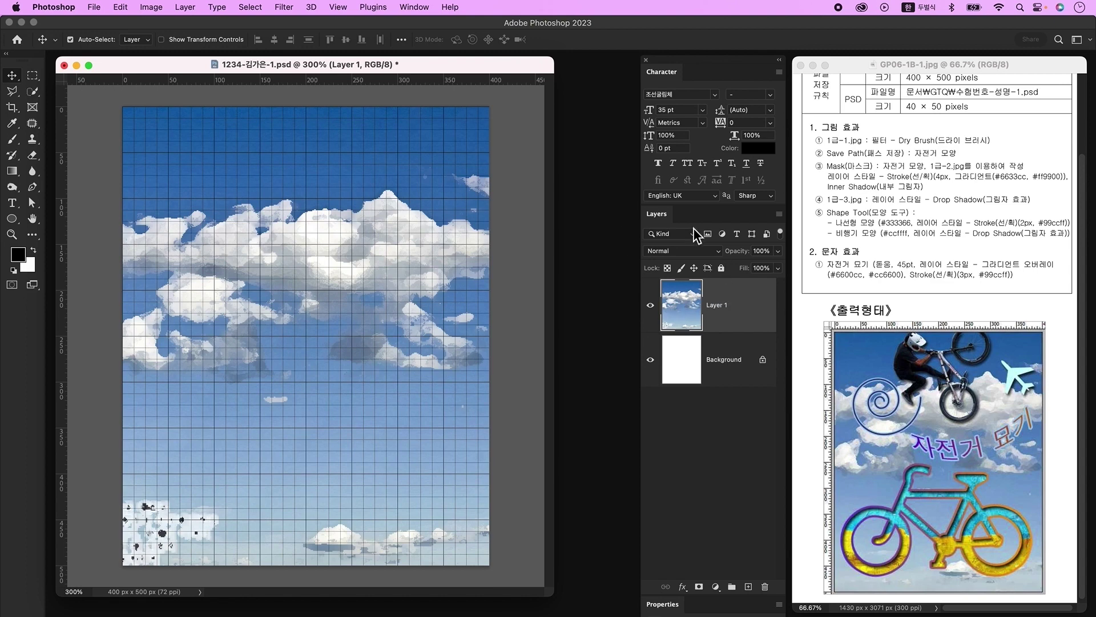
left_click(748, 586)
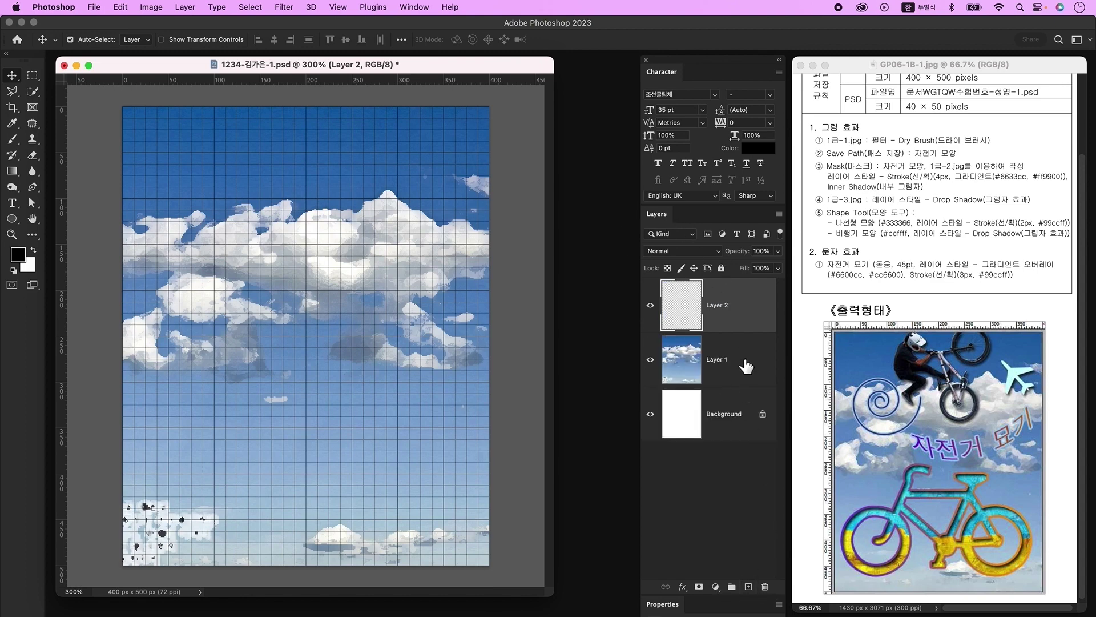
left_click(12, 220)
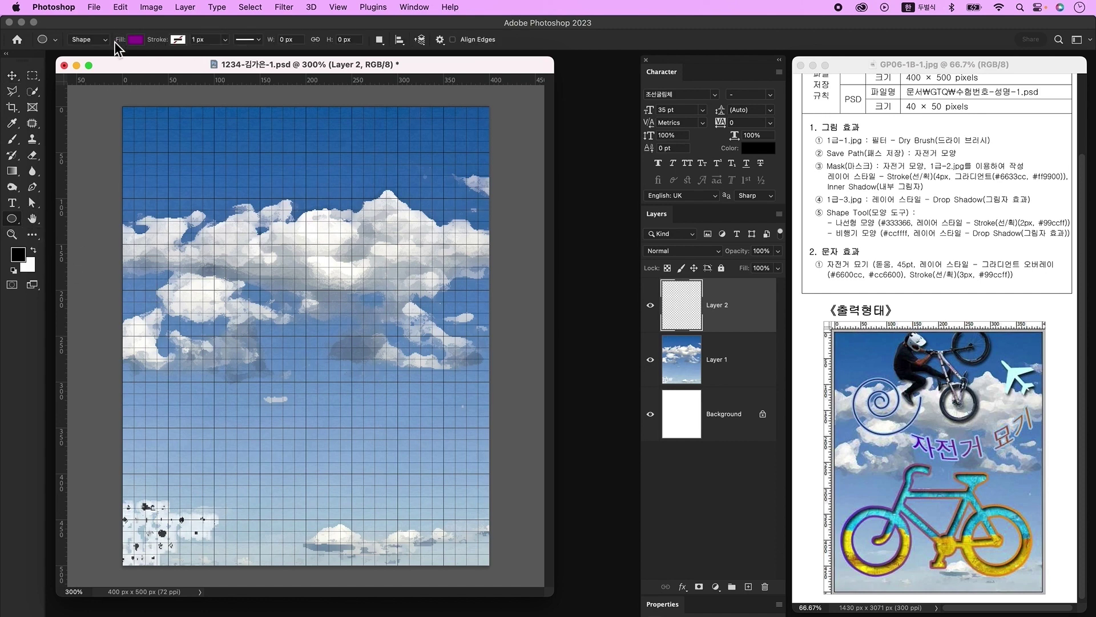
left_click(136, 40)
left_click(104, 105)
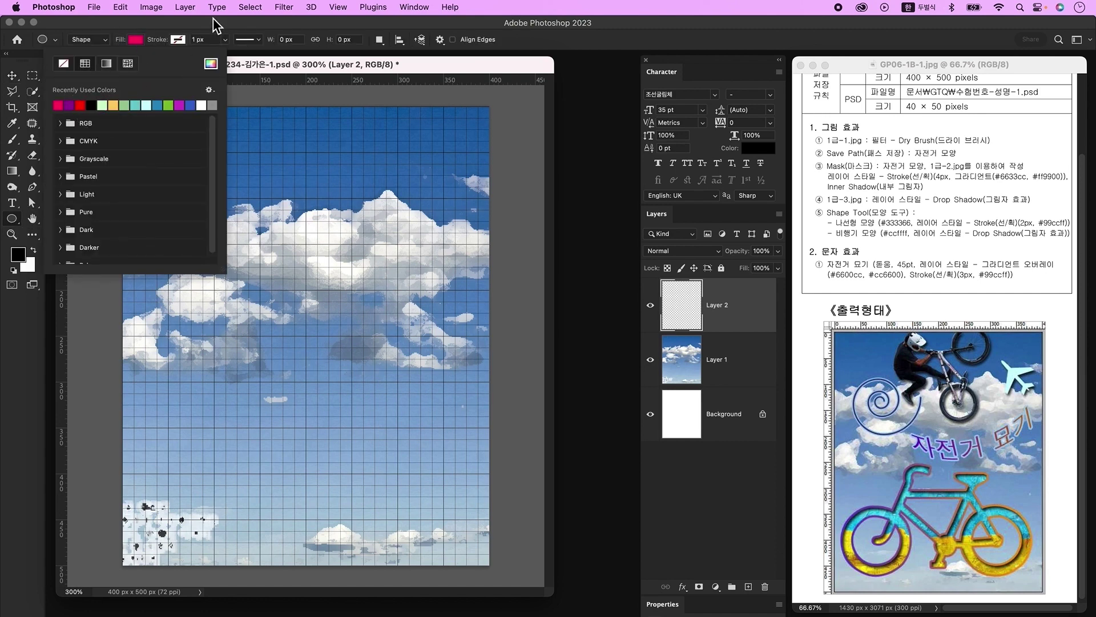
left_click(248, 67)
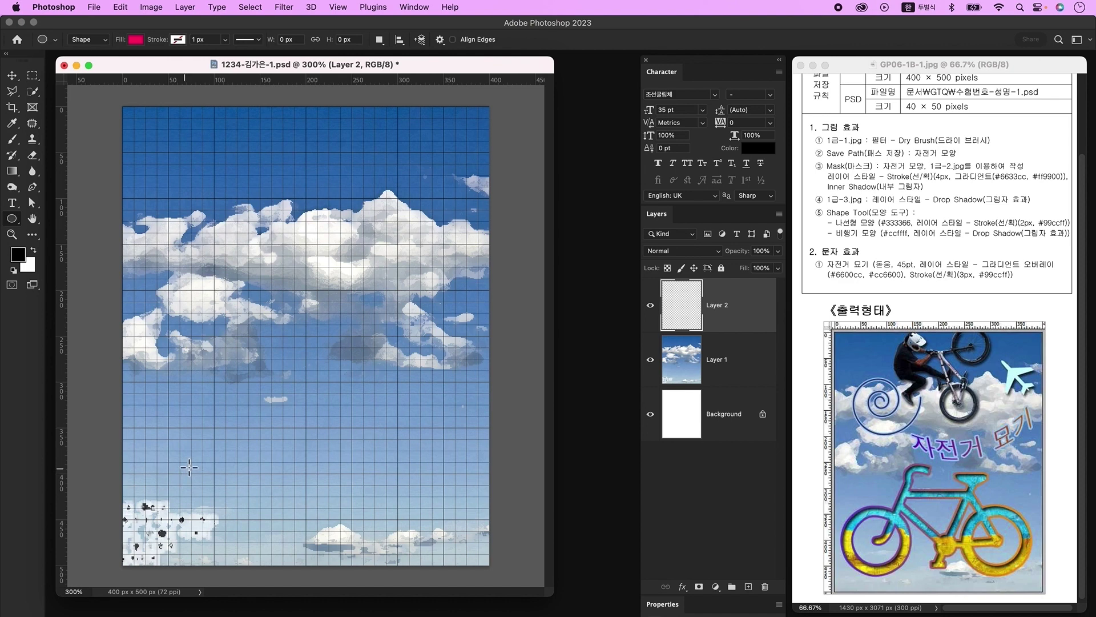
left_click_drag(162, 412, 276, 526)
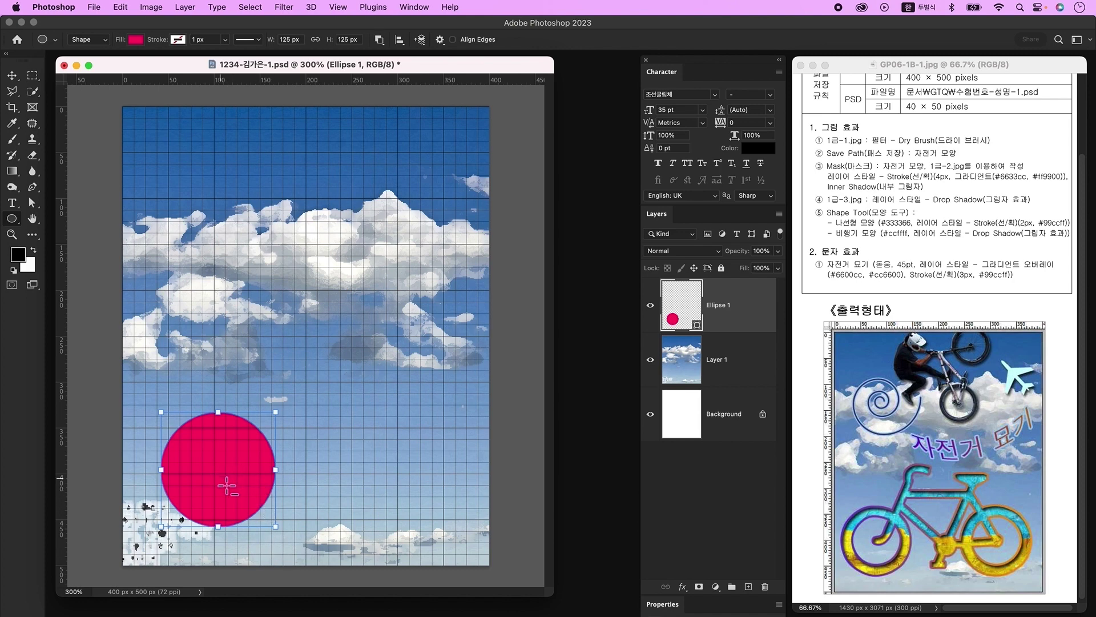
Cut a centred circle about 94 px wide out of the pink circle and merge both components into one ring
left_click_drag(214, 470, 265, 510)
left_click(32, 203)
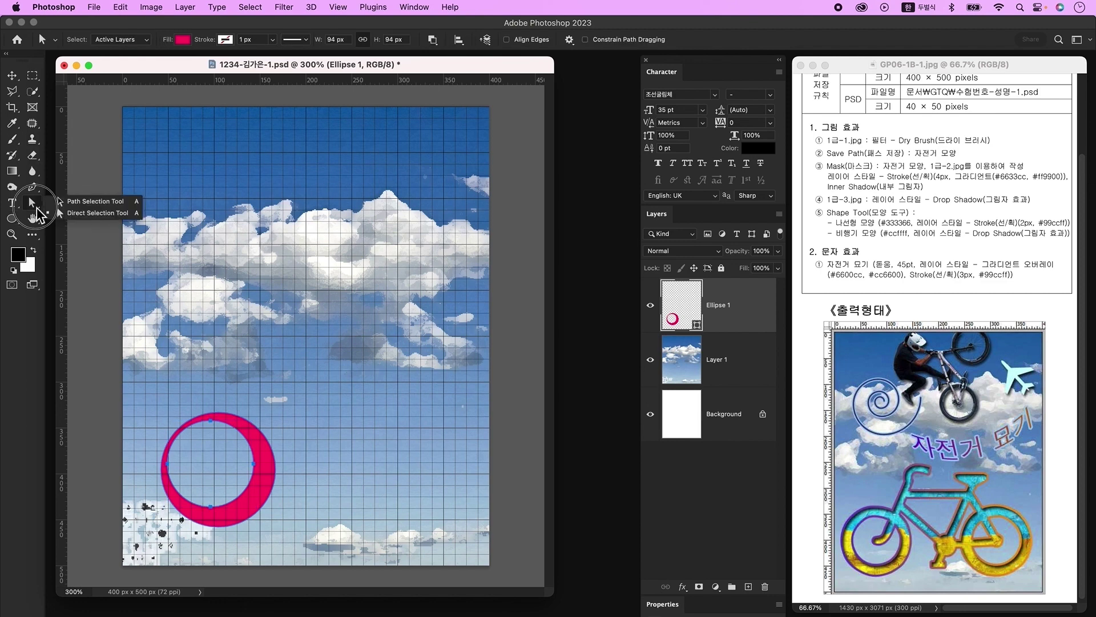
left_click(80, 203)
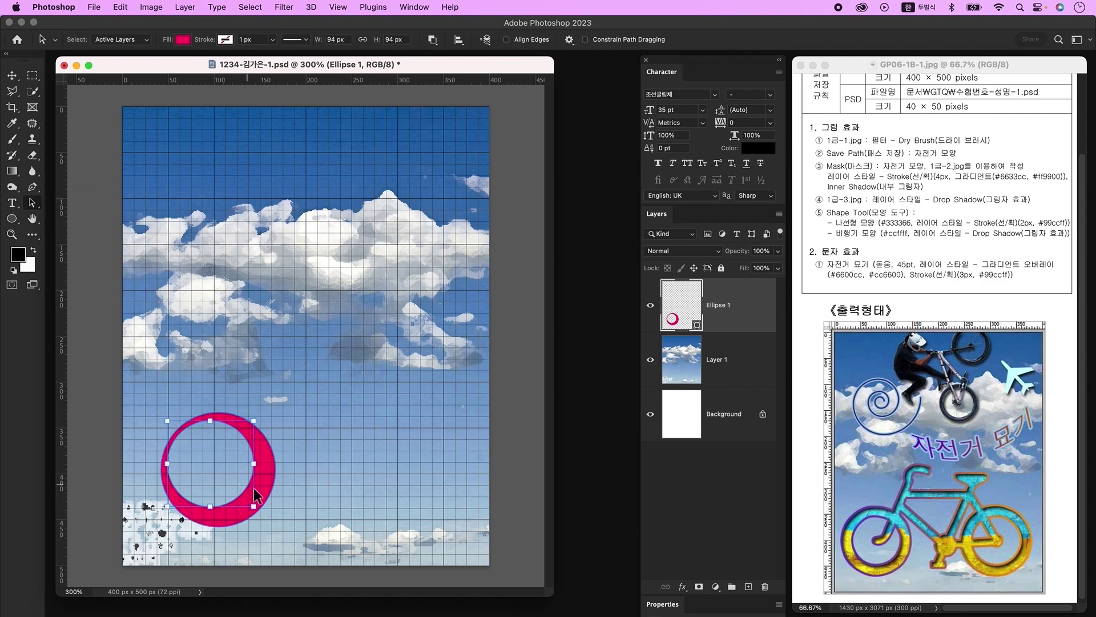
left_click(269, 482)
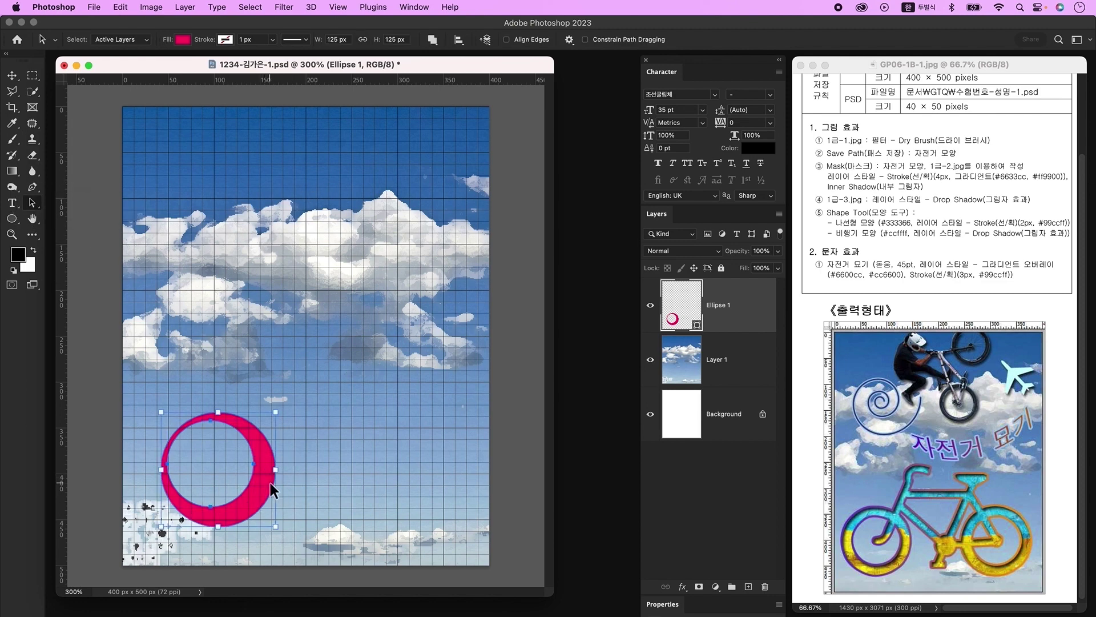
left_click(460, 42)
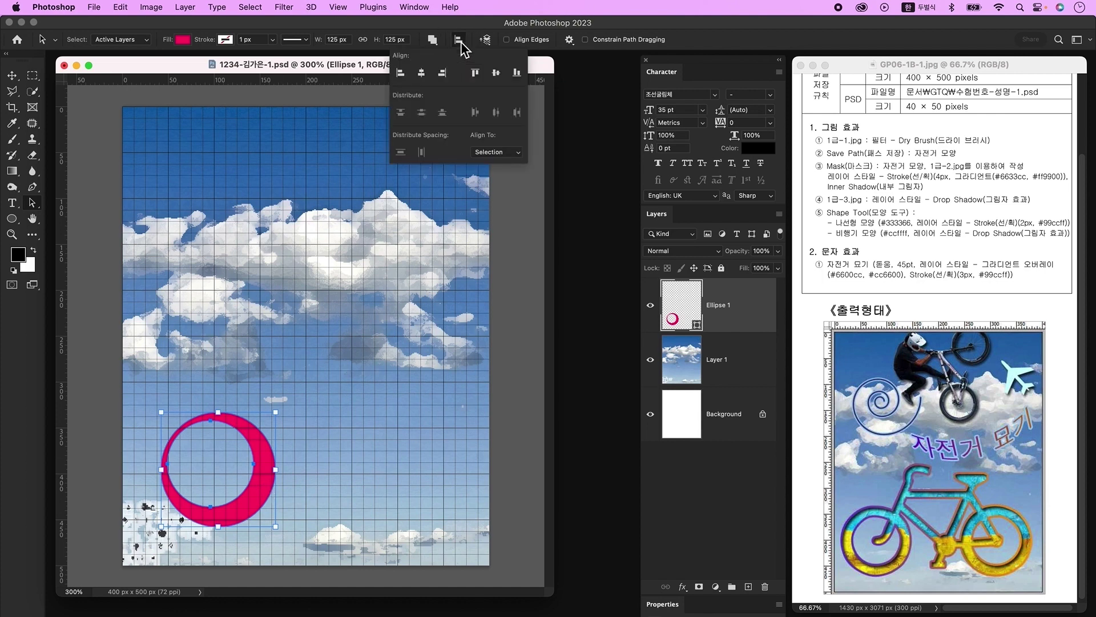
left_click(422, 73)
left_click(496, 73)
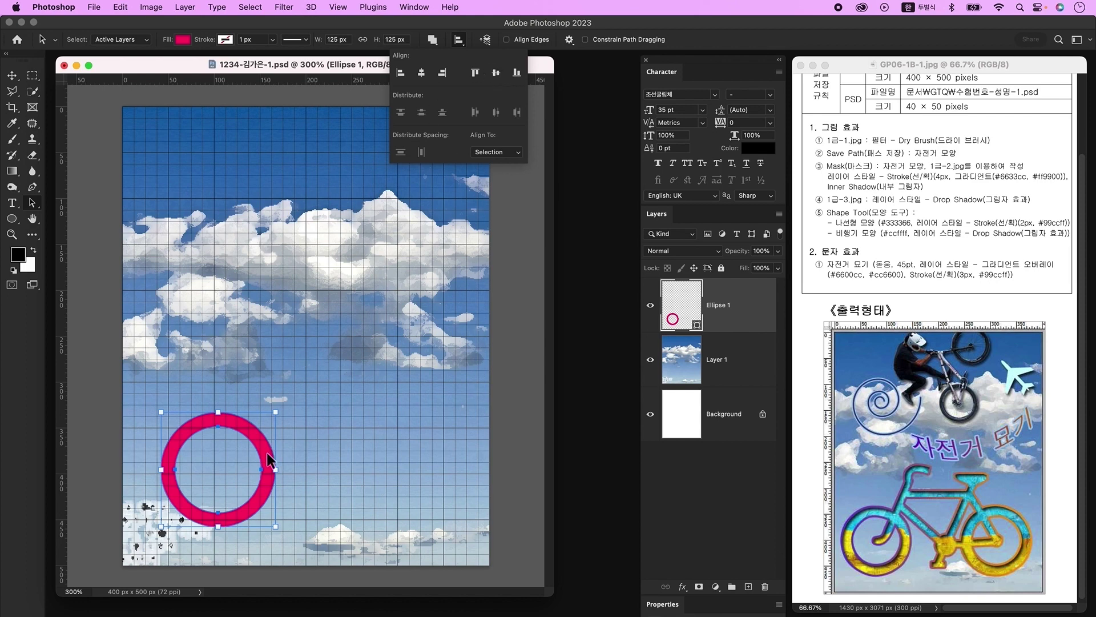
left_click(433, 40)
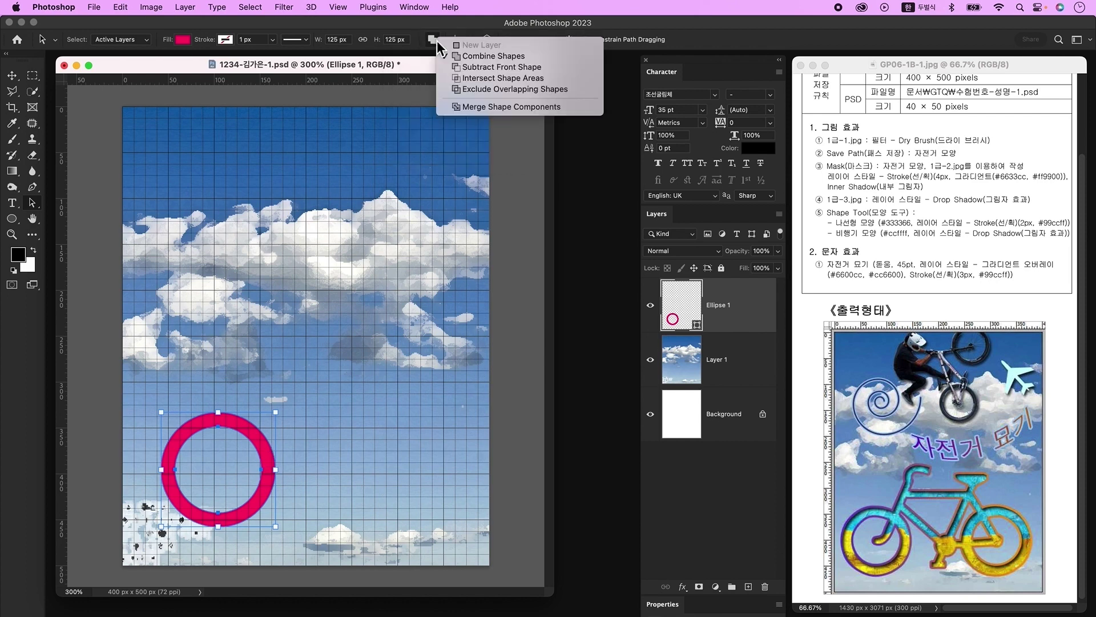
left_click(488, 108)
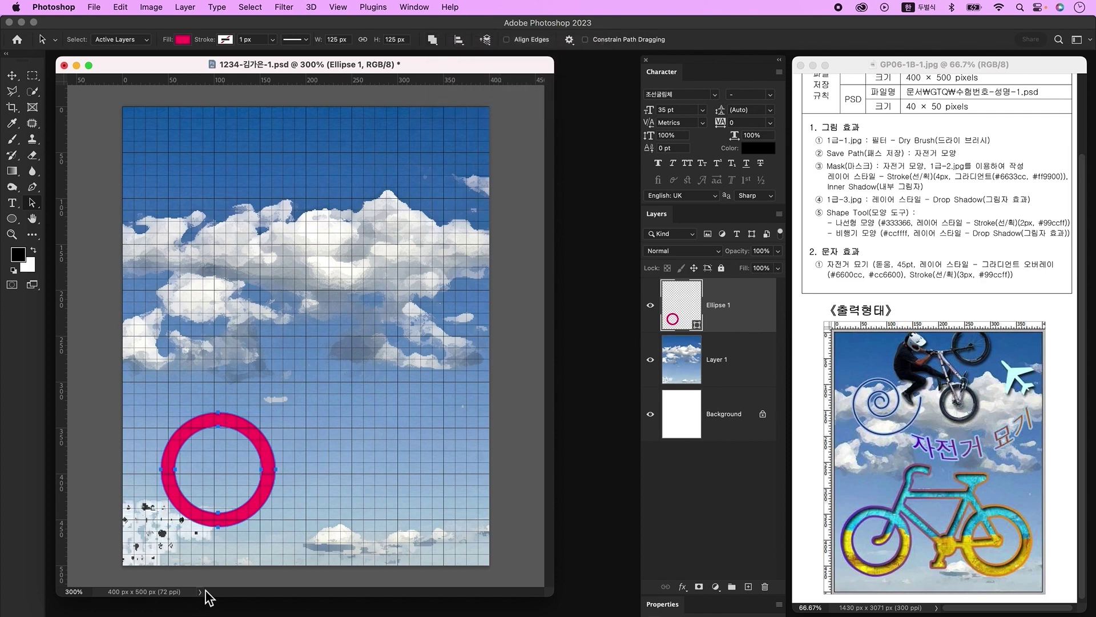
Move the ring closer to the canvas's left edge and place a duplicate level with it near the right edge
left_click_drag(231, 533, 232, 507)
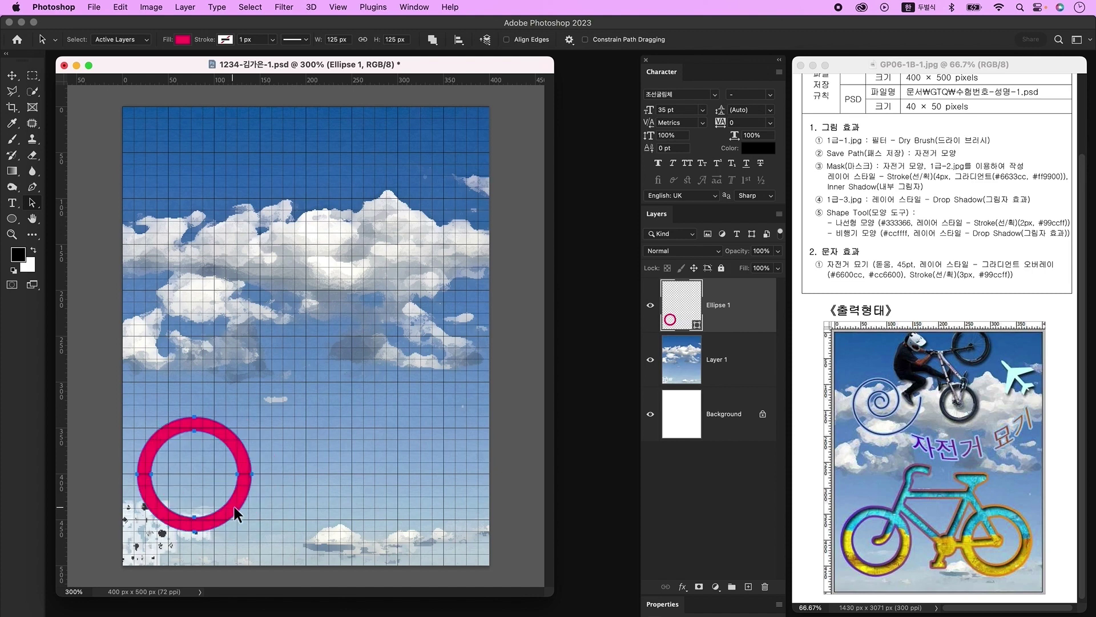
key("super+j")
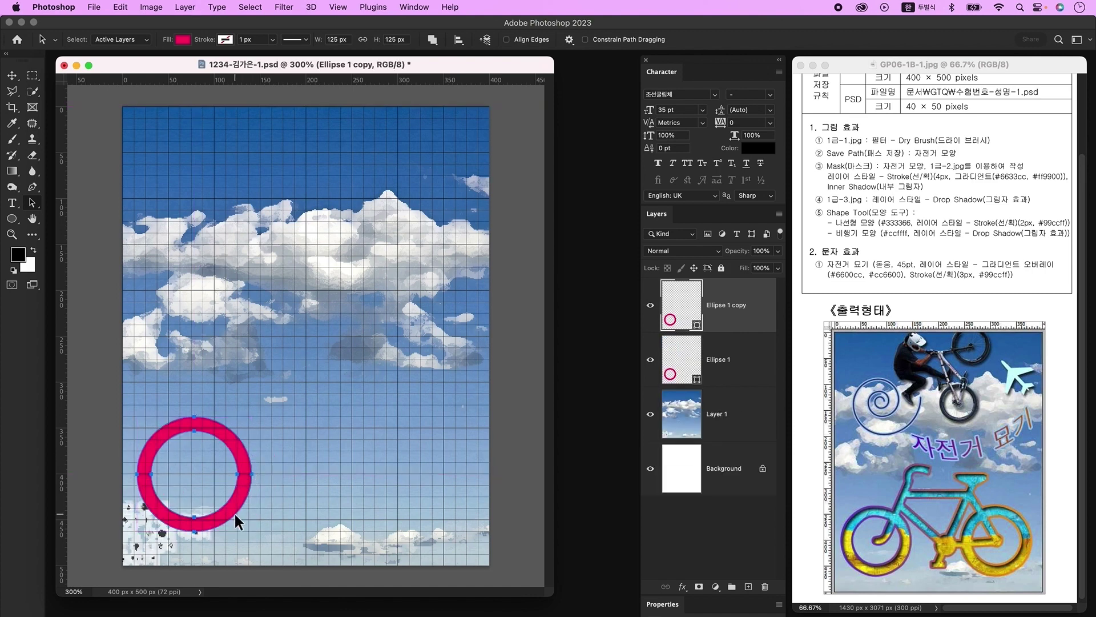
left_click_drag(236, 507, 458, 505)
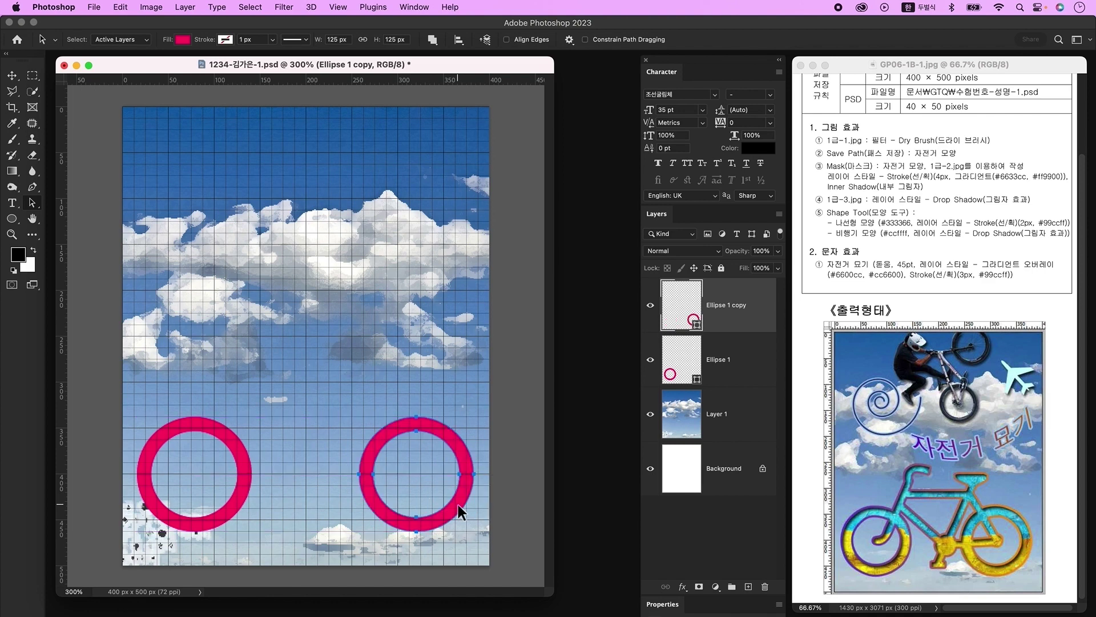
Scale both wheel rings down together to about 116 px in diameter
left_click(734, 365, "shift")
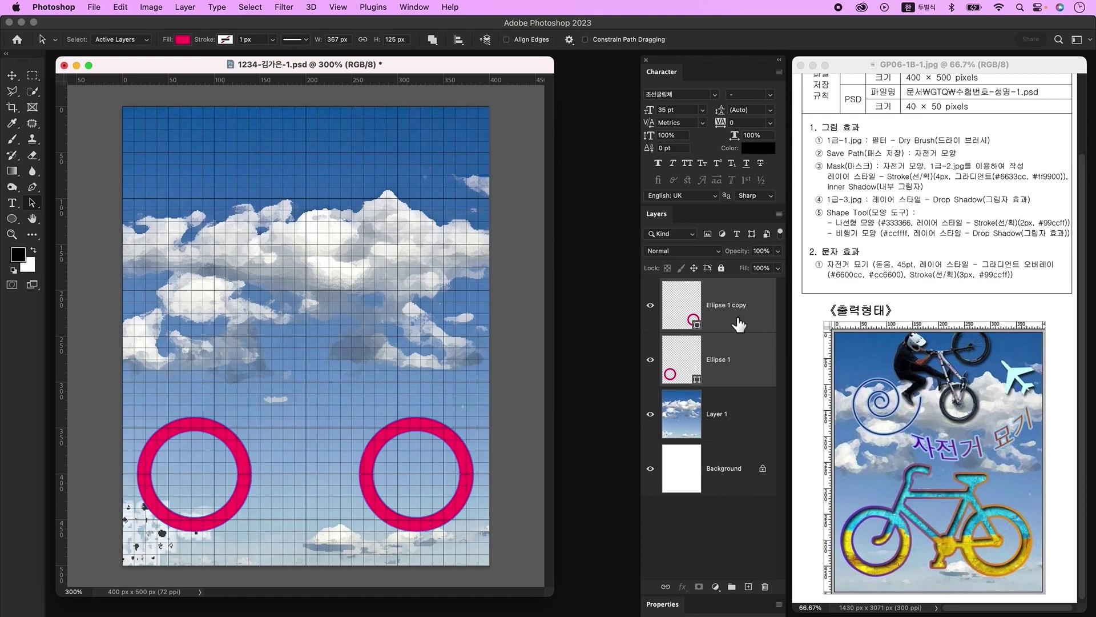
key("super+t")
left_click_drag(474, 418, 457, 434)
key("Return")
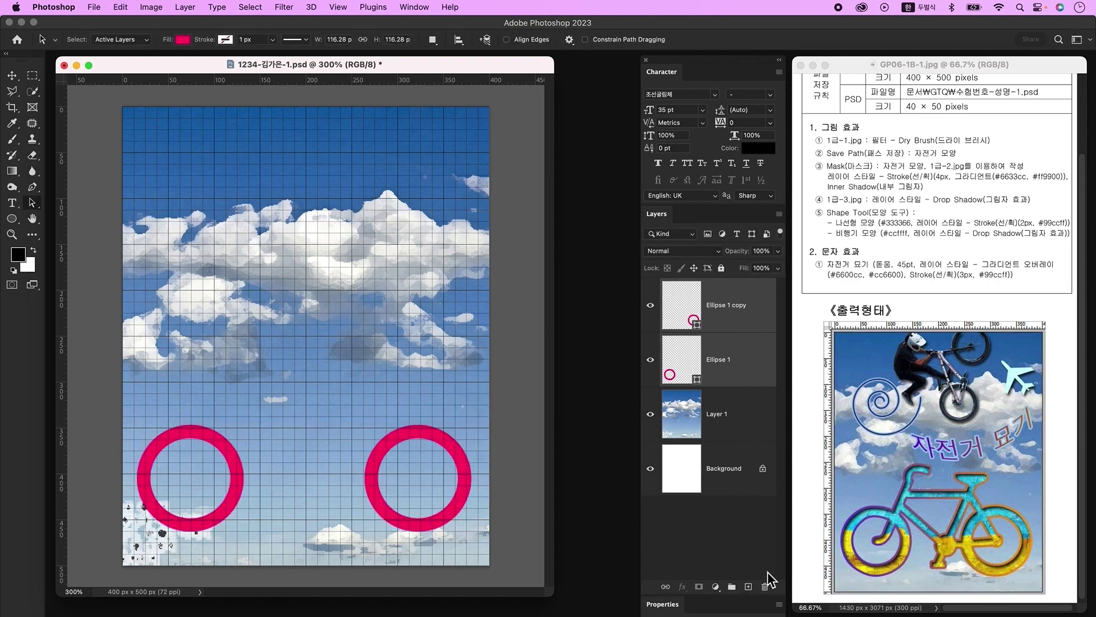
On a new layer, draw a vertical pink rectangle about 10 px wide and 158 px high reaching down into the left wheel
left_click(745, 311)
left_click(754, 589)
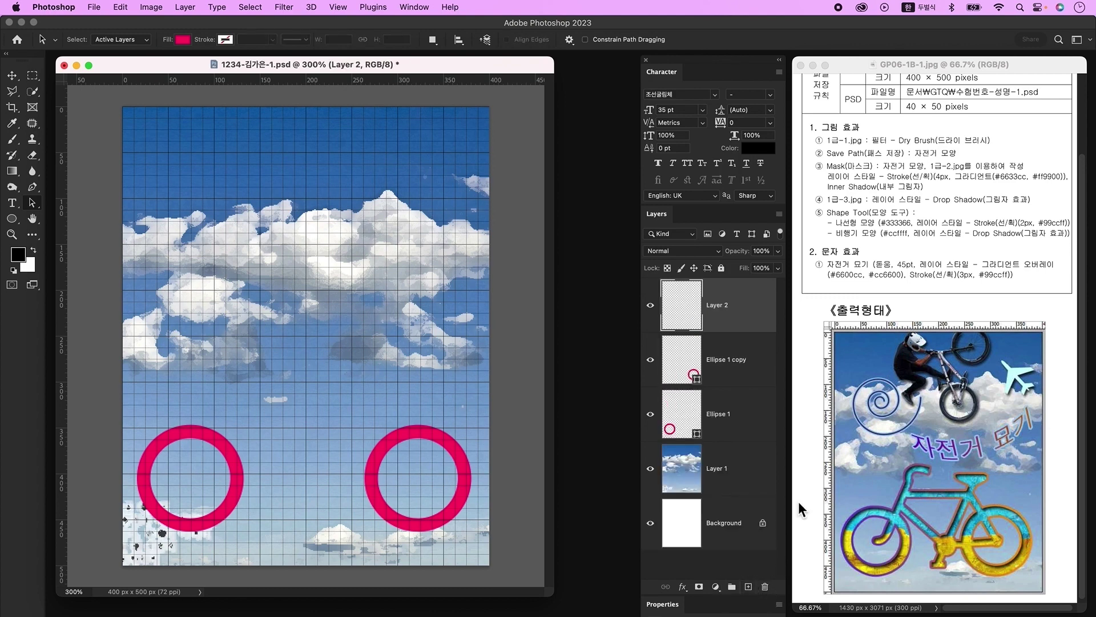
left_click(13, 222)
right_click(13, 222)
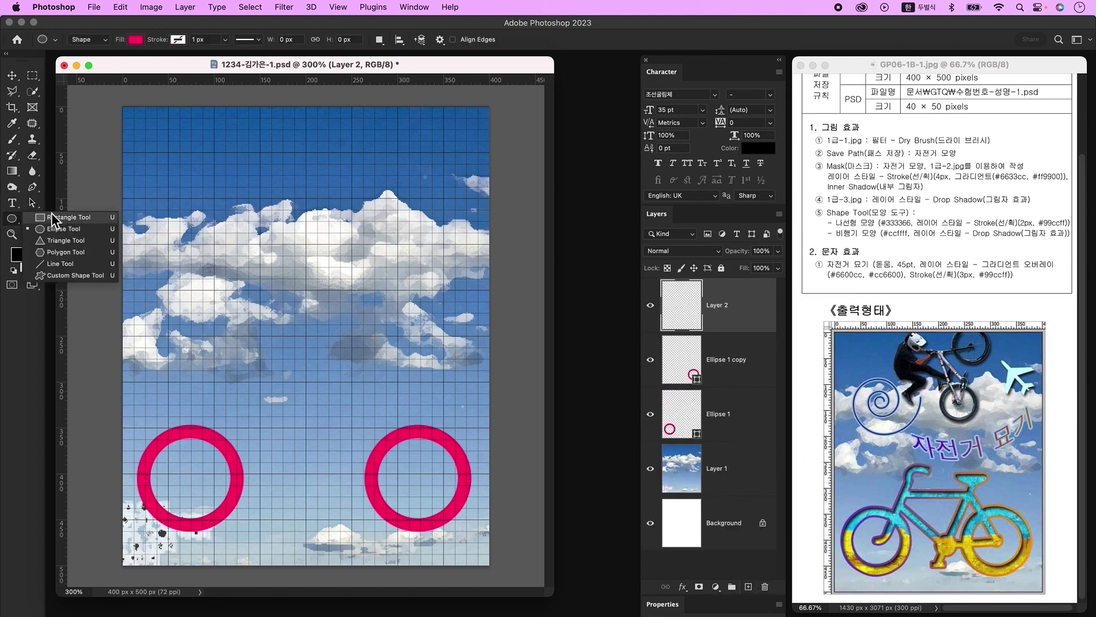
left_click(51, 206)
left_click_drag(206, 329, 217, 477)
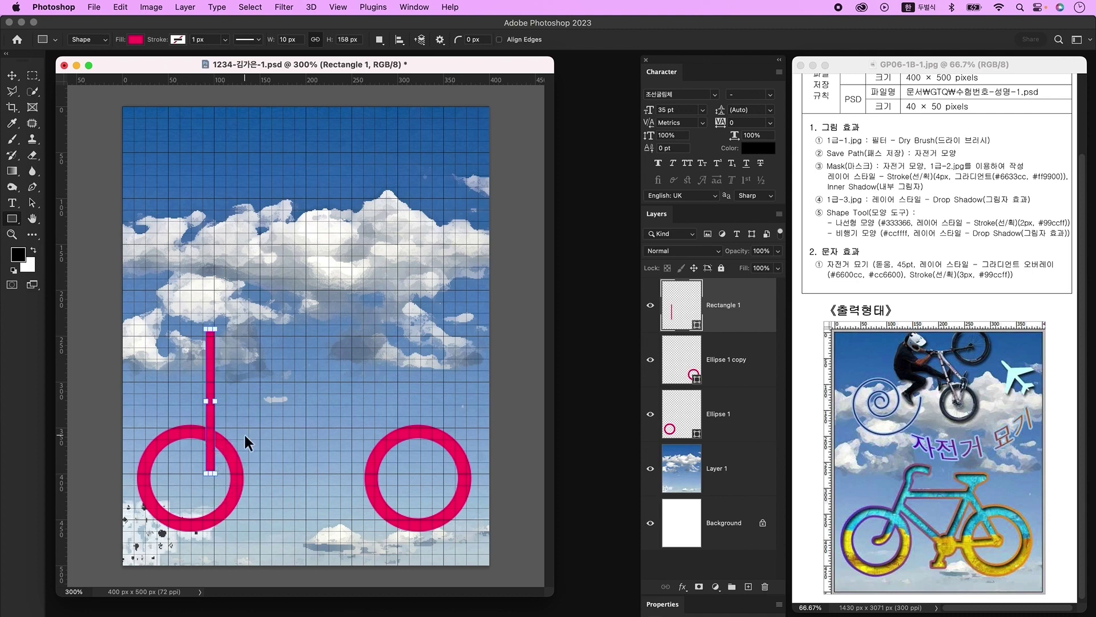
Shorten the pink bar to about 117 px and tilt it to the right, keeping its lower end near the left wheel's centre
key("super+t")
left_click_drag(226, 324, 230, 371)
key("Return")
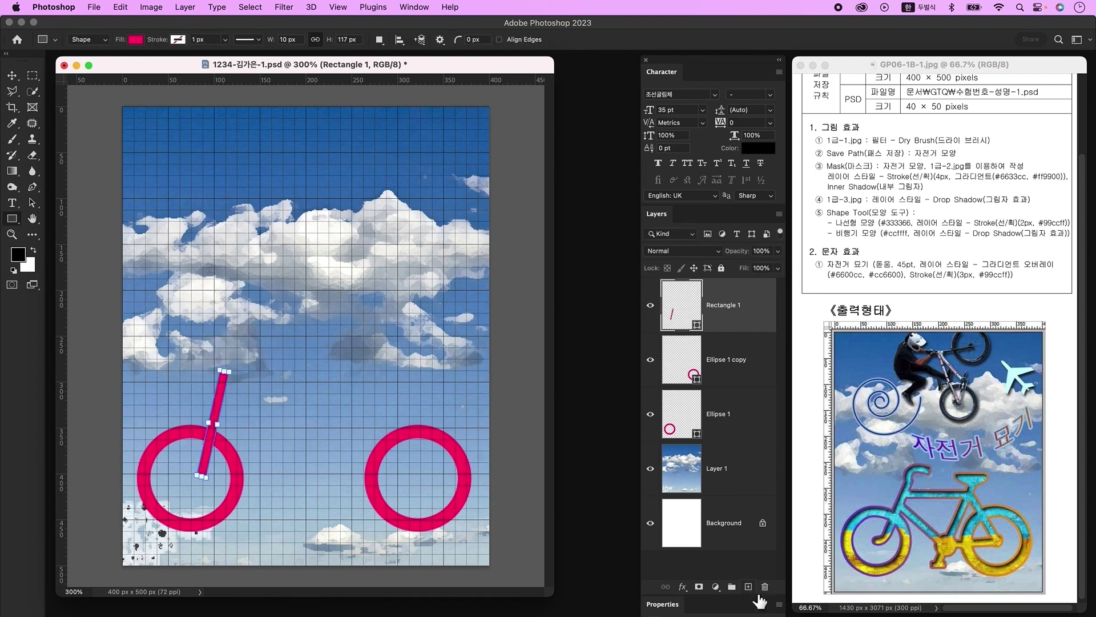
On a new layer, draw an orange-filled five-corner frame shape about 207 by 90 px with the Pen tool, from the fork to the right wheel
left_click(748, 586)
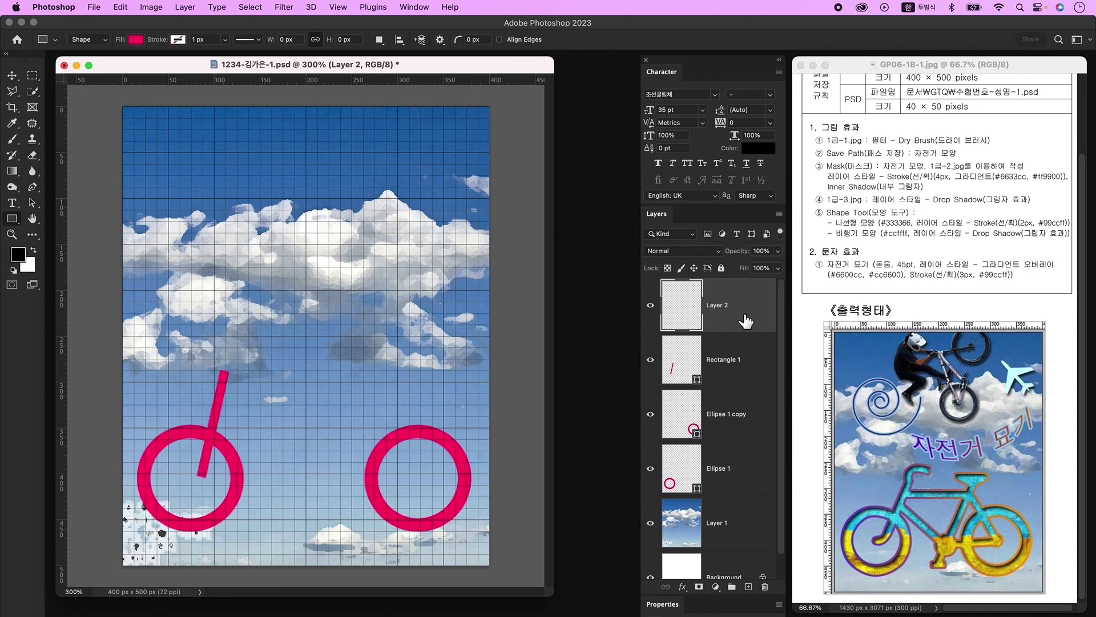
left_click(33, 188)
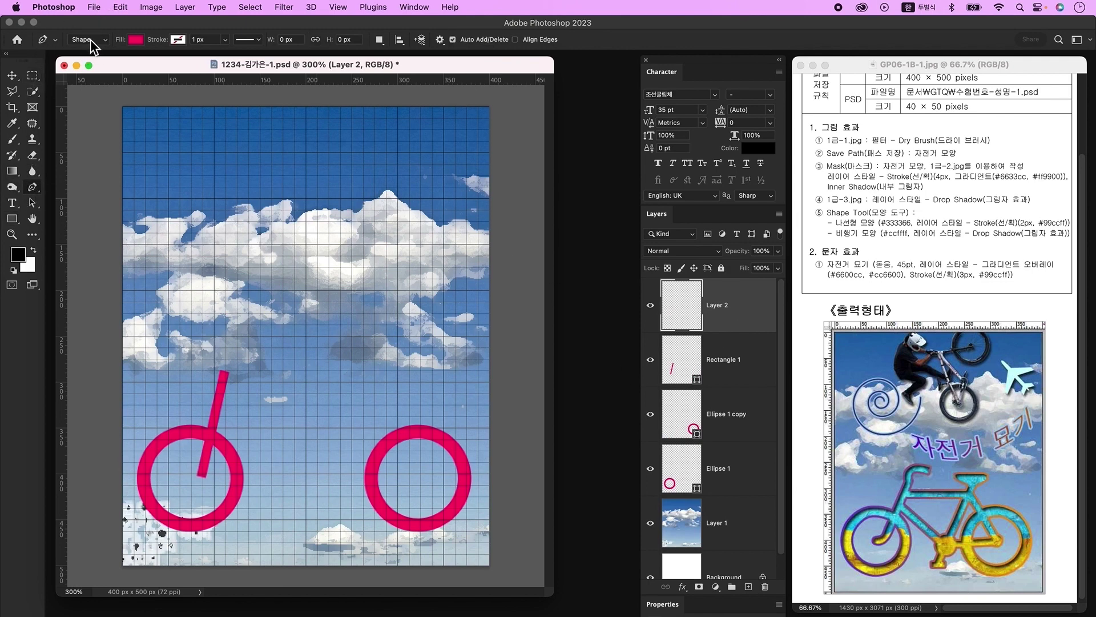
left_click(136, 40)
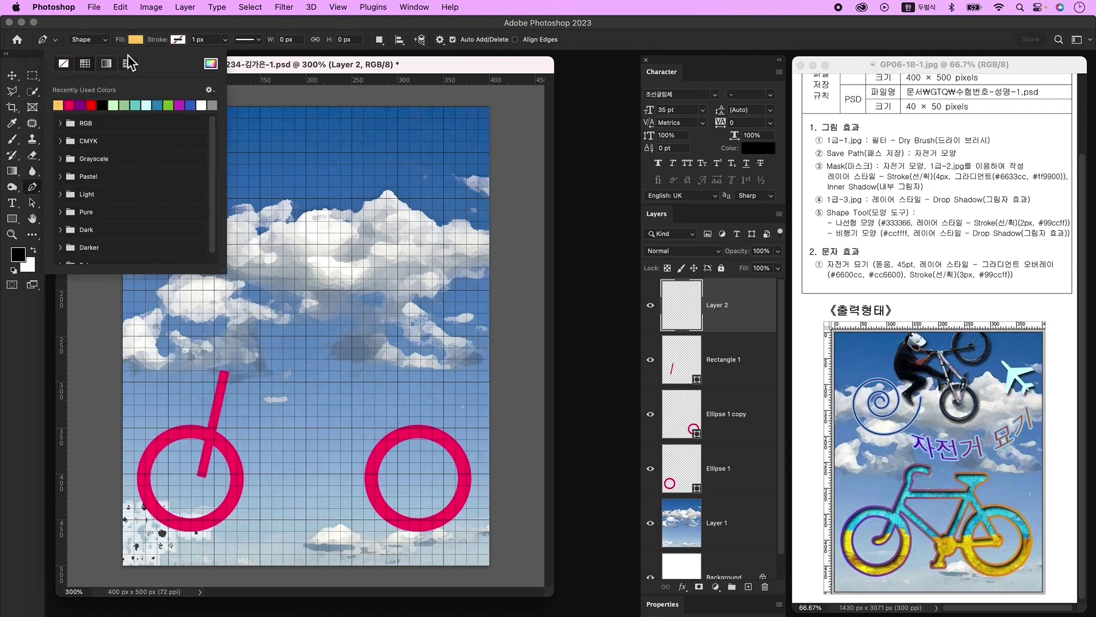
left_click(238, 62)
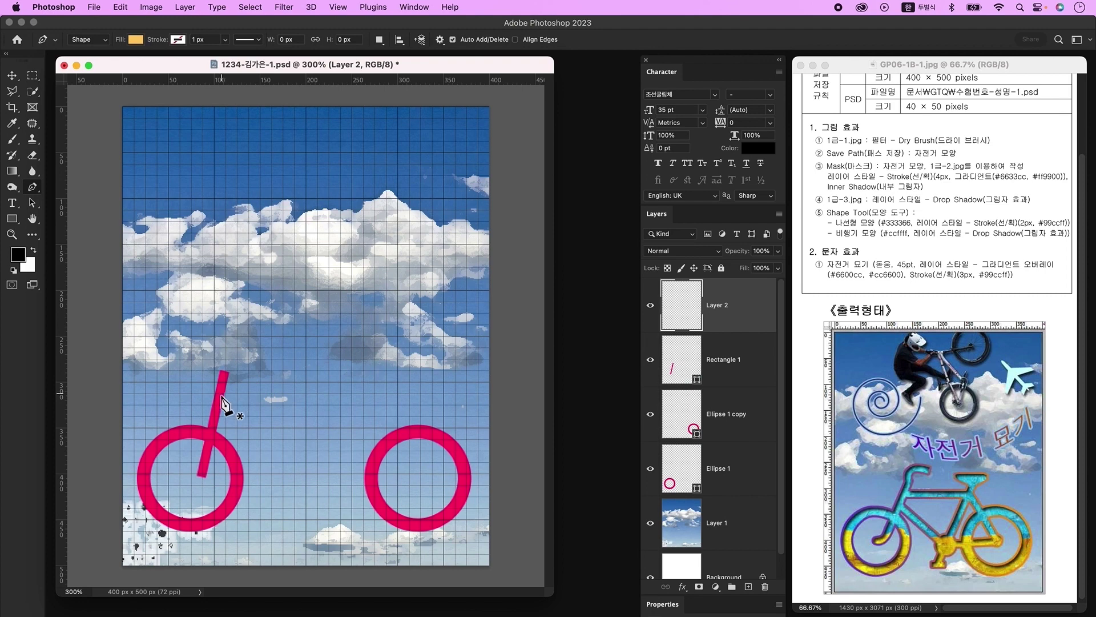
left_click_drag(222, 391, 353, 392)
left_click(406, 474)
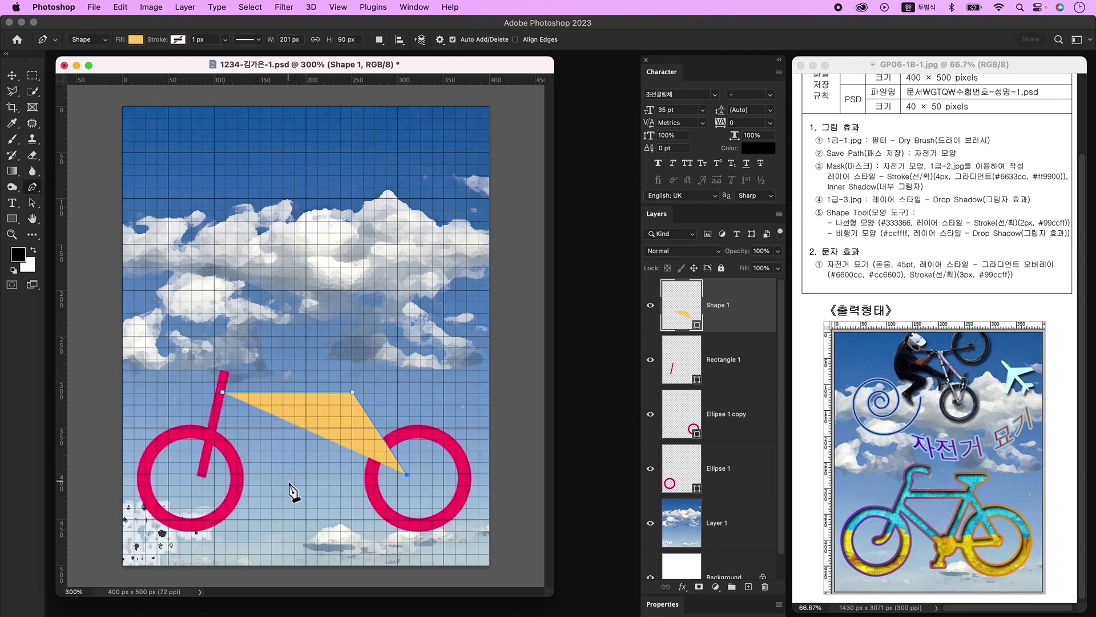
left_click(300, 474)
left_click(216, 416)
left_click(222, 392)
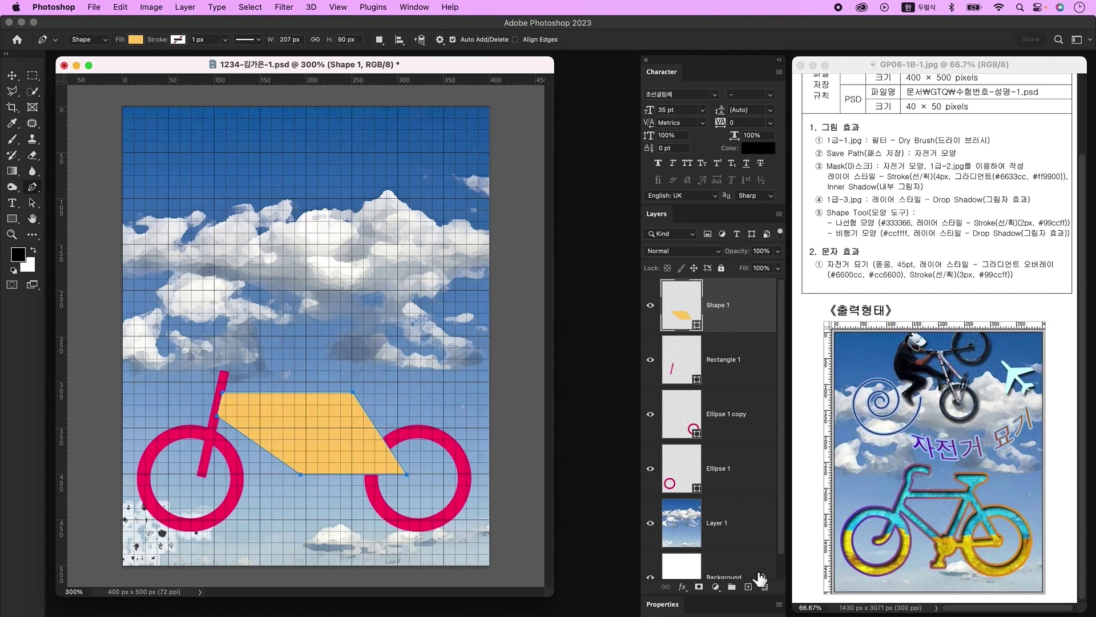
On a new layer, draw a light green five-corner shape about 167 by 67 px inside the orange frame with the Pen tool
left_click(748, 587)
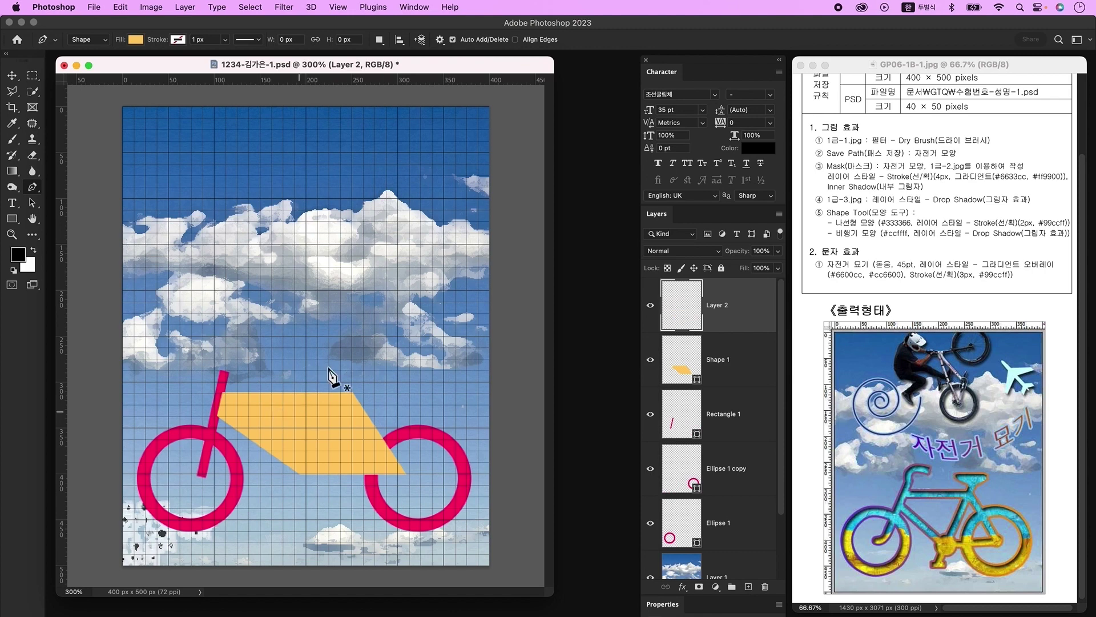
left_click(136, 39)
left_click(123, 105)
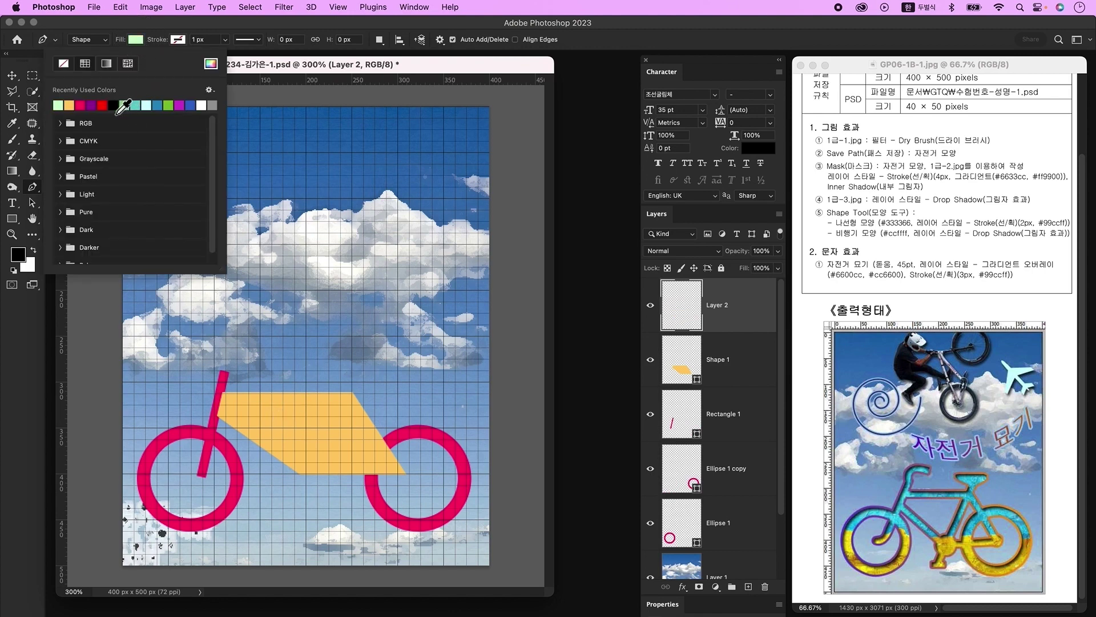
left_click(268, 70)
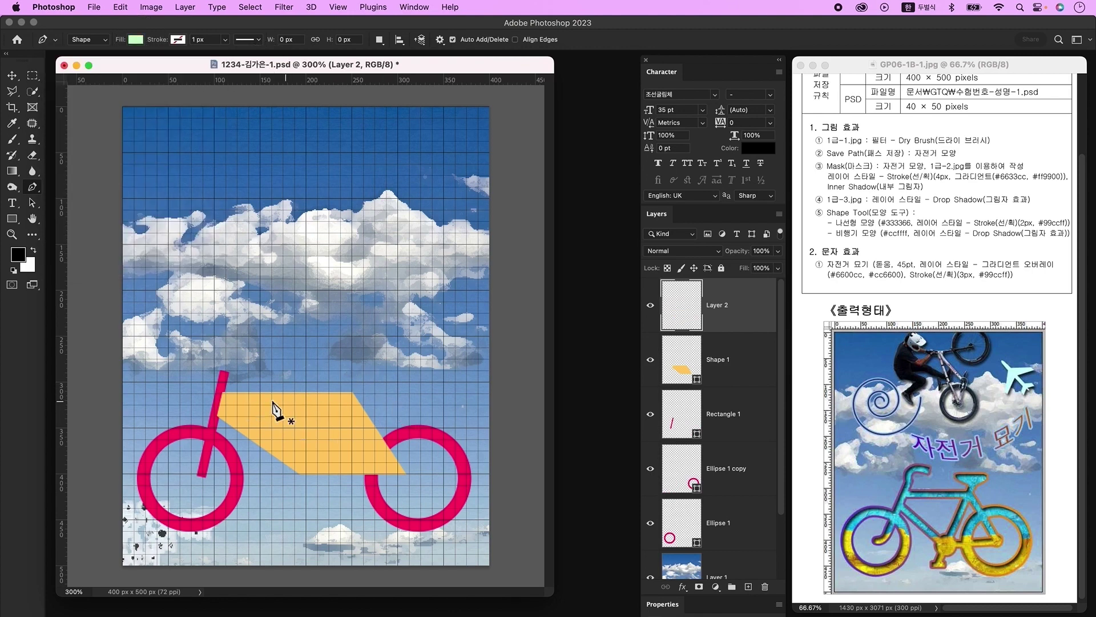
left_click(234, 402)
left_click(348, 402)
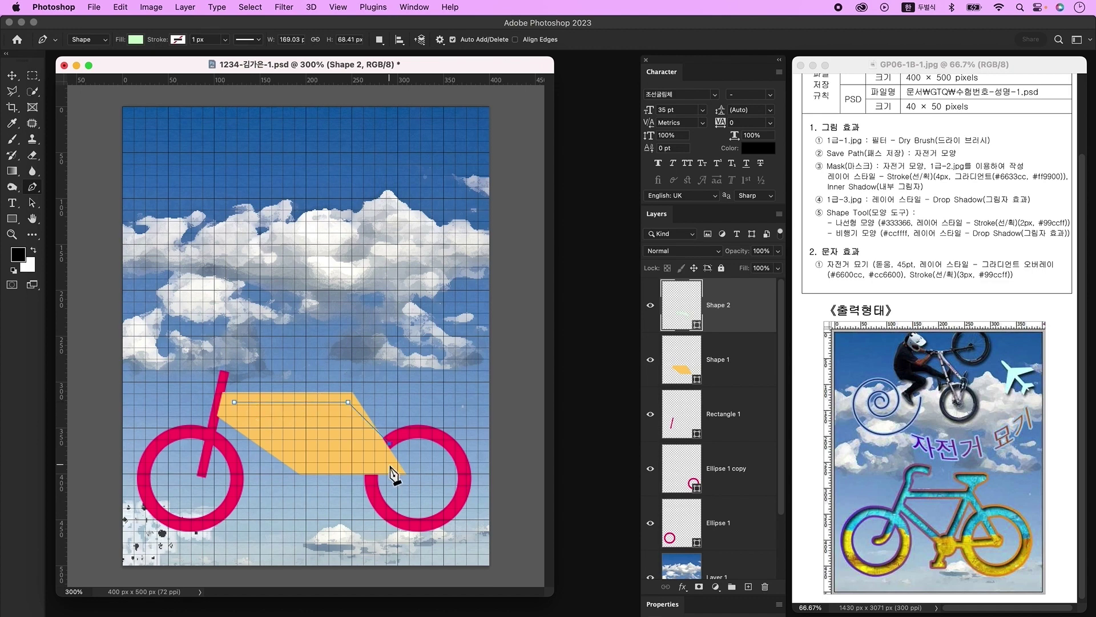
left_click(384, 463)
left_click(307, 463)
left_click(231, 412)
Adjust the green shape's corner points to even out the orange border, widening the shape to about 183 px
left_click_drag(33, 201, 68, 212)
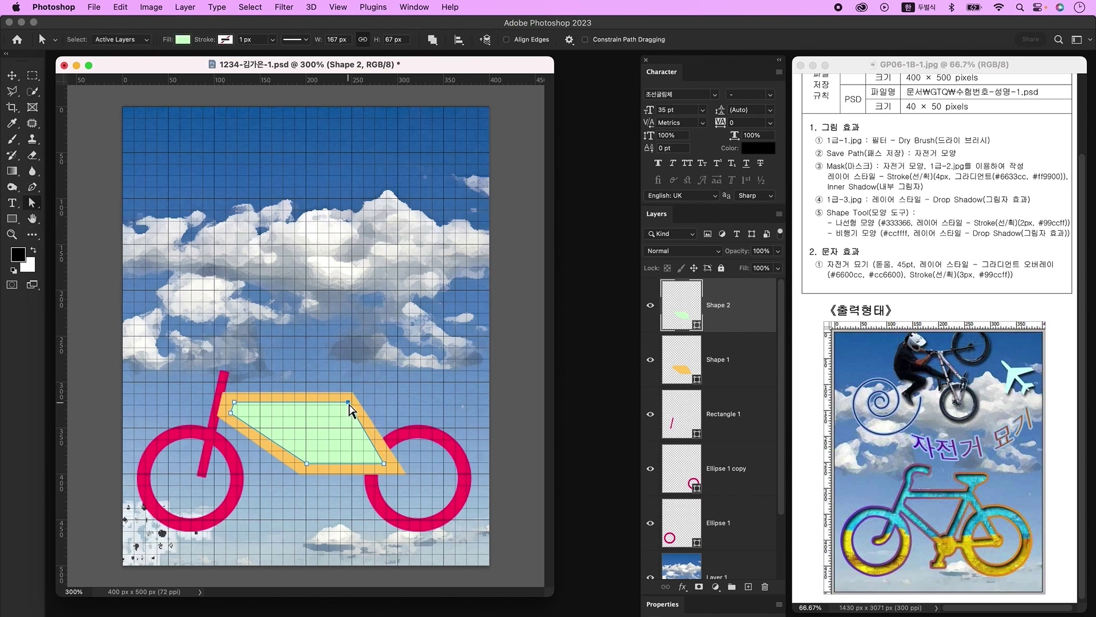
left_click_drag(385, 464, 387, 464)
left_click_drag(348, 402, 344, 403)
left_click_drag(232, 402, 218, 403)
left_click_drag(307, 463, 301, 463)
left_click_drag(218, 402, 221, 402)
Set the green shape to Subtract Front Shape and merge it with the orange shape into a hollow bicycle frame
left_click(342, 439)
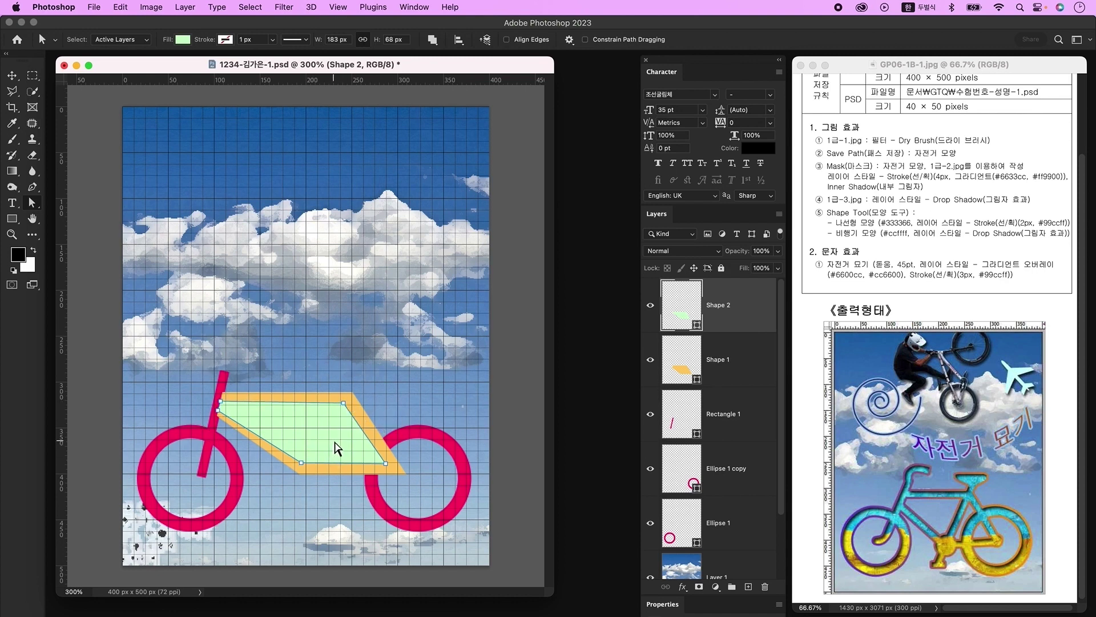
left_click(434, 43)
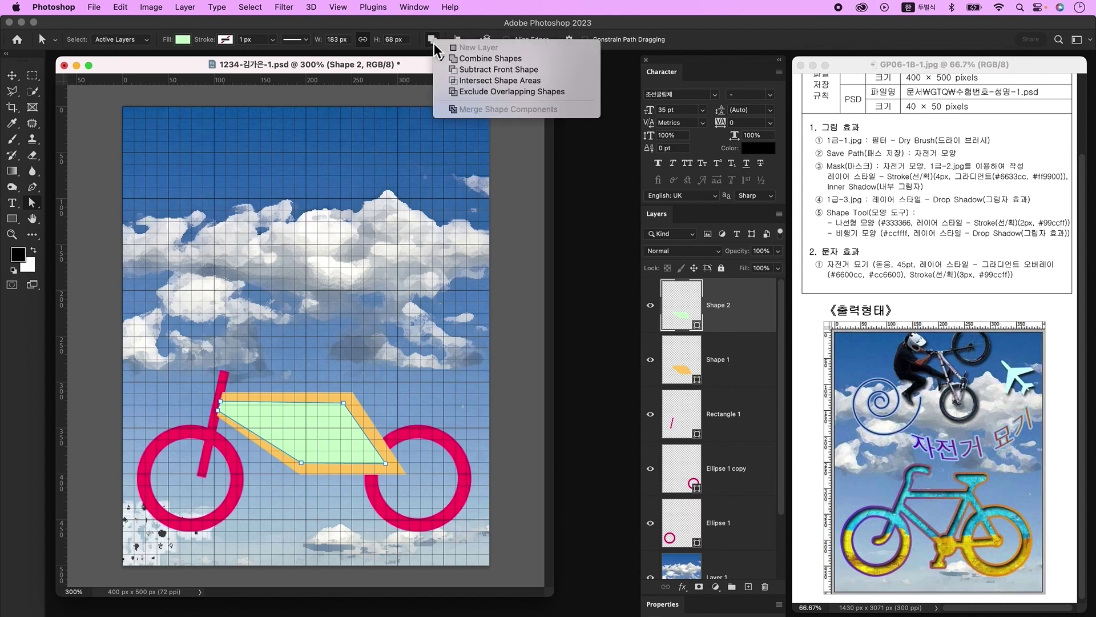
left_click(485, 70)
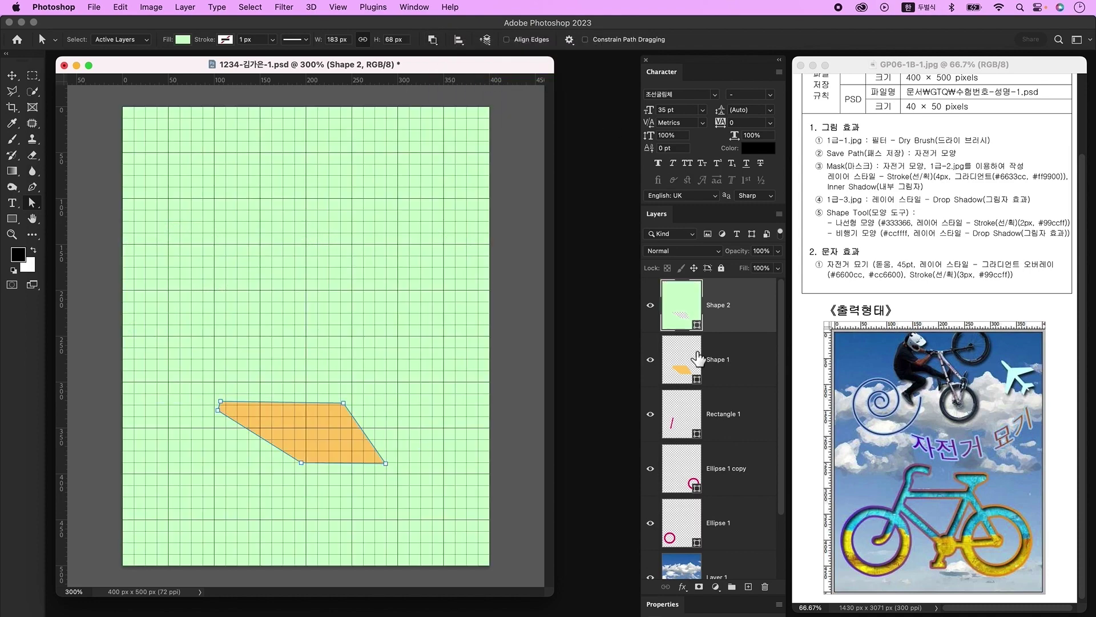
left_click(745, 367, "shift")
right_click(750, 350)
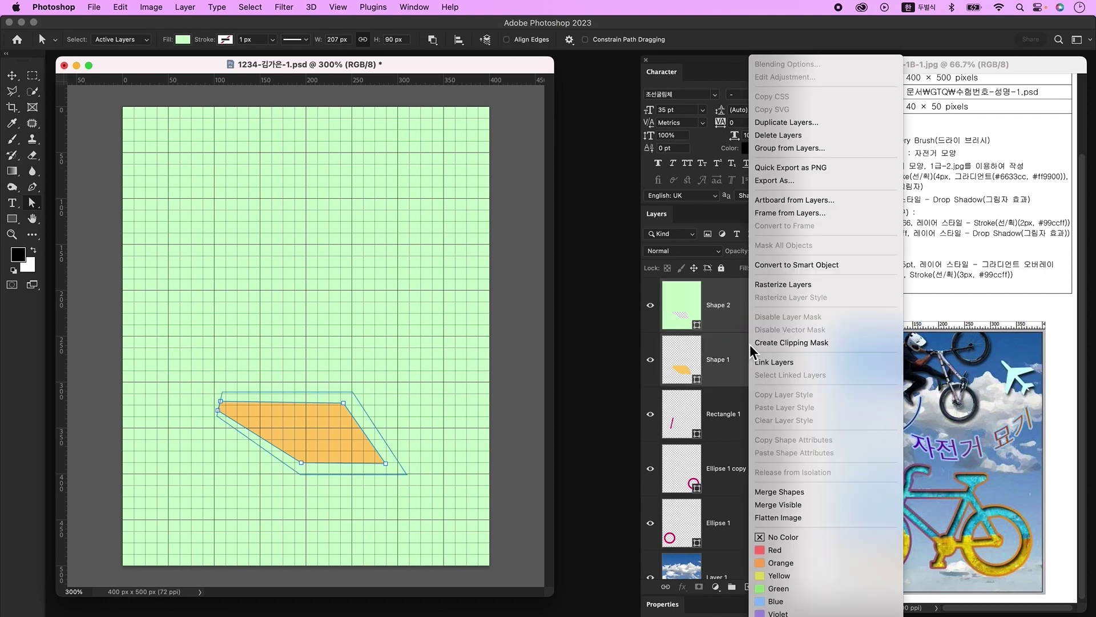
left_click(785, 491)
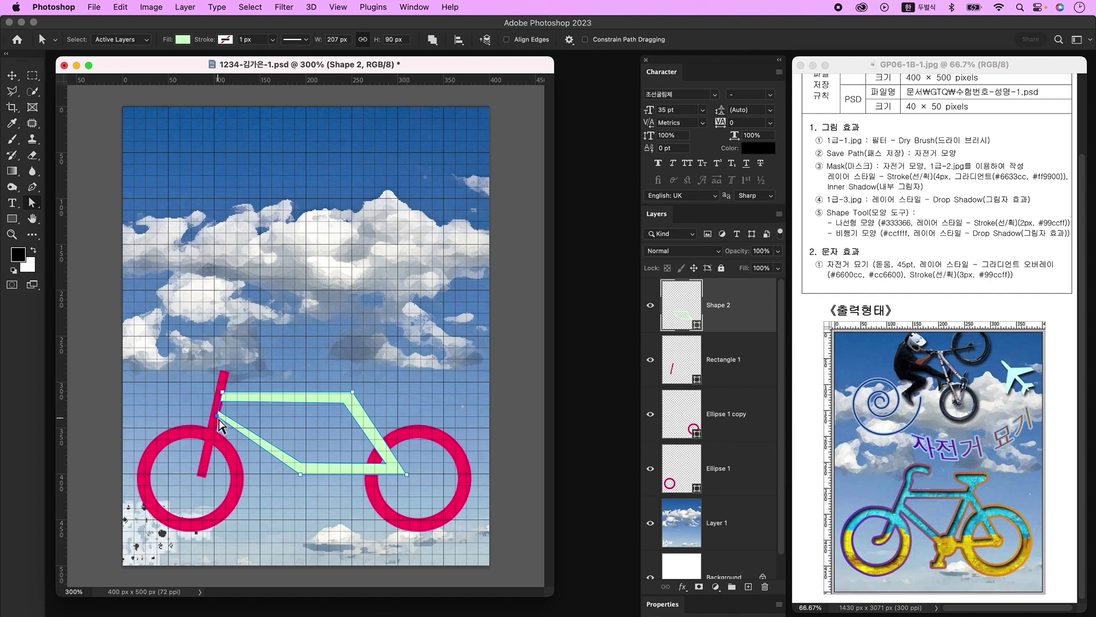
Shift the frame's lower bend and its front-end points to the right, narrowing the frame to about 191 px
left_click_drag(301, 474, 314, 474)
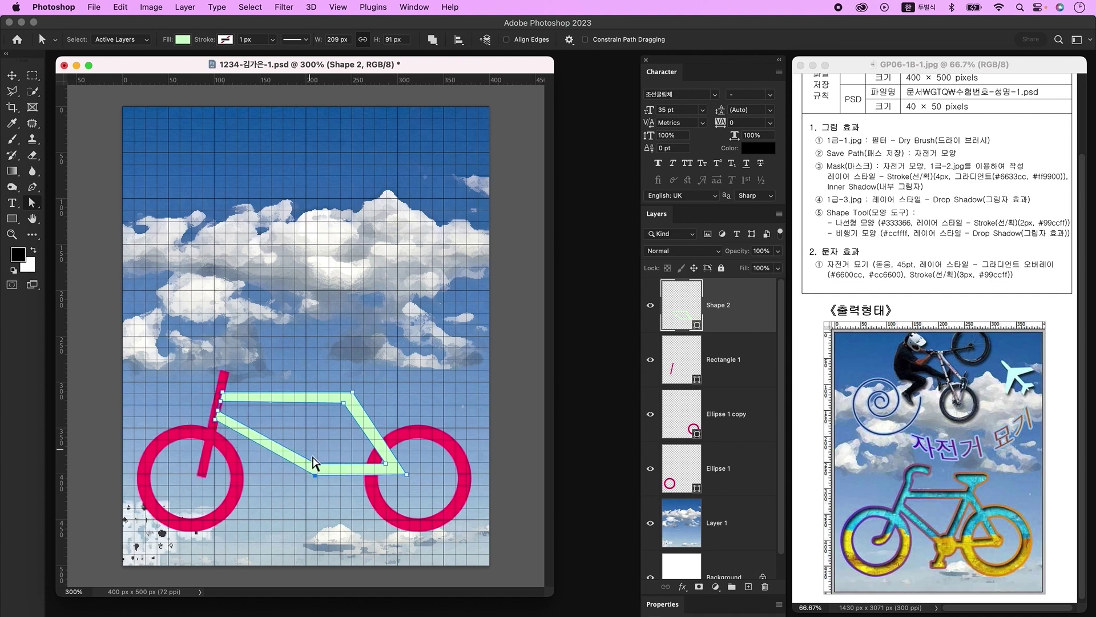
left_click_drag(220, 416, 236, 428)
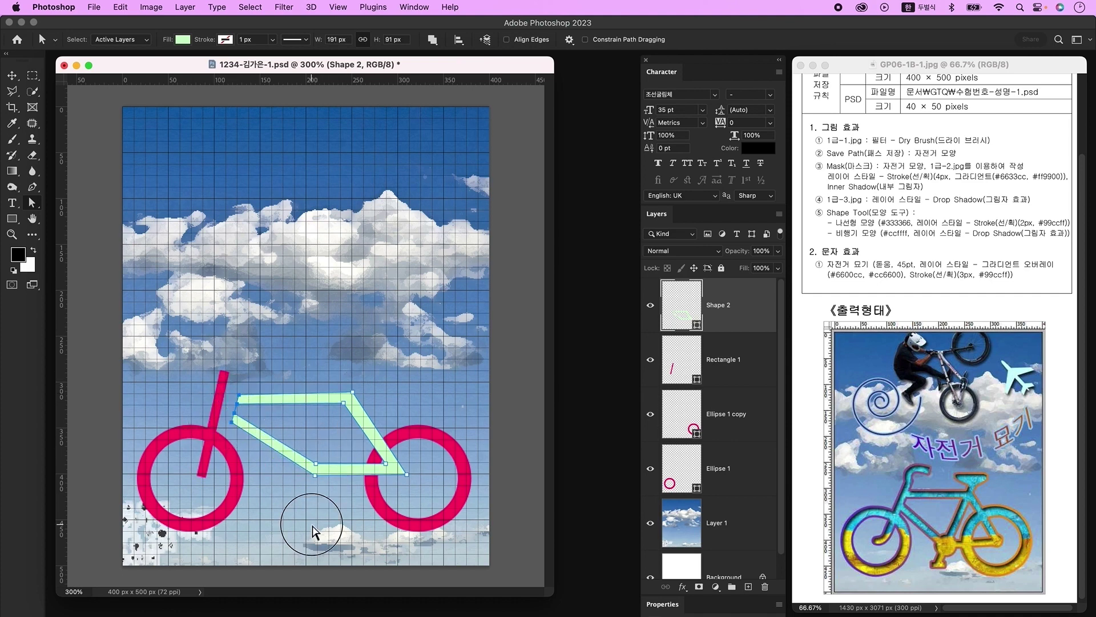
left_click(299, 330)
Tilt the pink fork bar slightly further right and move it against the frame's front end
key("v")
left_click(220, 400)
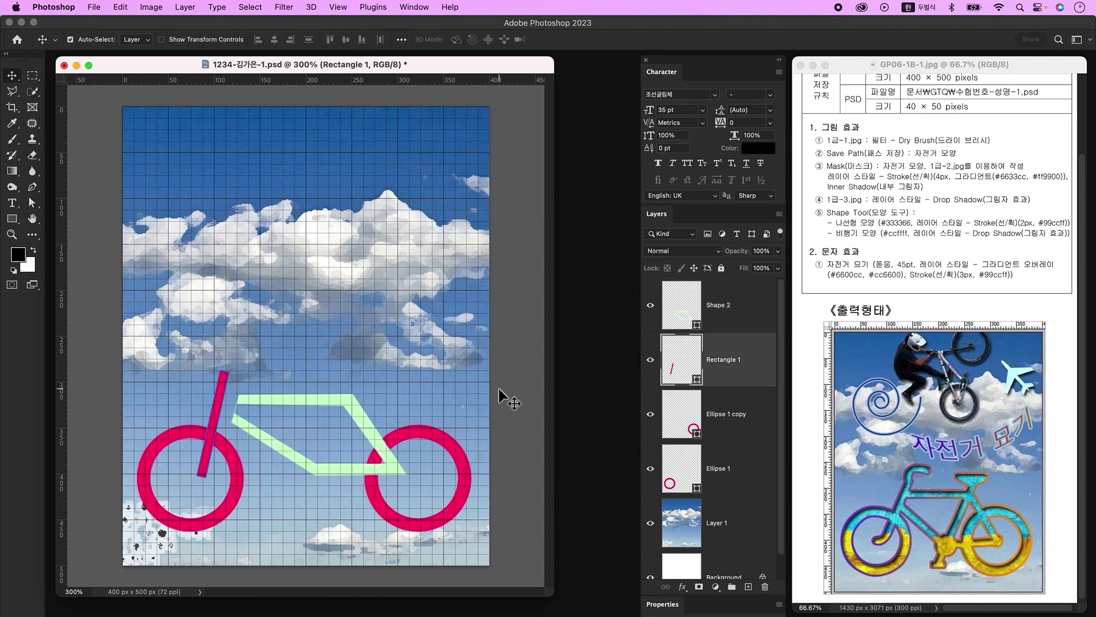
key("super+t")
left_click_drag(248, 365, 254, 367)
left_click_drag(234, 412, 238, 411)
left_click(283, 463)
Select the green frame's paths and merge its shape components
key("a")
left_click(360, 415)
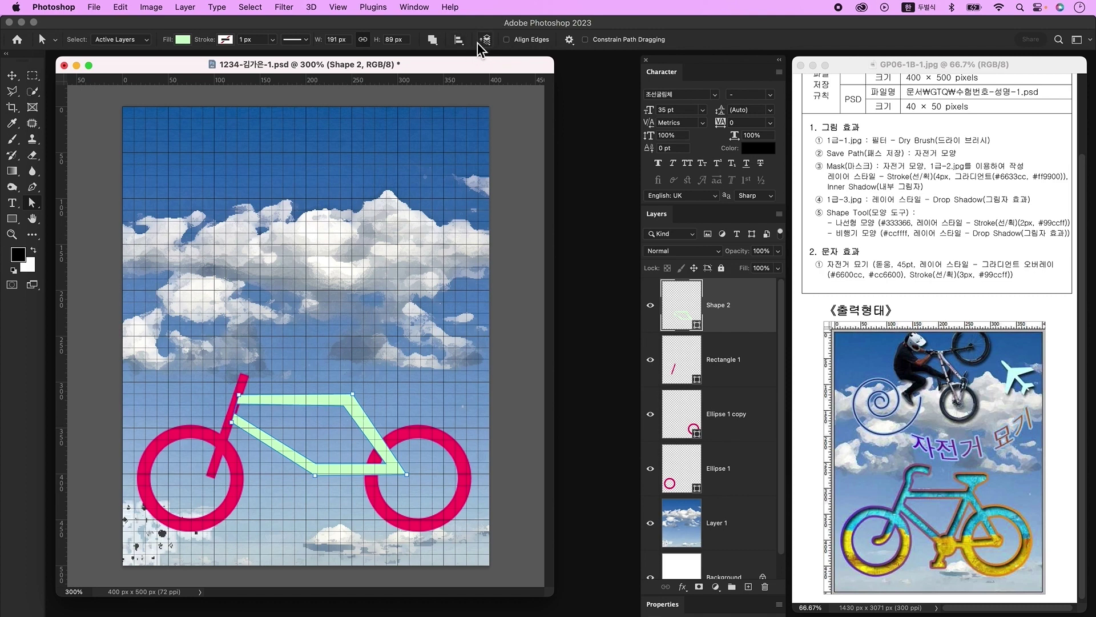
left_click(433, 40)
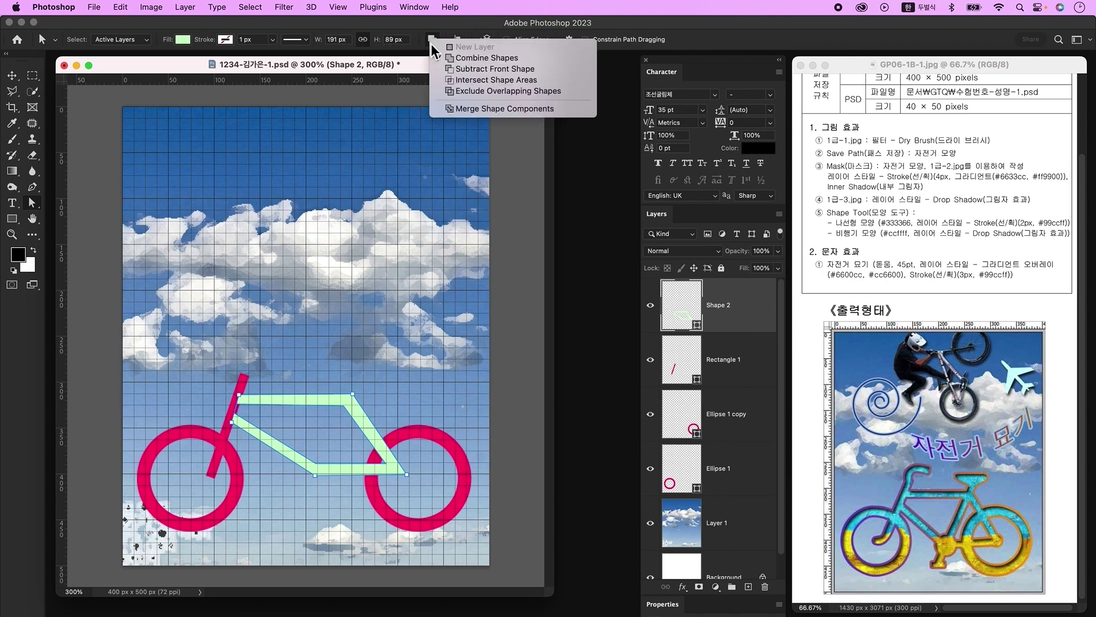
left_click(489, 110)
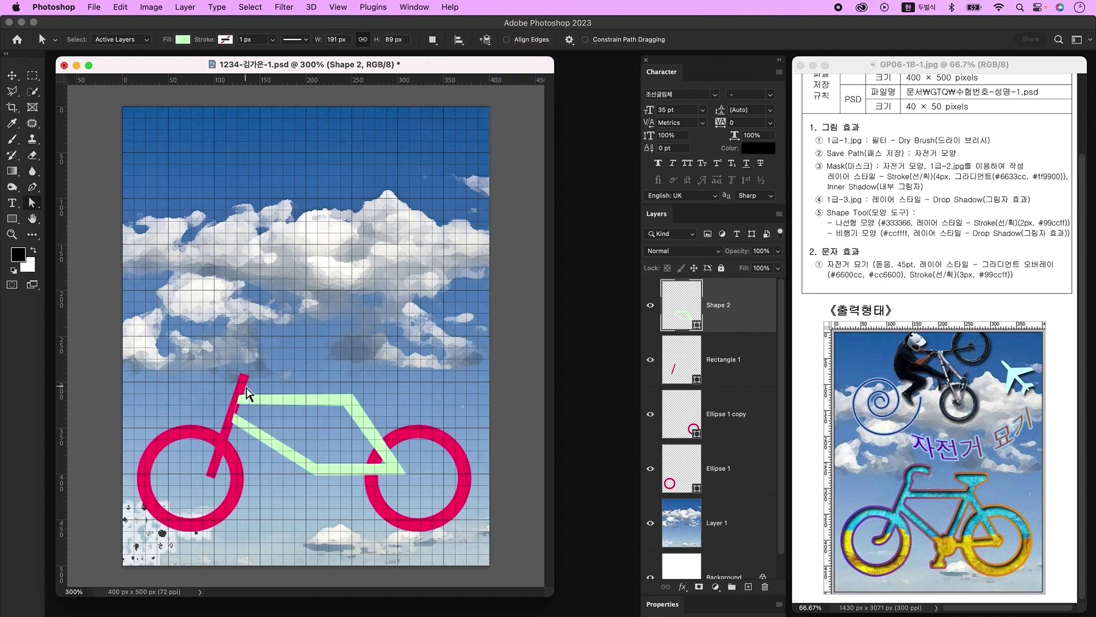
Duplicate the fork bar onto the frame's rear bend as a seat tube and stretch its height to about 112%
left_click(11, 75)
left_click_drag(226, 437, 333, 441, "alt")
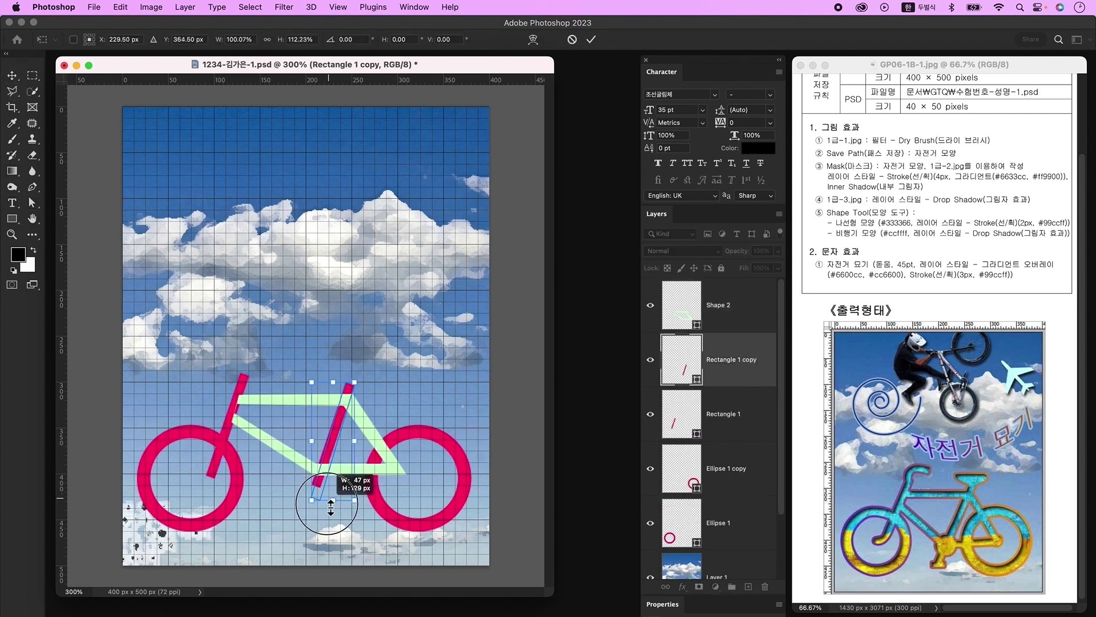
left_click(166, 362)
Draw a light green saddle about 48 by 28 px above the seat tube with the Pen tool and extend its left corner outward
left_click(32, 187)
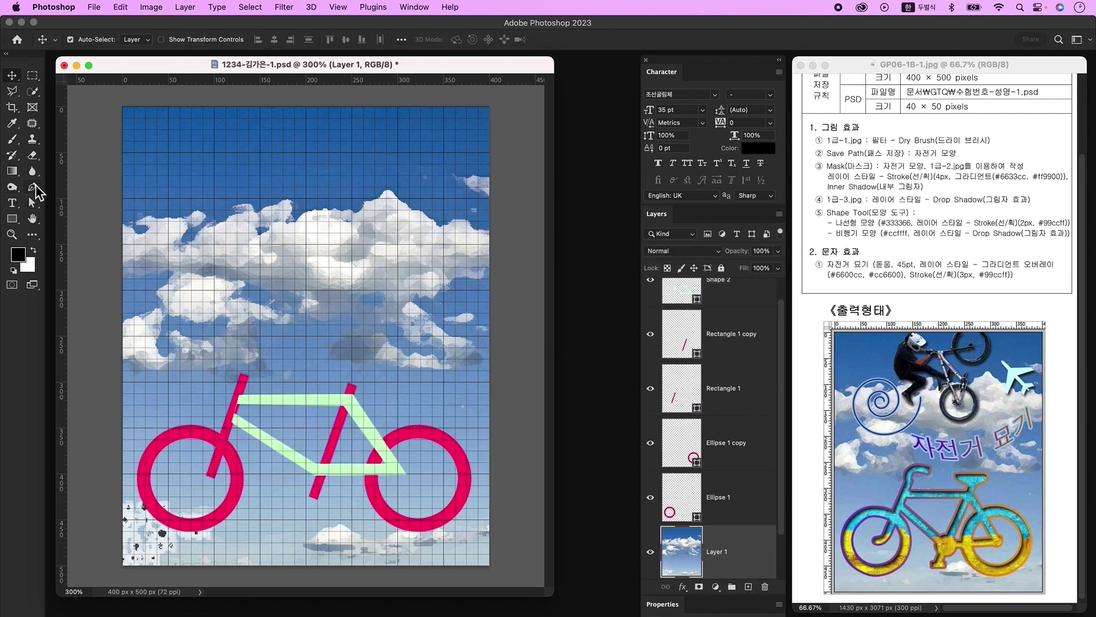
left_click(725, 285)
left_click(331, 361)
left_click(376, 362)
left_click(353, 383)
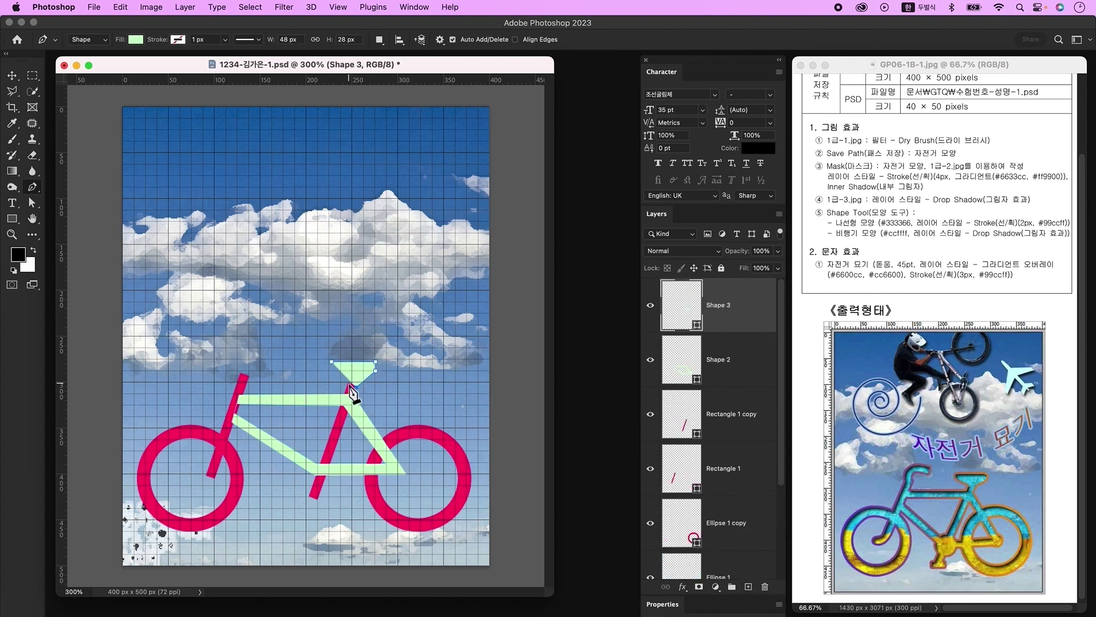
left_click(332, 363)
key("a")
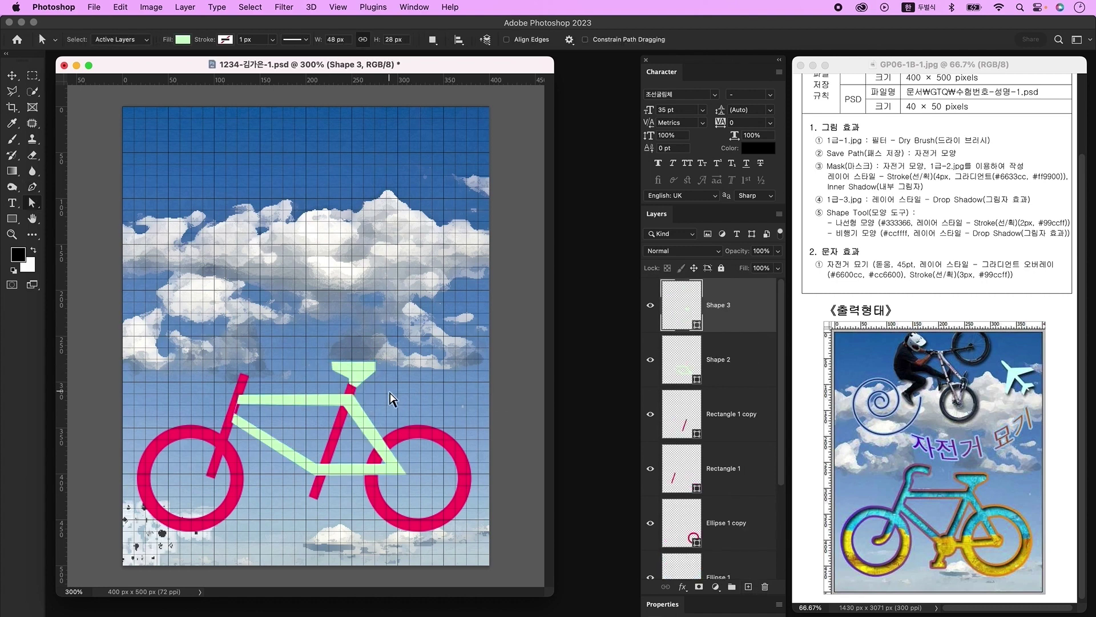
left_click(435, 396)
On a new layer, draw a curved light green handlebar about 48 by 28 px at the fork's upper end with the Pen tool
key("ctrl+shift+alt+n")
key("p")
left_click(243, 379)
left_click_drag(284, 357, 312, 353)
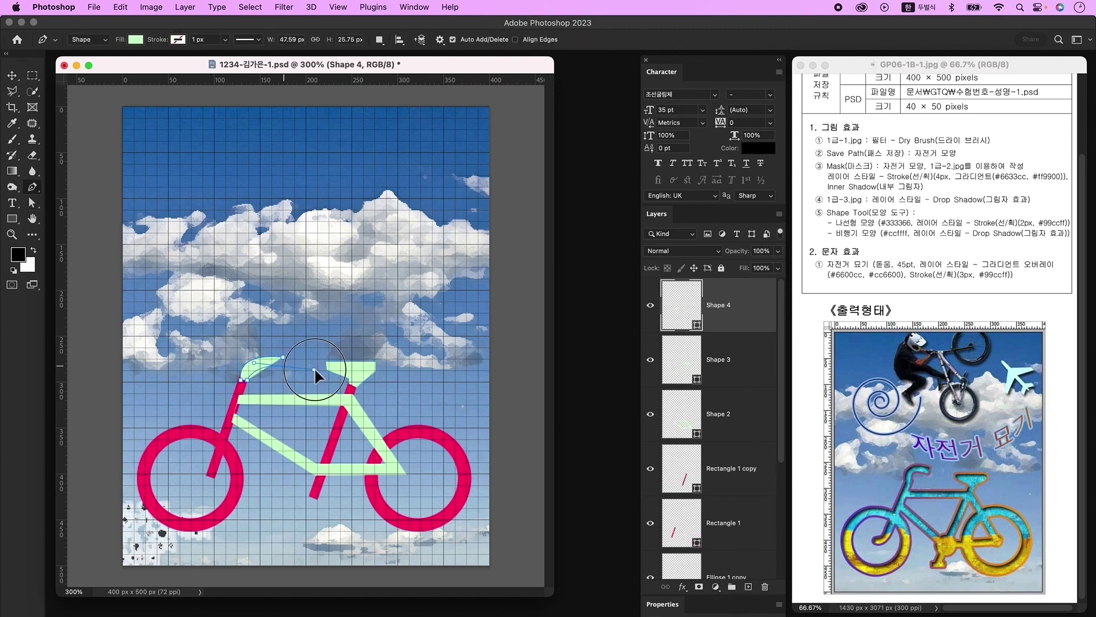
left_click(32, 203)
left_click(249, 383)
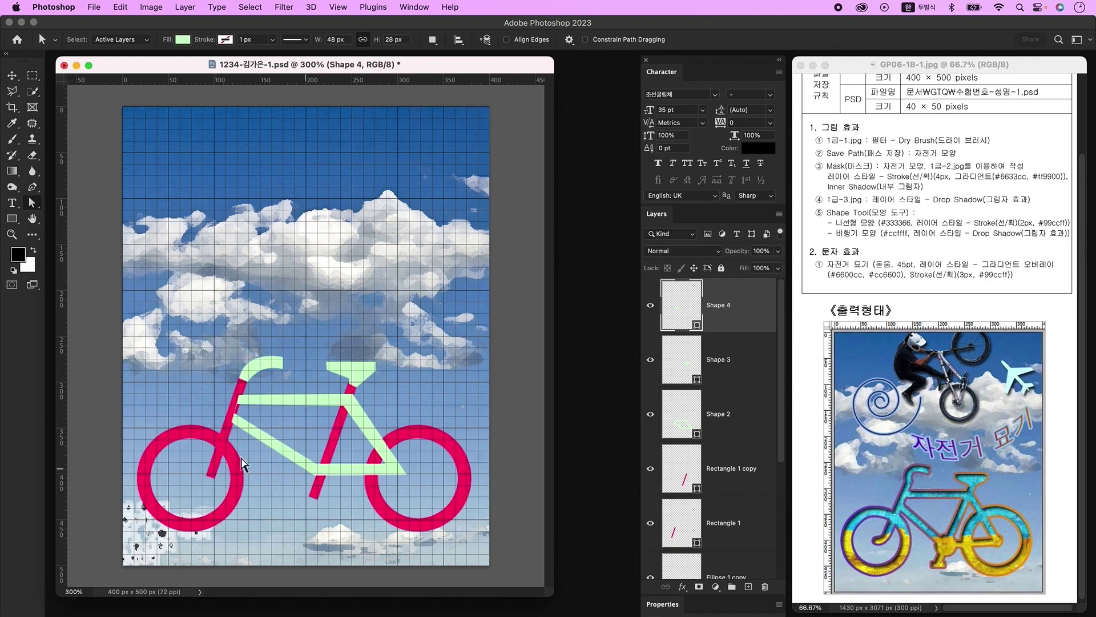
On a new layer, draw a small curved light green piece about 30 px wide at the fork's lower end with the Pen tool
key("ctrl+shift+alt+n")
key("p")
left_click(192, 484)
left_click_drag(215, 475, 220, 480)
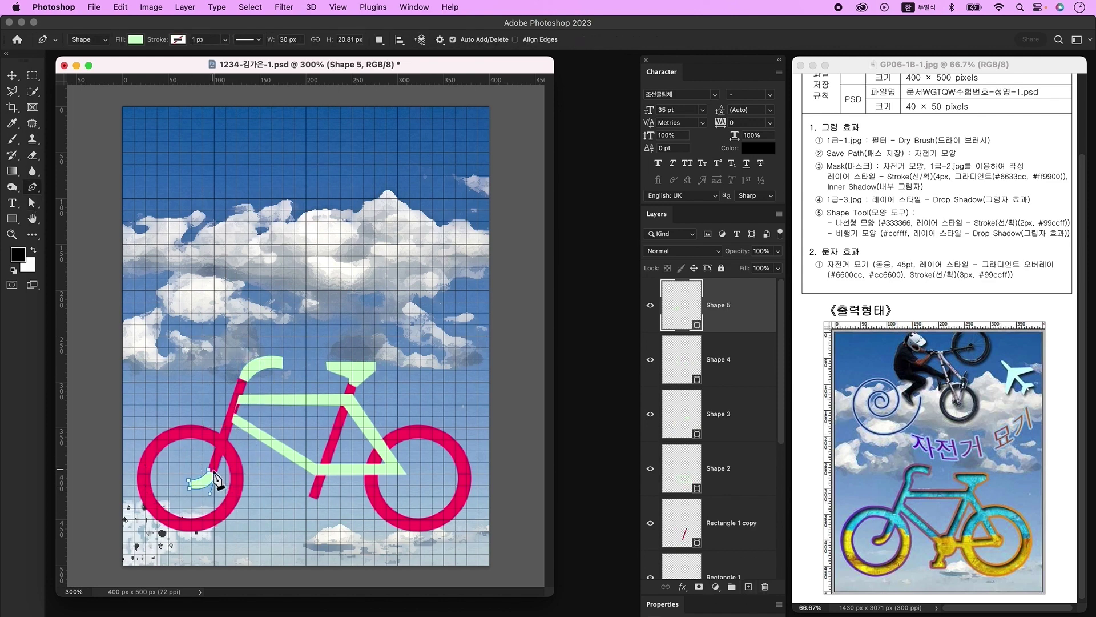
key("v")
left_click(207, 485)
left_click(205, 483)
Draw a small horizontal light green rectangle as the pedal at the seat tube's lower end
key("u")
left_click_drag(298, 494, 328, 507)
key("v")
Move the green frame's lower rear points right and down toward the right wheel's centre, enlarging the frame to about 214 by 98 px
left_click(32, 202)
left_click(396, 467)
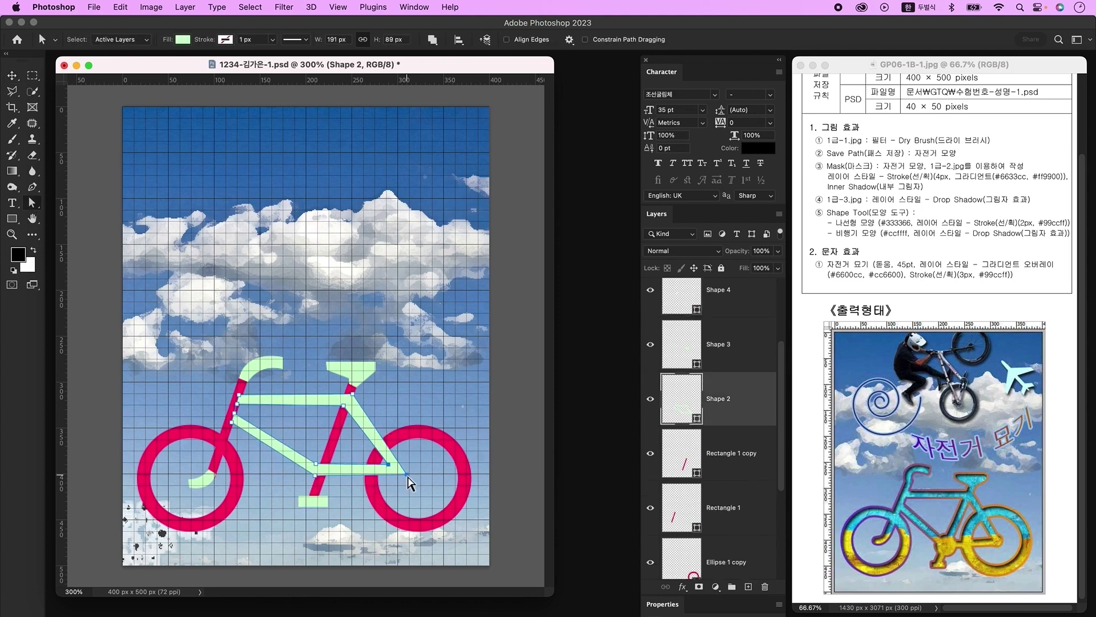
left_click_drag(419, 483, 421, 480)
left_click_drag(316, 469, 325, 470)
key("Right")
key("Right")
key("Right")
key("Down")
key("Down")
key("Down")
key("Down")
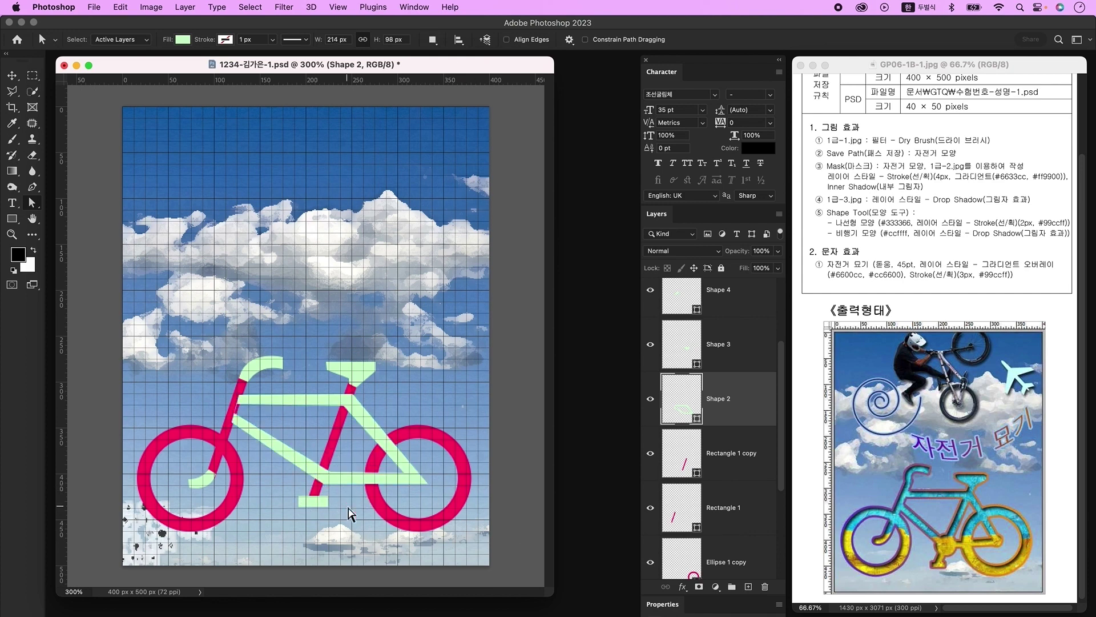
Draw a small light green circle at the seat tube's lower end and place a copy at the right wheel's centre
scroll(713, 457, "up", 3)
right_click(12, 219)
left_click(52, 231)
key("l")
mouse_move(310, 461)
left_mouse_down()
mouse_move(337, 488)
mouse_move(472, 494)
mouse_move(440, 502)
mouse_move(422, 480)
left_mouse_up()
key("v")
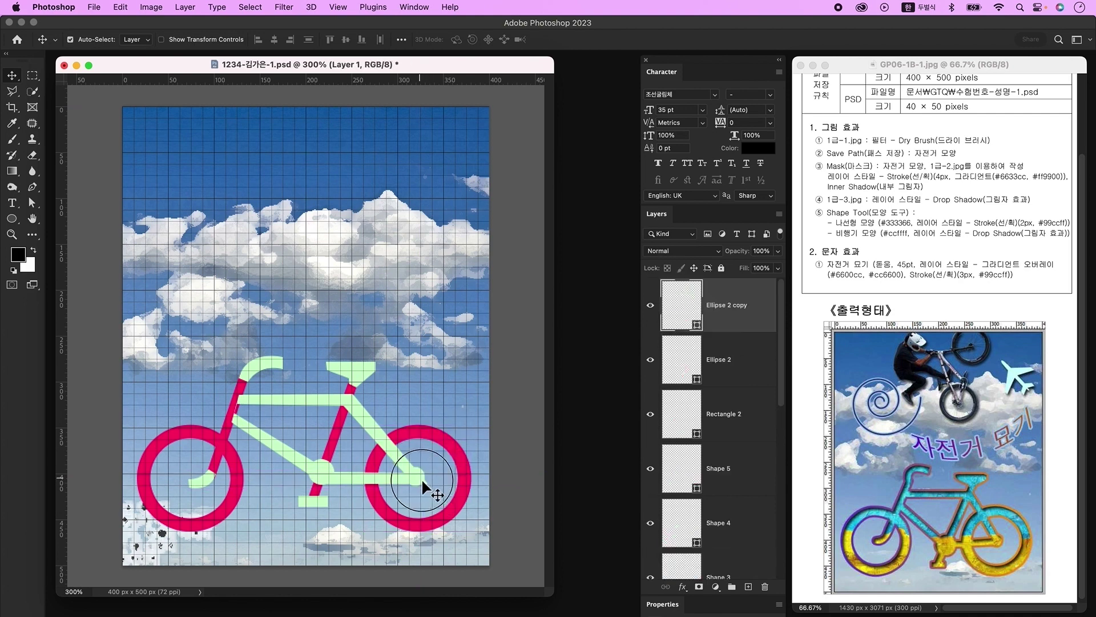
left_click(322, 473)
left_click(411, 388)
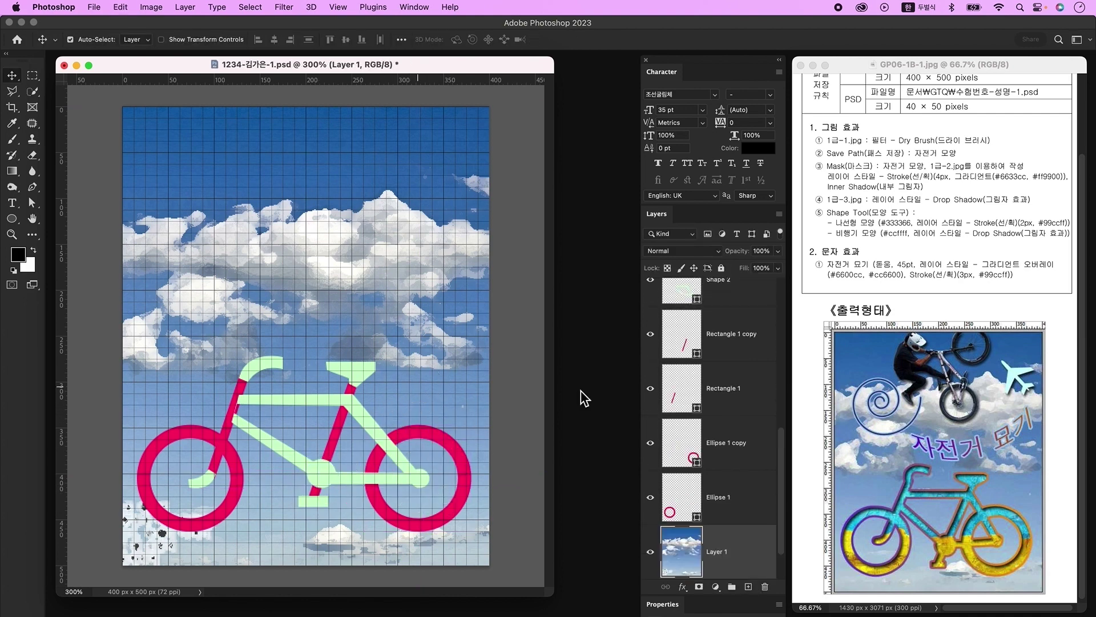
Select all the bicycle's shape layers and merge them into a single shape
scroll(710, 387, "up", 5)
left_click(742, 309)
scroll(739, 531, "down", 3)
left_click(744, 444, "shift")
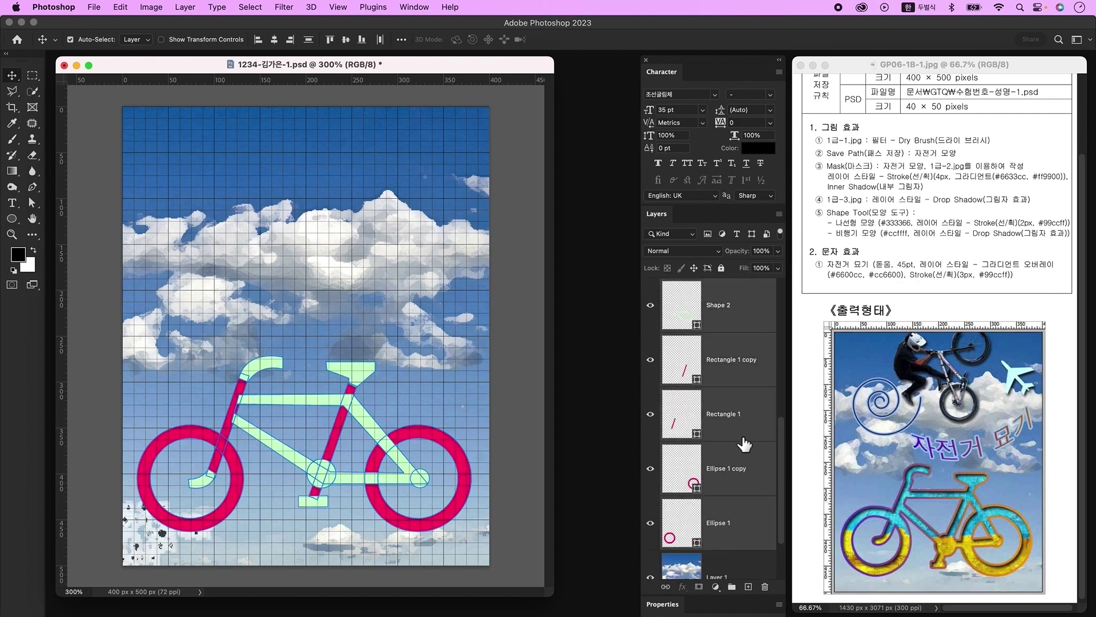
right_click(744, 440)
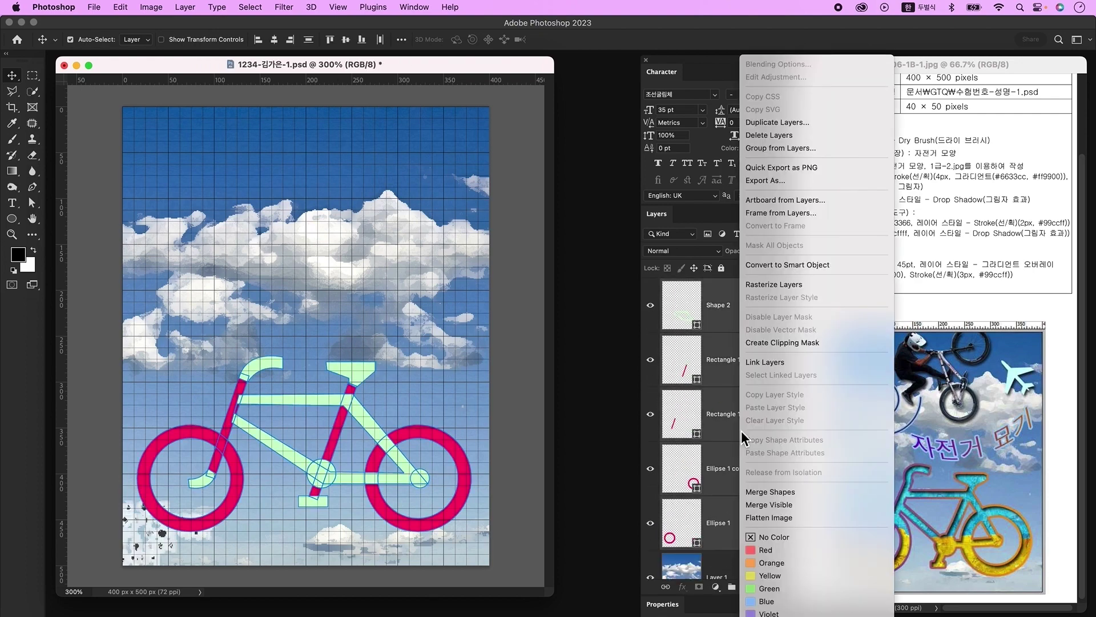
left_click(781, 492)
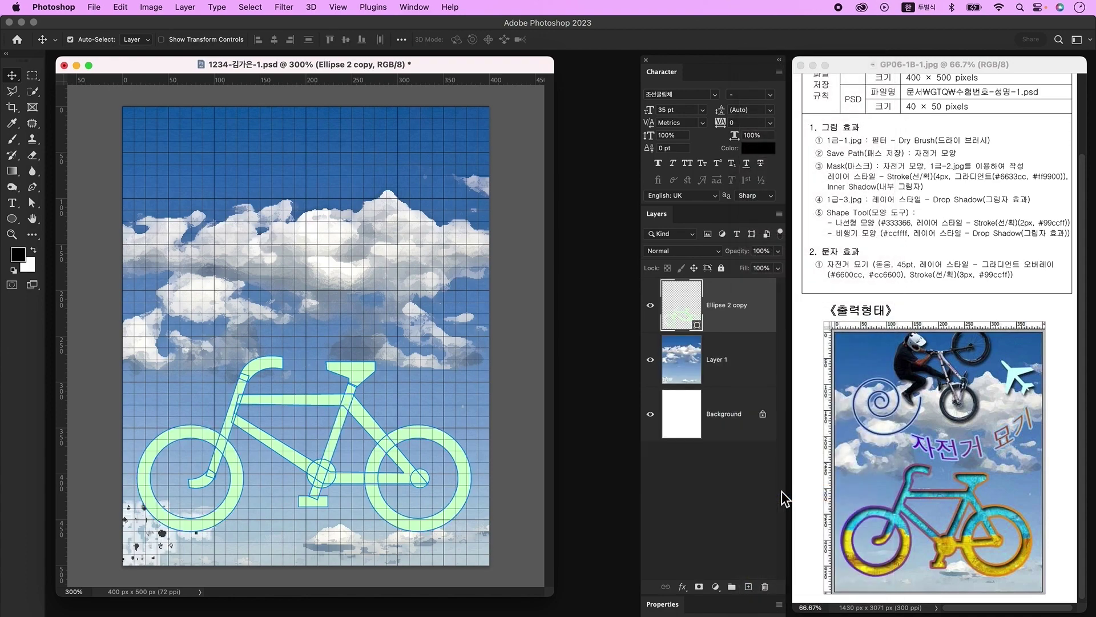
Save the merged bicycle shape's path as 자전거 모양 and hide the grid
left_click(417, 7)
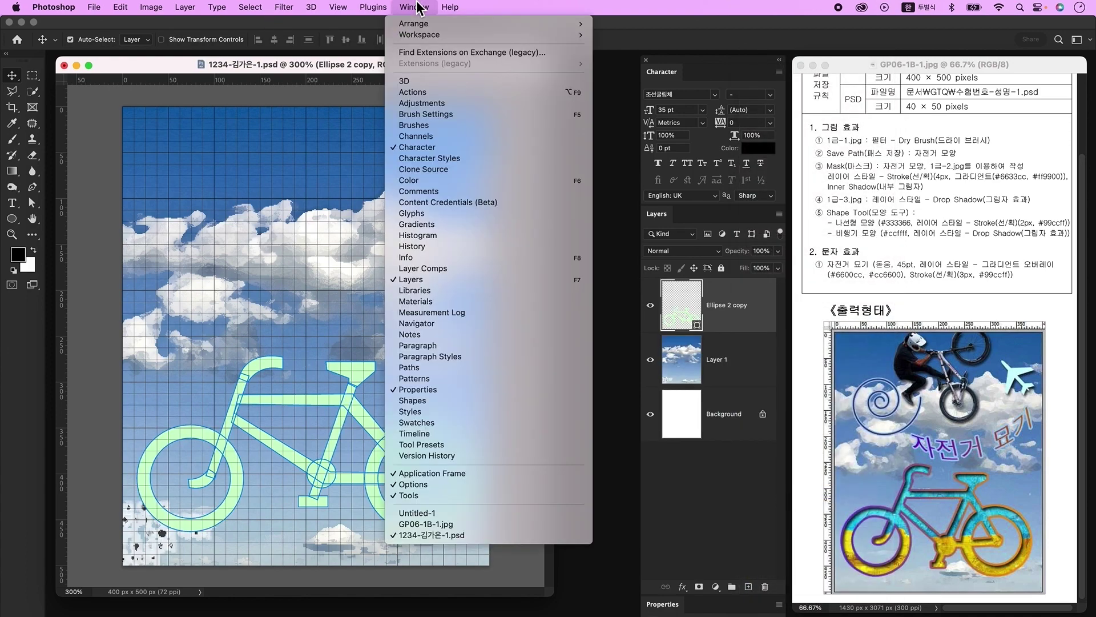
left_click(463, 367)
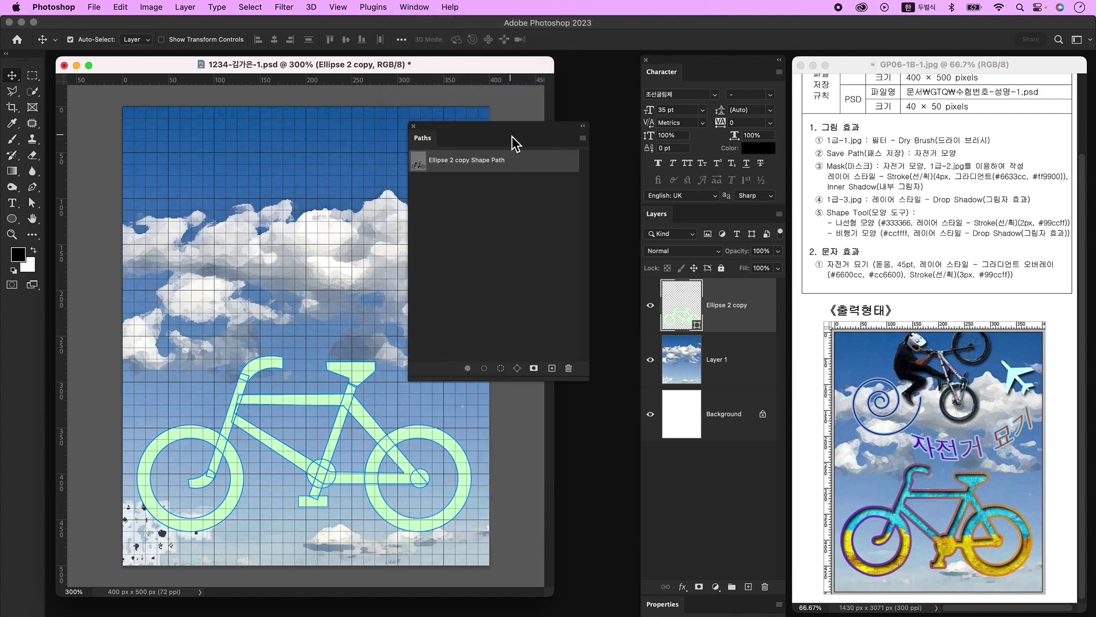
double_click(545, 170)
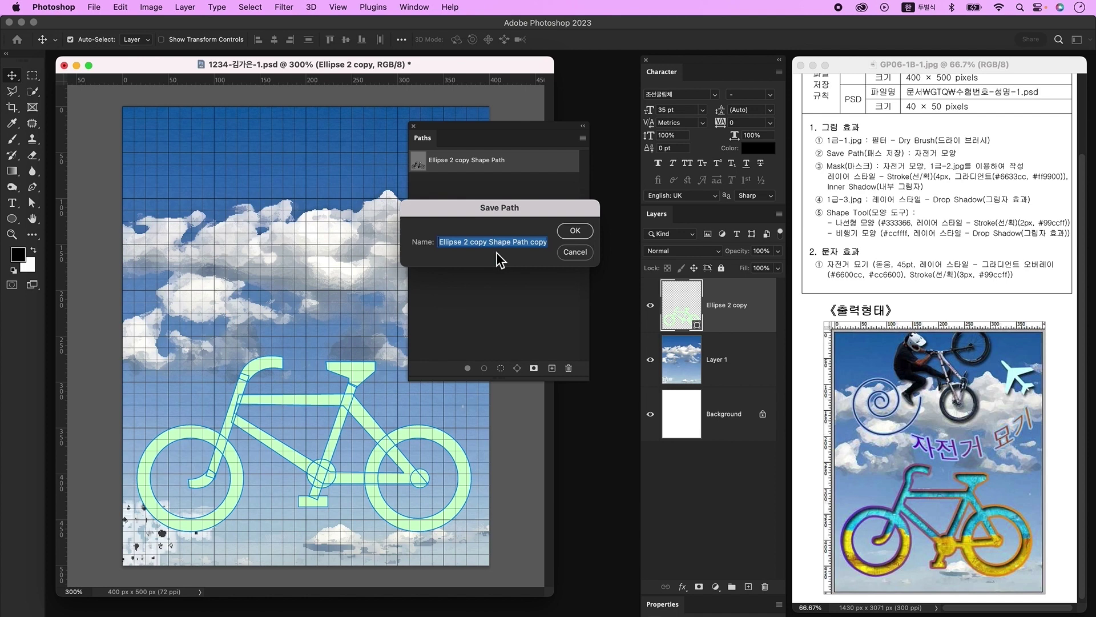
type("ㅈ")
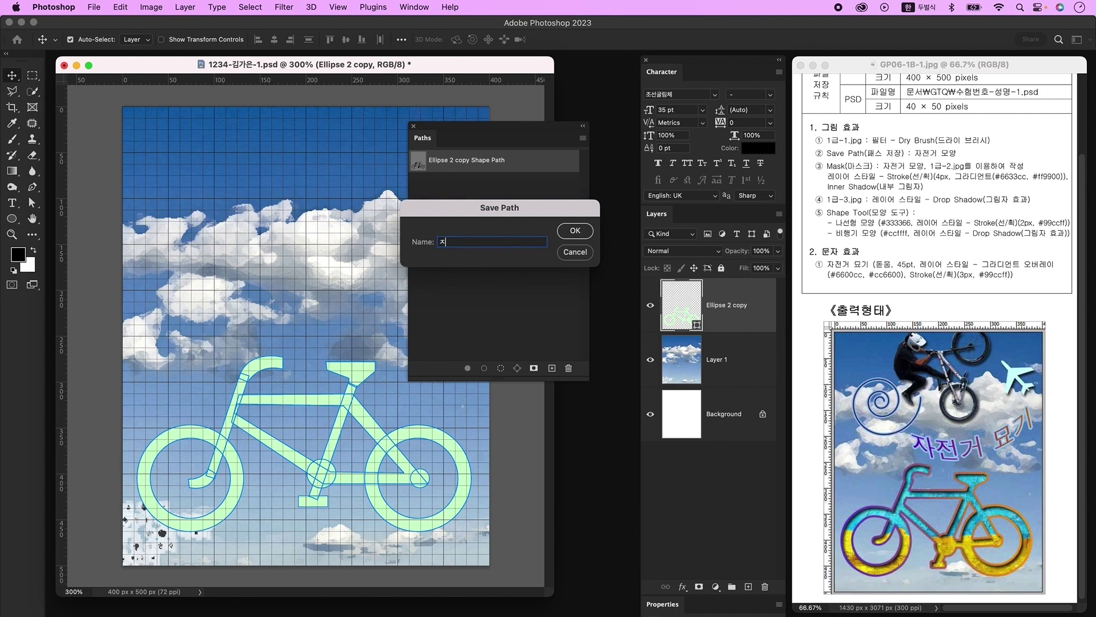
key("Return")
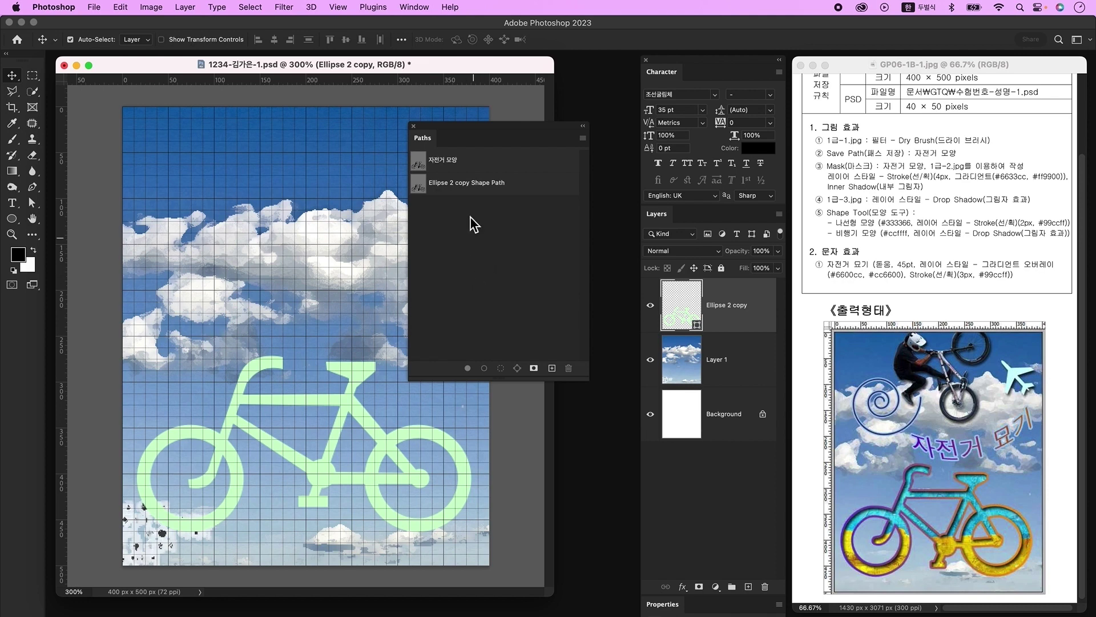
left_click(414, 126)
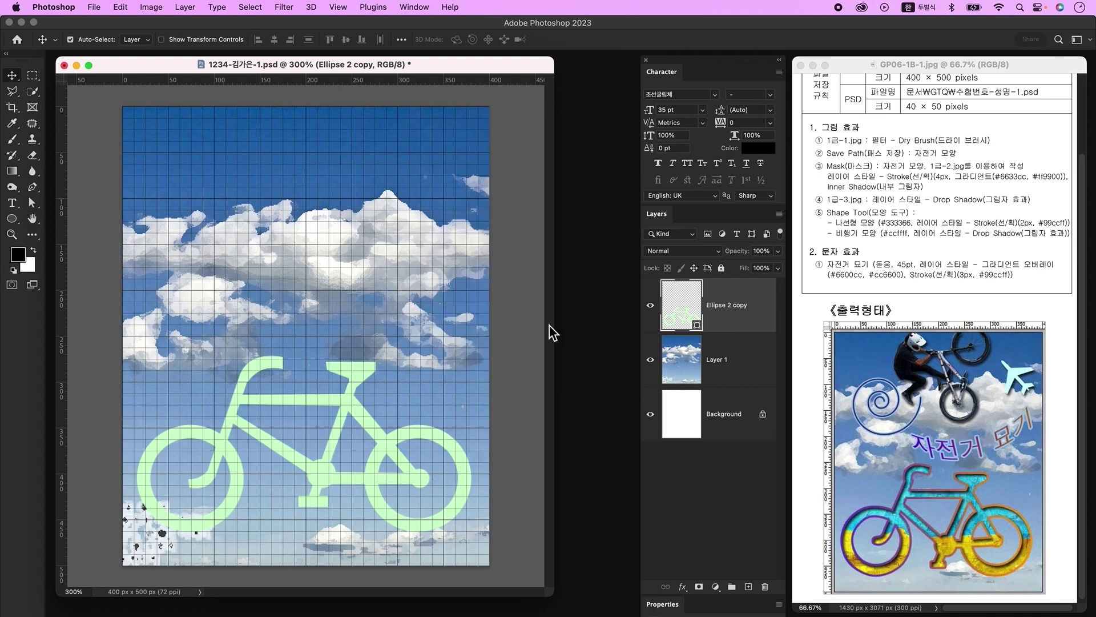
key("super+apostrophe")
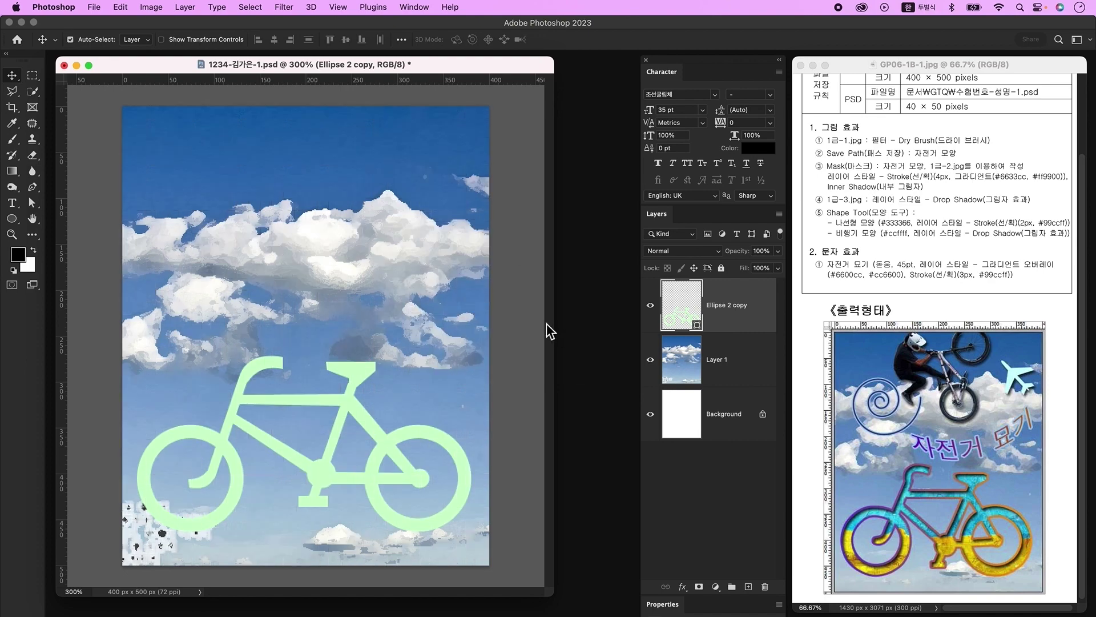
Bring the blue and yellow texture image 1급-2.jpg into the composition and clip it to the bicycle shape
key("super+o")
left_click(641, 473)
left_click_drag(184, 91, 588, 190)
left_click_drag(534, 289, 217, 434)
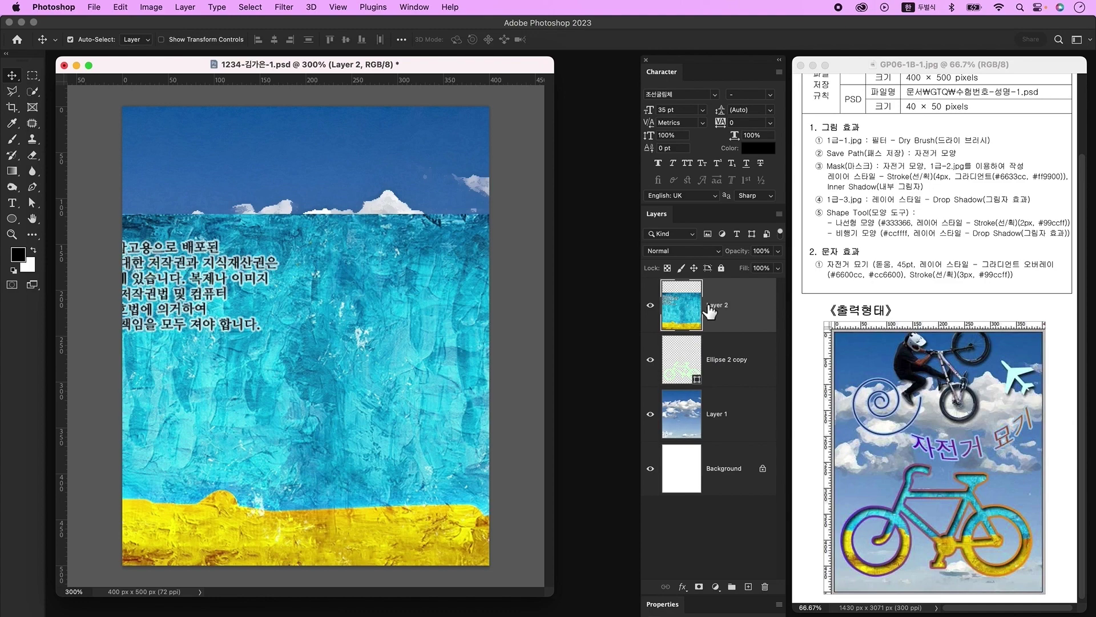
left_click(733, 336, "alt")
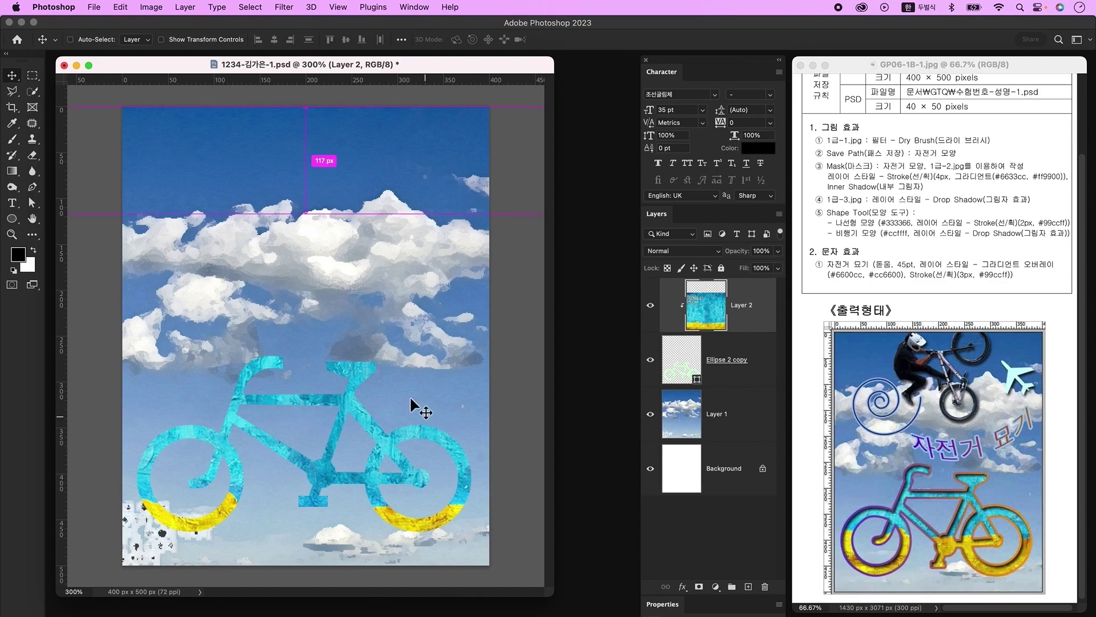
Scale the clipped texture to about 75% and position it so the yellow area covers the bicycle's lower half
key("super+t")
left_click_drag(306, 218, 323, 338)
left_click_drag(307, 265, 302, 404)
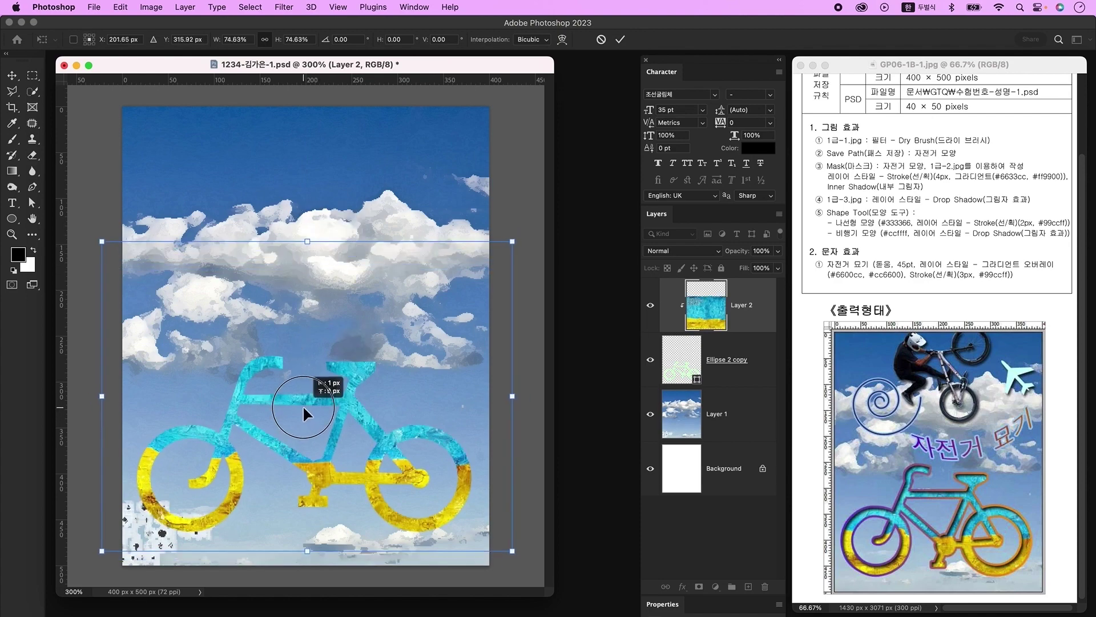
key("Return")
Add a 4 px outside stroke with a gradient fill to the bicycle shape layer
left_click(738, 372)
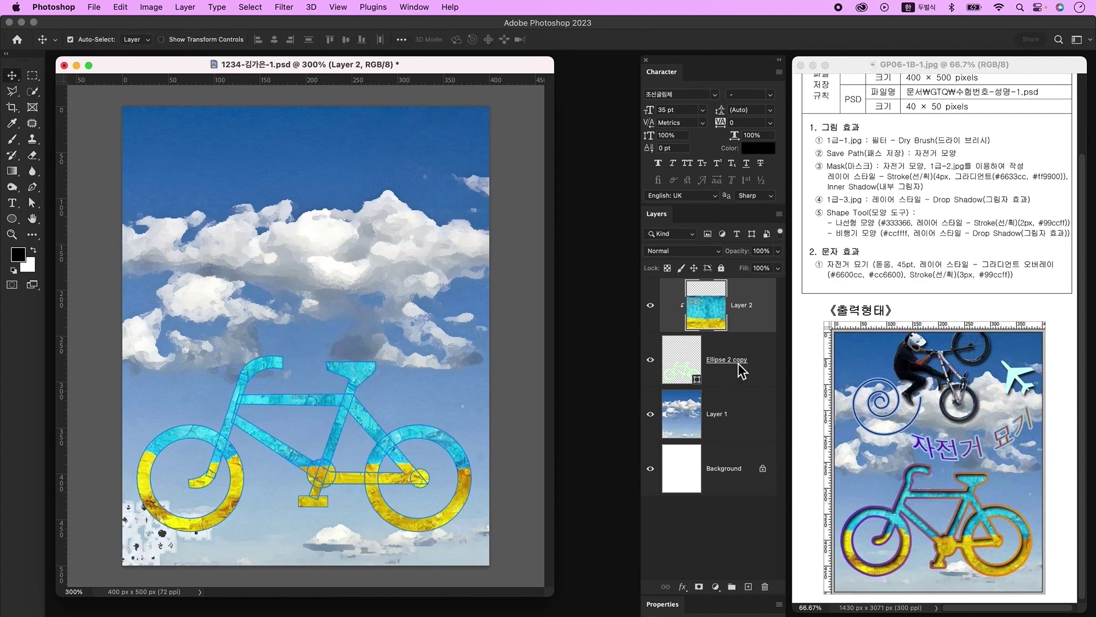
double_click(768, 369)
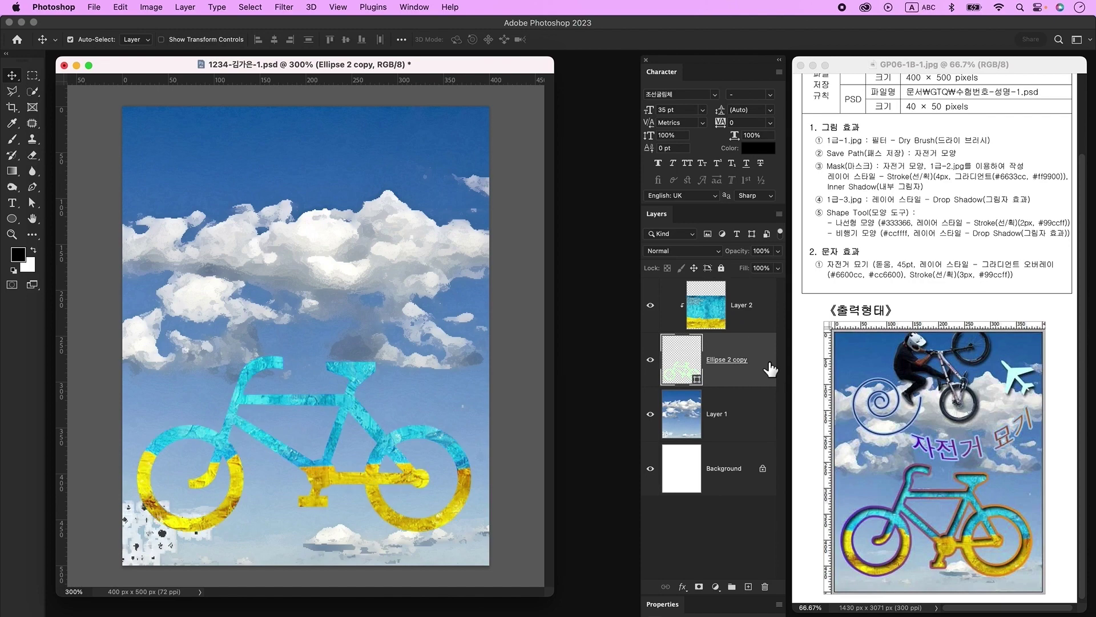
left_click(393, 201)
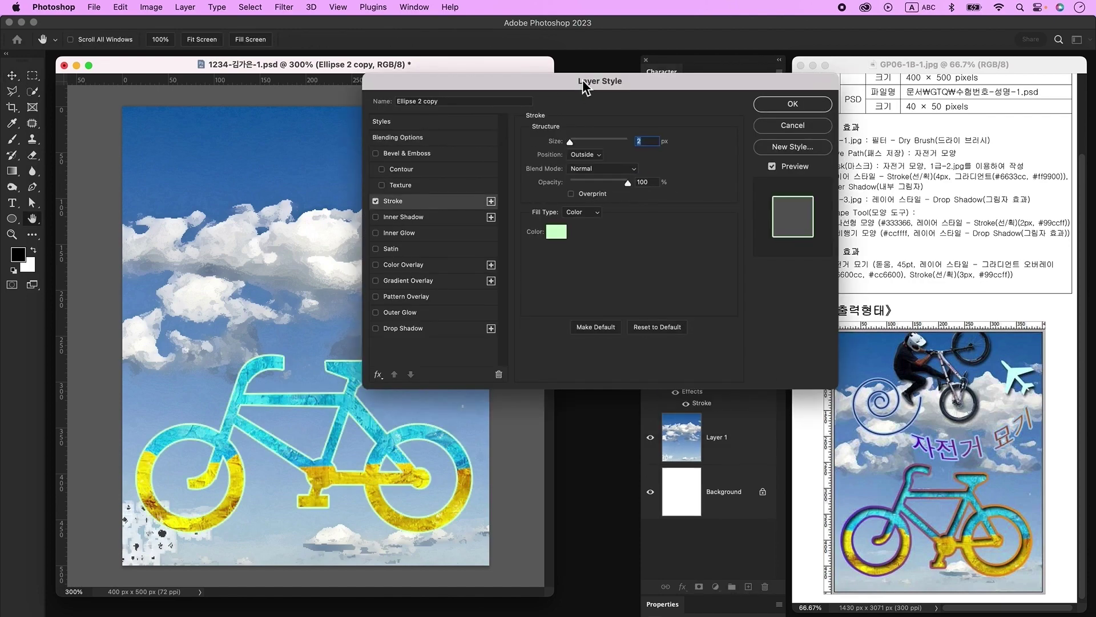
left_click_drag(584, 86, 512, 88)
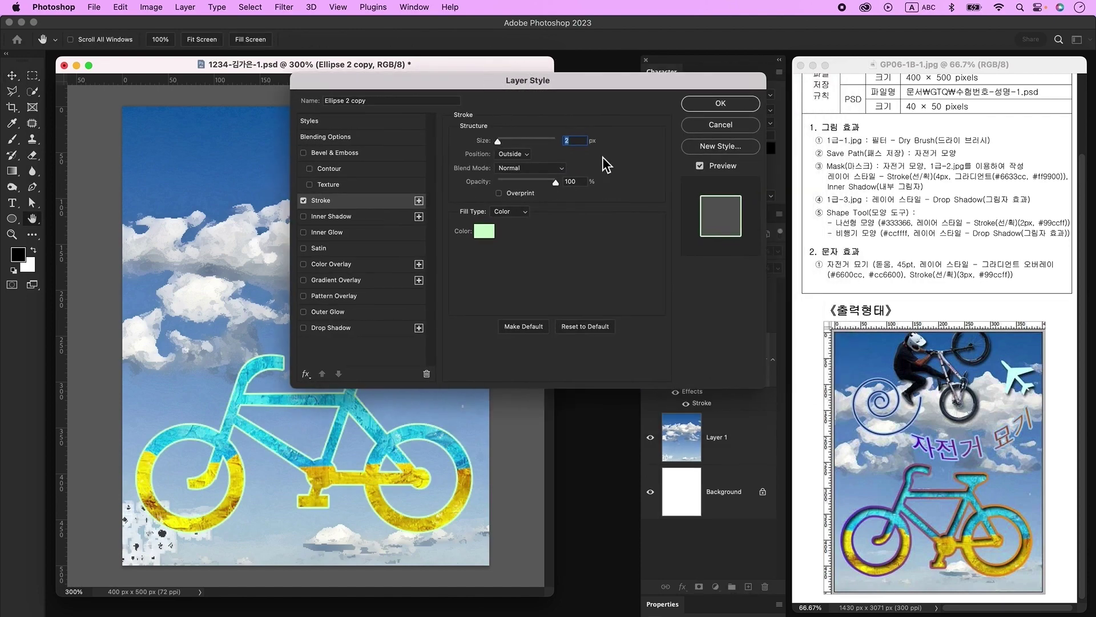
type("4")
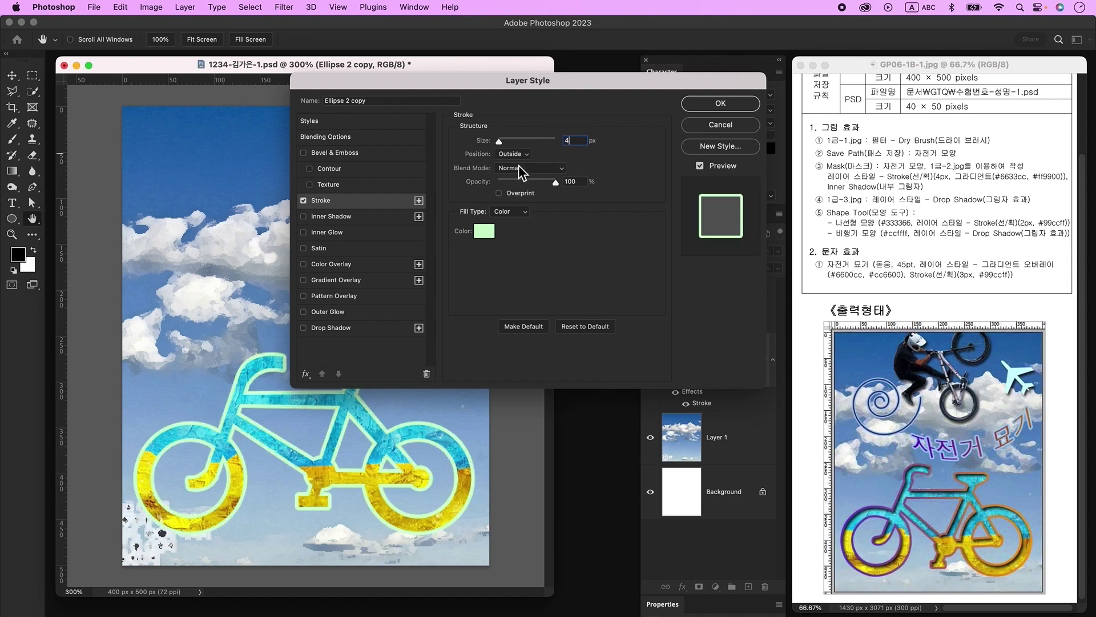
left_click(510, 224)
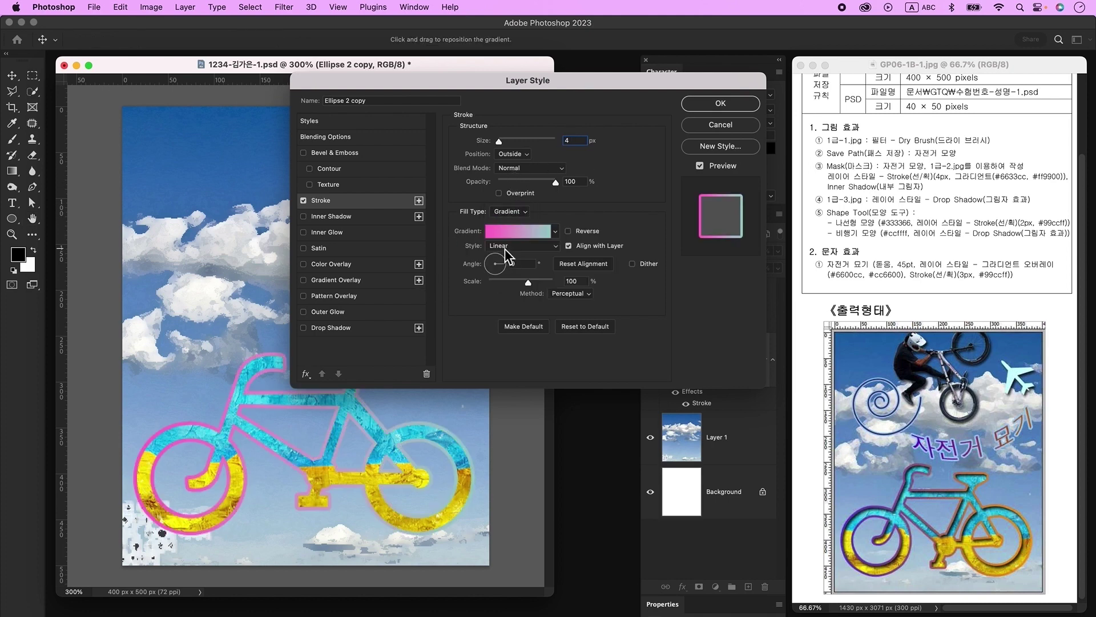
Set the stroke gradient's start colour to #6633cc and its end colour to #ff9900
left_click(511, 233)
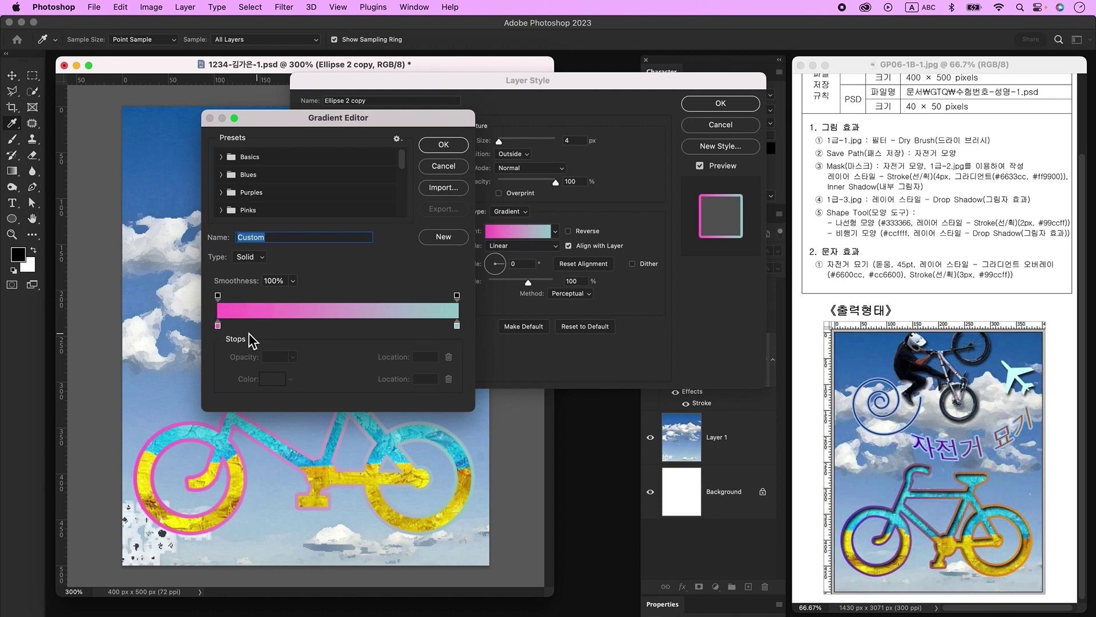
double_click(218, 326)
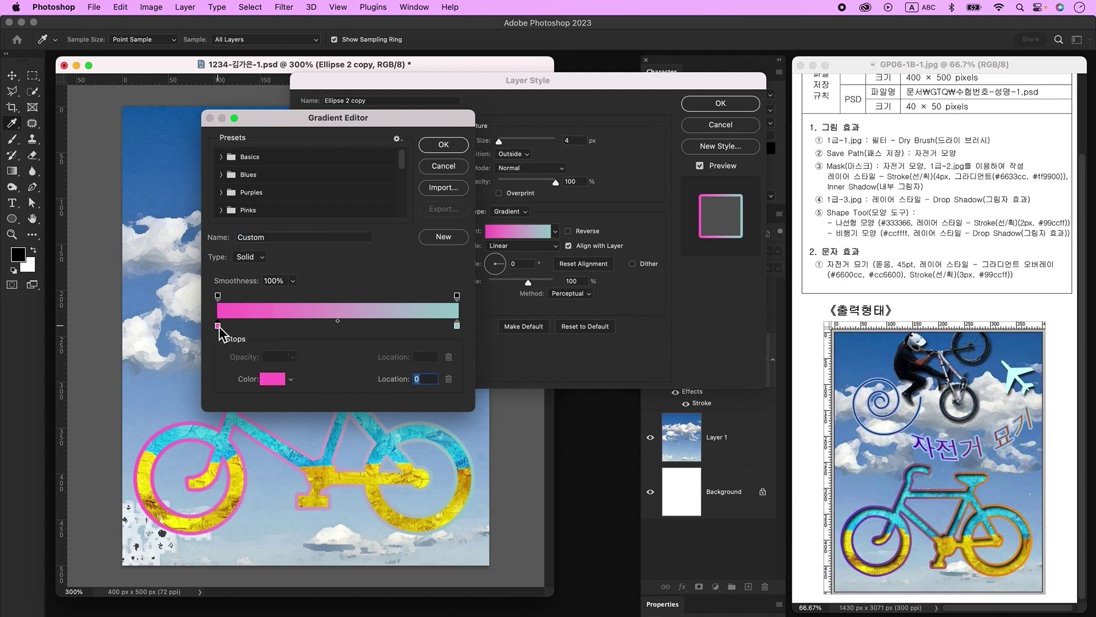
type("6633cc")
key("Return")
double_click(457, 325)
type("ff9900")
key("Return")
key("Return")
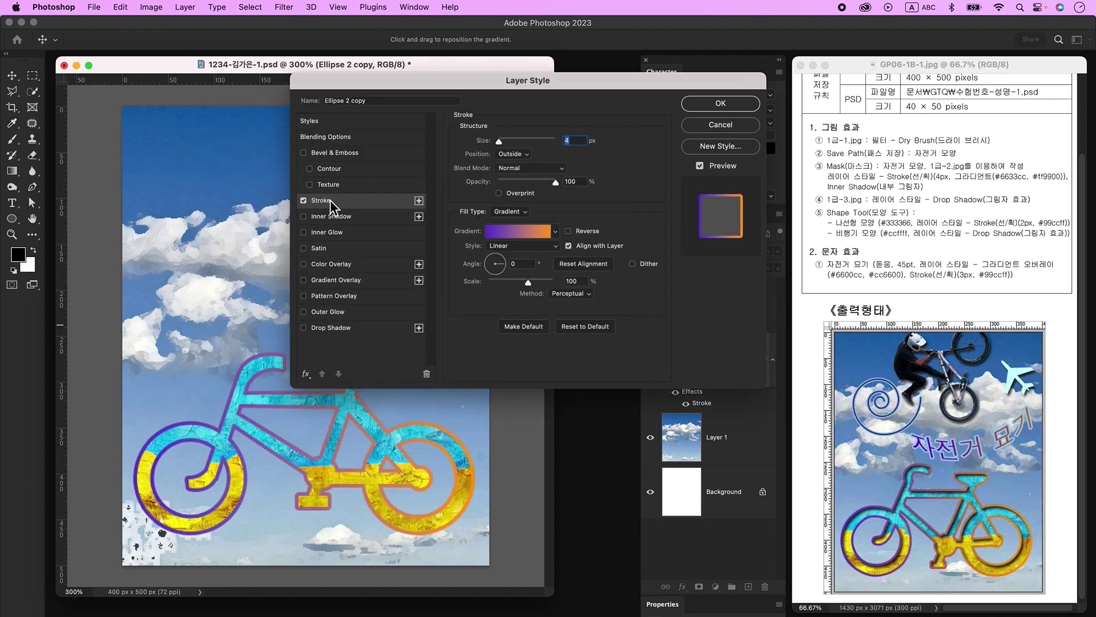
Add an Inner Shadow to the bicycle shape and select the clipped texture layer above it
left_click(347, 224)
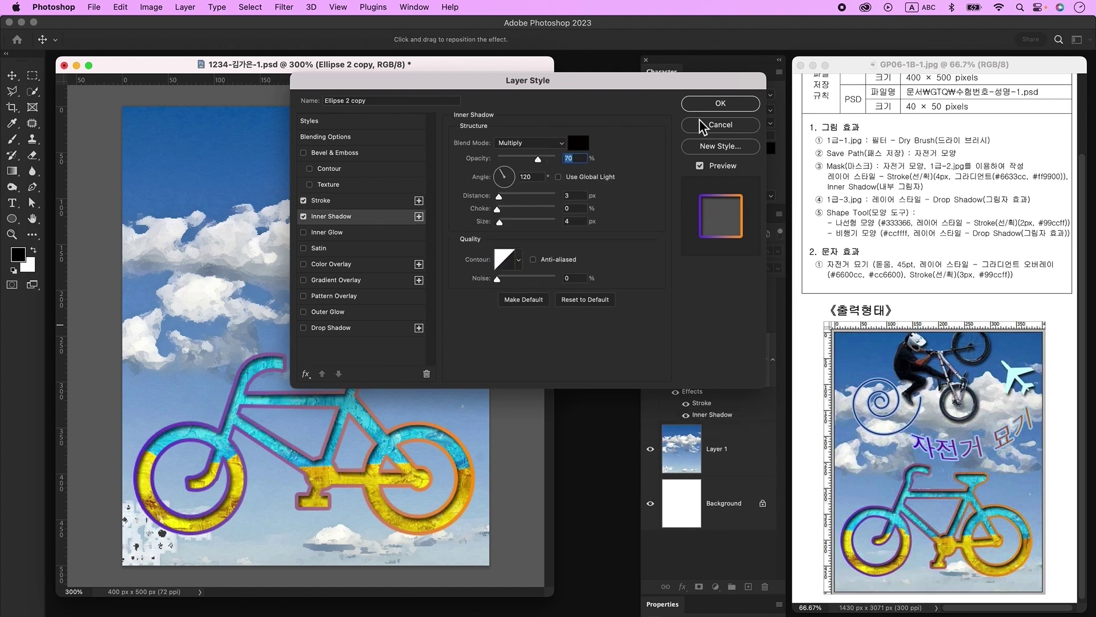
left_click(720, 103)
left_click(718, 310)
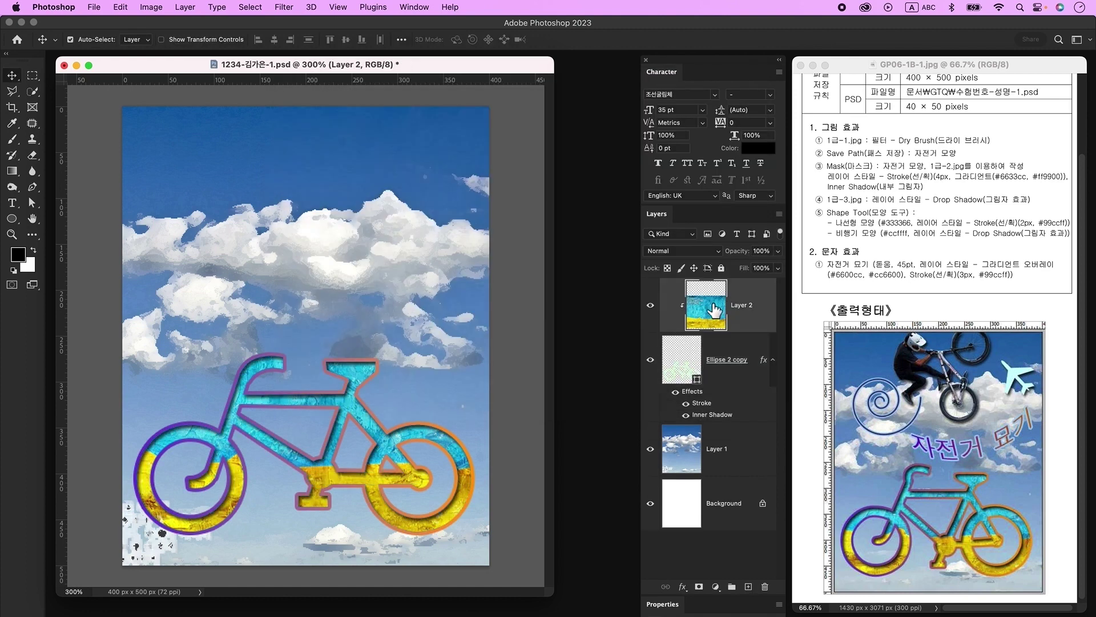
Open the BMX rider photo 1급-3.jpg and unlock its background layer
key("super+o")
double_click(420, 156)
key("l")
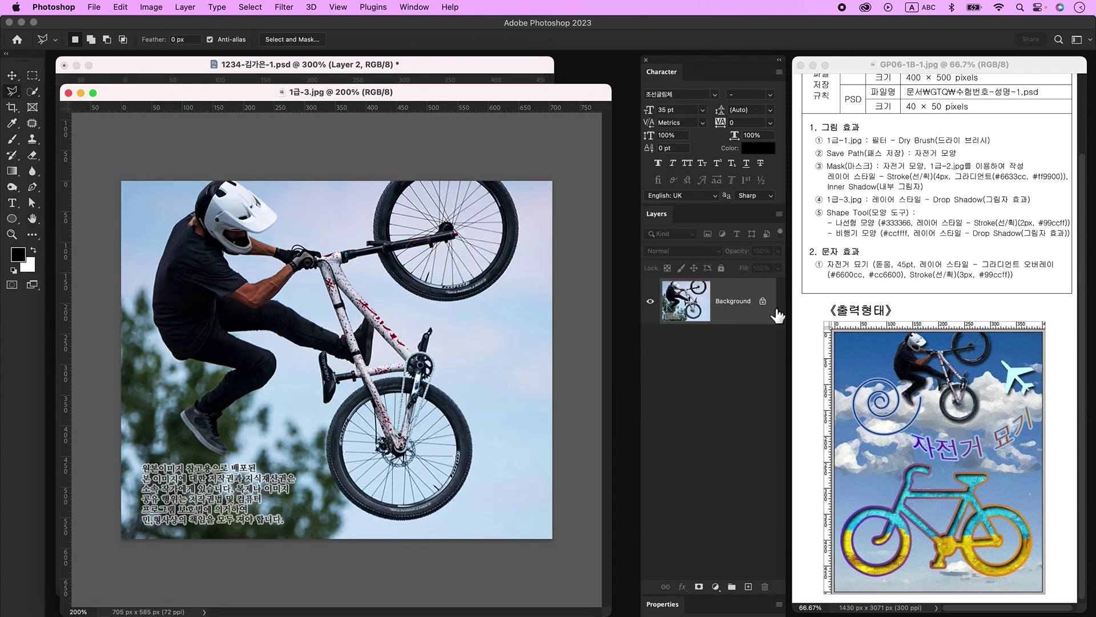
left_click(764, 302)
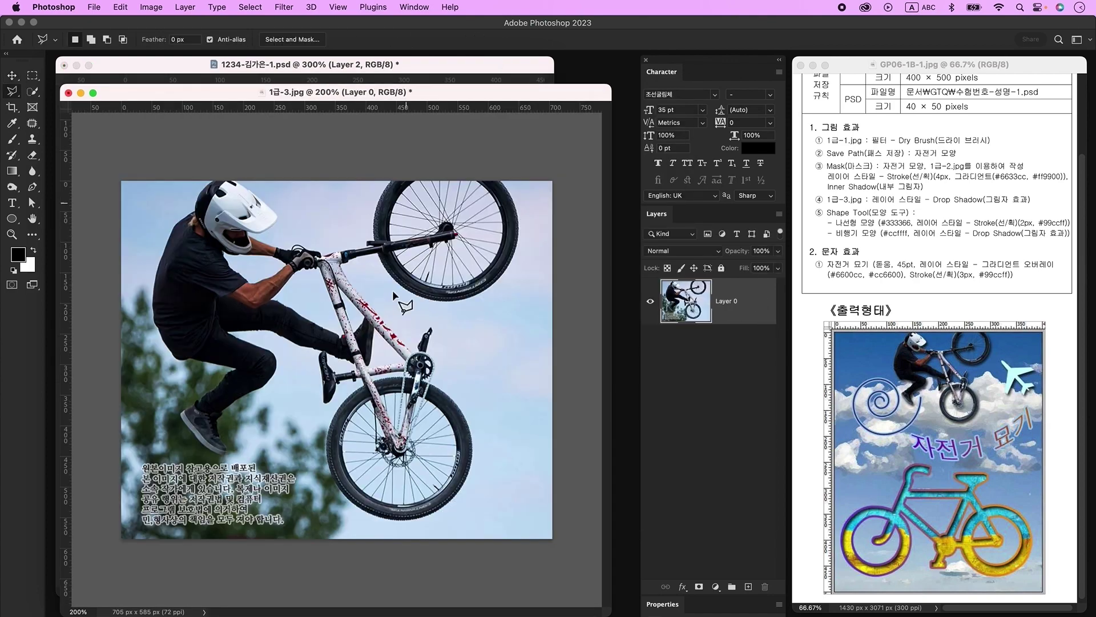
Select the sky between the rider's helmet and the upper wheel with the Quick Selection tool and erase it
right_click(32, 91)
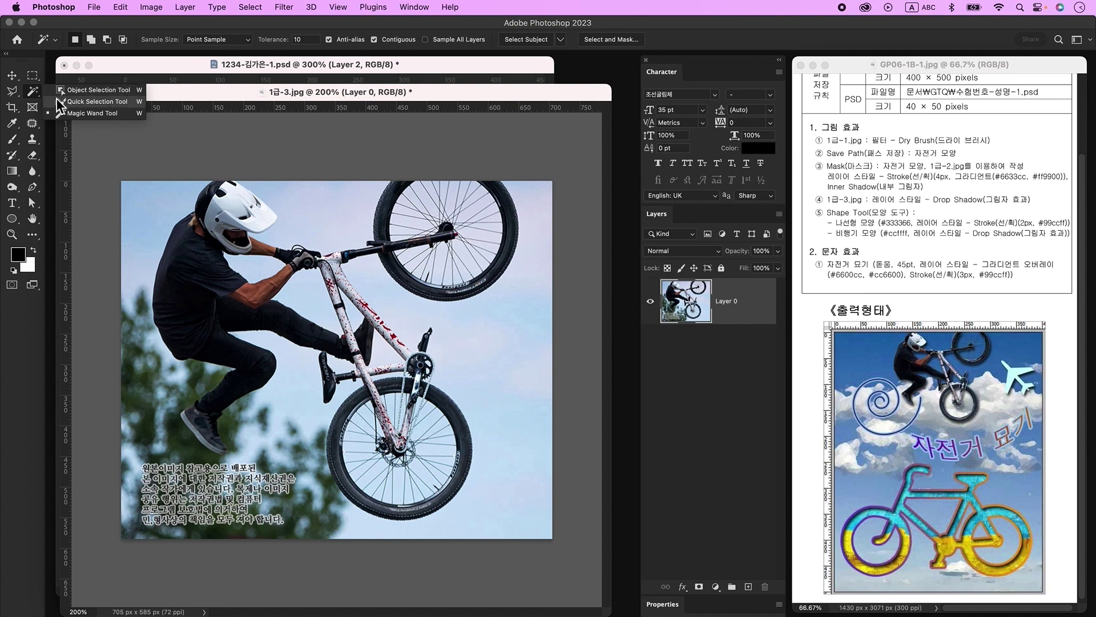
left_click(86, 101)
mouse_move(323, 201)
left_mouse_down()
mouse_move(304, 191)
mouse_move(243, 198)
mouse_move(263, 214)
mouse_move(228, 229)
mouse_move(260, 232)
mouse_move(240, 198)
mouse_move(272, 209)
left_mouse_up()
key("alt")
mouse_move(326, 260)
left_mouse_down()
mouse_move(343, 257)
mouse_move(323, 311)
left_mouse_up()
key("Delete")
key("super+d")
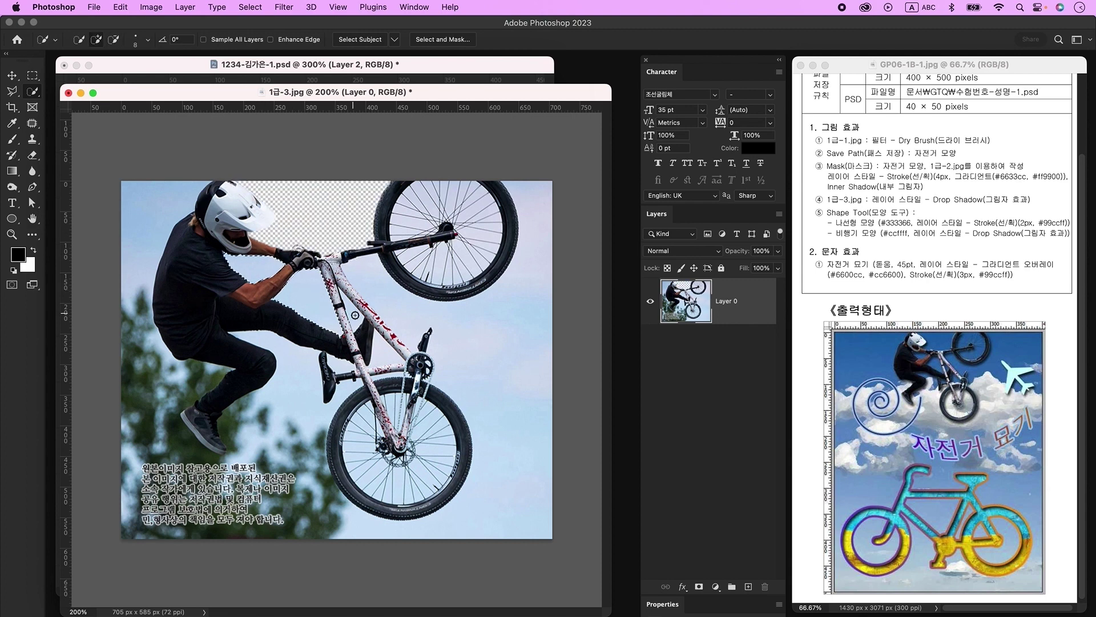
Erase the sky enclosed by the rider's arms, thigh and the bicycle frame, including the gap beside the raised shoe
key("Delete")
key("super+d")
left_click(356, 316)
key("Delete")
key("super+d")
Erase the background between the rider's lower leg and the lower wheel
left_click(377, 375)
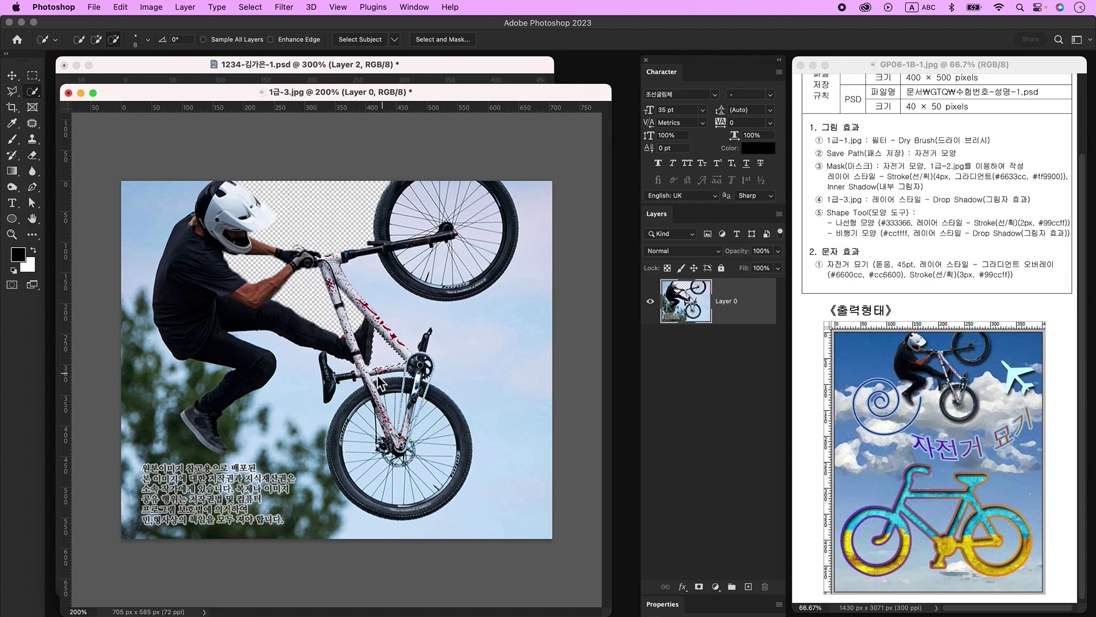
left_click_drag(347, 398, 263, 338)
key("Delete")
key("super+d")
Erase the sky right of the bicycle and the remaining patch between its frame and the upper wheel
left_click_drag(470, 514, 494, 443)
key("Delete")
key("super+z")
left_click(377, 308, "alt")
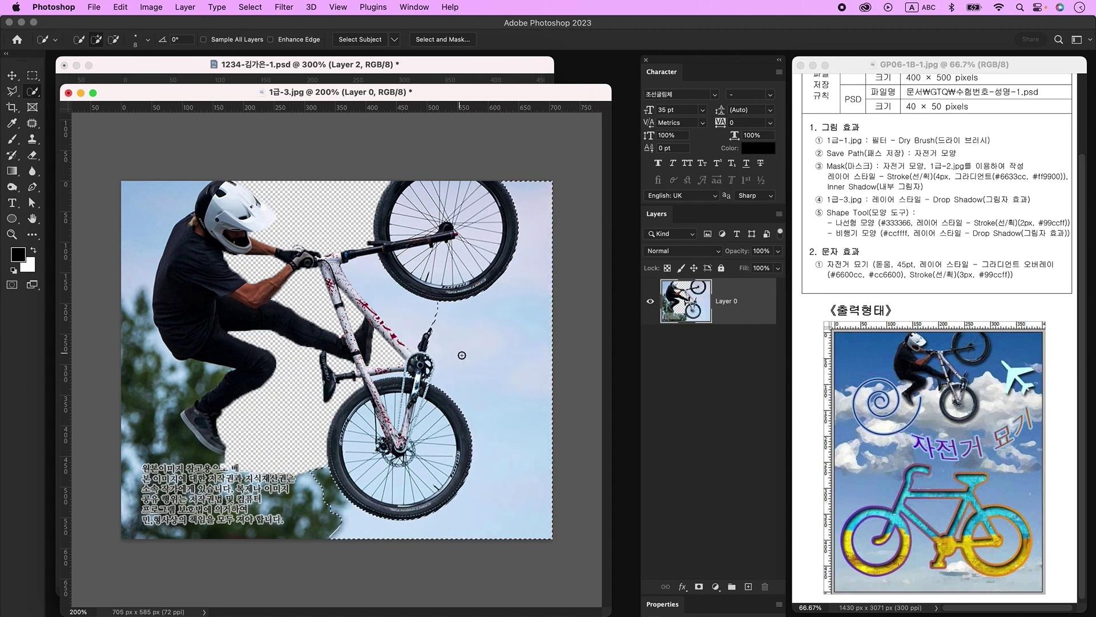
key("Delete")
left_click(376, 321)
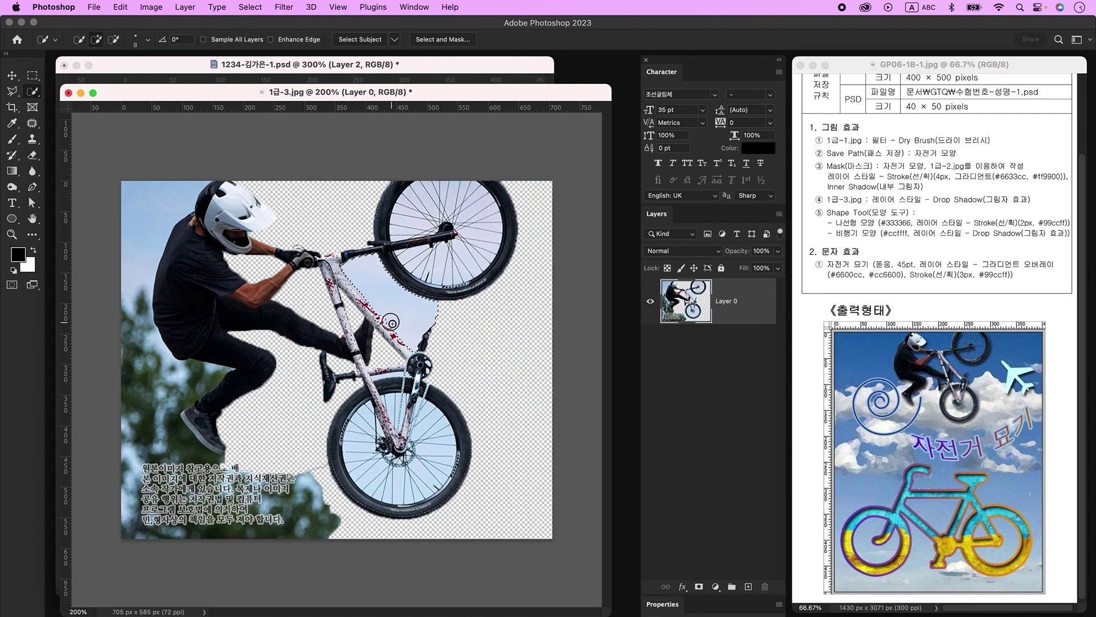
key("Delete")
key("super+d")
Erase the background left of the rider and switch to the Polygonal Lasso tool
mouse_move(314, 478)
left_mouse_down()
mouse_move(148, 240)
mouse_move(285, 176)
left_mouse_up()
key("Delete")
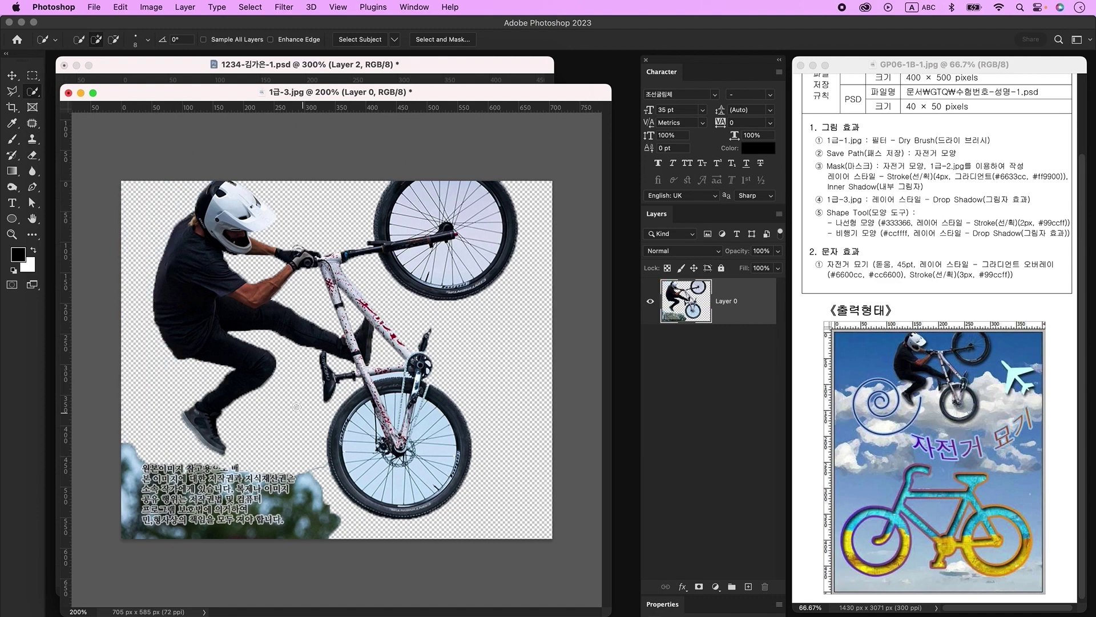
left_click(12, 91)
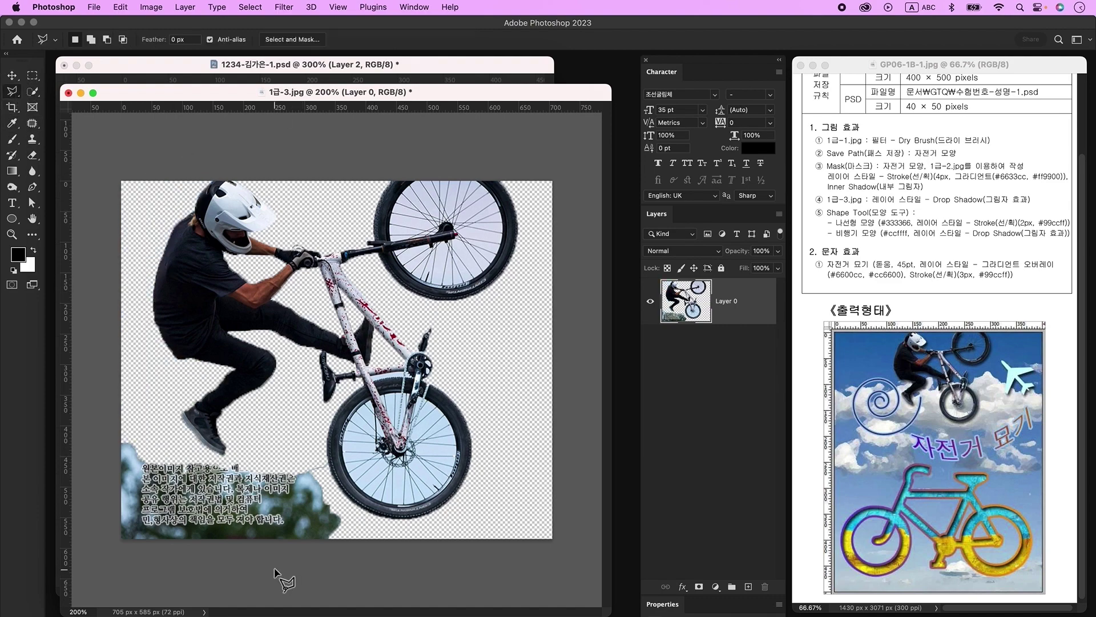
Erase the leftover trees and caption text below the rider and clear the selection
left_click(149, 418)
left_click(195, 455)
left_click(242, 457)
key("Escape")
left_click(324, 453)
left_click(333, 483)
left_click(382, 544)
left_click(360, 551)
left_click(238, 559)
left_click(324, 453)
key("Delete")
key("ctrl+d")
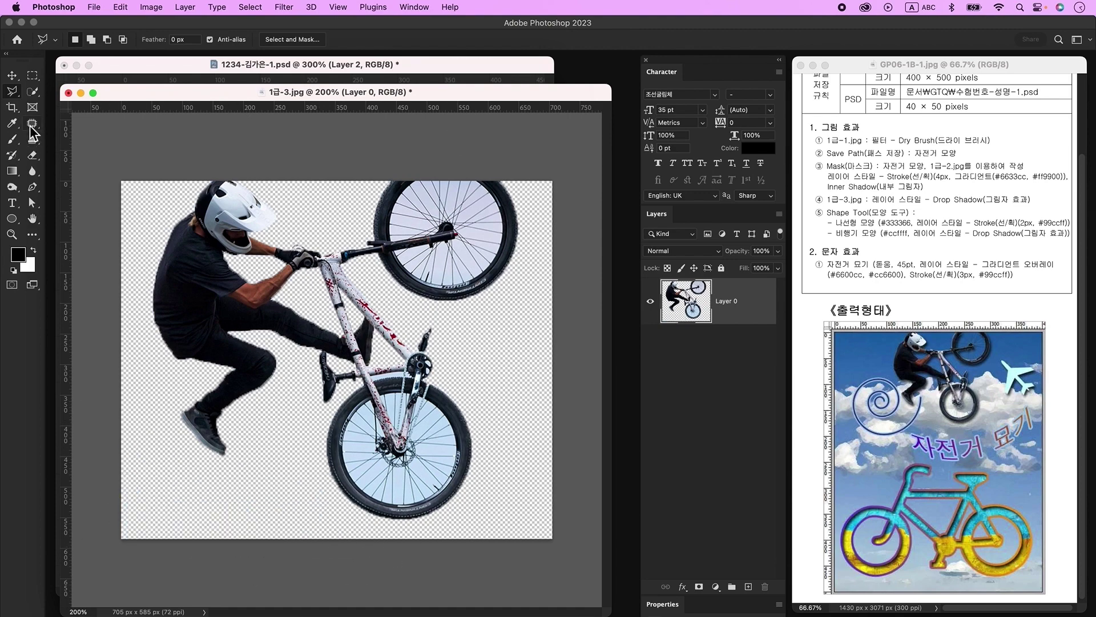
Erase the sky between the spokes inside both wheels using the Quick Selection tool
left_click(33, 90)
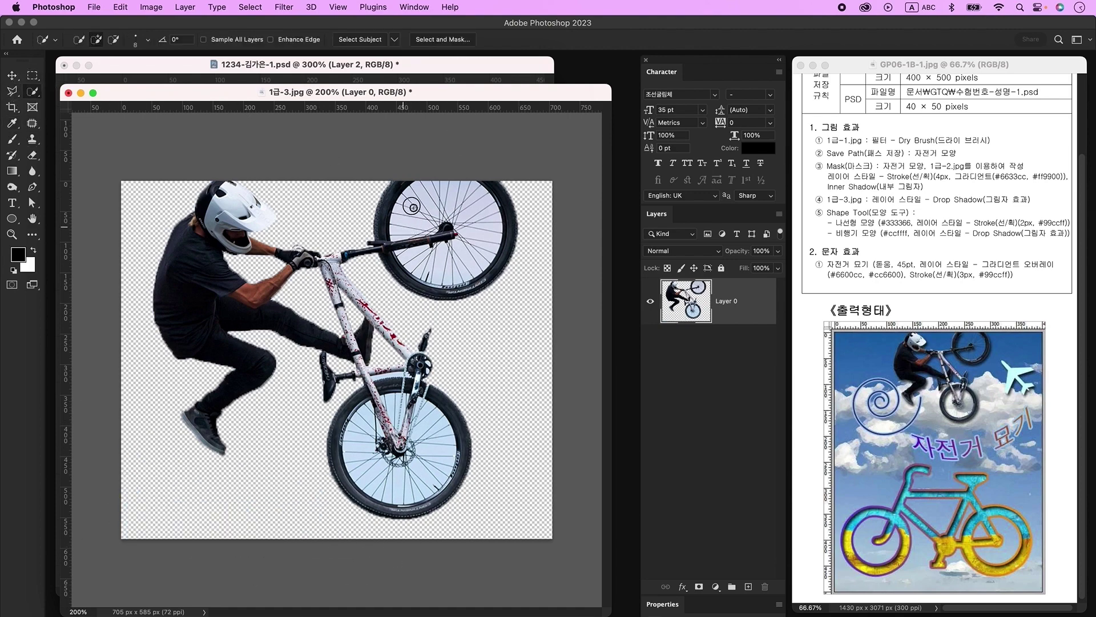
left_click_drag(478, 253, 434, 264)
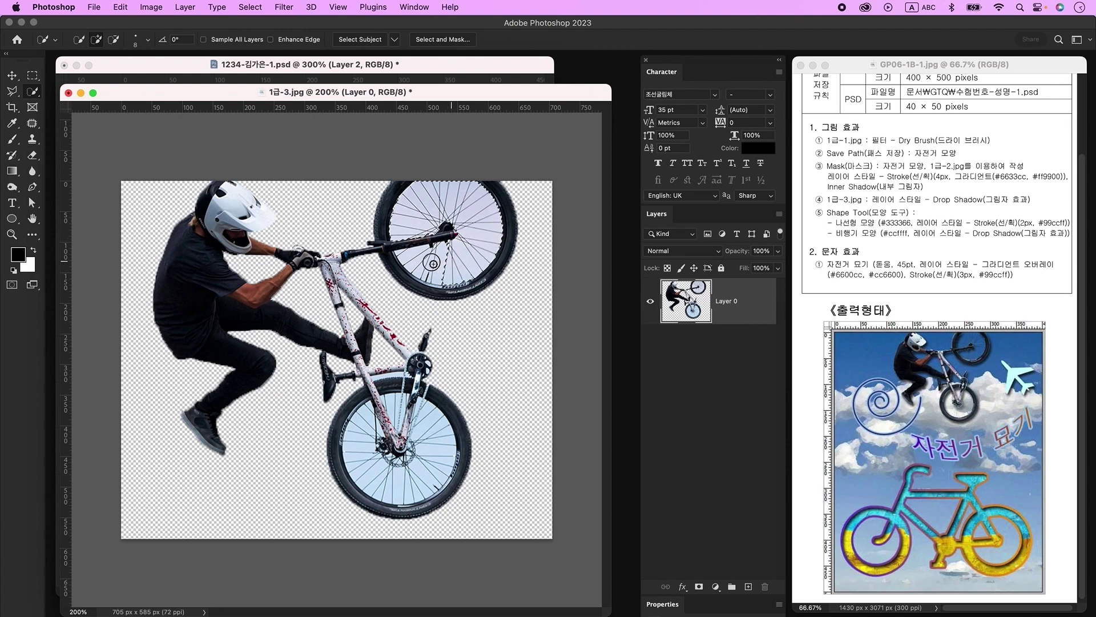
key("Delete")
key("ctrl+d")
mouse_move(428, 474)
left_mouse_down()
mouse_move(379, 422)
mouse_move(400, 422)
left_mouse_up()
key("Delete")
key("Delete")
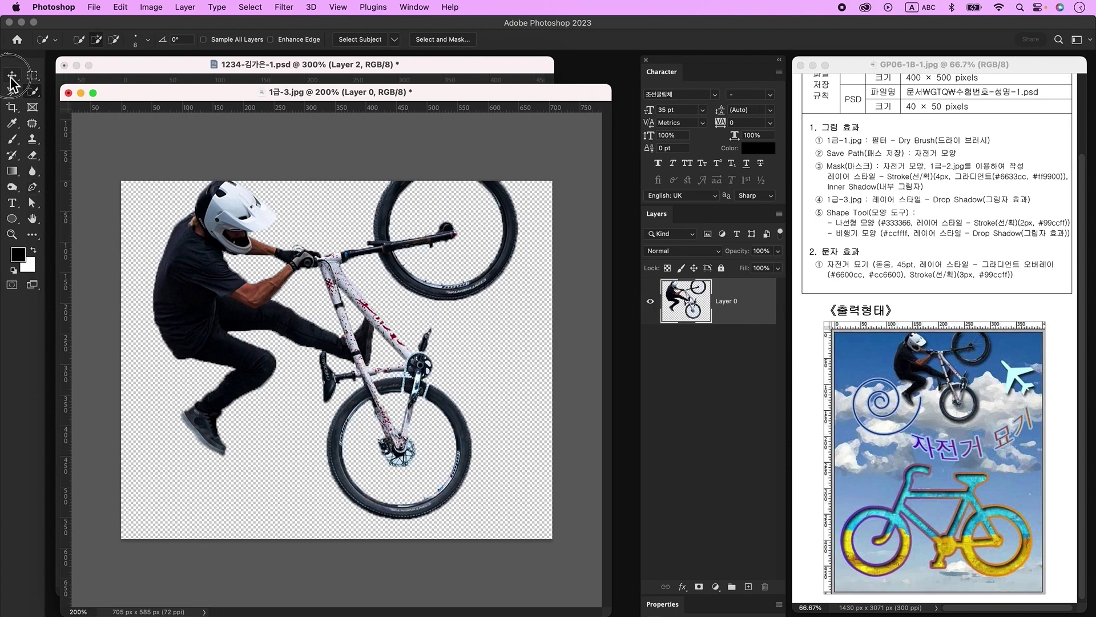
Move the cut-out rider into the 400 x 500 px composition and scale it down to fit along the canvas's upper edge
left_click(12, 76)
left_click_drag(164, 93, 213, 346)
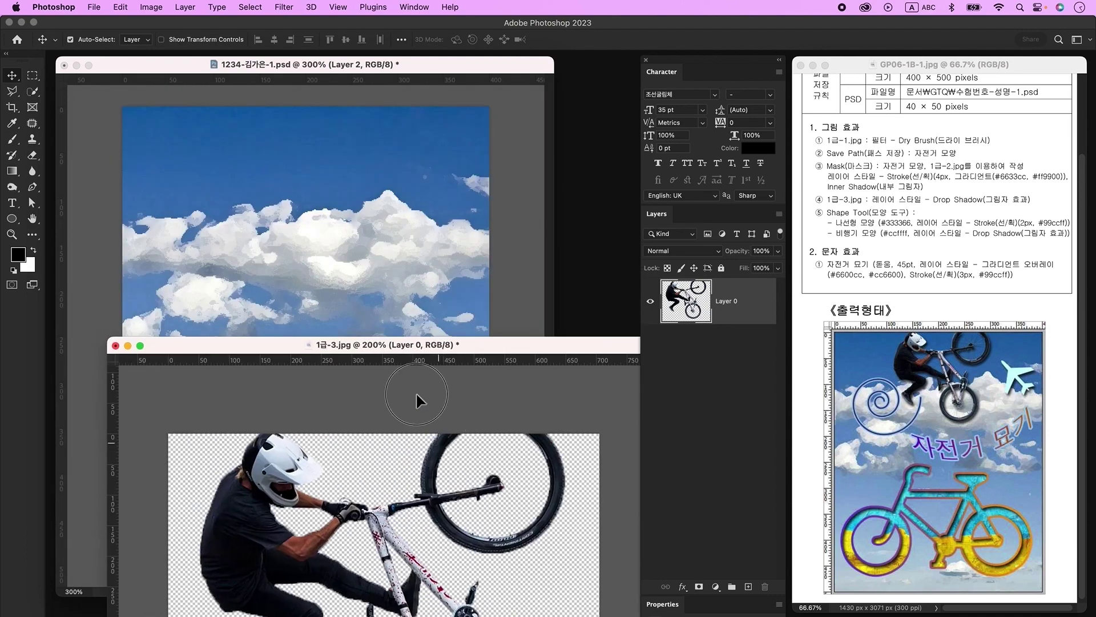
left_click_drag(428, 421, 429, 308)
key("super+t")
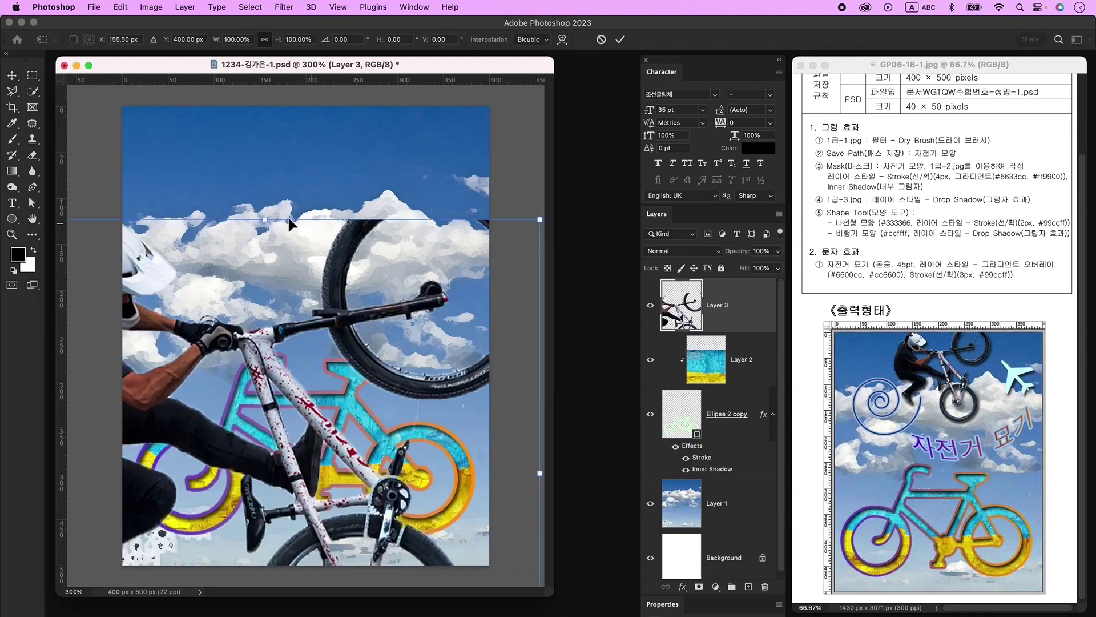
left_click_drag(272, 224, 314, 286)
key("Return")
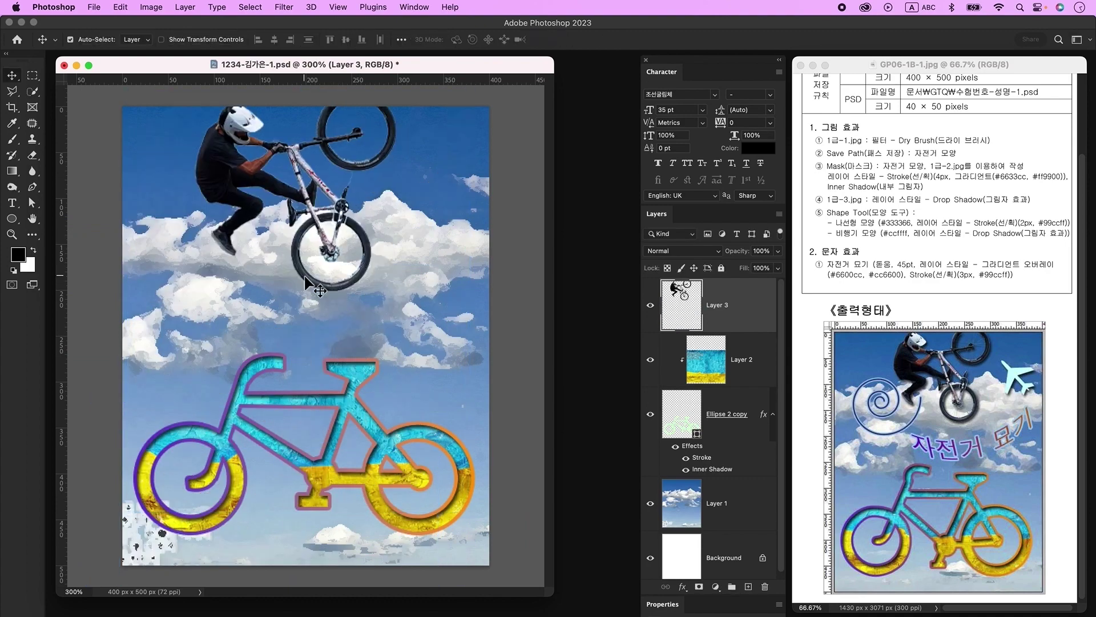
Apply a Drop Shadow to the rider's layer
double_click(757, 317)
left_click(337, 328)
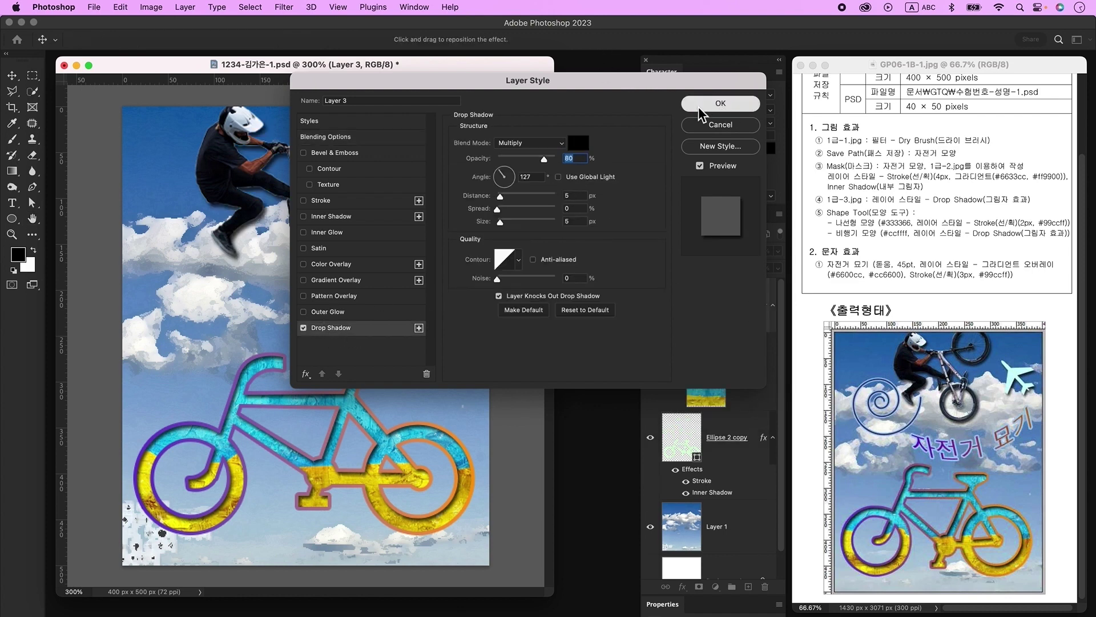
left_click(720, 104)
Draw a spiral custom shape about 102 x 84 px on a new layer below the rider's shoe and fill it with #333366
left_click(750, 590)
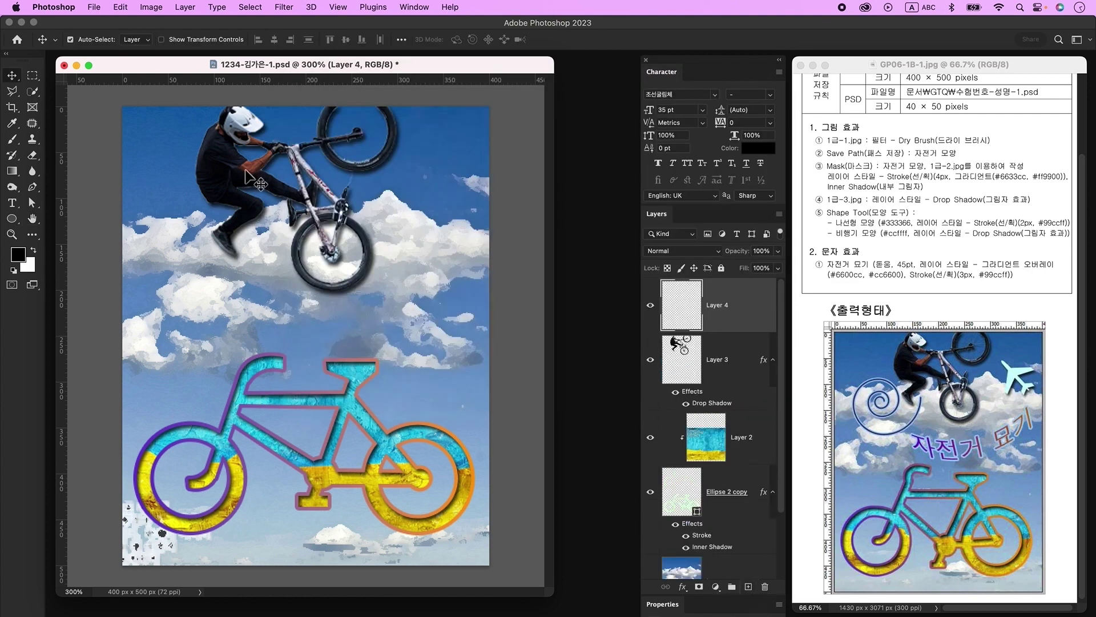
right_click(17, 222)
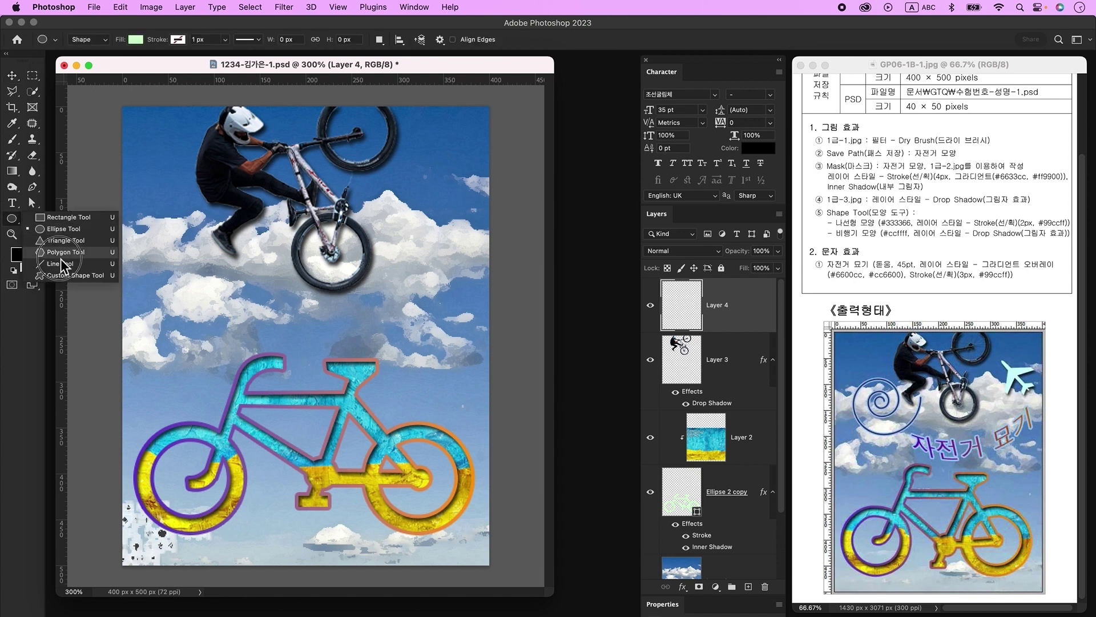
left_click(63, 280)
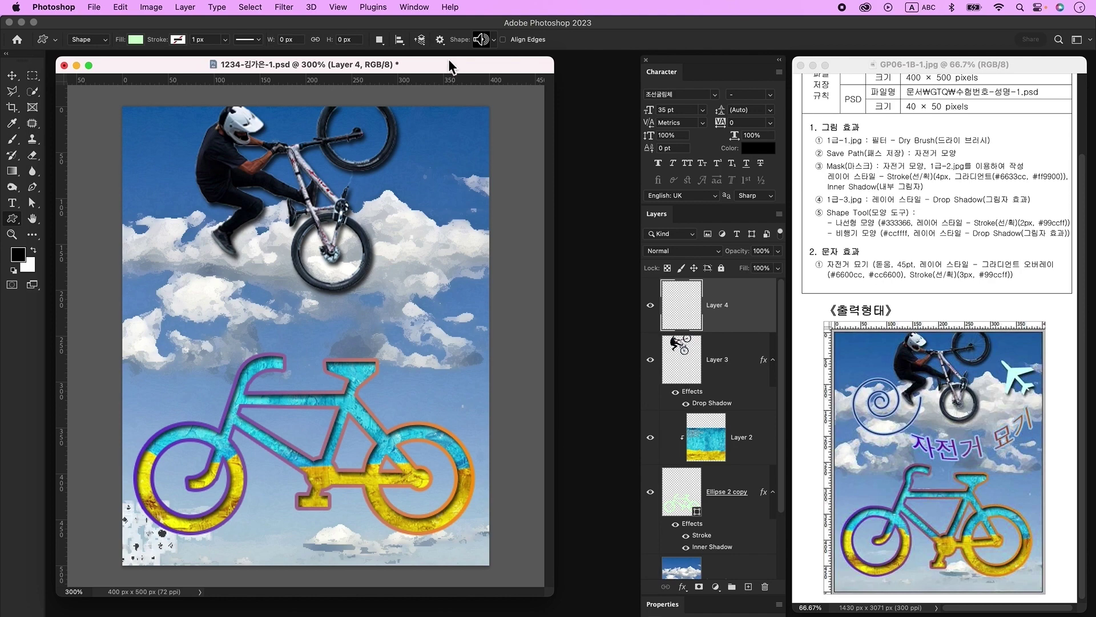
left_click(483, 39)
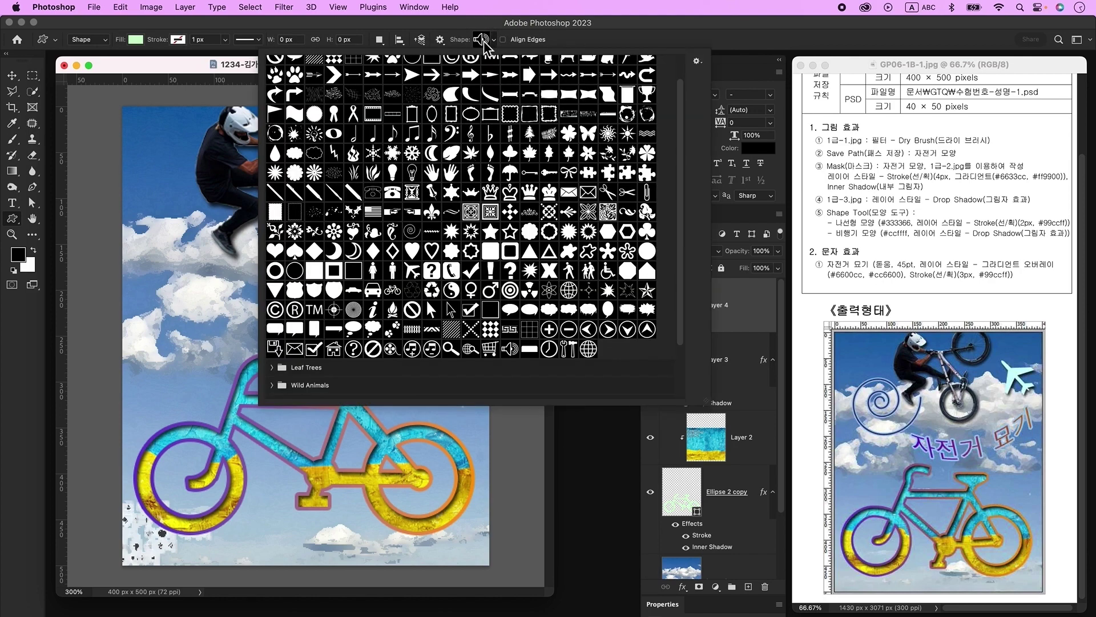
double_click(412, 231)
left_click_drag(160, 226, 253, 338)
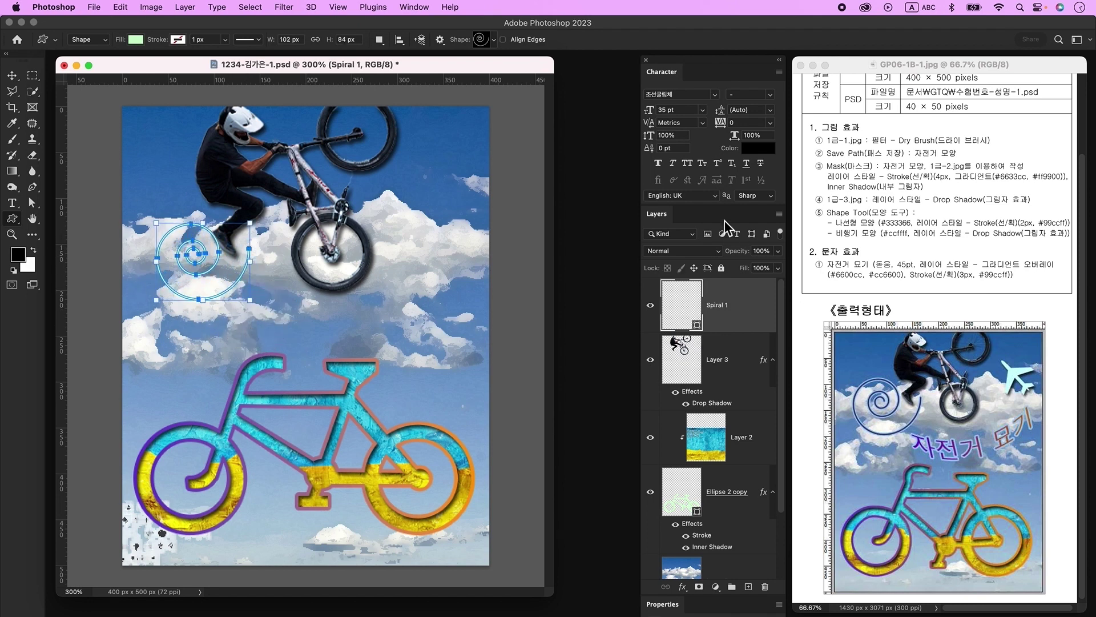
double_click(678, 309)
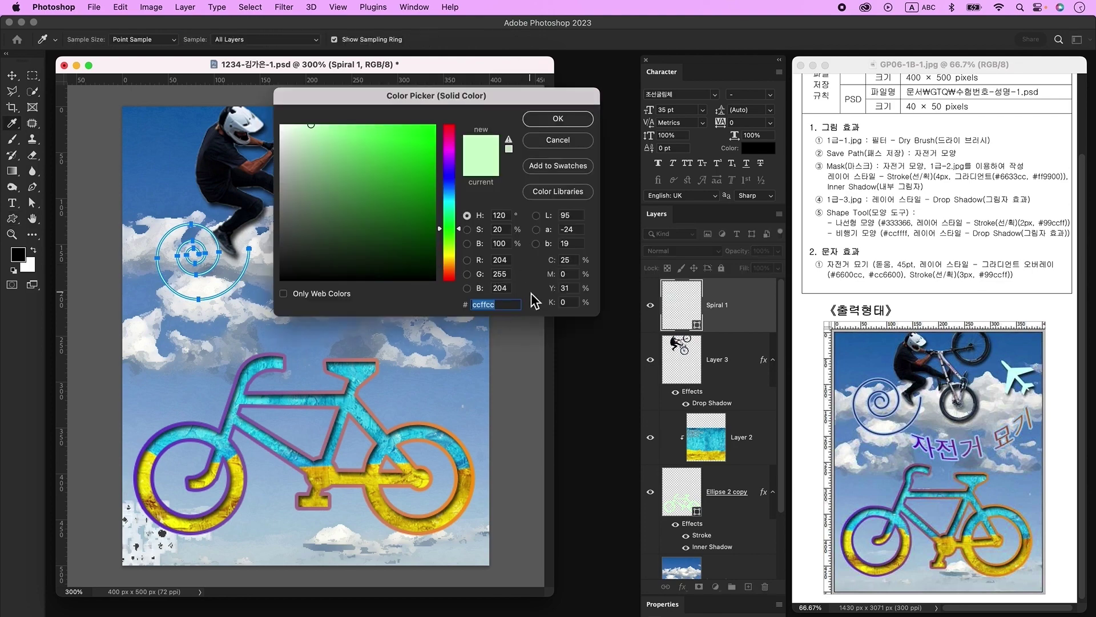
type("333366")
key("Return")
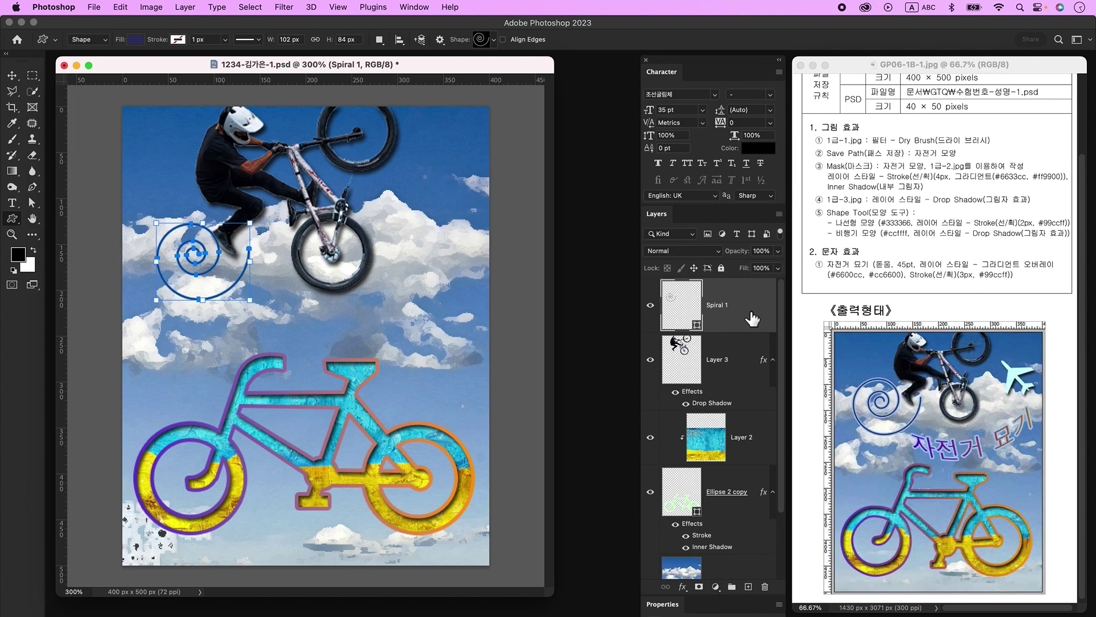
Give the spiral a 2 px Stroke with a solid color fill of #99ccff
double_click(753, 318)
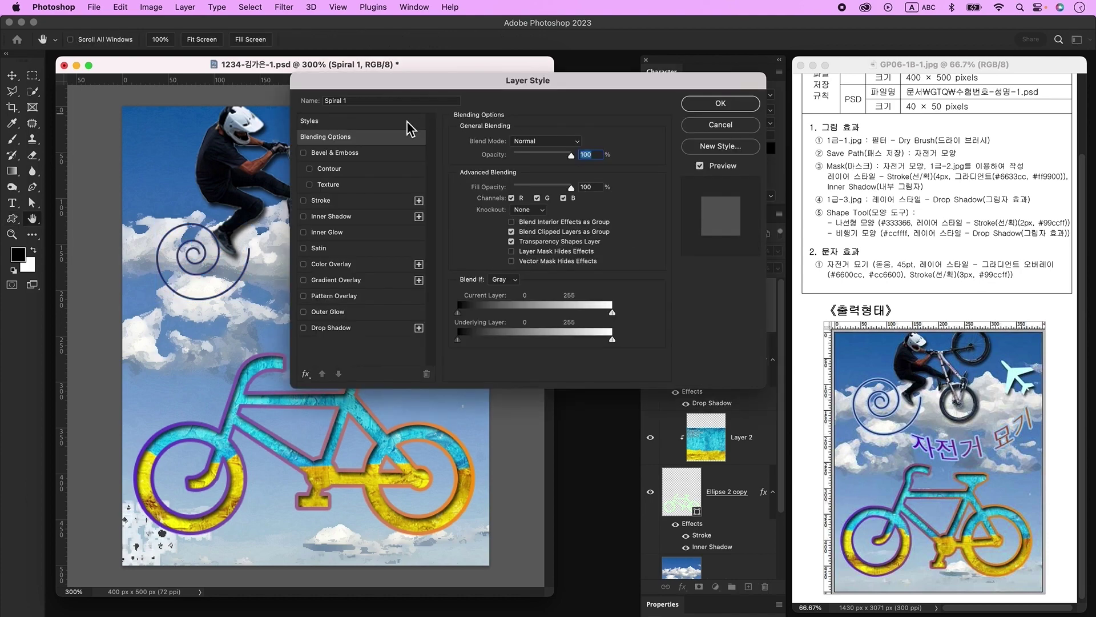
left_click(337, 202)
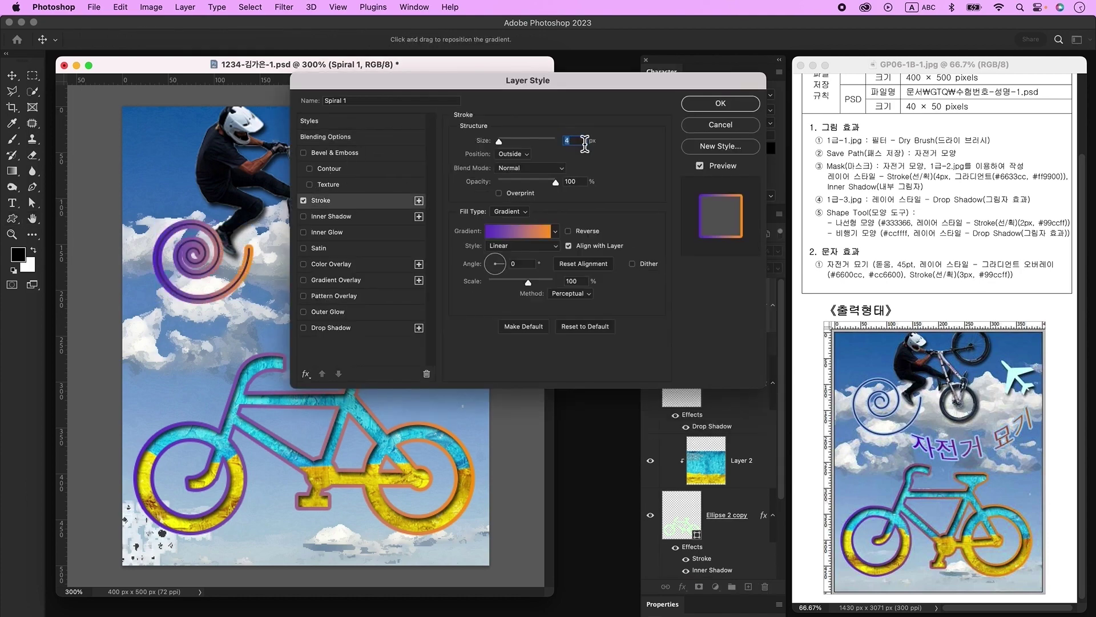
type("2")
left_click(519, 217)
left_click(508, 194)
left_click(489, 235)
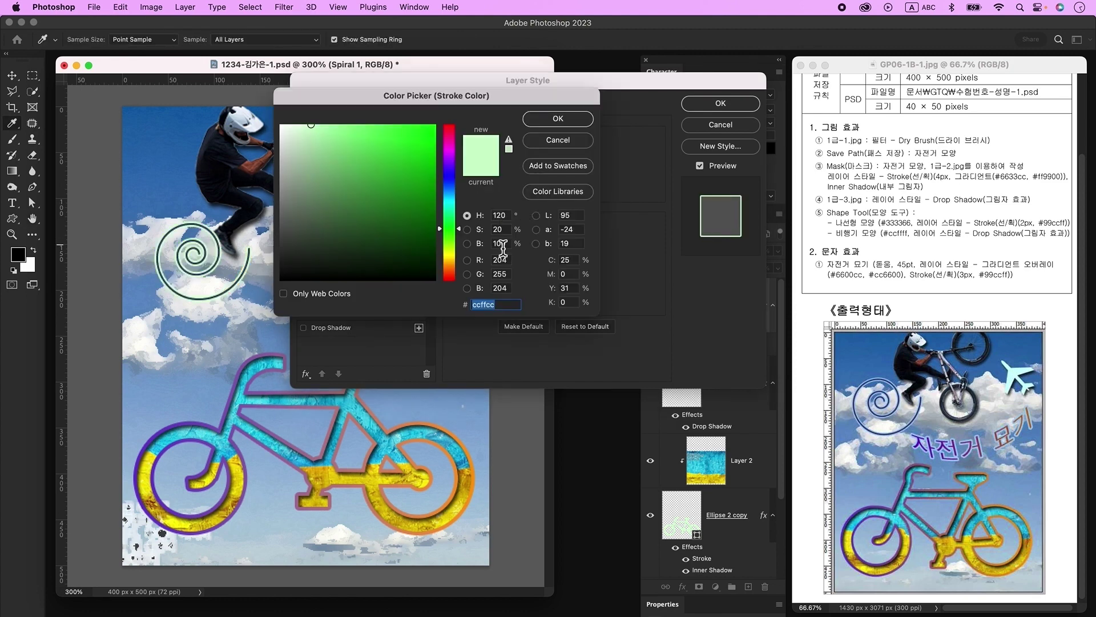
type("99ccff")
key("Return")
key("Return")
Rotate the spiral counterclockwise by about 25 degrees and position it just below the rider's shoe
left_click_drag(201, 246, 195, 269)
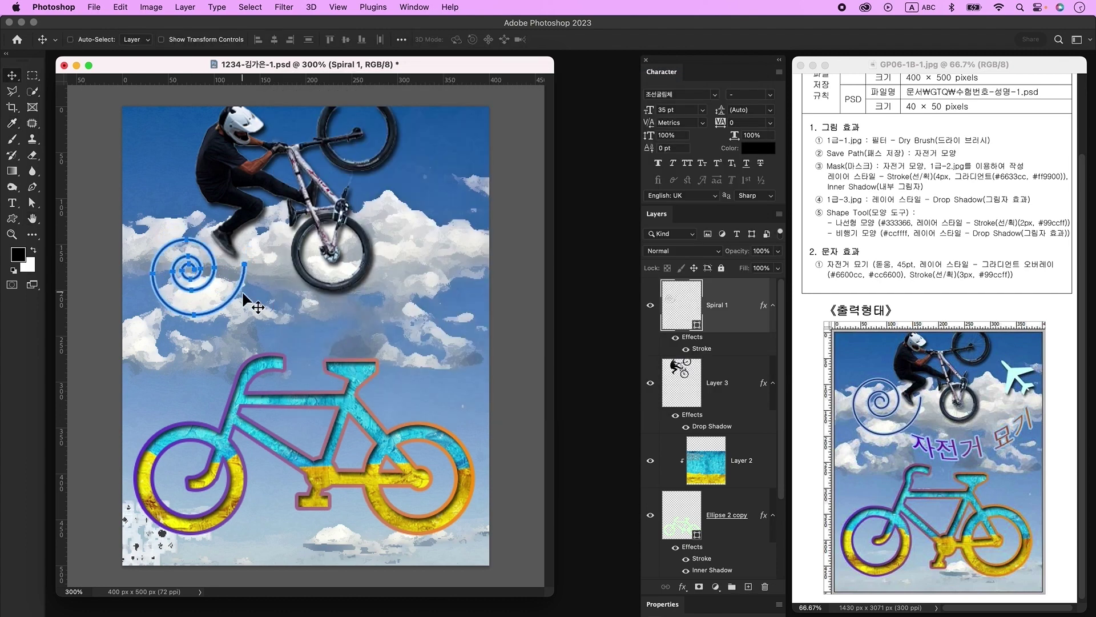
key("super+t")
left_click_drag(270, 330, 280, 314)
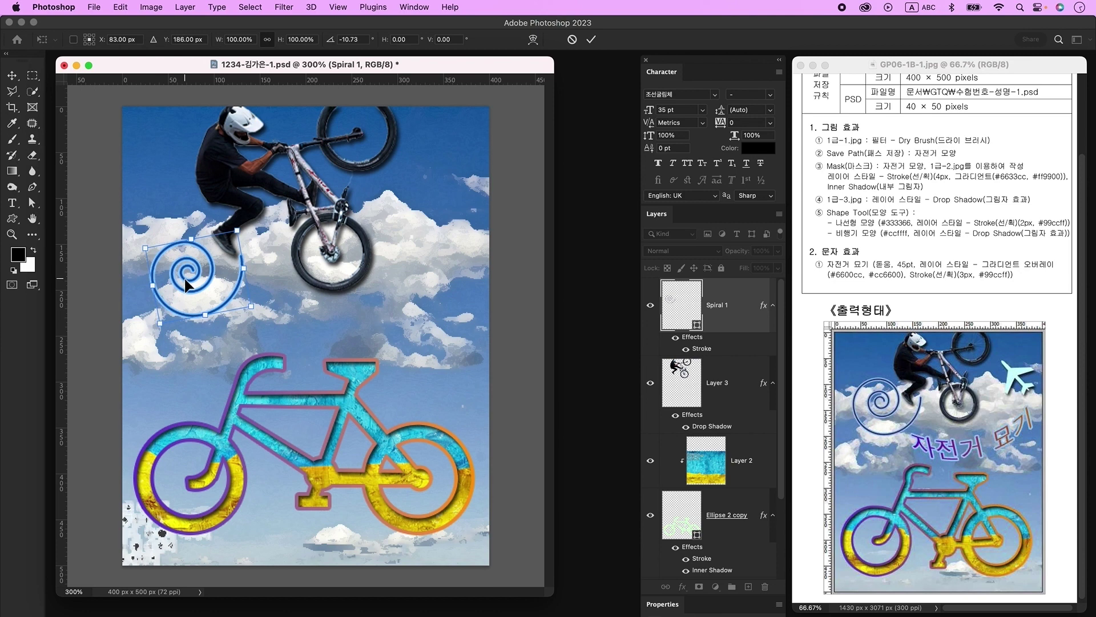
left_click_drag(179, 289, 200, 271)
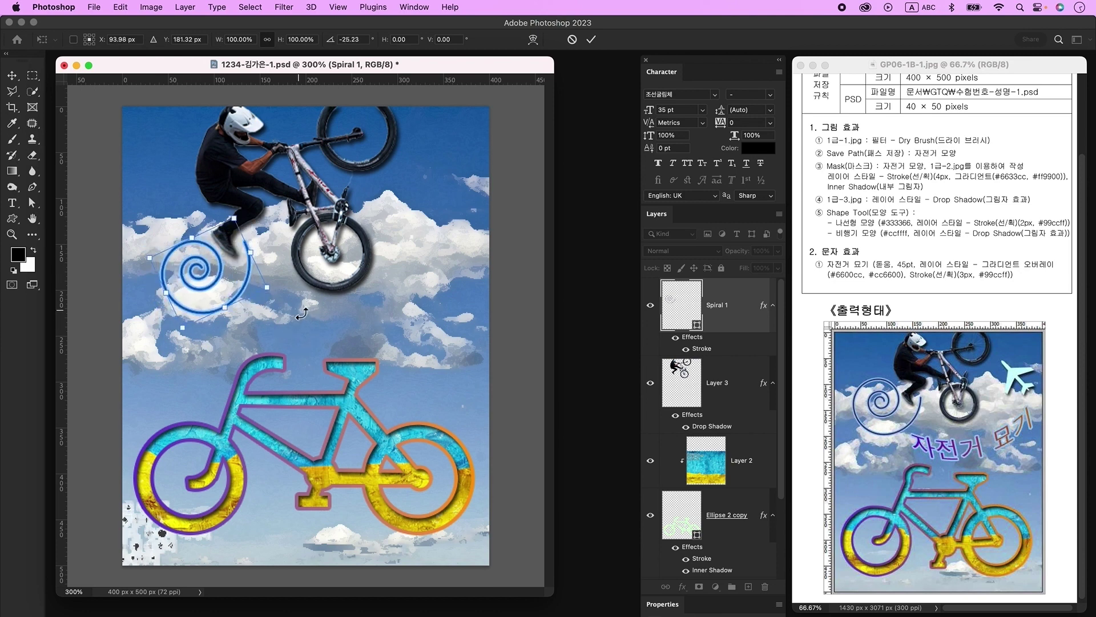
key("Return")
Draw an airplane custom shape about 53 x 55 px on a new layer right of the lower wheel and fill it with #ccffff
left_click(748, 586)
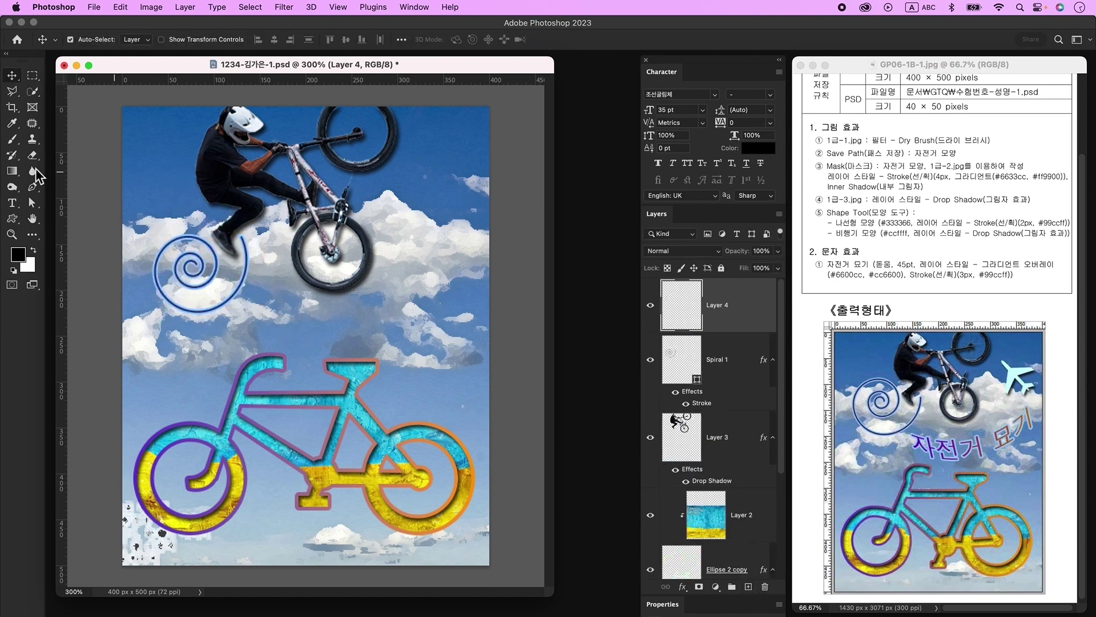
left_click(12, 220)
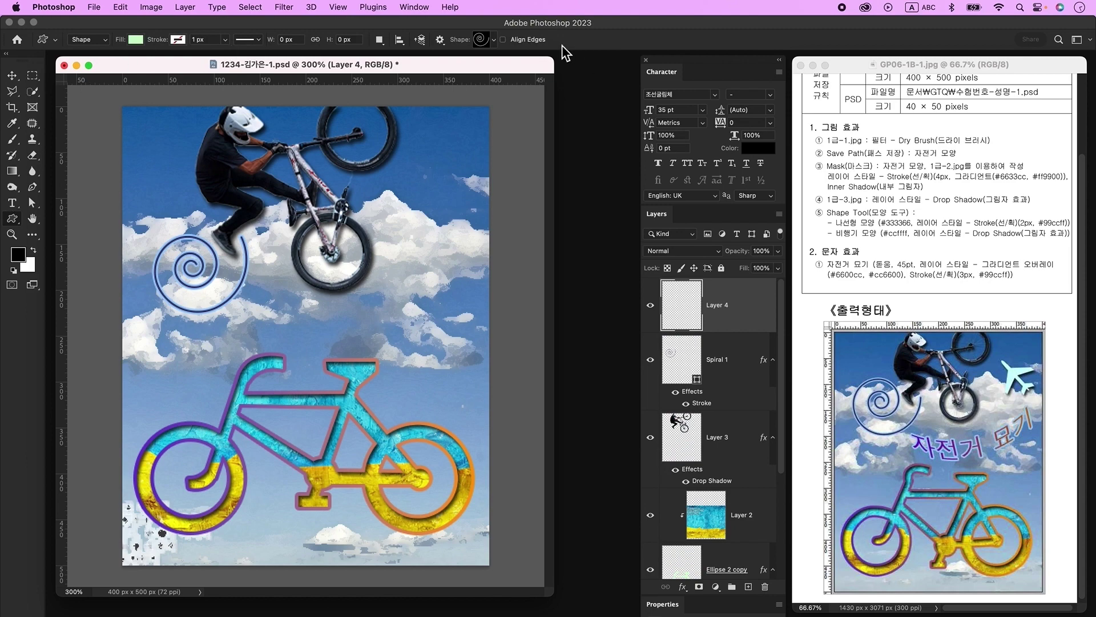
left_click(482, 40)
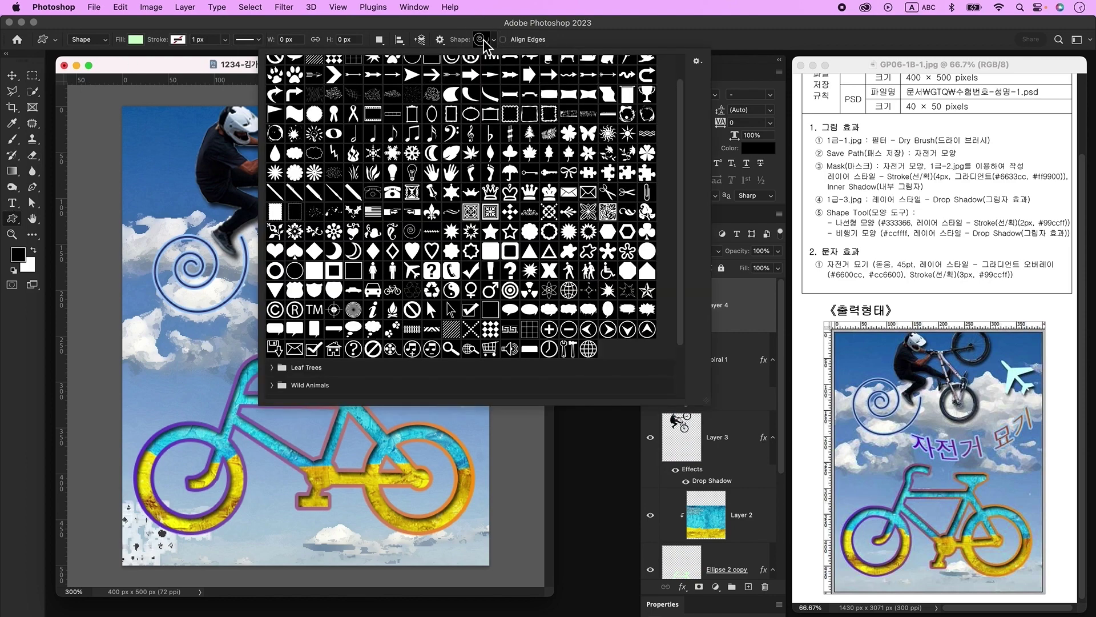
double_click(412, 271)
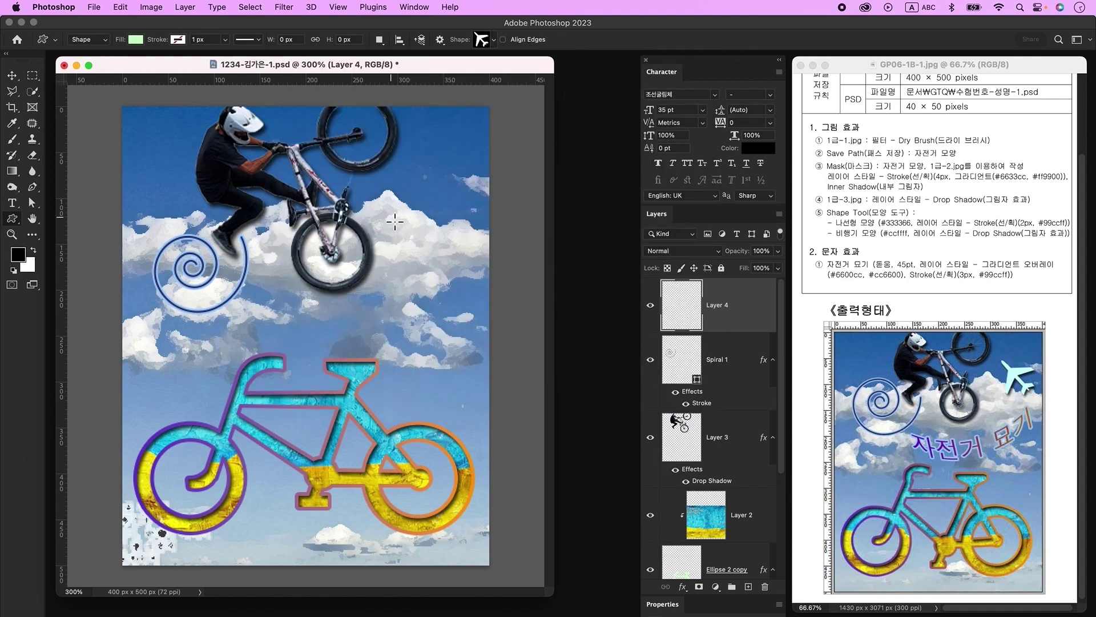
left_click_drag(408, 197, 461, 238)
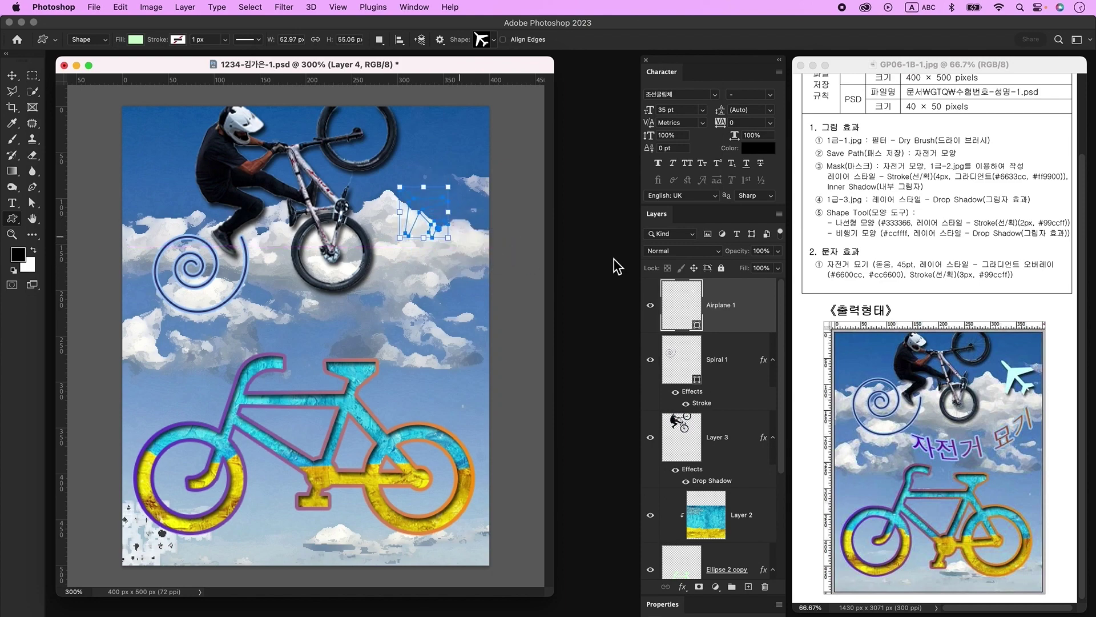
double_click(679, 306)
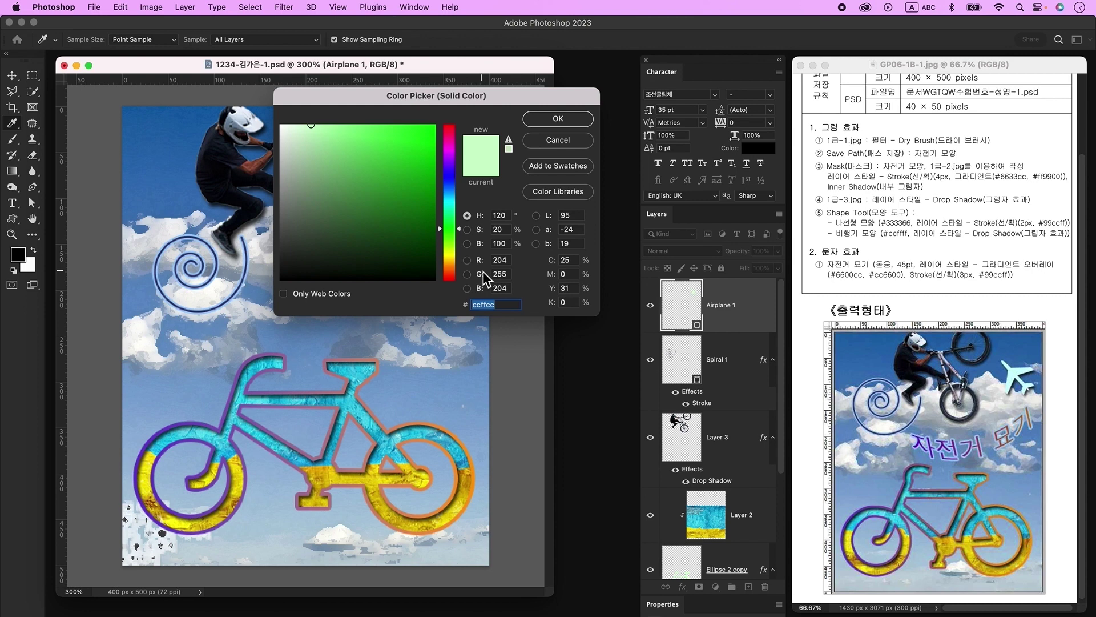
type("ccffff")
key("Return")
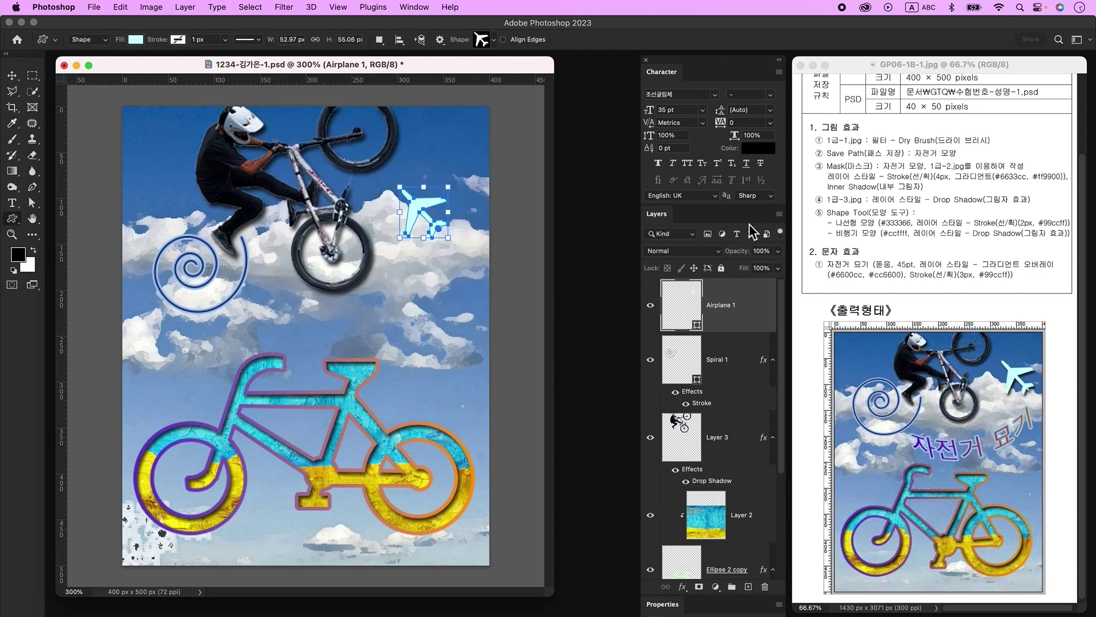
Apply a Drop Shadow to the airplane shape
double_click(758, 315)
left_click(330, 328)
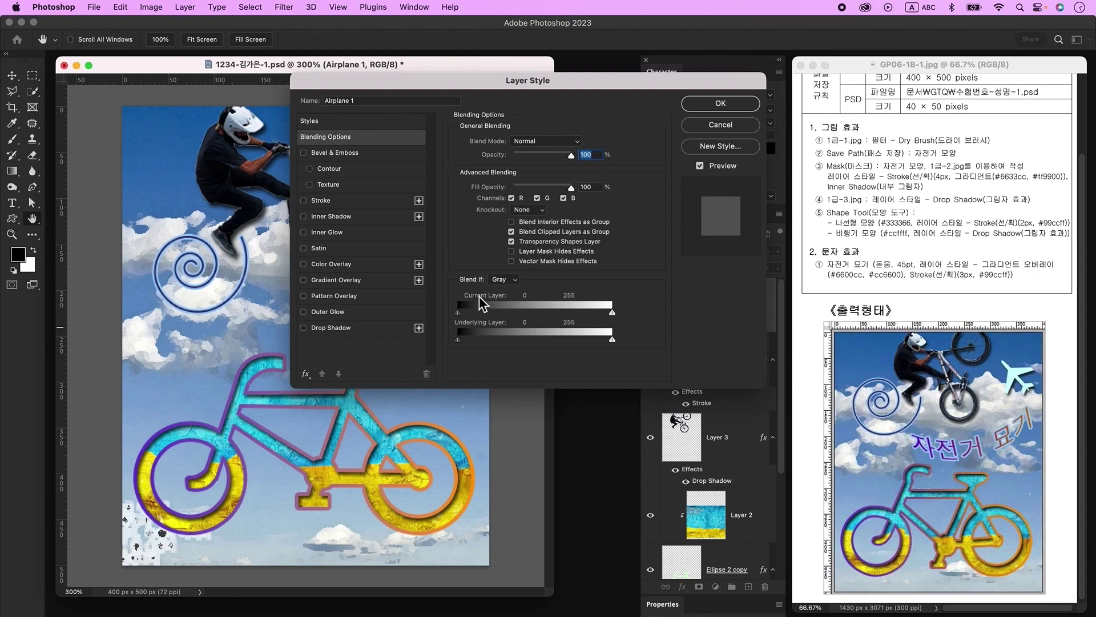
left_click(730, 107)
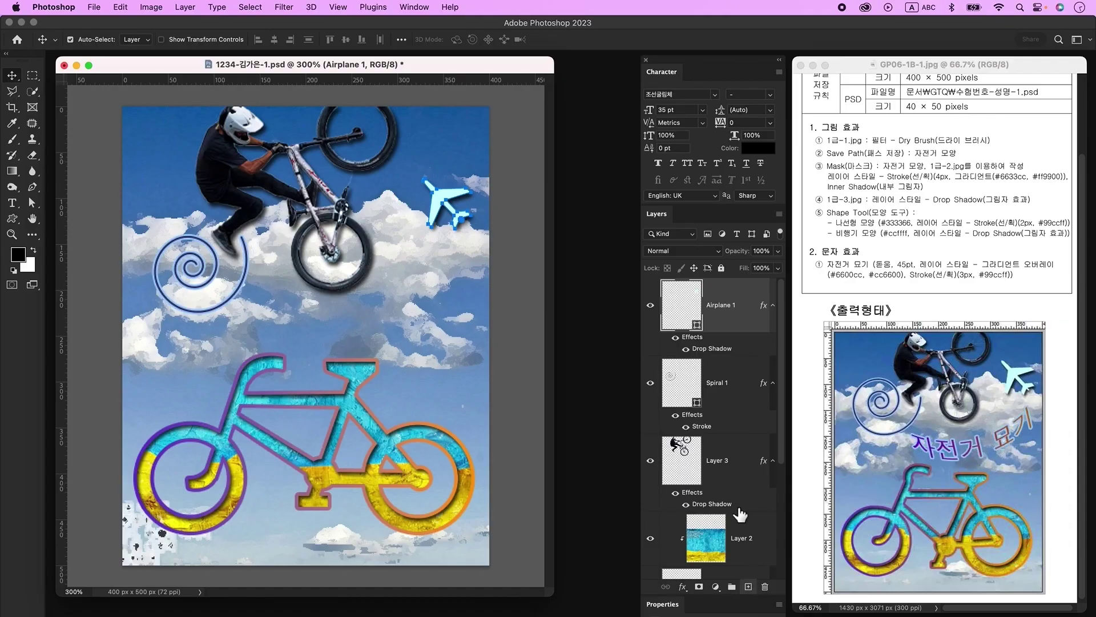
Add the text "자전거 묘기" above the large bicycle in the KoPubWorld돋움체_Pro Light font at 45 pt
left_click(12, 203)
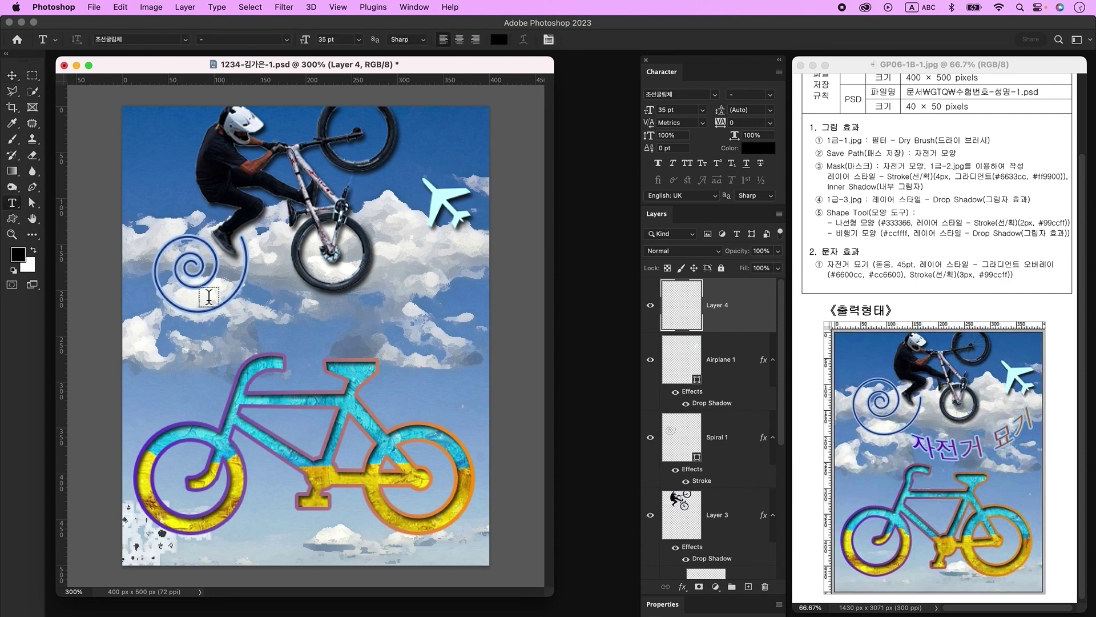
left_click(354, 321)
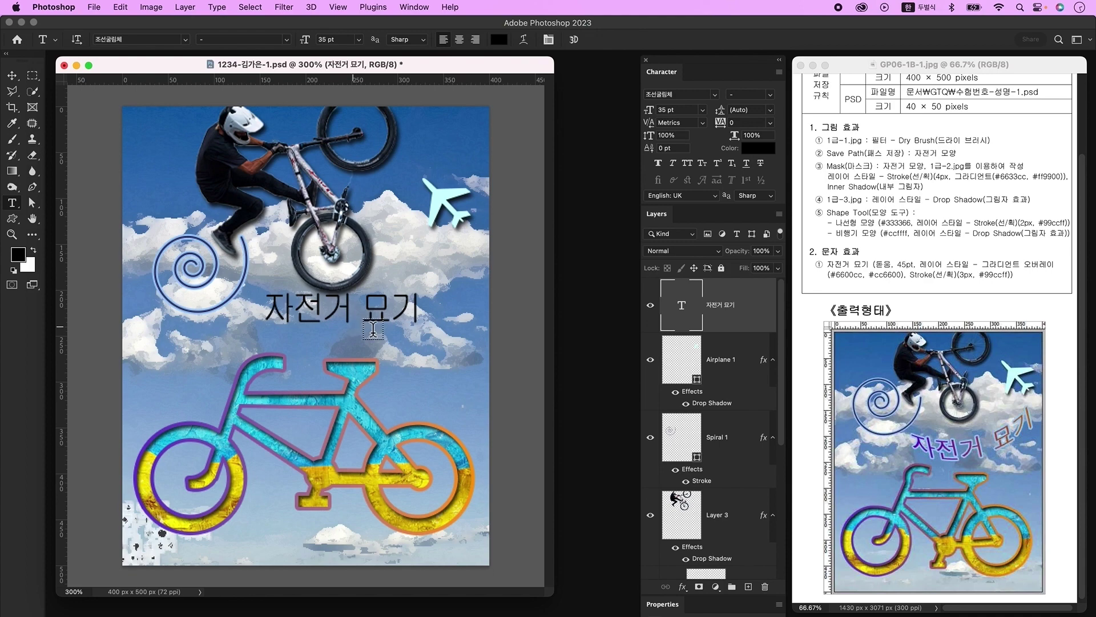
left_click(715, 97)
left_click(712, 143)
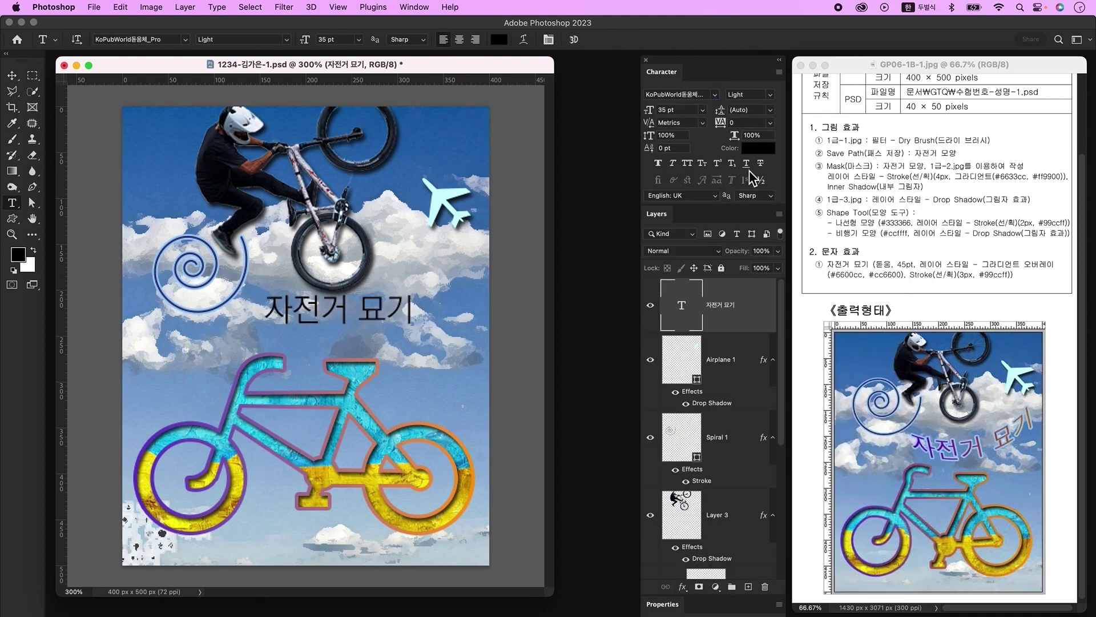
key("ctrl+space")
left_click_drag(639, 110, 736, 149)
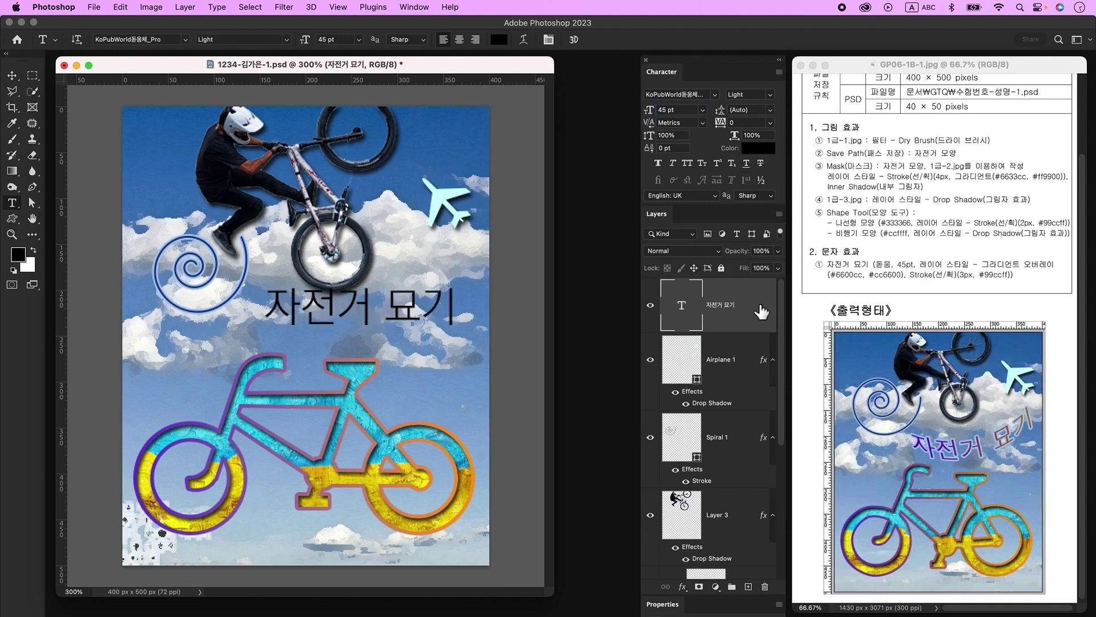
Add a Gradient Overlay layer style to the 자전거 묘기 text and set the gradient's starting colour to #6600cc
double_click(762, 311)
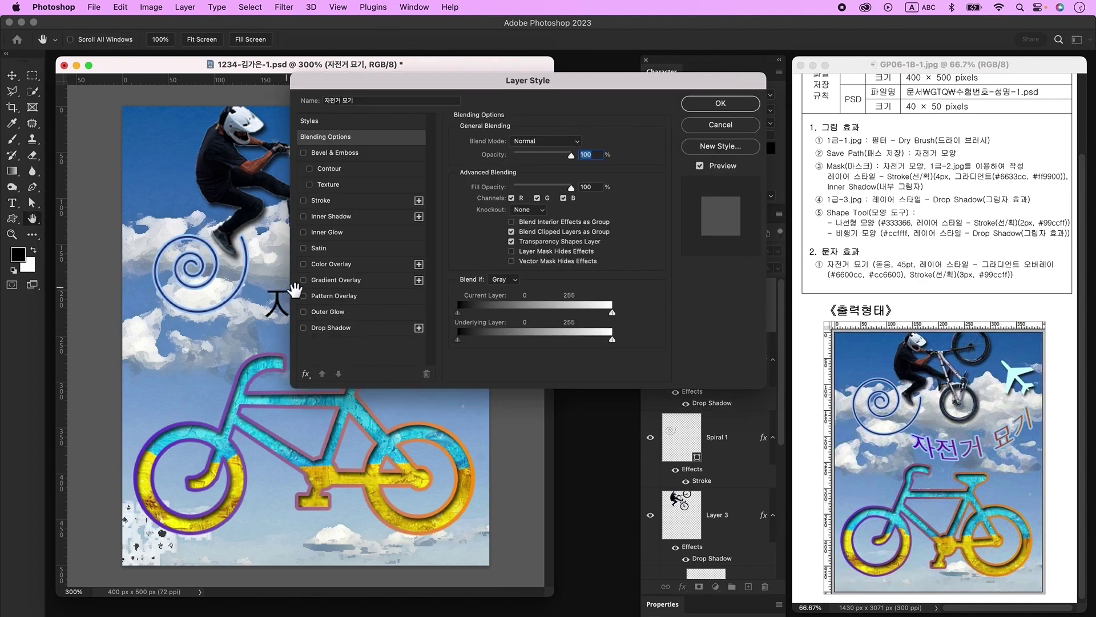
left_click(327, 281)
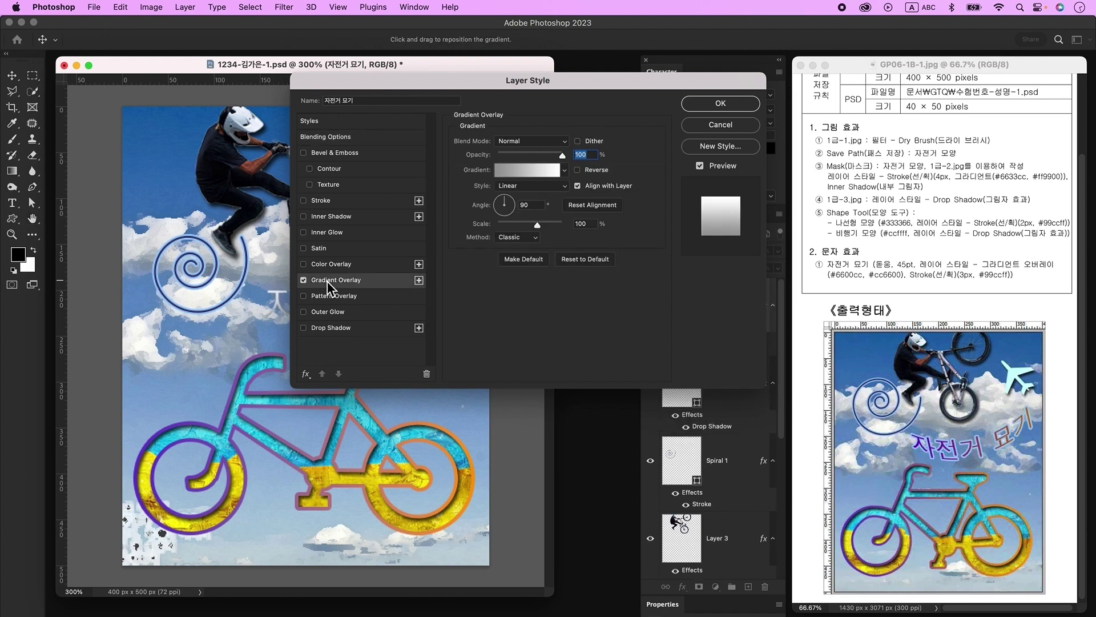
left_click(520, 171)
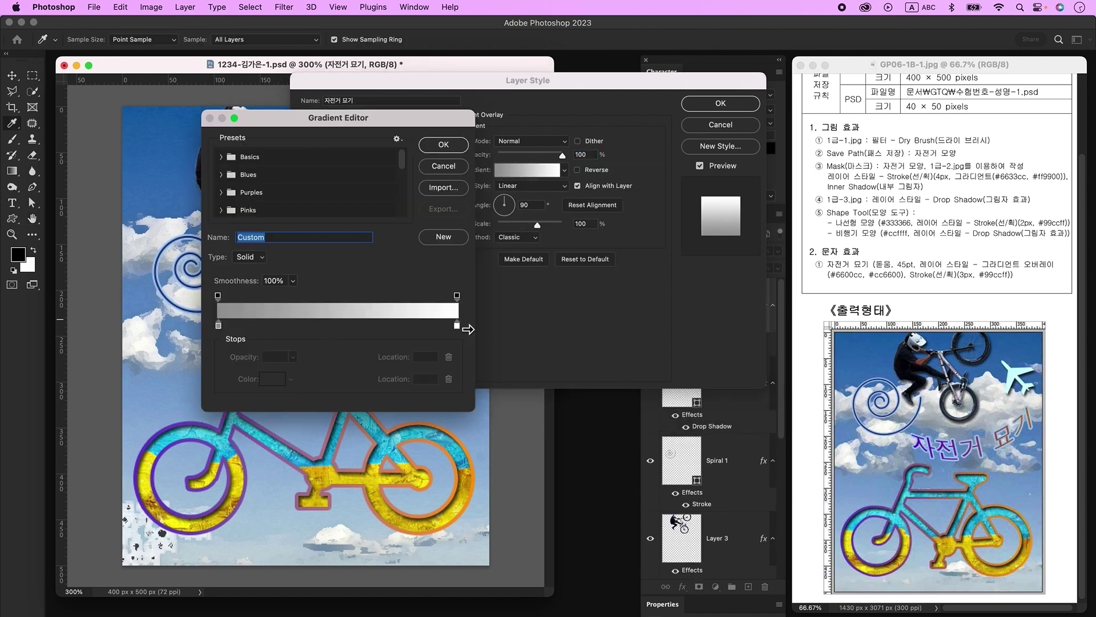
left_click(219, 325)
double_click(218, 326)
type("6600cc")
key("Return")
Set the text gradient's end colour to #cc6600 and its angle to 0°
left_click(457, 325)
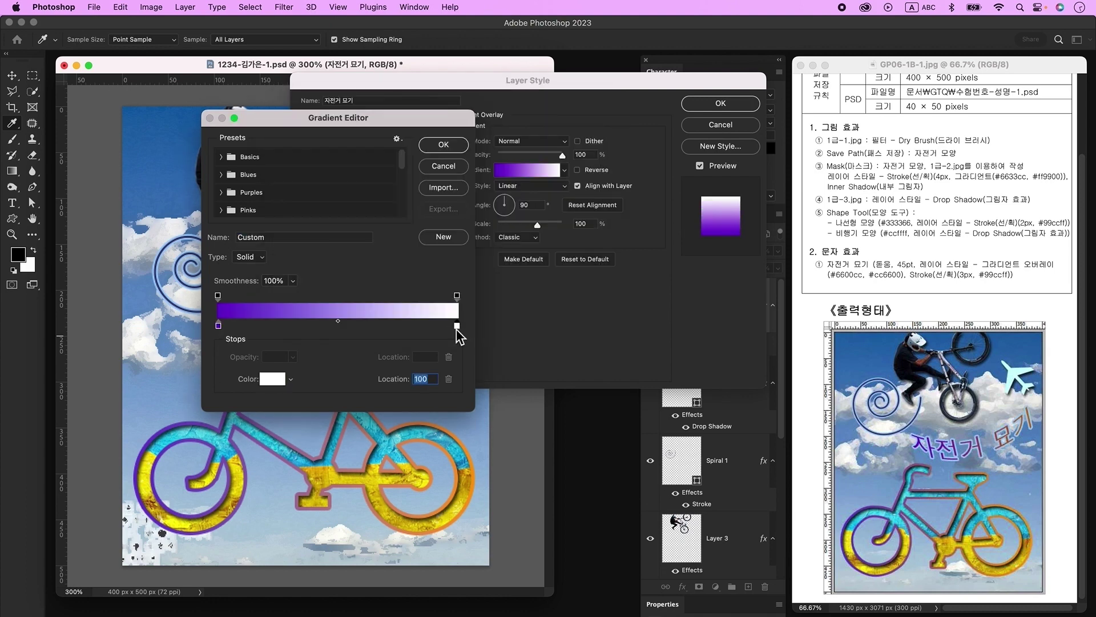
double_click(457, 326)
type("cc6600")
key("Return")
key("Return")
type("0")
key("Tab")
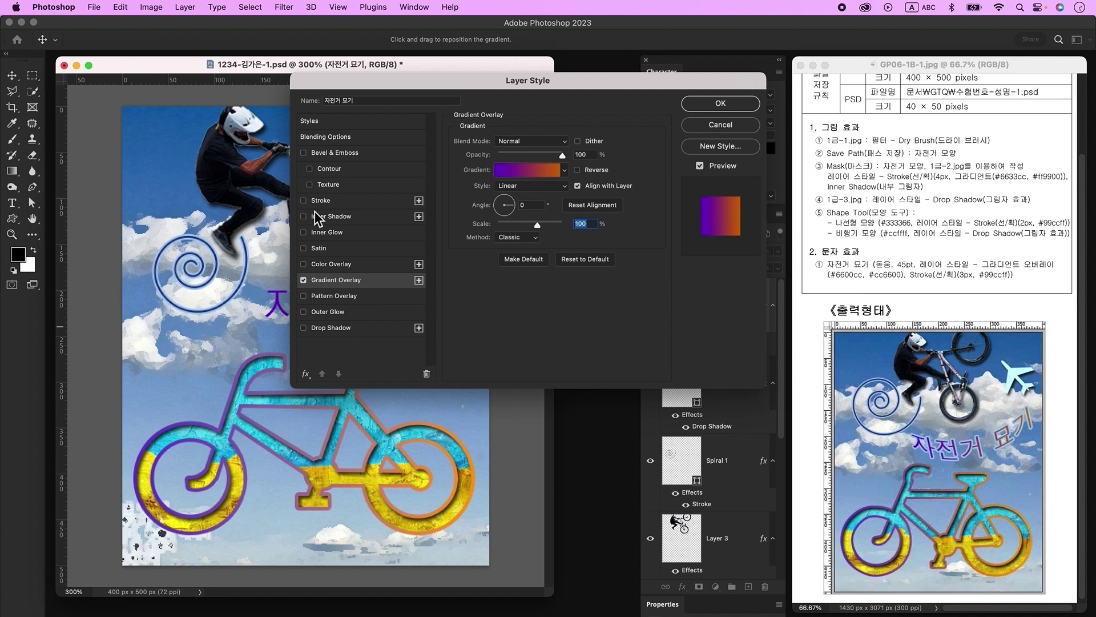
Add a 3 px outside Stroke in #99ccff to the 자전거 묘기 text and apply the layer style
left_click(325, 200)
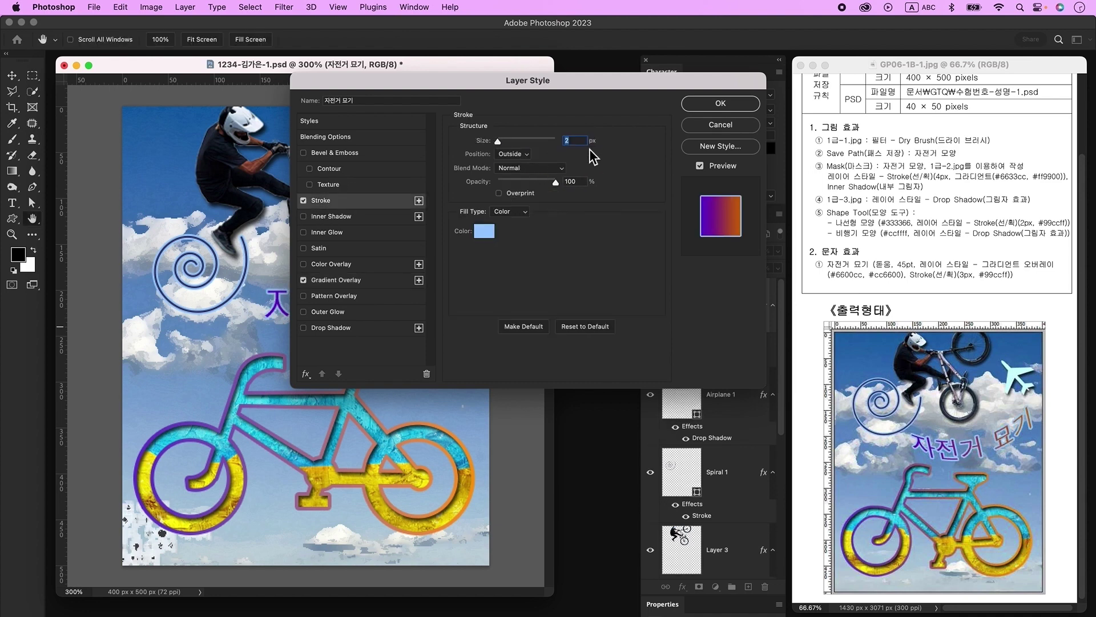
type("3")
left_click(490, 234)
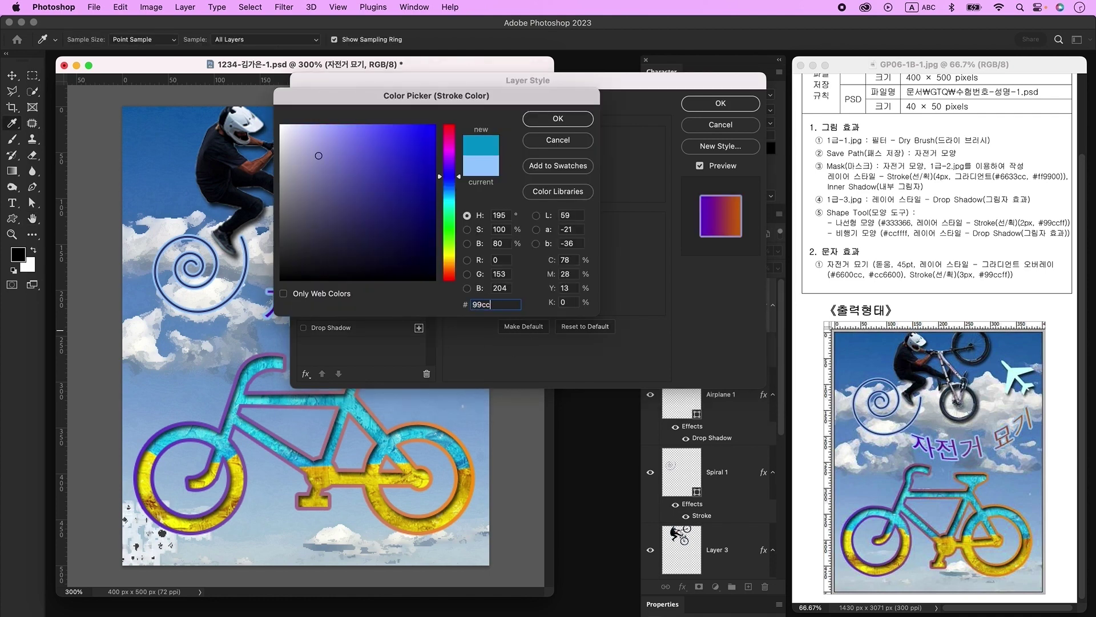
key("Return")
key("Return")
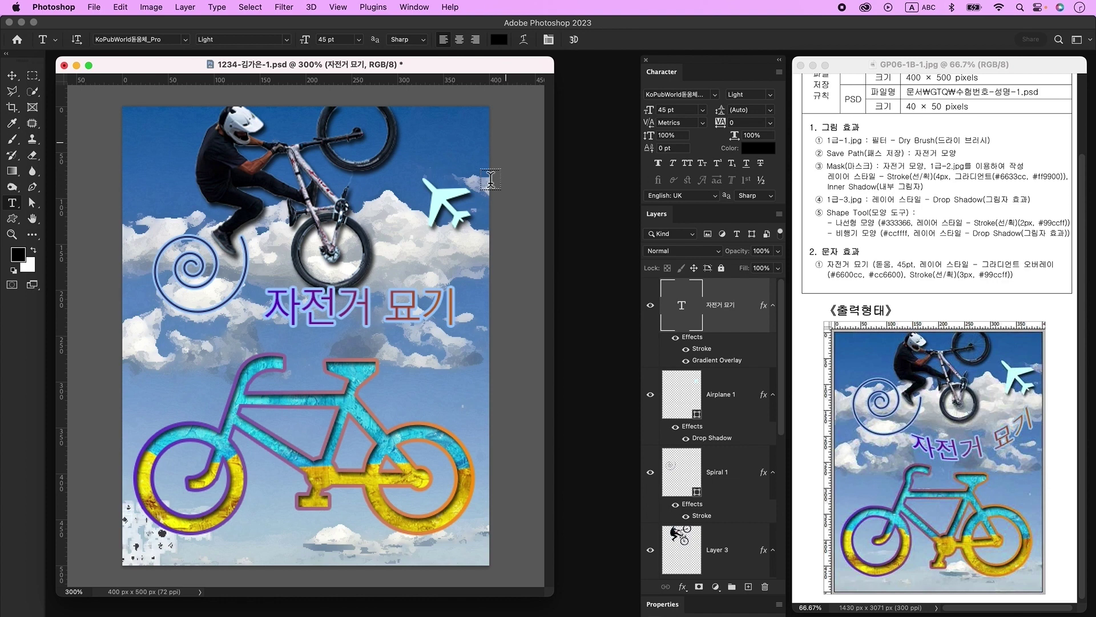
Warp the 자전거 묘기 text with the horizontal Arch style, Bend -30% and Horizontal Distortion -20%
left_click(527, 44)
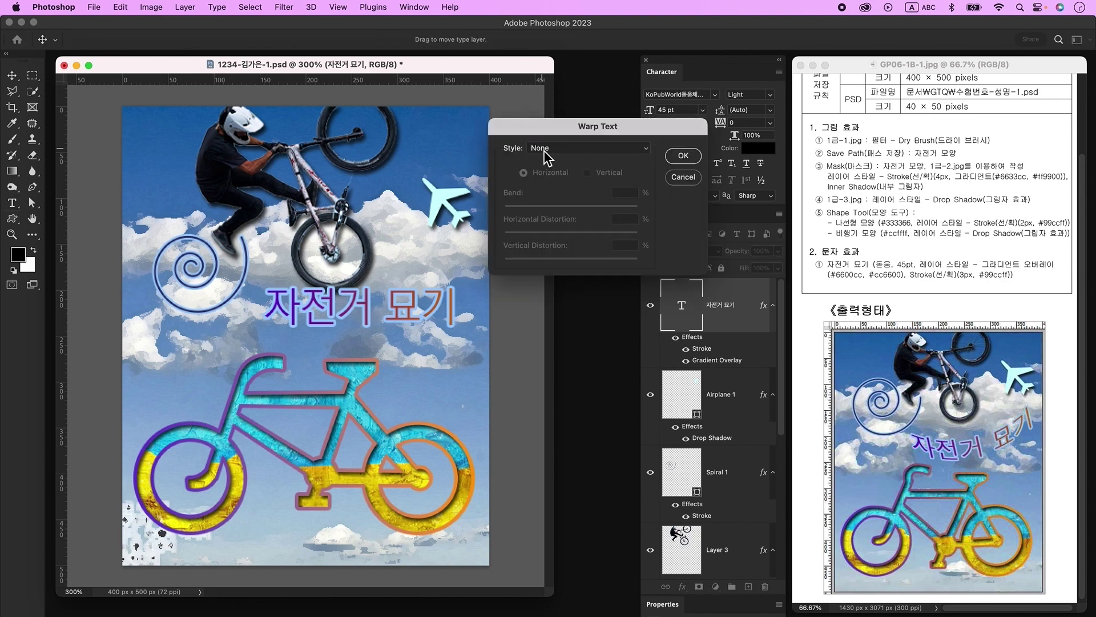
left_click(545, 151)
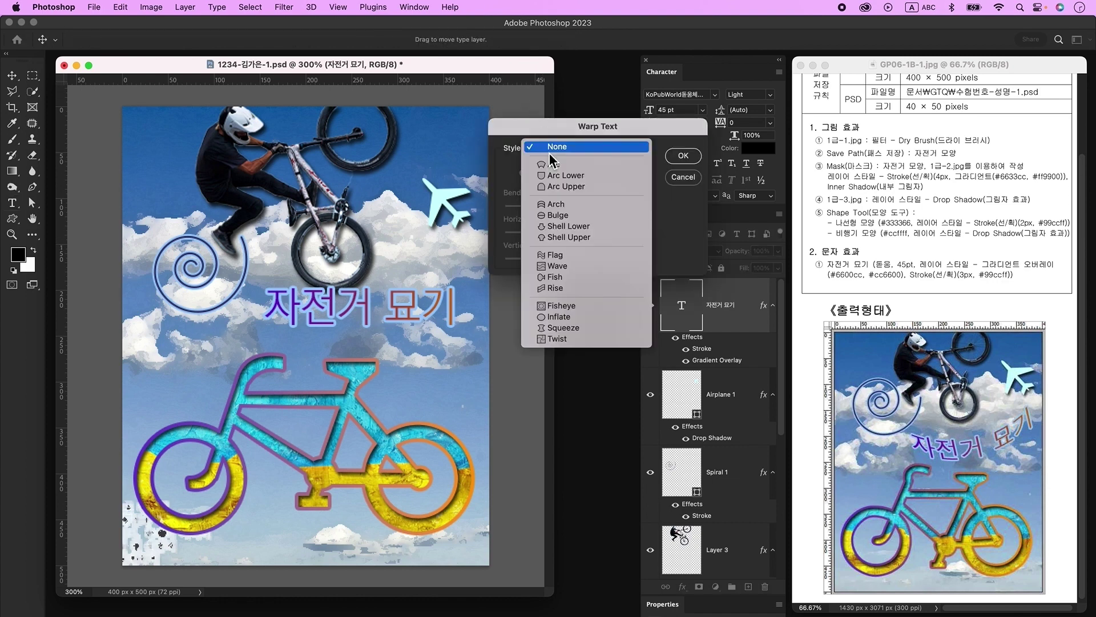
left_click(564, 206)
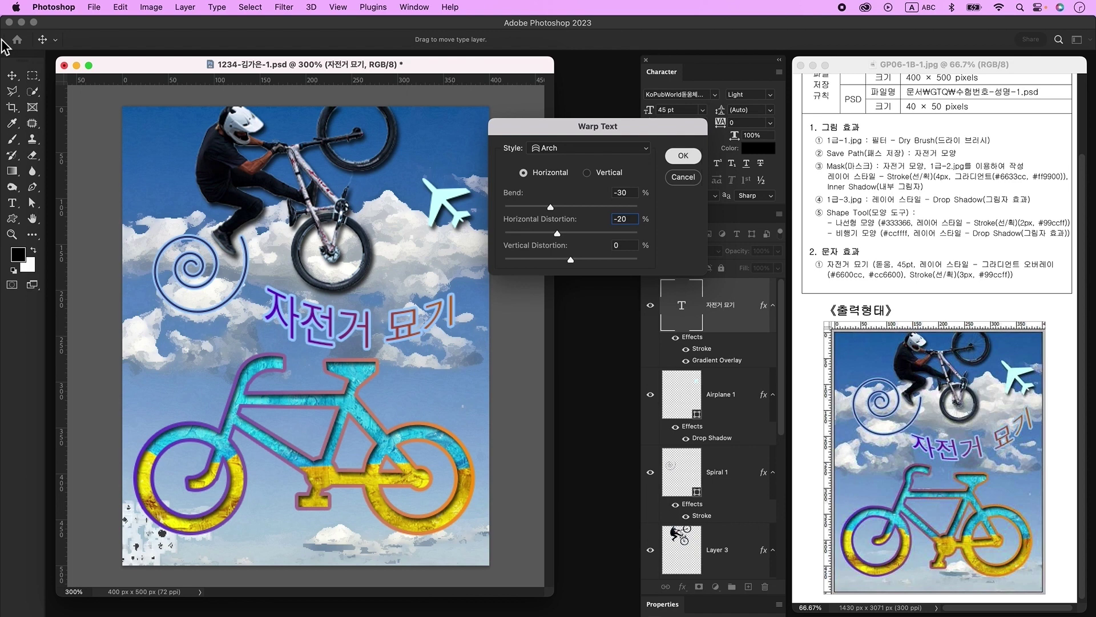
left_click(684, 156)
Rotate the warped text counterclockwise by about 15 degrees and place it between the rider's lower wheel and the large bicycle
left_click(11, 75)
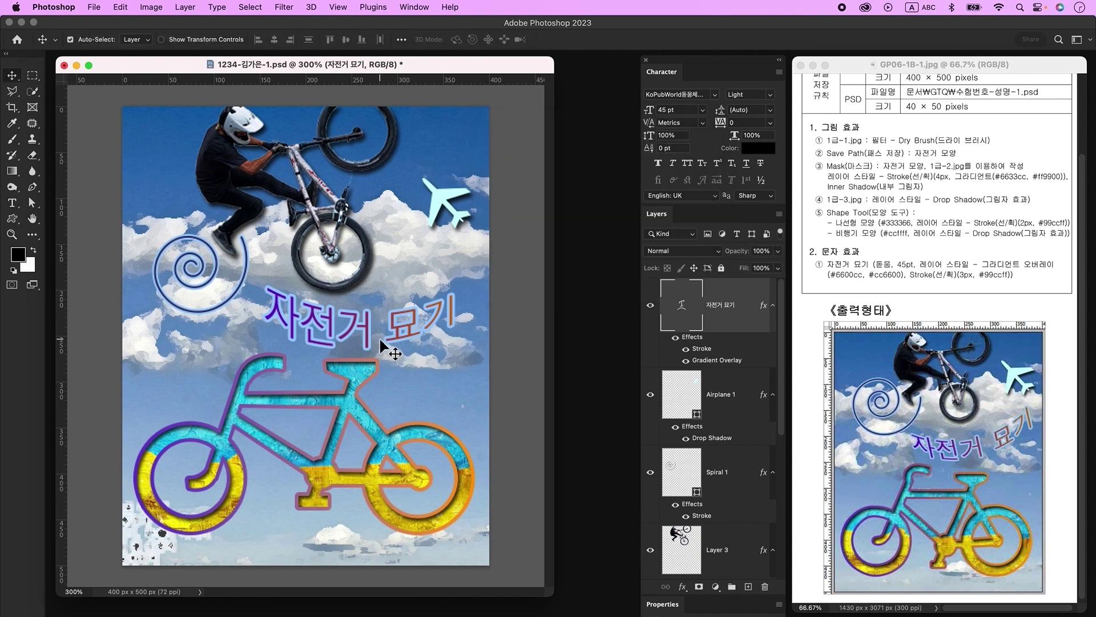
key("super+t")
left_click_drag(483, 382, 509, 324)
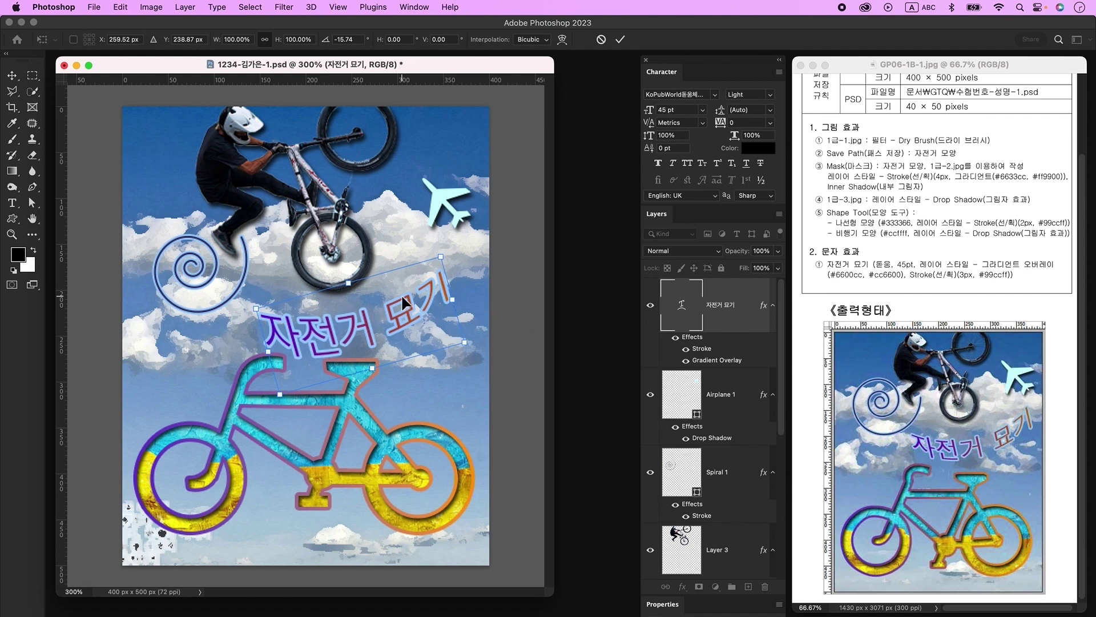
mouse_move(413, 313)
left_mouse_down()
mouse_move(458, 337)
mouse_move(423, 308)
left_mouse_up()
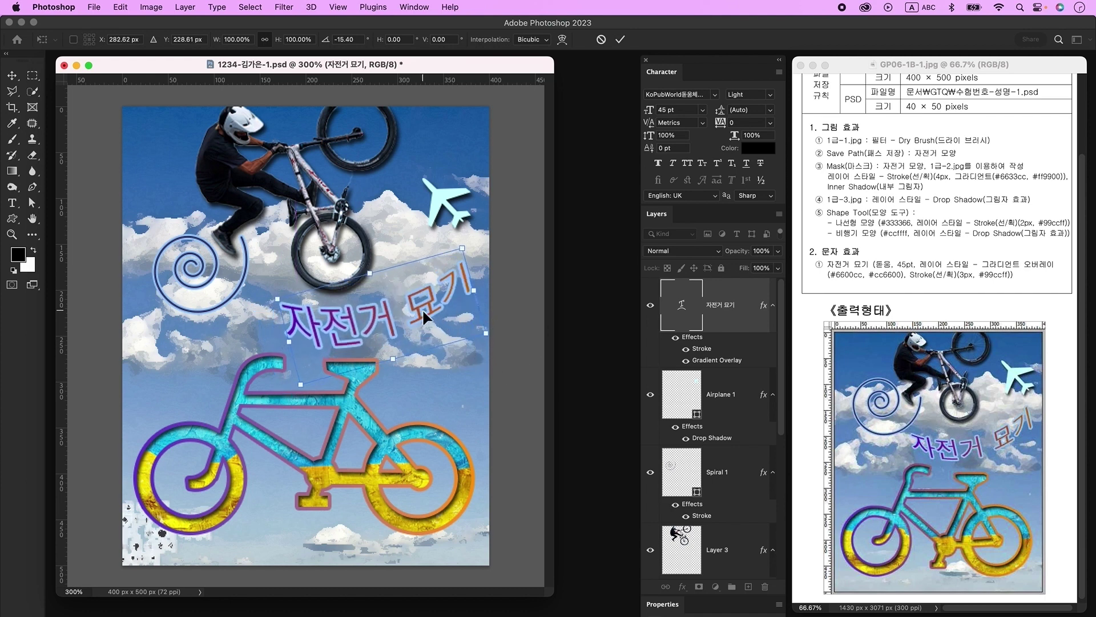
key("Return")
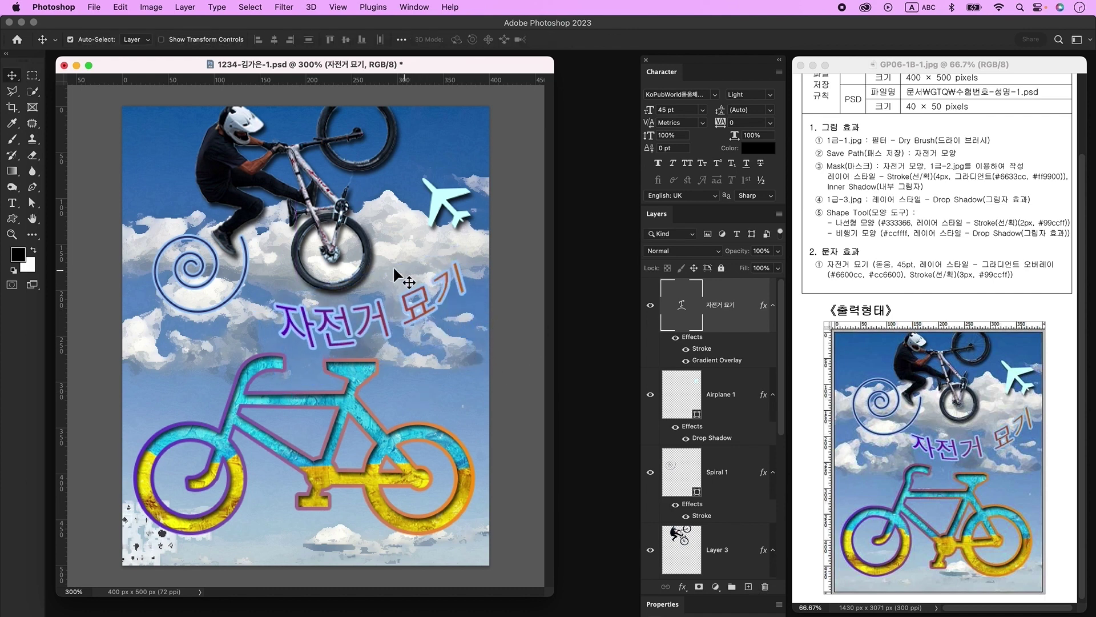
Fine-tune the cloud background, stunt rider and spiral with Free Transform to match the reference layout
left_click(406, 226)
key("super+t")
left_click_drag(529, 350, 526, 351)
key("Return")
left_click(331, 217)
key("super+t")
left_click_drag(396, 290, 387, 276)
key("Return")
left_click(188, 263)
key("super+t")
left_click_drag(246, 300, 272, 260)
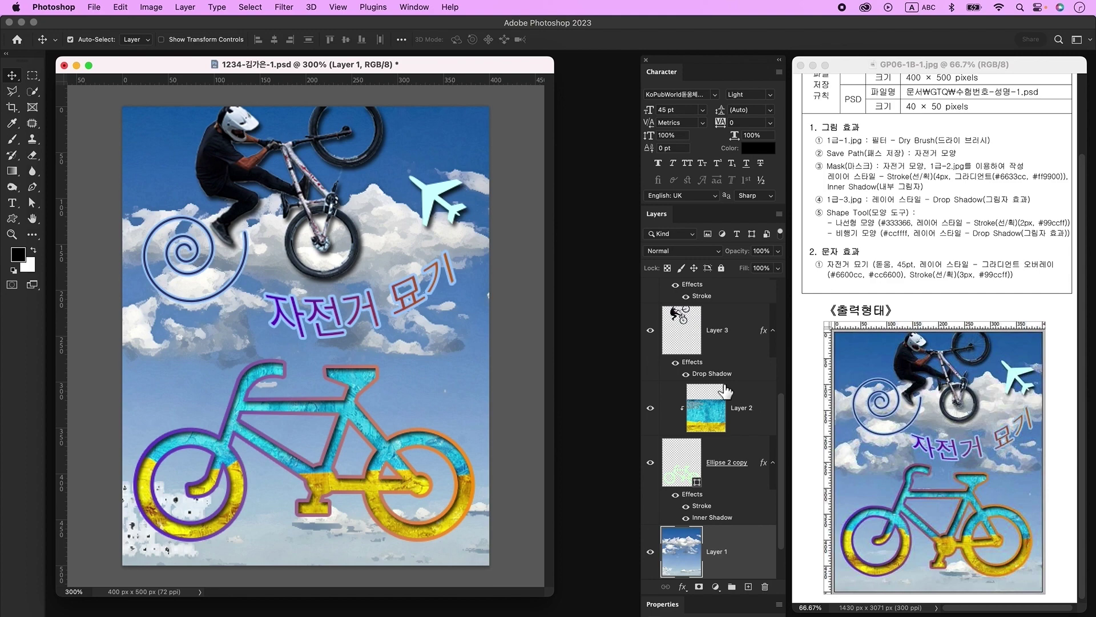
Save a JPEG copy of the composition in the GP06-1B folder under the exam file name ending in -1, at quality 12
left_click(96, 11)
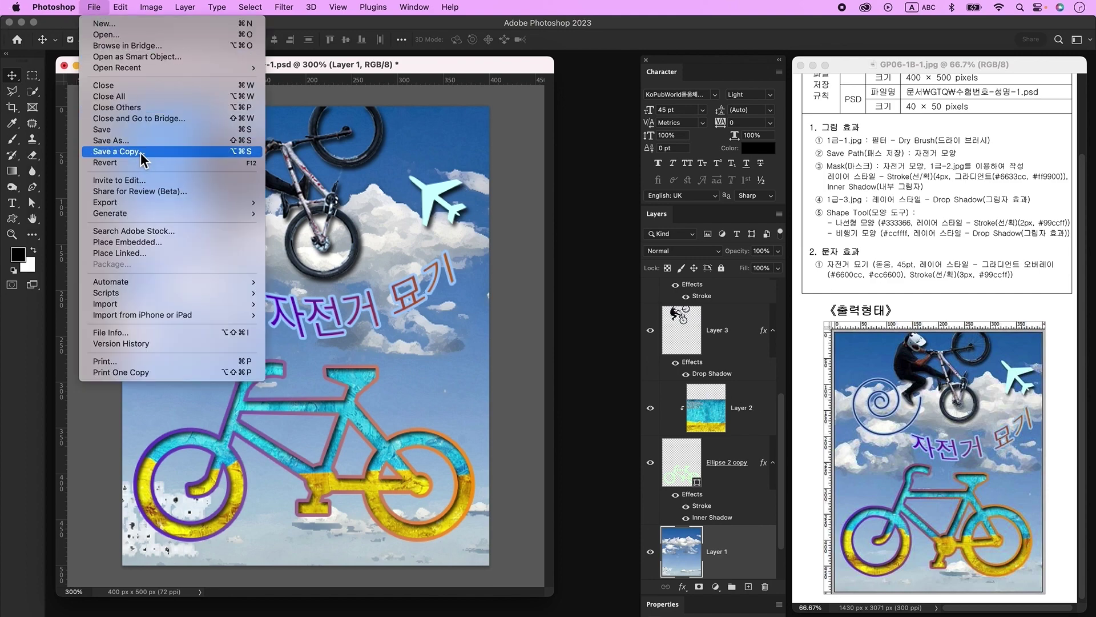
left_click(142, 152)
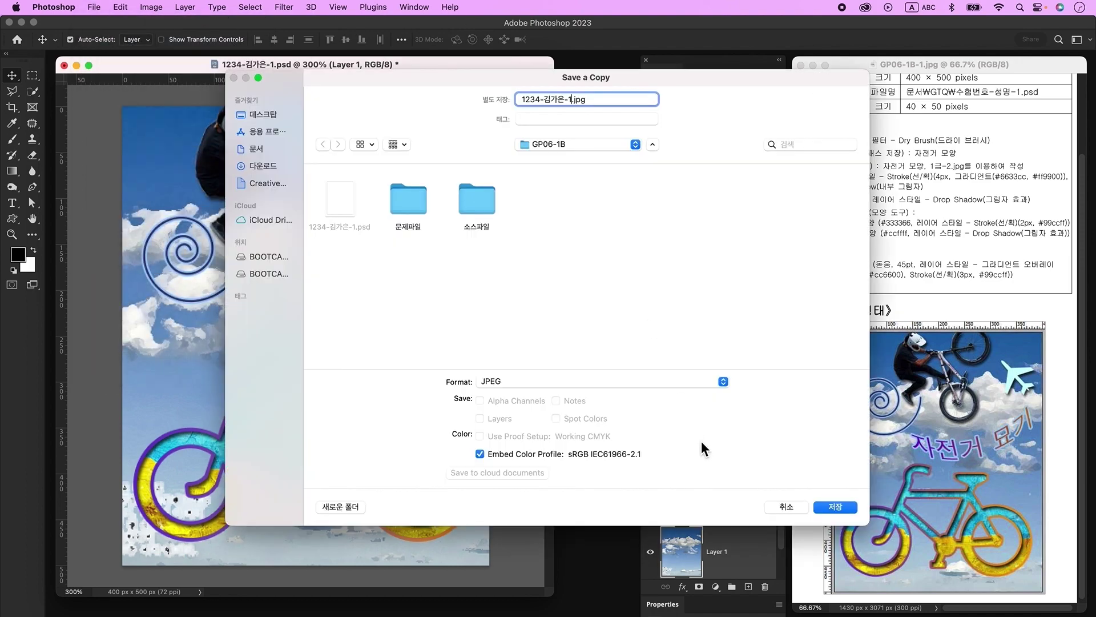
left_click(848, 510)
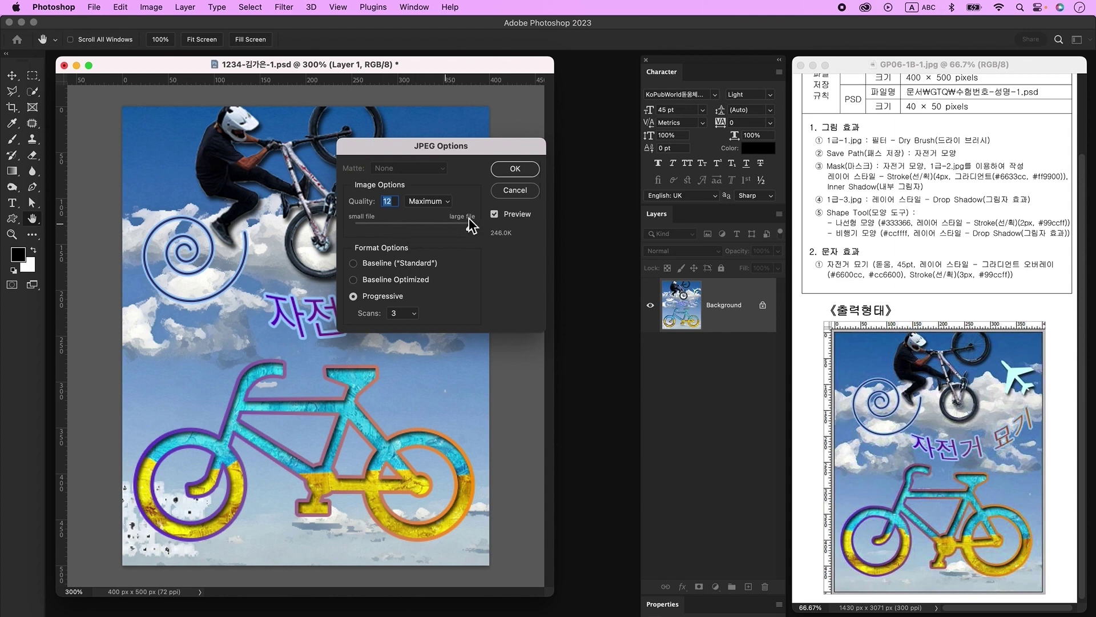
left_click(509, 173)
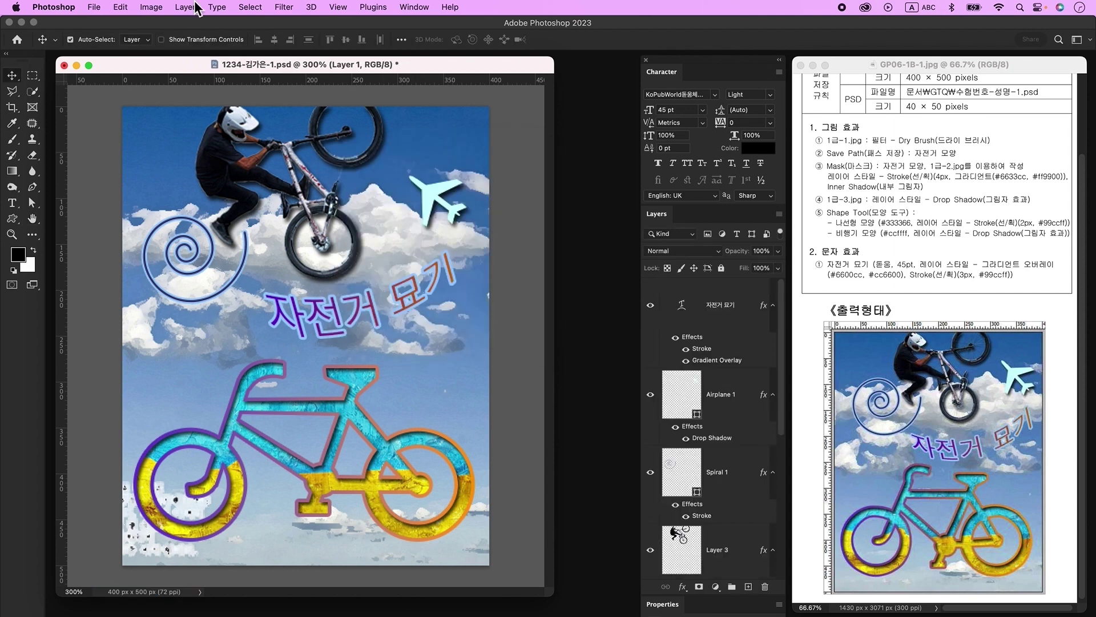
Resize the image to 40 x 50 px and save the PSD with Maximize Compatibility on
left_click(151, 6)
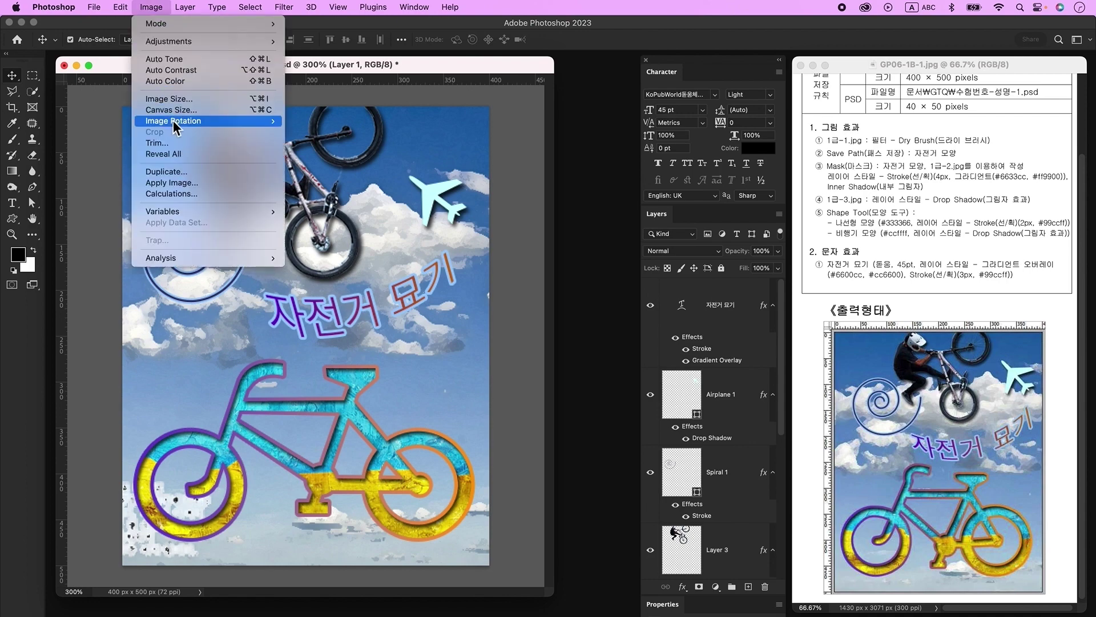
left_click(166, 100)
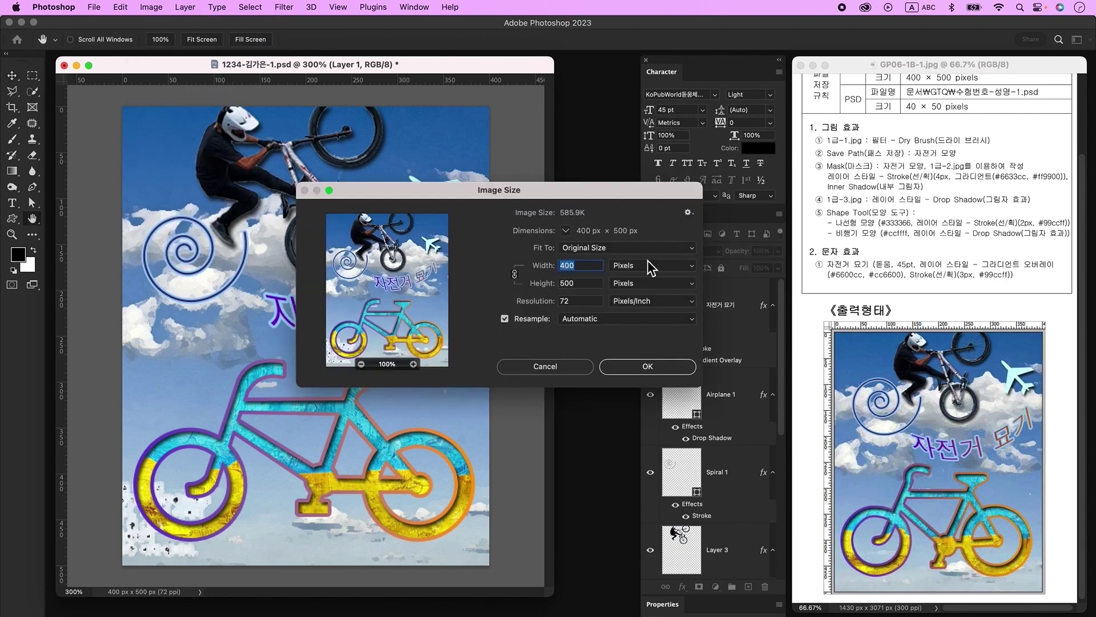
type("40")
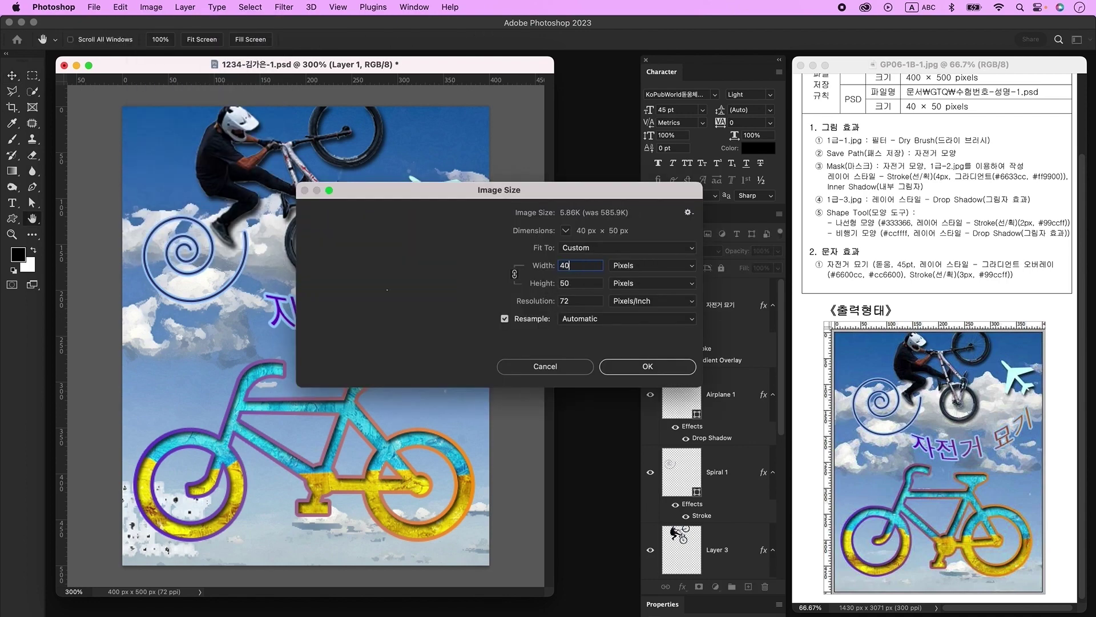
left_click(654, 370)
left_click(103, 7)
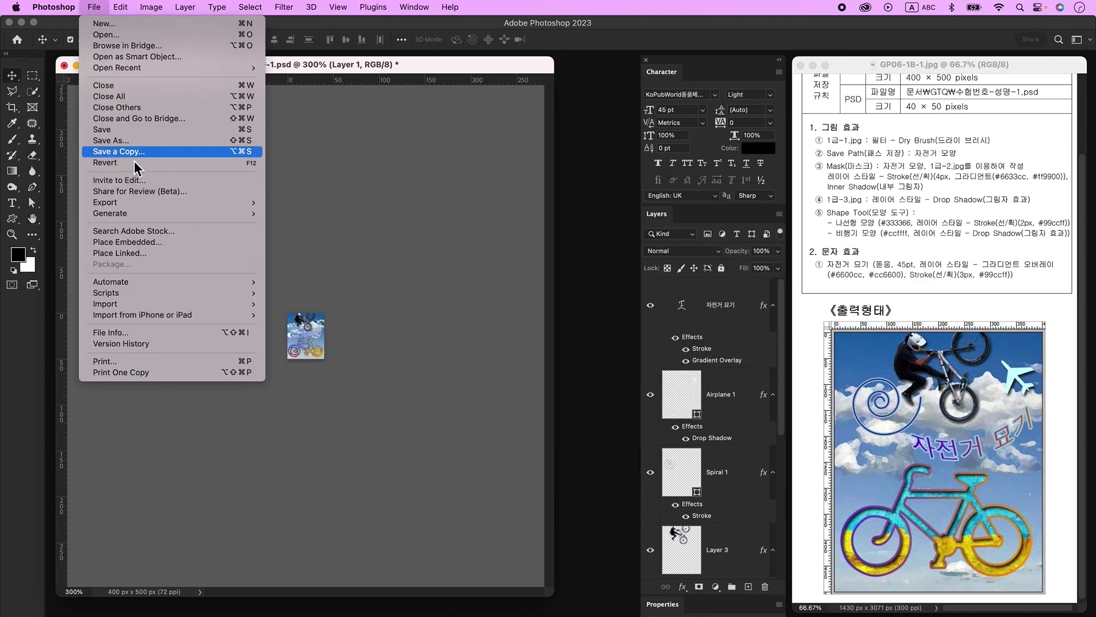
left_click(188, 130)
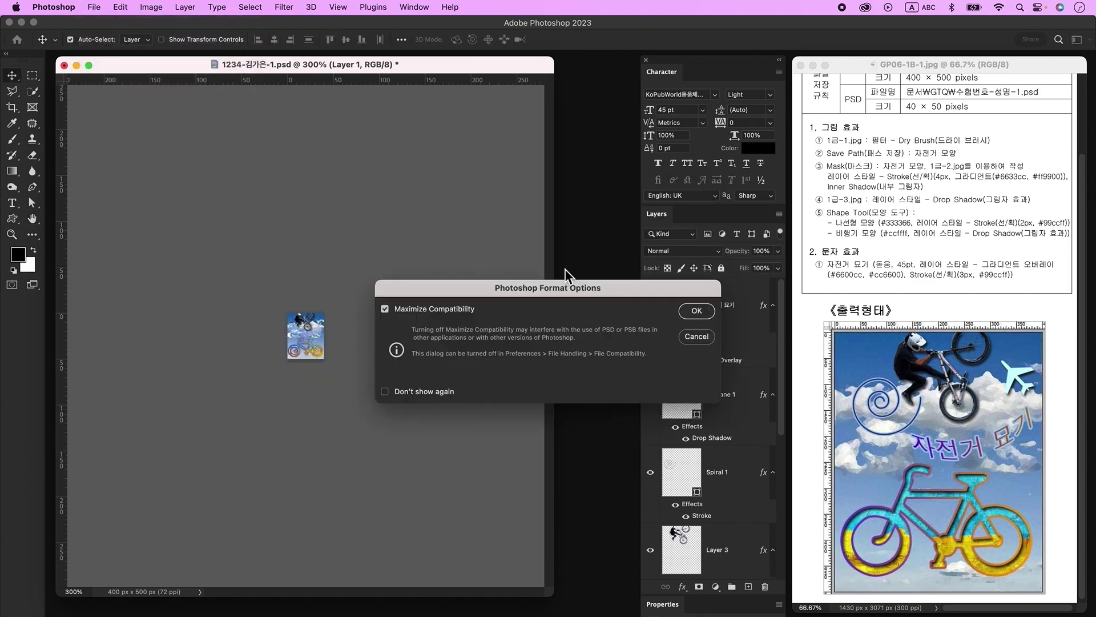
left_click(694, 311)
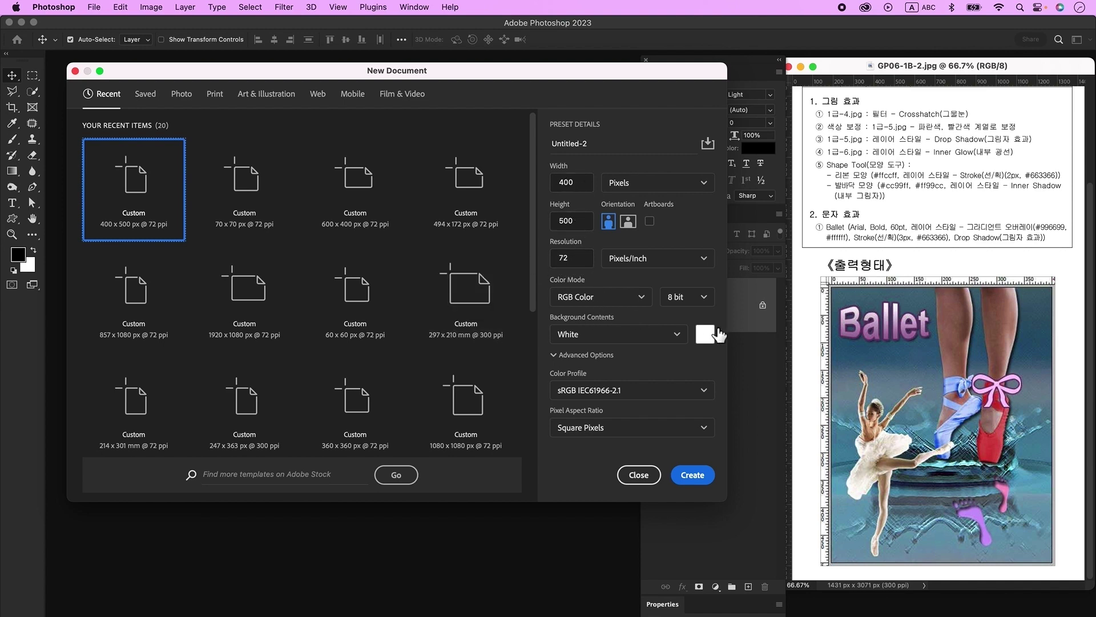
Create a white 400 x 500 px RGB document at 72 ppi and save it in GP06-1B as the exam PSD ending in -2
key("Return")
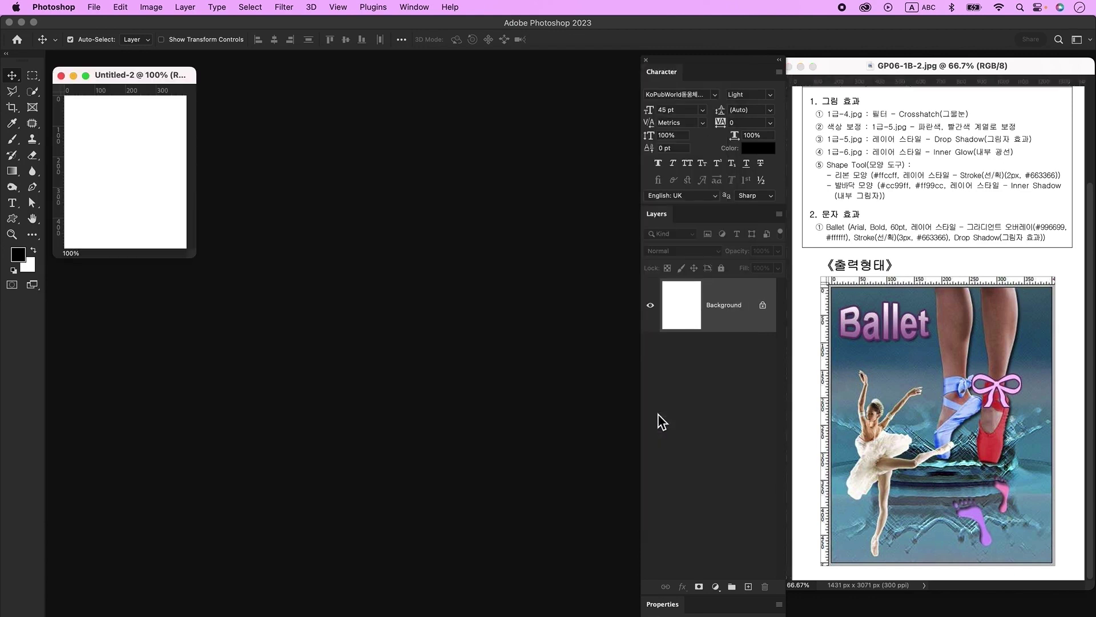
key("super+plus")
key("super+plus")
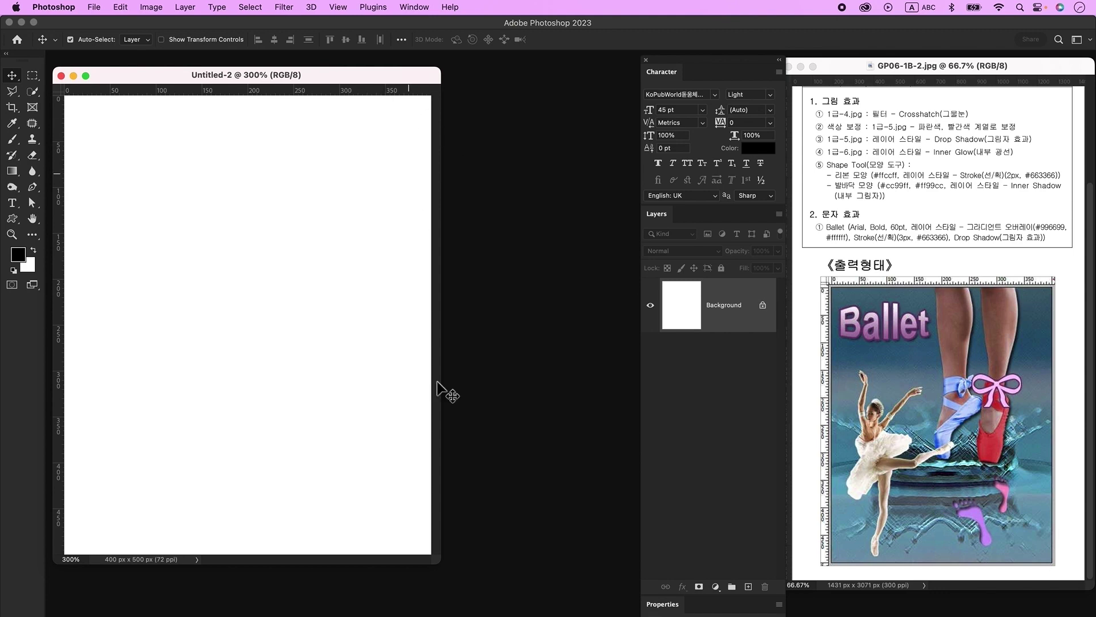
left_click(94, 8)
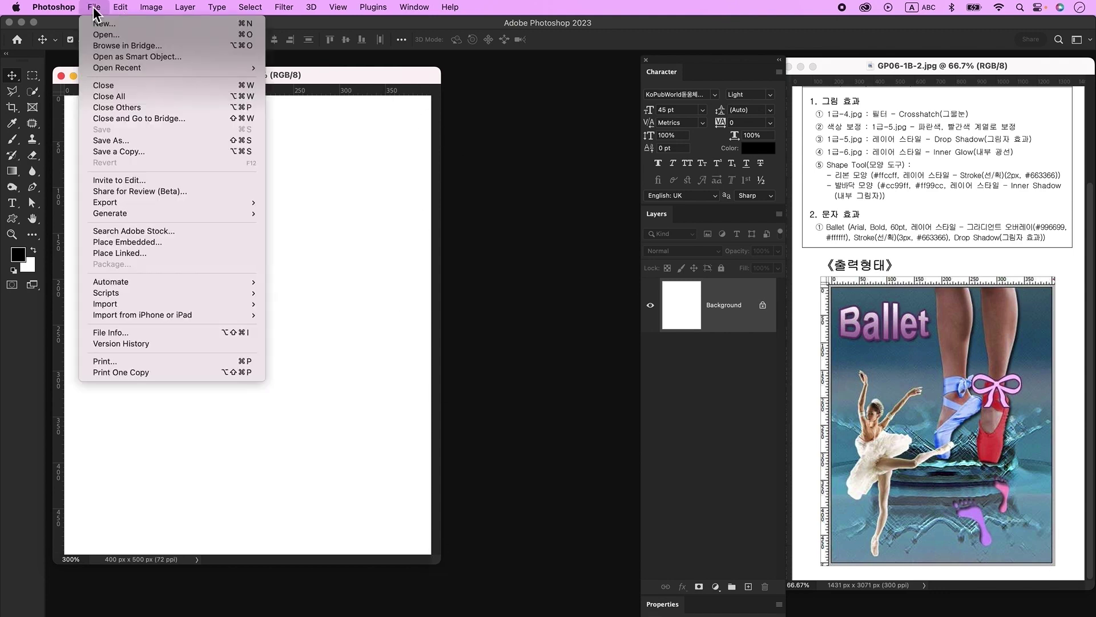
left_click(111, 141)
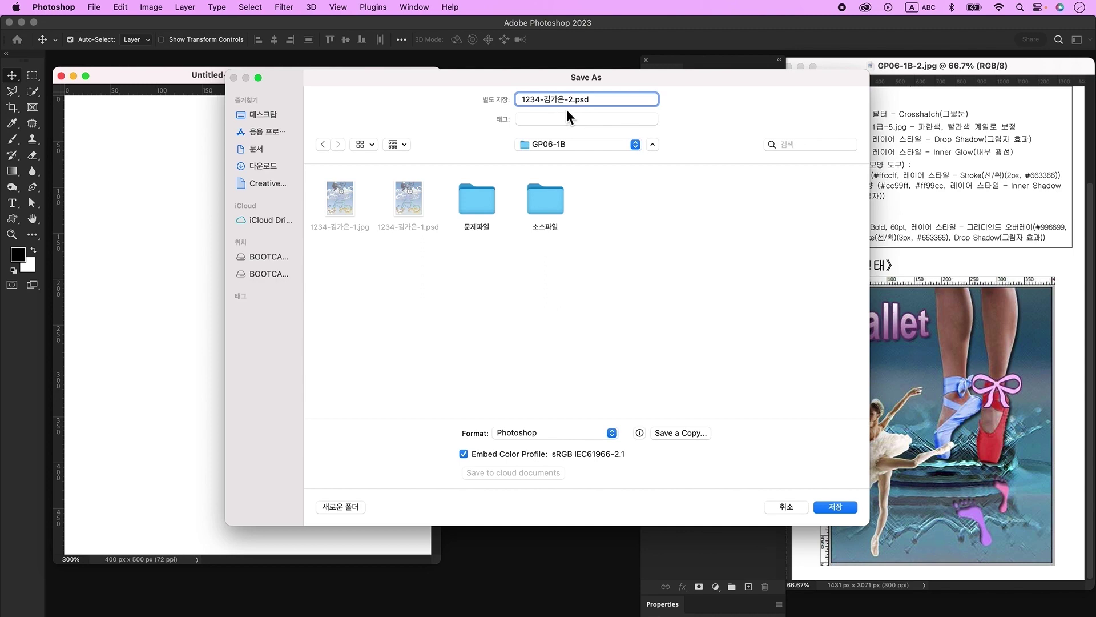
left_click(838, 502)
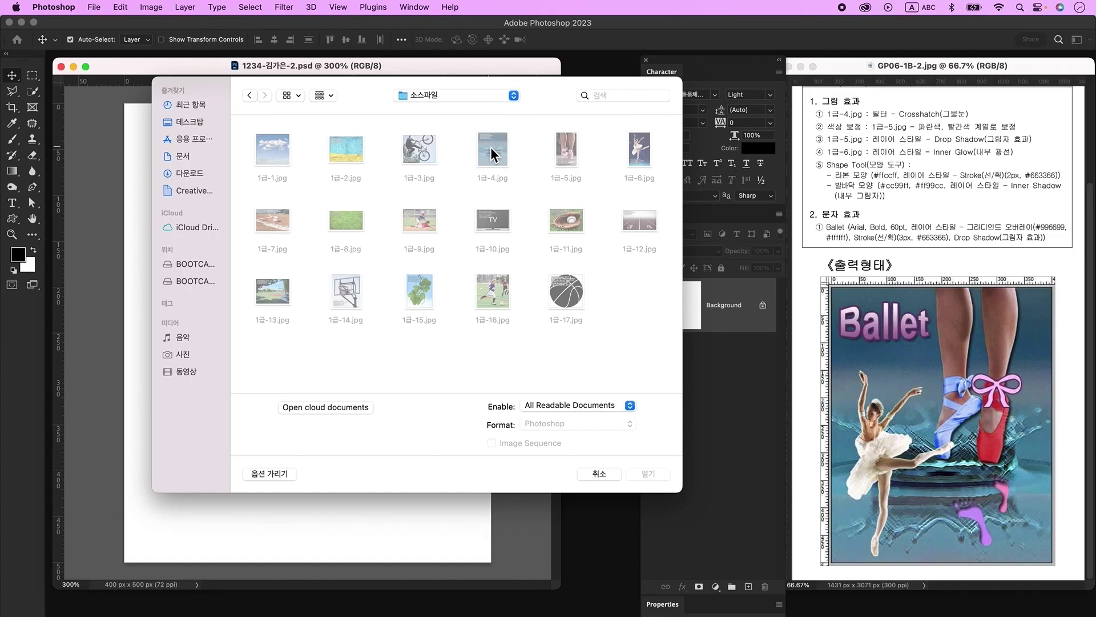
Open 1급-4.jpg from the 소스파일 folder and copy its water image into the new document as a layer
left_click(491, 146)
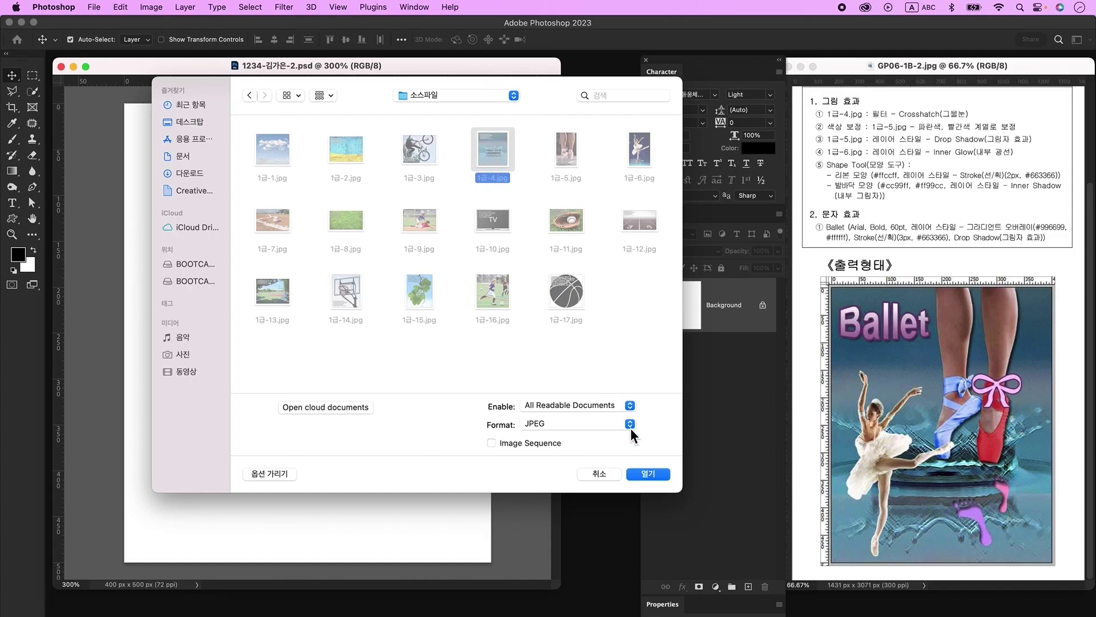
left_click(648, 474)
left_click_drag(201, 105, 516, 279)
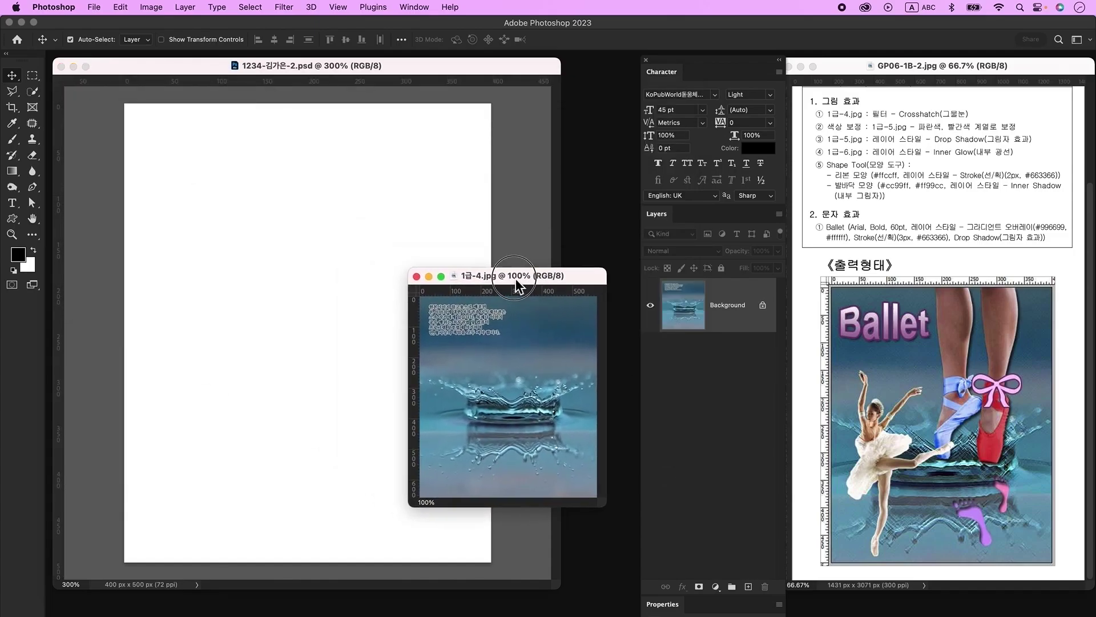
left_click_drag(508, 367, 437, 296)
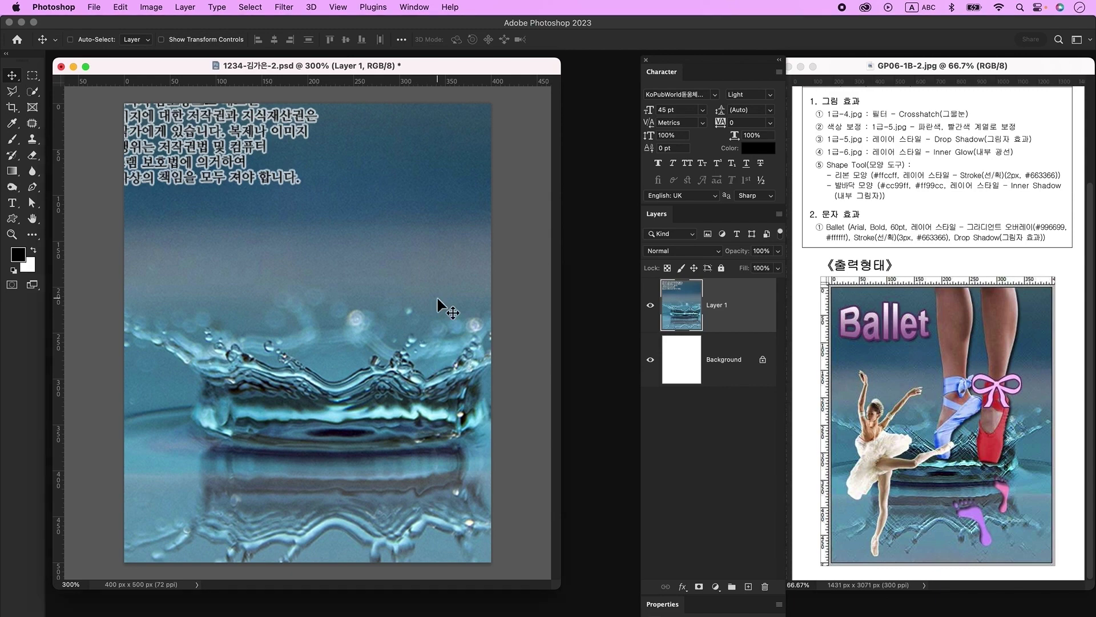
Scale the water layer to about 74% and position it to cover the whole canvas
key("ctrl+t")
left_click_drag(346, 172, 321, 283)
left_click_drag(319, 202, 321, 355)
left_click_drag(380, 424, 357, 167)
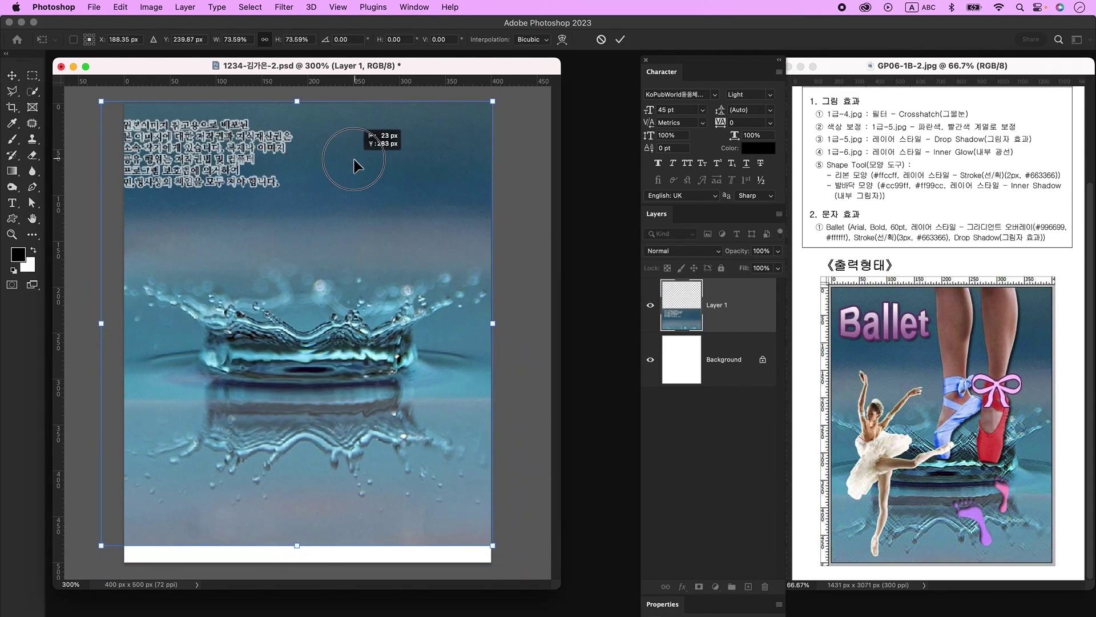
key("Return")
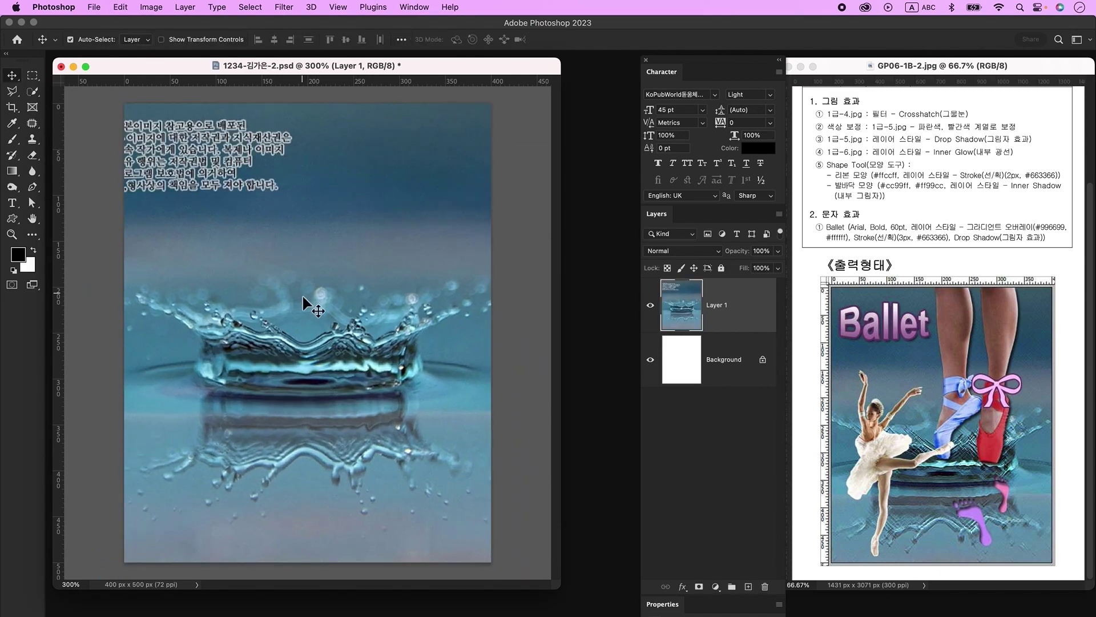
Apply the Crosshatch filter from the Filter Gallery to the water layer
left_click(279, 8)
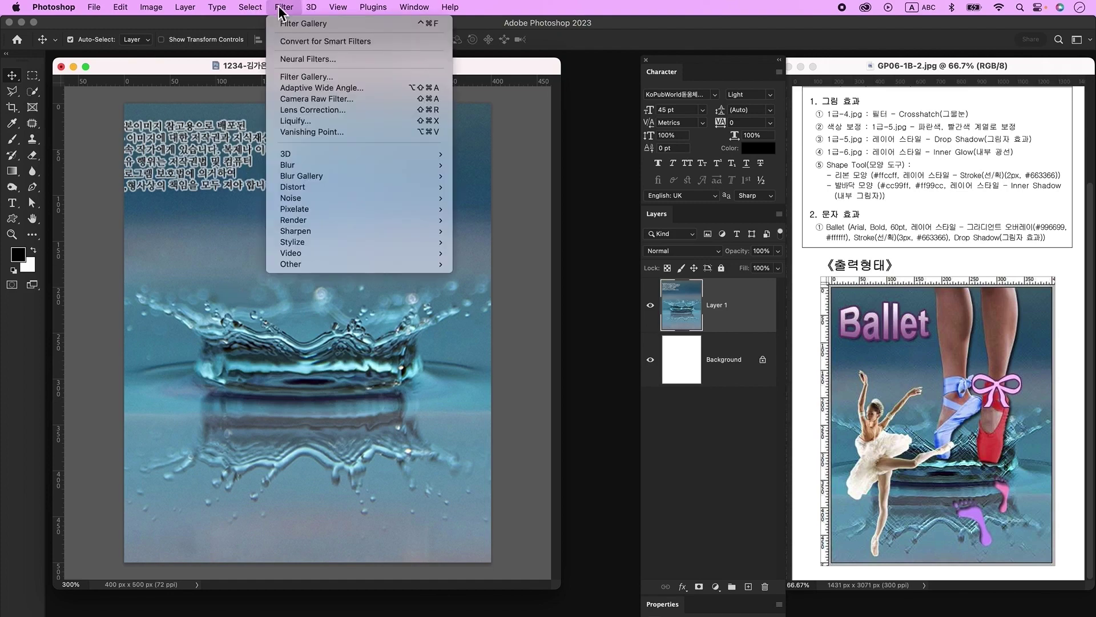
left_click(299, 76)
left_click(980, 100)
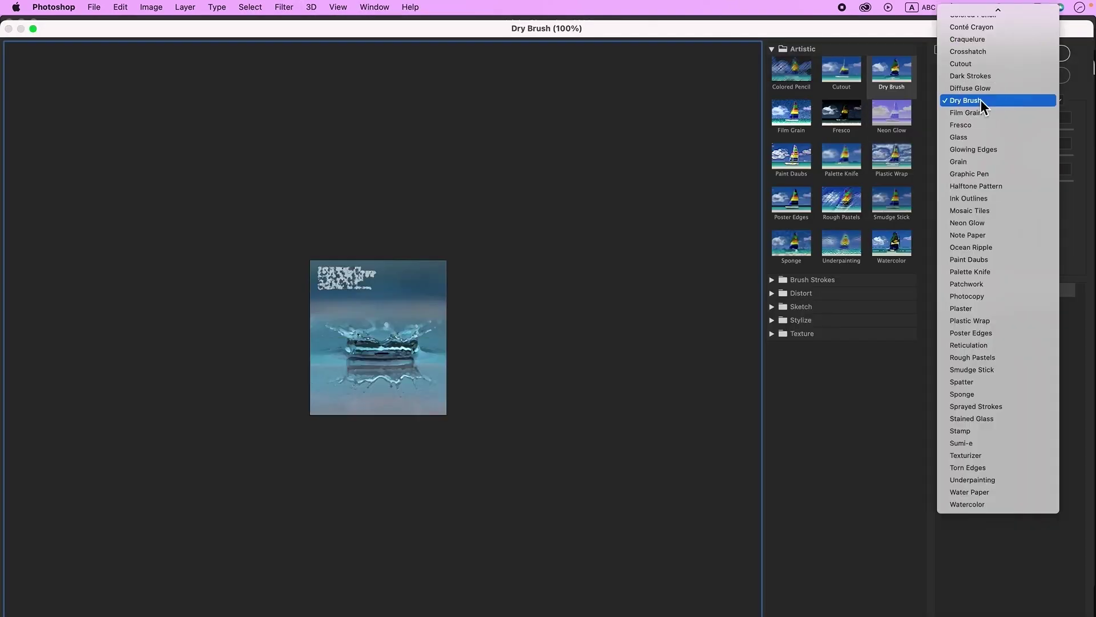
left_click(999, 52)
left_click(1036, 57)
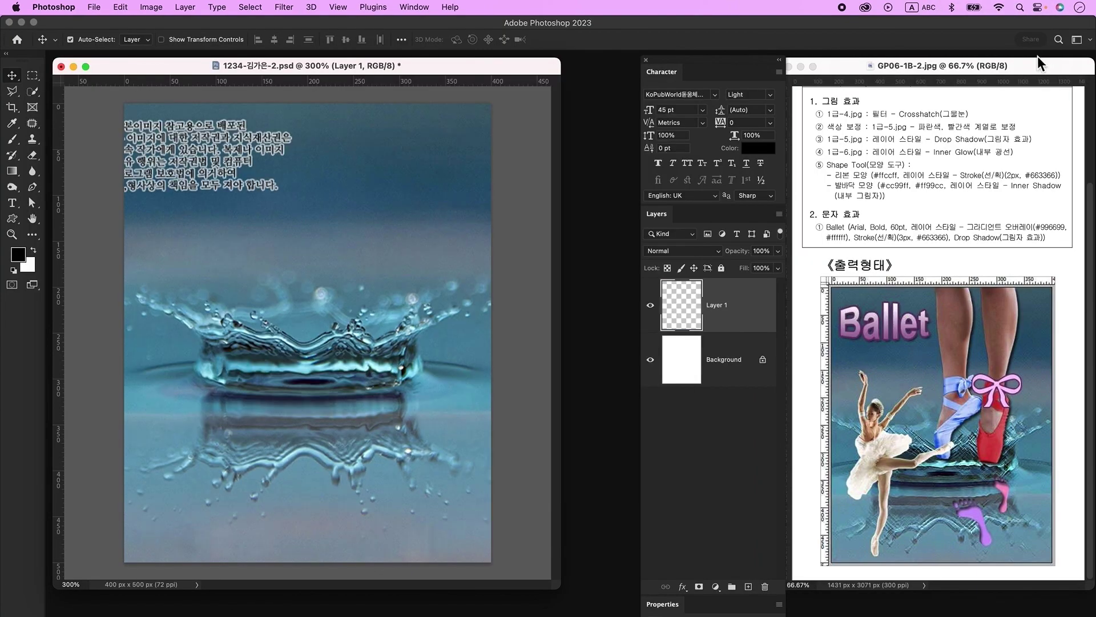
Open 1급-5.jpg, select the legs and upper parts of the shoes with Quick Selection, and copy them to a new layer
key("super+o")
left_click(648, 474)
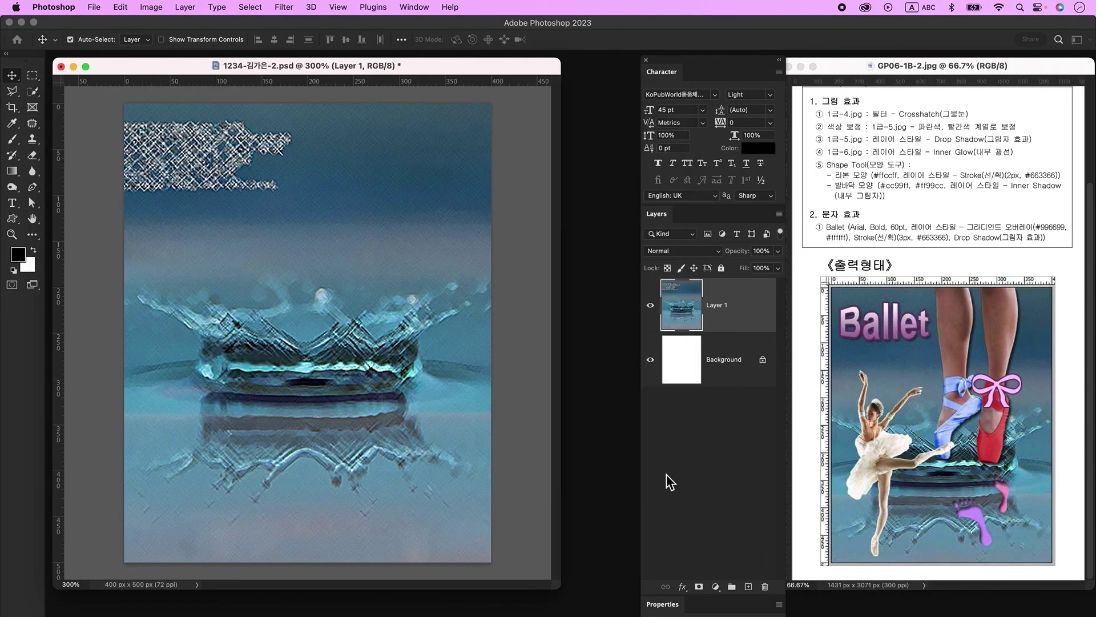
key("w")
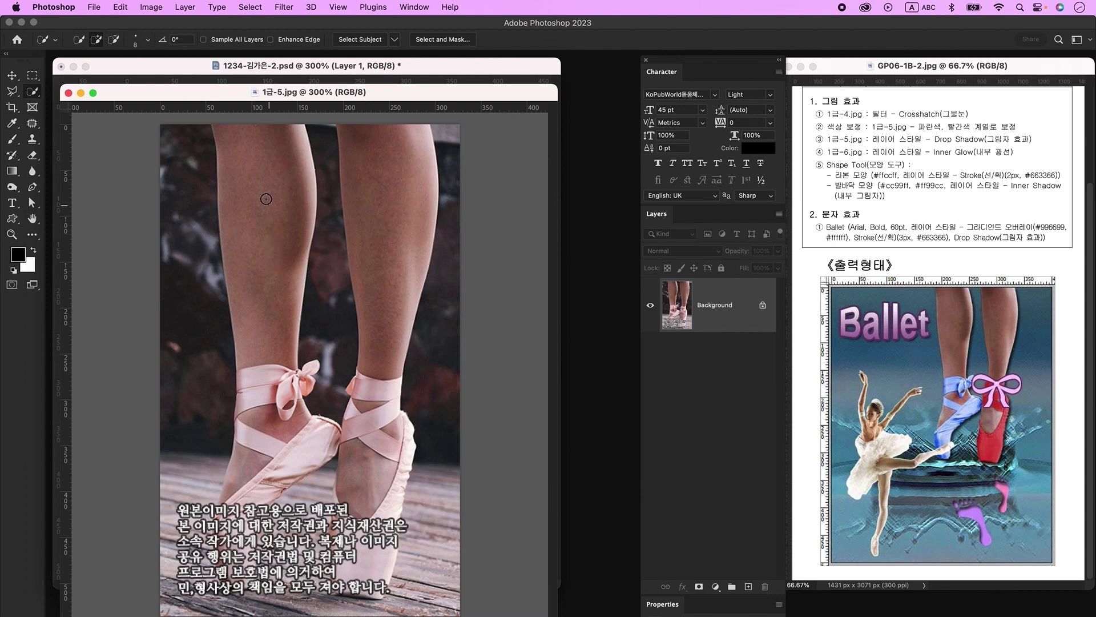
mouse_move(229, 124)
left_mouse_down()
mouse_move(251, 195)
mouse_move(265, 428)
mouse_move(305, 382)
mouse_move(287, 412)
mouse_move(324, 421)
left_mouse_up()
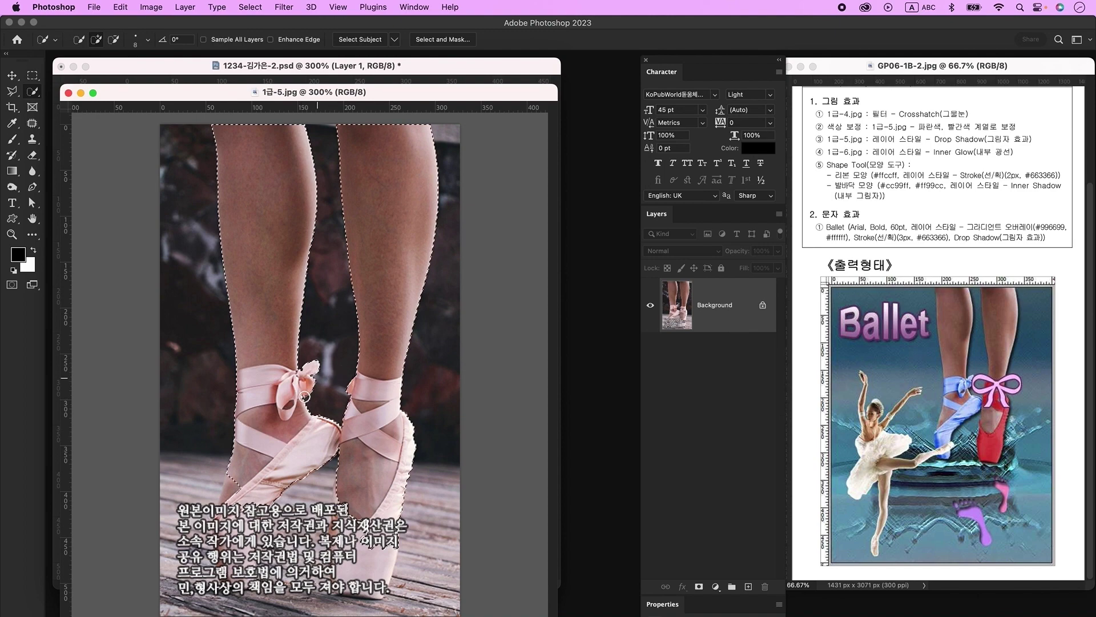
key("ctrl+j")
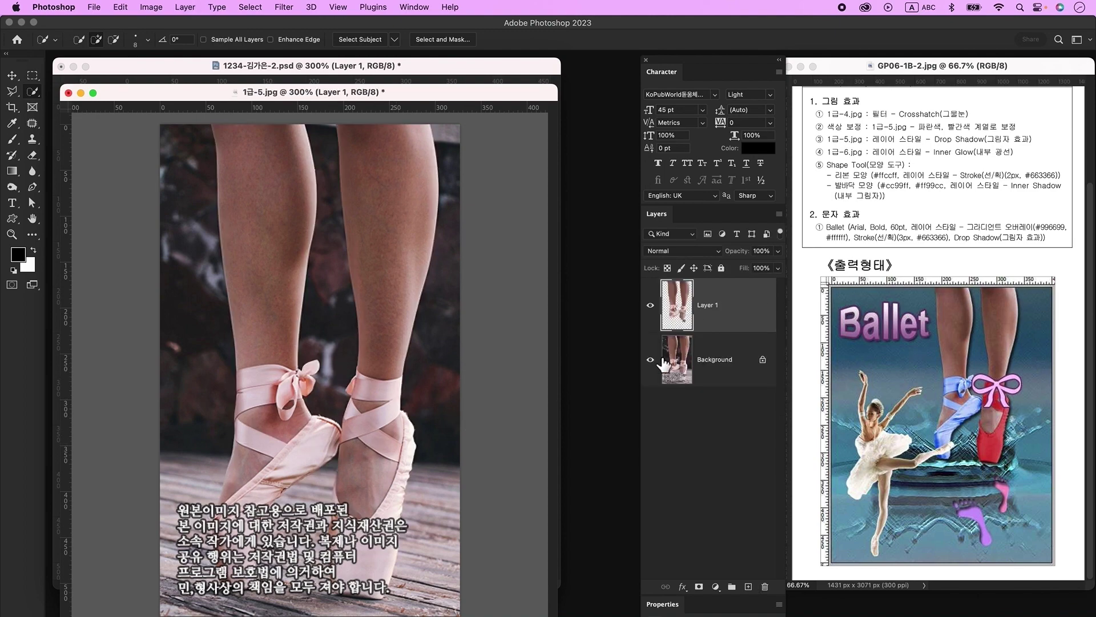
On the Background layer of 1급-5.jpg, trace a closed Pen path around the left shoe, including its caption-covered toe
left_click(654, 360)
left_click(654, 361)
left_click(720, 358)
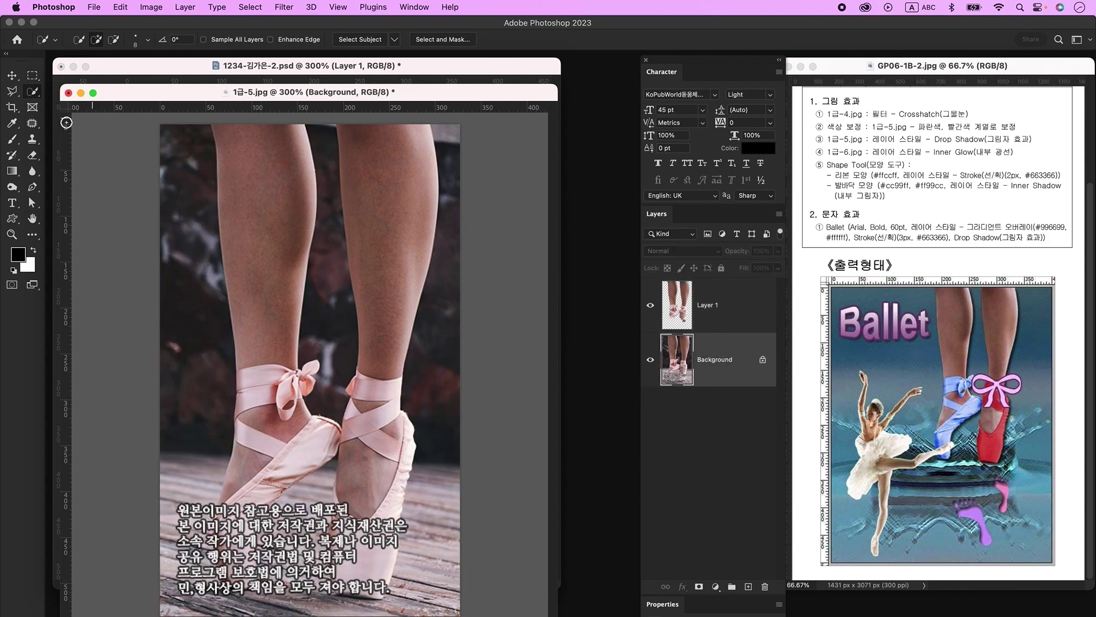
left_click(32, 188)
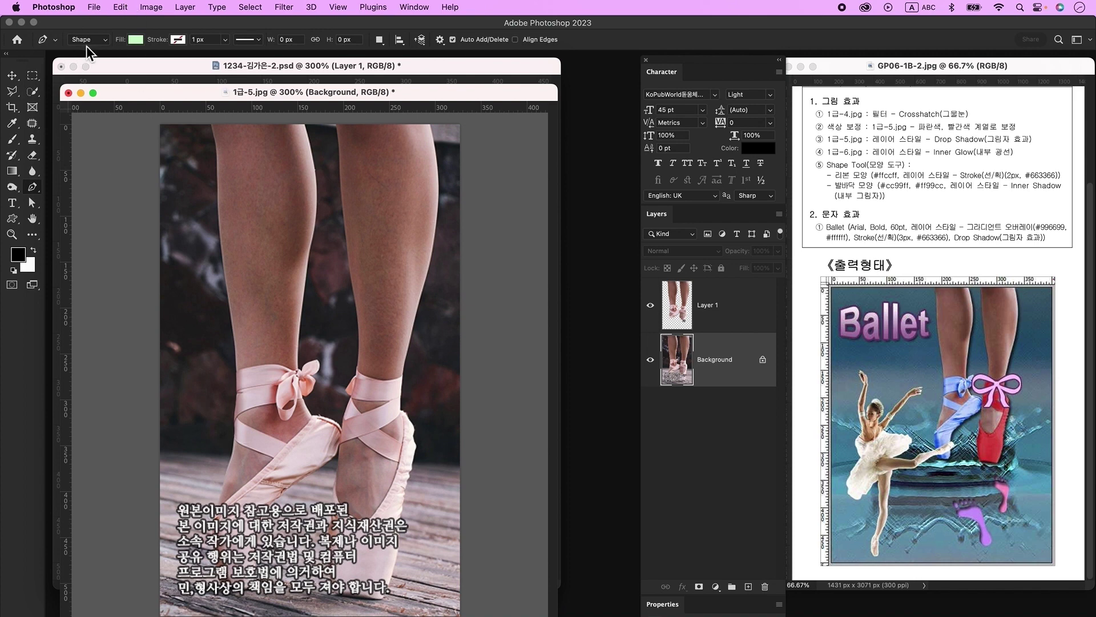
left_click(89, 49)
left_click(227, 468)
left_click(232, 591)
left_click(259, 564)
left_click(306, 475)
left_click(337, 439)
left_click(263, 434)
left_click(226, 468)
Trace the right shoe with a second closed path, convert both paths to a selection and copy the shoes to a new layer
left_click(341, 443)
left_click(333, 593)
left_click(381, 597)
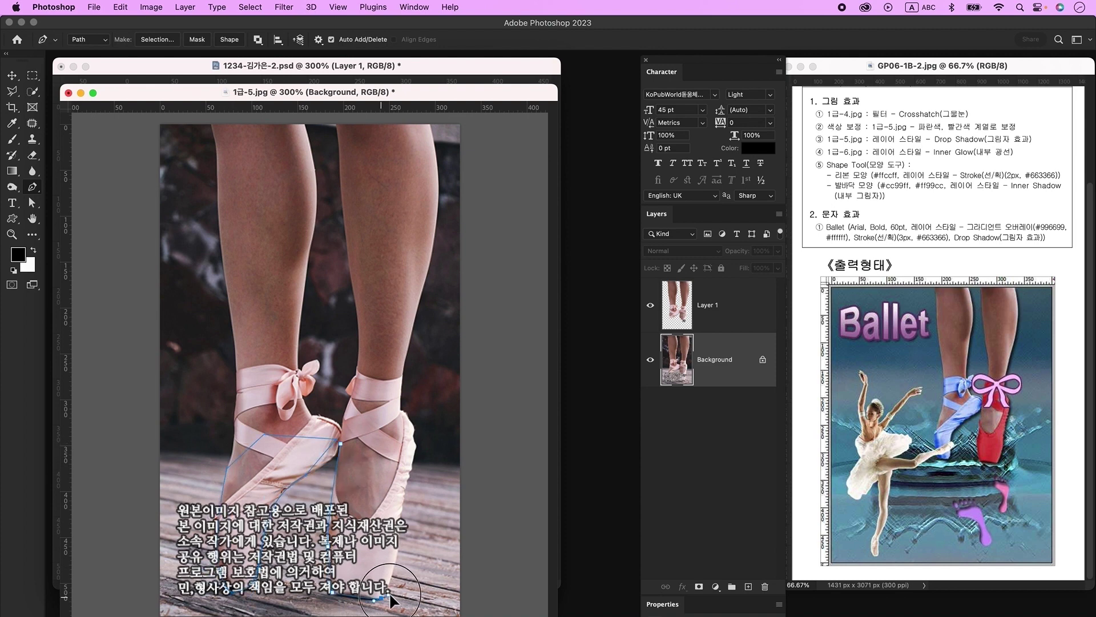
left_click_drag(413, 452, 420, 435)
left_click(370, 419)
left_click(341, 444)
key("super+Return")
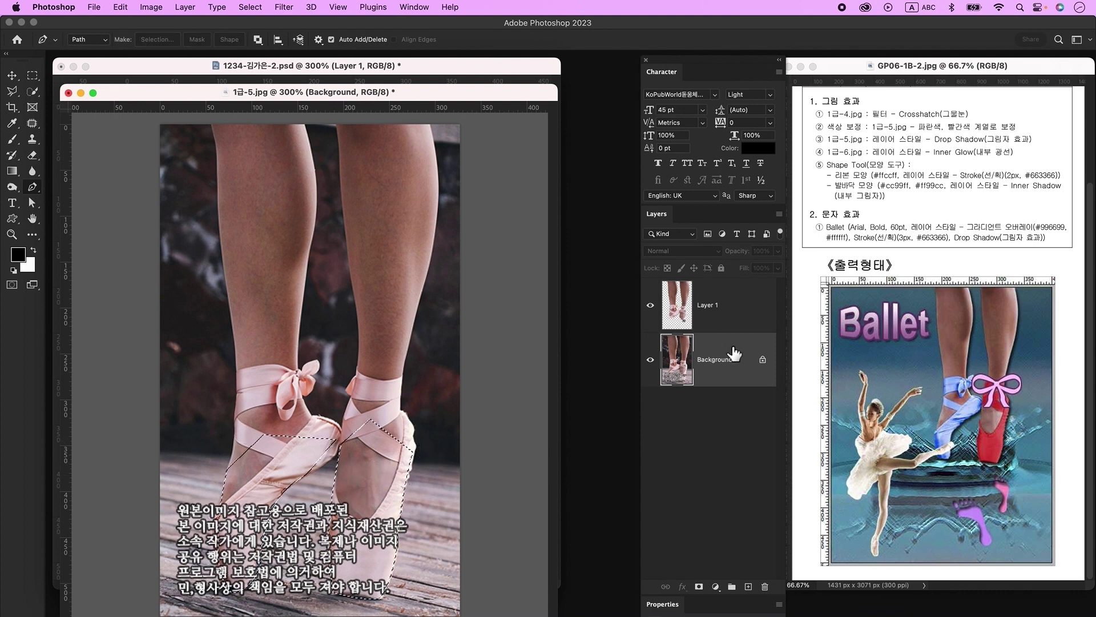
key("super+j")
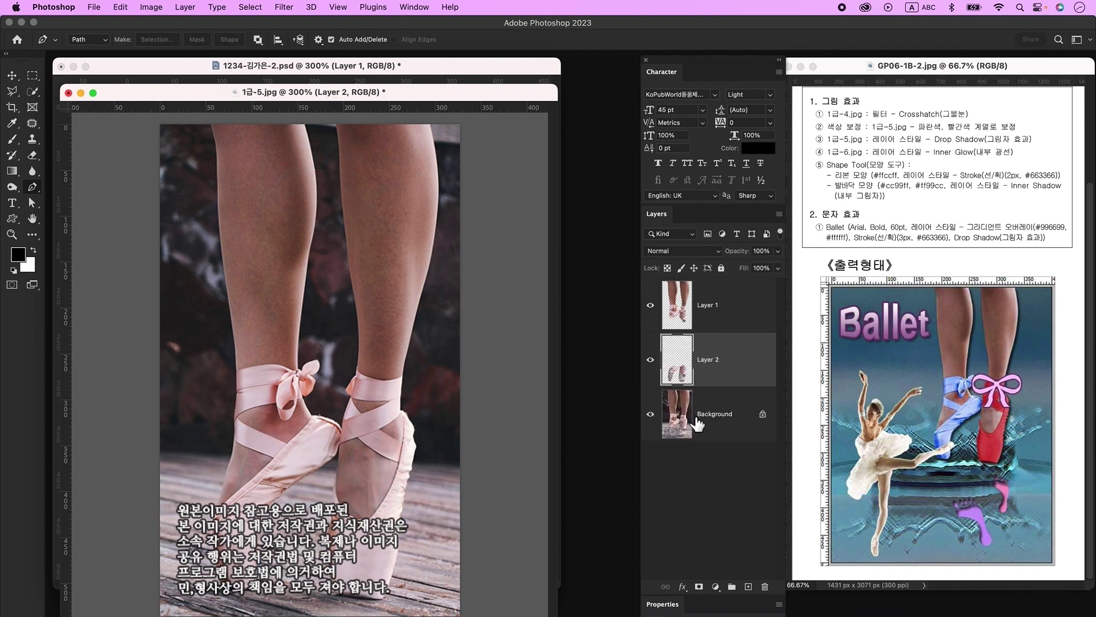
Hide the Background and merge the legs layer with the shoes layer
left_click(654, 415)
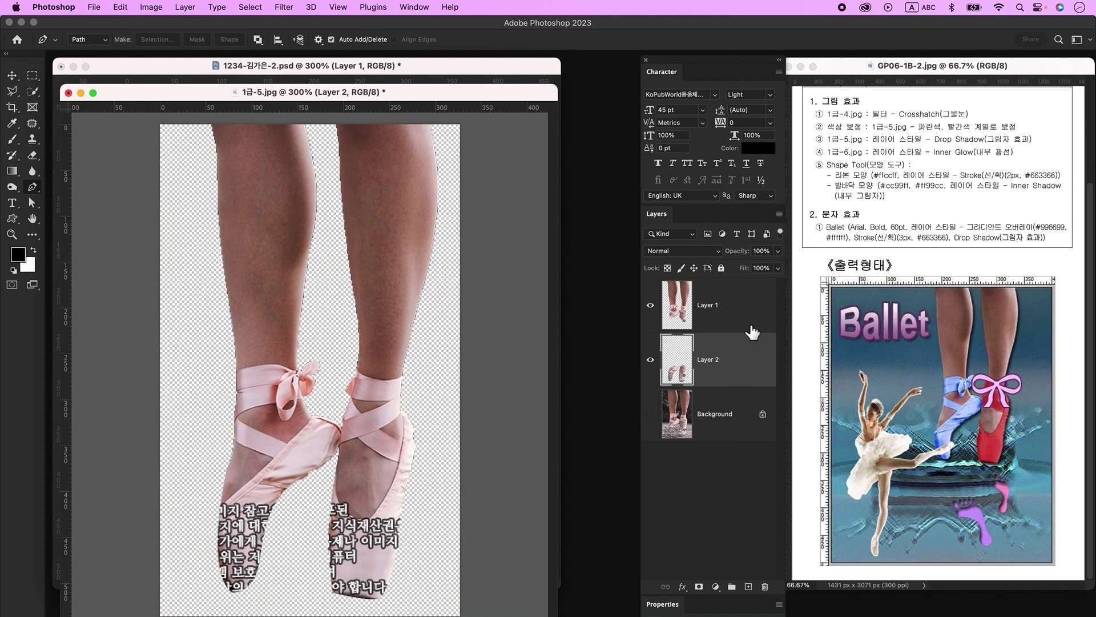
left_click(738, 314)
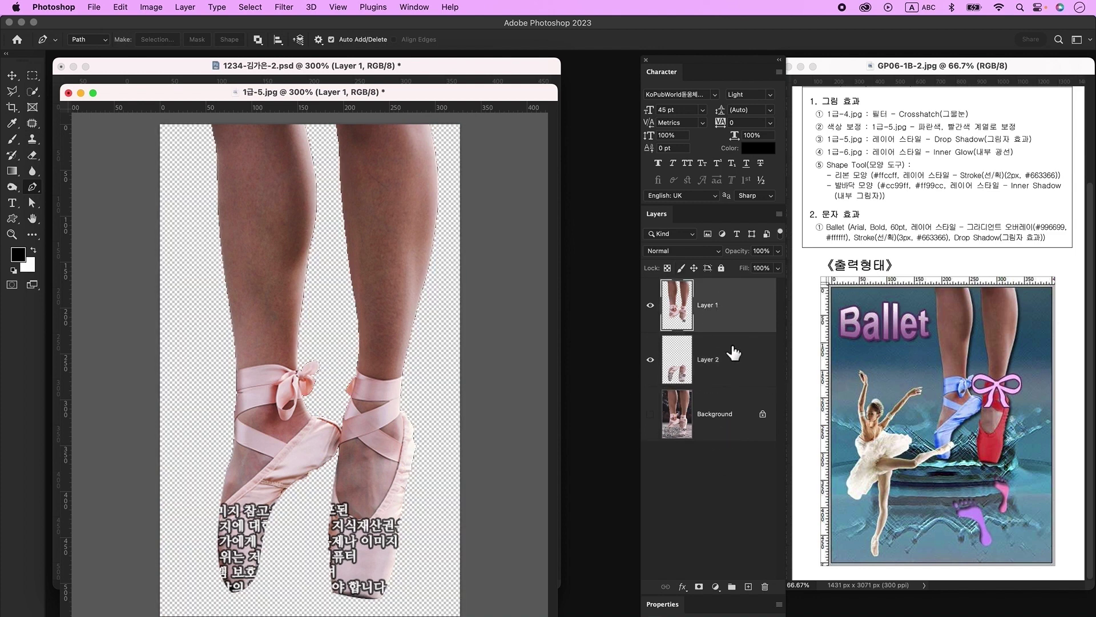
left_click(712, 346, "shift")
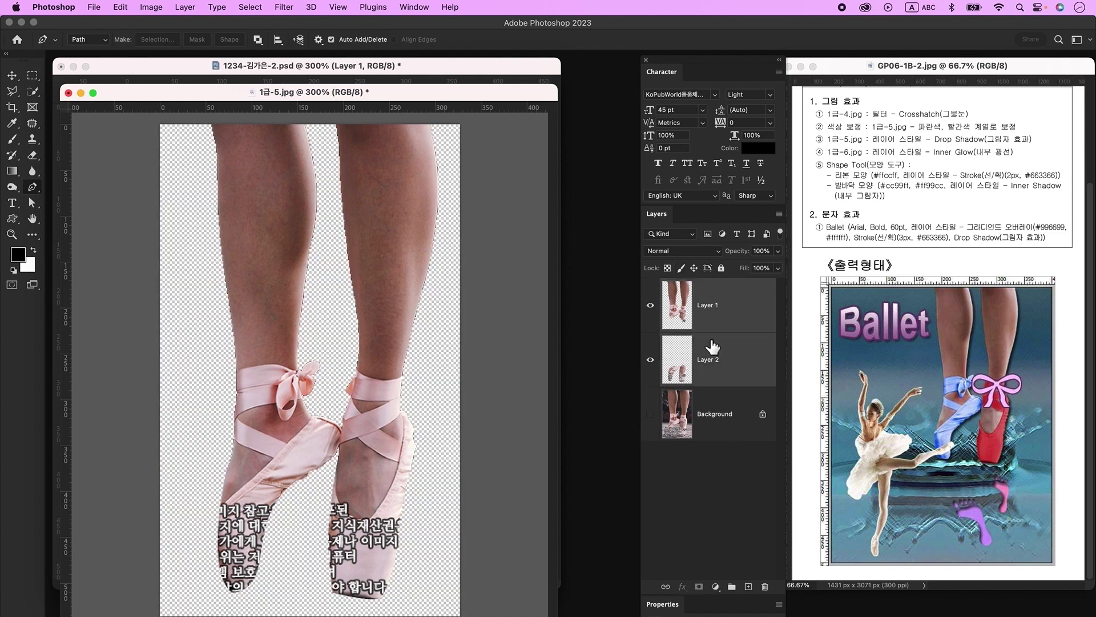
right_click(738, 304)
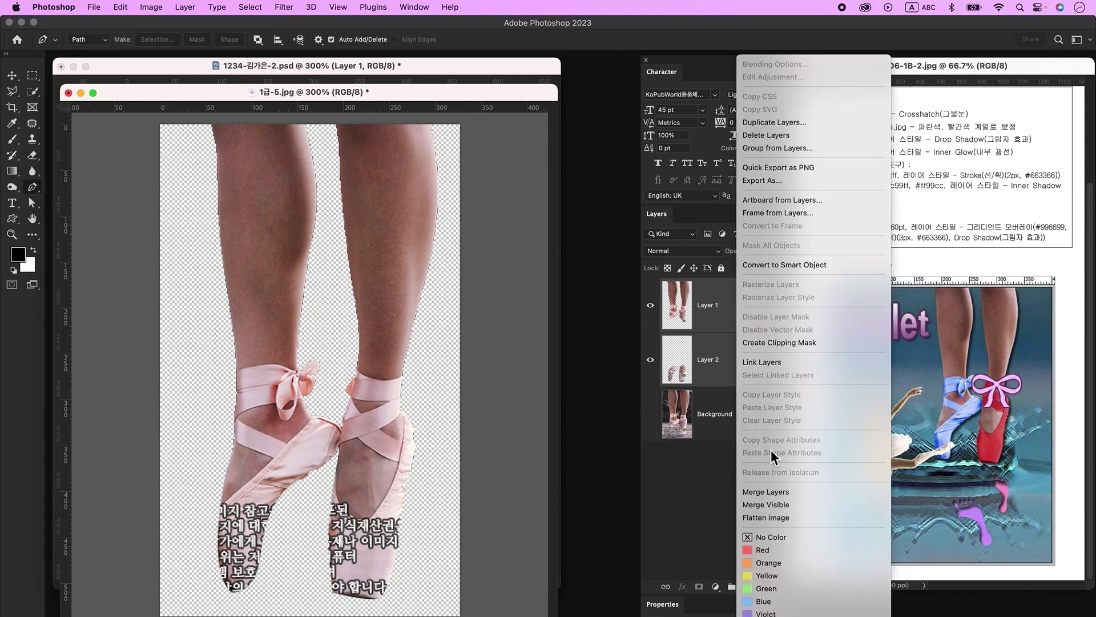
left_click(774, 490)
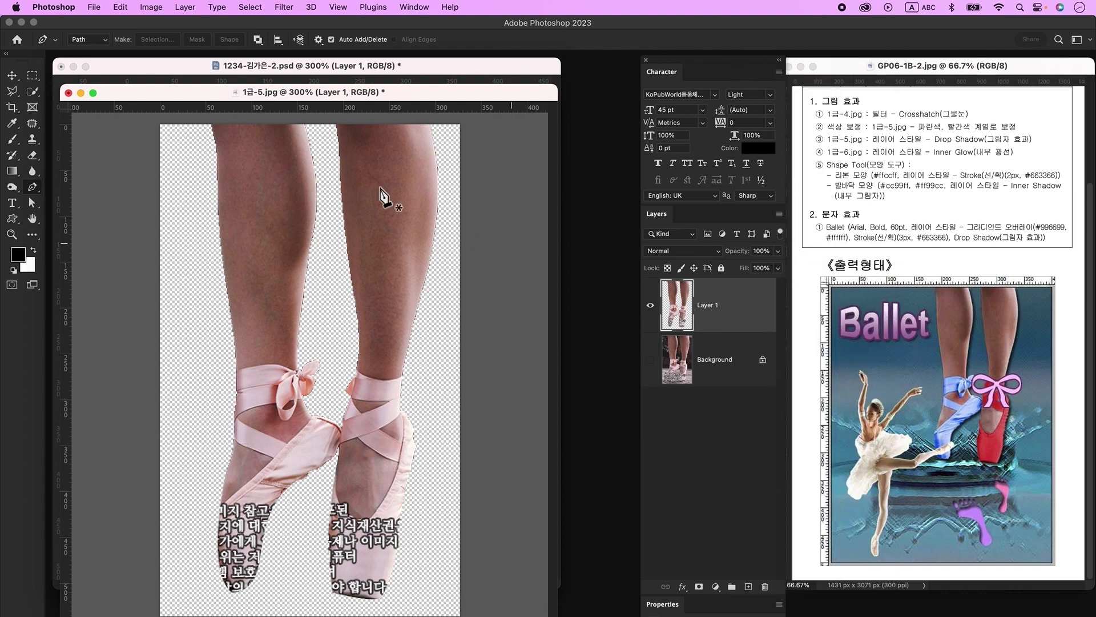
Copy the merged legs into the Ballet composition and scale them down so the toes stand on the water crown, right of centre
key("v")
left_click_drag(251, 102, 463, 308)
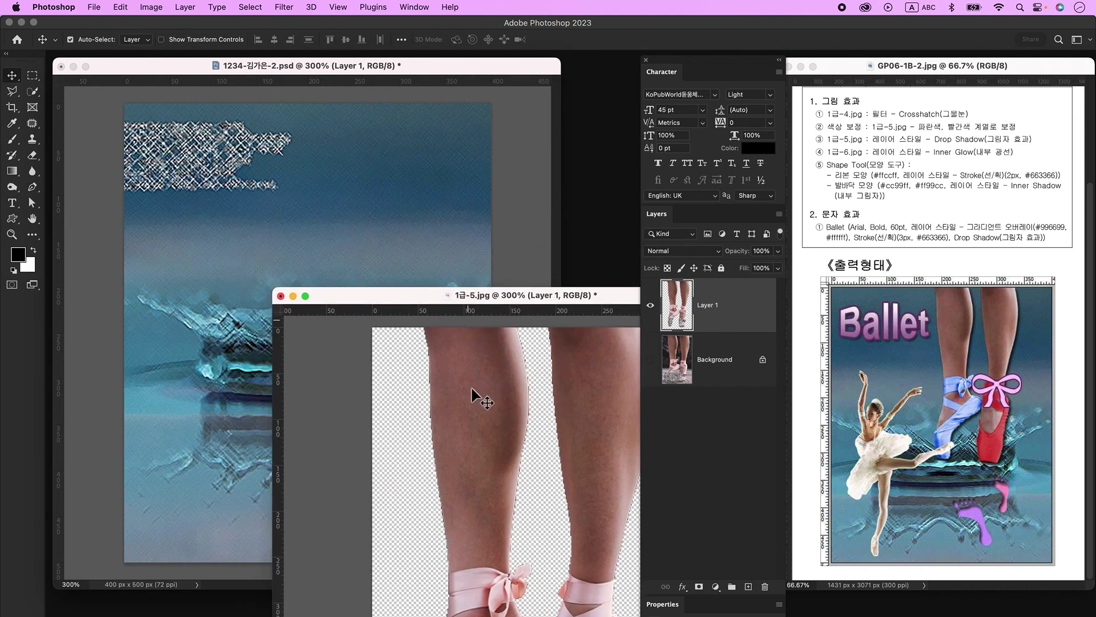
left_click_drag(468, 358, 431, 214)
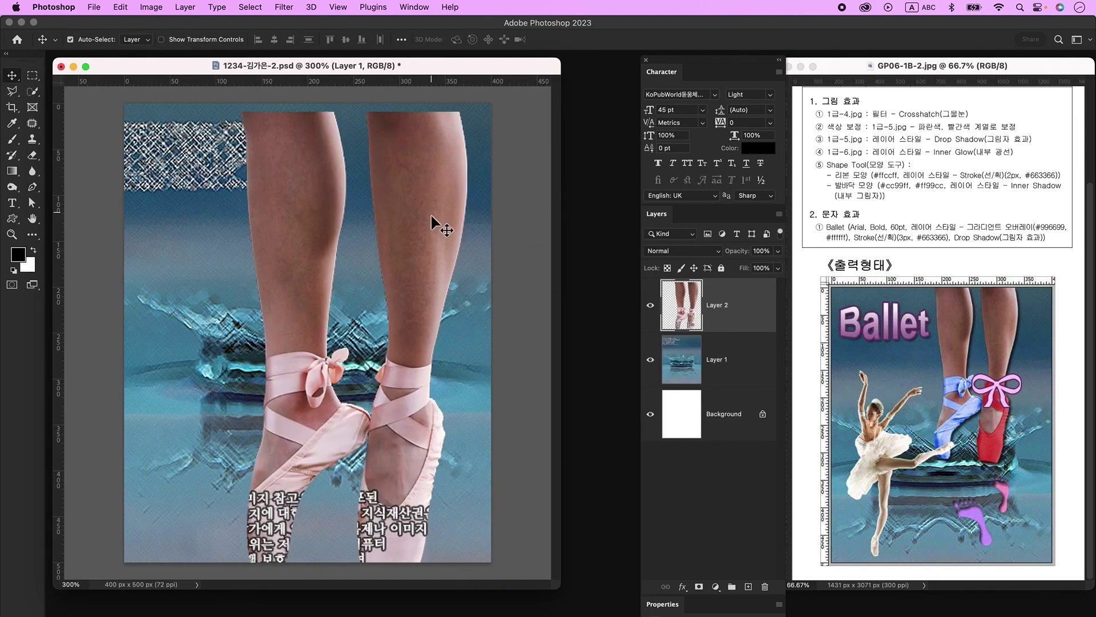
key("ctrl+t")
mouse_move(468, 349)
left_mouse_down()
mouse_move(384, 349)
mouse_move(426, 221)
left_mouse_up()
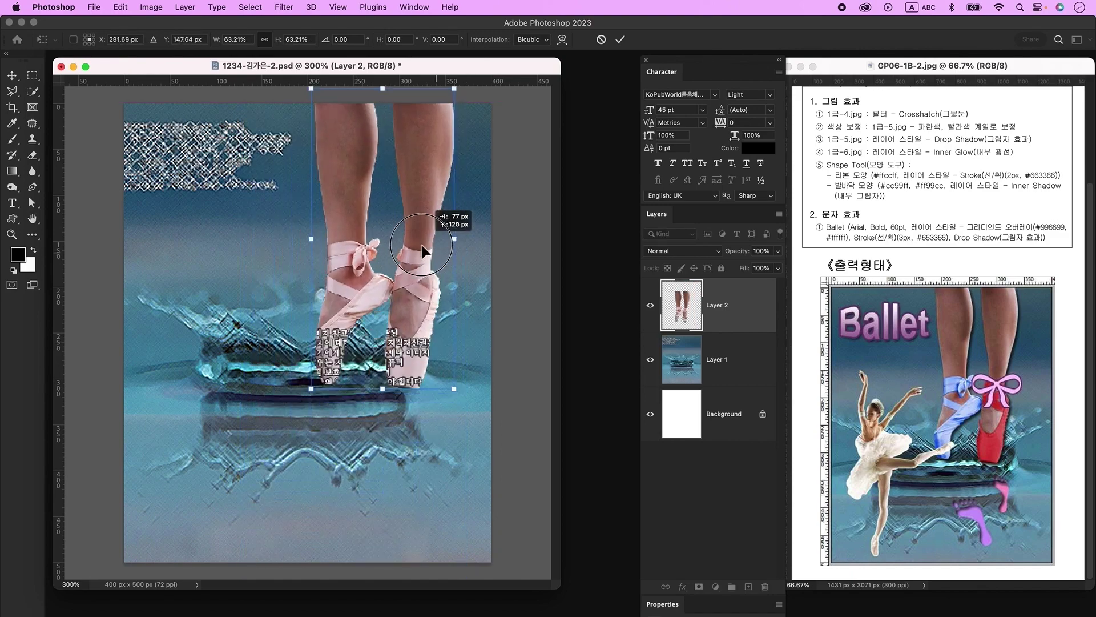
key("Return")
Select the left foot's shoe and ribbons and colorize them blue with Hue/Saturation: hue 220, saturation 61, lightness -7
key("w")
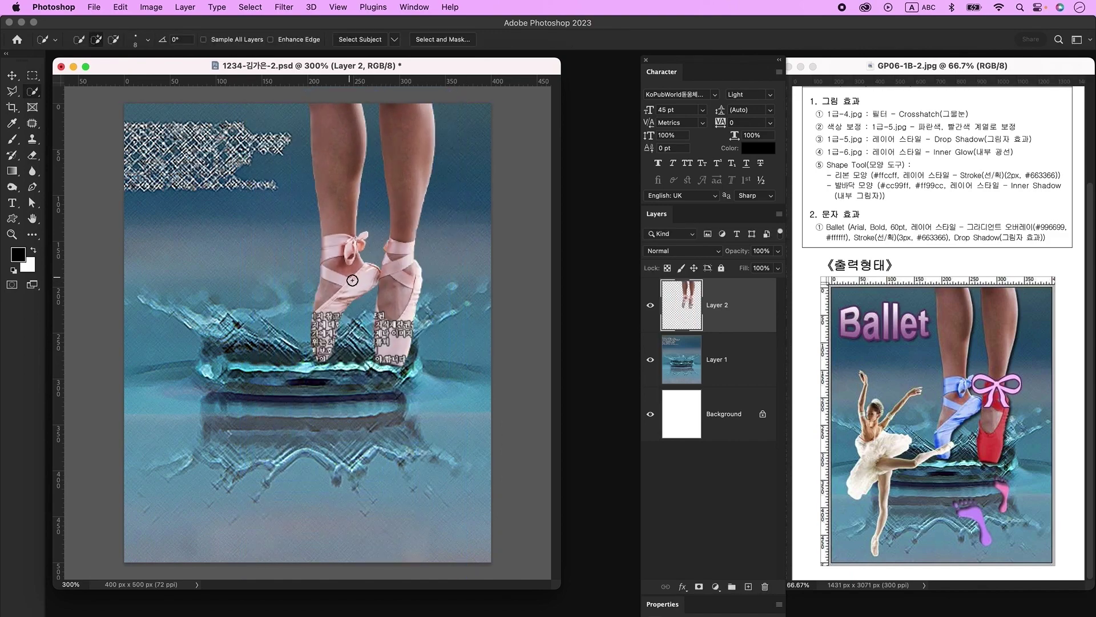
mouse_move(347, 247)
left_mouse_down()
mouse_move(372, 243)
mouse_move(354, 260)
left_mouse_up()
key("alt")
mouse_move(356, 229)
left_mouse_down()
mouse_move(343, 315)
mouse_move(317, 336)
mouse_move(317, 357)
mouse_move(323, 273)
mouse_move(340, 282)
mouse_move(349, 261)
mouse_move(398, 313)
mouse_move(383, 360)
mouse_move(415, 283)
mouse_move(339, 363)
left_mouse_up()
key("super+u")
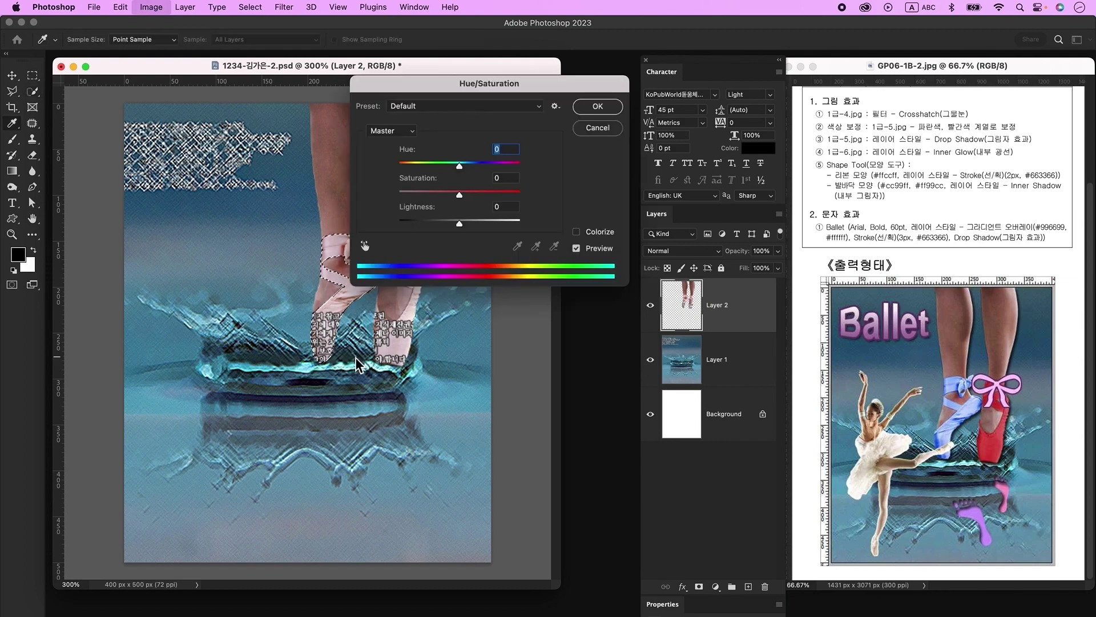
left_click_drag(440, 92, 504, 88)
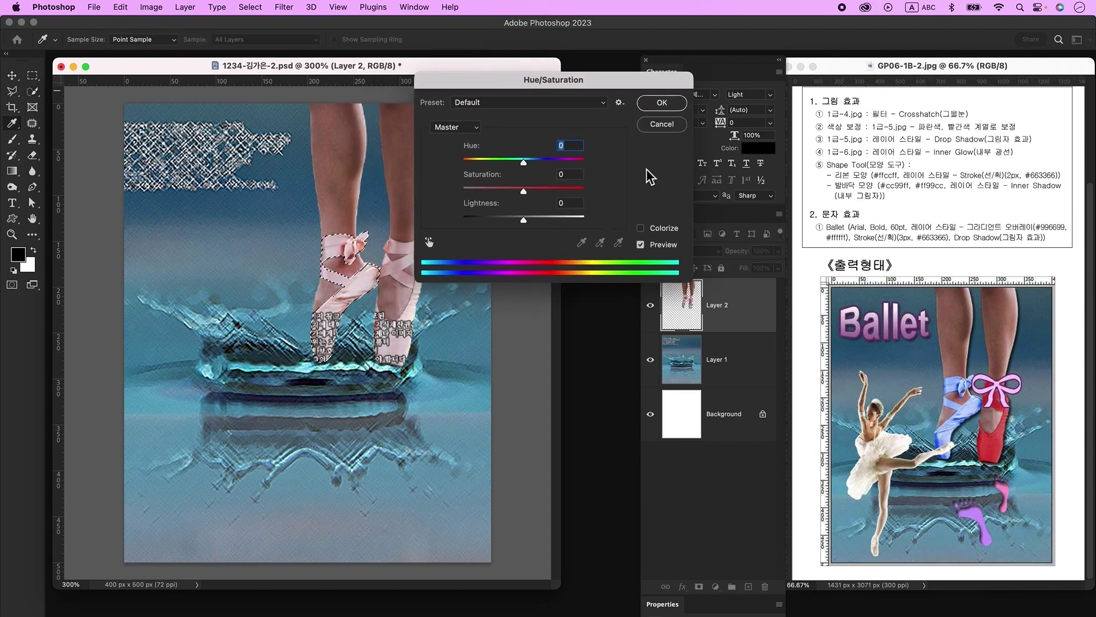
left_click(664, 229)
left_click_drag(462, 162, 538, 163)
left_click_drag(493, 191, 537, 191)
left_click_drag(542, 163, 537, 163)
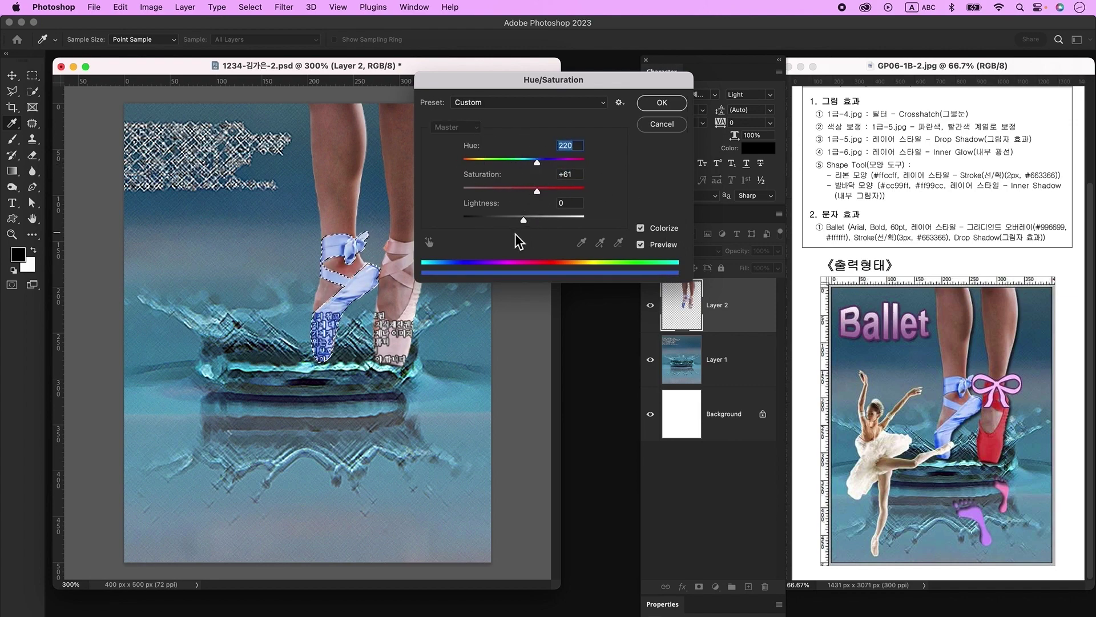
left_click_drag(524, 224, 520, 223)
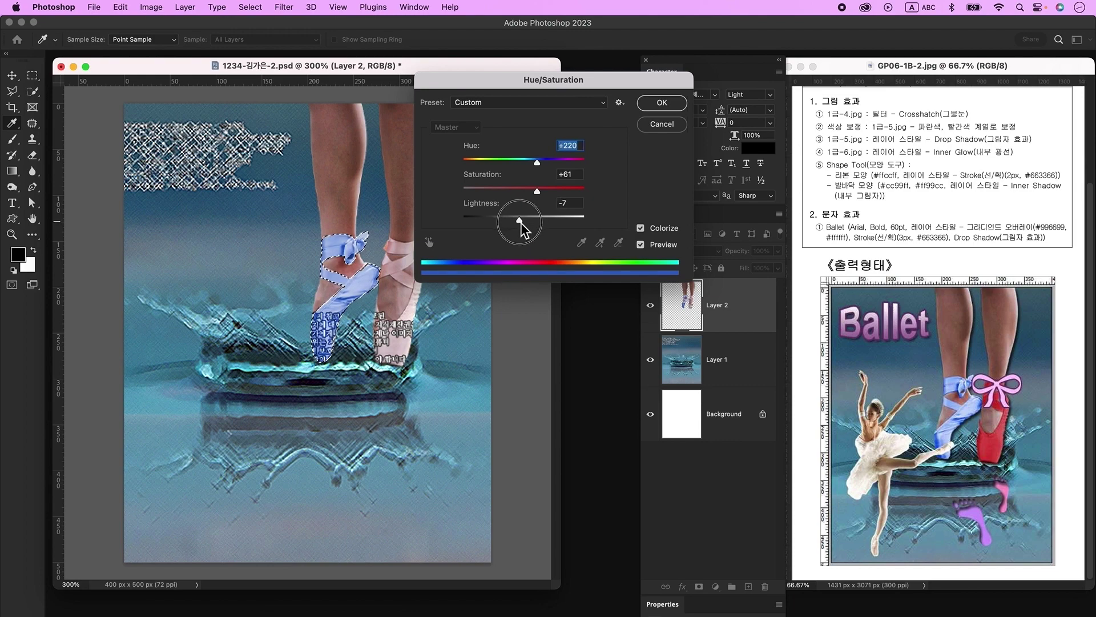
left_click(661, 103)
key("ctrl+d")
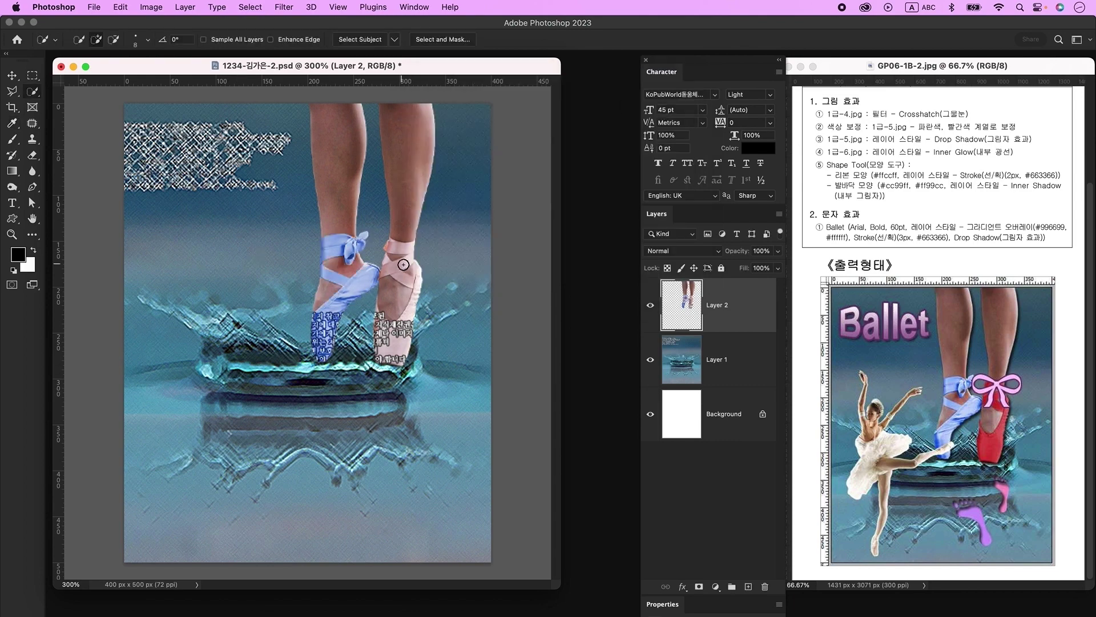
Select the right foot's shoe and ribbons and colorize them red with Hue/Saturation: hue 0, saturation 65, lightness -12
left_click_drag(394, 246, 424, 247)
mouse_move(395, 271)
left_mouse_down()
mouse_move(414, 268)
mouse_move(420, 303)
mouse_move(403, 331)
mouse_move(406, 263)
mouse_move(400, 293)
mouse_move(421, 302)
mouse_move(394, 315)
mouse_move(407, 274)
left_mouse_up()
key("super+u")
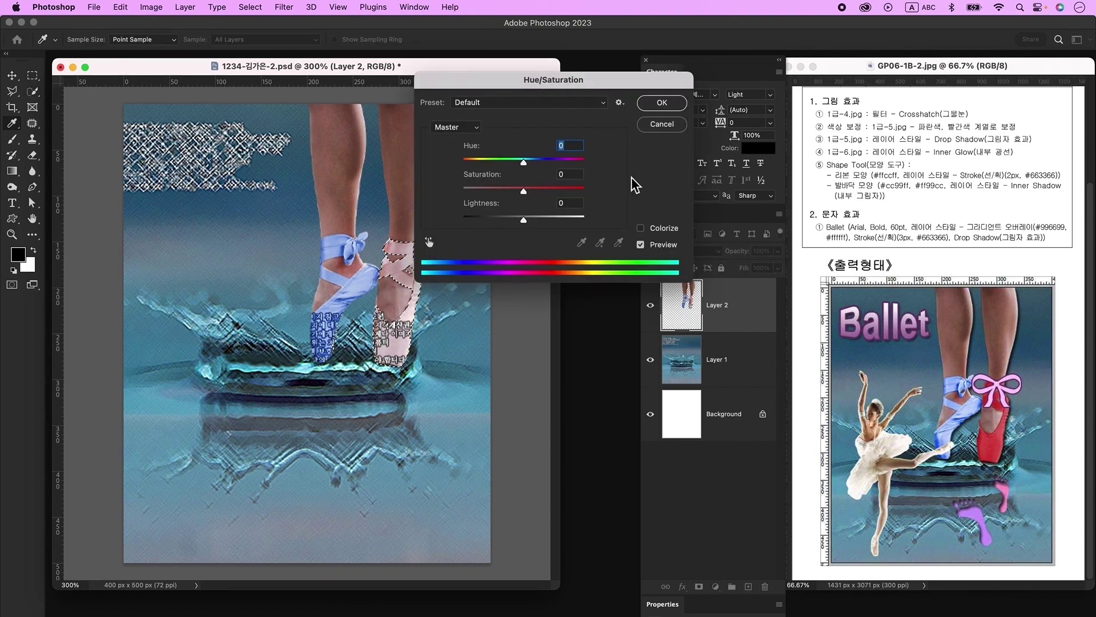
left_click(660, 231)
left_click_drag(494, 192, 514, 221)
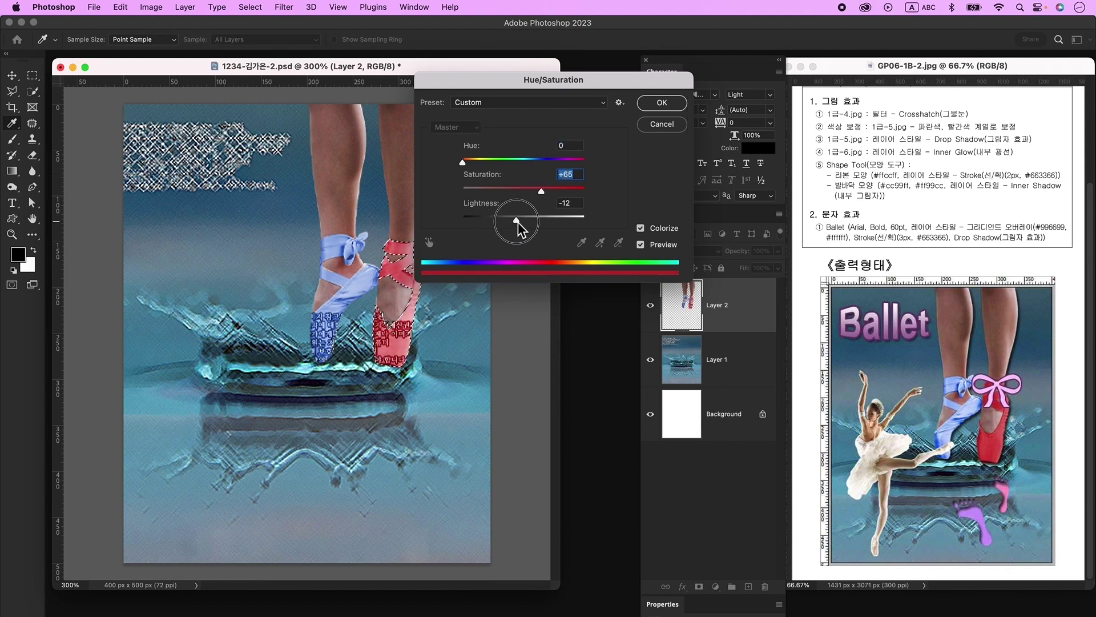
key("Return")
key("super+d")
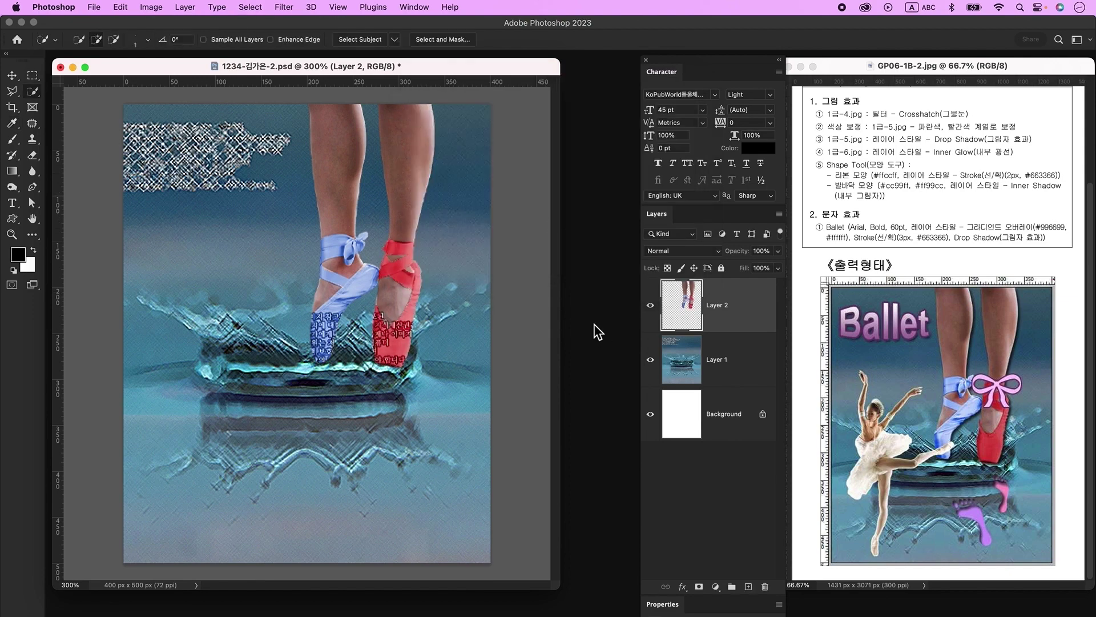
Add a Drop Shadow layer style to the legs layer
double_click(753, 309)
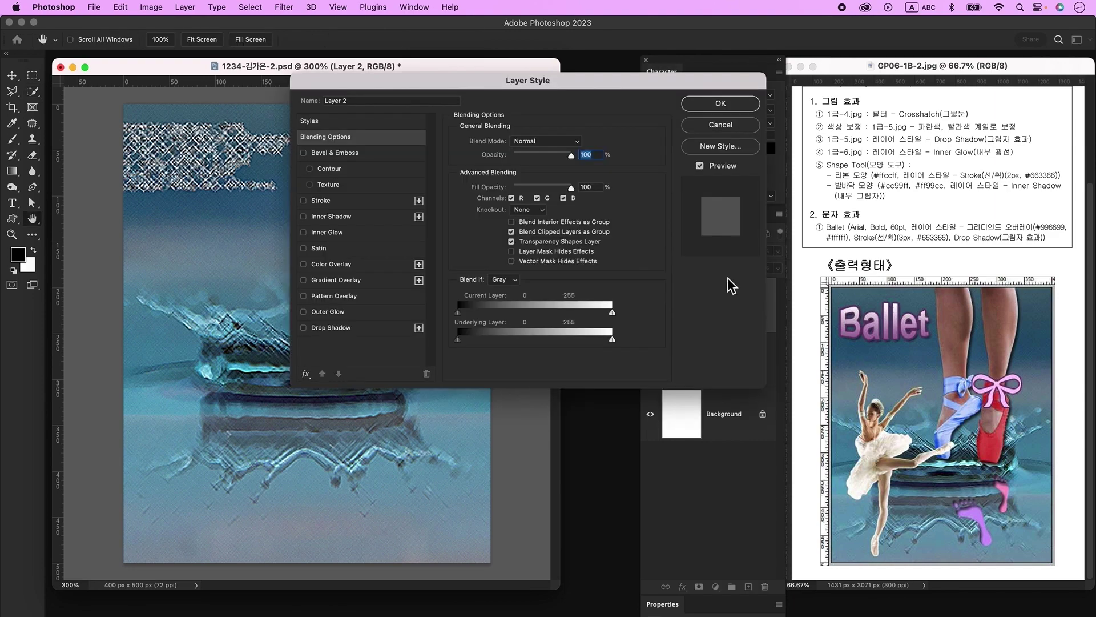
left_click(351, 328)
left_click(714, 104)
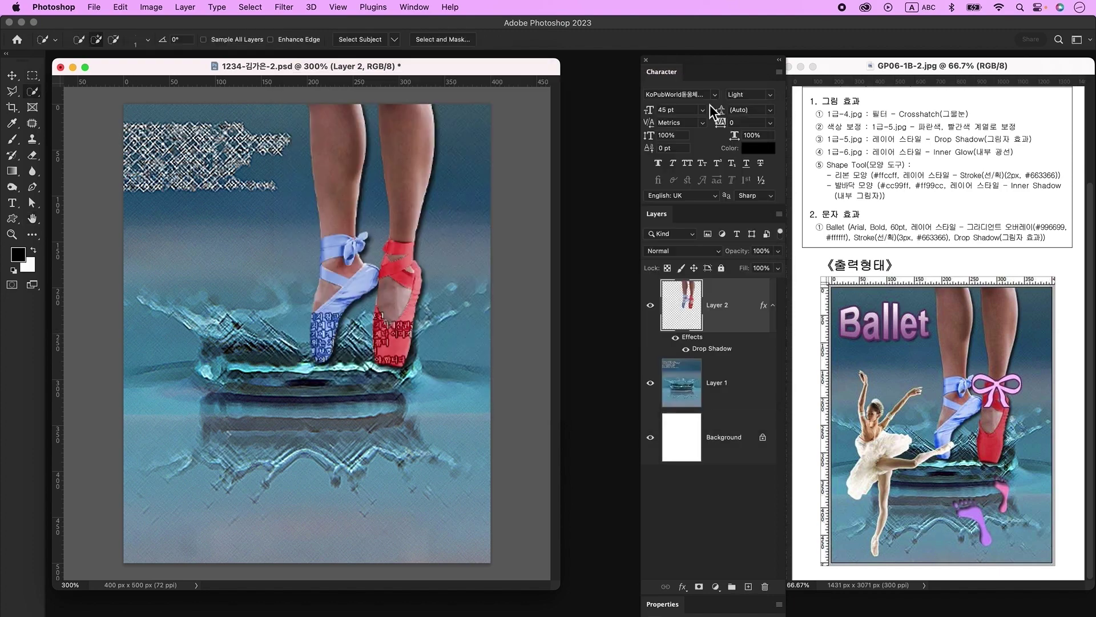
Open the source image 1급-6.jpg and unlock its background layer
key("super+o")
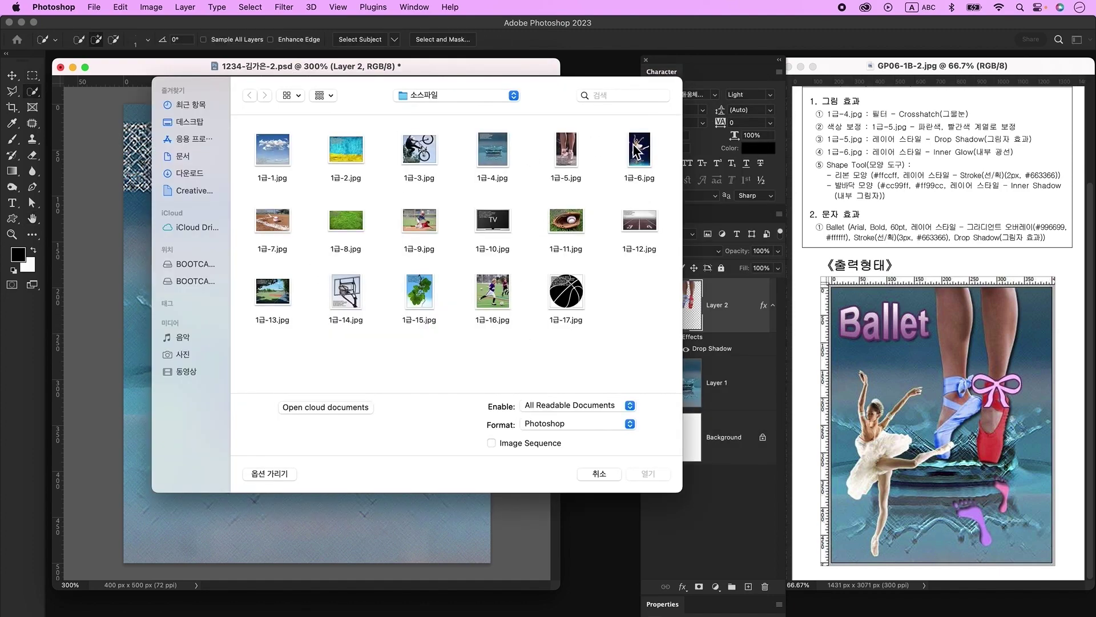
double_click(632, 153)
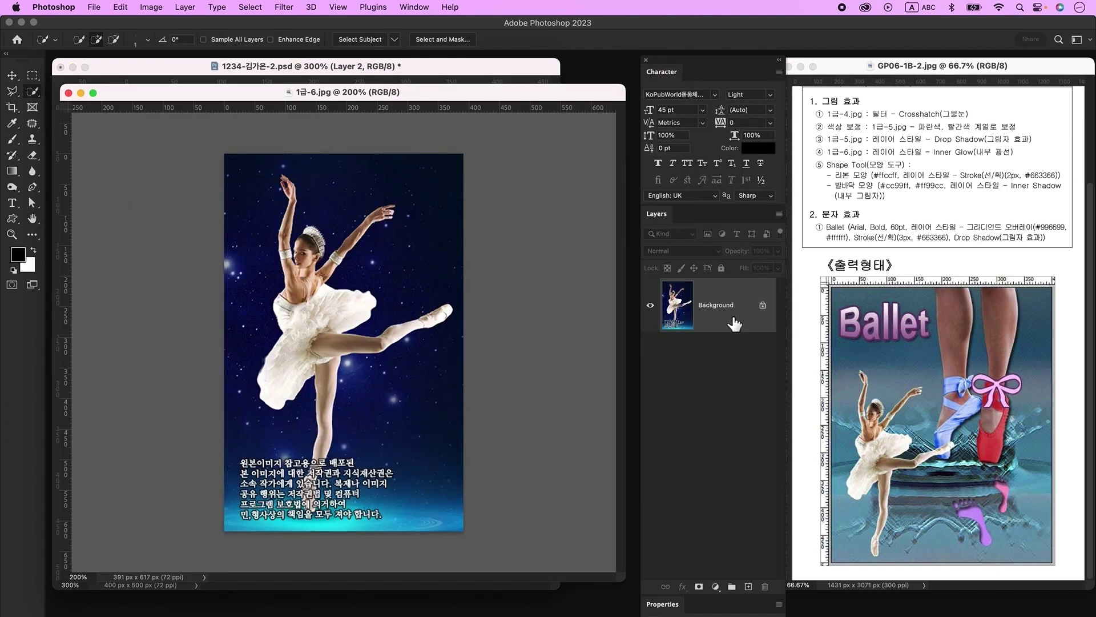
left_click(764, 308)
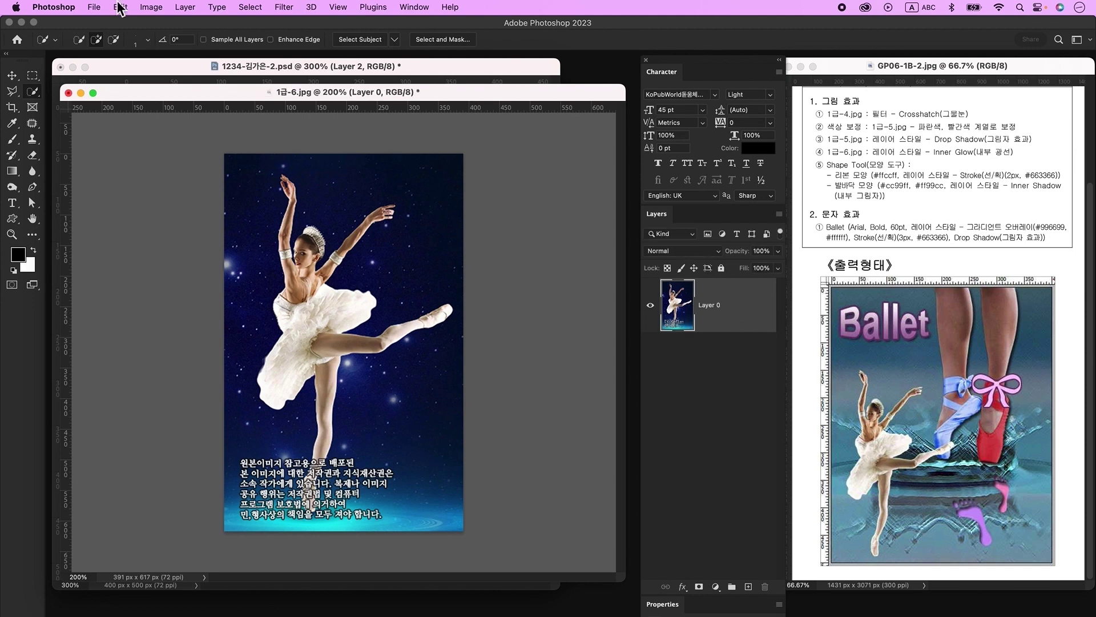
Select the dark blue backdrop around the dancer with the Magic Wand at tolerance 70
right_click(29, 93)
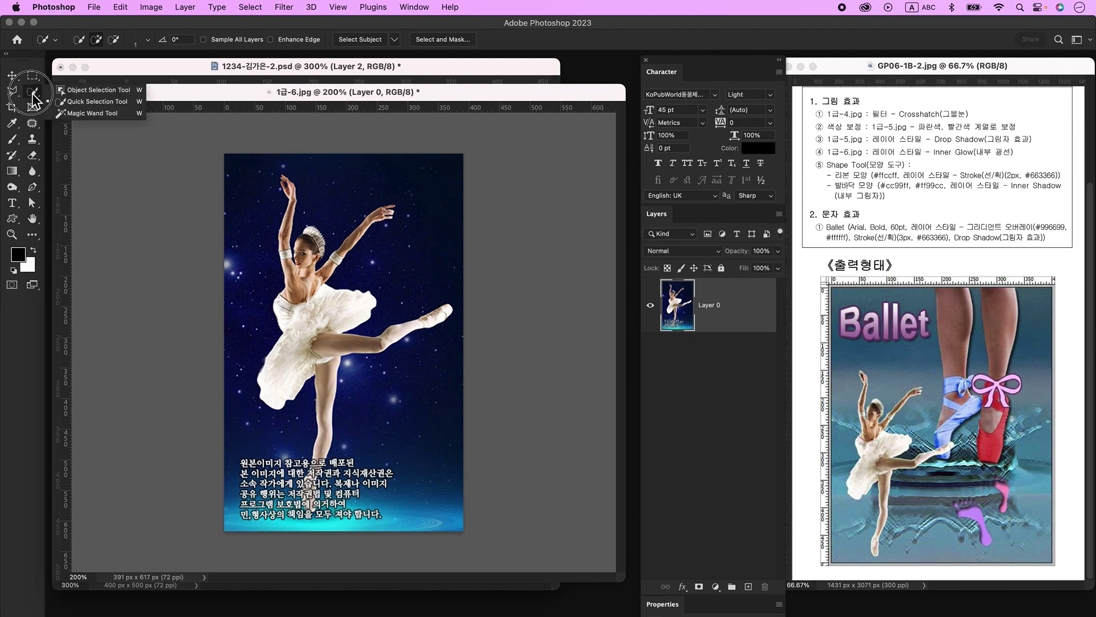
left_click(77, 114)
left_click(300, 39)
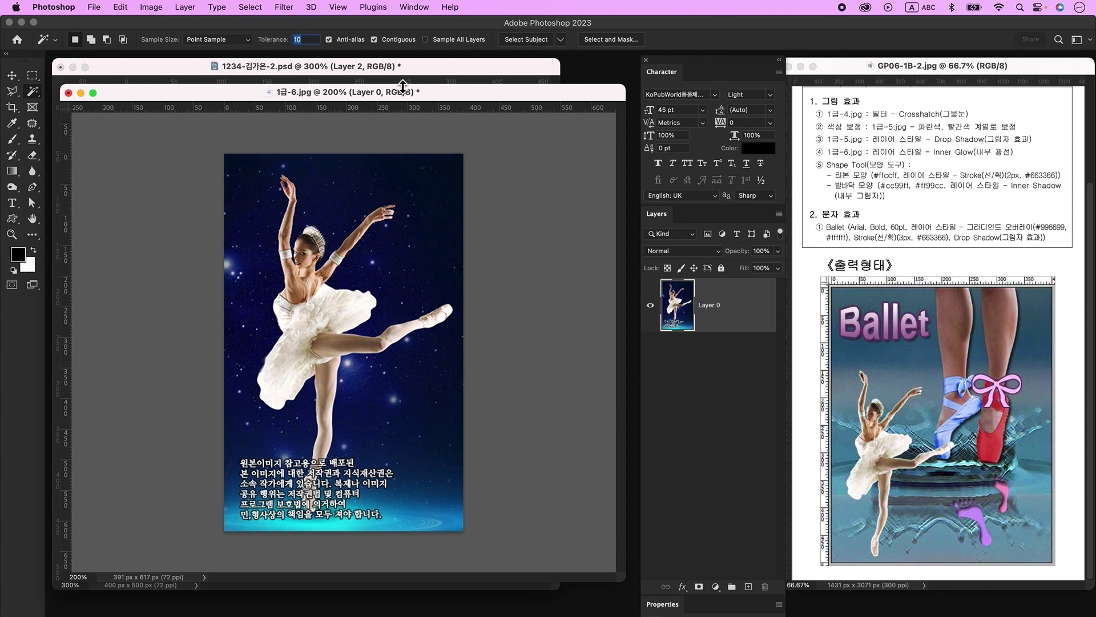
key("Return")
left_click(432, 228)
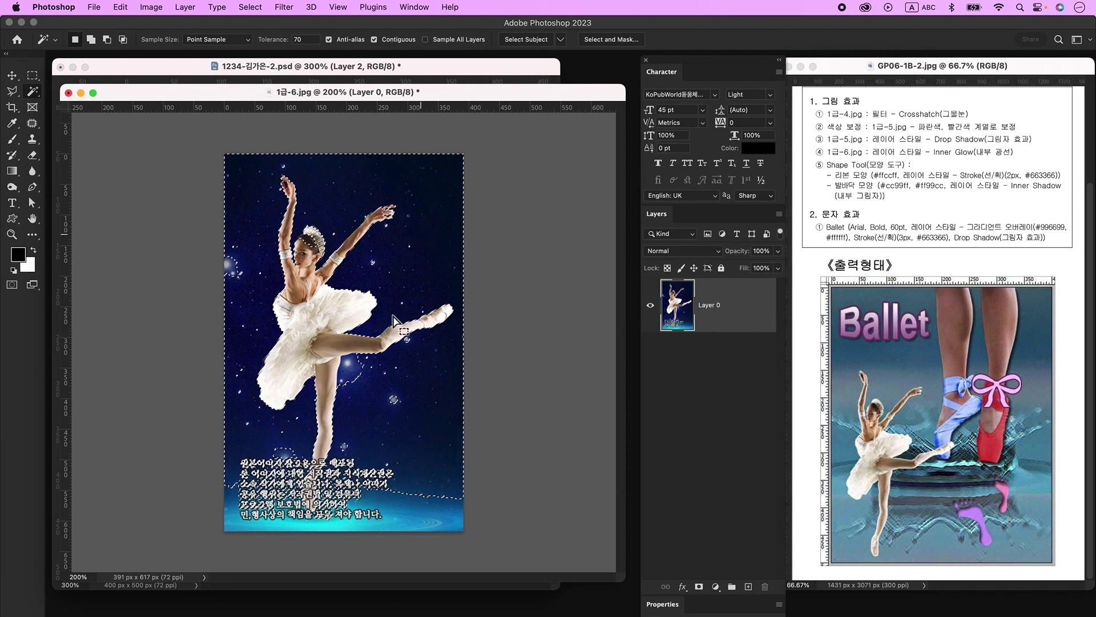
Extend the backdrop selection near the dancer's lower leg with an enlarged Quick Selection brush, delete the selected backdrop and deselect
right_click(33, 92)
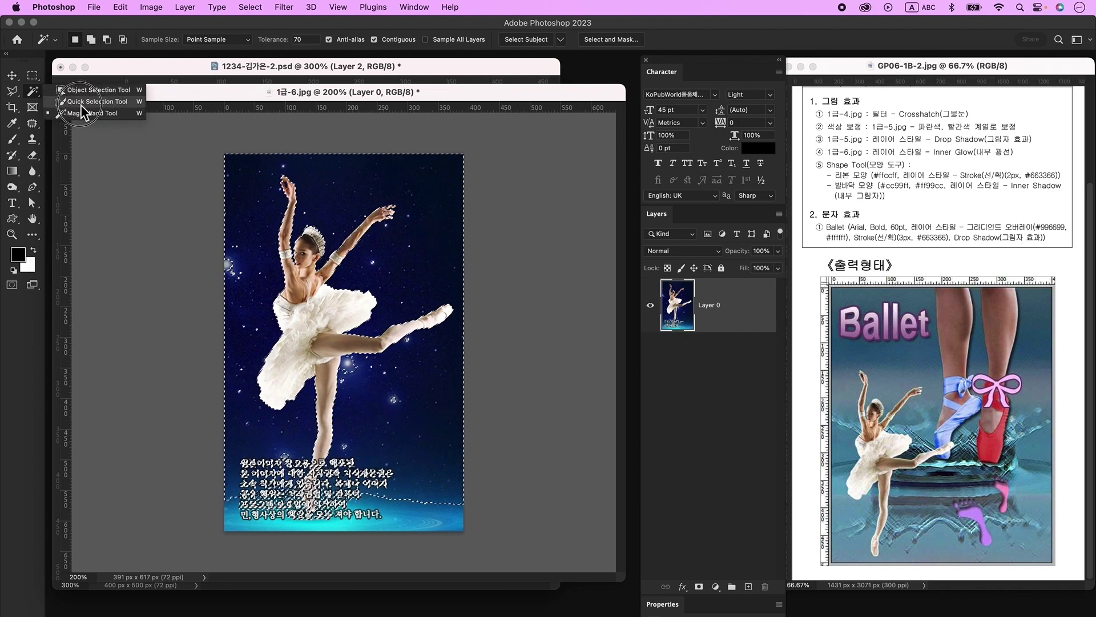
left_click(80, 104)
key("bracketright")
key("bracketright")
key("bracketright")
key("bracketright")
key("bracketright")
key("alt")
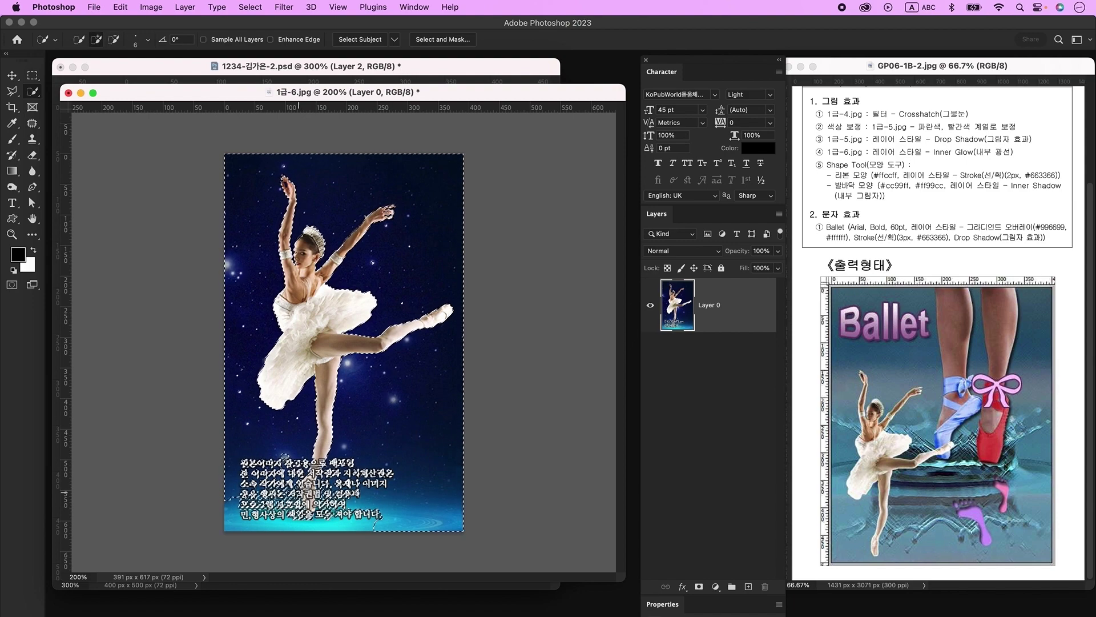
key("Delete")
key("super+d")
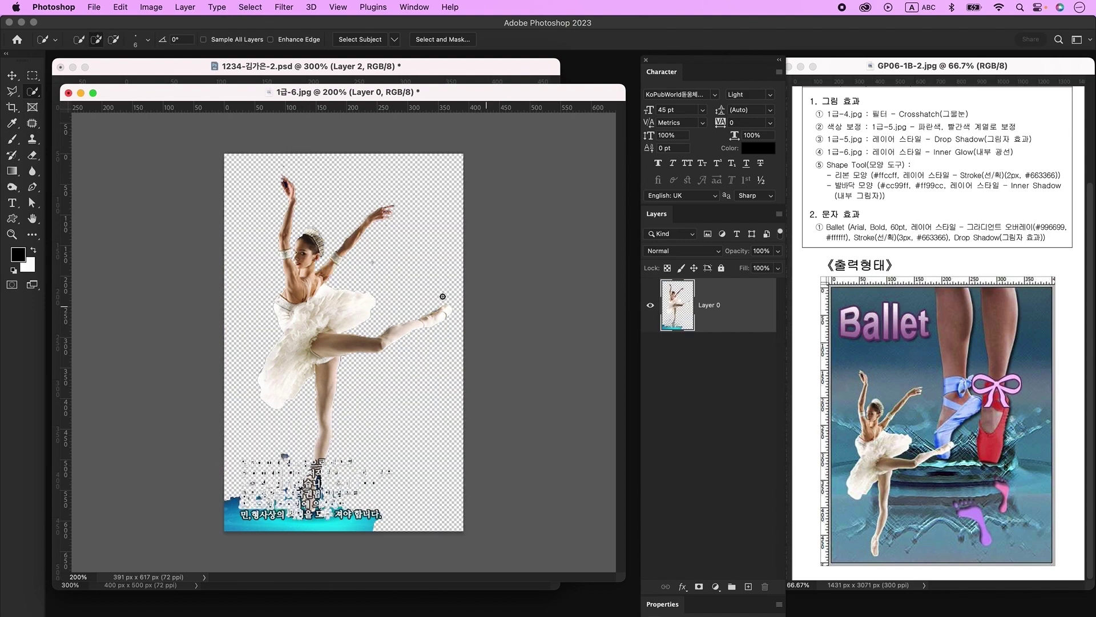
Outline the leftover text and blue water around the dancer's standing leg with the Polygonal Lasso, delete them and deselect
left_click(12, 91)
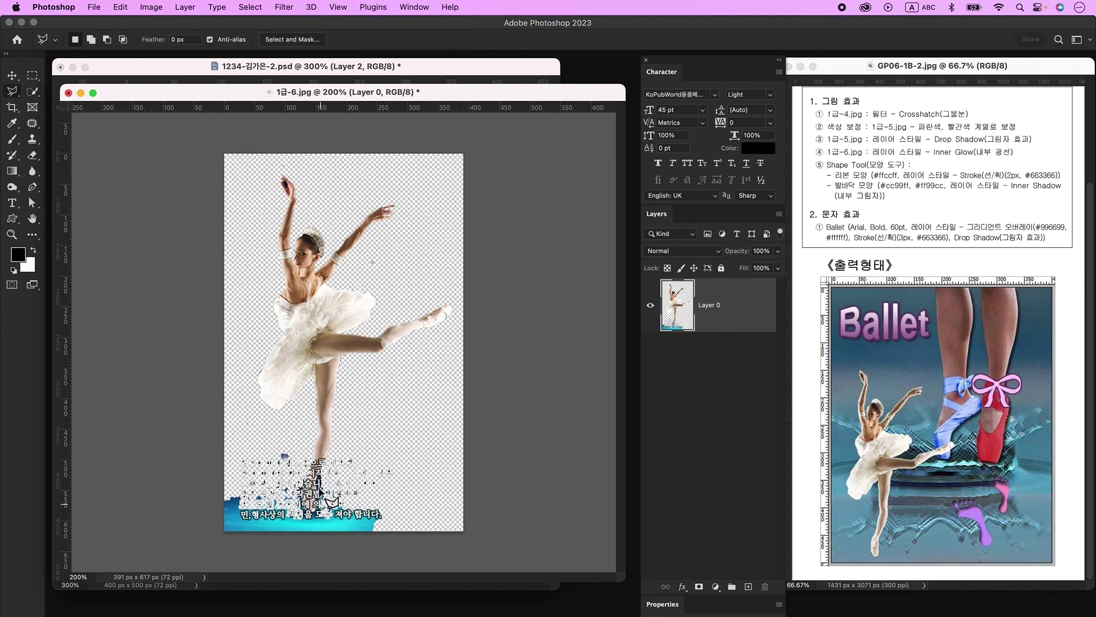
left_click(326, 463)
left_click(351, 404)
left_click(421, 416)
left_click(429, 550)
left_click(200, 558)
left_click(194, 486)
left_click(220, 442)
left_click(302, 425)
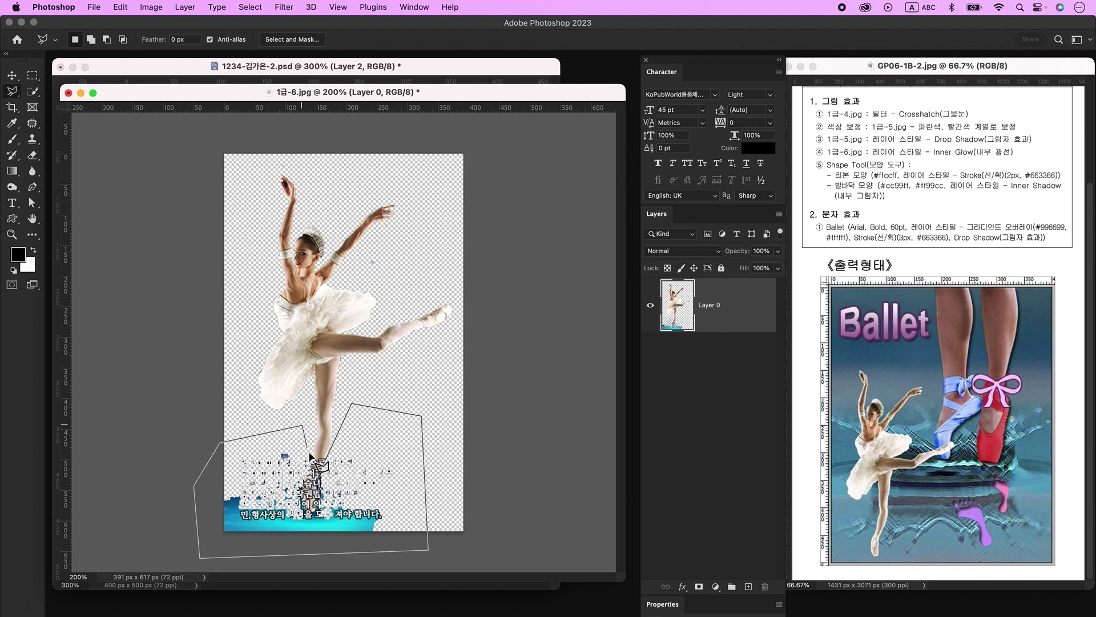
left_click(325, 463)
key("Delete")
key("super+d")
Outline the area around the dancer's arms, raised leg and standing leg with the Polygonal Lasso to clear stray backdrop remnants, and deselect
left_click(269, 317)
left_click(278, 271)
left_click(269, 234)
left_click(288, 200)
left_click(270, 171)
left_click(306, 217)
left_click(386, 196)
left_click(407, 201)
left_click(359, 264)
left_click(457, 295)
left_click(364, 376)
left_click(356, 535)
left_click(554, 537)
double_click(289, 559)
key("super+d")
Copy the cut-out dancer into the Ballet composition and scale her down to stand at the lower left of the canvas
key("v")
left_click_drag(103, 93, 163, 223)
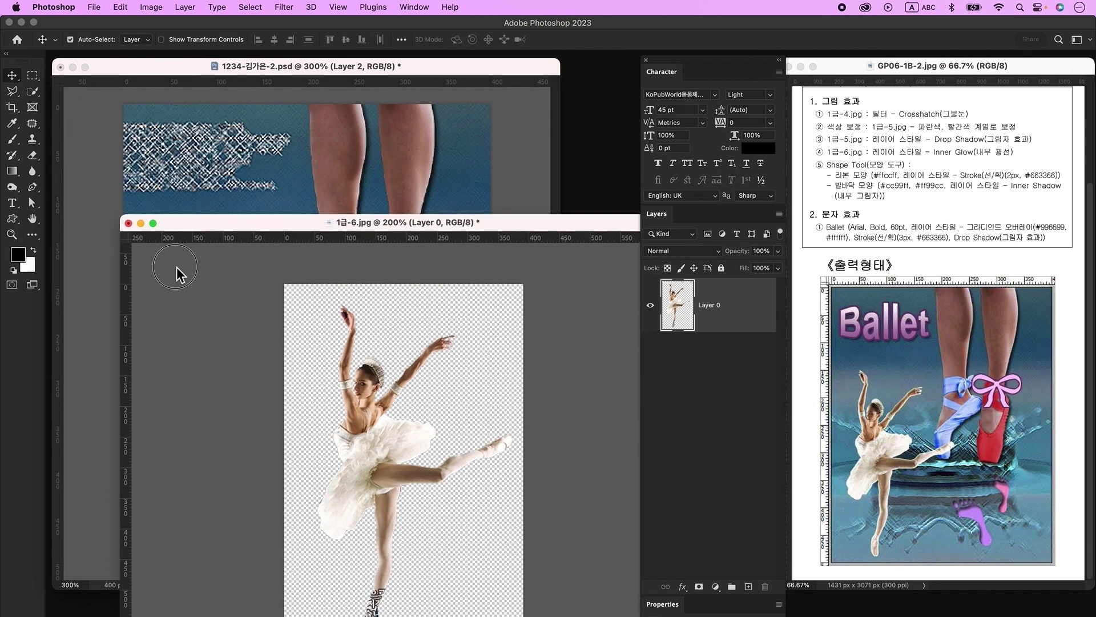
left_click_drag(371, 440, 274, 347)
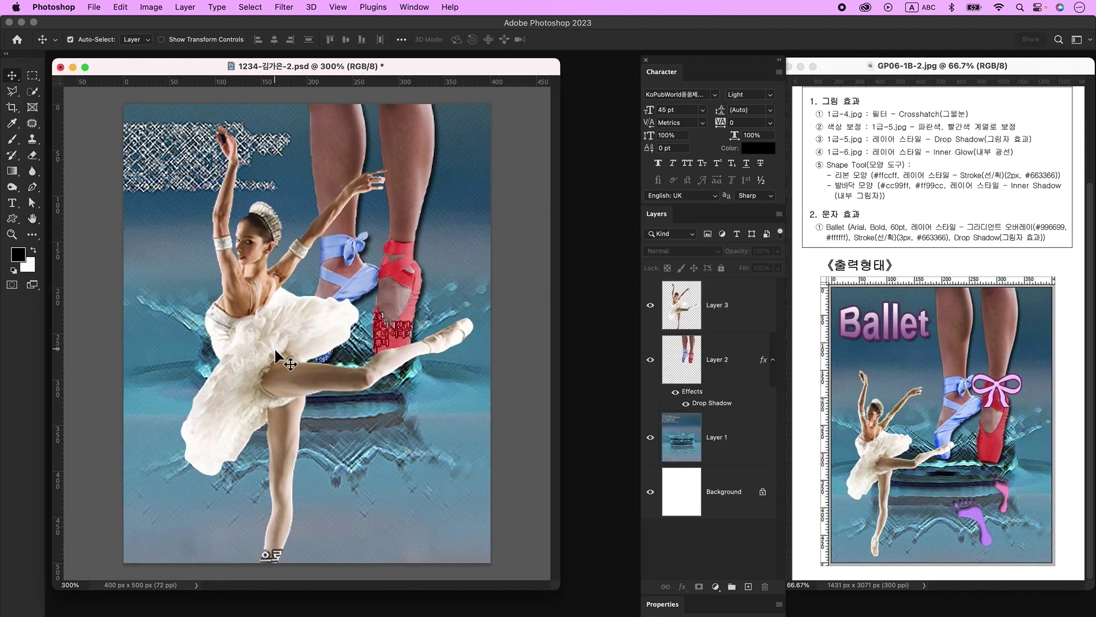
key("super+t")
left_click_drag(330, 130, 324, 377)
left_click_drag(272, 443, 263, 410)
key("Return")
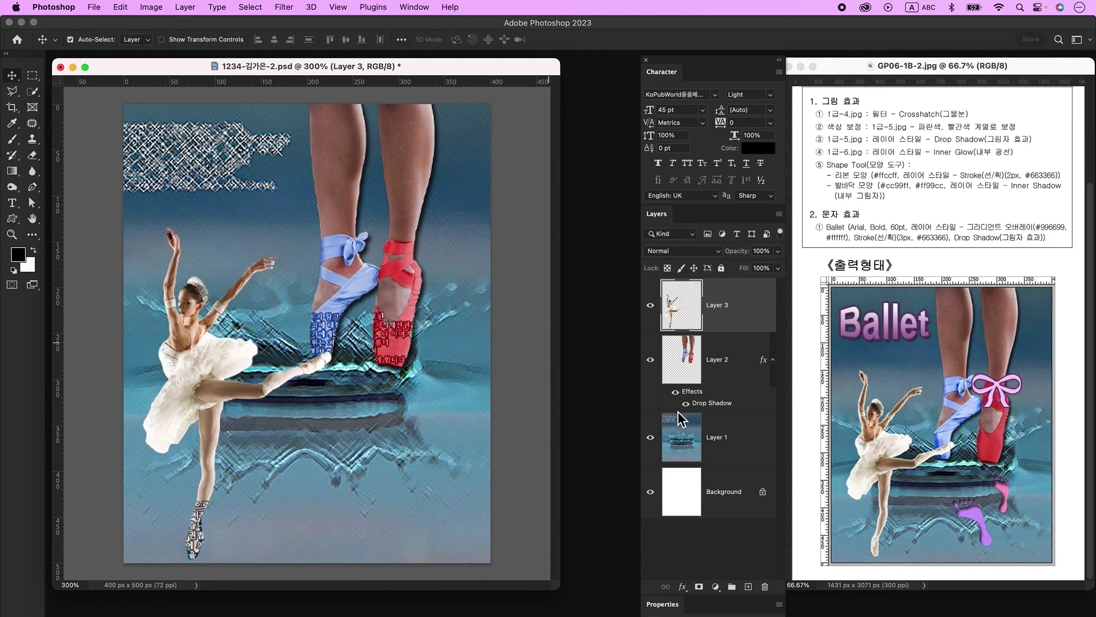
Add an Inner Glow layer style to the dancer layer
double_click(760, 309)
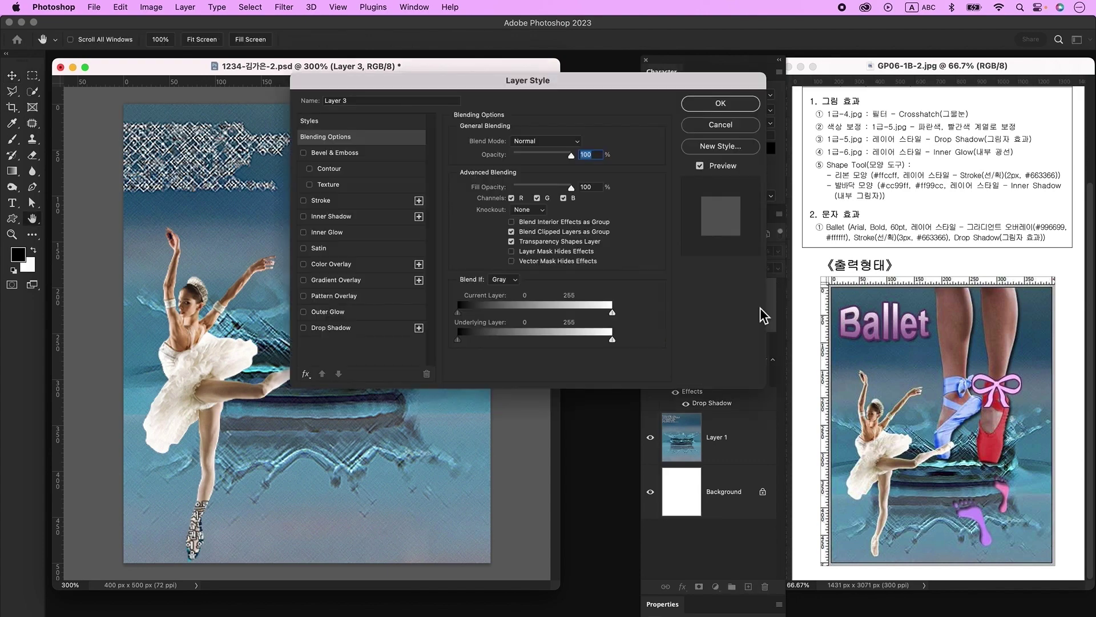
left_click(330, 233)
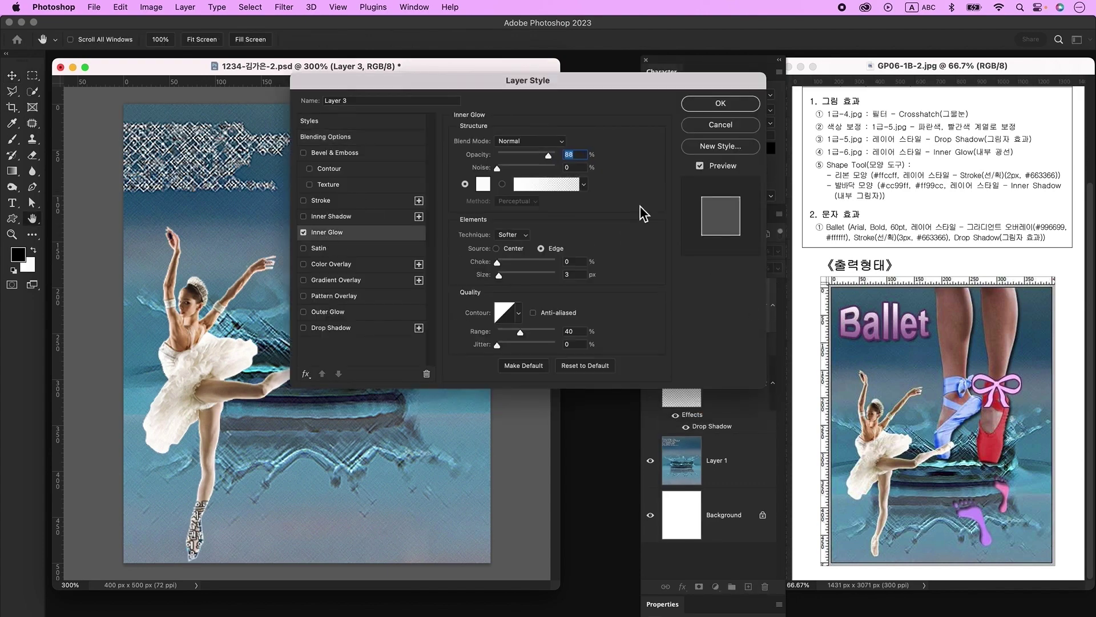
left_click(720, 106)
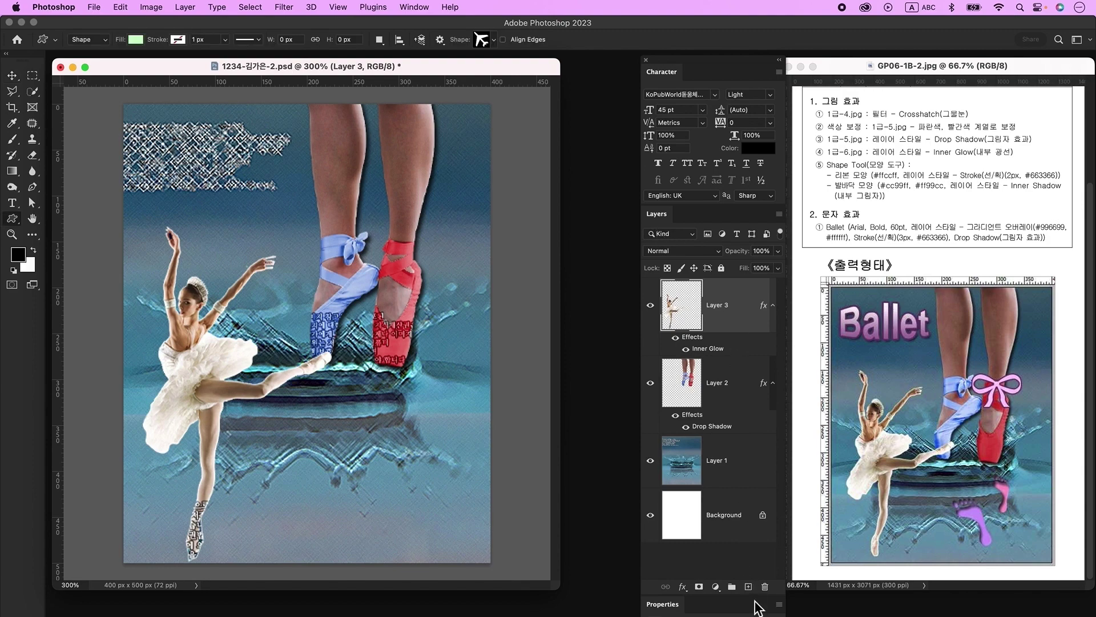
Draw an orange bow custom shape about 71 × 48 px over the red shoe's ankle ribbon on a new layer
left_click(748, 586)
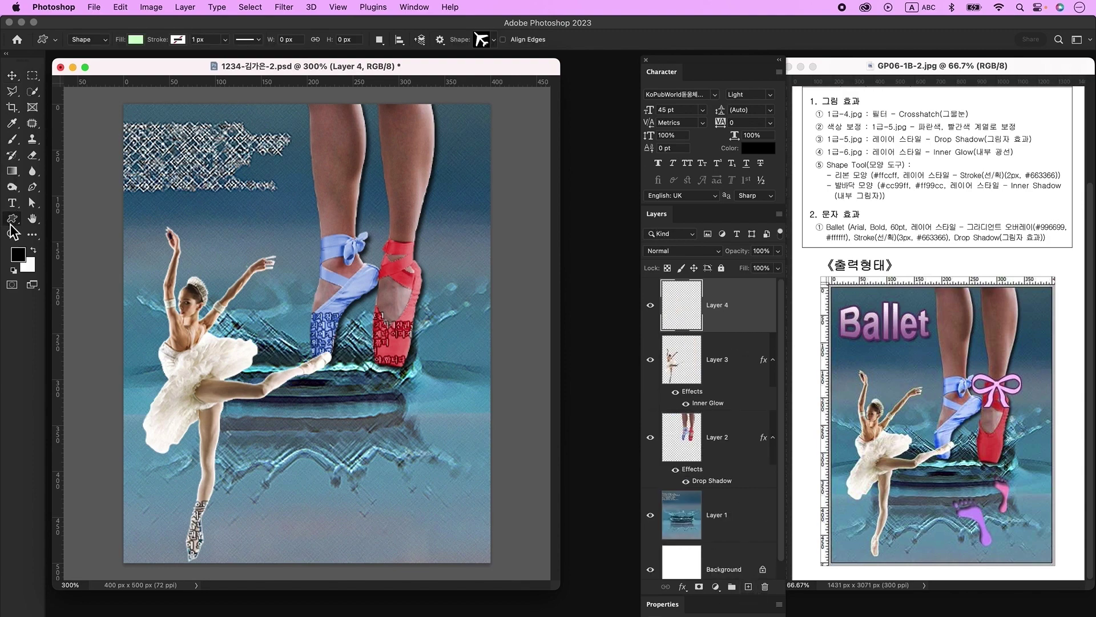
left_click(136, 39)
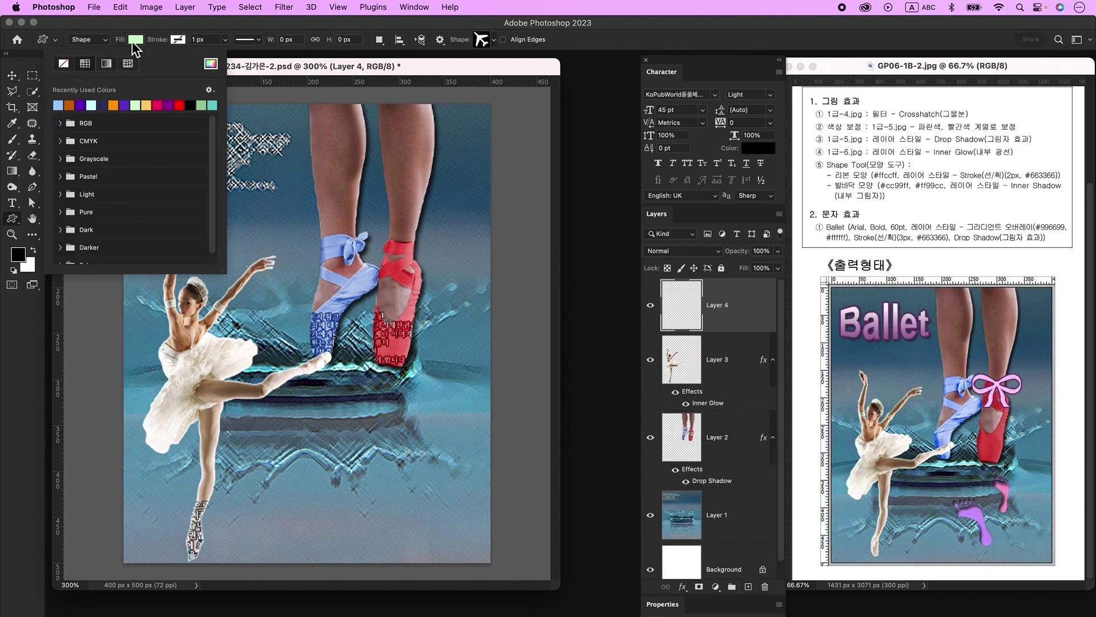
left_click(57, 105)
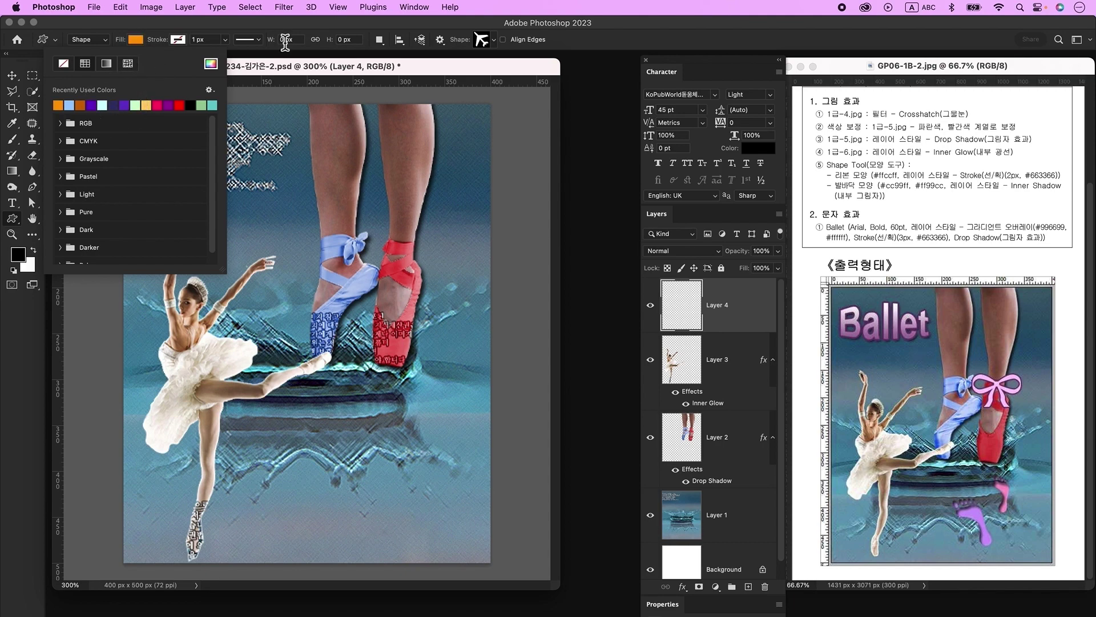
left_click(483, 40)
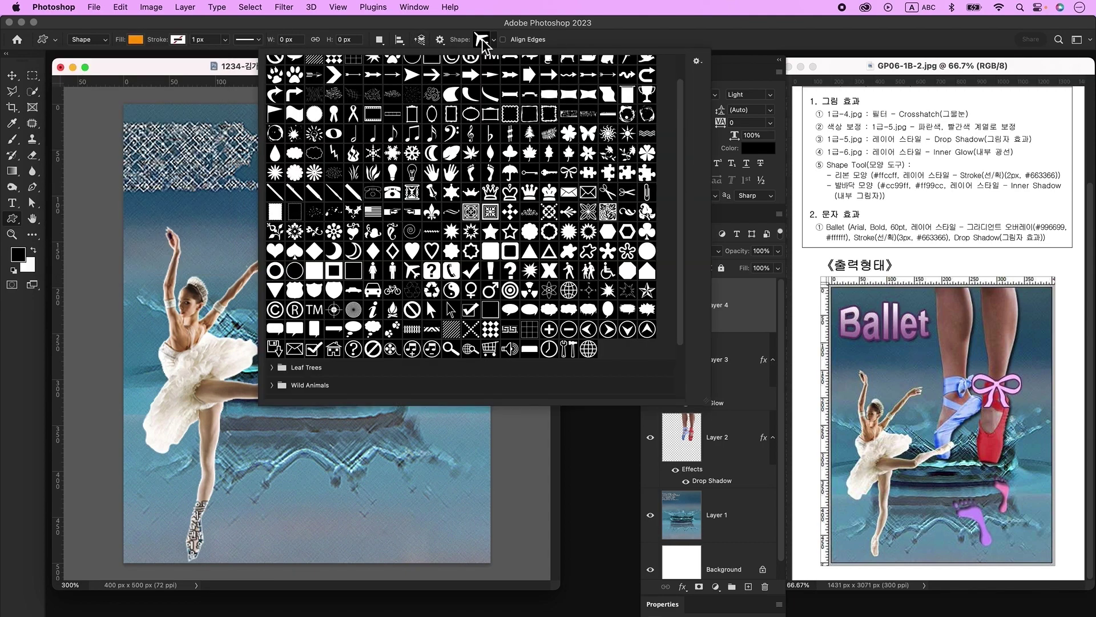
scroll(569, 189, "up", 2)
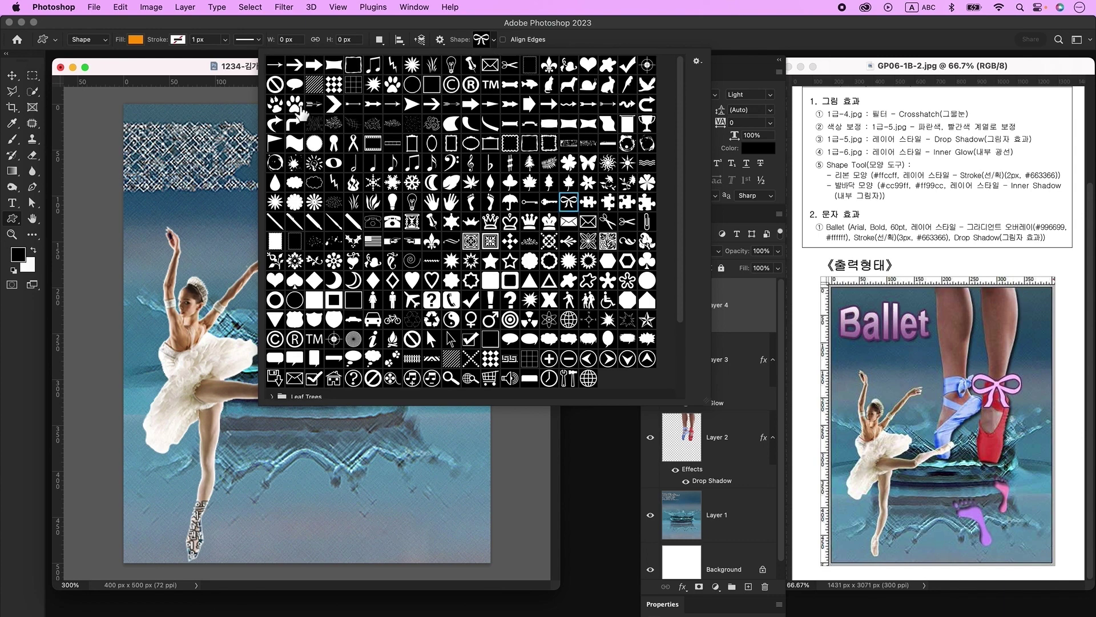
double_click(569, 201)
left_click_drag(383, 233, 443, 276)
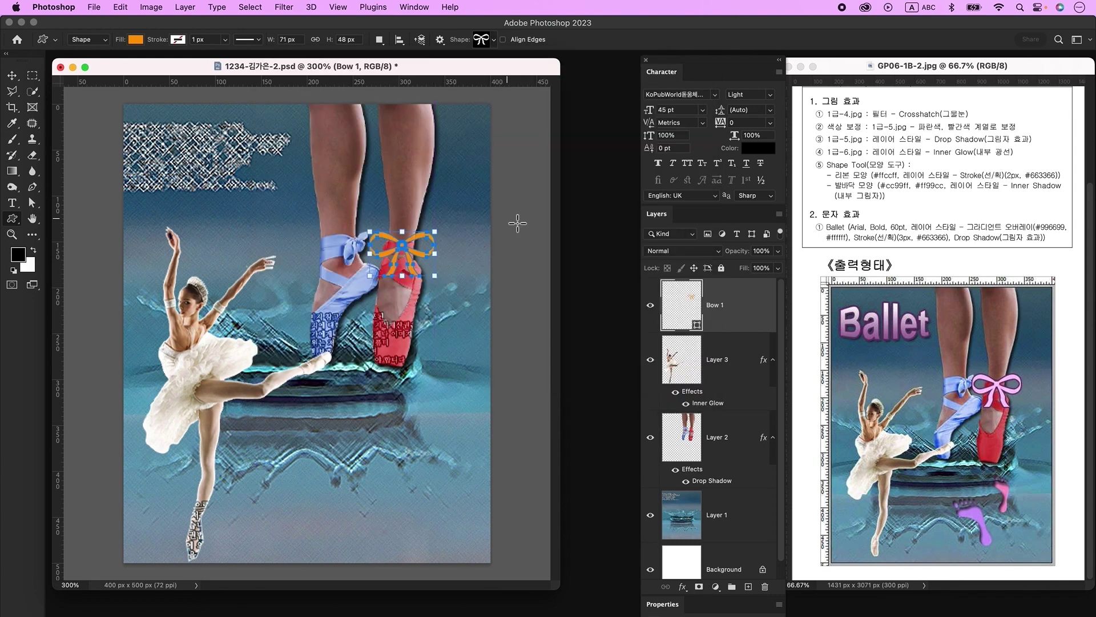
Change the bow shape's fill color to #ffccff
double_click(685, 311)
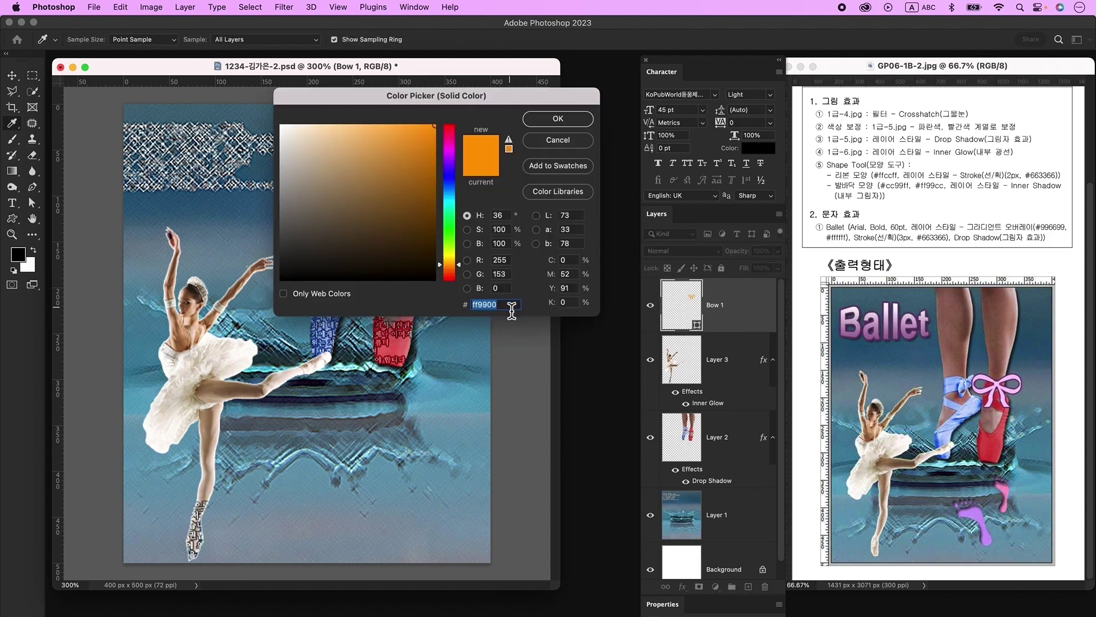
type("ffccff")
key("Return")
left_click(742, 299)
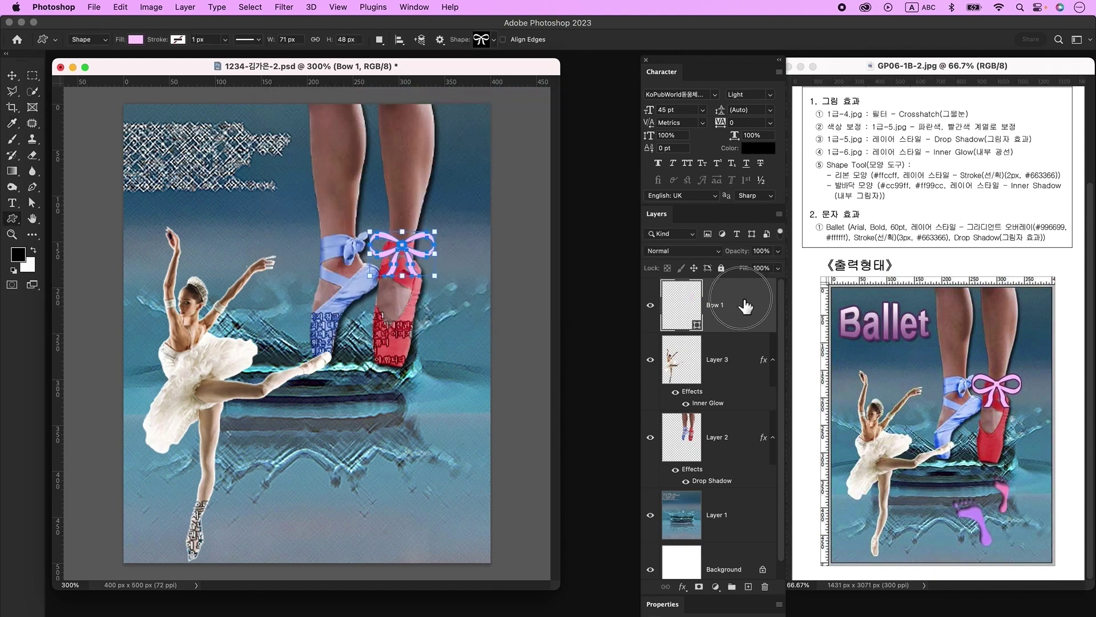
Add a 2 px Stroke layer style in #663366 to the bow shape
double_click(745, 306)
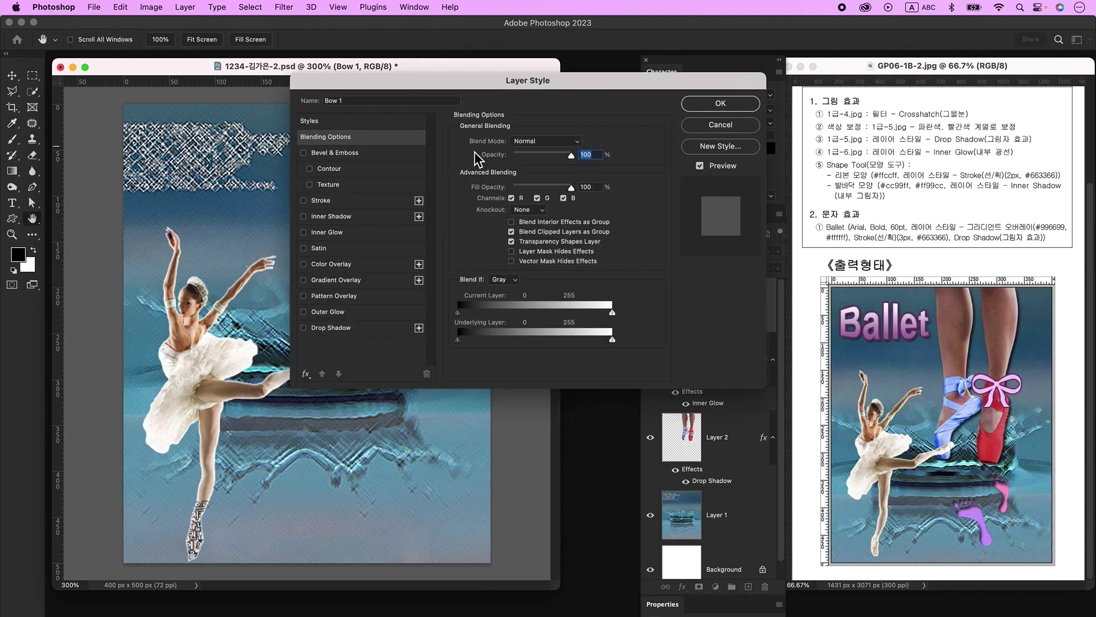
left_click(328, 201)
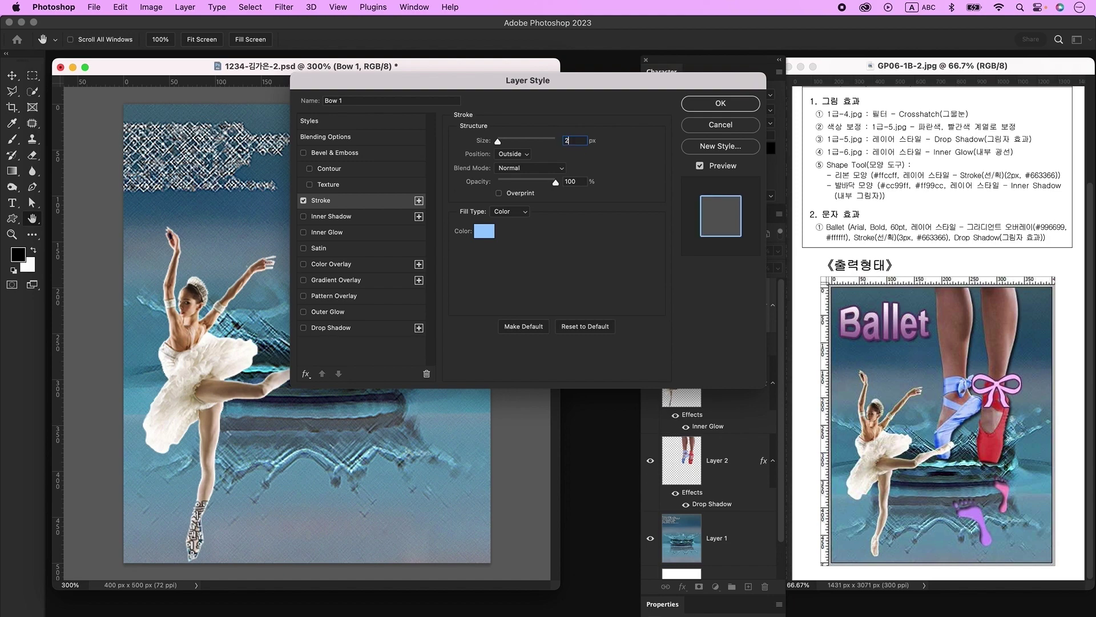
left_click(484, 232)
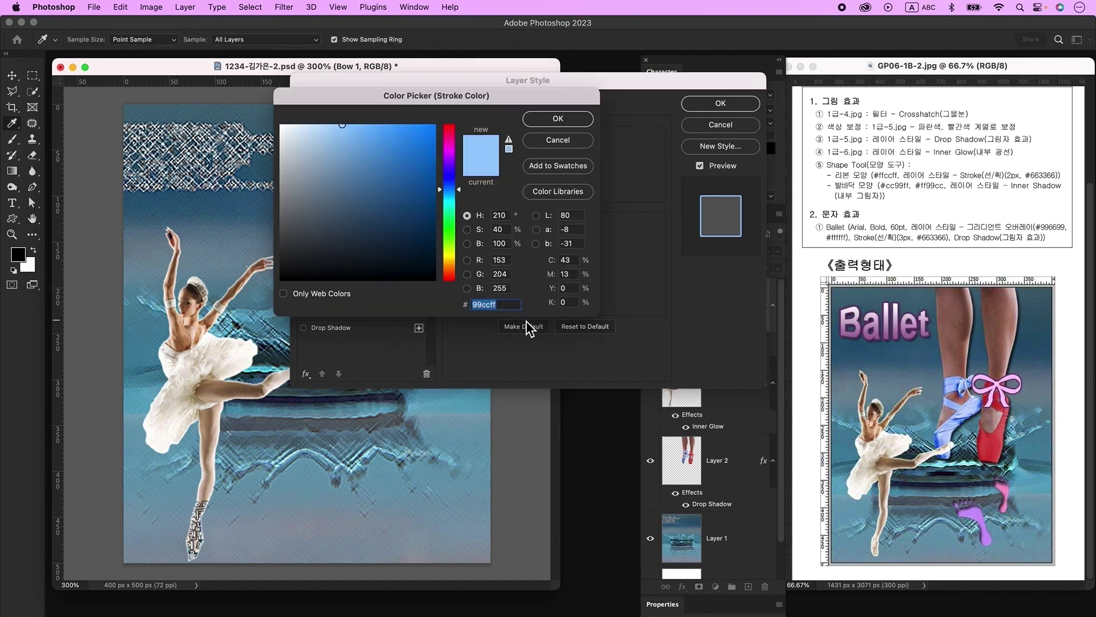
type("663366")
key("Return")
key("Return")
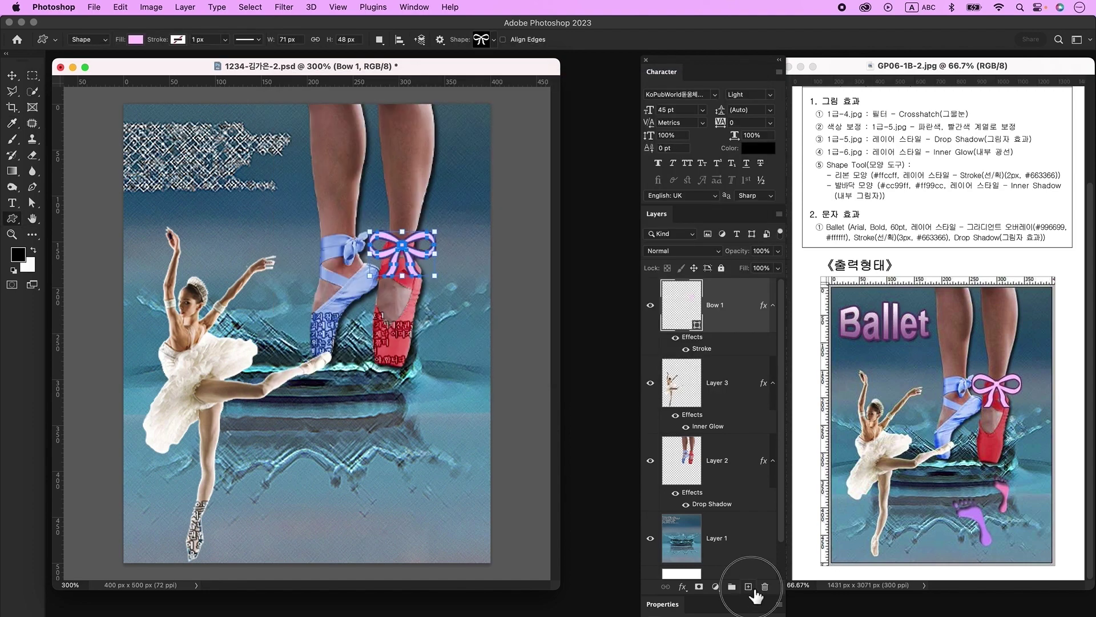
Draw a right footprint custom shape about 37 × 90 px below the water crown on a new layer
left_click(748, 586)
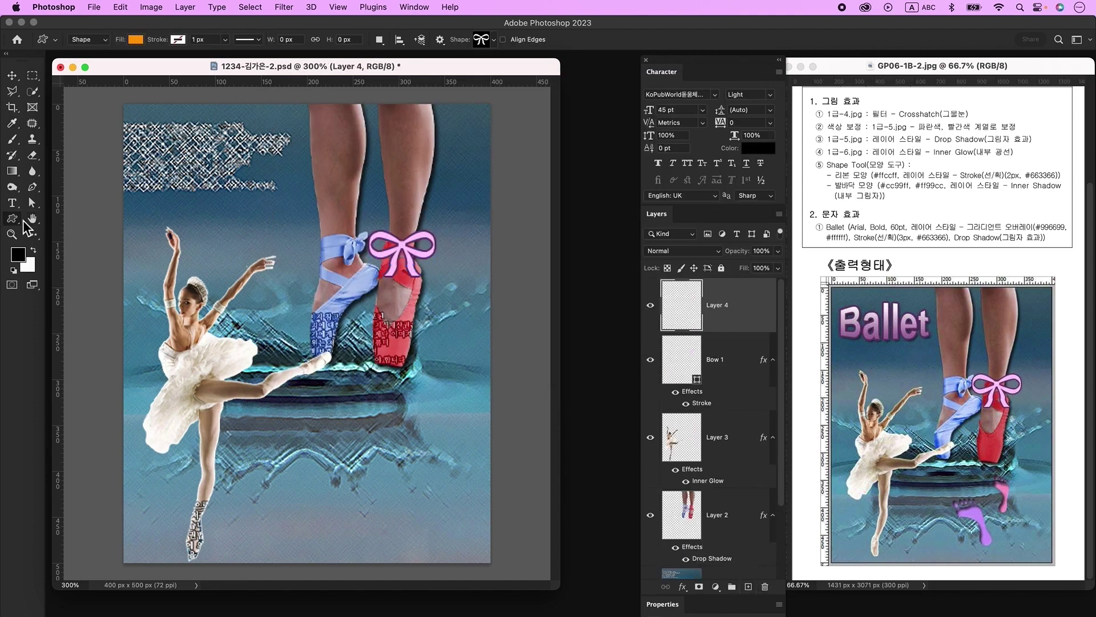
left_click(482, 41)
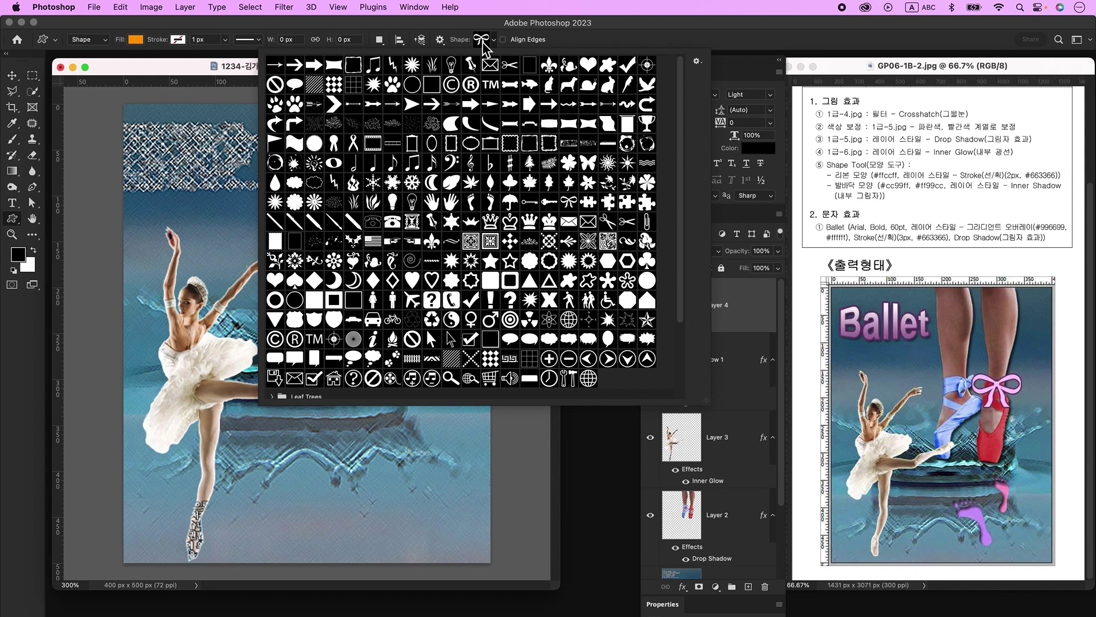
double_click(471, 201)
left_click_drag(327, 450, 370, 527)
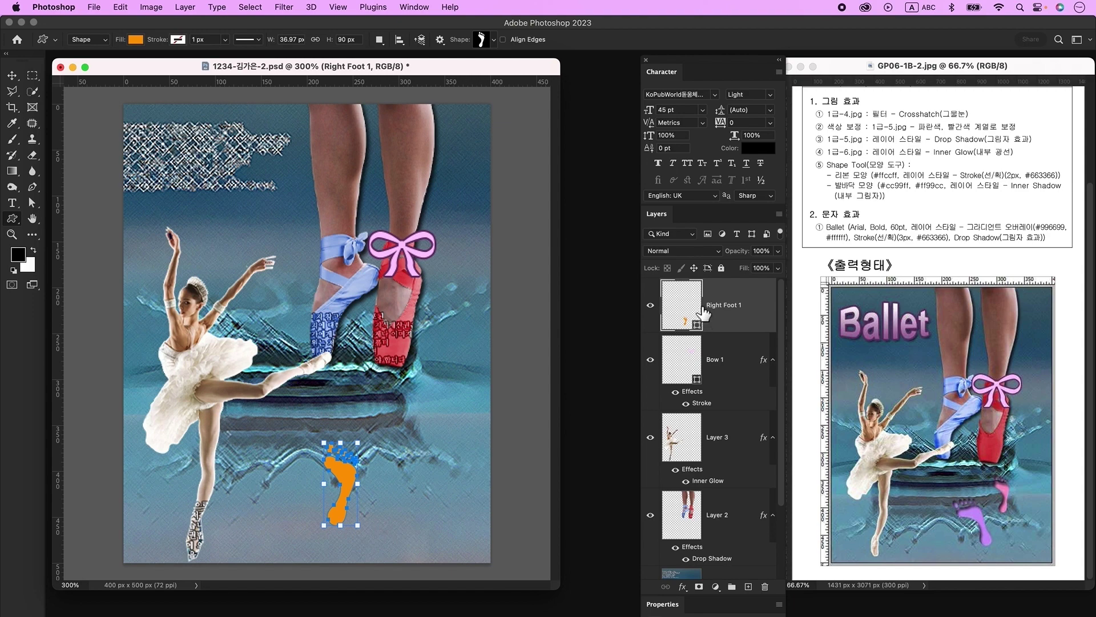
Change the footprint shape's fill color to #cc99ff
double_click(688, 313)
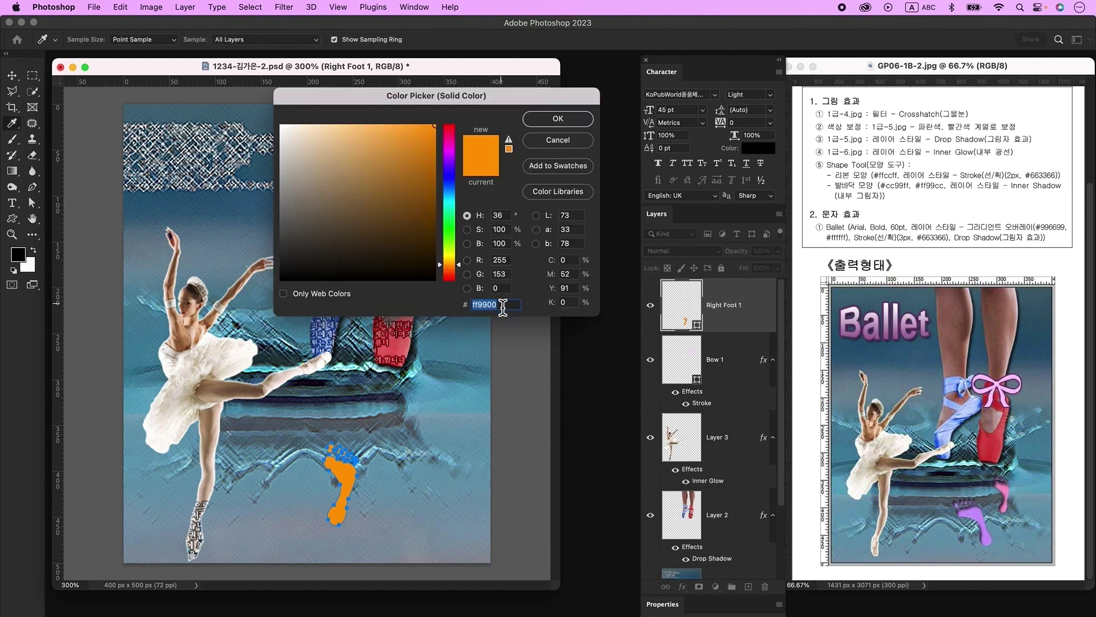
type("cc99ff")
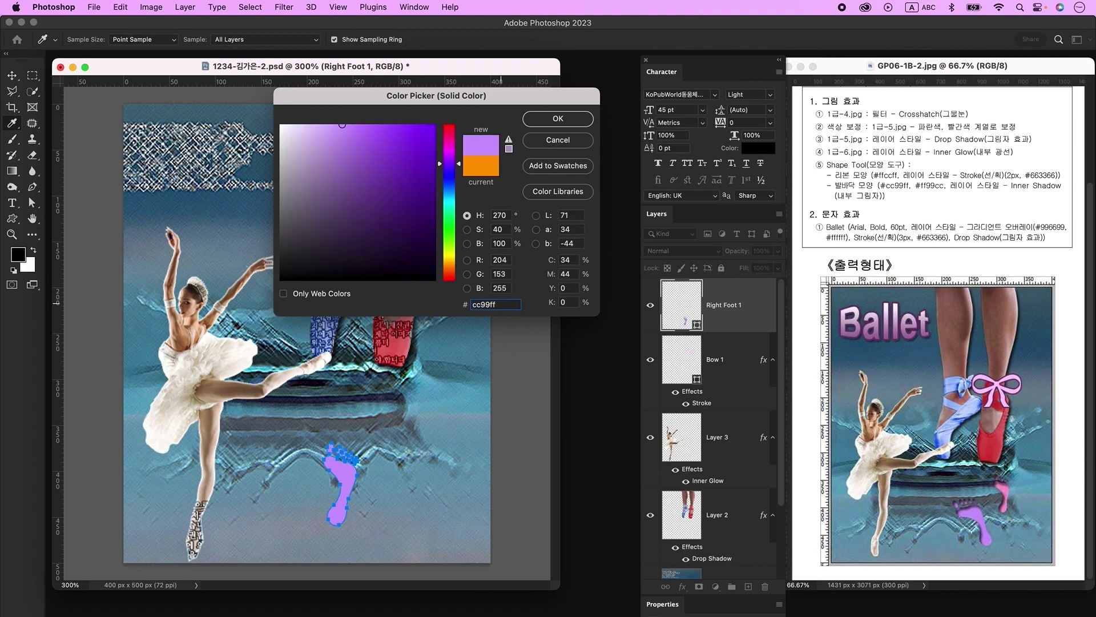
key("Return")
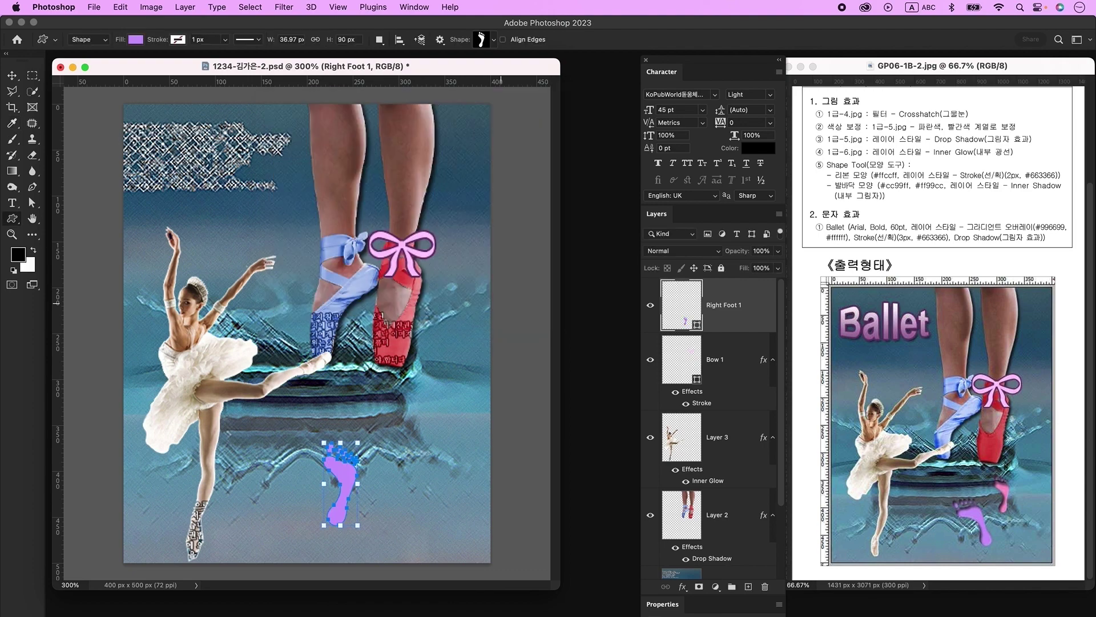
Add an Inner Shadow layer style to the purple footprint shape
double_click(743, 318)
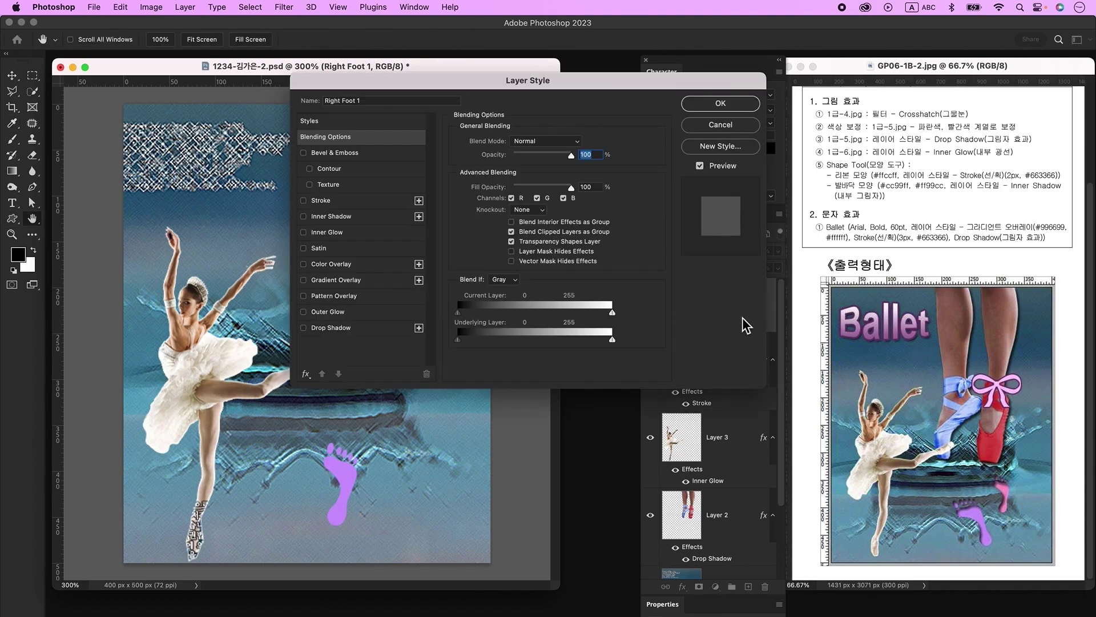
left_click(338, 217)
left_click(753, 109)
Duplicate the purple footprint layer and place the copy above and to the right of the original
key("super+j")
left_click(11, 75)
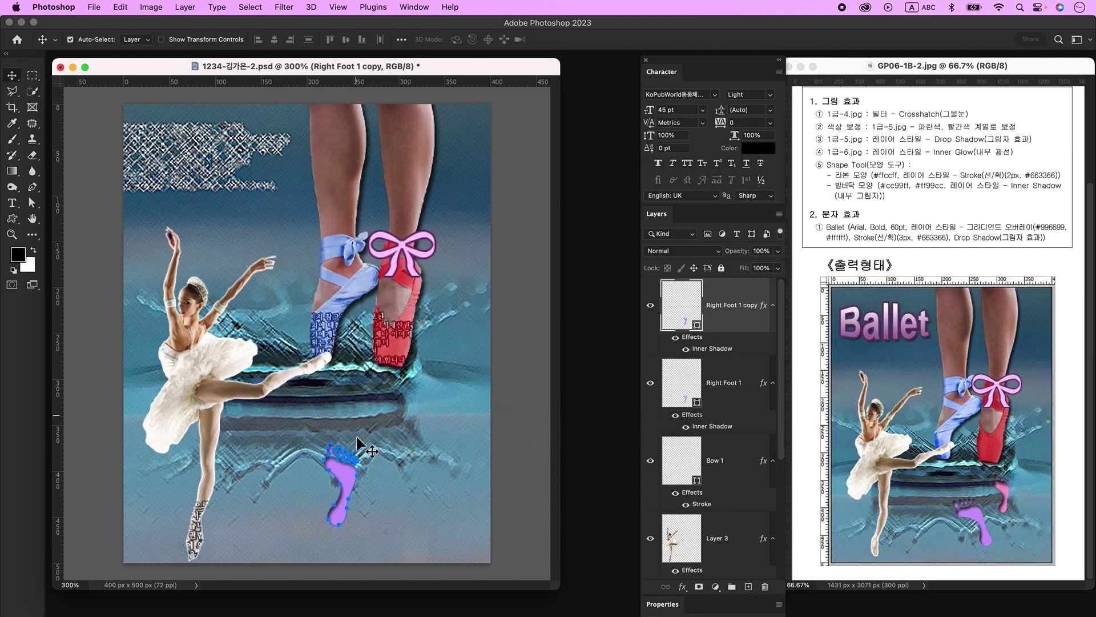
left_click_drag(348, 470, 401, 423)
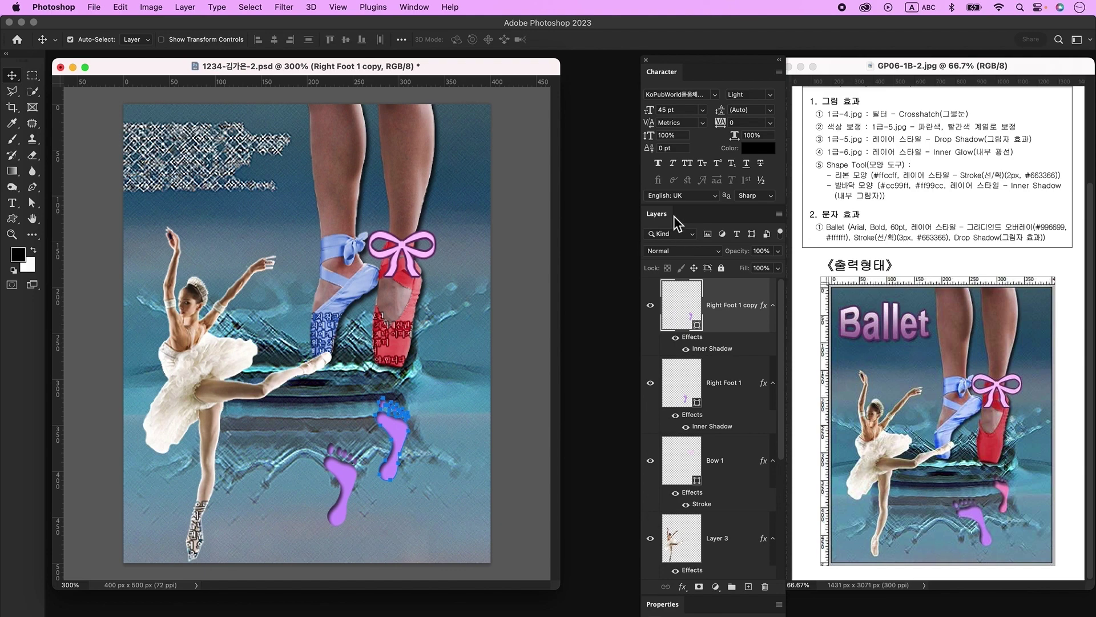
Change the footprint copy's fill color to #ff99cc
double_click(682, 311)
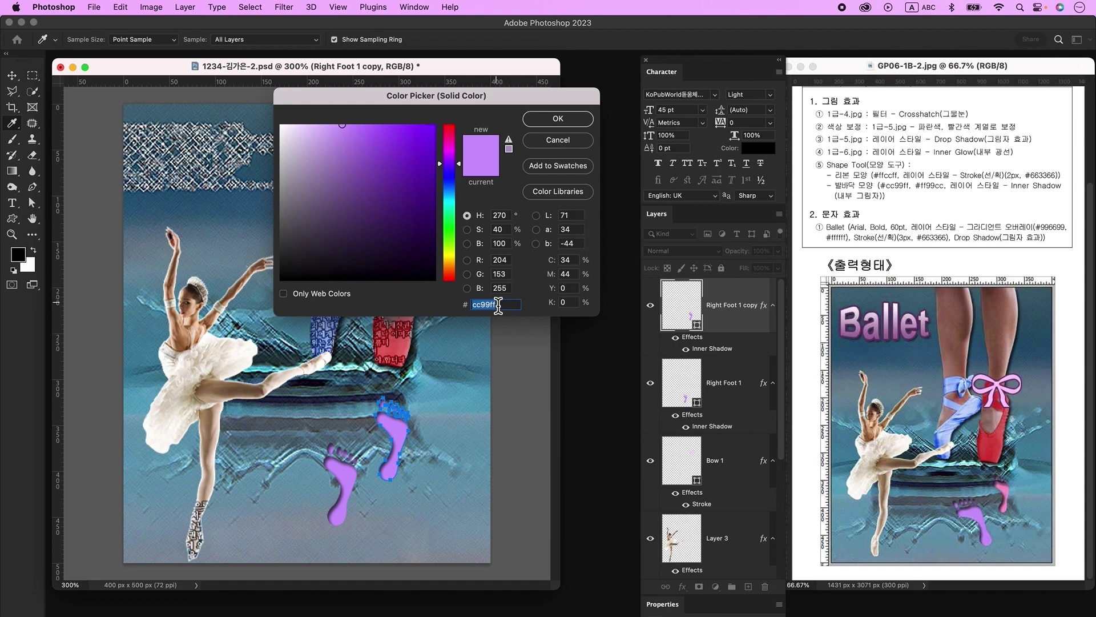
type("ff99cc")
key("Return")
Shrink and rotate the pink footprint just below the red shoe, and tilt the purple footprint counterclockwise beneath it
key("super+t")
left_click_drag(426, 502, 450, 480)
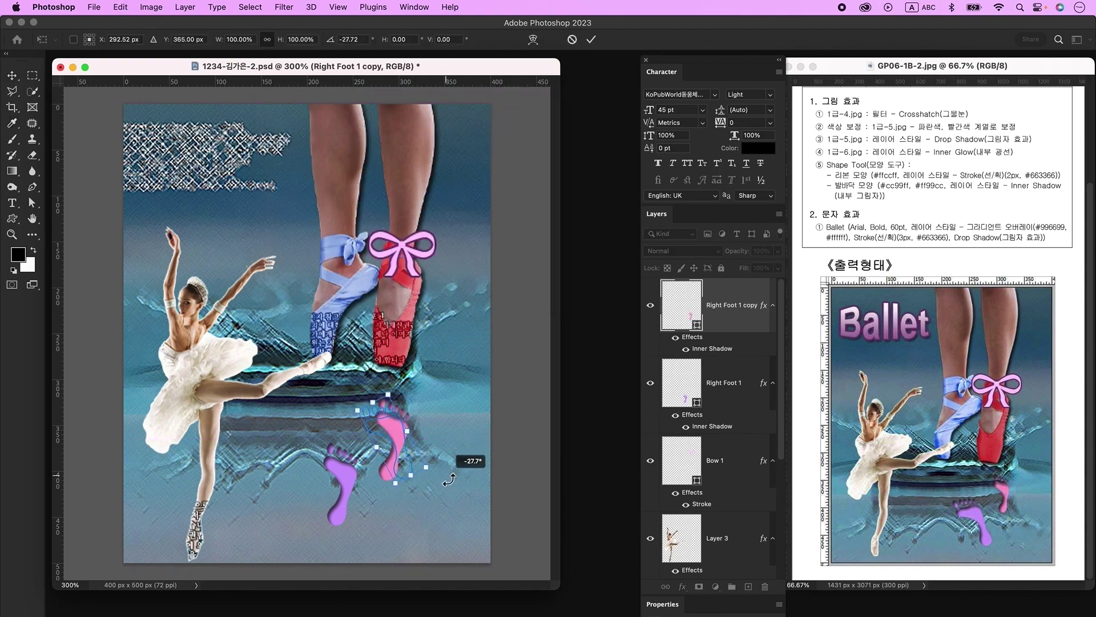
left_click_drag(394, 451, 409, 425)
key("Return")
left_click(361, 479)
left_click_drag(362, 480, 370, 453)
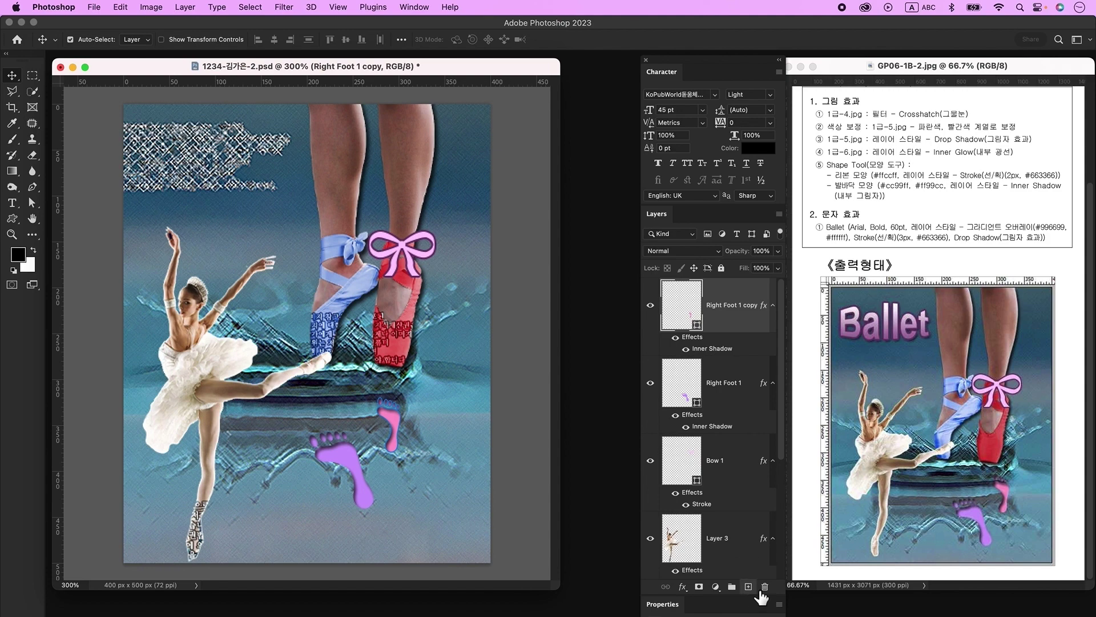
Add the text "Ballet" on a new layer in the upper part of the composition
left_click(748, 586)
left_click(12, 204)
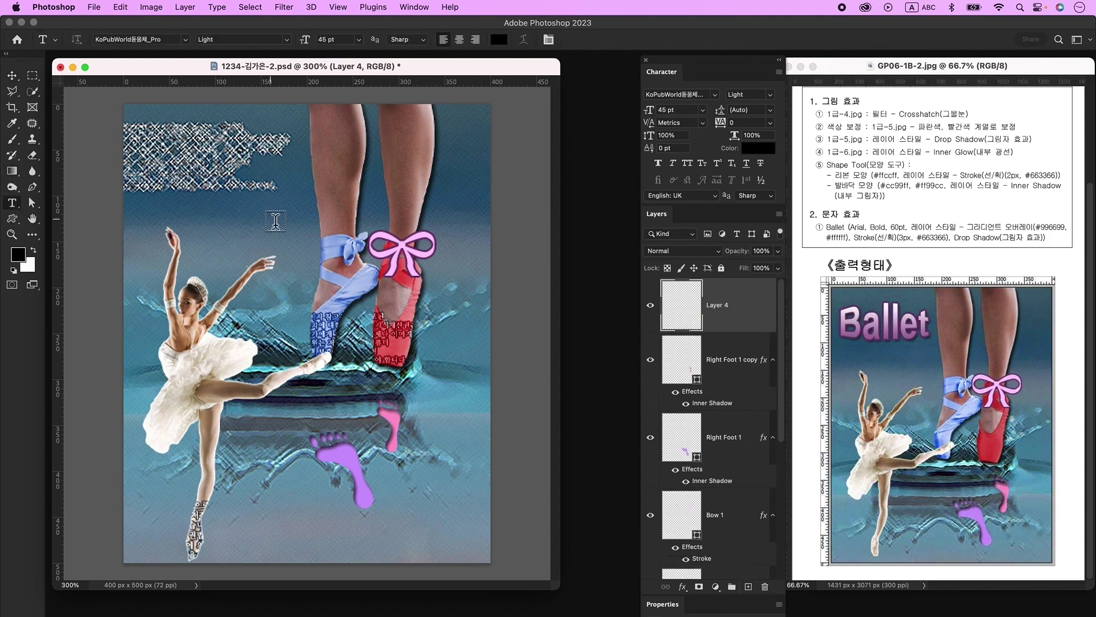
left_click(242, 194)
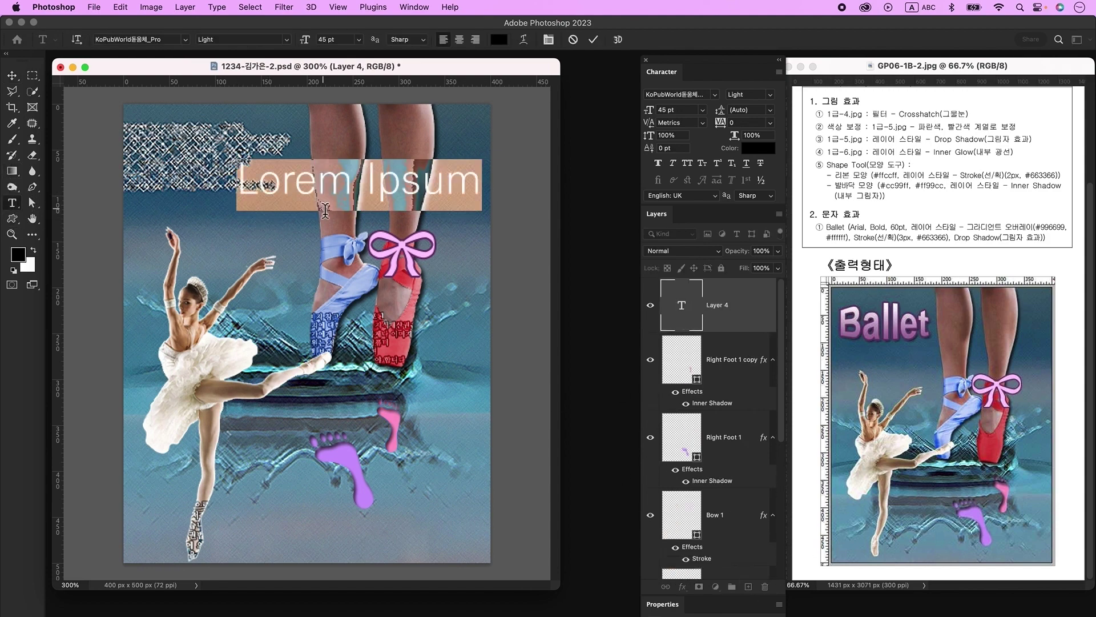
type("Ballet")
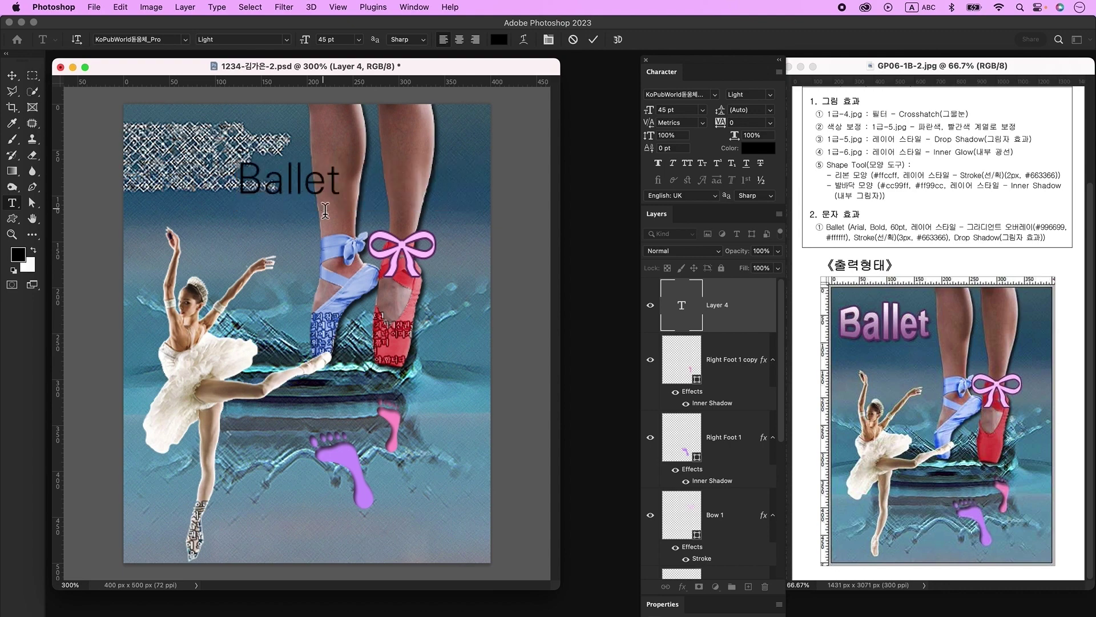
key("super+Return")
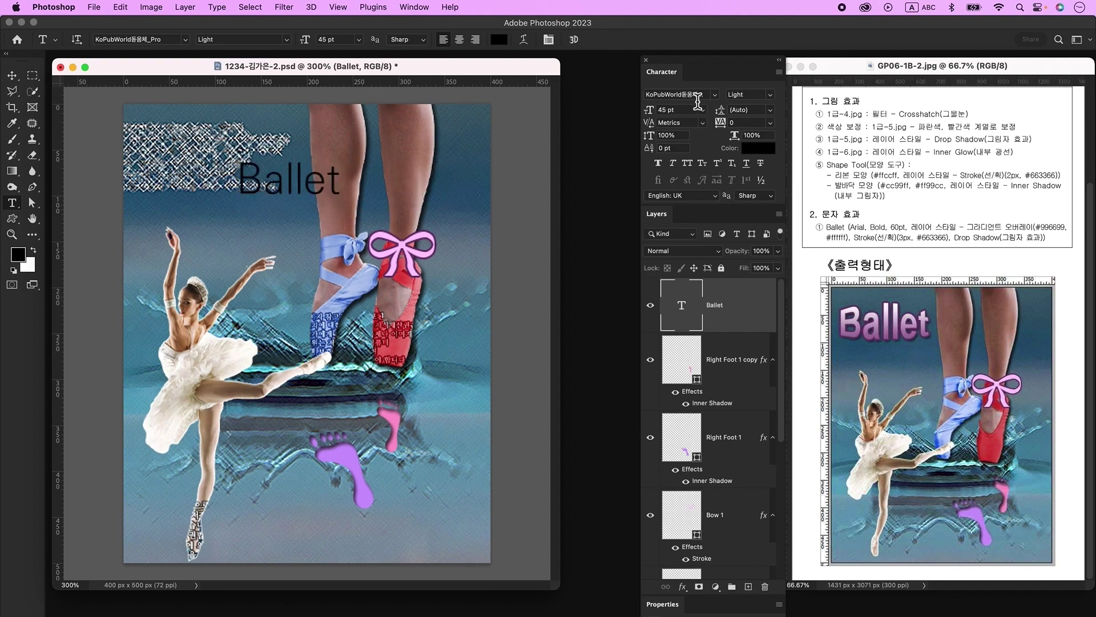
Set the Ballet text to Arial Bold at 60 pt
left_click(694, 100)
type("Arial Bold")
key("Return")
double_click(673, 114)
type("60")
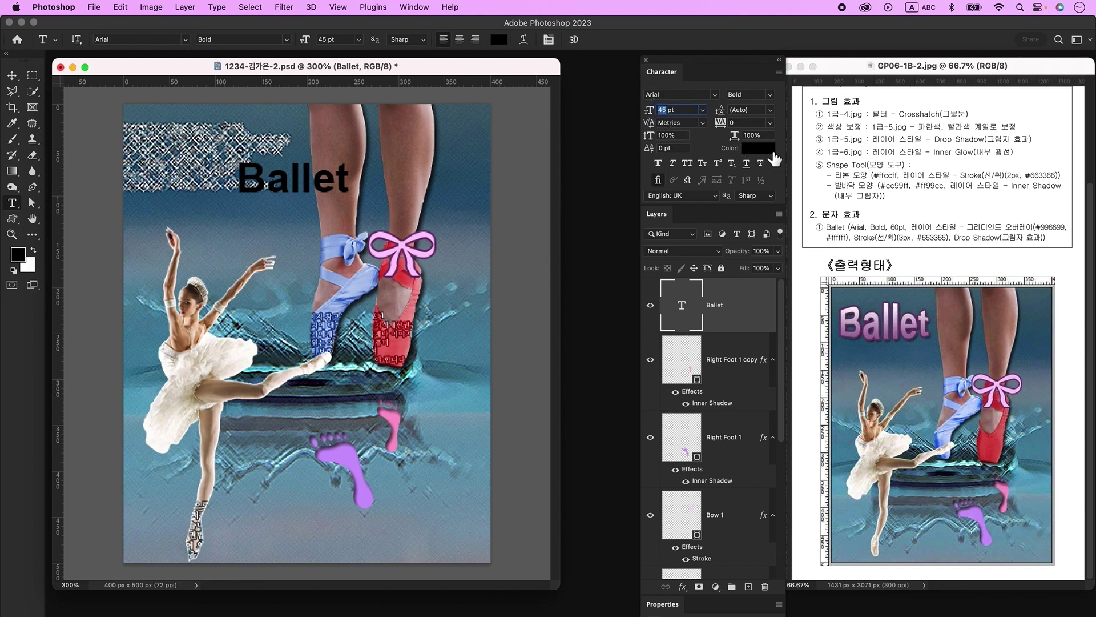
key("Return")
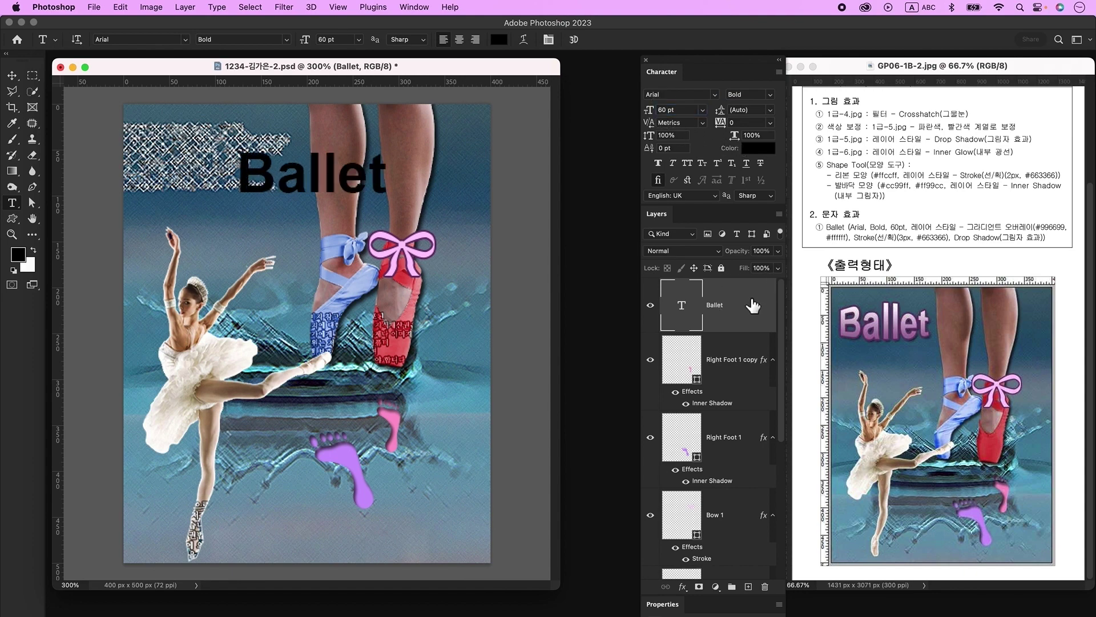
Add a Gradient Overlay from #996699 to #ffffff at a 90° angle to the Ballet text
double_click(753, 305)
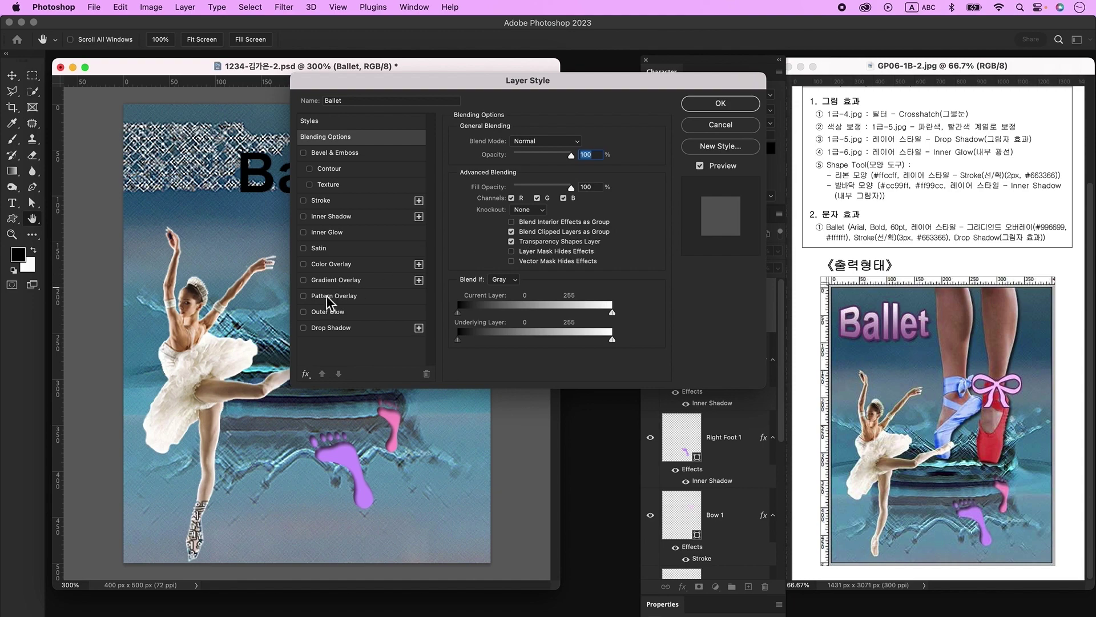
left_click(337, 282)
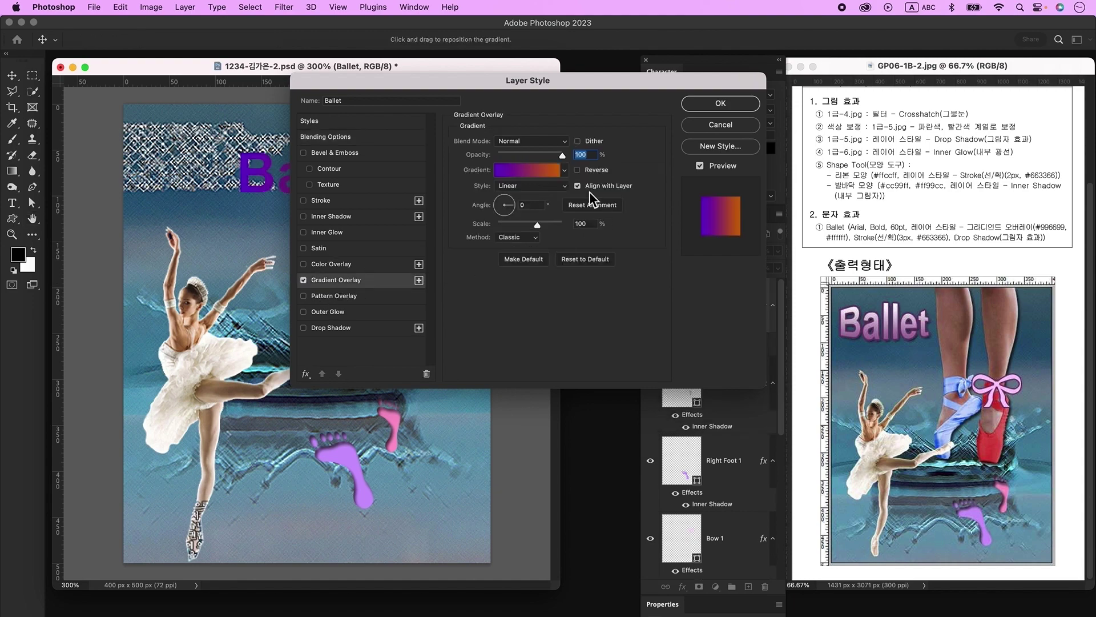
left_click(542, 172)
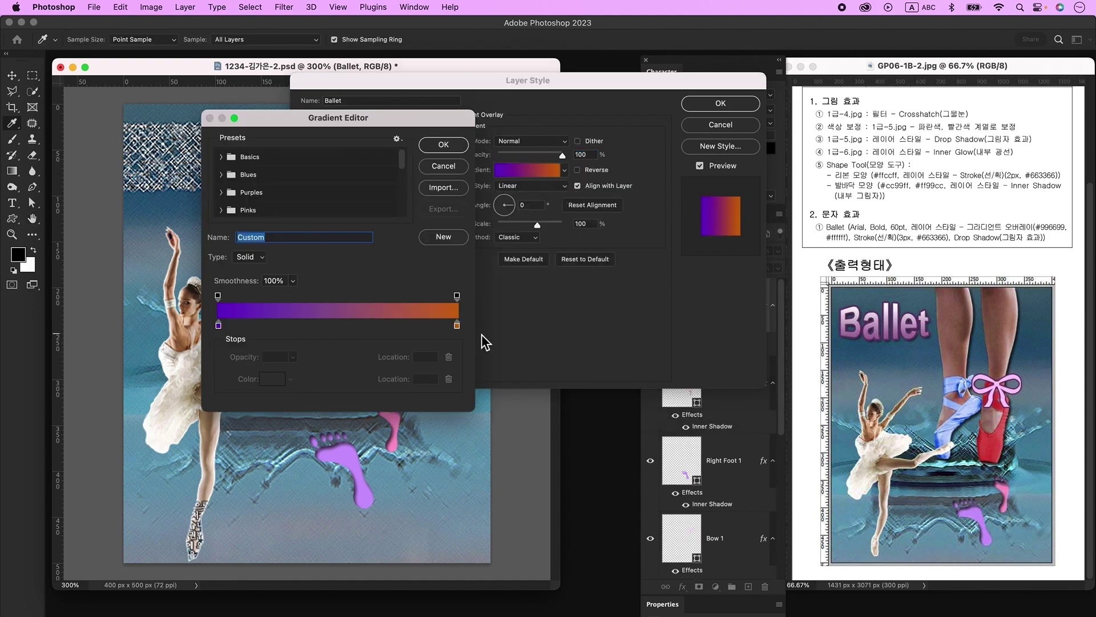
double_click(218, 325)
type("996699")
key("Return")
double_click(456, 326)
type("ffffff")
key("Return")
key("Return")
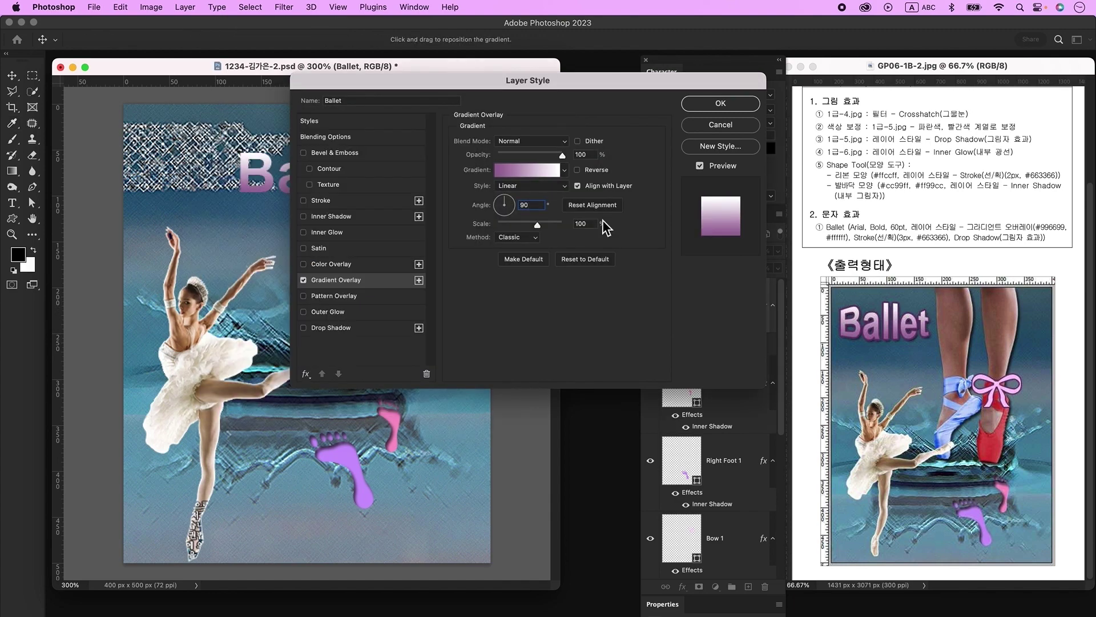
Add a 3 px Stroke in #663366 and a Drop Shadow to the Ballet text
left_click(332, 201)
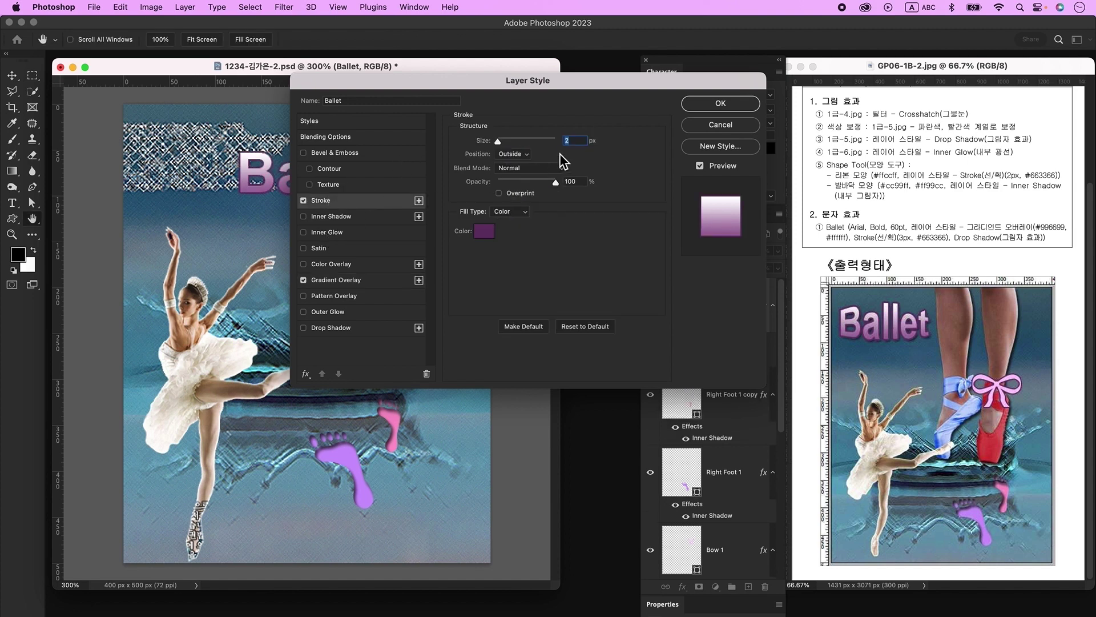
type("3")
left_click(489, 231)
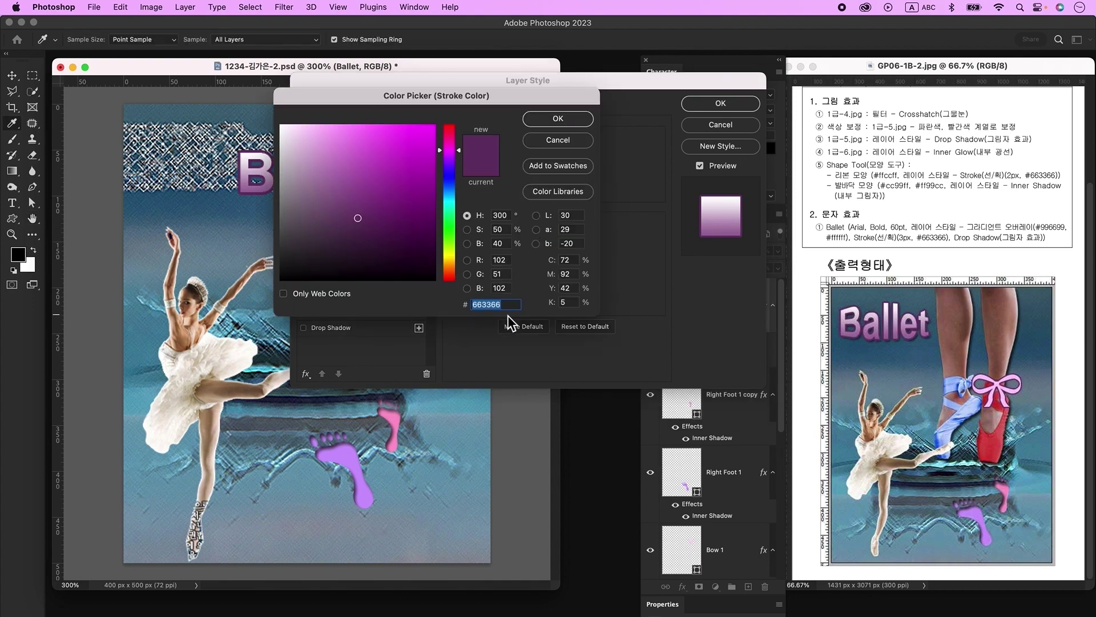
key("Return")
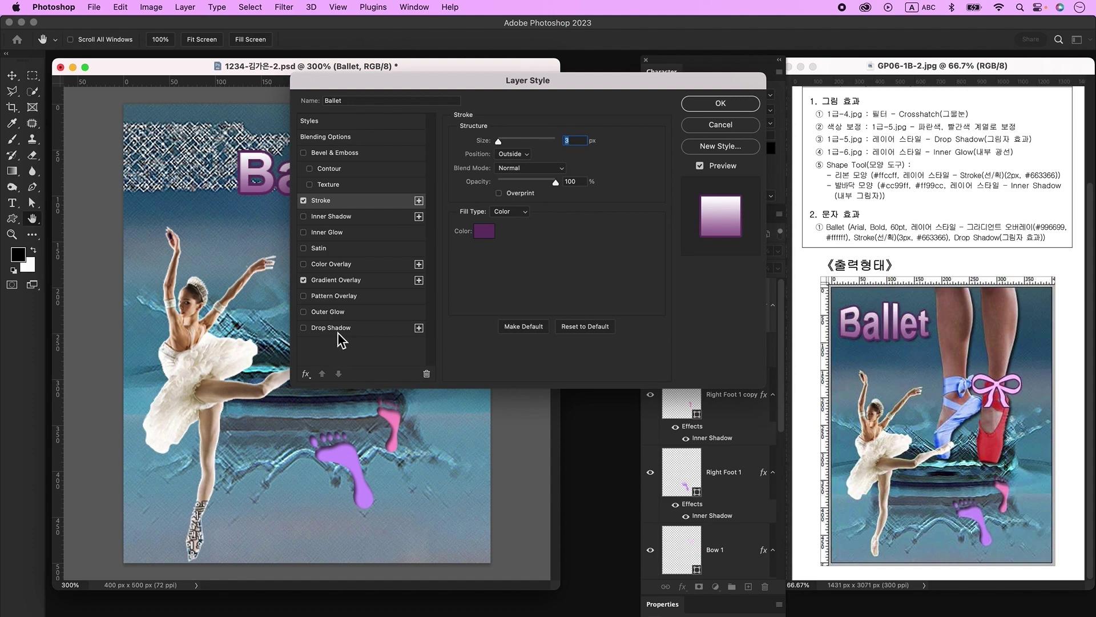
left_click(420, 327)
left_click(721, 104)
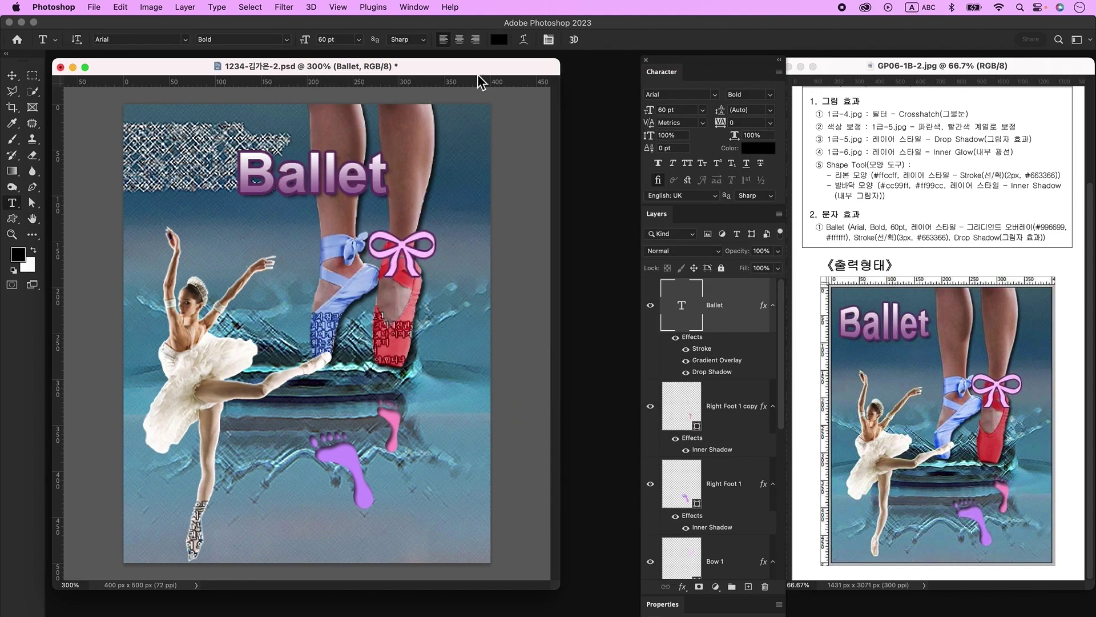
Warp the Ballet text with a horizontal Bulge at 30% bend and move it to the canvas's upper-left area
left_click(523, 40)
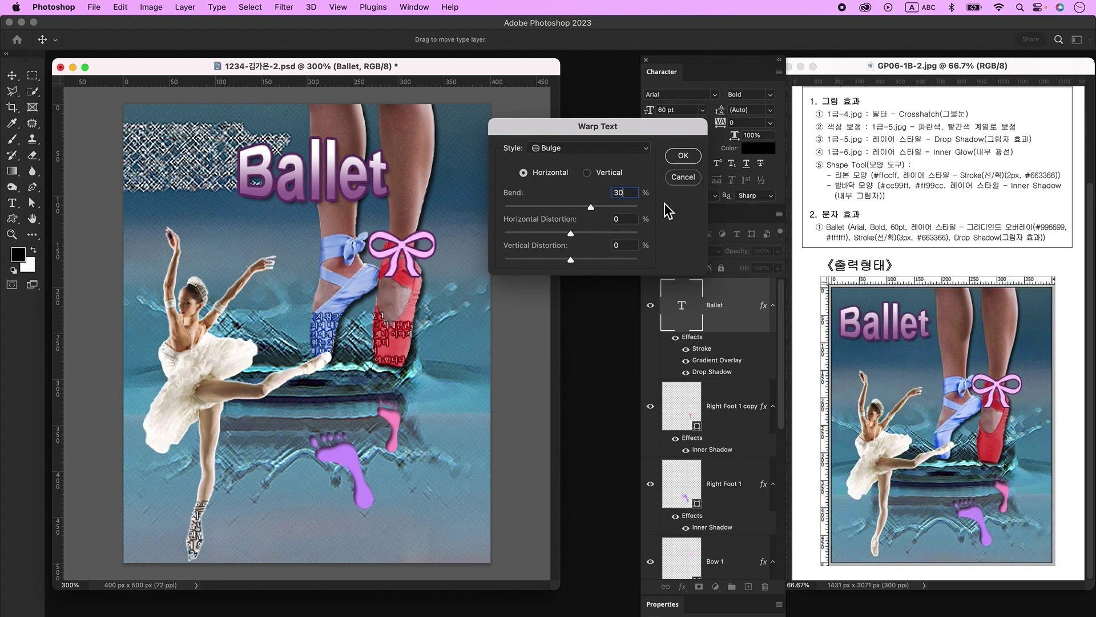
left_click(683, 156)
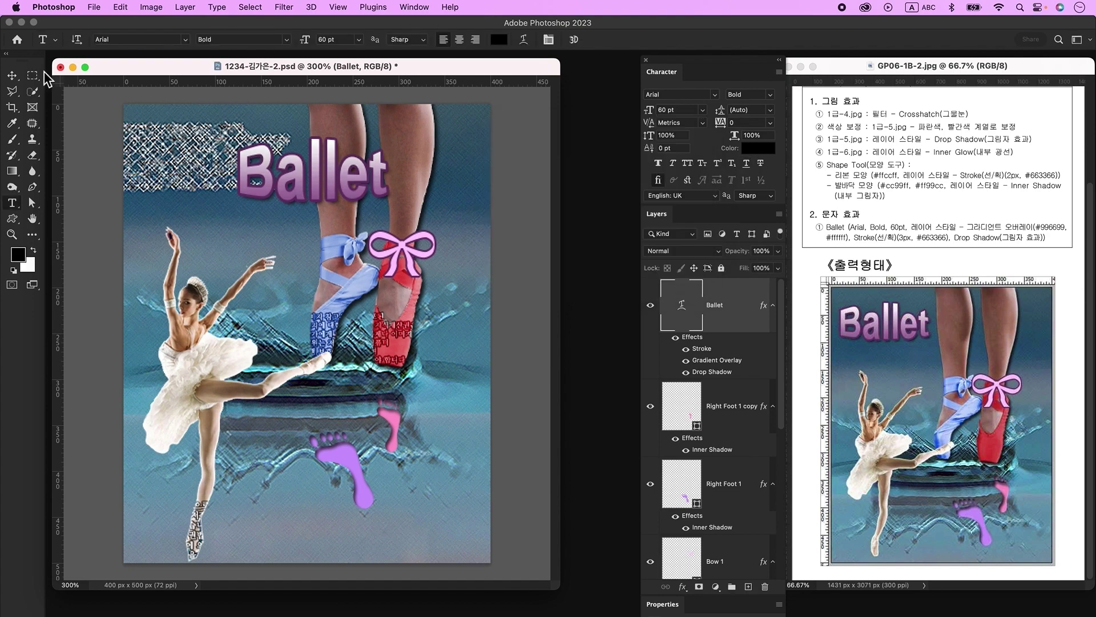
left_click(10, 79)
left_click_drag(273, 190, 178, 177)
Enlarge the water crown background layer to about 108.7% and fine-tune the positions of the footprints and the legs
left_click(353, 403)
key("super+t")
left_click_drag(300, 578, 297, 600)
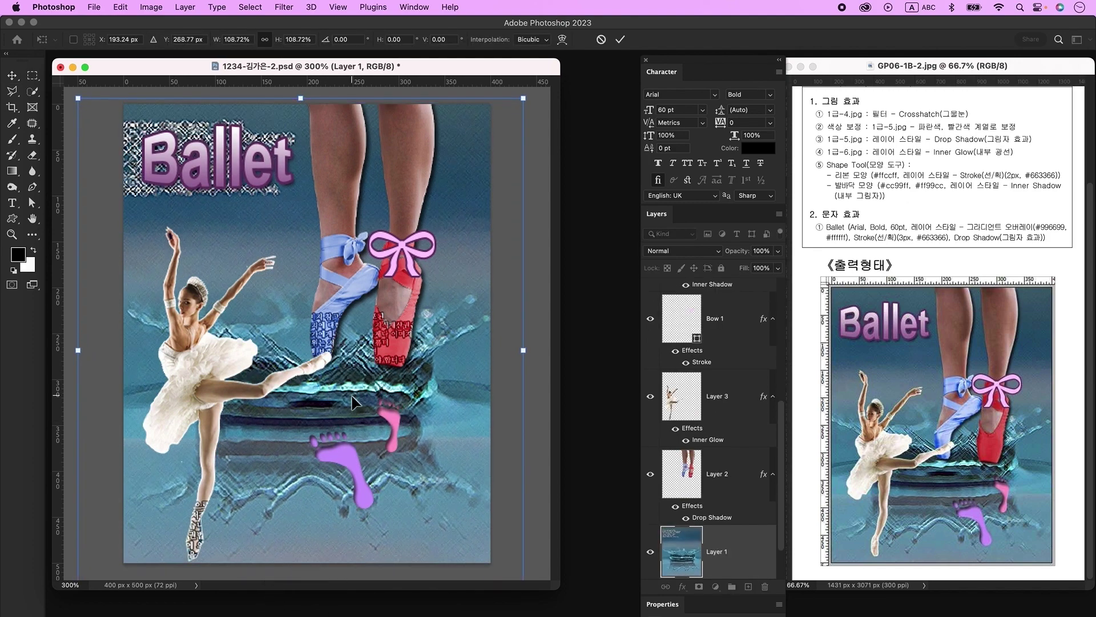
key("Return")
left_click_drag(388, 425, 358, 490, "alt")
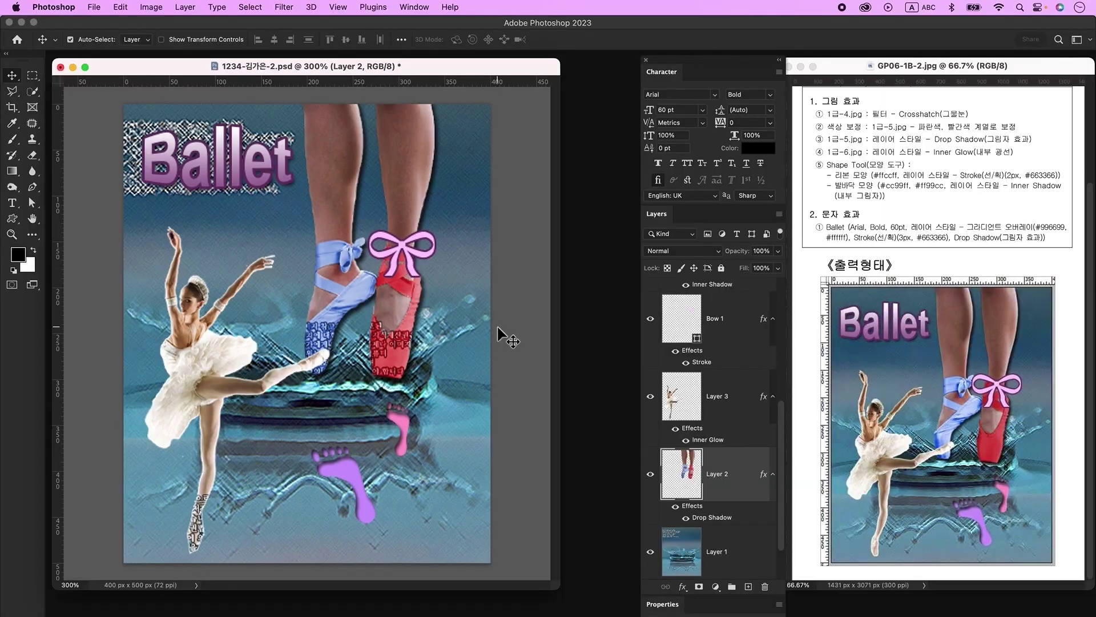
left_click(497, 327)
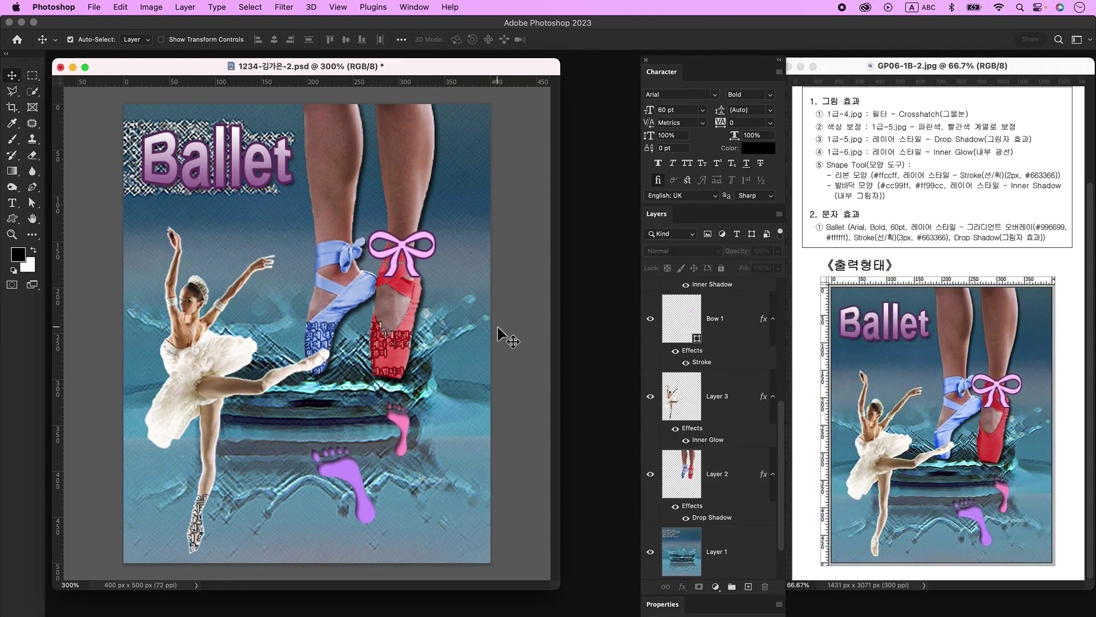
Save a JPEG copy of the composition in the GP06-1B folder at Maximum quality 12
left_click(93, 8)
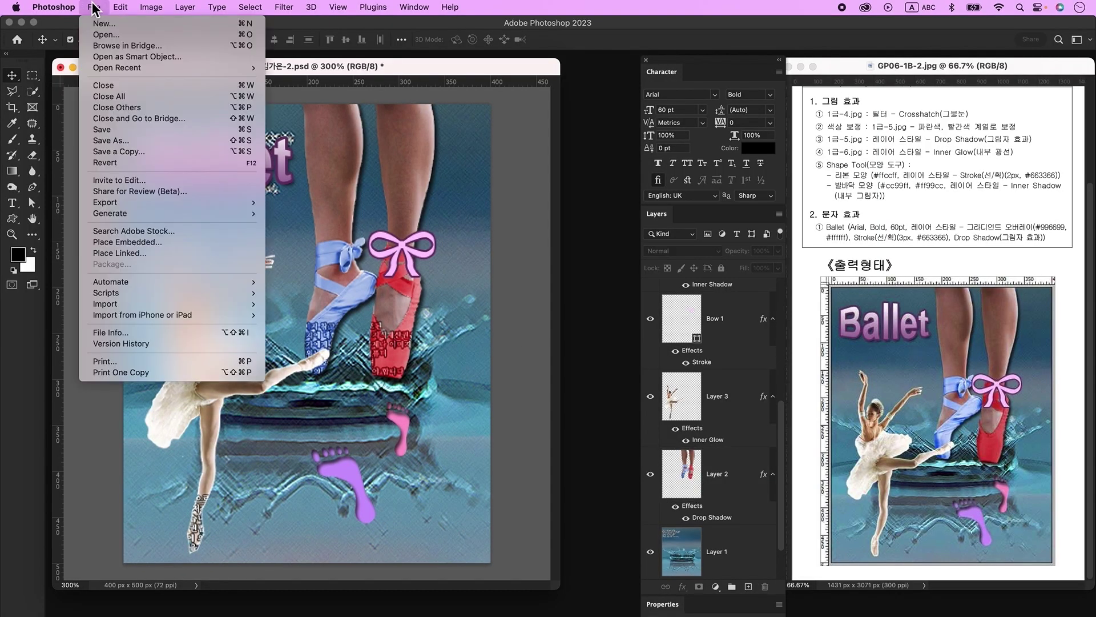
left_click(140, 152)
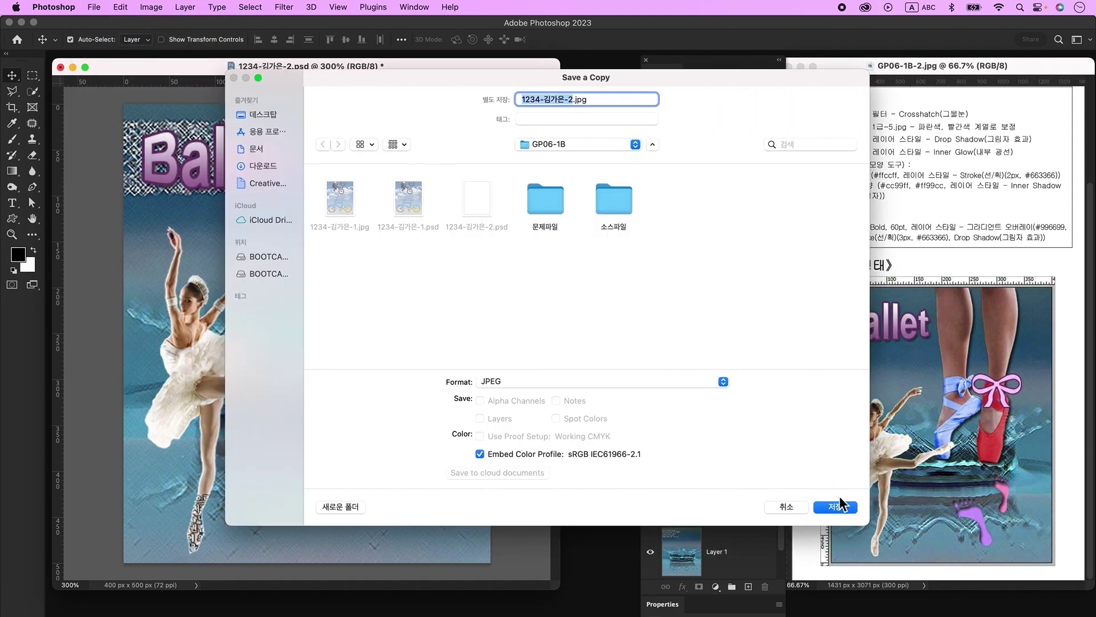
left_click(848, 506)
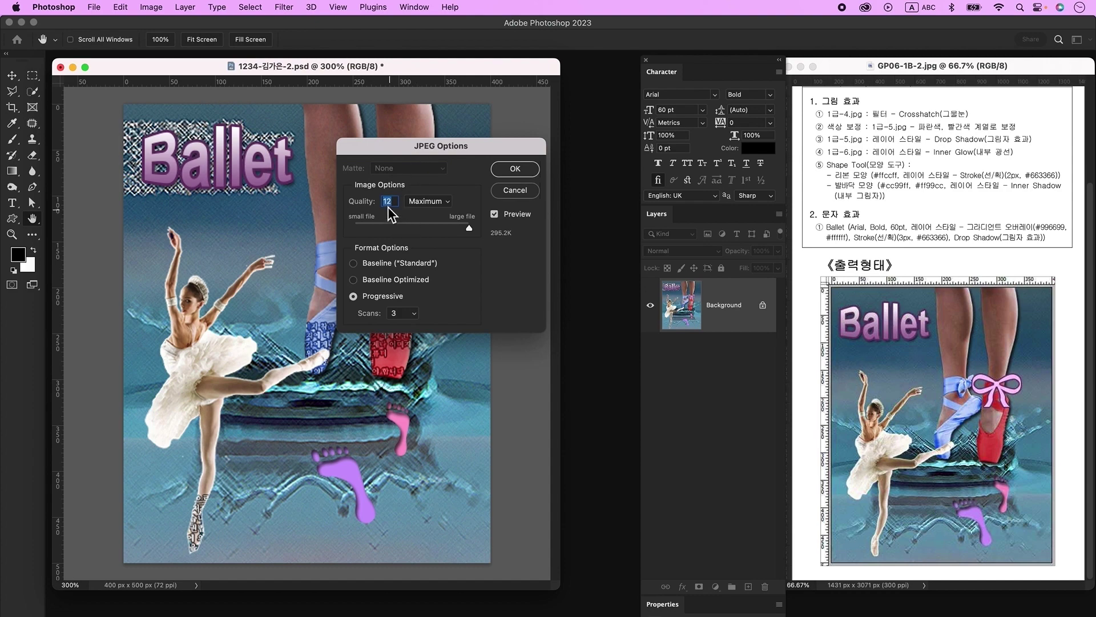
left_click(520, 170)
Resize the image to 40 × 50 px
left_click(154, 7)
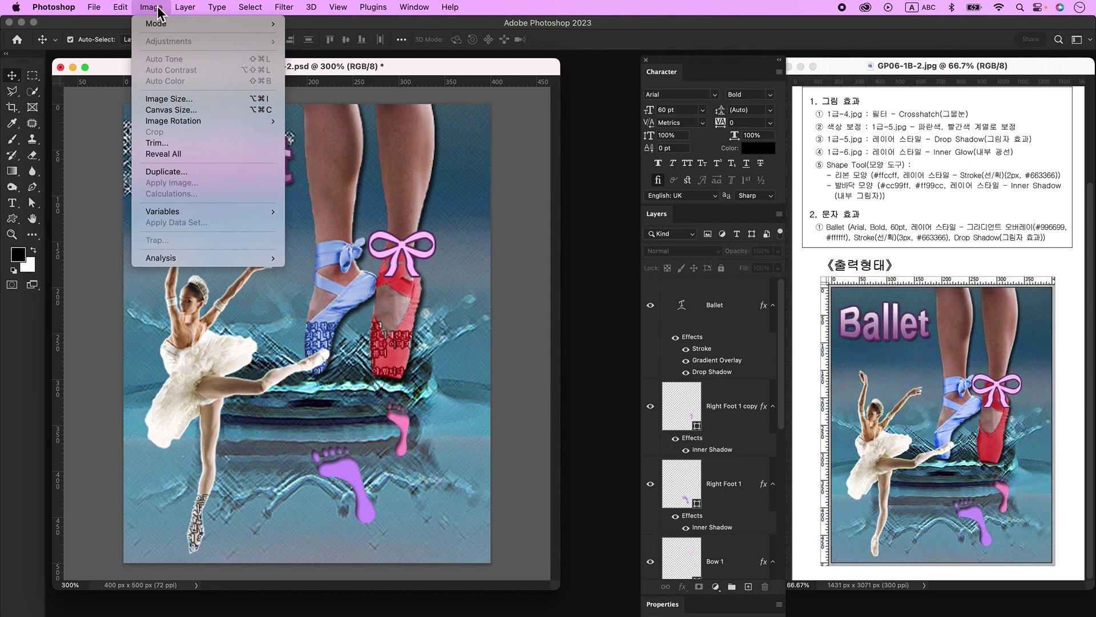
left_click(171, 99)
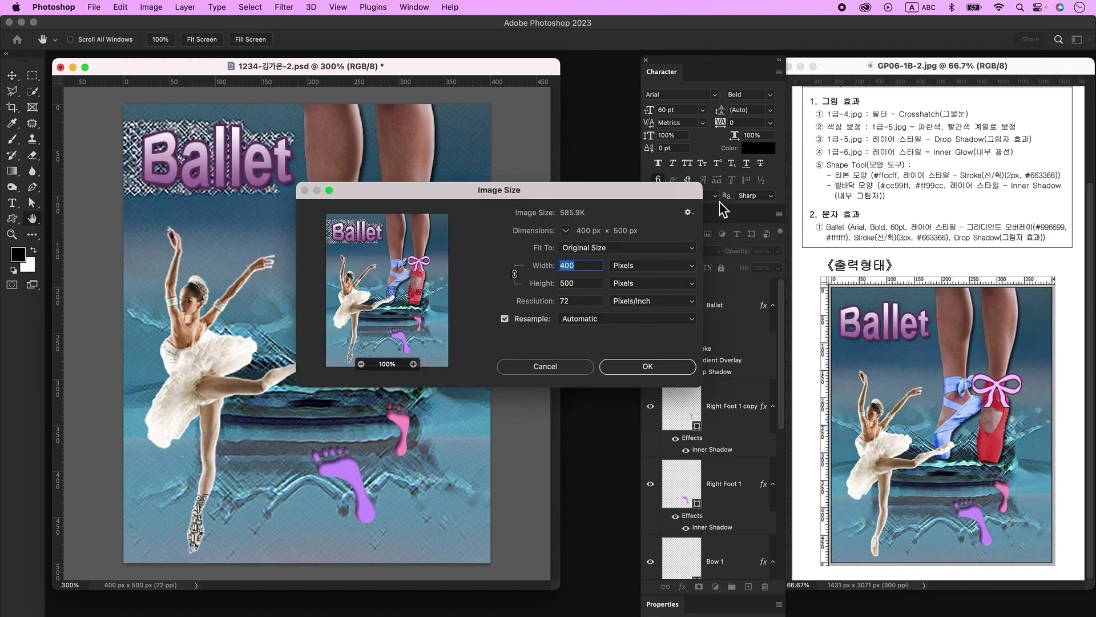
type("4")
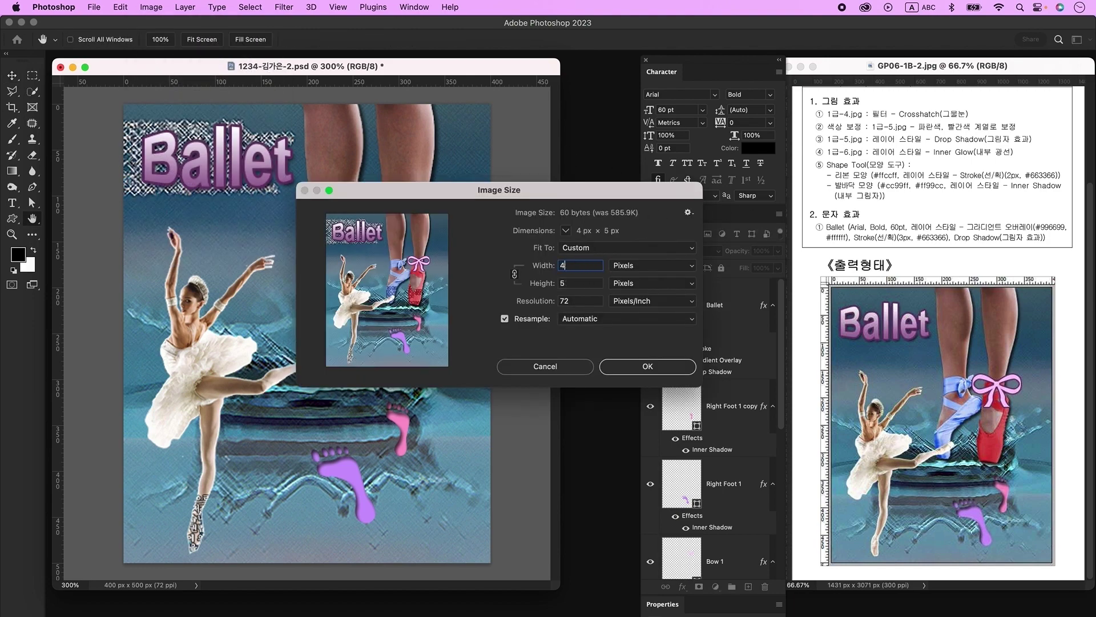
type("0")
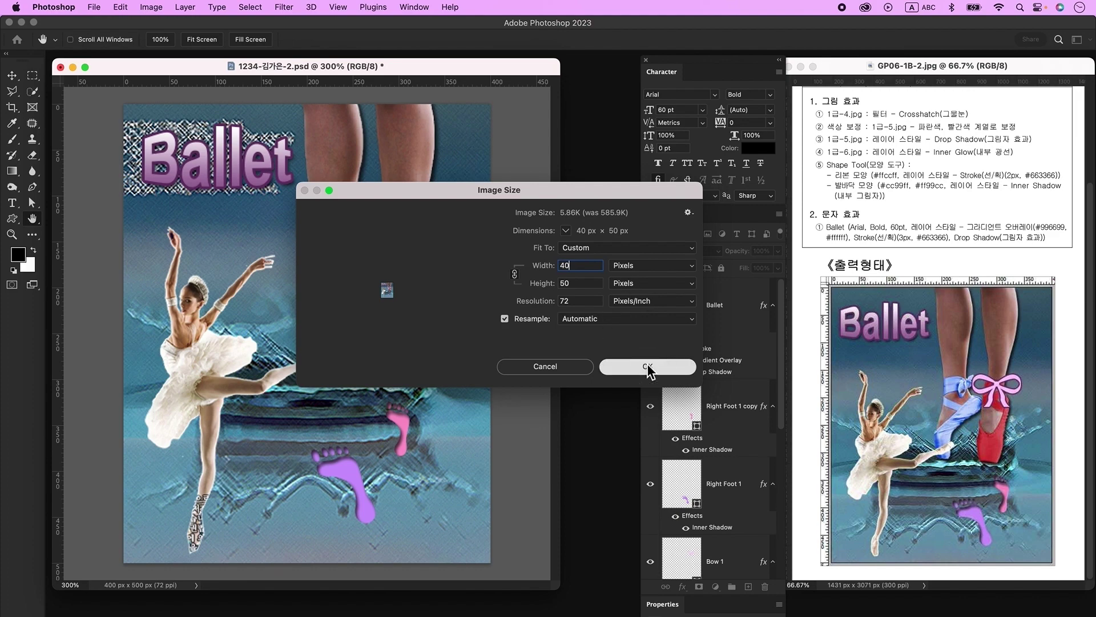
left_click(648, 366)
Save the reduced PSD document with Maximize Compatibility on
left_click(94, 7)
left_click(128, 130)
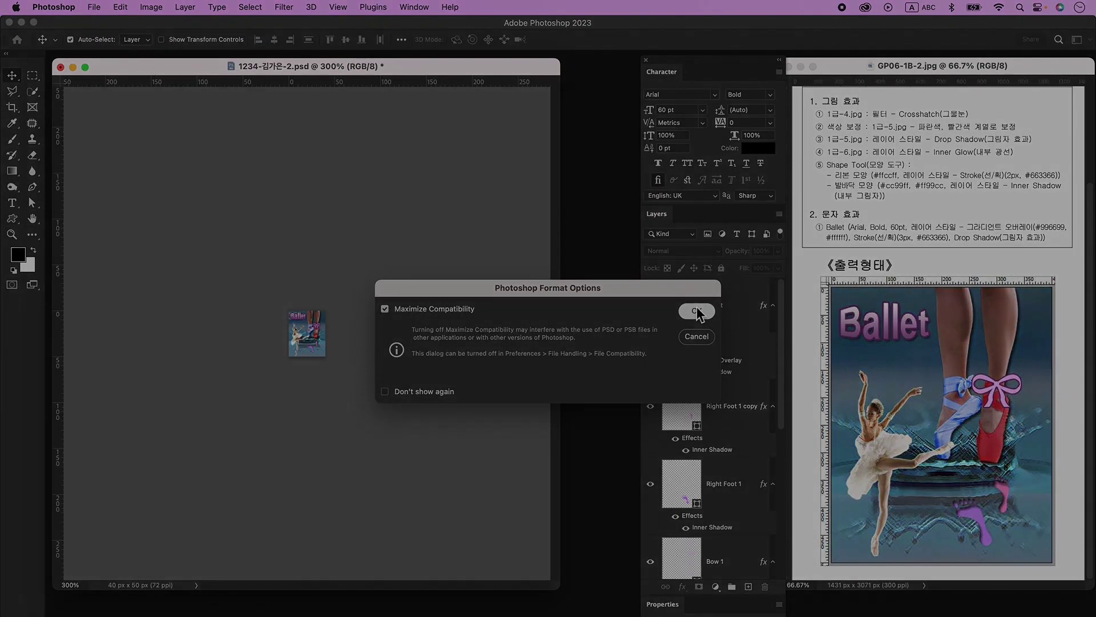
left_click(697, 311)
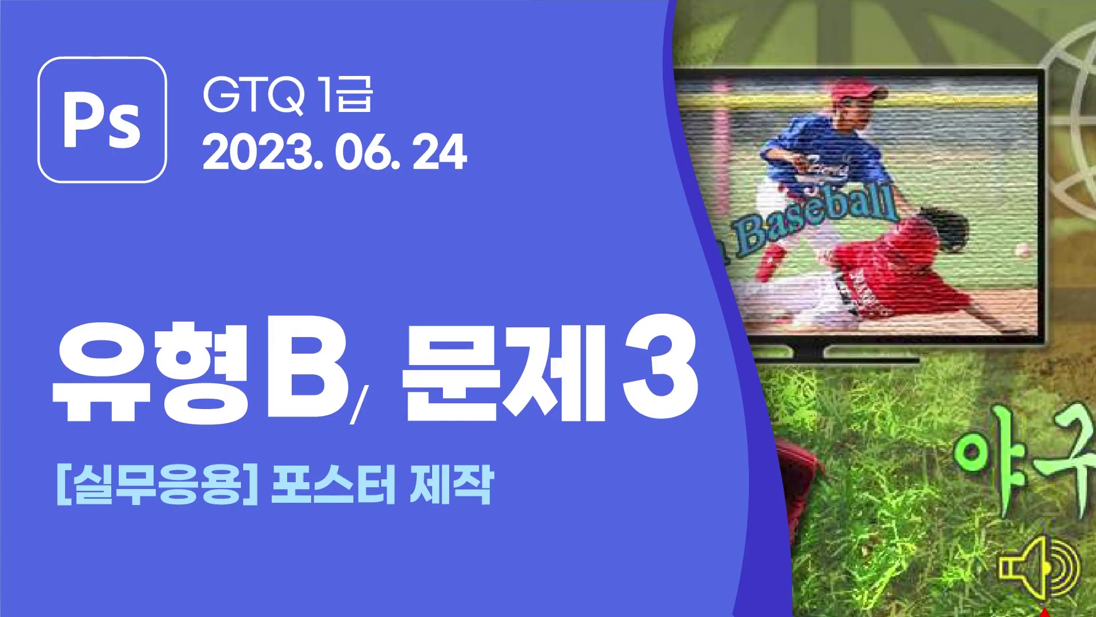
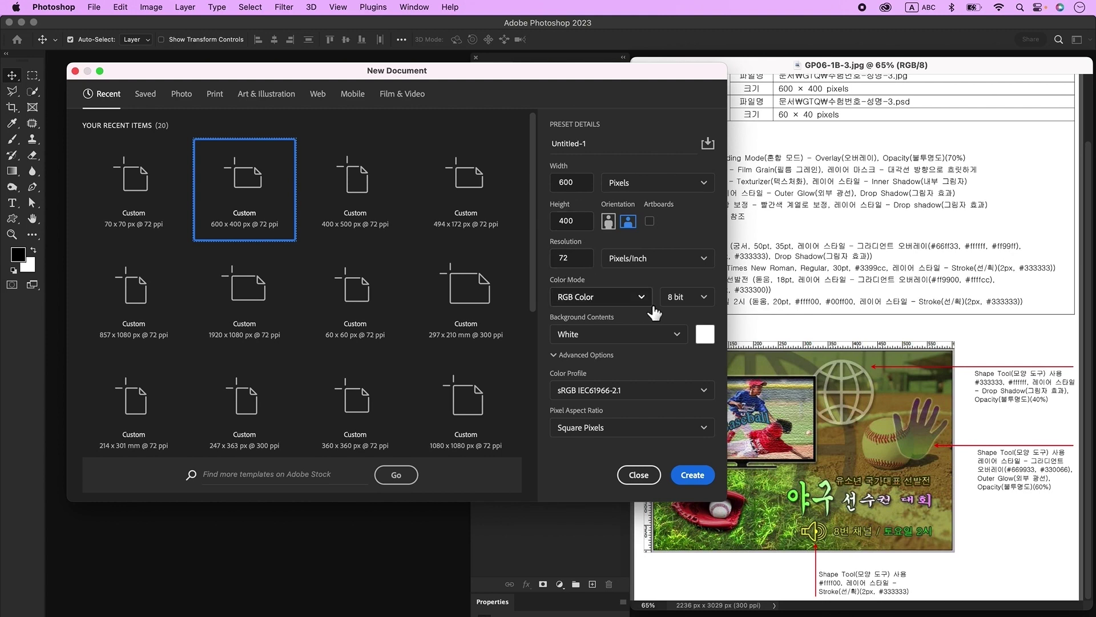
Create a 600 × 400 px RGB document at 72 ppi, show its rulers and save it as the third PSD in the GP06-1B folder
left_click(696, 475)
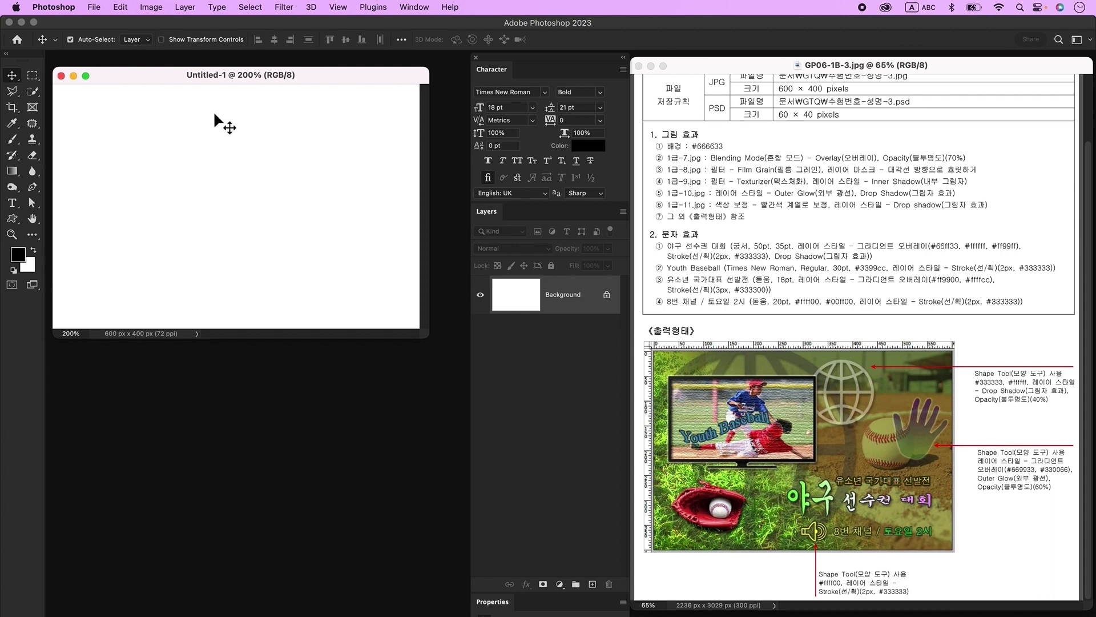
key("super+r")
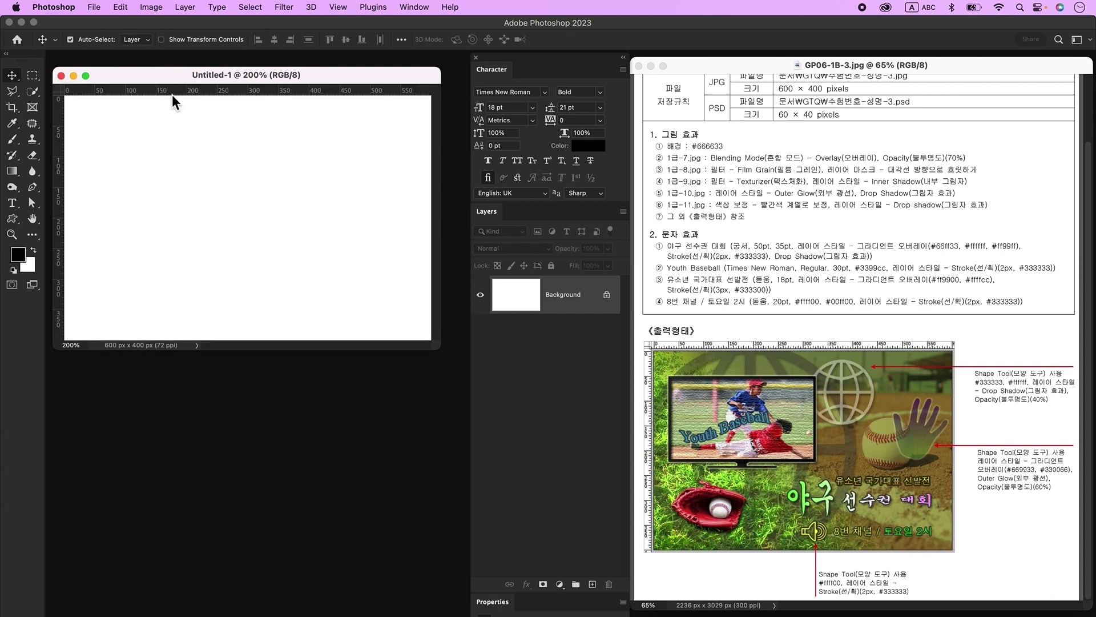
left_click(96, 8)
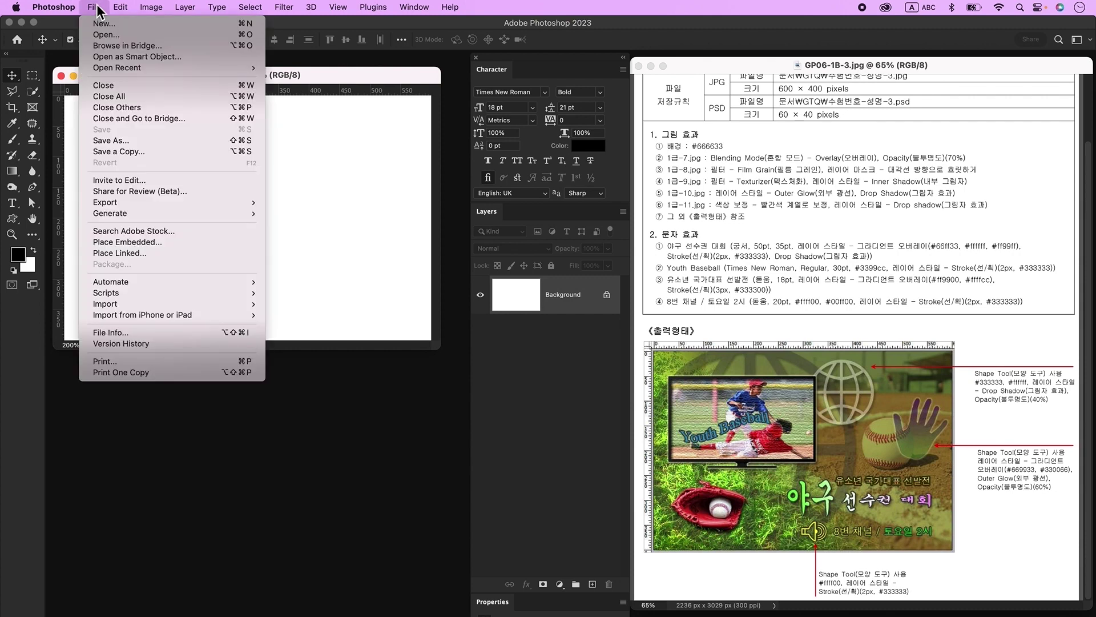
left_click(135, 141)
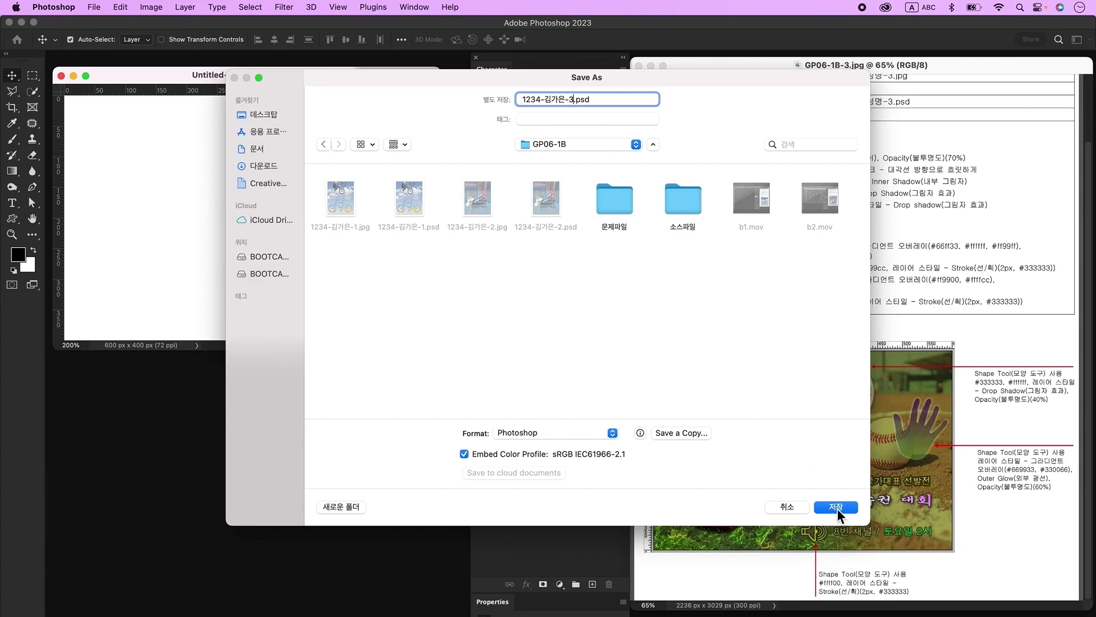
left_click(836, 507)
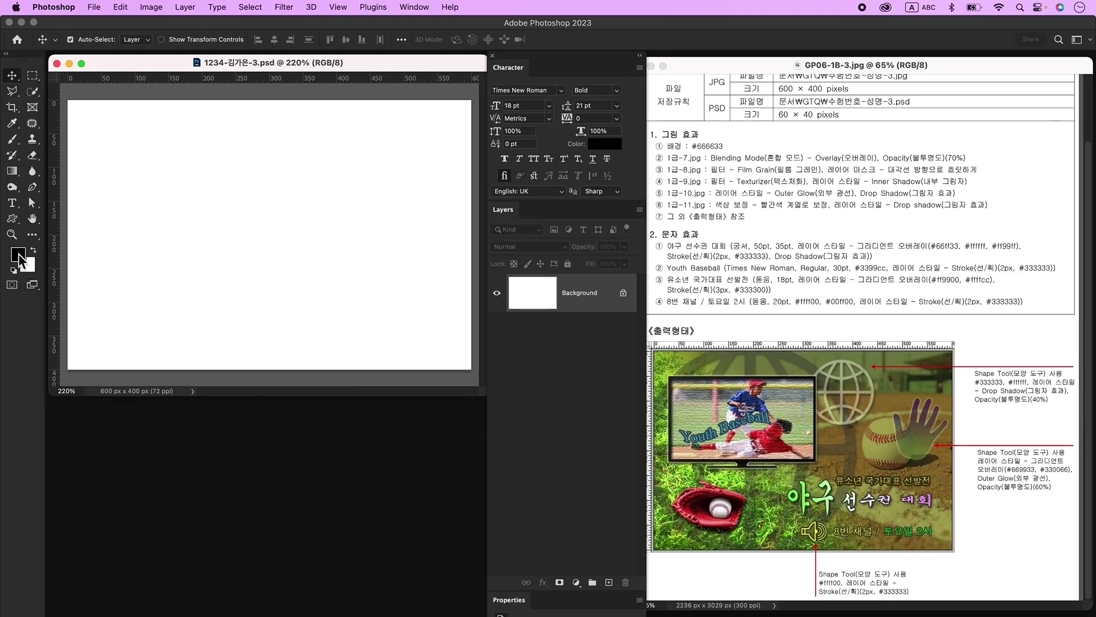
Fill the background layer with the foreground colour #666633
left_click(18, 254)
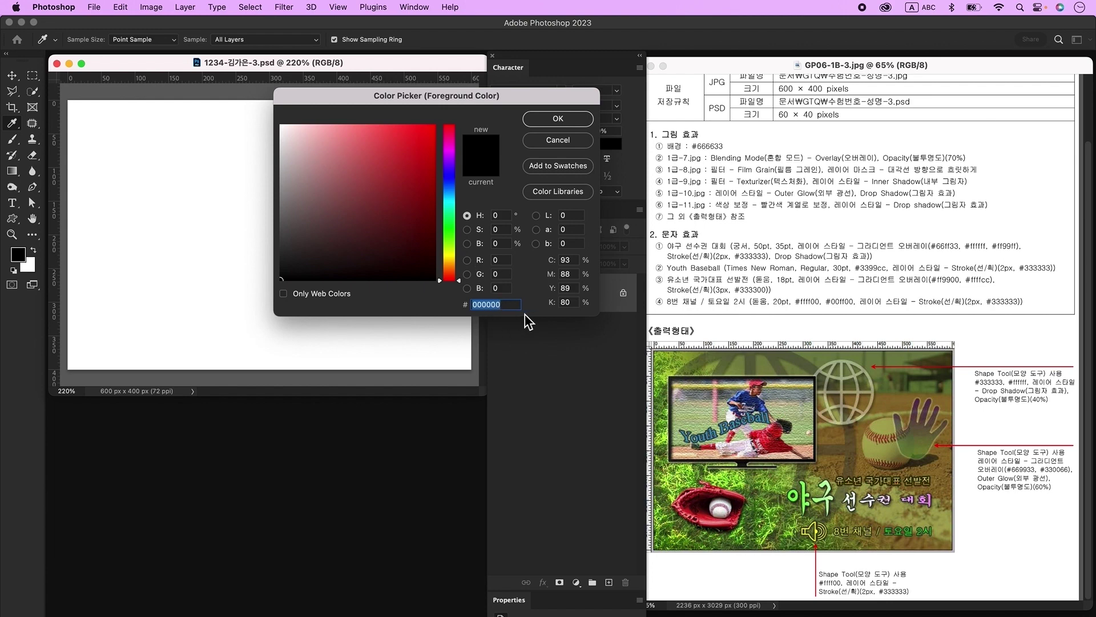
type("666633")
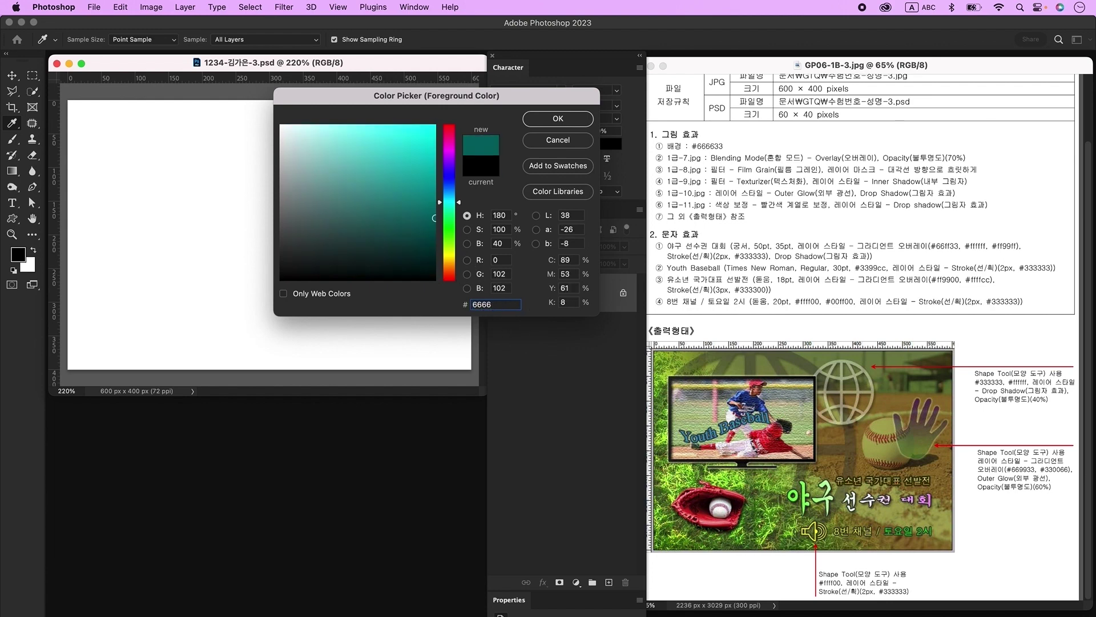
key("Return")
key("v")
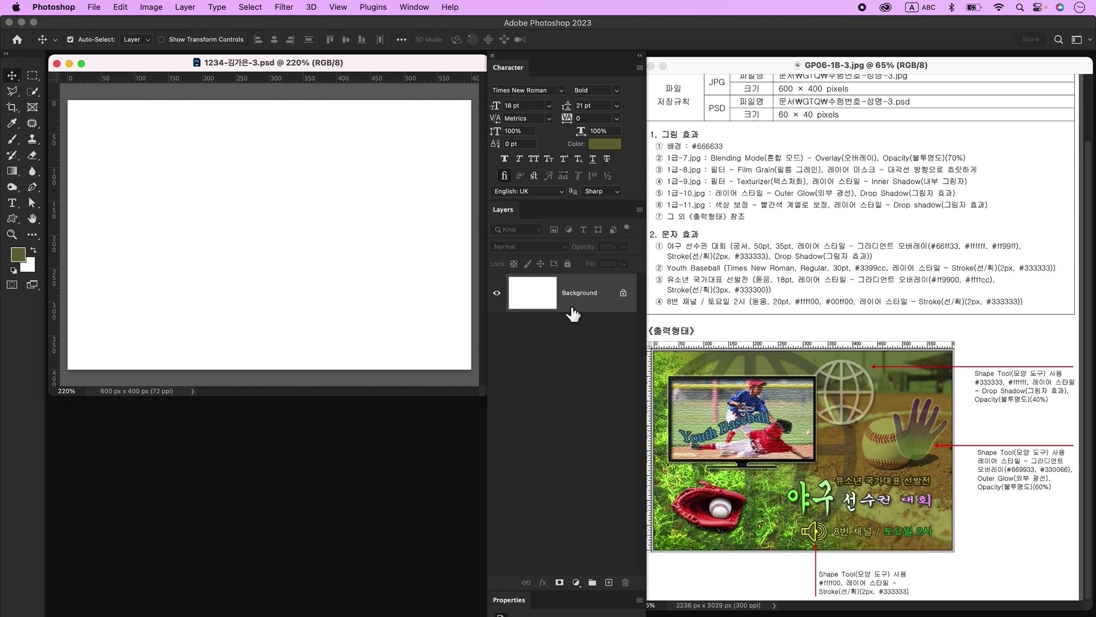
key("alt+BackSpace")
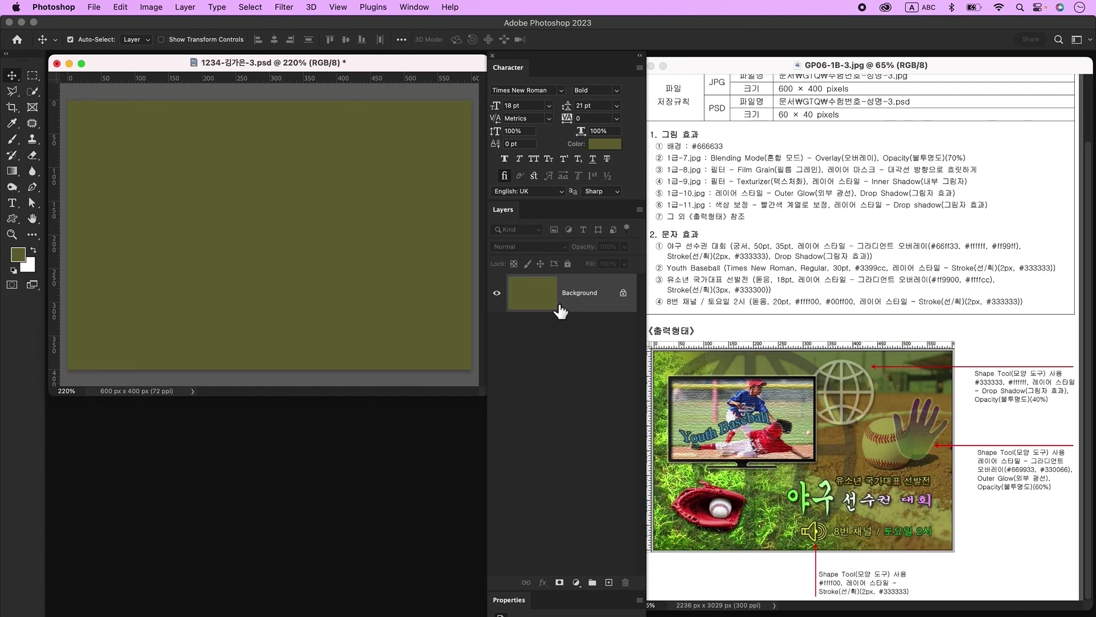
Open 1급-7.jpg, copy the baseball field photo into the poster document and close the source file
key("super+o")
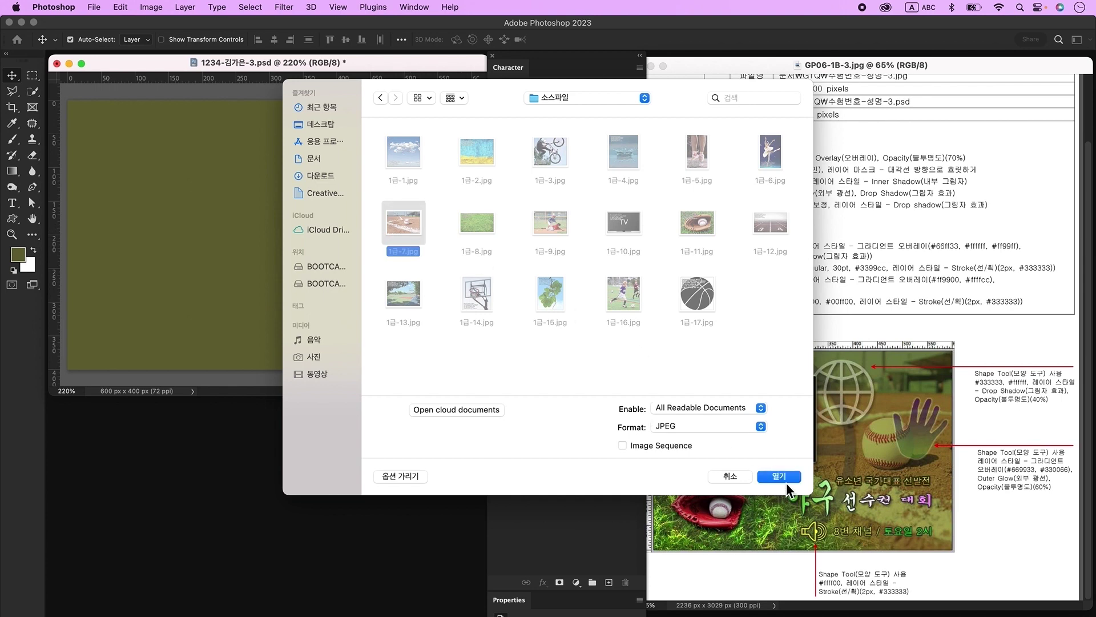
left_click(787, 478)
left_click_drag(205, 88, 350, 352)
left_click_drag(350, 270, 352, 268)
key("super+w")
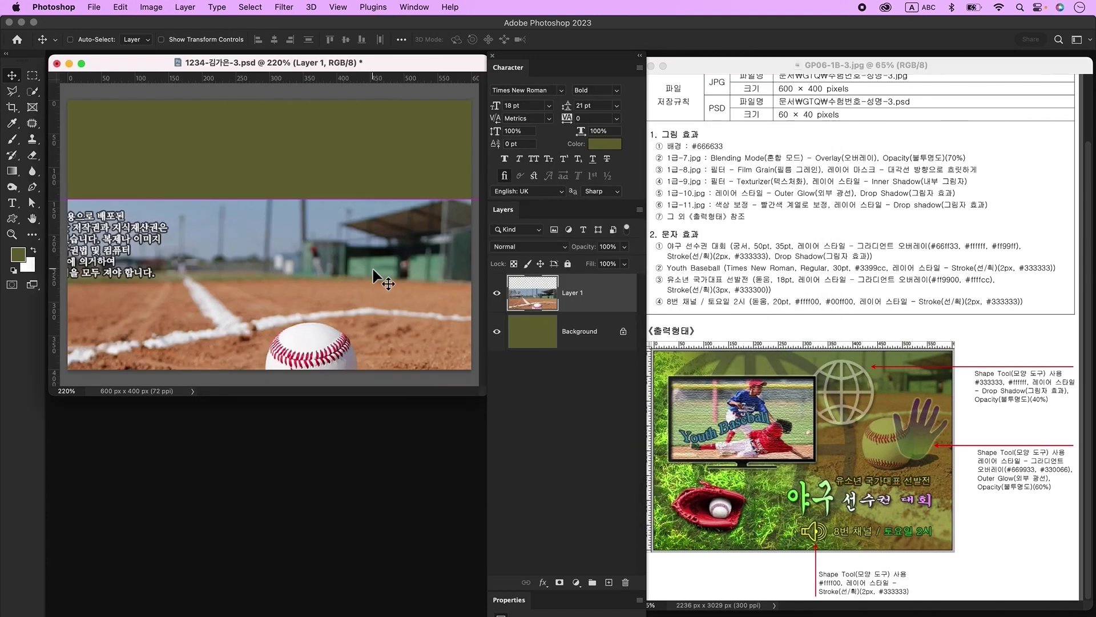
Scale and position the baseball field photo against the canvas's right side and set its blending mode to Overlay
key("super+t")
left_click_drag(265, 204, 275, 121)
key("Return")
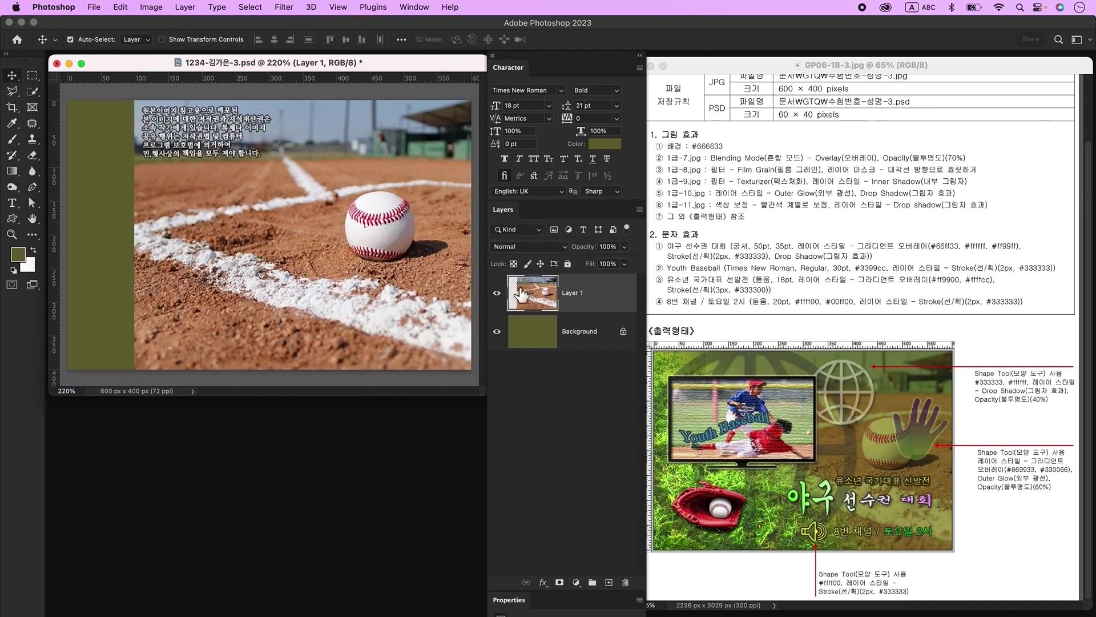
left_click(536, 249)
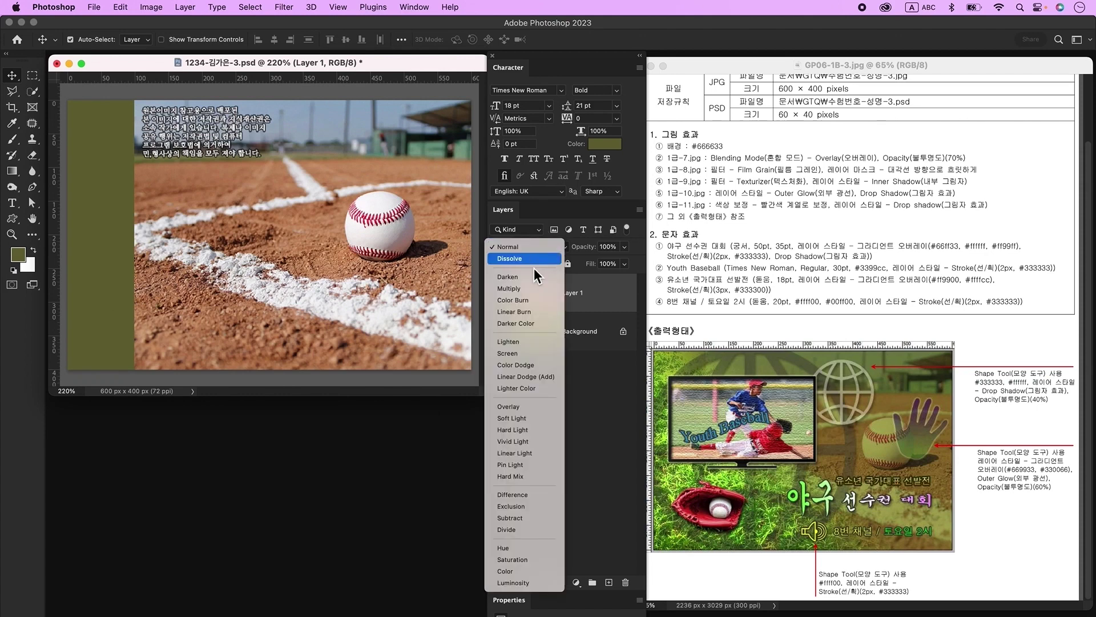
left_click(534, 407)
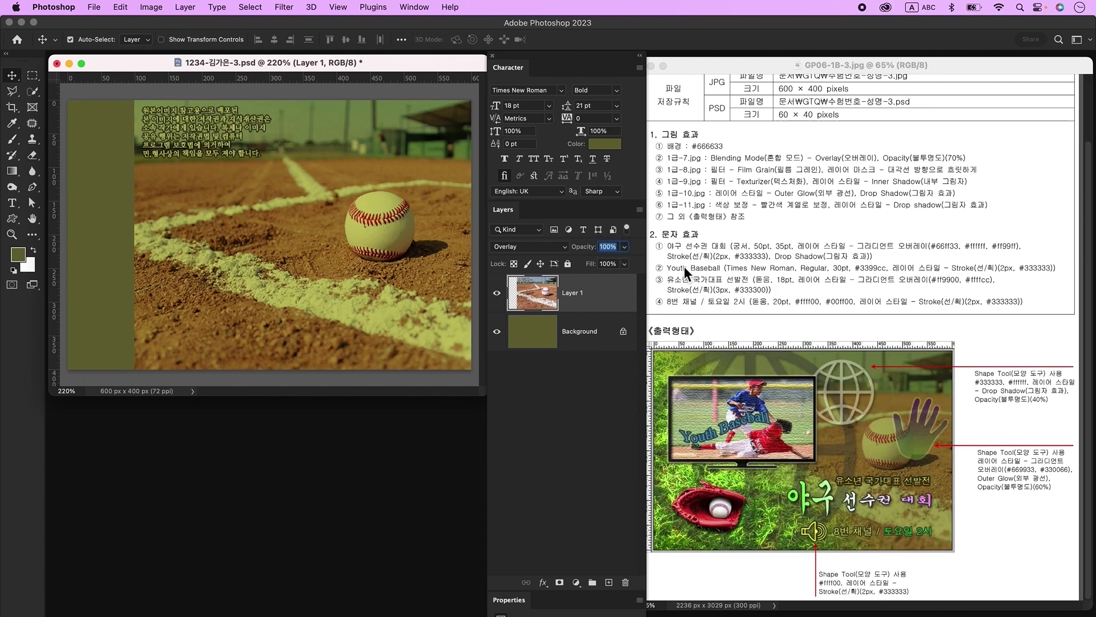
Open 1급-8.jpg and copy the grass photo into the poster as a new layer above the baseball photo
key("super+o")
left_click(550, 235)
left_click(477, 222)
left_click(780, 476)
left_click_drag(240, 85, 359, 394)
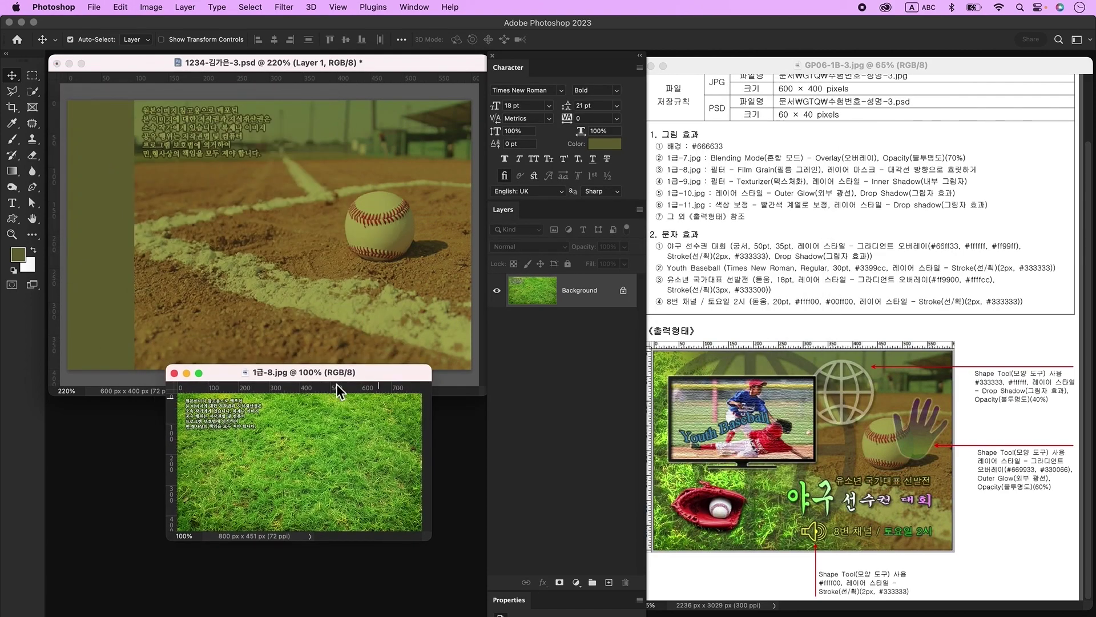
left_click_drag(220, 226, 225, 286)
Scale and position the grass layer so it covers the whole canvas
key("super+t")
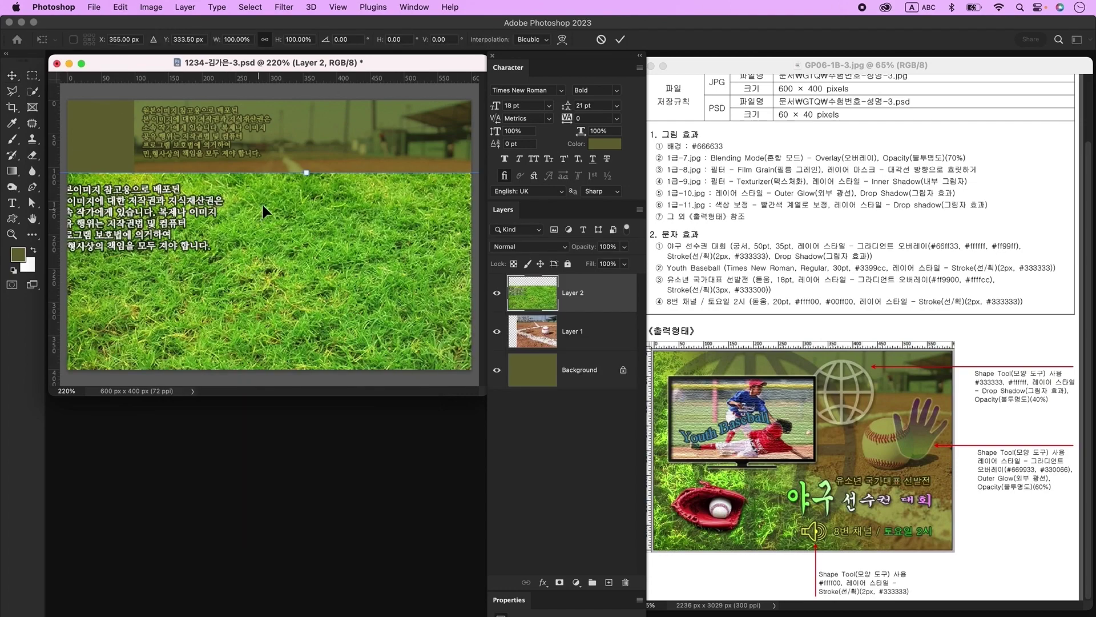
left_click_drag(307, 172, 248, 95)
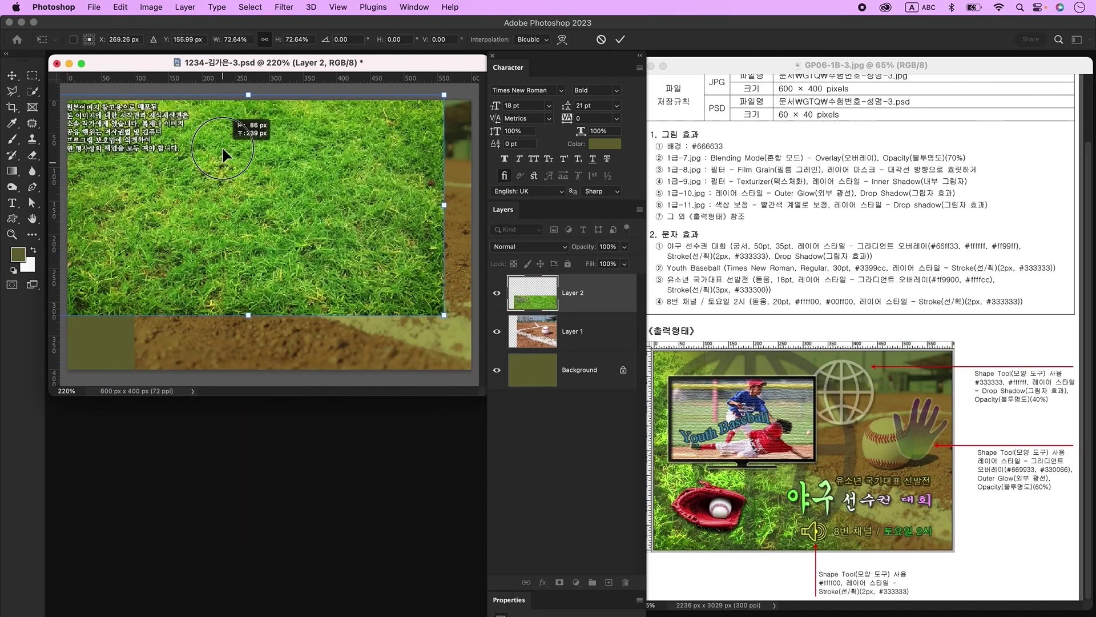
left_click_drag(249, 316, 250, 371)
key("Return")
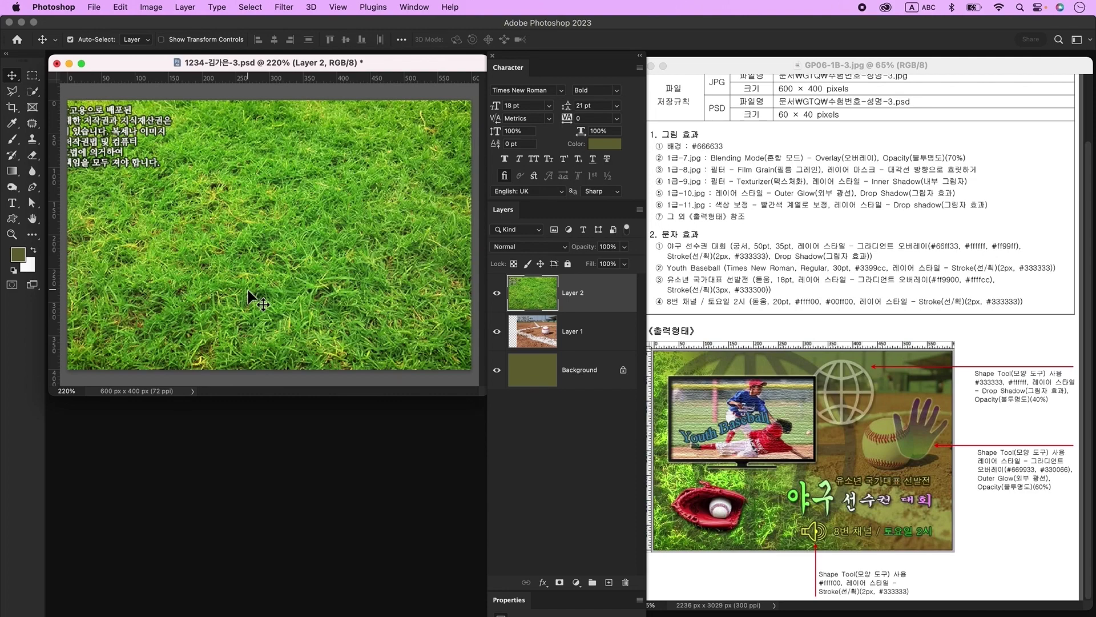
Apply the Film Grain filter to the grass layer with Grain 4, Highlight Area 2 and Intensity 2
left_click(283, 8)
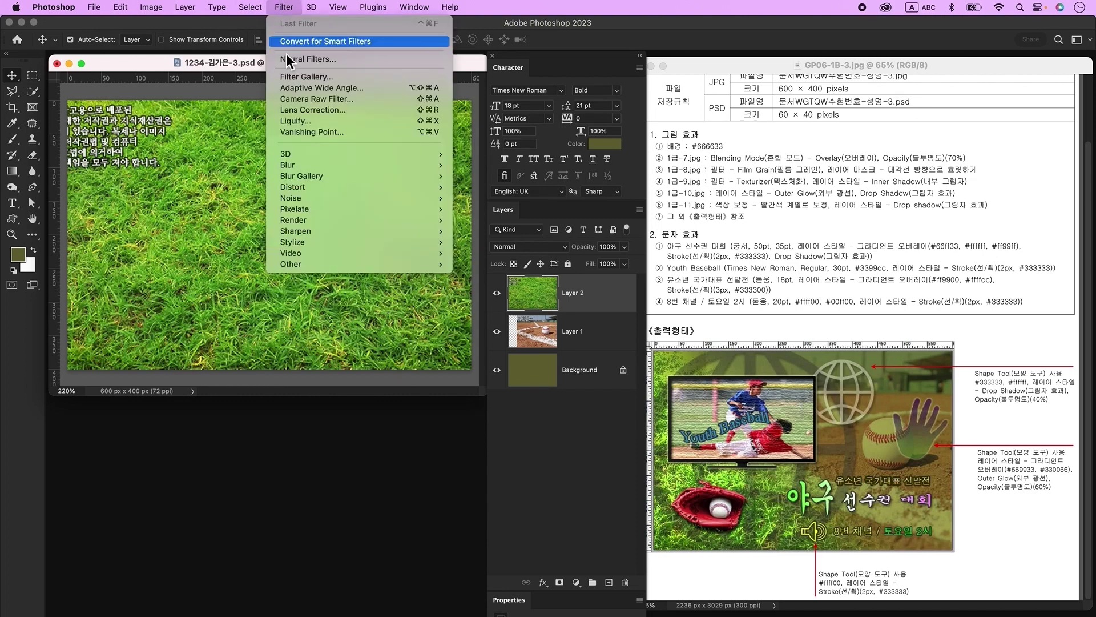
left_click(302, 78)
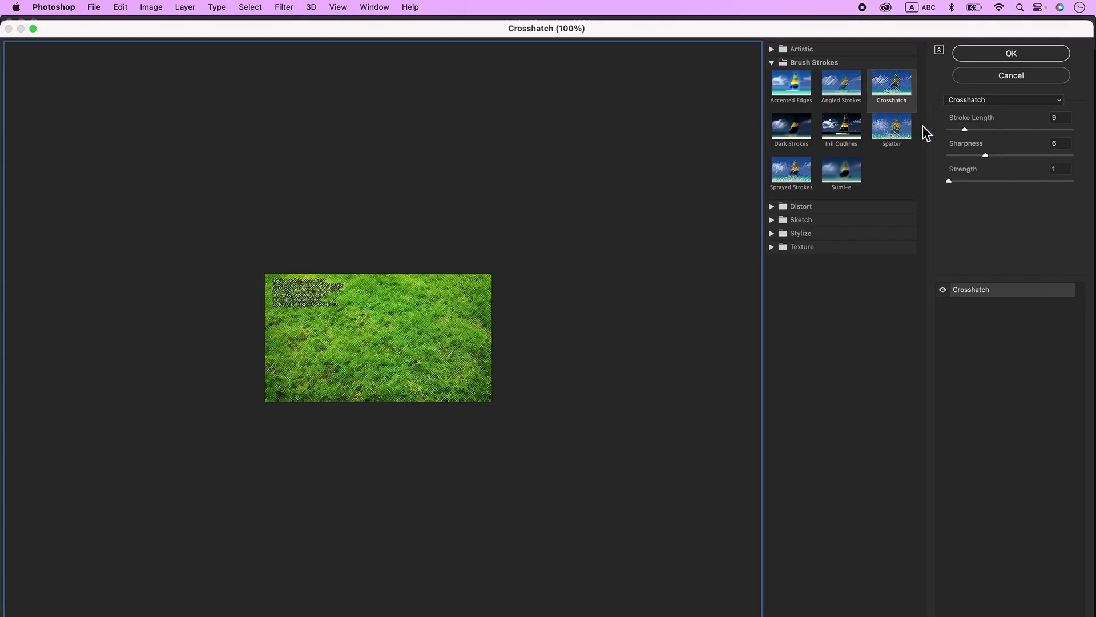
left_click(1005, 100)
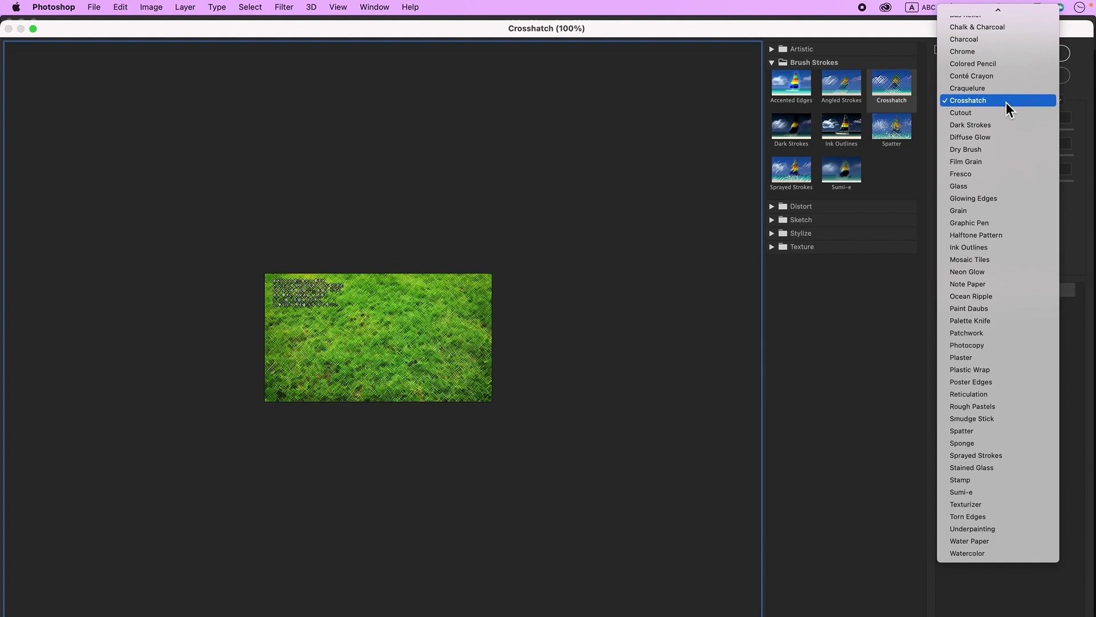
left_click(1003, 164)
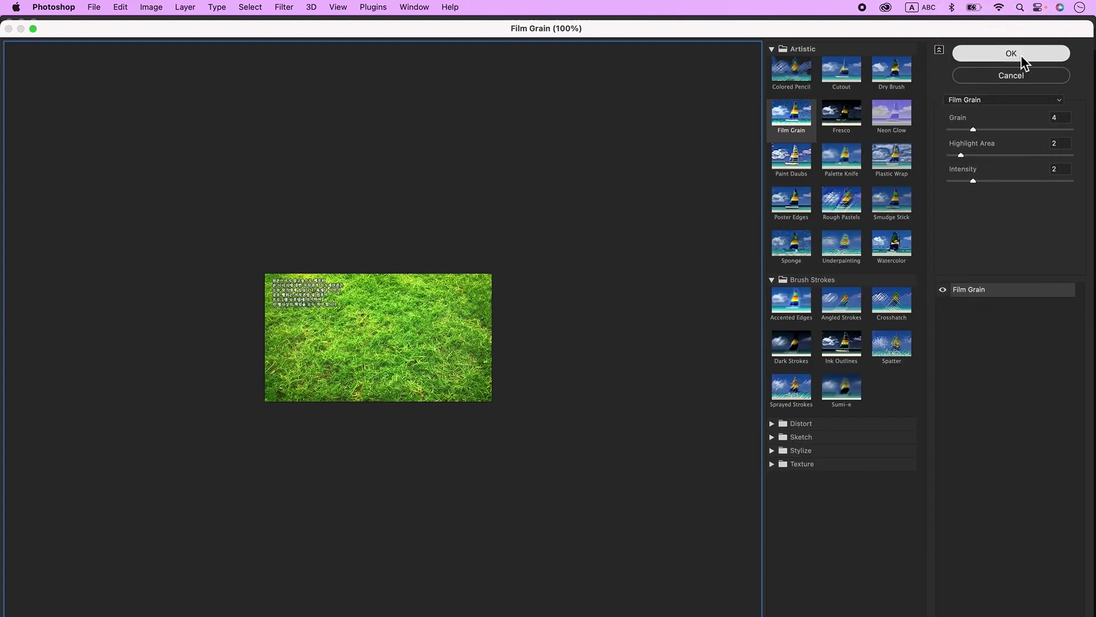
left_click(1021, 56)
Add a layer mask to the grass and fade it diagonally from the canvas's upper right with black Foreground to Transparent gradients
left_click(560, 583)
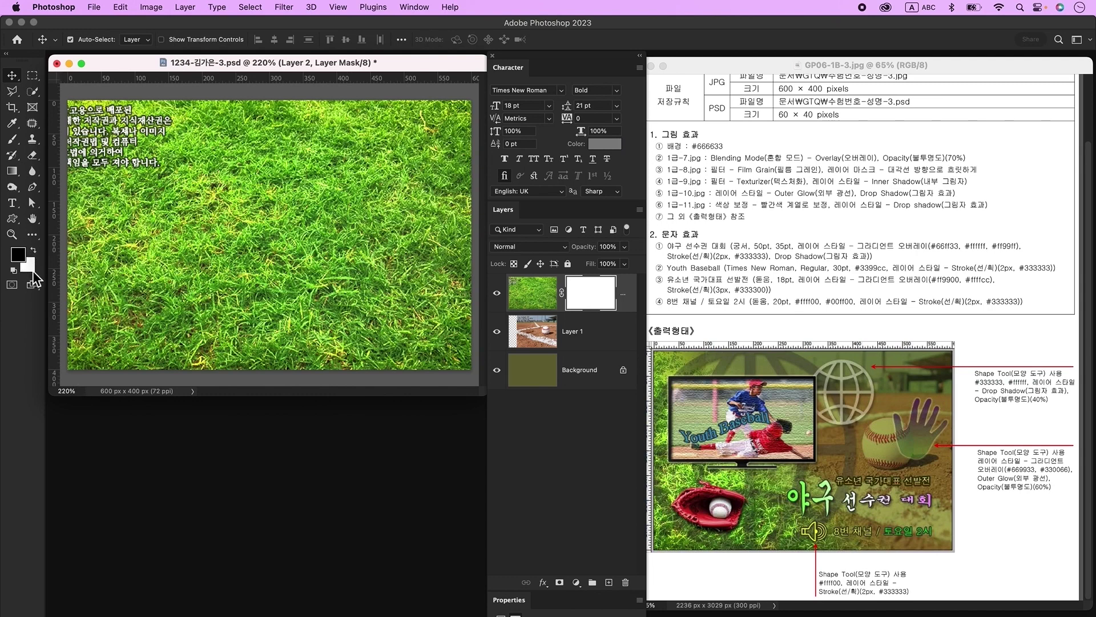
left_click(18, 174)
left_click(91, 42)
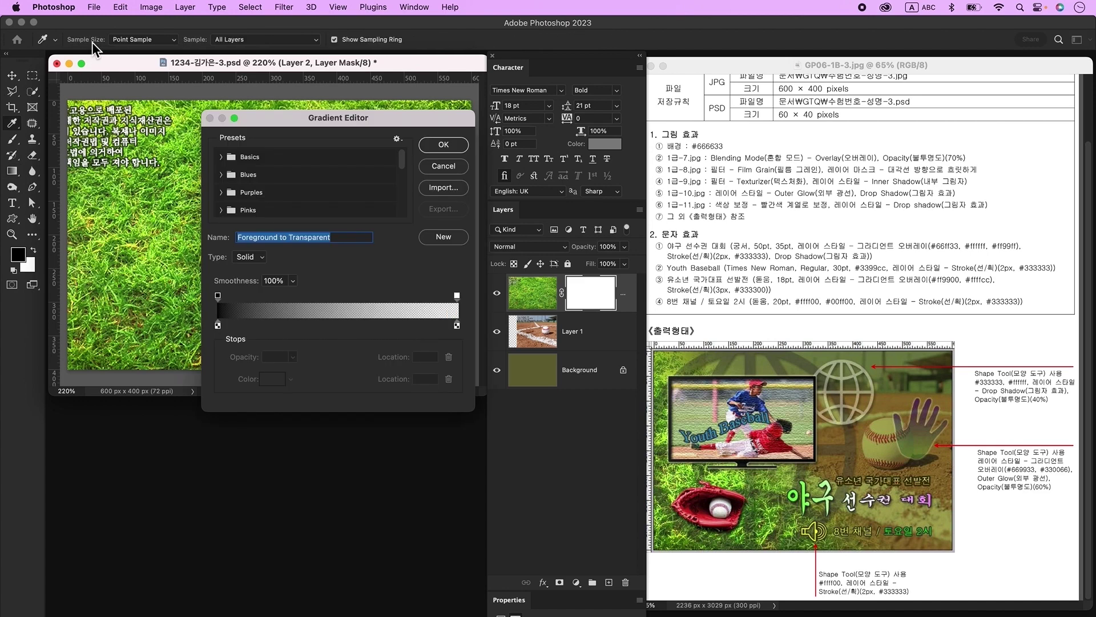
left_click(222, 158)
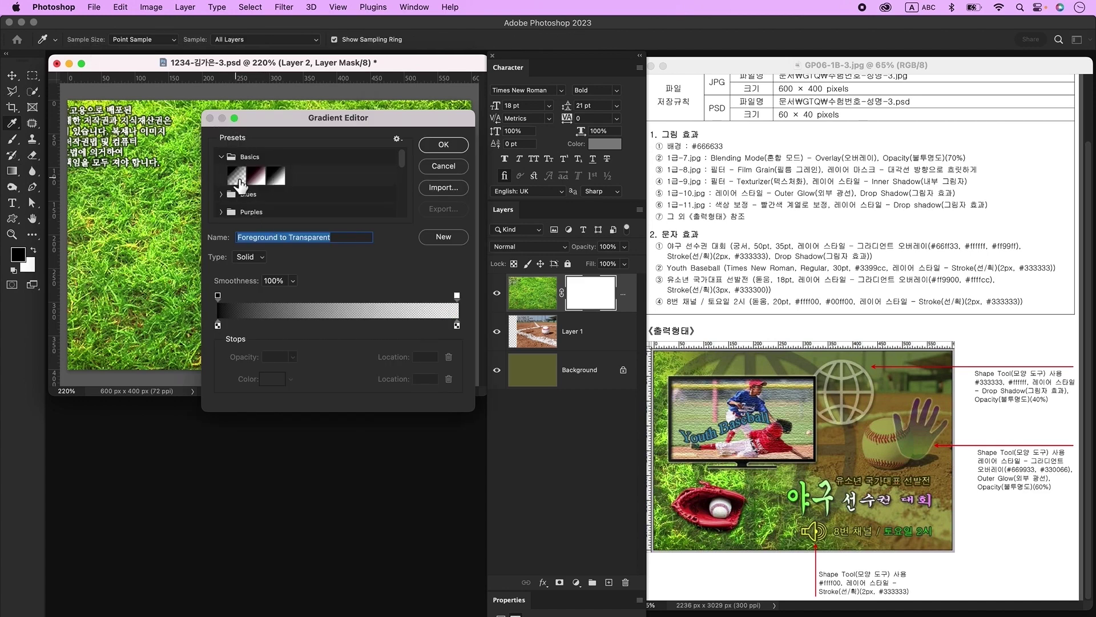
left_click(444, 145)
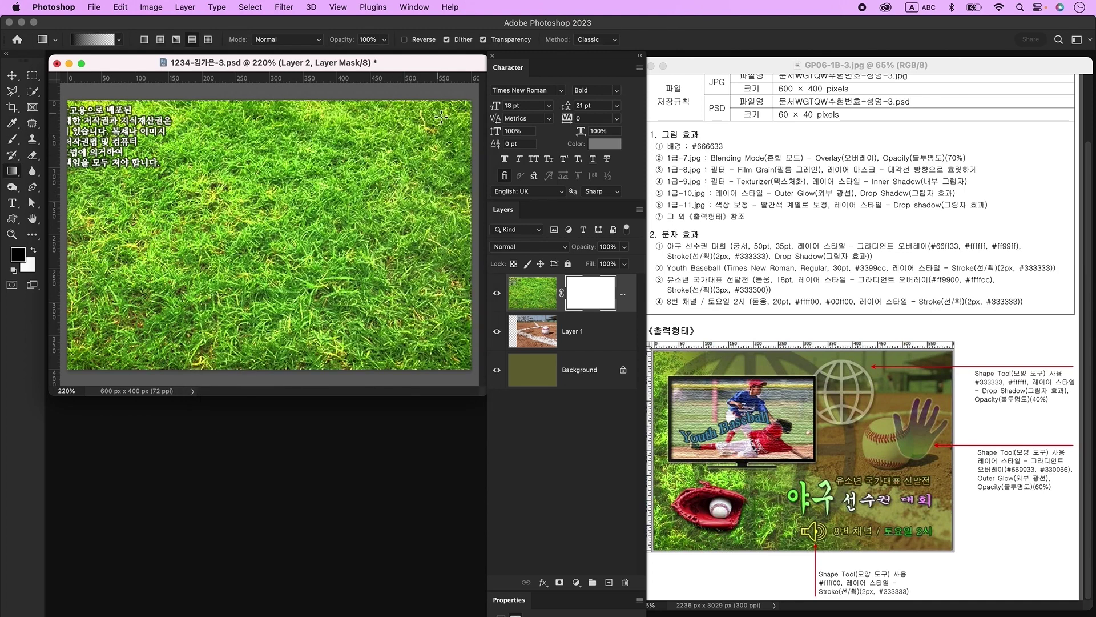
left_click_drag(448, 116, 253, 261)
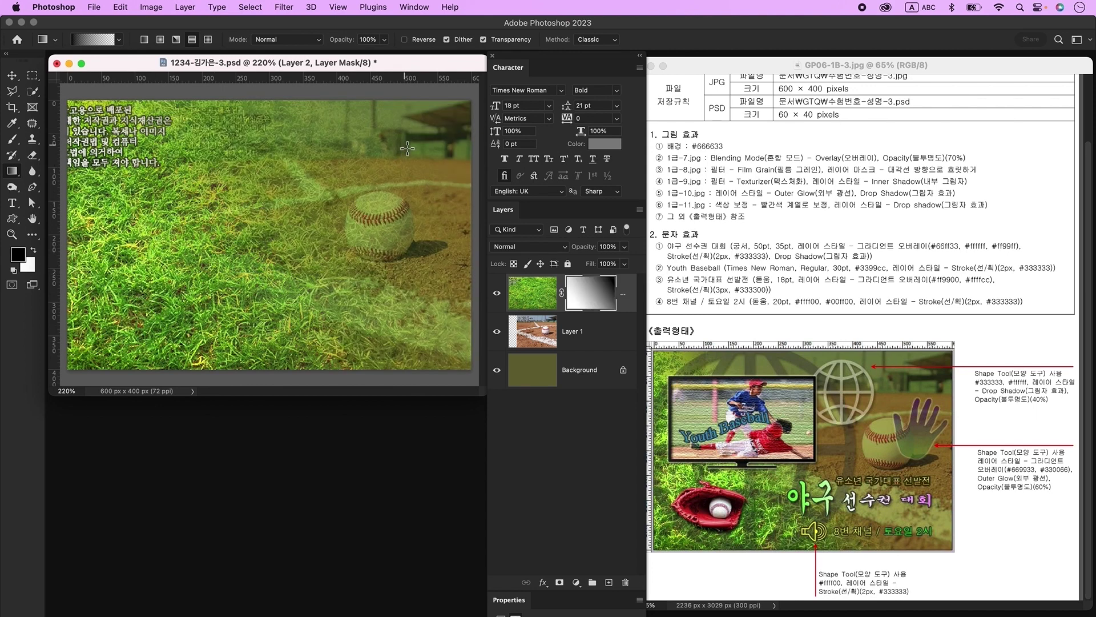
left_click_drag(384, 151, 100, 328)
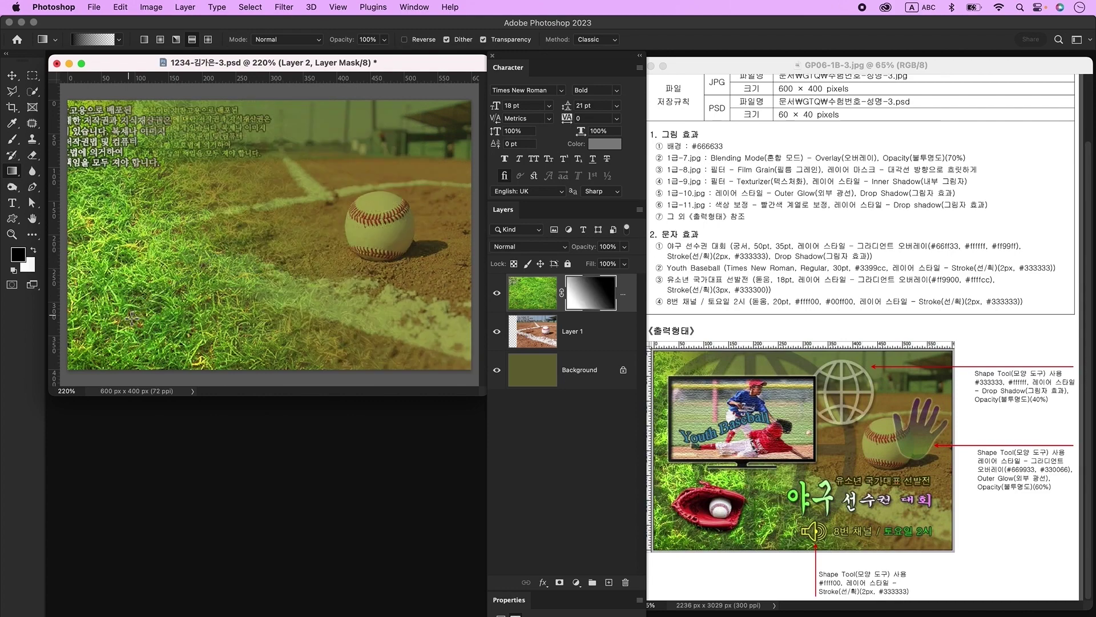
Open 1급-9.jpg, apply the Texturizer filter to the baseball players photo and move its window below the poster
key("super+o")
left_click(779, 476)
left_click(284, 6)
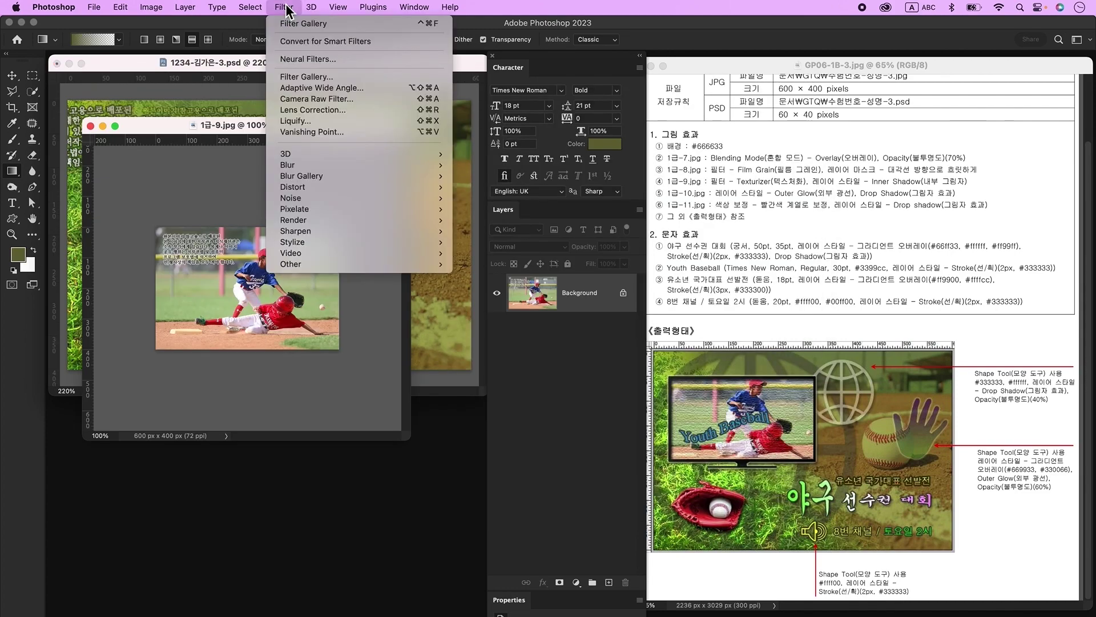
left_click(318, 78)
left_click(997, 100)
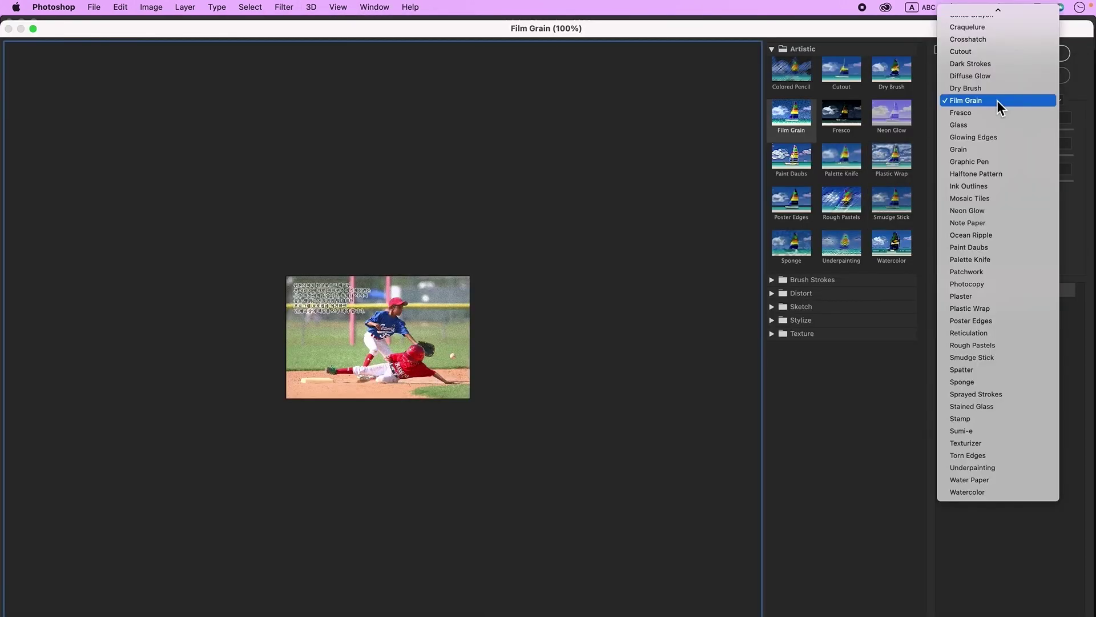
left_click(1008, 445)
left_click(1028, 52)
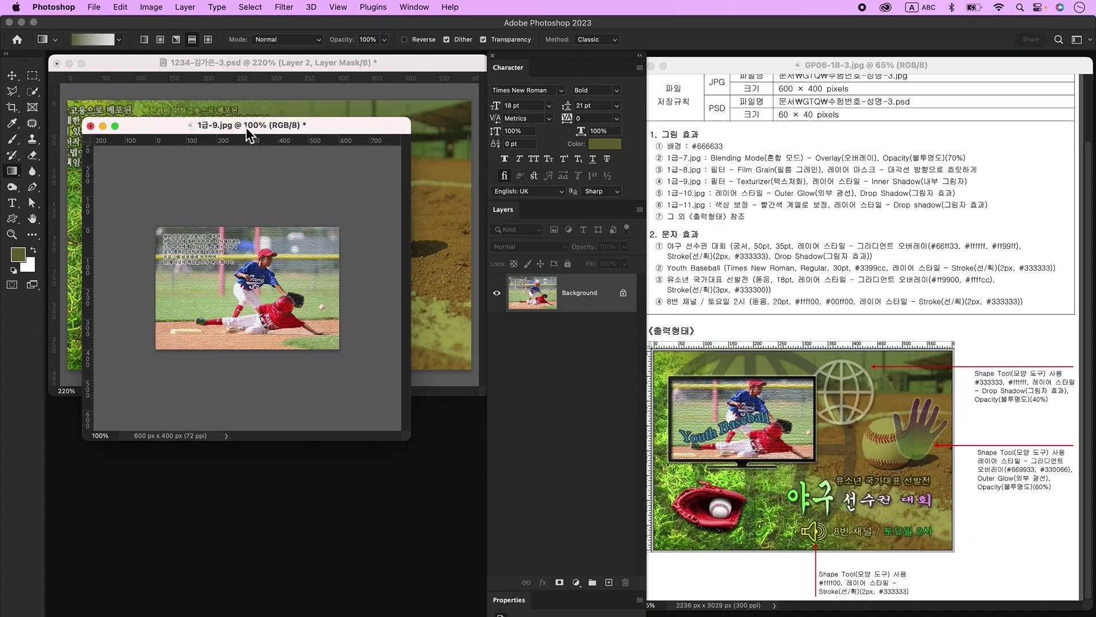
left_click_drag(246, 127, 229, 433)
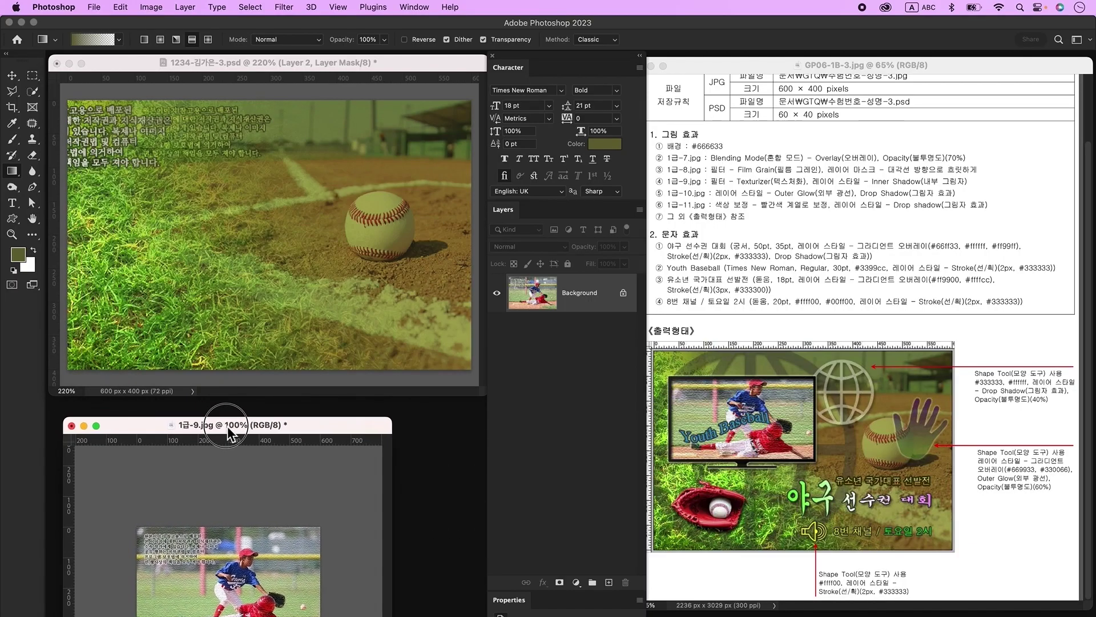
Open 1급-10.jpg and unlock the TV image's background layer
key("cmd+o")
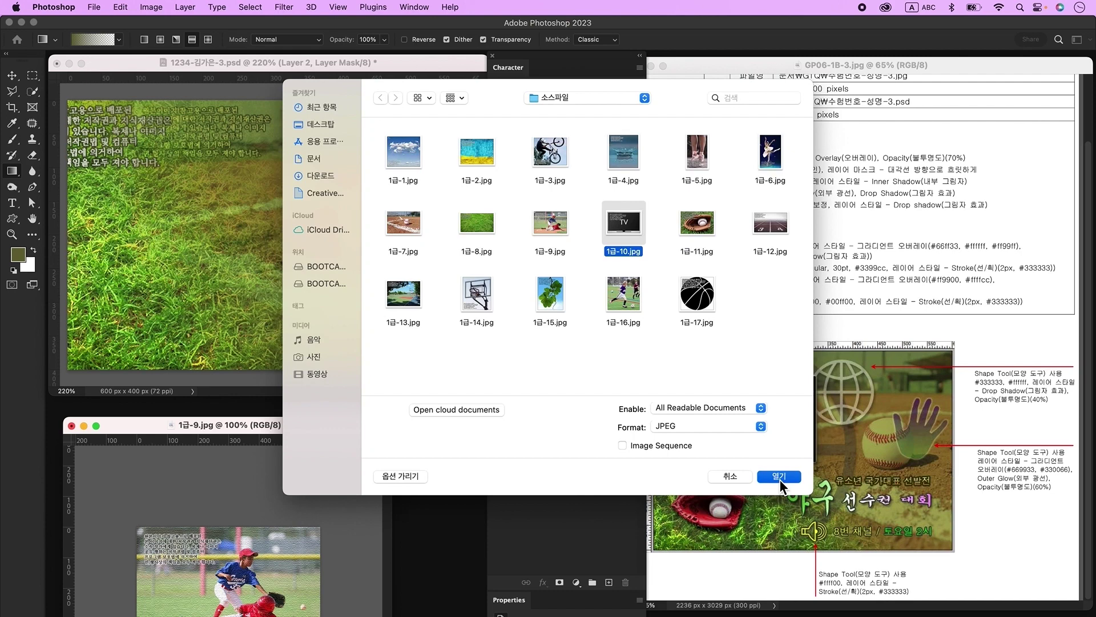
left_click(779, 479)
key("cmd+equal")
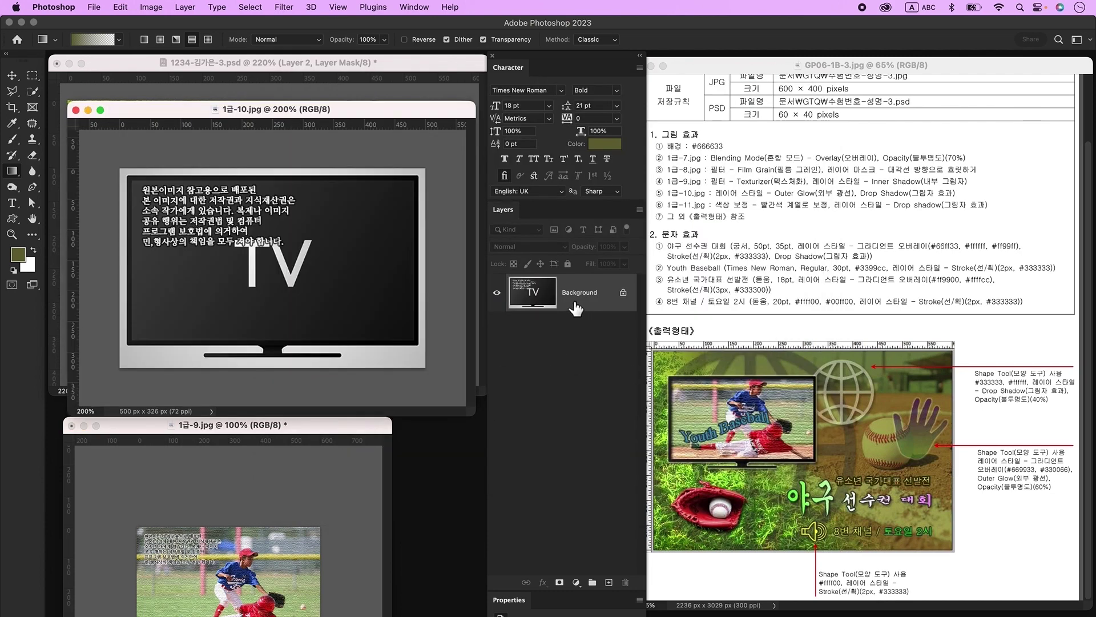
left_click(624, 293)
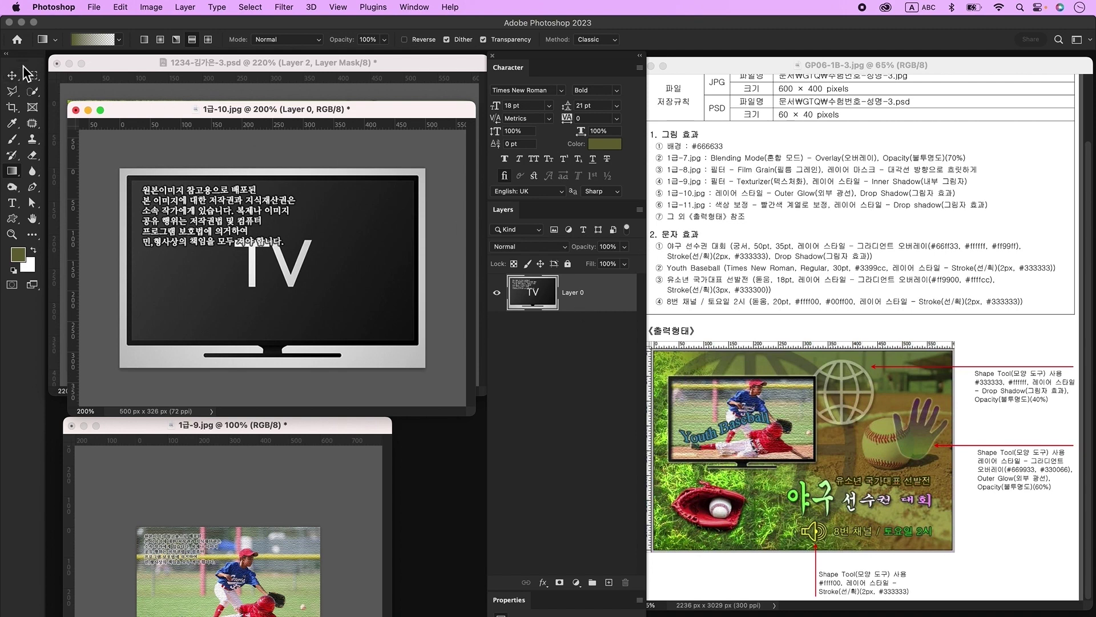
Select the light grey background around the TV with the Magic Wand at tolerance 60 and delete it
mouse_move(34, 92)
left_mouse_down()
mouse_move(57, 95)
mouse_move(68, 114)
left_mouse_up()
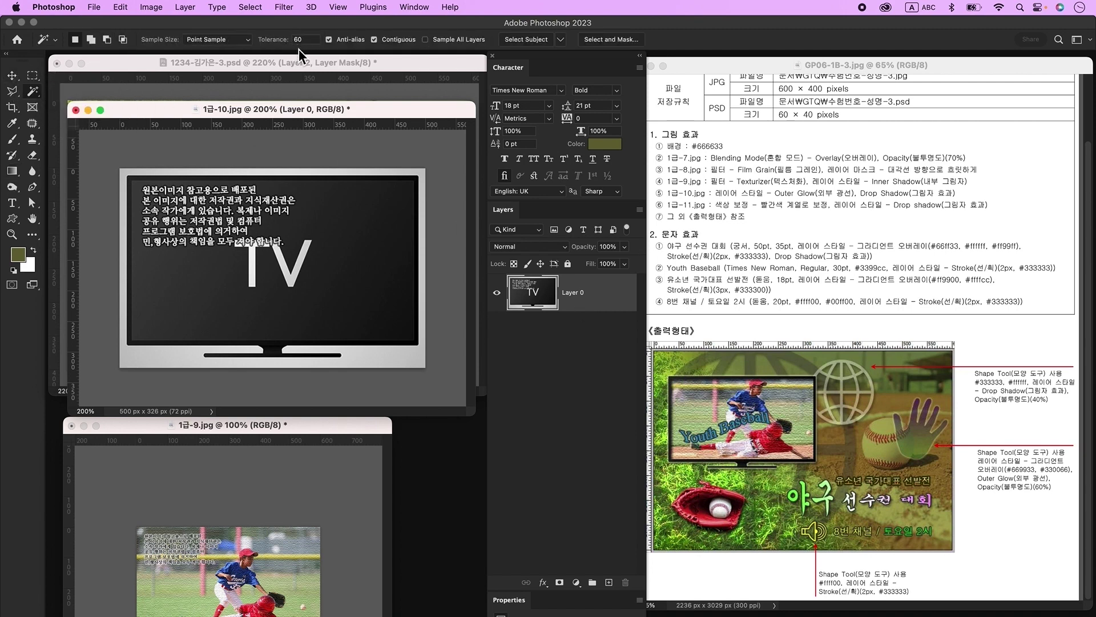
left_click(383, 366)
key("Delete")
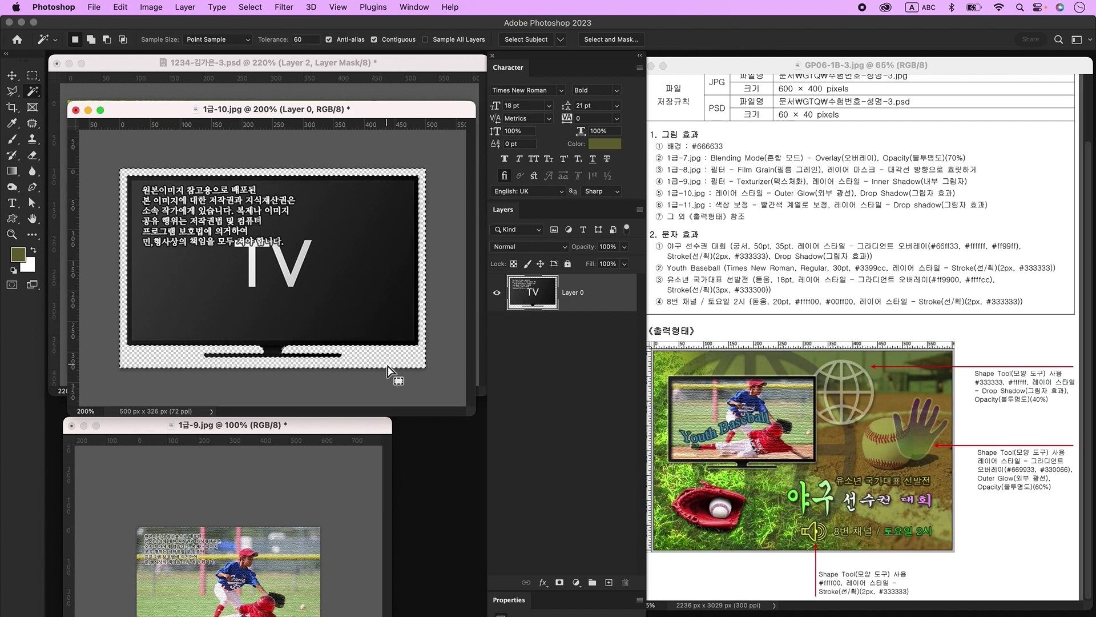
Copy the cut-out TV into the poster, scale it down and place it in the canvas's upper left
key("v")
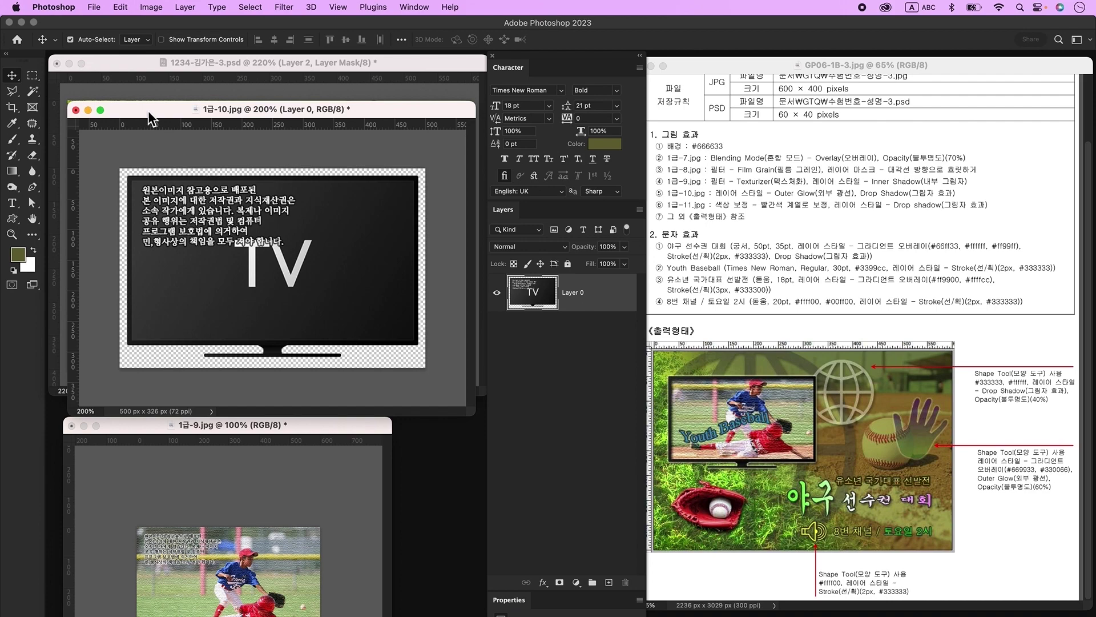
left_click_drag(149, 111, 224, 264)
left_click_drag(359, 358, 234, 200)
key("super+t")
left_click_drag(251, 254, 205, 187)
key("Return")
Select the TV's screen area with a rectangular marquee and copy it to a new layer, checking it with the full TV layer hidden
left_click(32, 76)
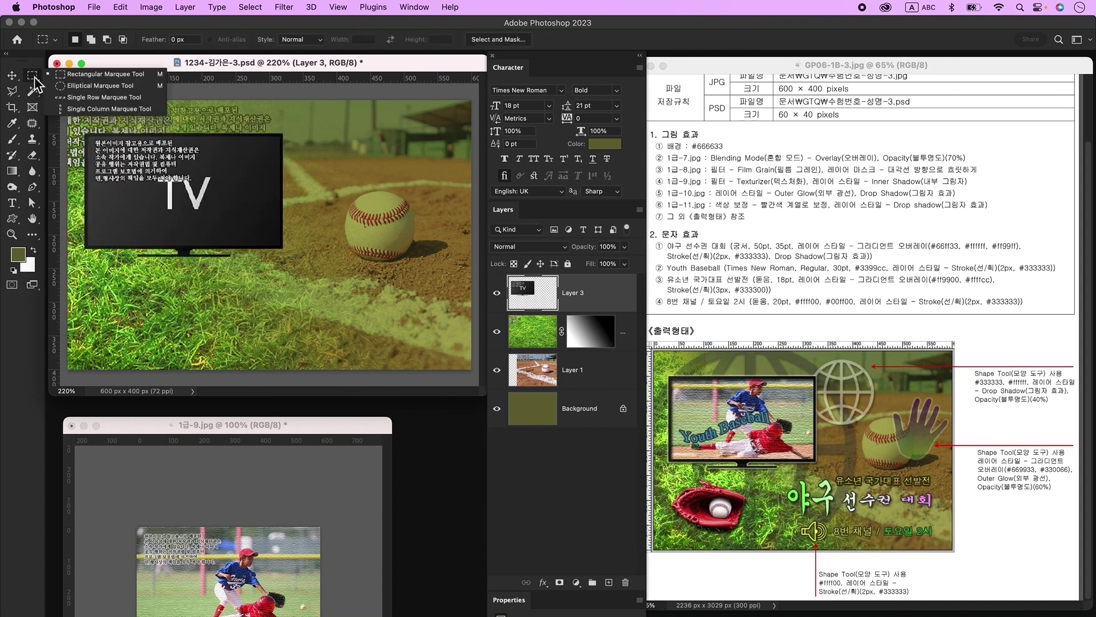
left_click(64, 76)
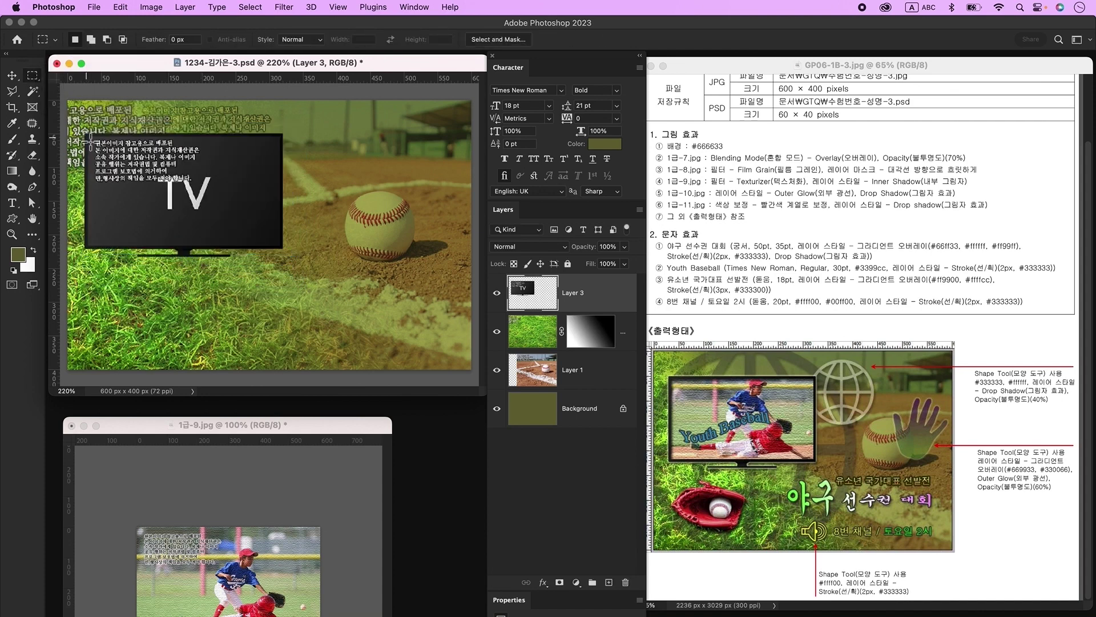
left_click_drag(87, 137, 281, 246)
key("ctrl+j")
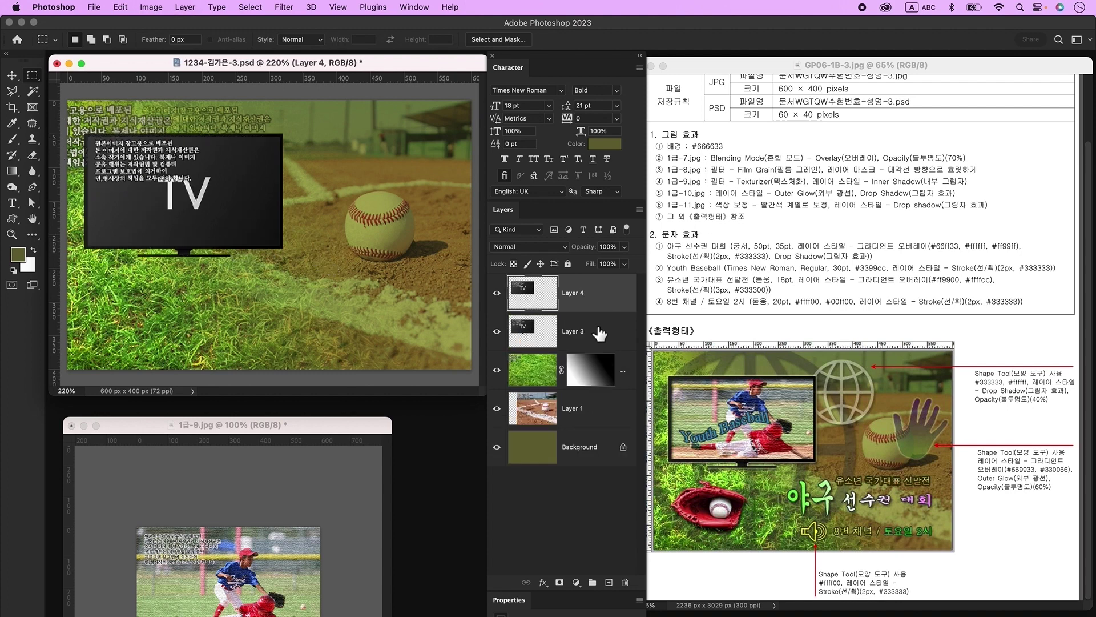
left_click(496, 331)
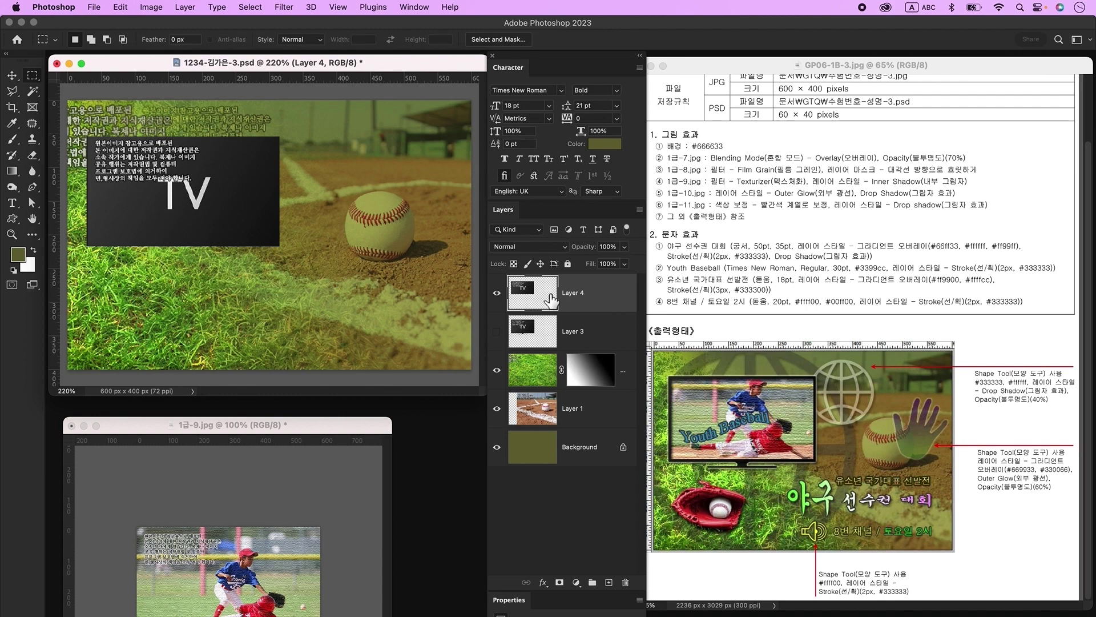
left_click(496, 331)
Copy the textured baseball players photo from 1급-9.jpg into the poster and close the source image
key("v")
left_click(252, 577)
left_click_drag(221, 566, 205, 209)
left_click(71, 426)
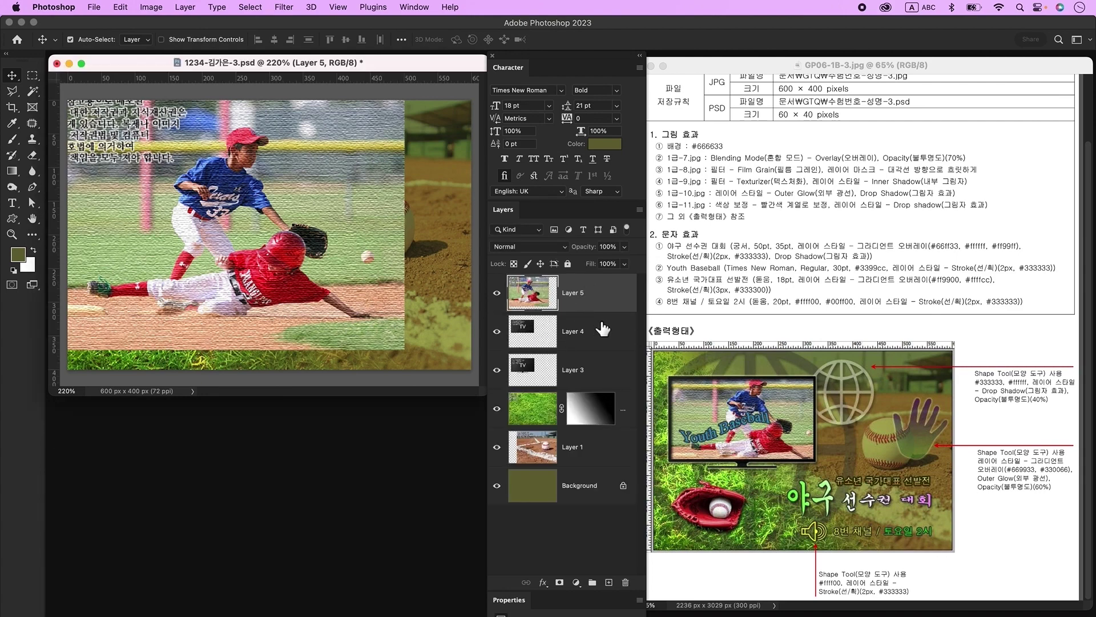
Clip the players photo to the TV screen layer, scale it to about 62% and centre the players in the screen
mouse_move(584, 308)
left_mouse_down()
mouse_move(581, 326)
mouse_move(580, 313)
left_mouse_up()
left_click(580, 313, "alt")
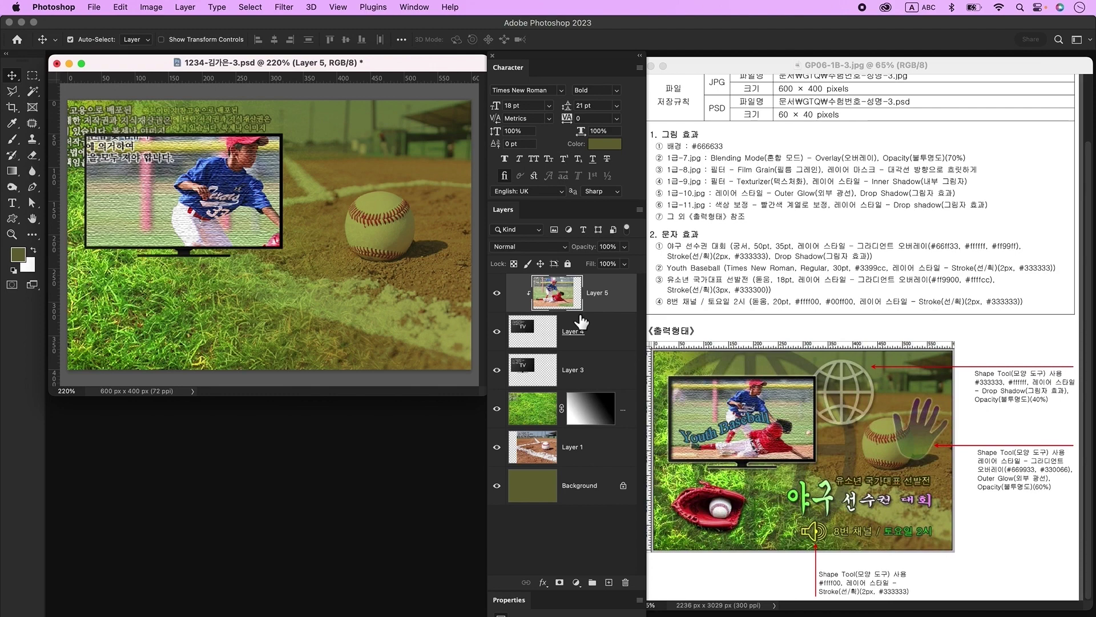
key("super+t")
left_click_drag(408, 225, 237, 194)
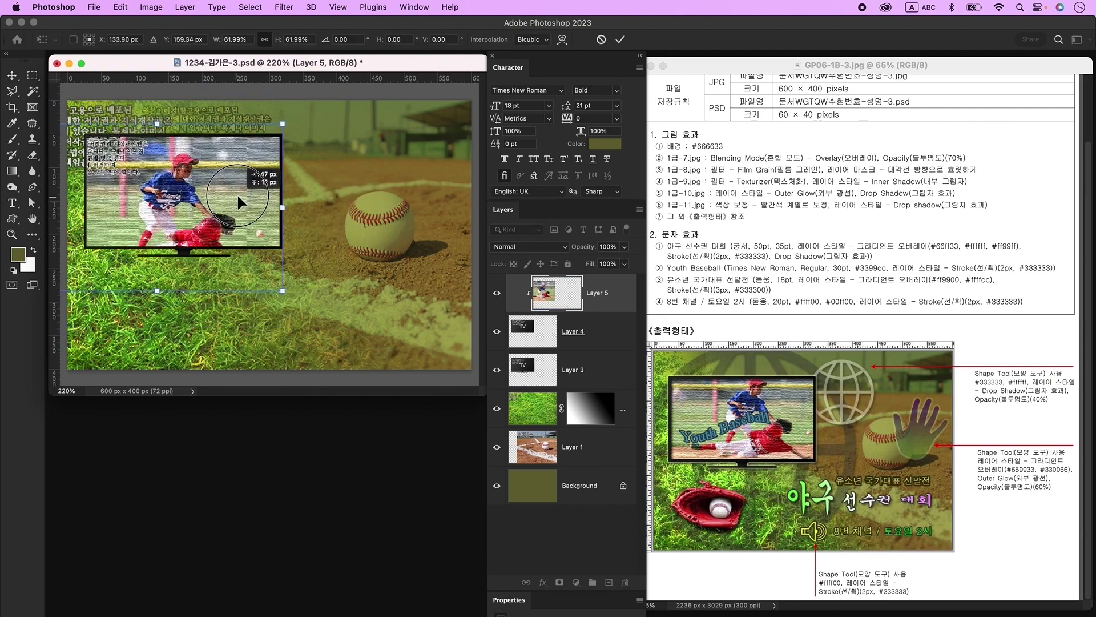
key("Return")
Apply an Inner Shadow layer style to the TV screen layer
left_click(534, 340)
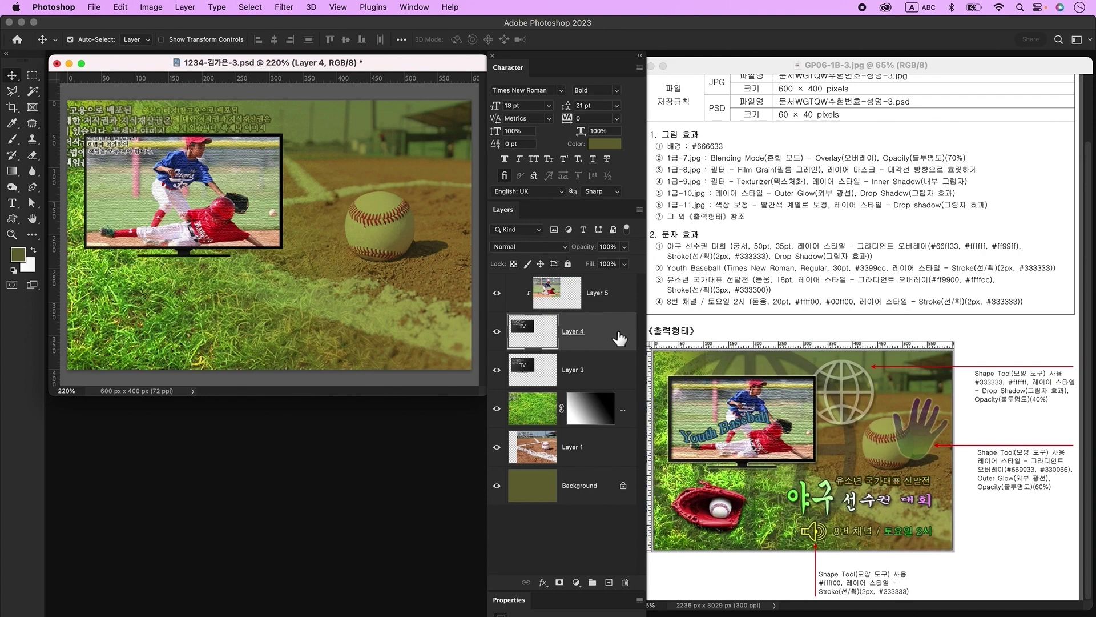
double_click(619, 331)
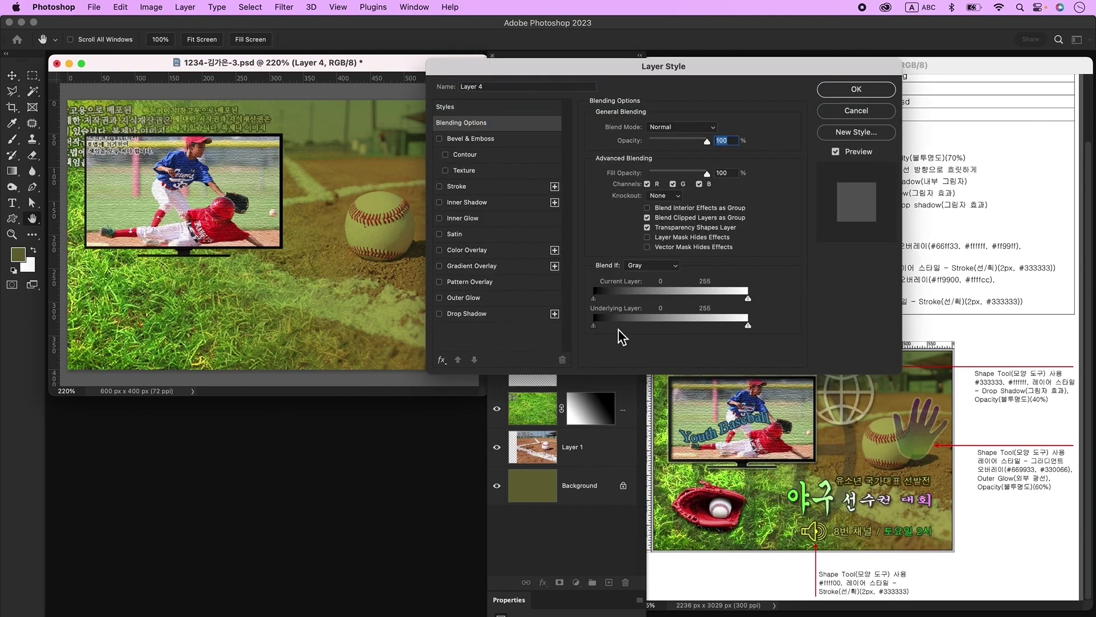
left_click(464, 204)
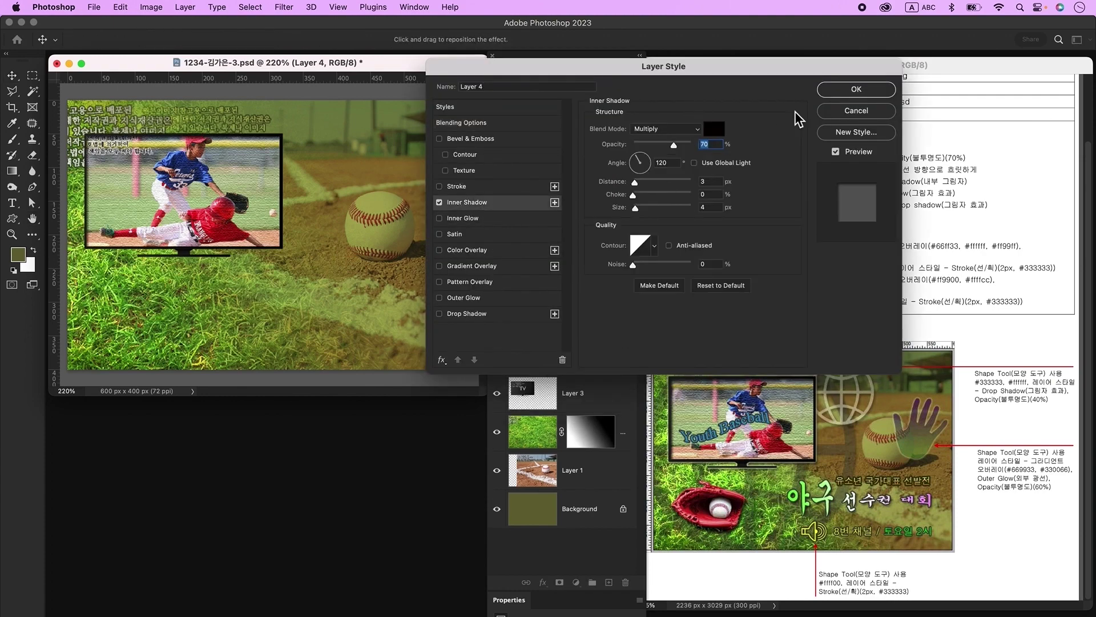
left_click(848, 93)
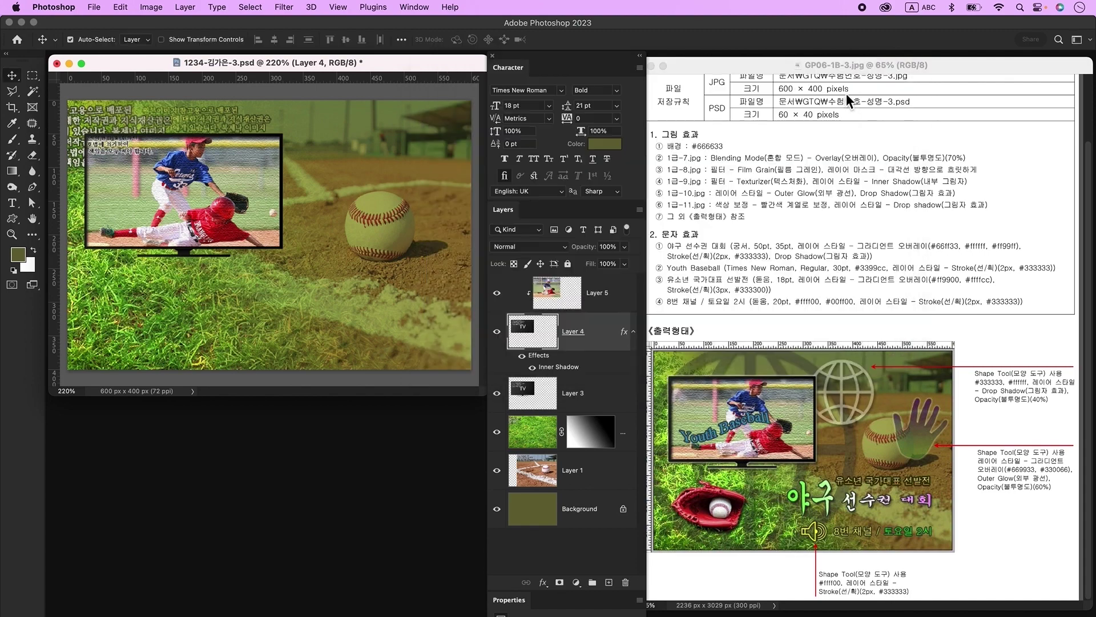
Apply Outer Glow and Drop Shadow layer styles to the full TV layer
left_click(607, 402)
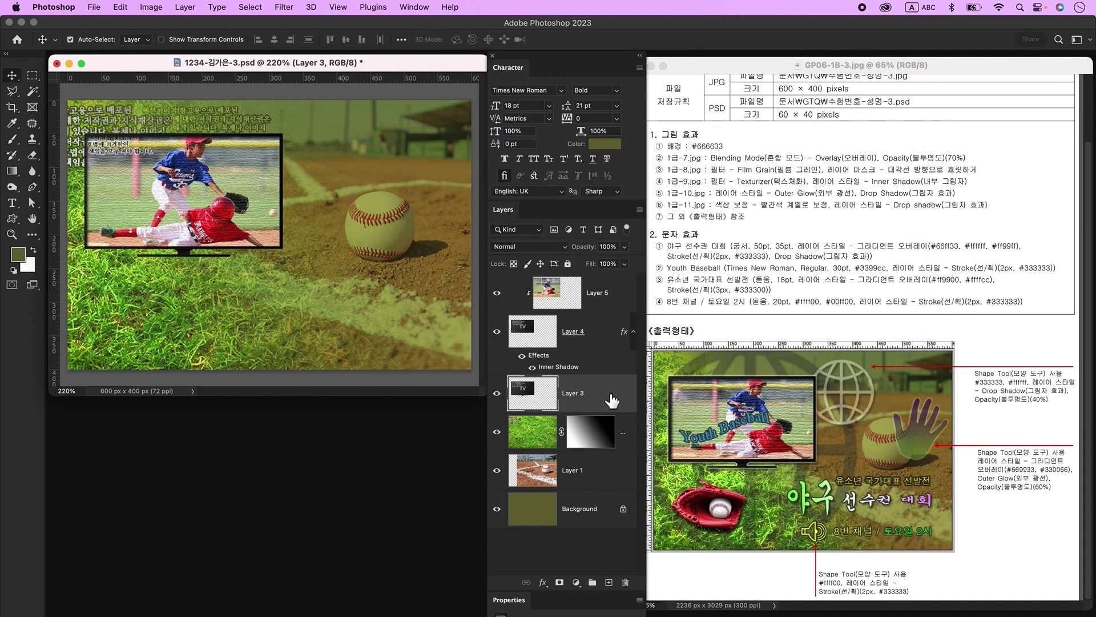
double_click(609, 394)
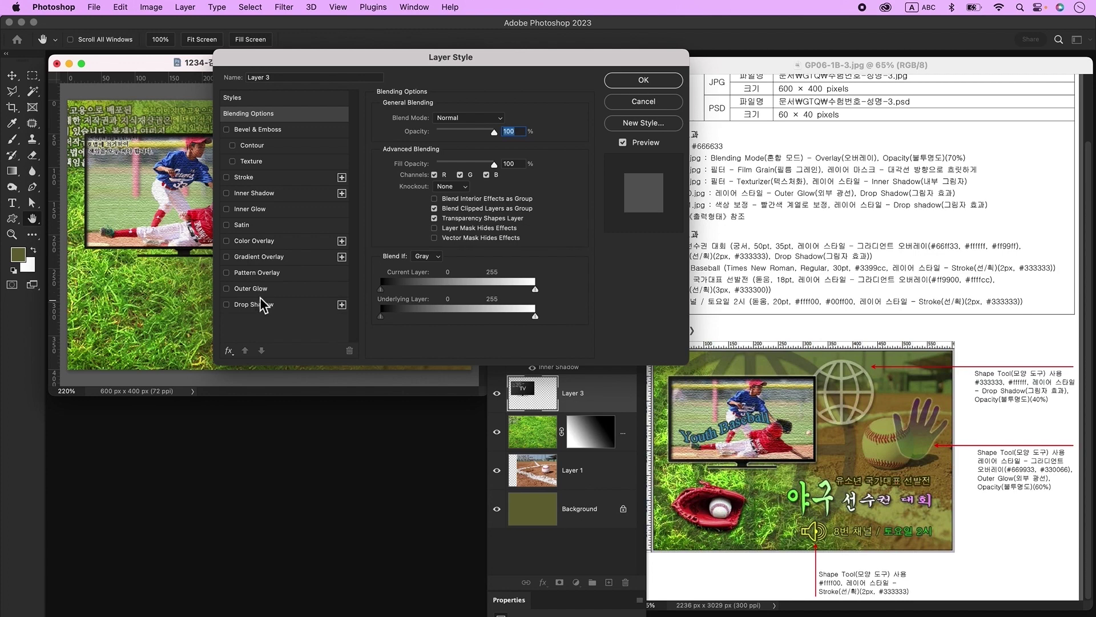
left_click(252, 288)
left_click(263, 308)
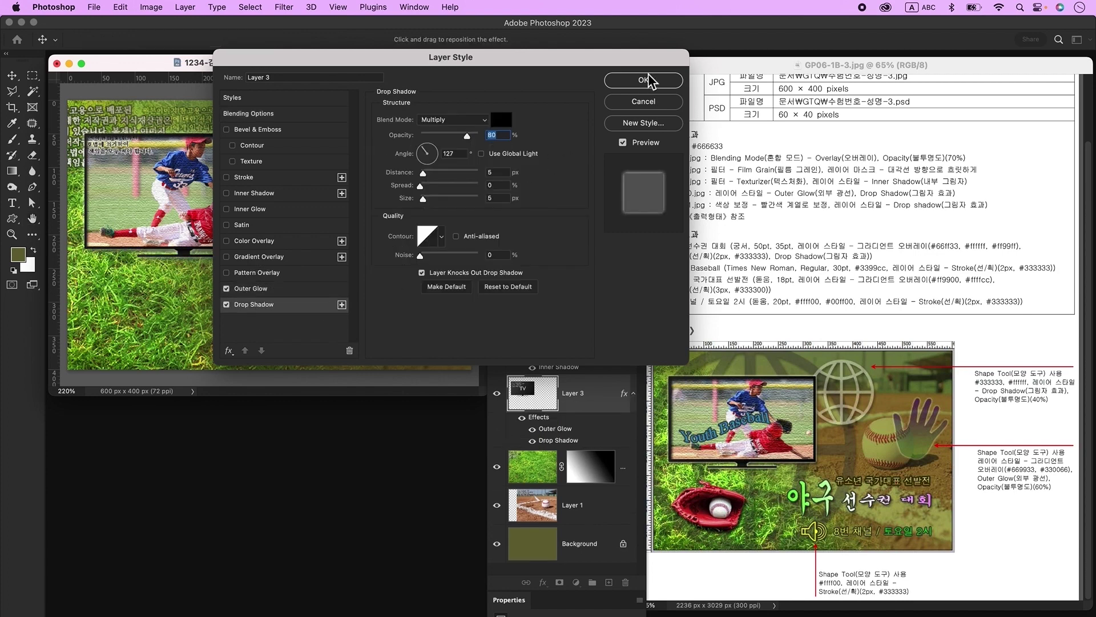
left_click(660, 84)
Open the baseball glove source photo 1급-11.jpg
key("super+o")
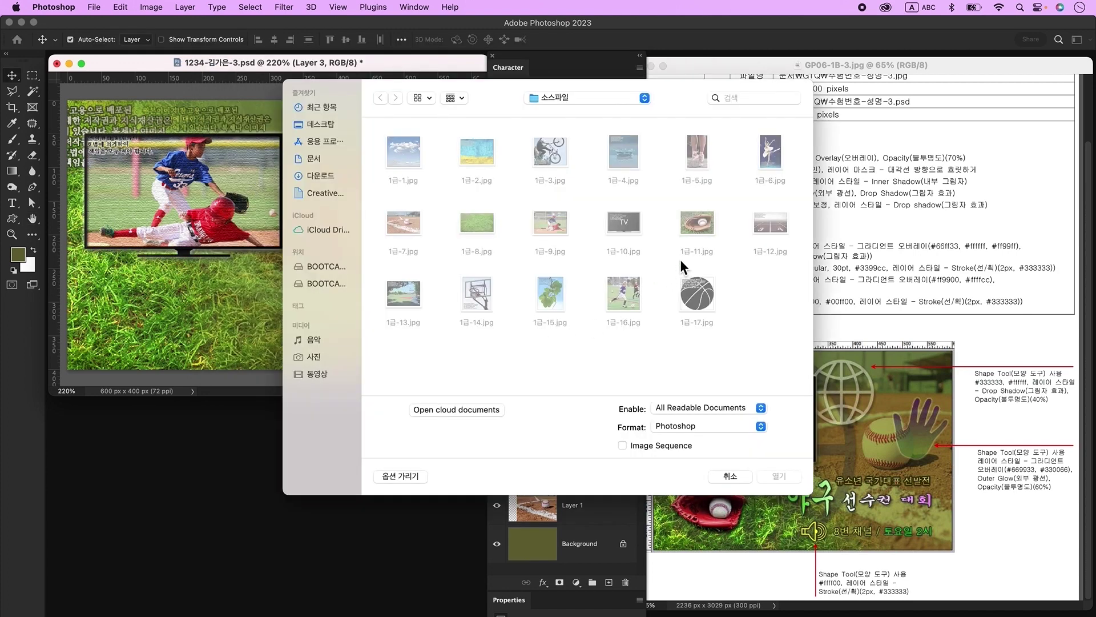
left_click(709, 223)
left_click(772, 477)
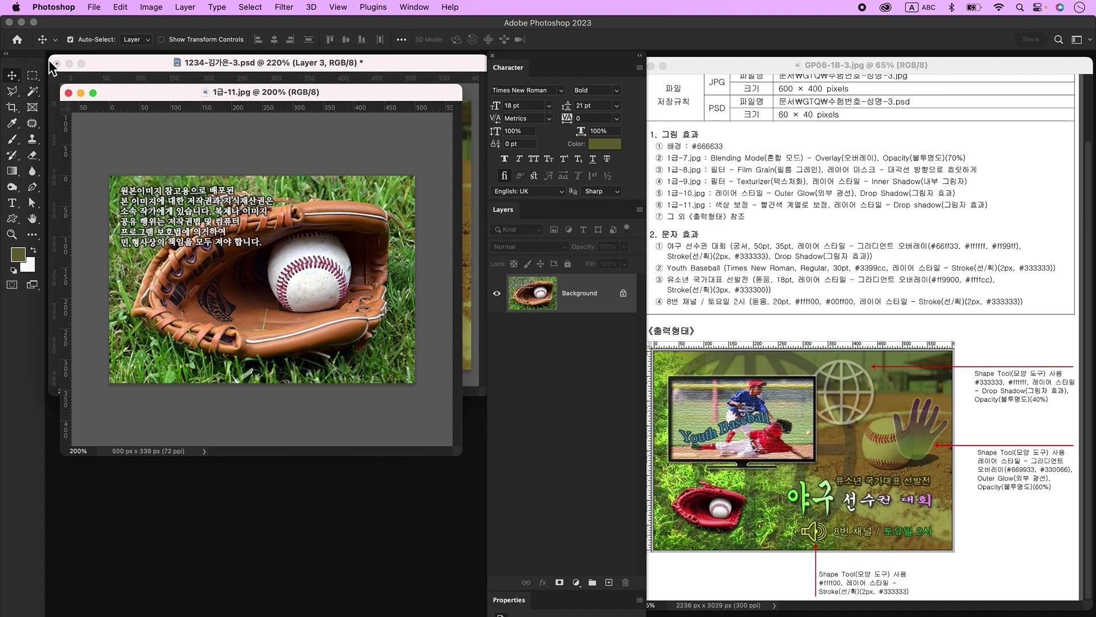
Select the glove and ball with the Quick Selection tool, copy them to a new layer and hide the background
right_click(33, 91)
left_click(91, 107)
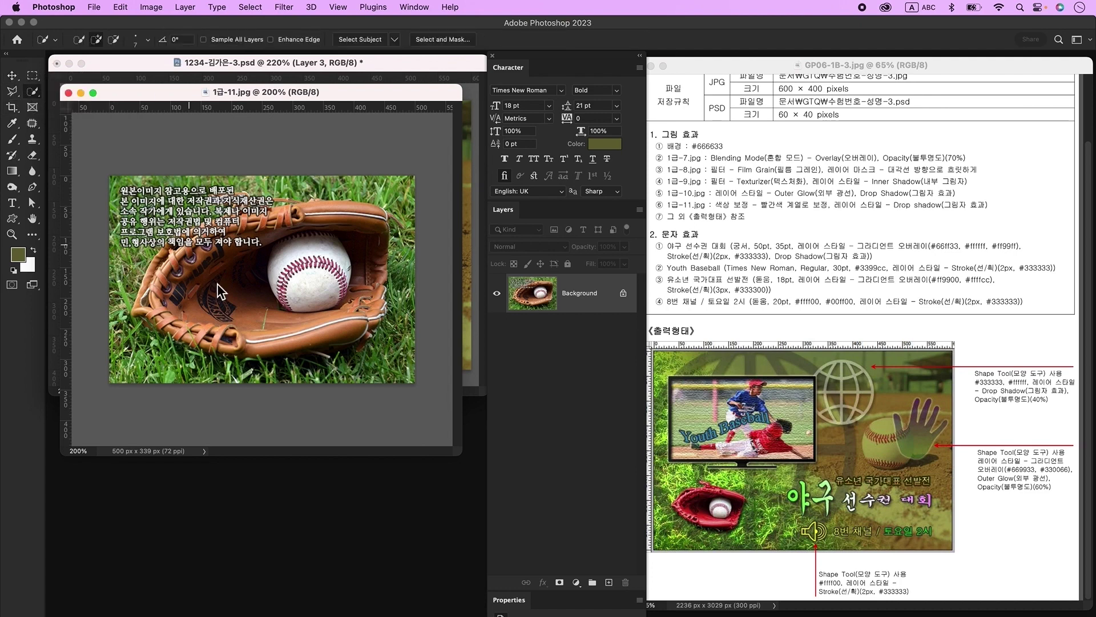
key("bracketright")
mouse_move(146, 307)
left_mouse_down()
mouse_move(246, 331)
mouse_move(359, 324)
mouse_move(343, 240)
mouse_move(370, 301)
left_mouse_up()
key("alt")
mouse_move(366, 365)
left_mouse_down()
mouse_move(223, 382)
mouse_move(268, 366)
left_mouse_up()
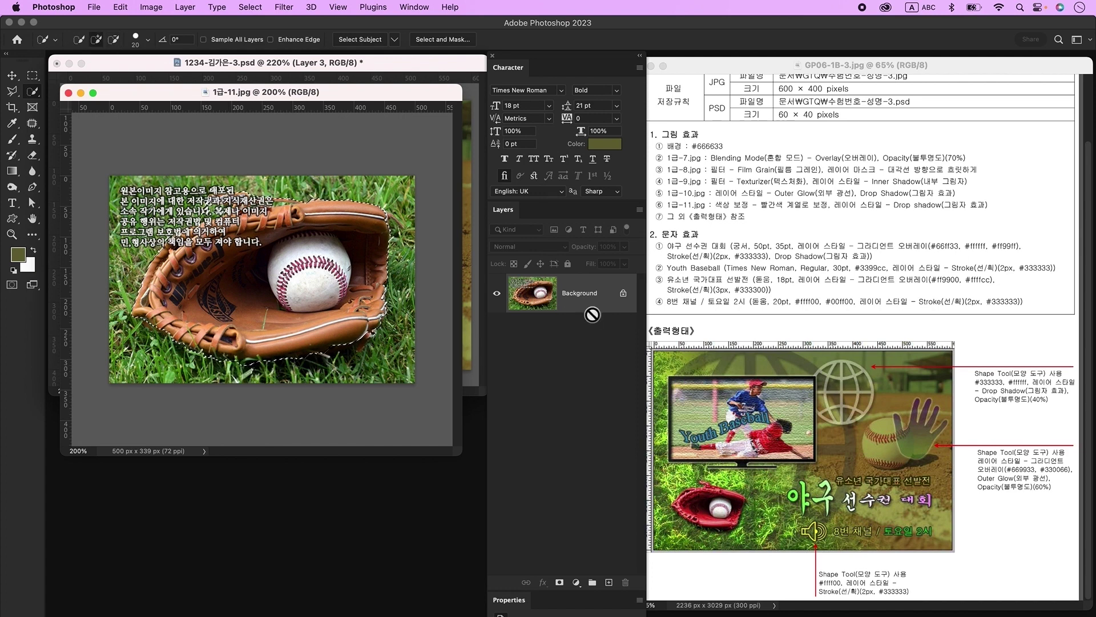
key("super+j")
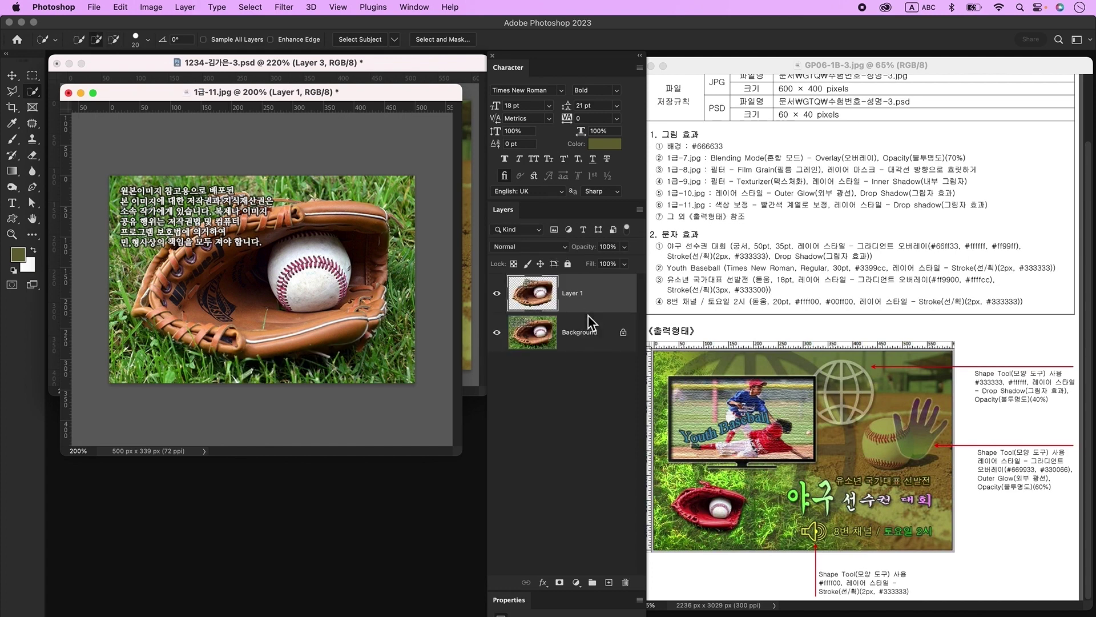
left_click(497, 333)
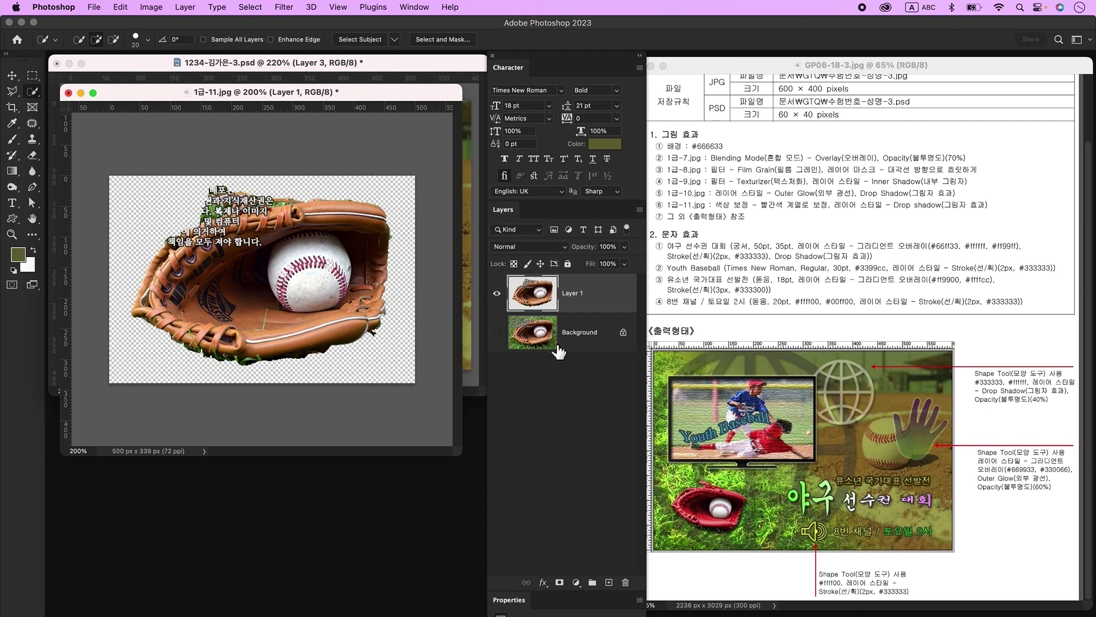
Delete the leftover grass above the glove's upper-left edge using a closed Pen path as selection, and tidy the tufts along its lower edge
left_click(35, 188)
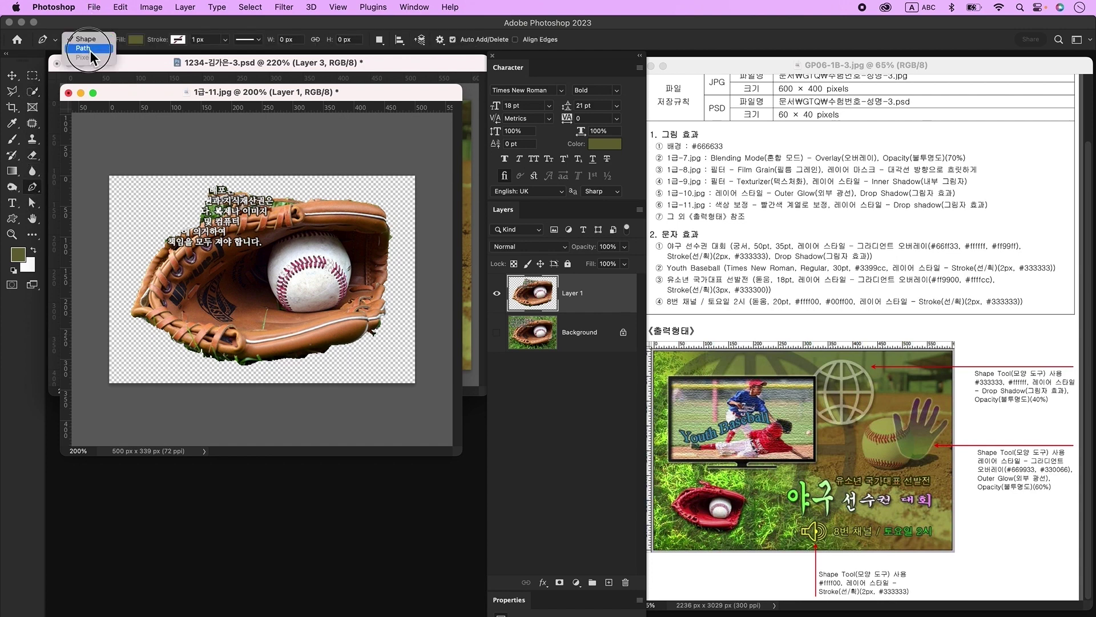
left_click(86, 49)
left_click(195, 224)
left_click(220, 209)
left_click(209, 192)
left_click(243, 183)
left_click(237, 169)
left_click(205, 167)
left_click(178, 180)
left_click(169, 204)
left_click(171, 219)
left_click(192, 225)
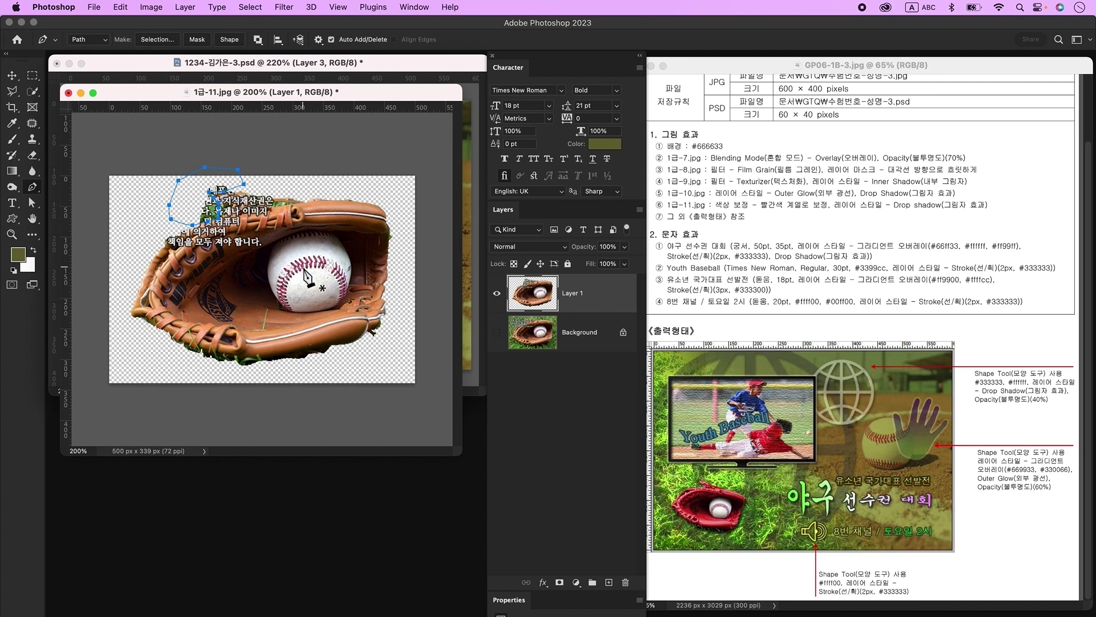
key("super+Return")
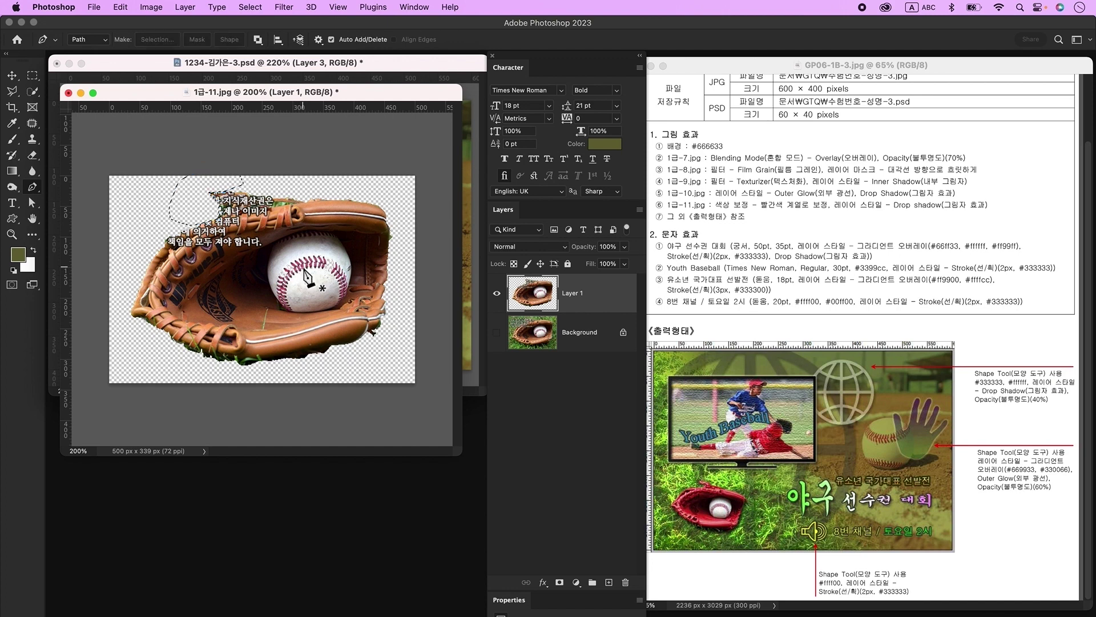
key("super+d")
left_click(220, 355)
left_click(285, 355)
left_click(358, 338)
Copy the cut-out glove into the poster, scale it down and place it on the grass below the TV
key("v")
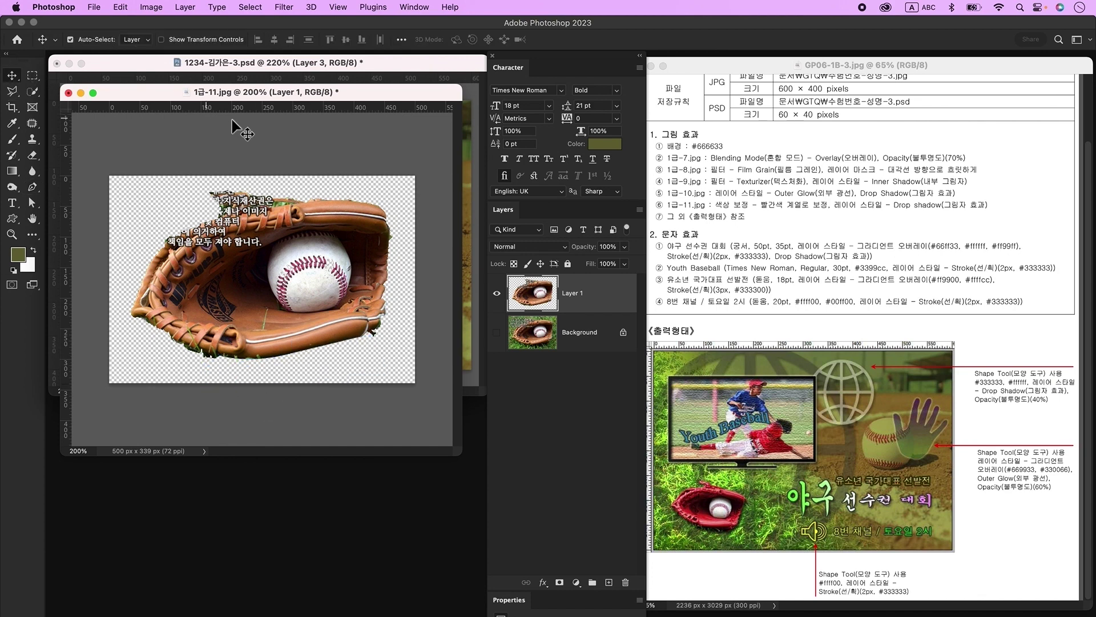
left_click_drag(239, 100, 253, 280)
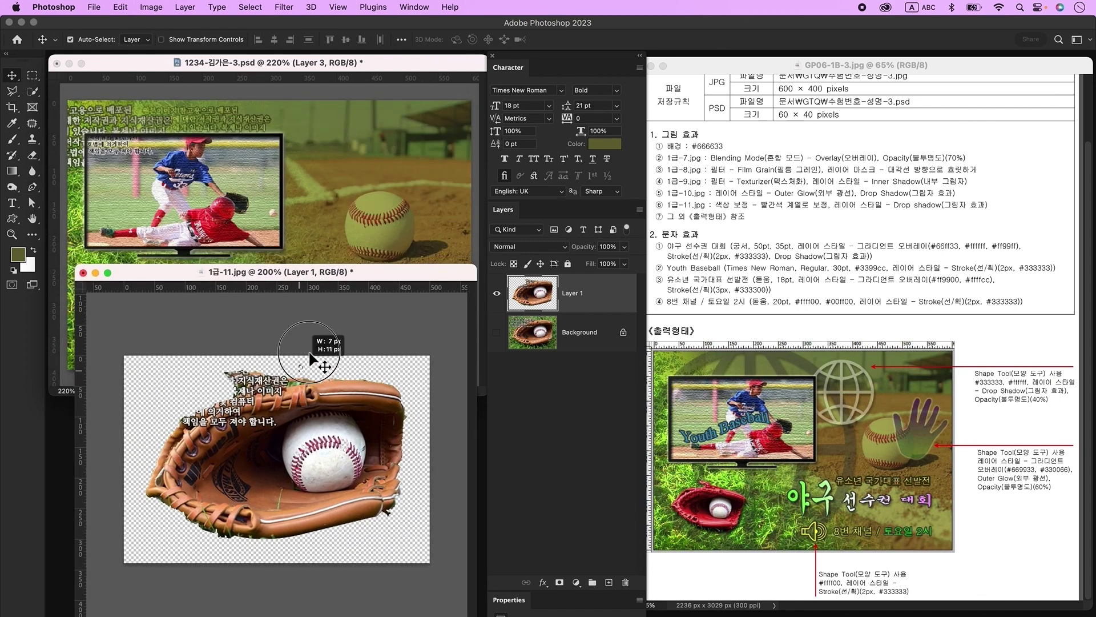
left_click_drag(305, 374, 349, 232)
key("super+t")
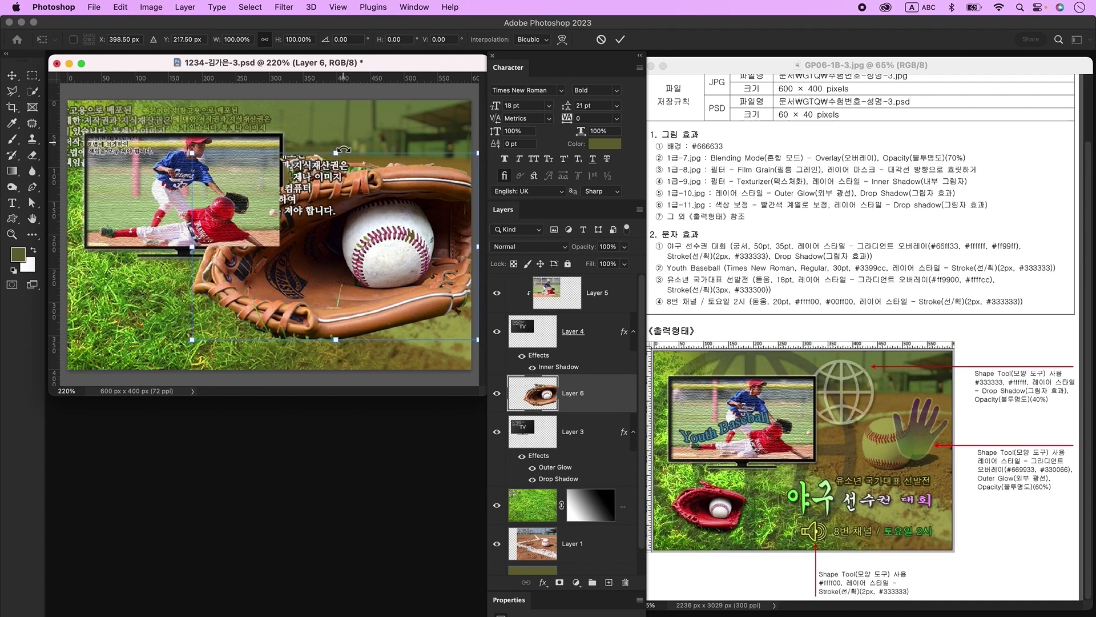
left_click_drag(341, 153, 336, 268)
left_click_drag(374, 304, 175, 319)
left_click_drag(216, 284, 231, 292)
key("Return")
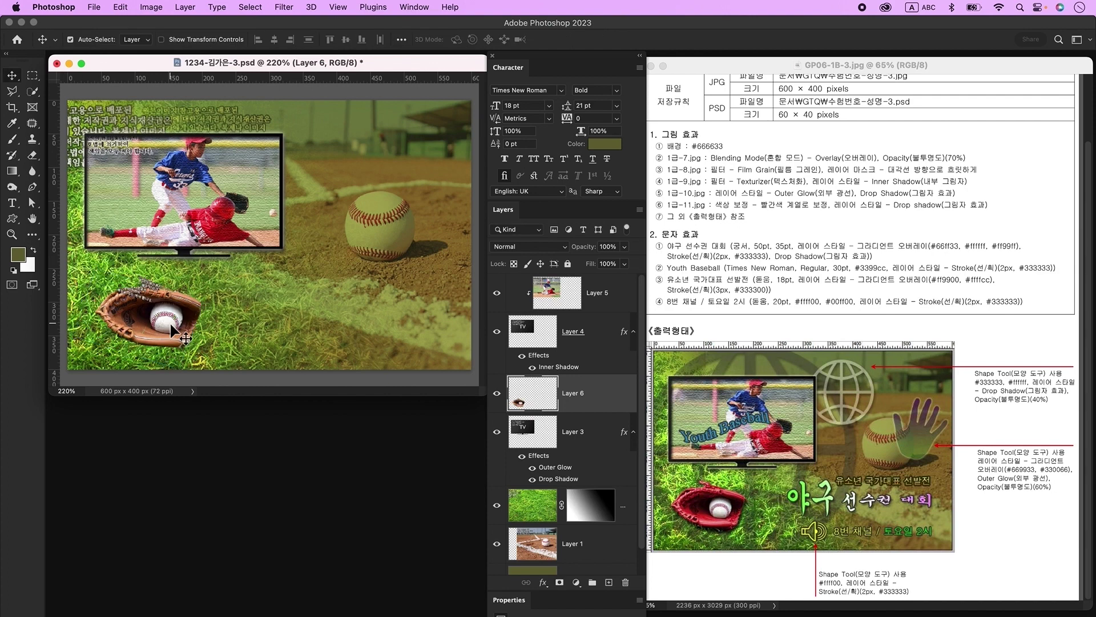
Recolour the glove to a red tone with Hue/Saturation
key("super")
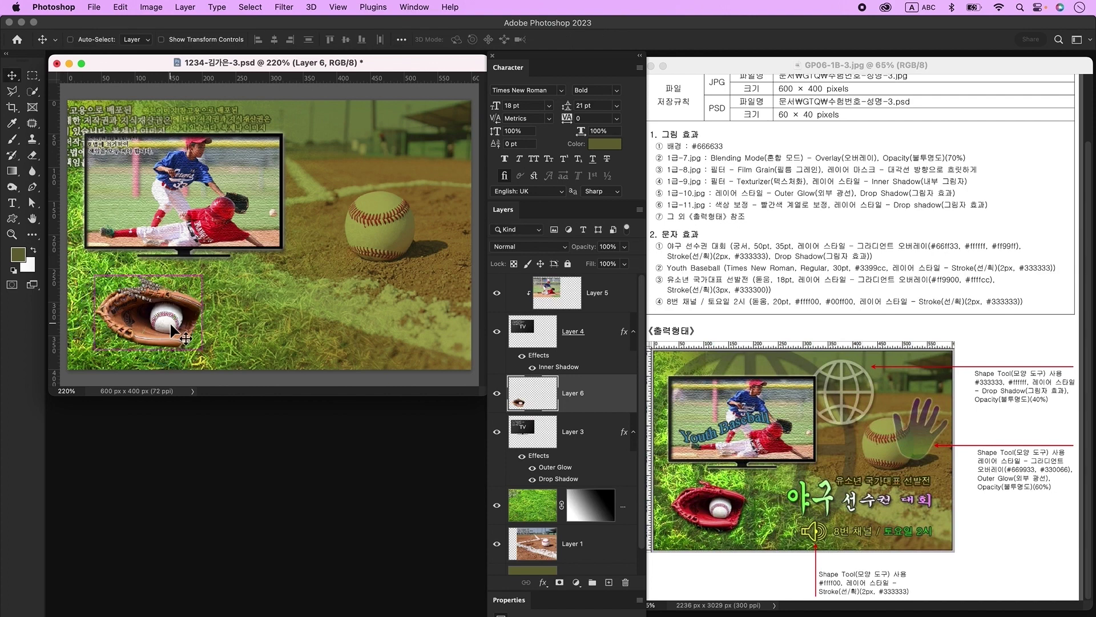
key("super+u")
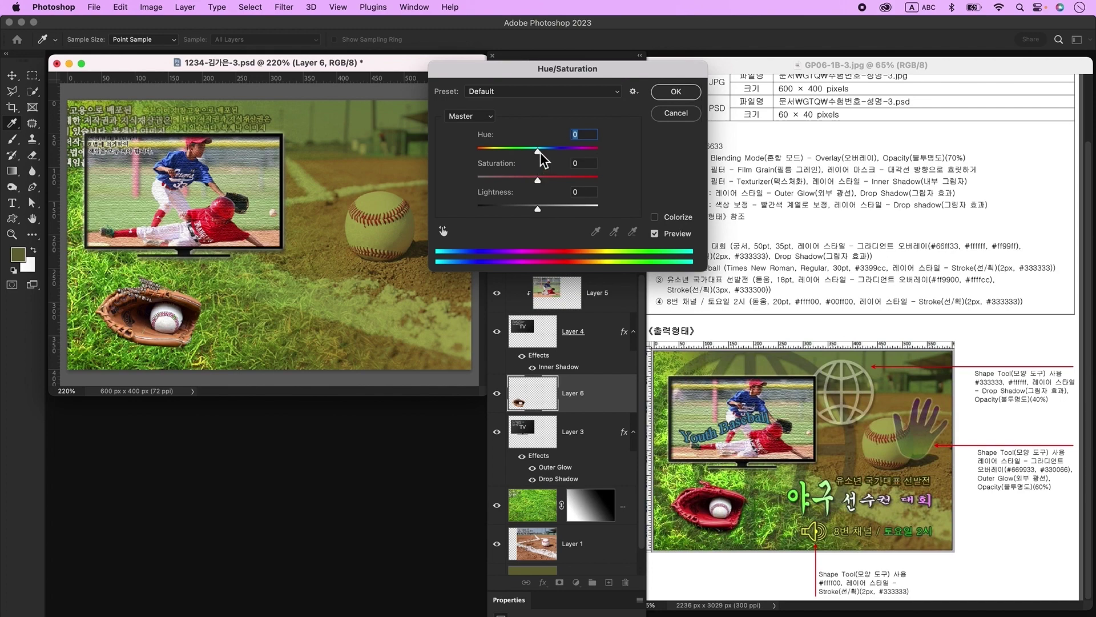
left_click_drag(539, 150, 572, 177)
key("Return")
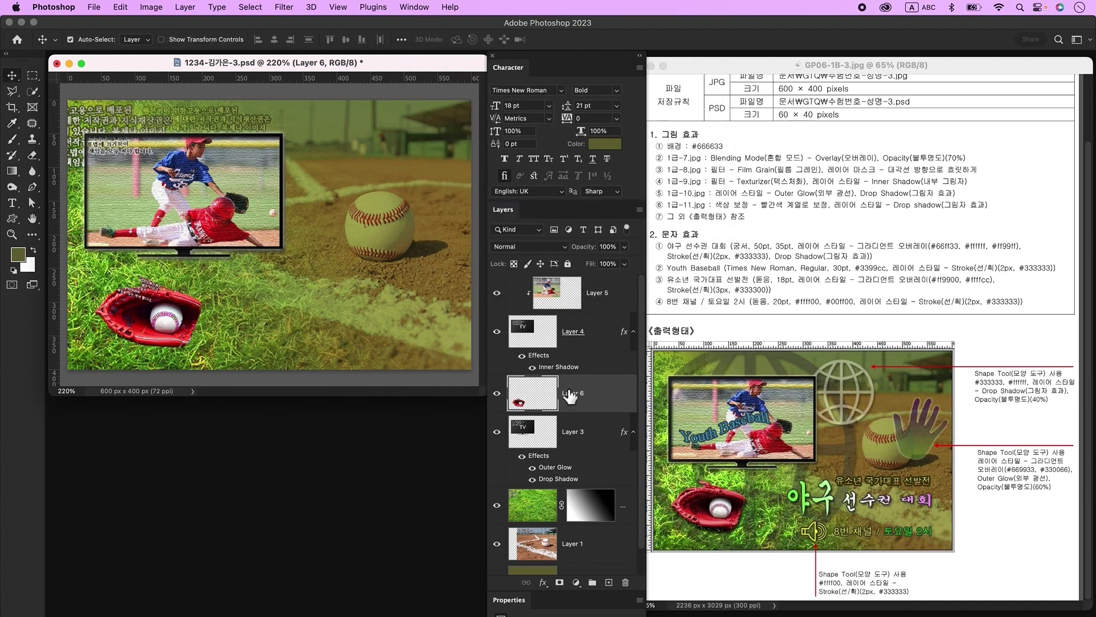
Add a Drop Shadow with the preset settings to the red glove layer
double_click(604, 400)
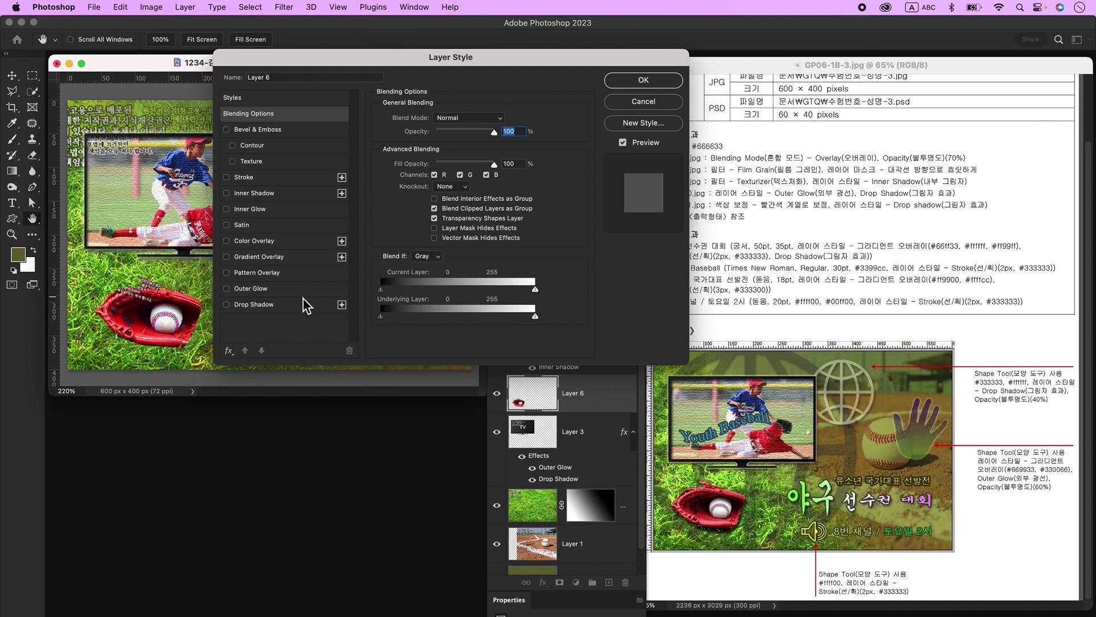
left_click(285, 307)
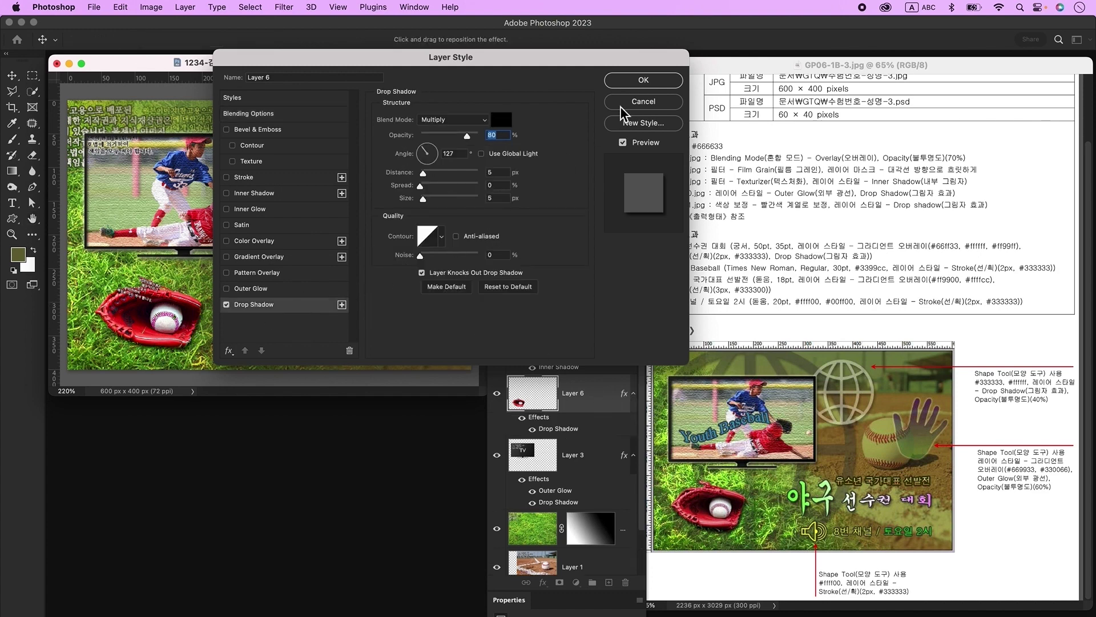
left_click(644, 80)
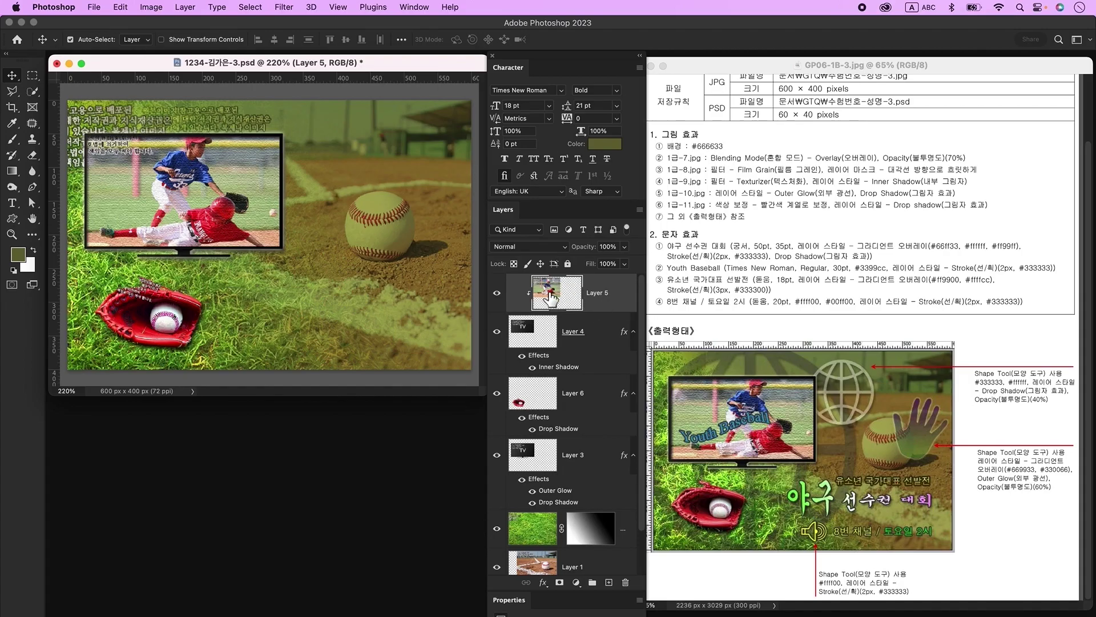
Create a new layer on top of the stack and add the text "야구 선수권 대회" below the TV
left_click(609, 581)
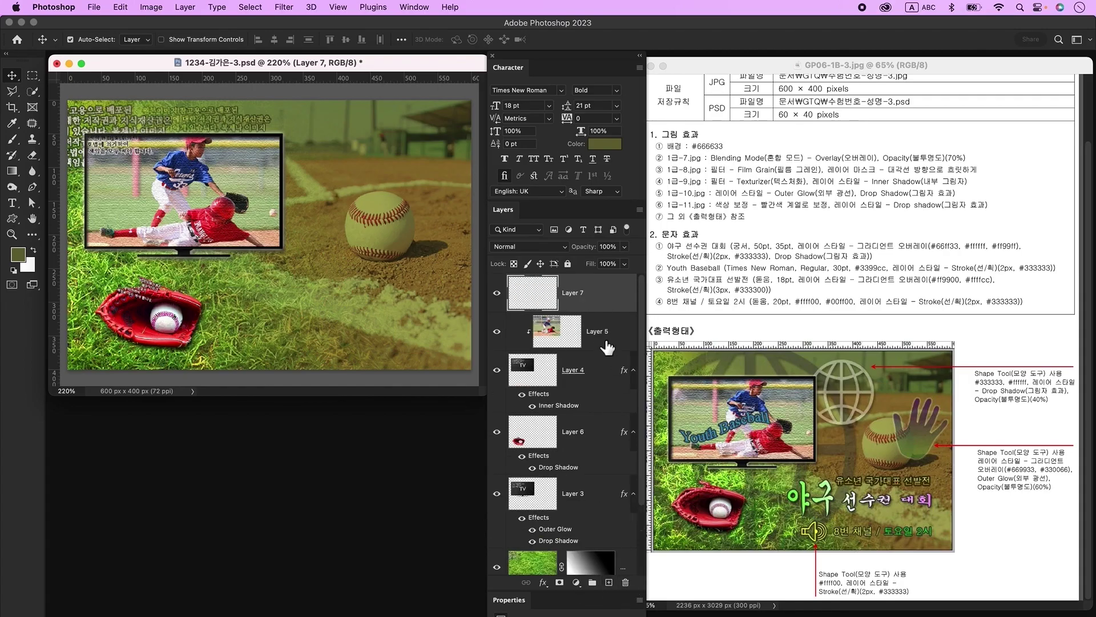
left_click(12, 204)
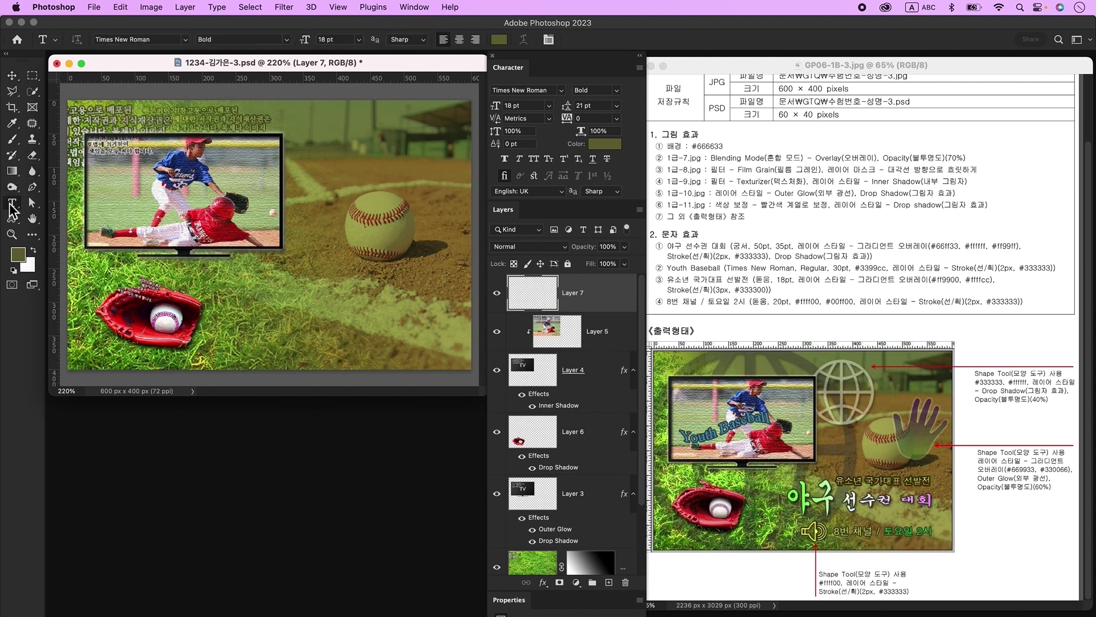
left_click(215, 280)
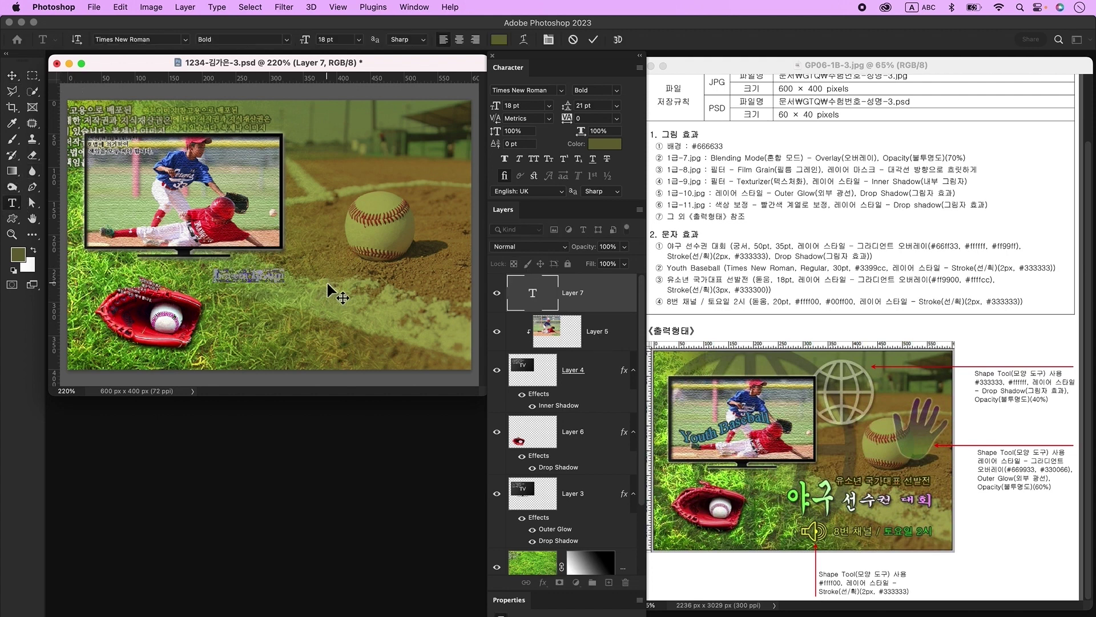
key("ctrl+space")
type("야구 선수권 대회")
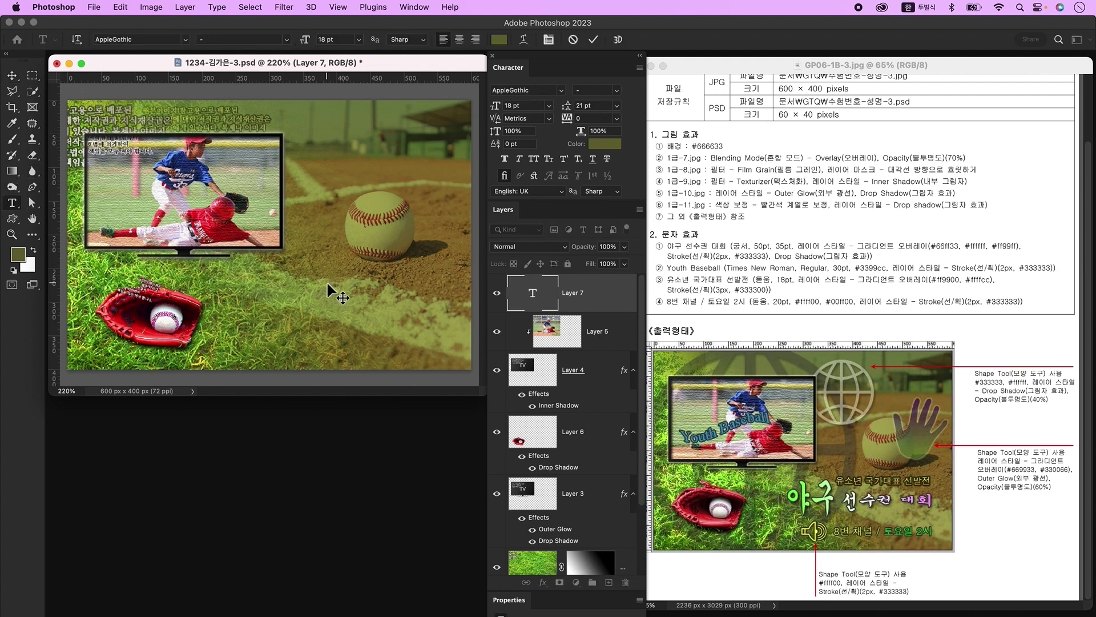
key("super+Return")
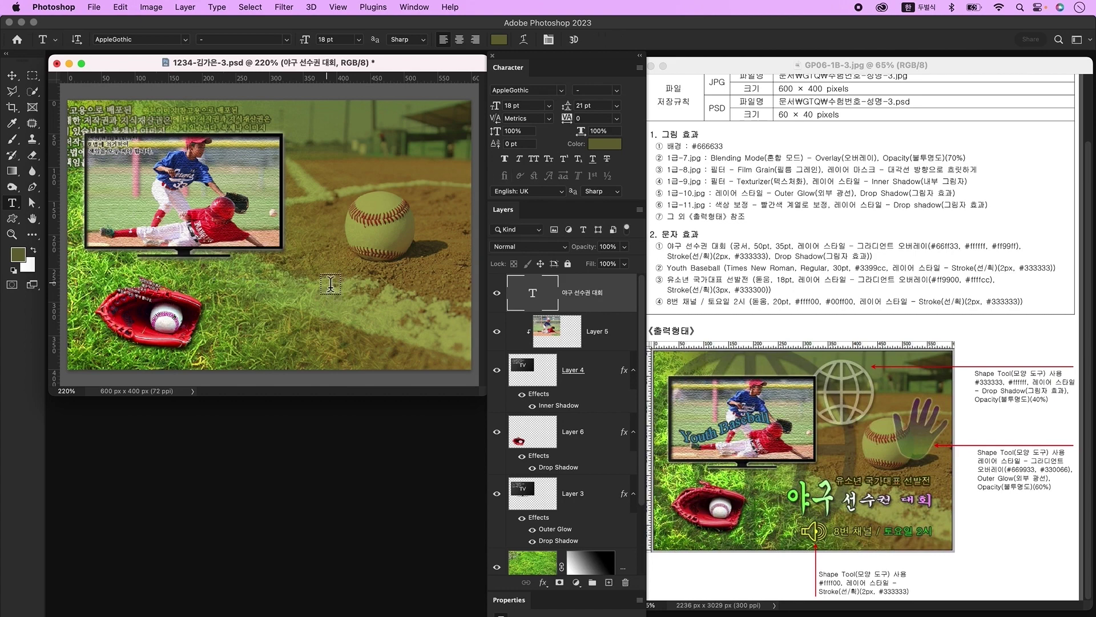
Set the "야구 선수권 대회" text to the 조선궁서체 font at 35 pt and enlarge the word "야구" to 50 pt
left_click(562, 94)
left_click(535, 146)
left_click(525, 106)
type("35")
key("Return")
key("ctrl+space")
left_click(222, 274)
type("야구 선수권 대회")
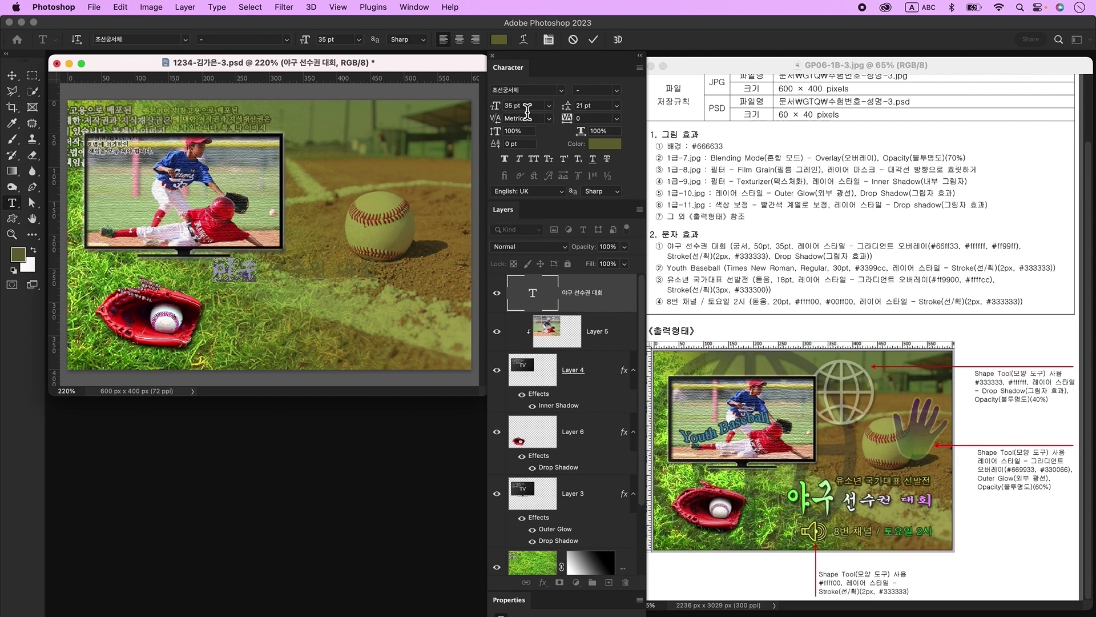
key("super+Return")
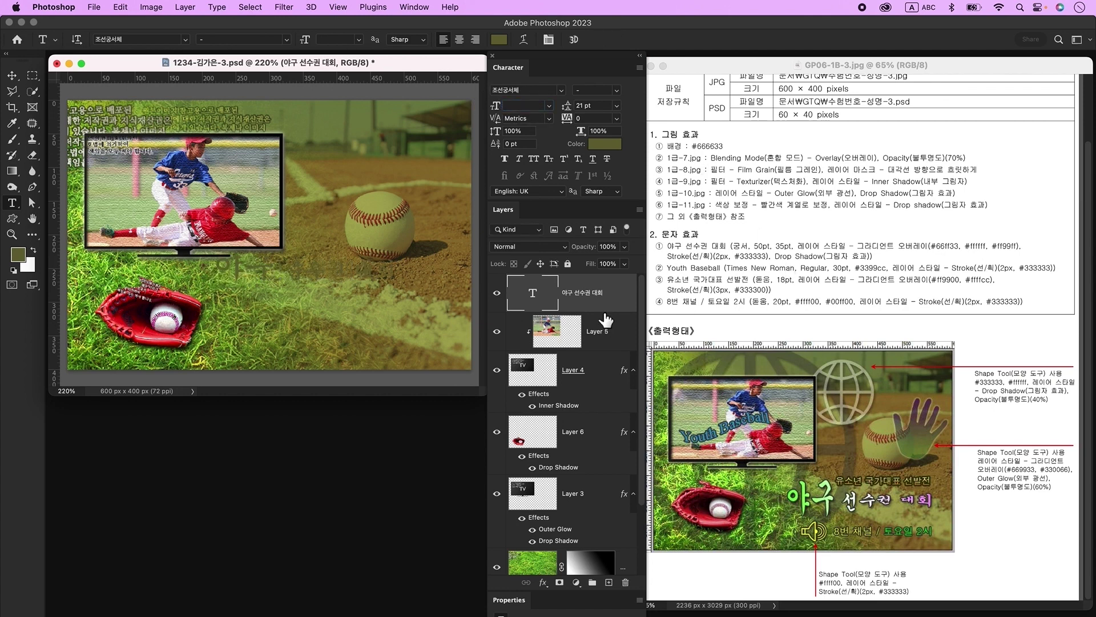
Add a Gradient Overlay to the "야구 선수권 대회" title and insert a middle colour stop at location 50
double_click(618, 296)
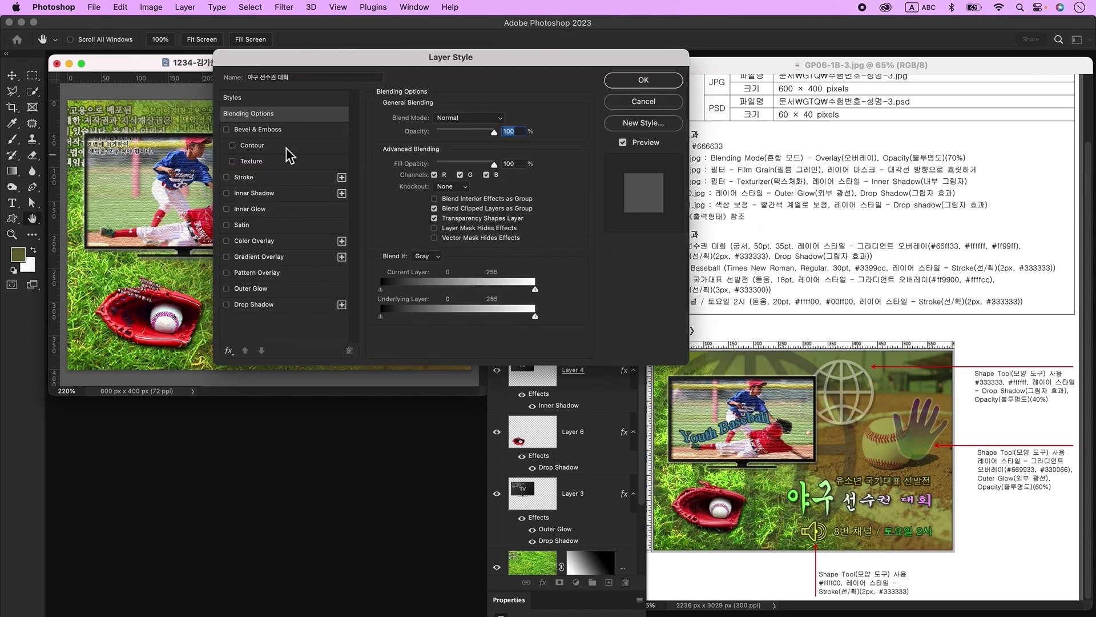
left_click(270, 259)
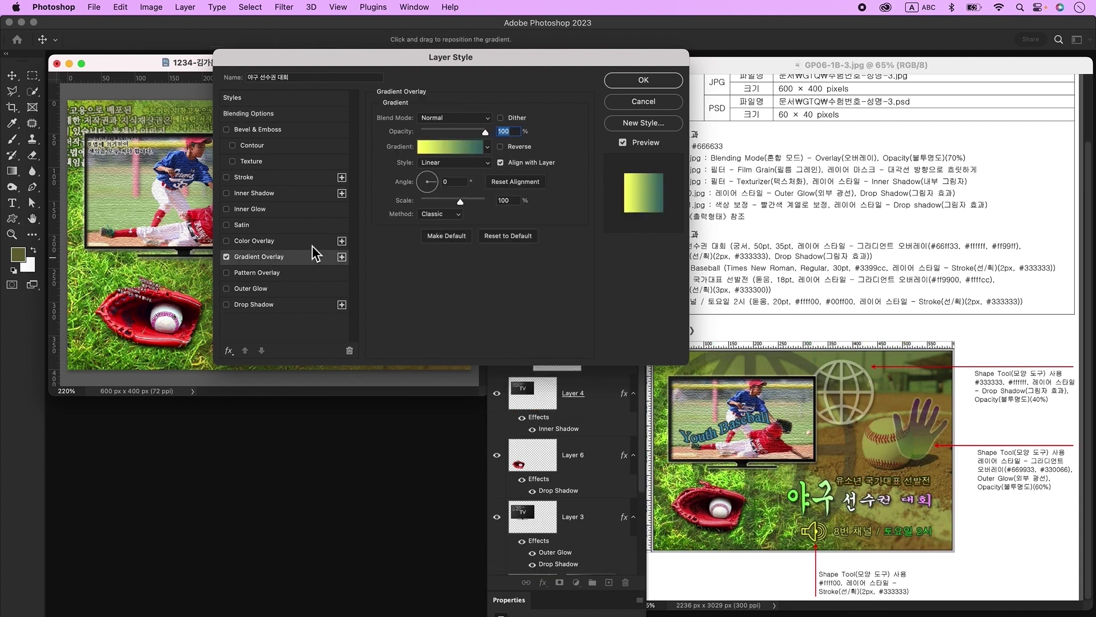
left_click(446, 149)
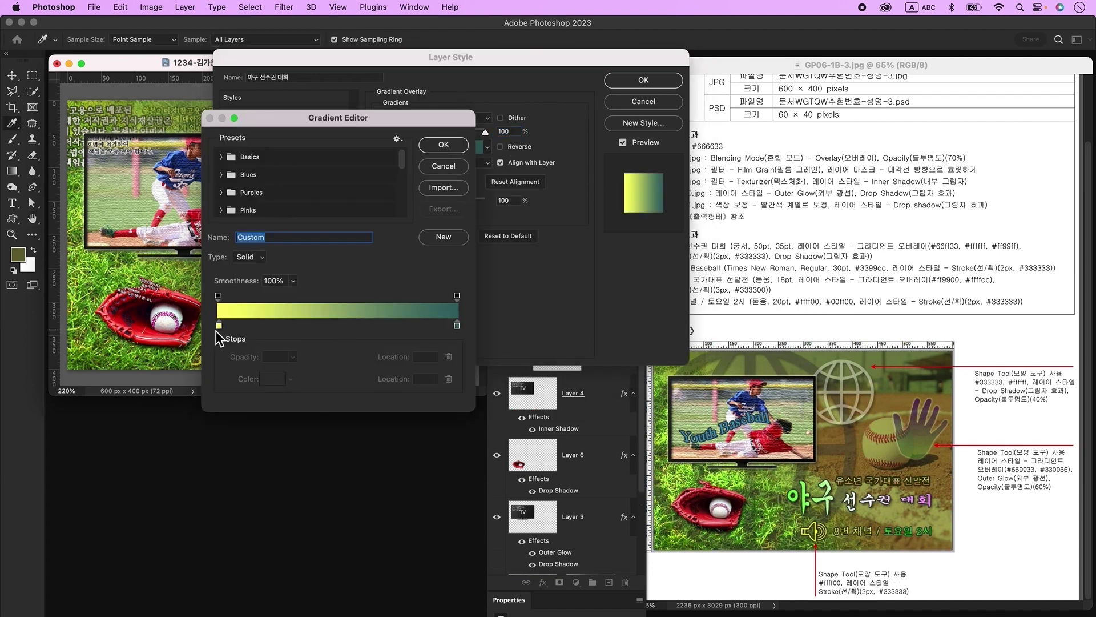
left_click(329, 326)
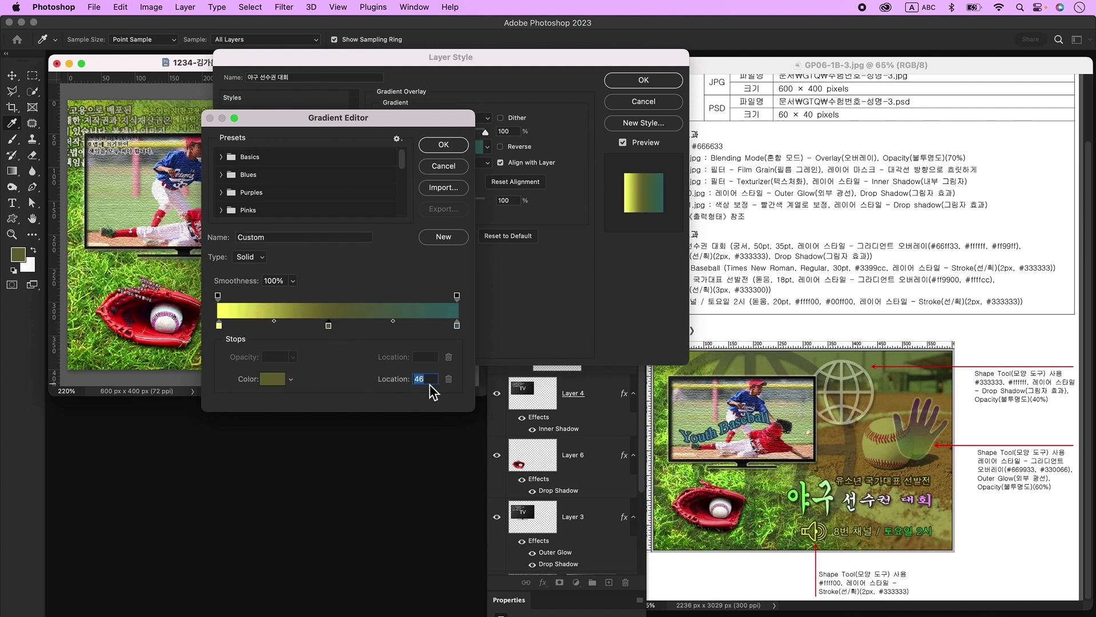
type("50")
Colour the title's gradient stops #66ff33, #ffffff and #ff99ff in order from start to end
double_click(219, 326)
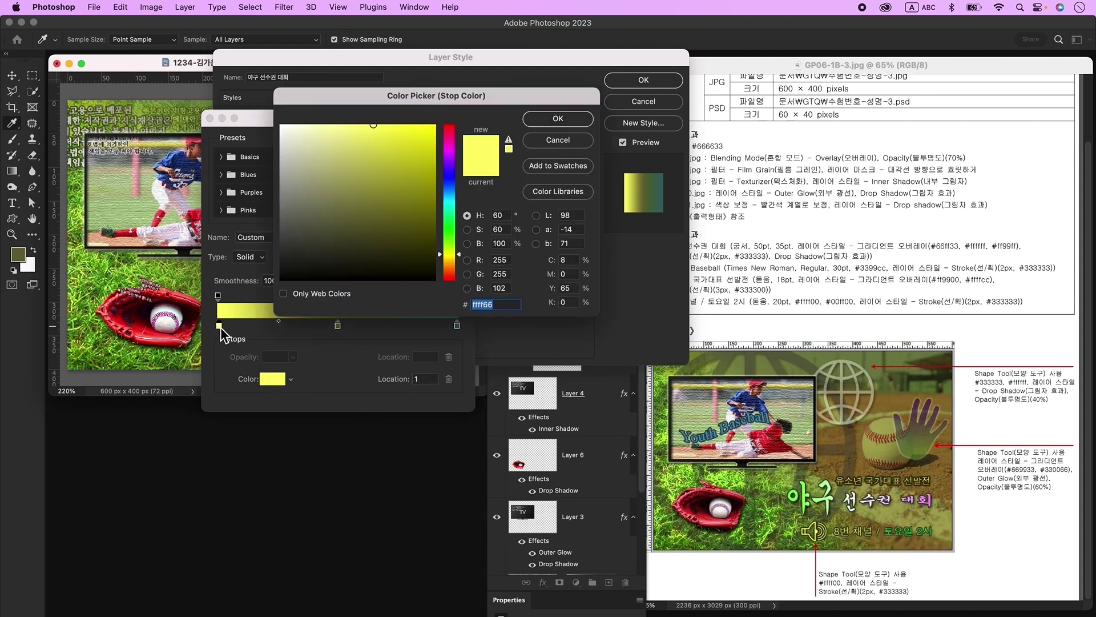
type("66ffee")
key("Return")
double_click(219, 325)
type("66ff33")
key("Return")
double_click(337, 325)
type("ffffff")
key("Return")
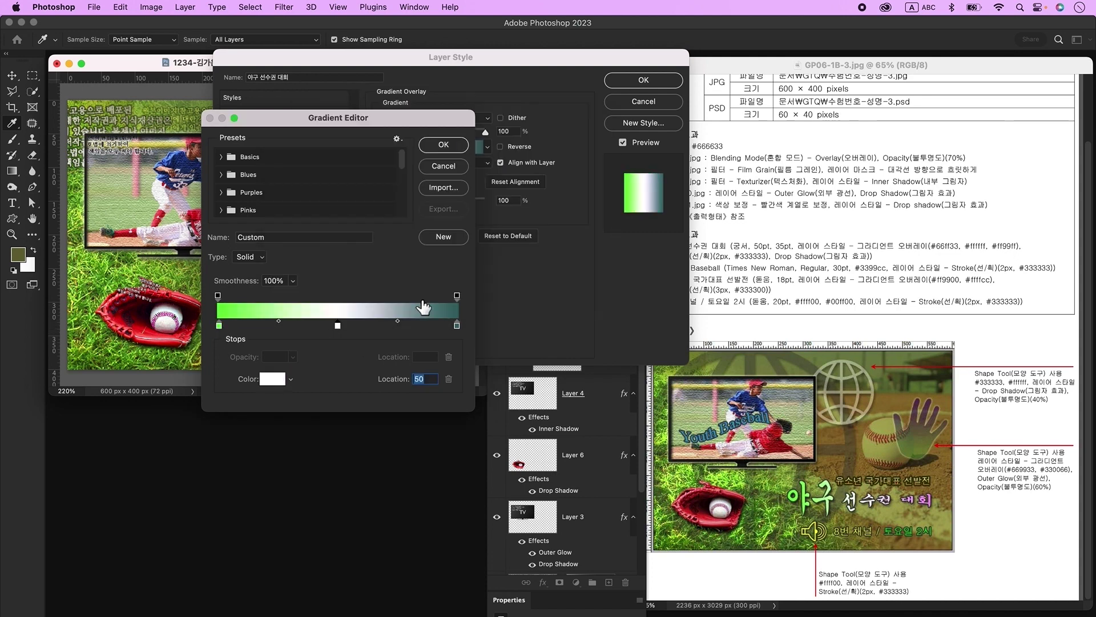
double_click(457, 325)
type("ff99ff")
key("Return")
key("Return")
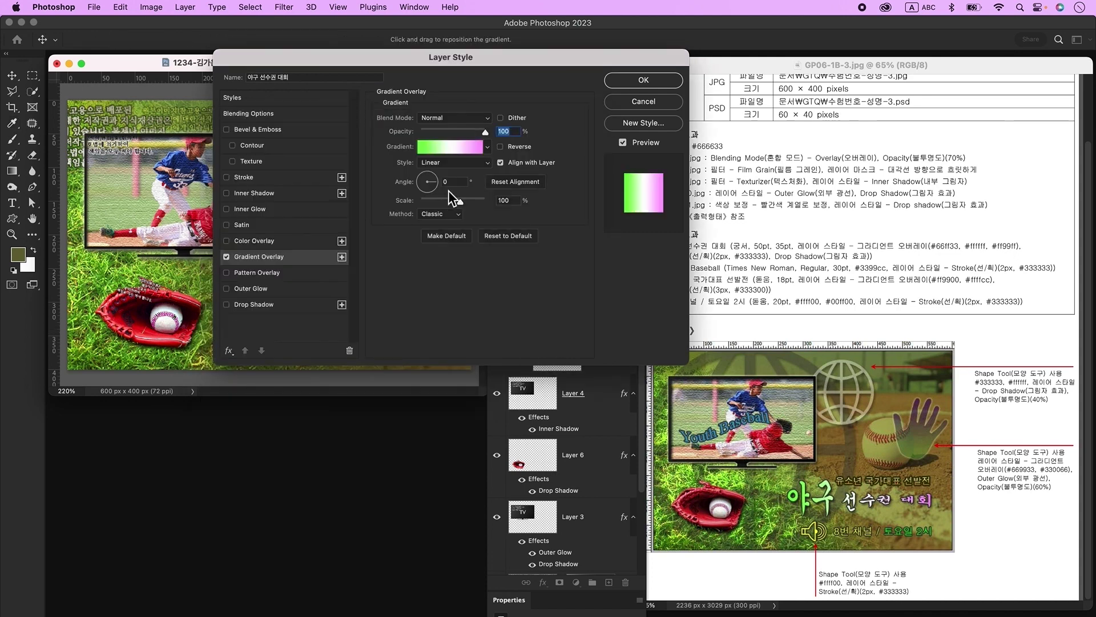
Add a 2 px outside Stroke in #333333 and a Drop Shadow to the "야구 선수권 대회" title
left_click(251, 176)
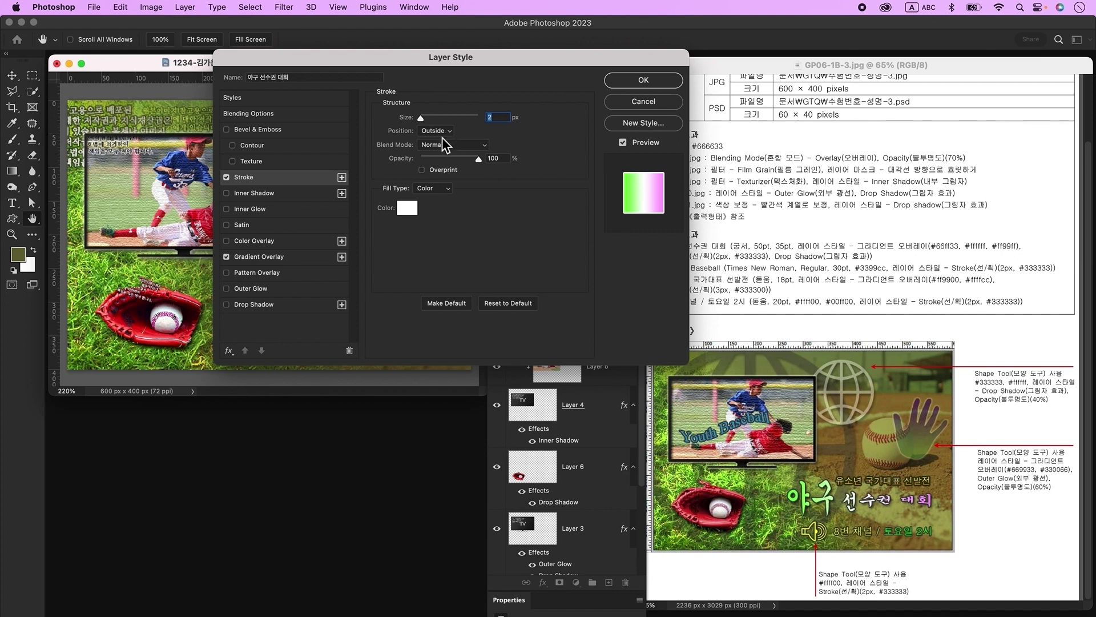
left_click(415, 208)
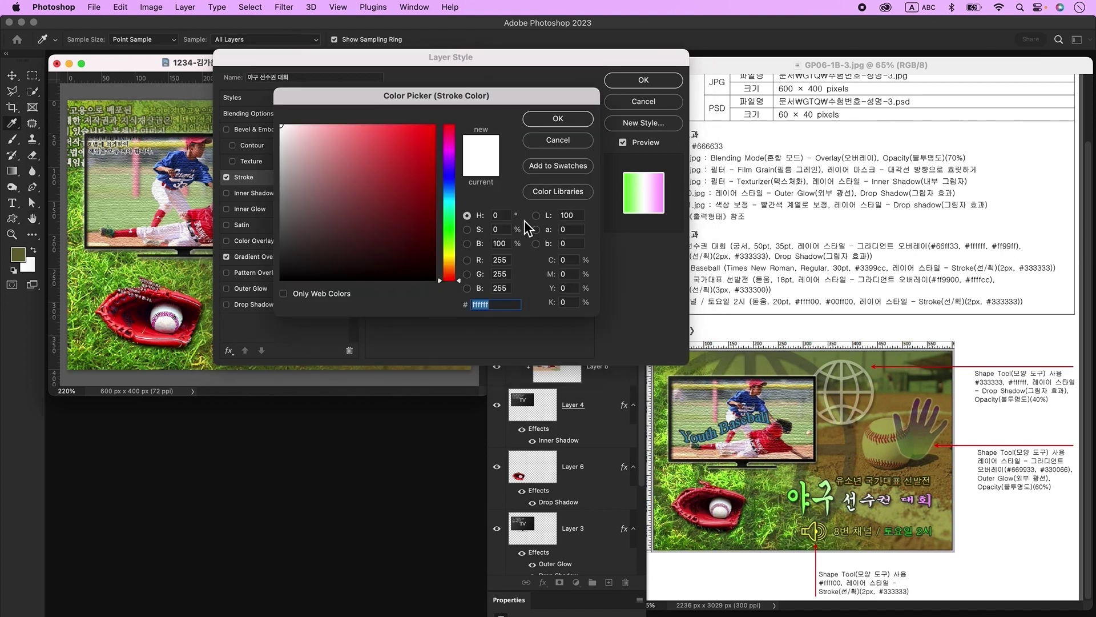
type("333333")
key("Return")
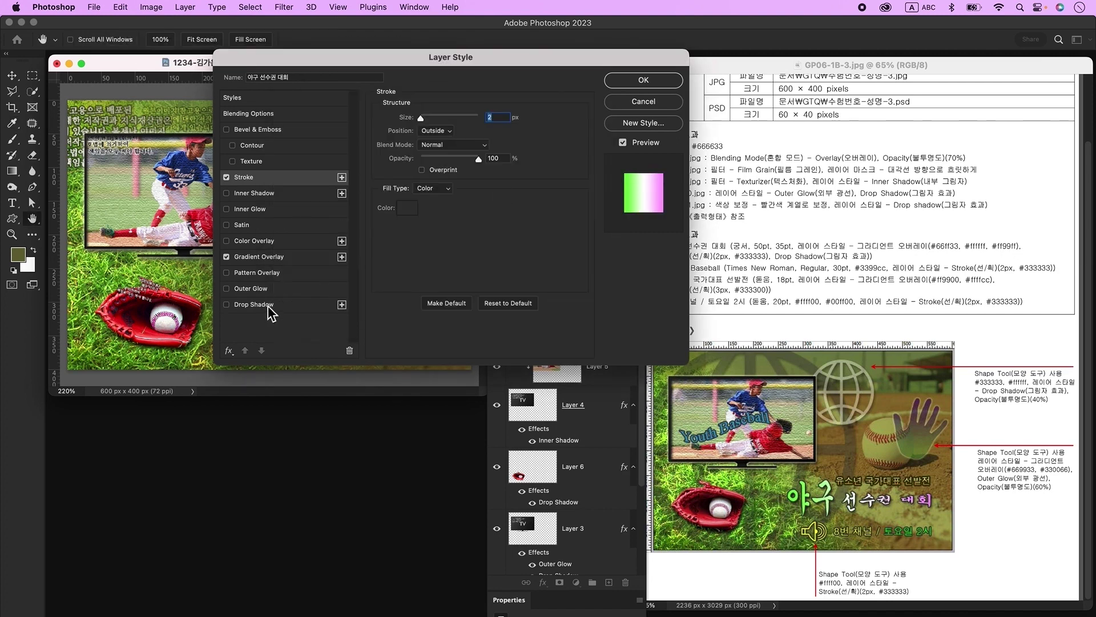
left_click(268, 308)
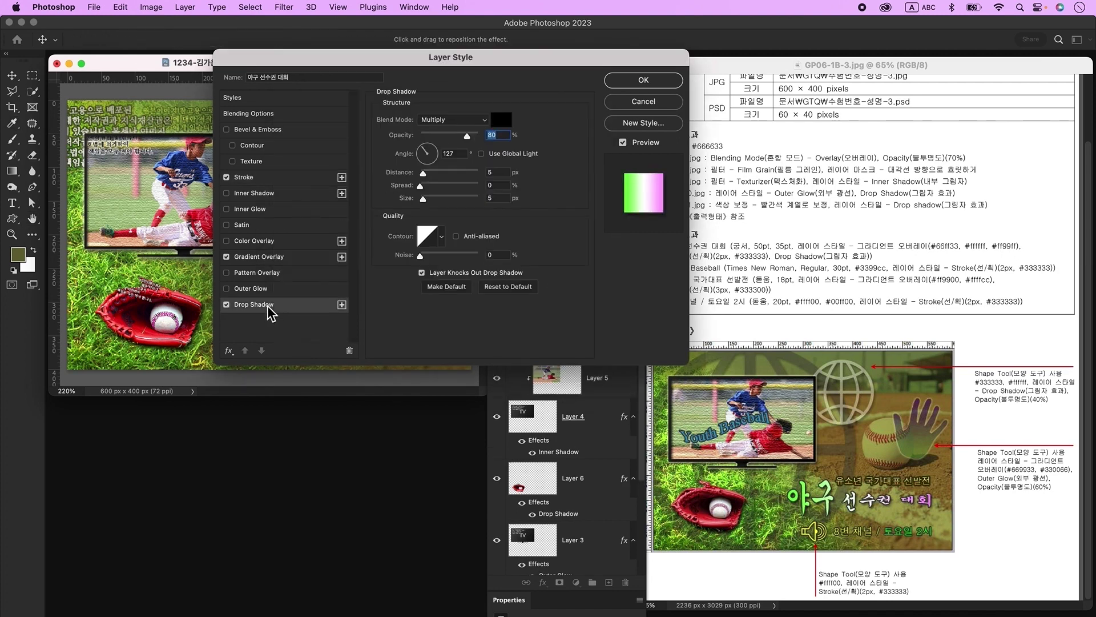
left_click(635, 83)
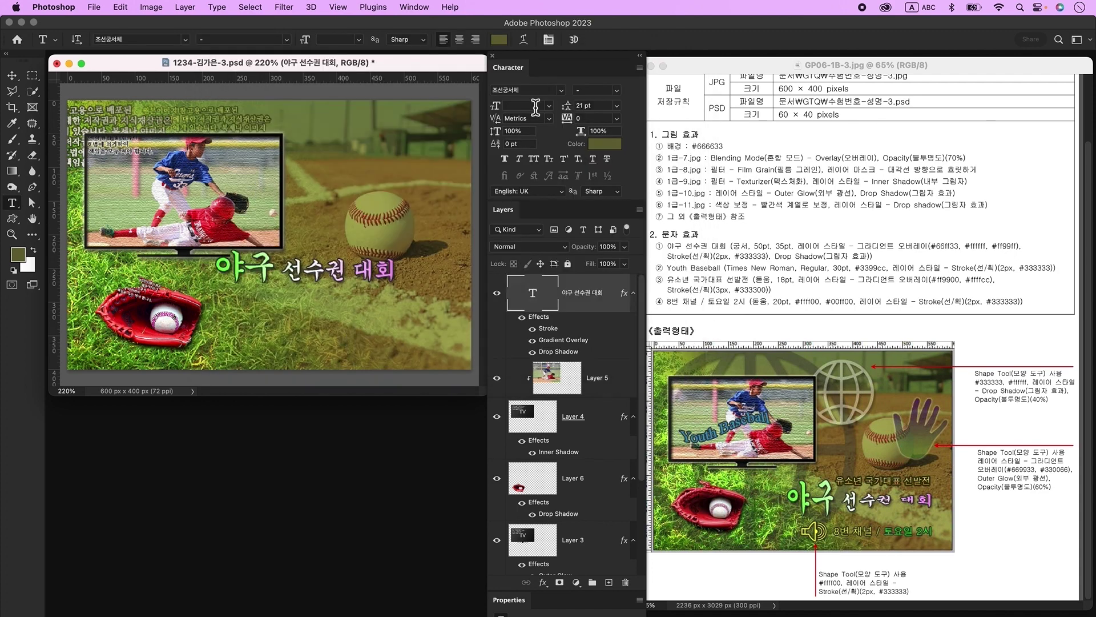
Warp the "야구 선수권 대회" title with the horizontal Fish style and move it down beside the glove
left_click(525, 42)
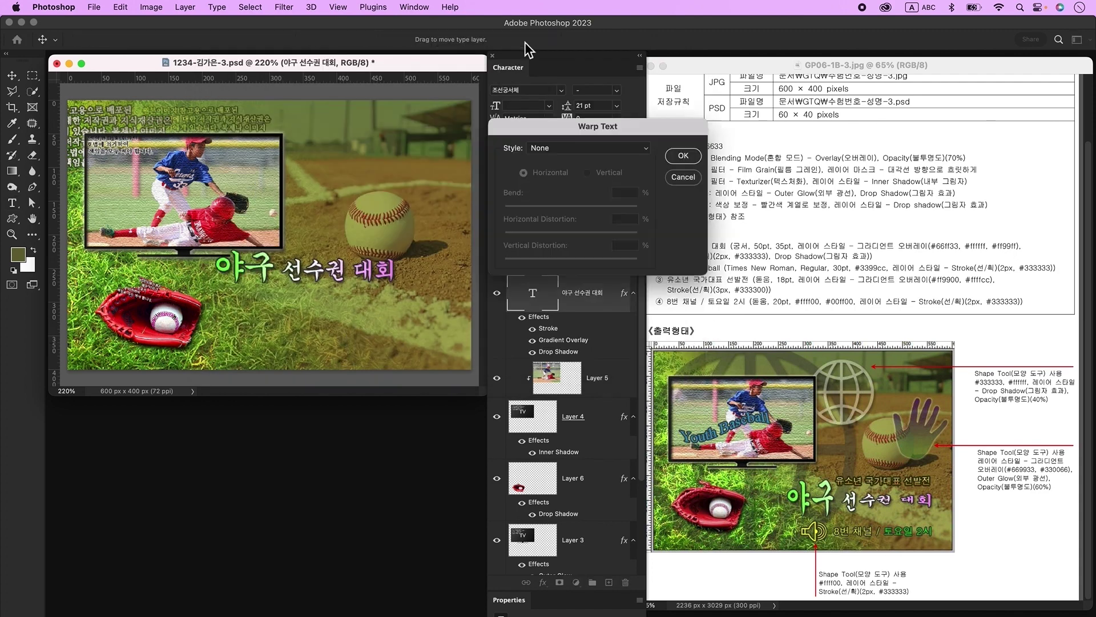
left_click(588, 148)
left_click(556, 274)
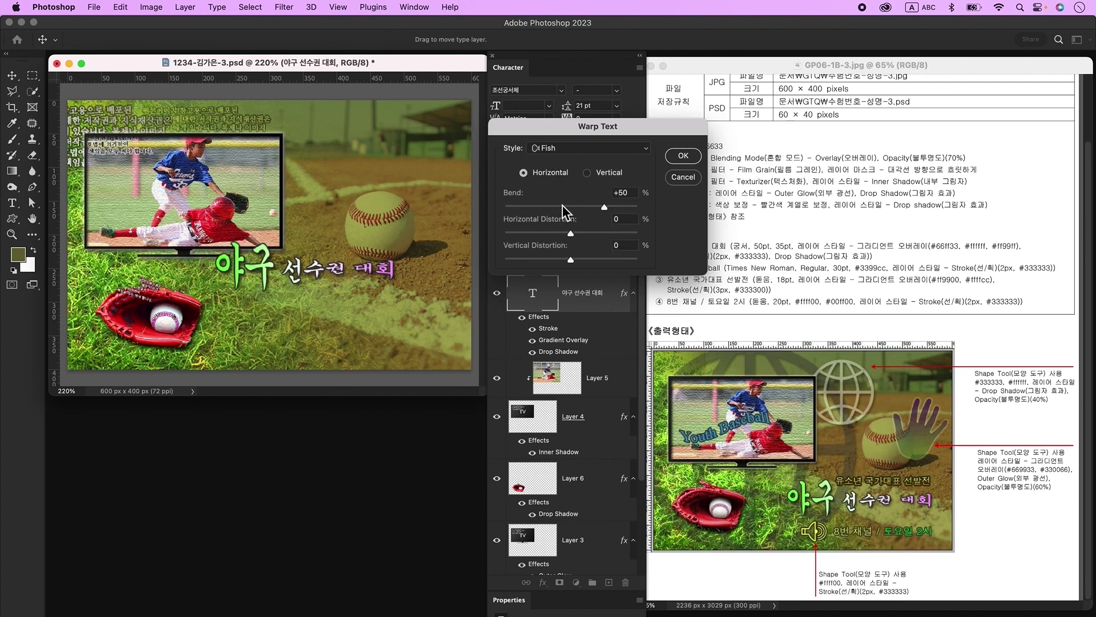
left_click(687, 156)
left_click_drag(315, 273, 361, 315)
Create a new layer above the title and add the text "Youth Baseball" above the large baseball
left_click(609, 582)
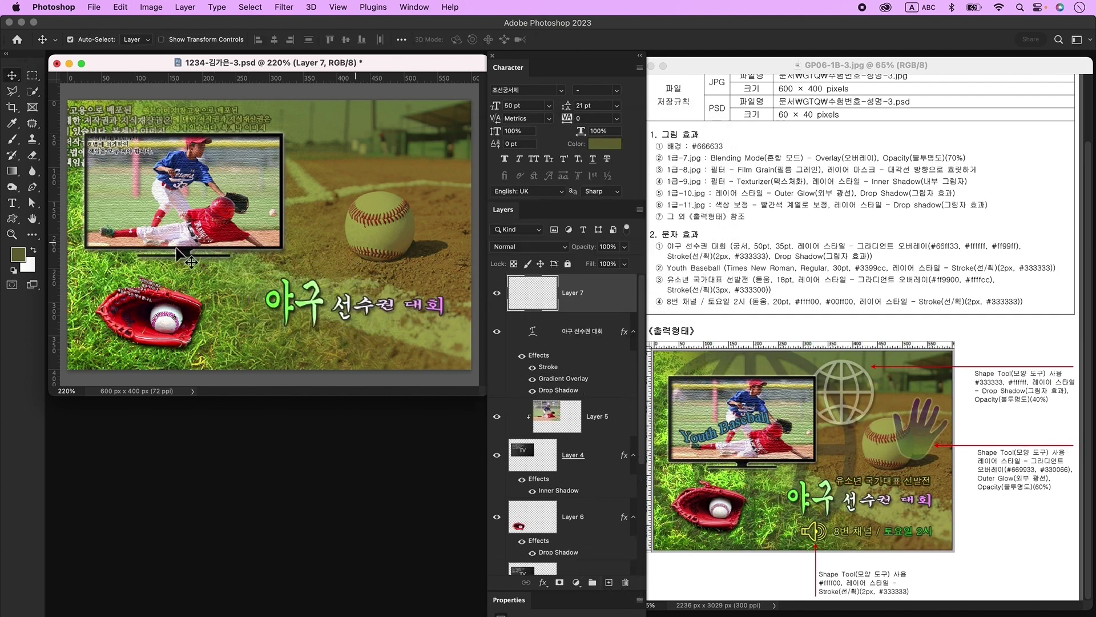
left_click(13, 206)
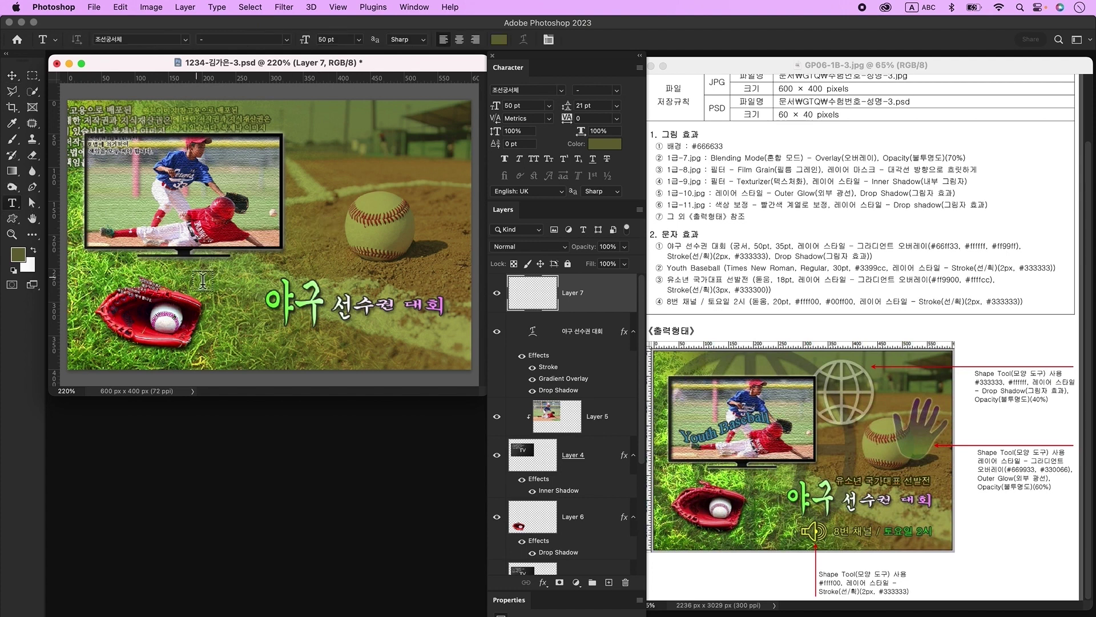
left_click(318, 179)
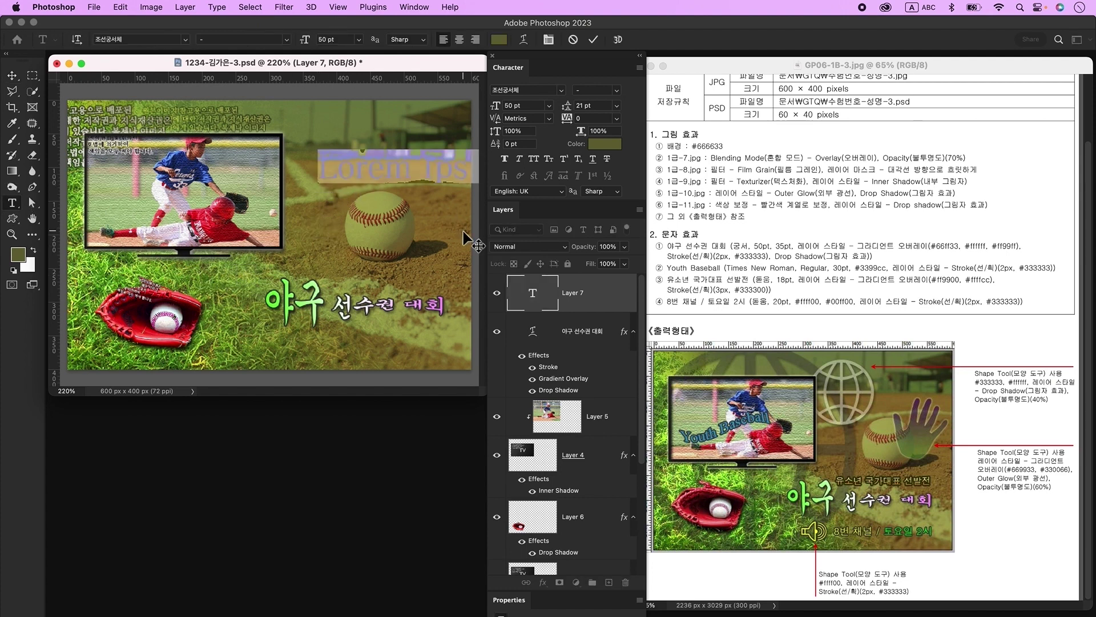
type("Youth Baseball")
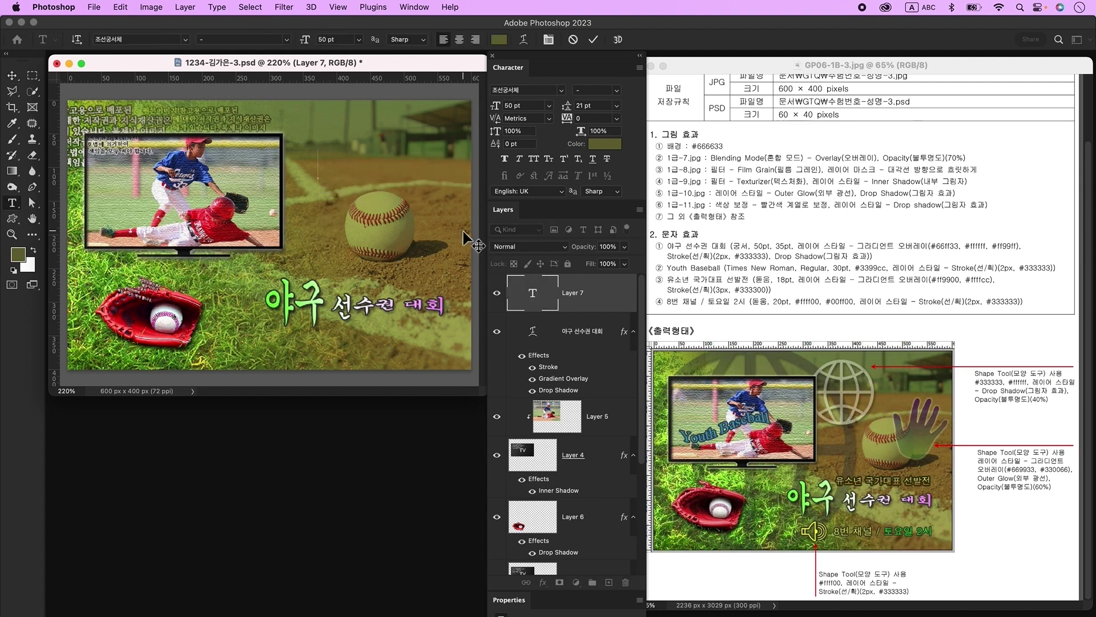
key("super+Return")
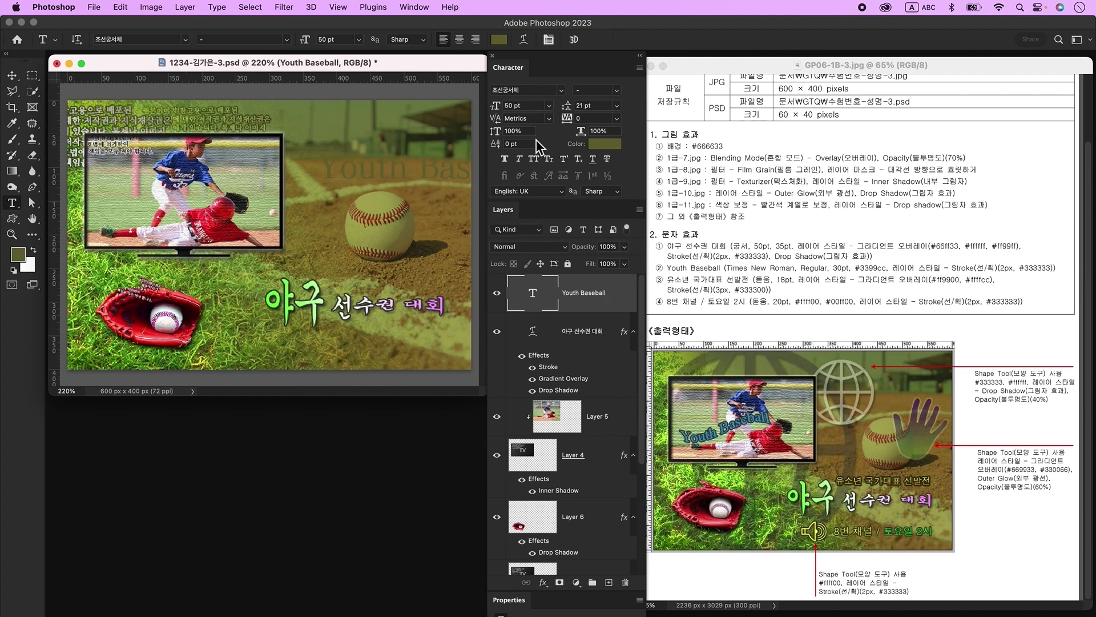
Format the "Youth Baseball" text as Times New Roman Regular, 30 pt, in colour #3399cc
left_click(539, 91)
type("Times New Roman")
key("Return")
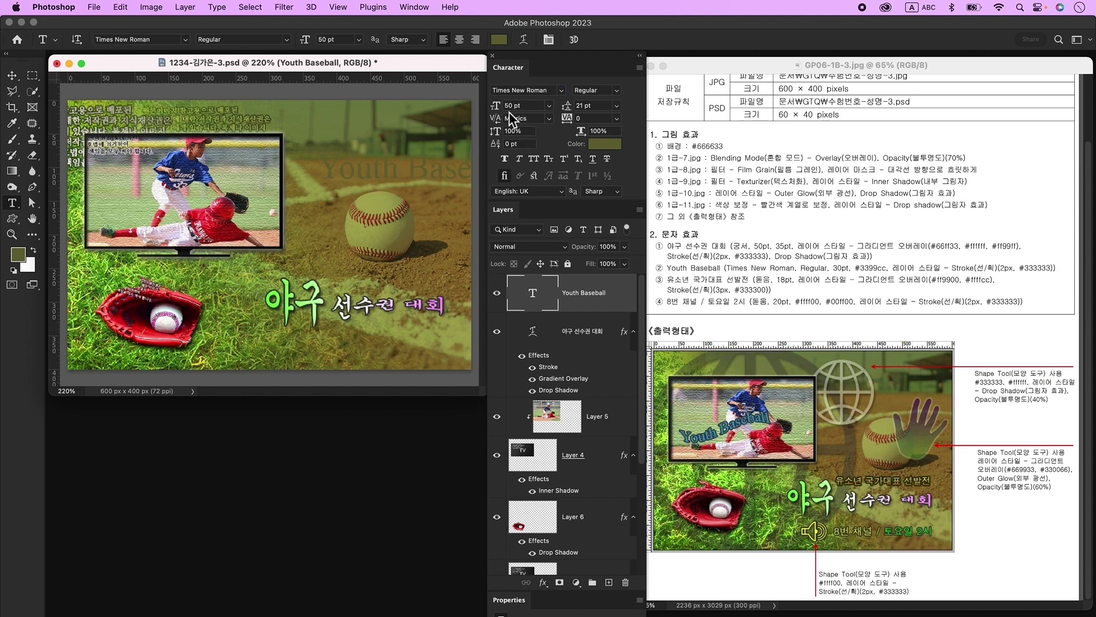
type("30")
key("Return")
left_click(606, 146)
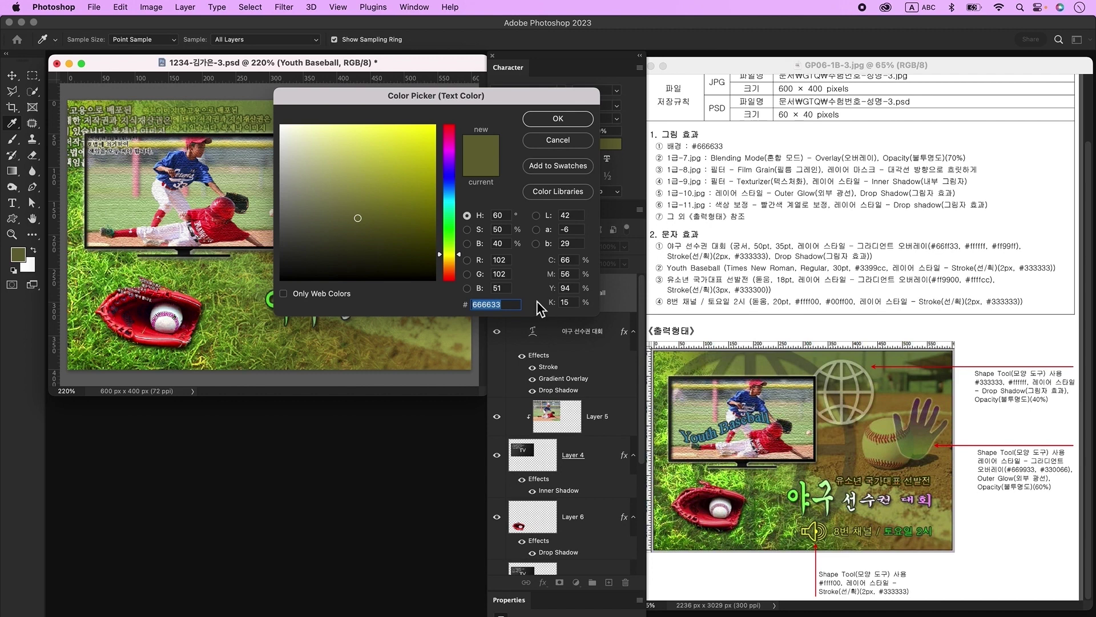
type("3399cc")
key("Return")
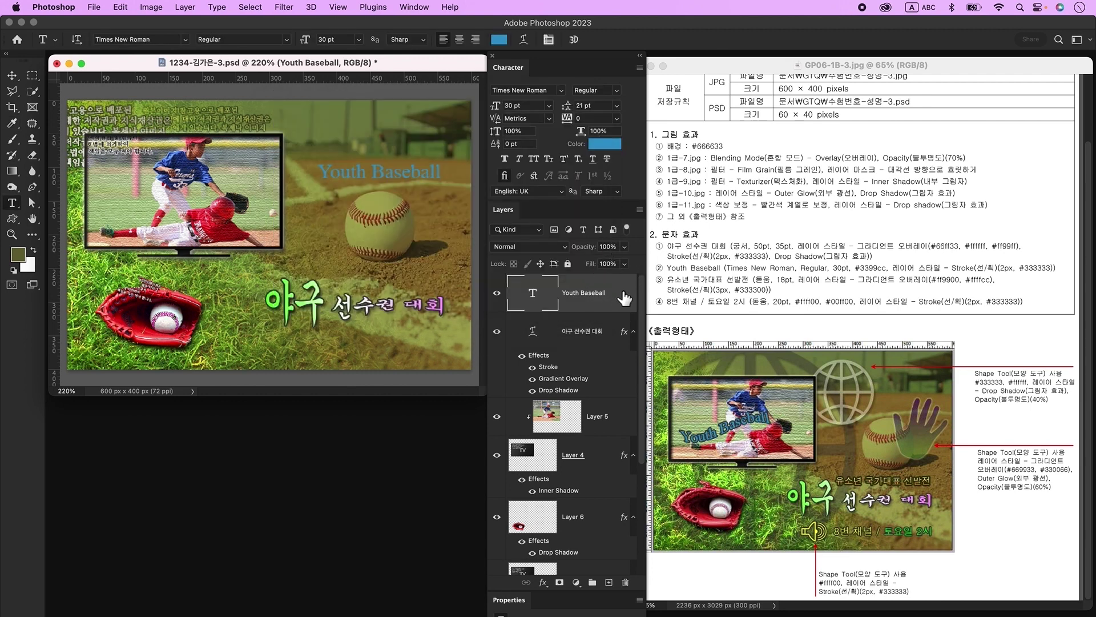
Add a 2 px outside Stroke in #333333 to the "Youth Baseball" text
double_click(626, 297)
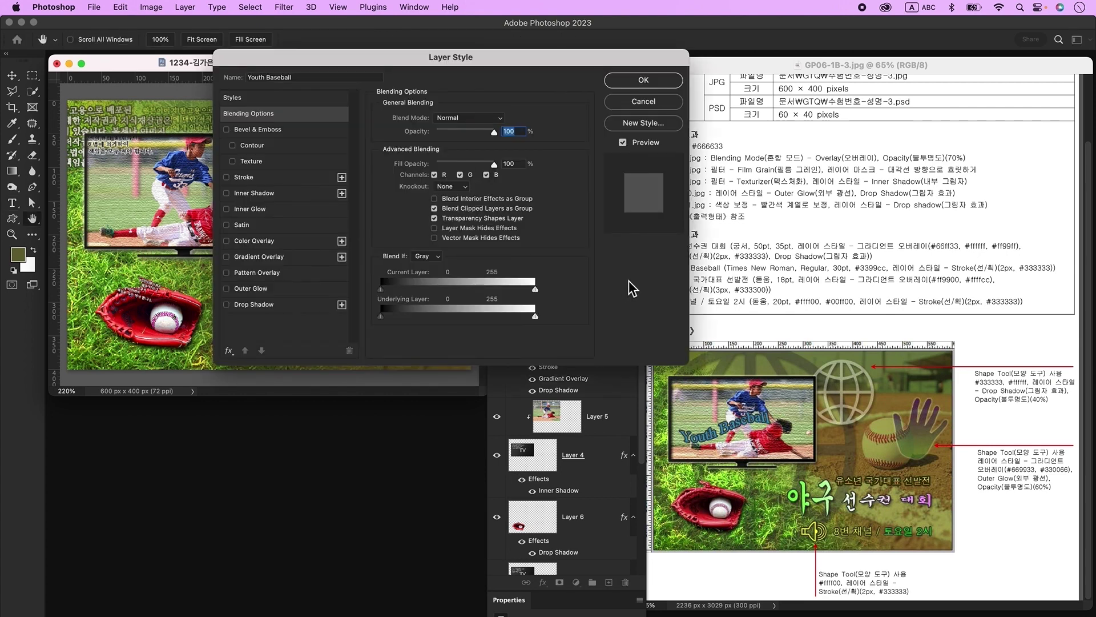
left_click(254, 179)
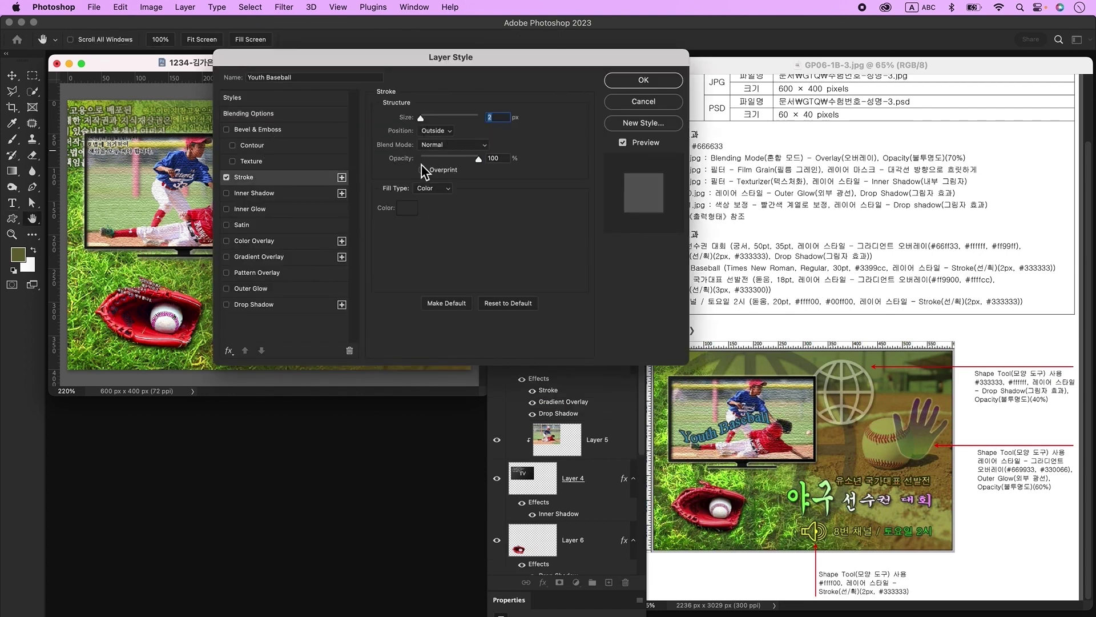
left_click(407, 207)
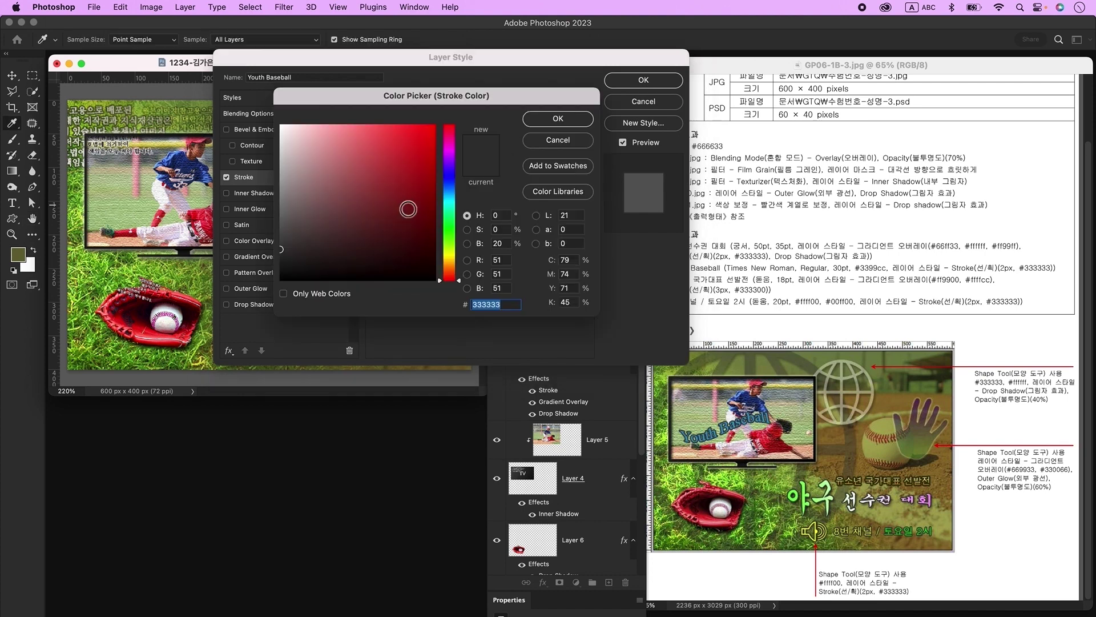
left_click(558, 118)
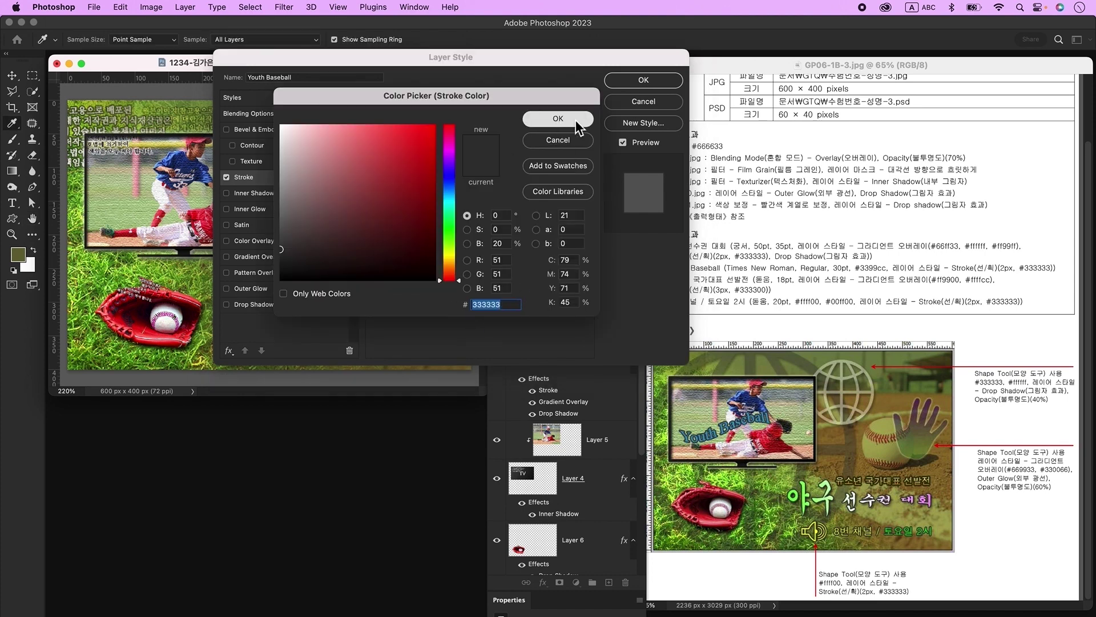
left_click(642, 83)
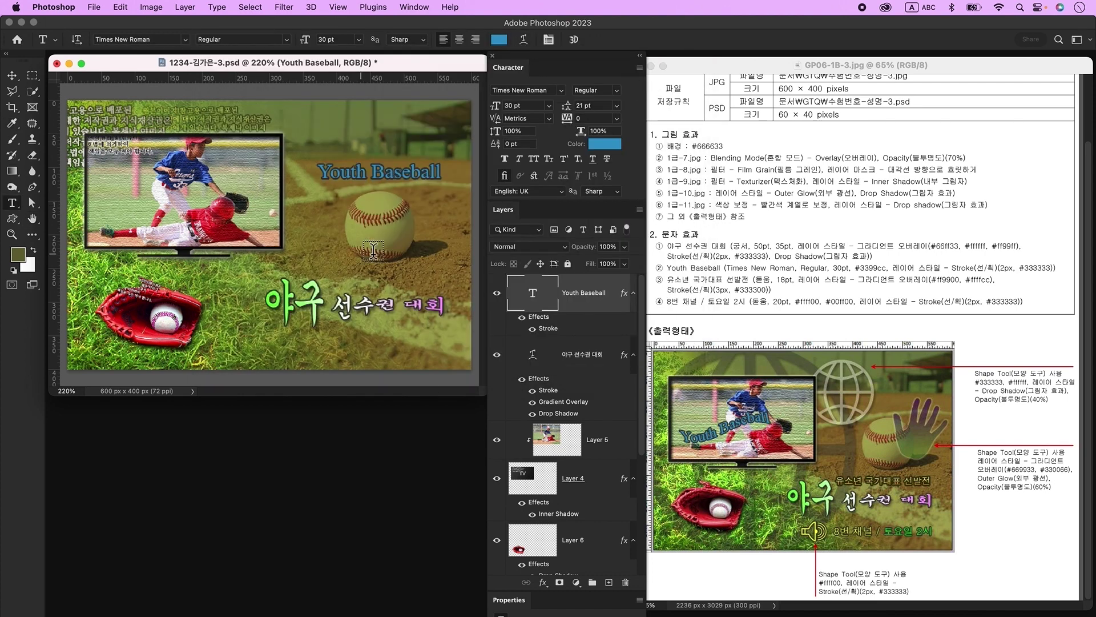
Warp the Youth Baseball text with the horizontal Flag style and a bend of -50%
left_click(525, 40)
left_click(547, 148)
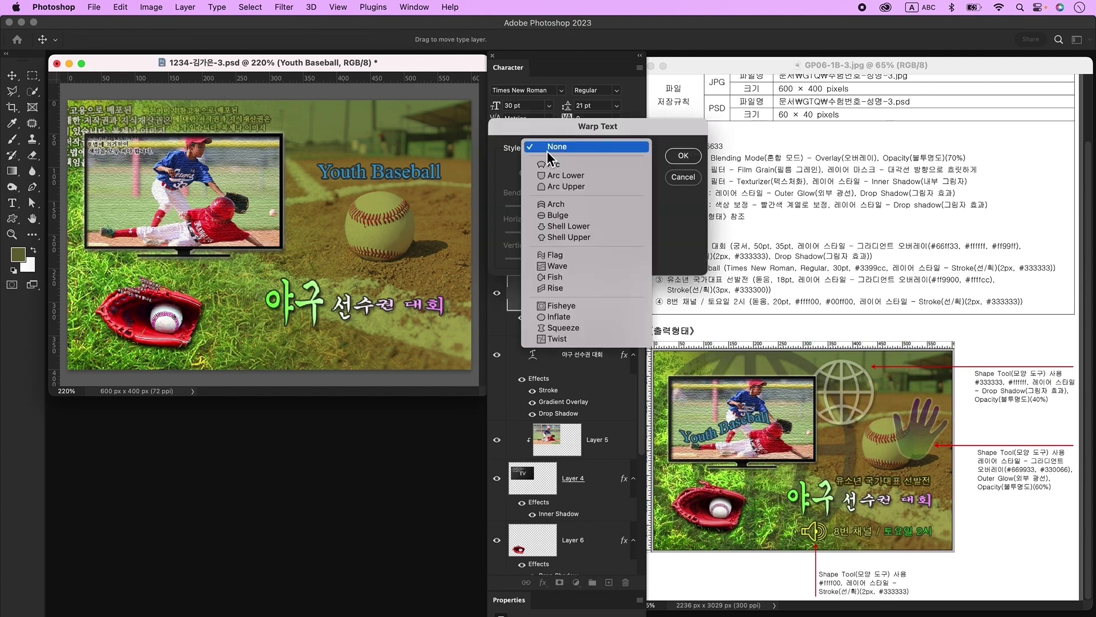
left_click(555, 255)
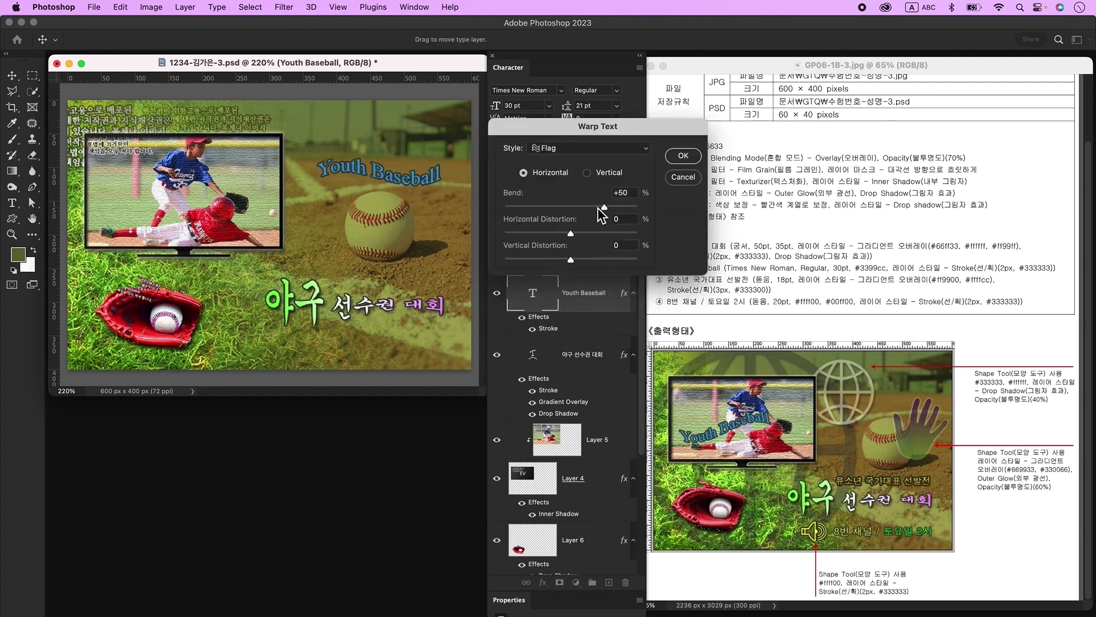
left_click_drag(604, 208, 537, 209)
type("-")
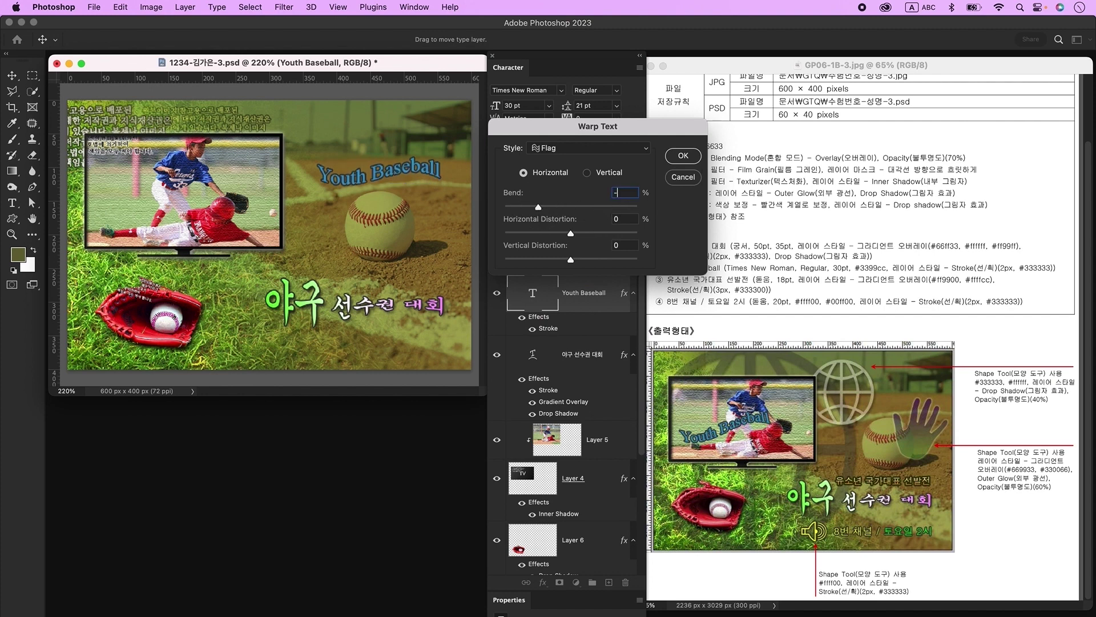
type("50")
key("Return")
Move the Youth Baseball text onto the lower part of the TV picture and rotate it slightly counterclockwise
left_click(11, 75)
left_click_drag(399, 177, 178, 220)
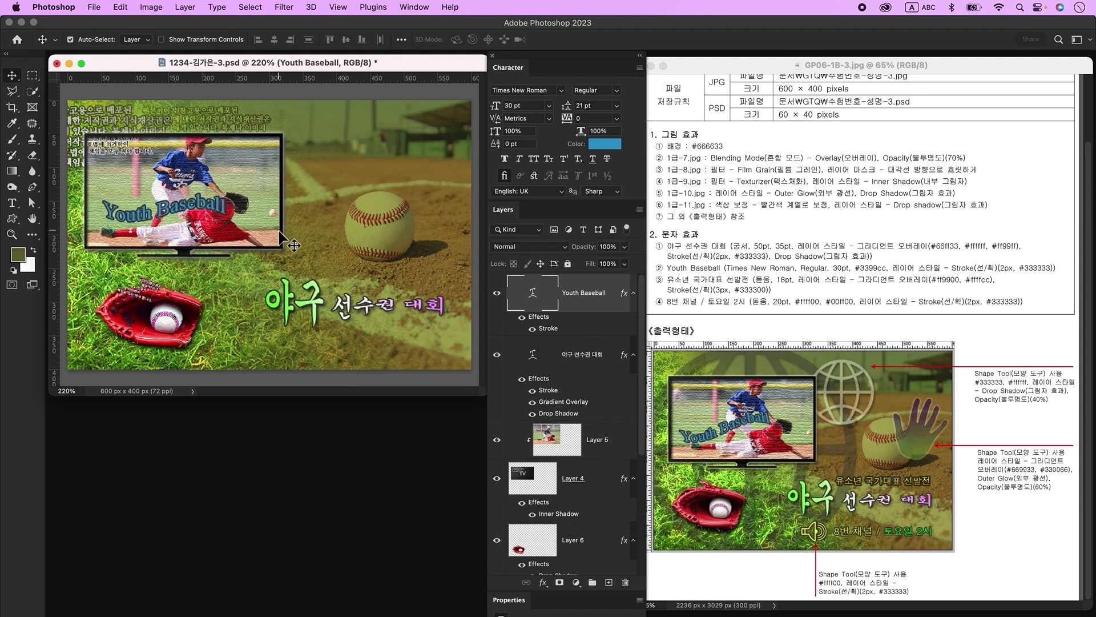
key("super+t")
left_click_drag(262, 227, 217, 198)
key("Return")
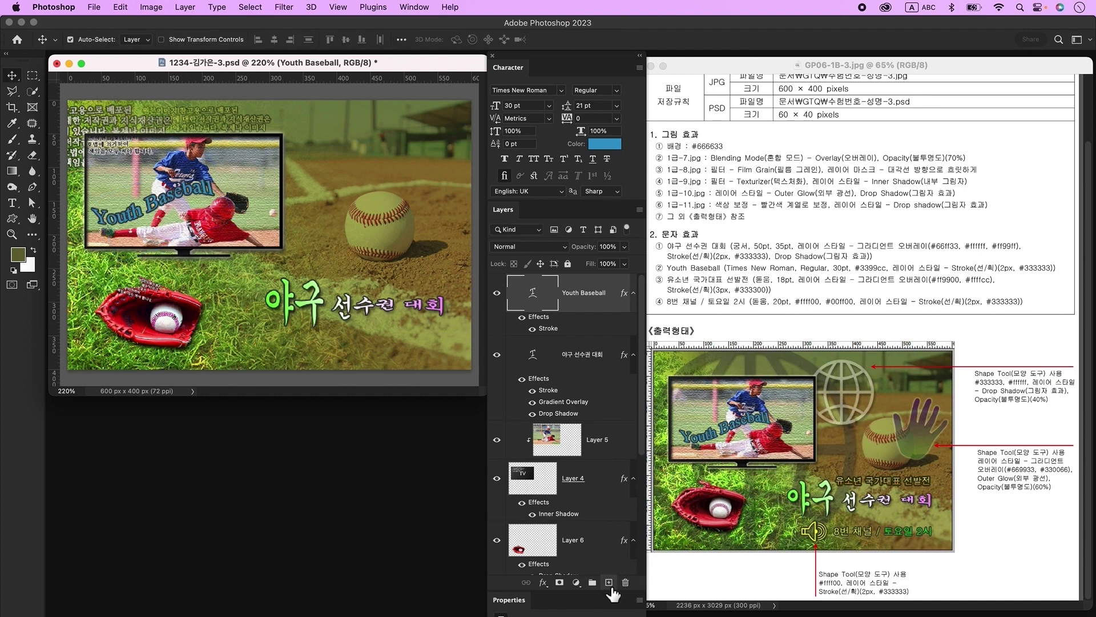
Add the text 유소년 국가대표 선발전 on a new layer above the baseball
left_click(609, 582)
left_click(11, 204)
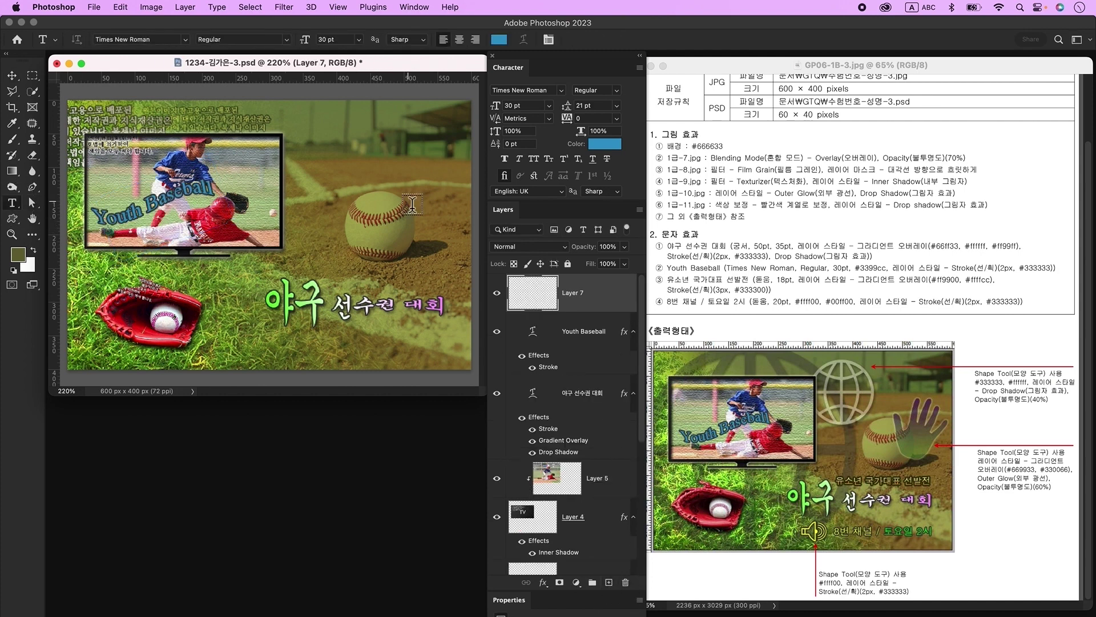
left_click(295, 193)
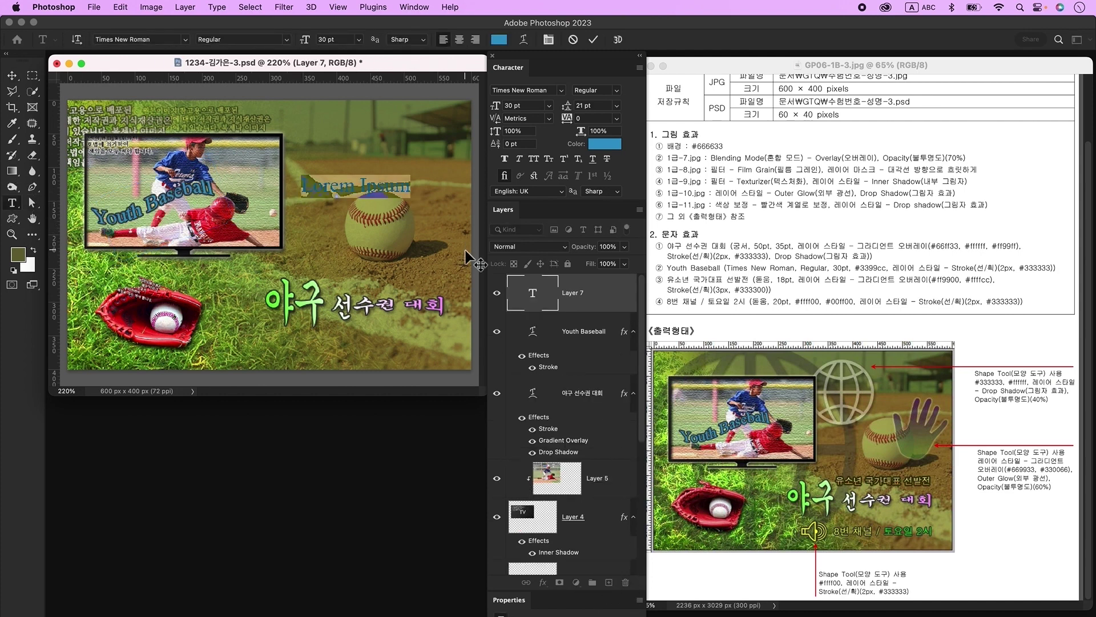
type("유소년 국가대표 선발전")
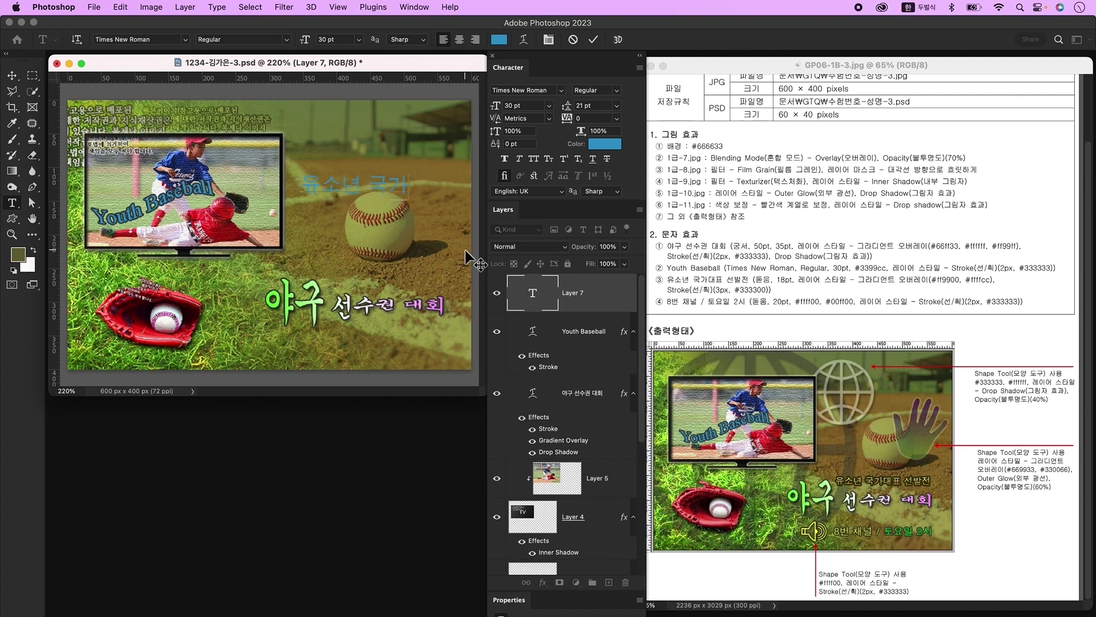
left_click(470, 251)
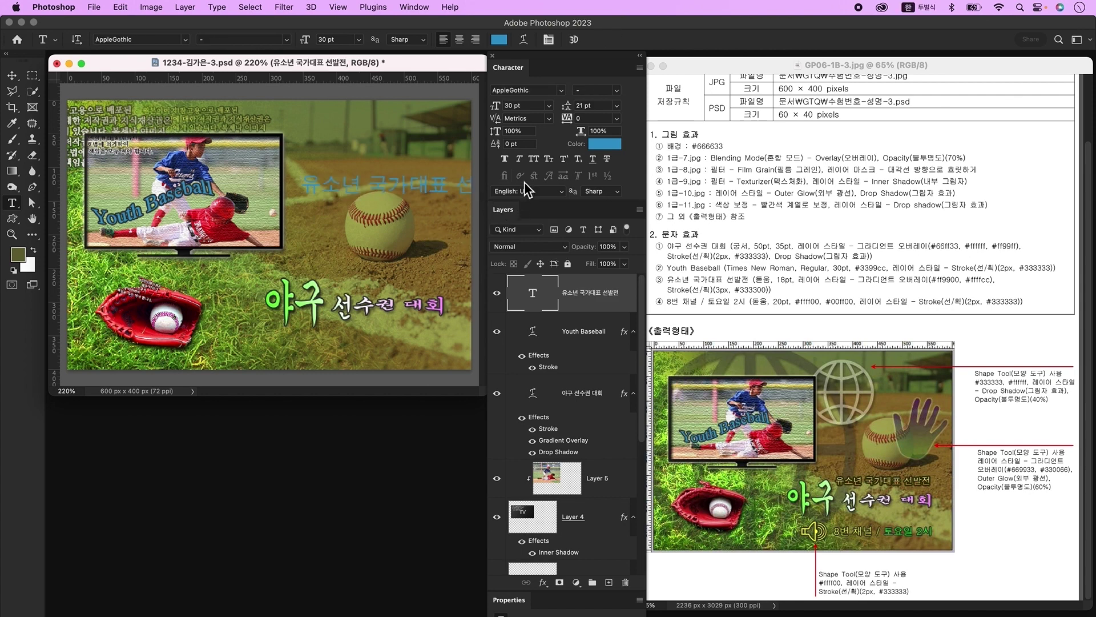
Set the 유소년 국가대표 선발전 text to the KoPubWorld돋움체 Light font at 18 pt
left_click(561, 90)
left_click(560, 109)
left_click(520, 106)
type("18")
key("Tab")
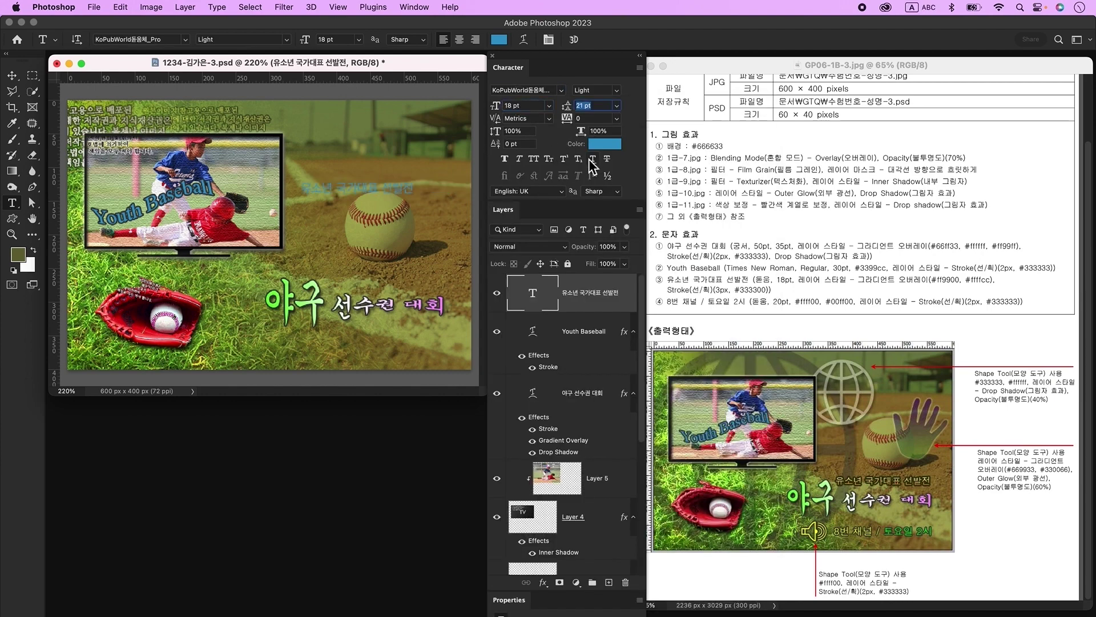
Apply a Gradient Overlay from #ff9900 to #ffffcc, without a middle stop, to the 유소년 국가대표 선발전 text
double_click(625, 291)
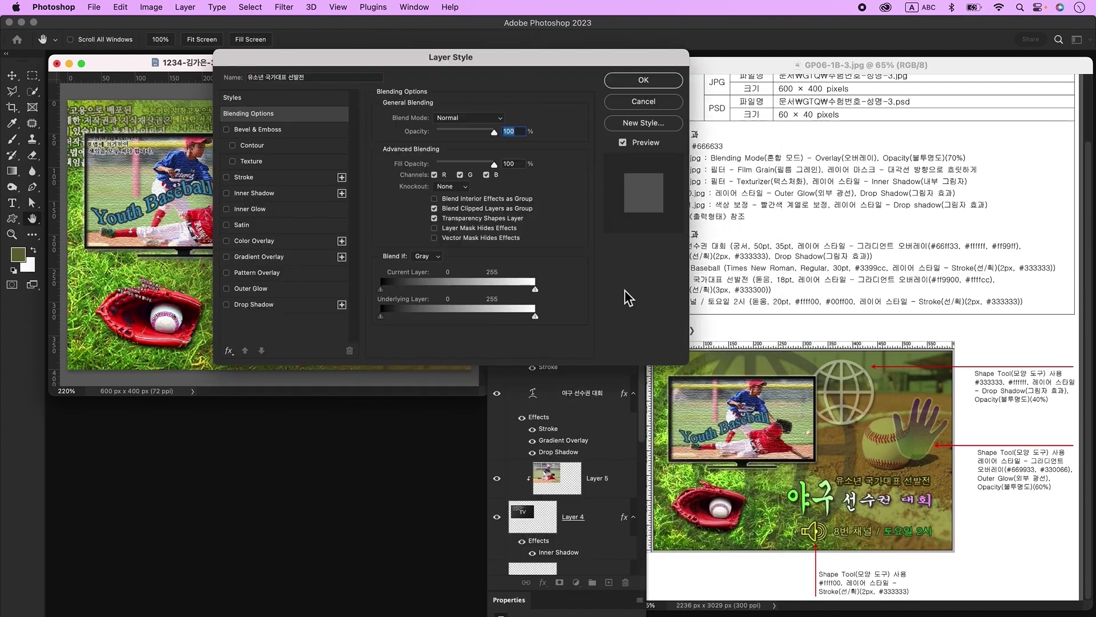
left_click(273, 260)
left_click(451, 148)
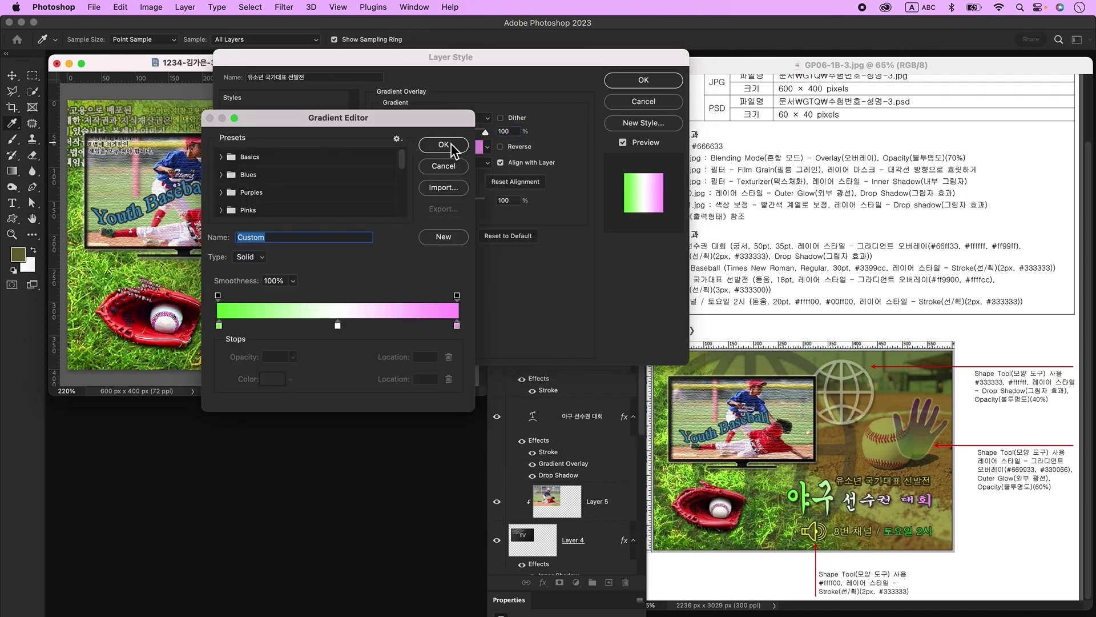
left_click_drag(339, 329, 343, 368)
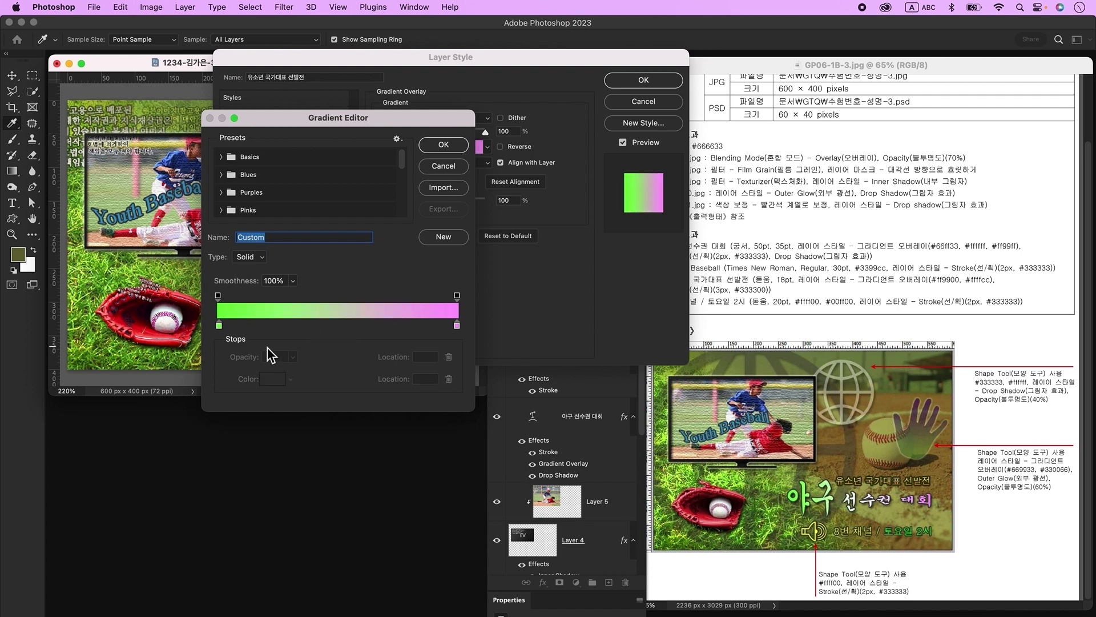
double_click(221, 327)
type("ff9900")
key("Return")
double_click(457, 326)
type("ffffcc")
key("Return")
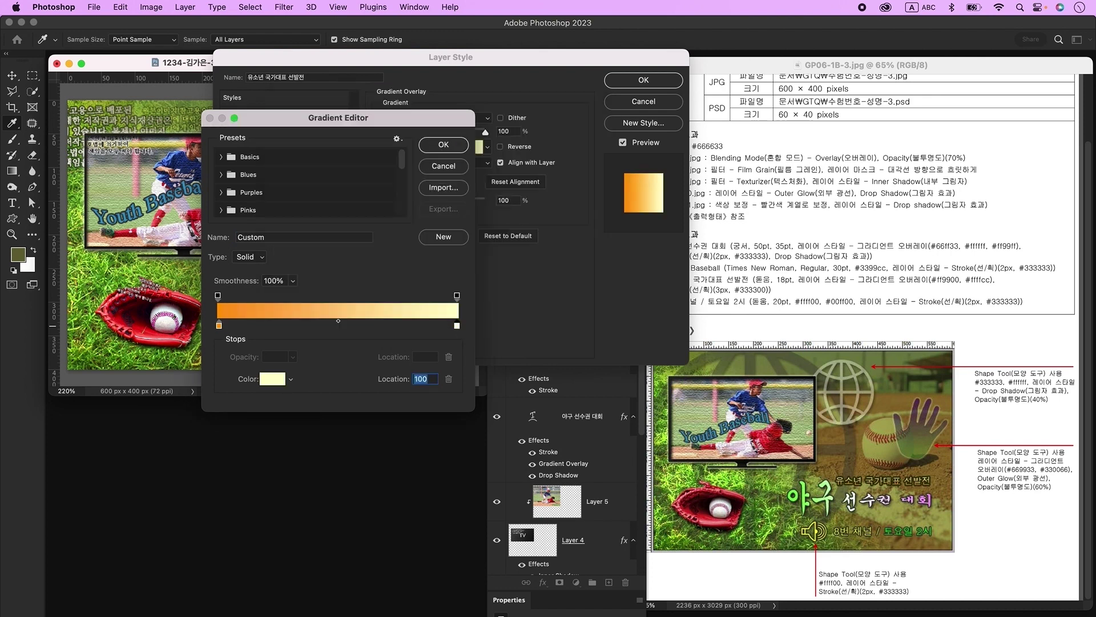
key("Return")
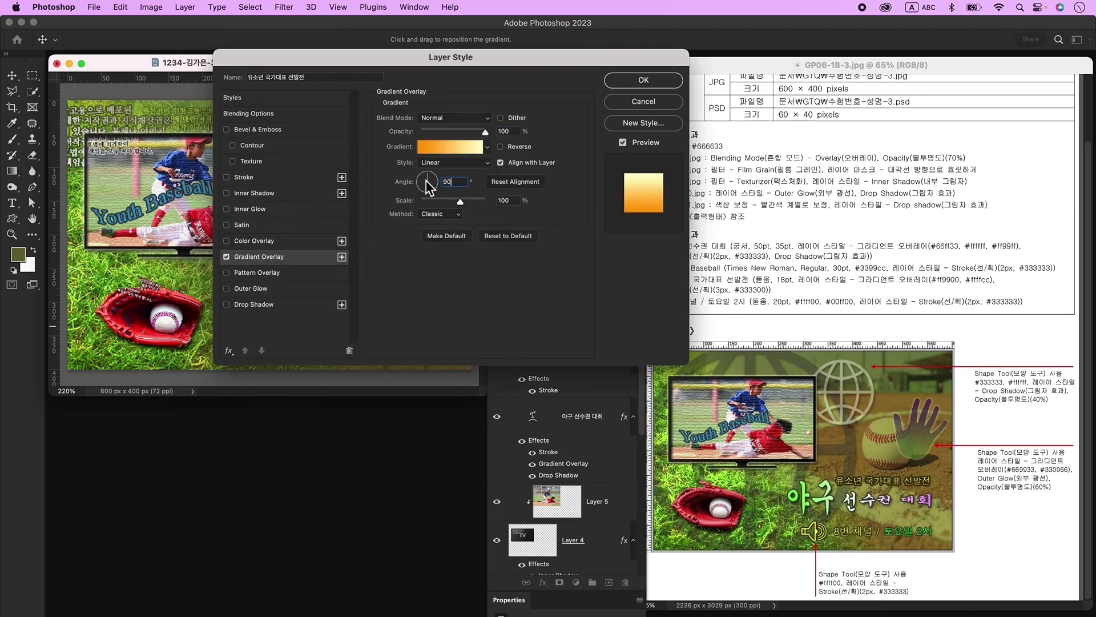
Add a 3 px #333300 stroke to the 유소년 국가대표 선발전 text and move it just above 선수권 대회
left_click(255, 178)
type("3")
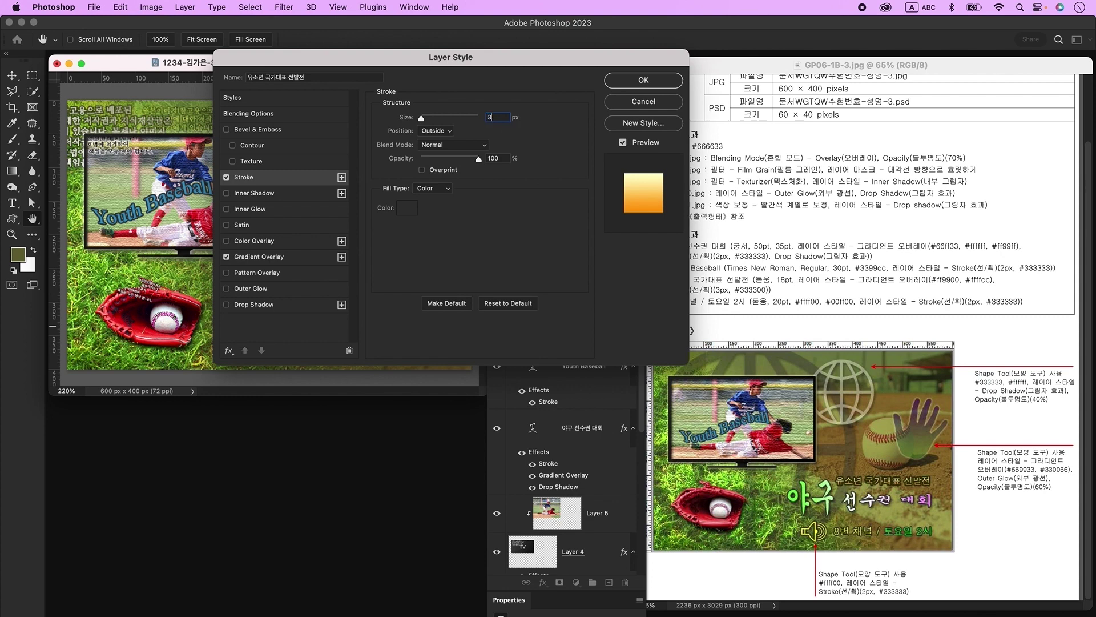
left_click(409, 209)
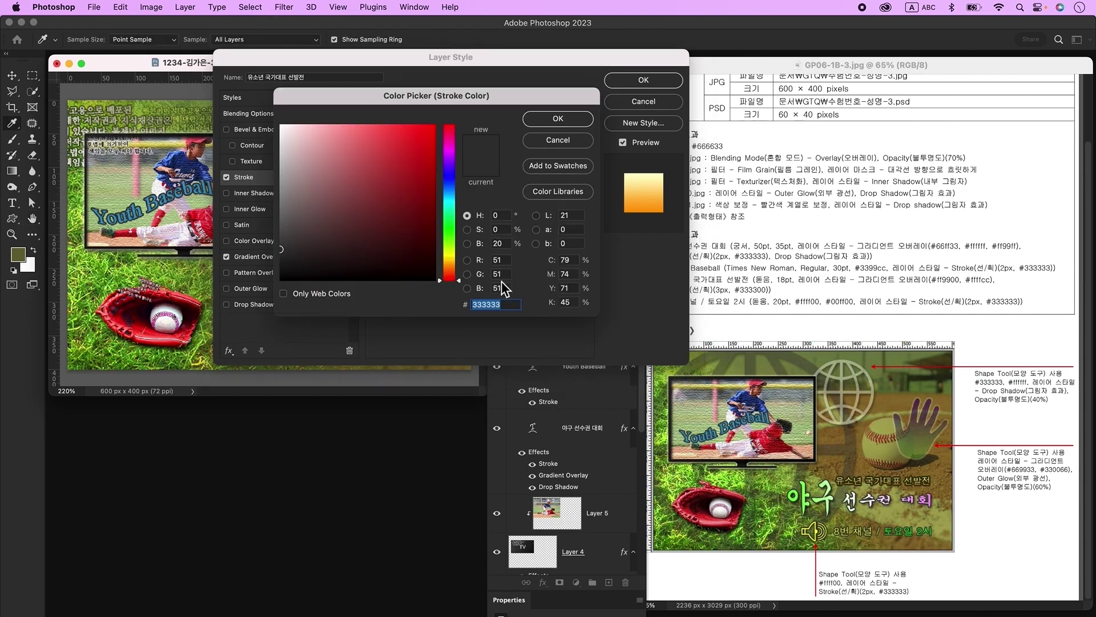
type("333300")
key("Return")
key("Return")
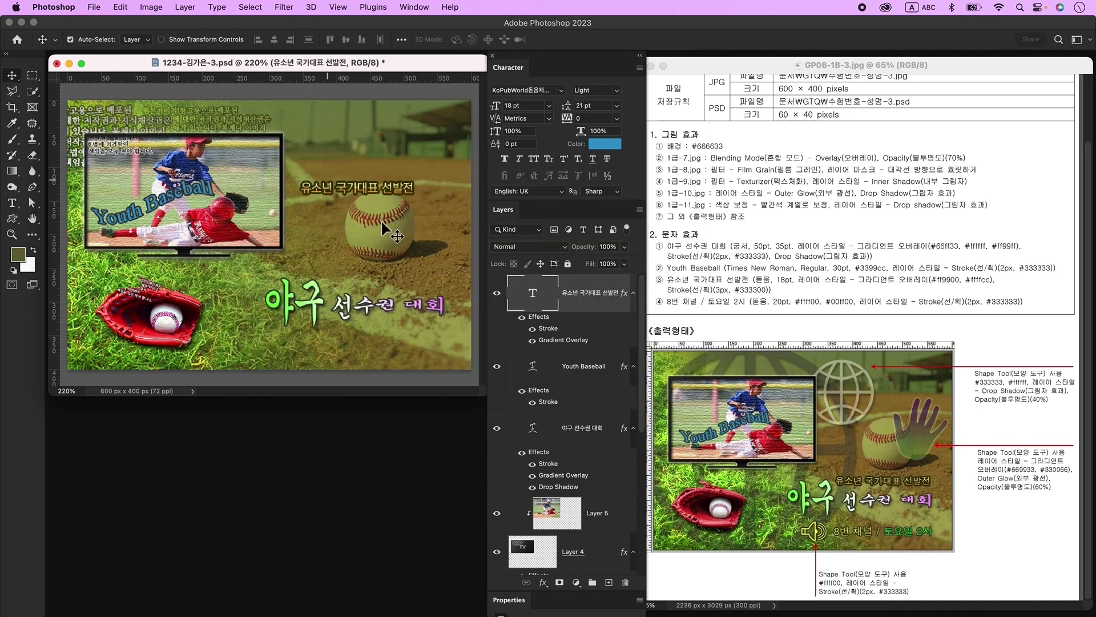
left_click_drag(368, 201, 383, 287)
Add the text 8번 채널 / 토요일 2시 on a new layer below the main title
left_click(609, 581)
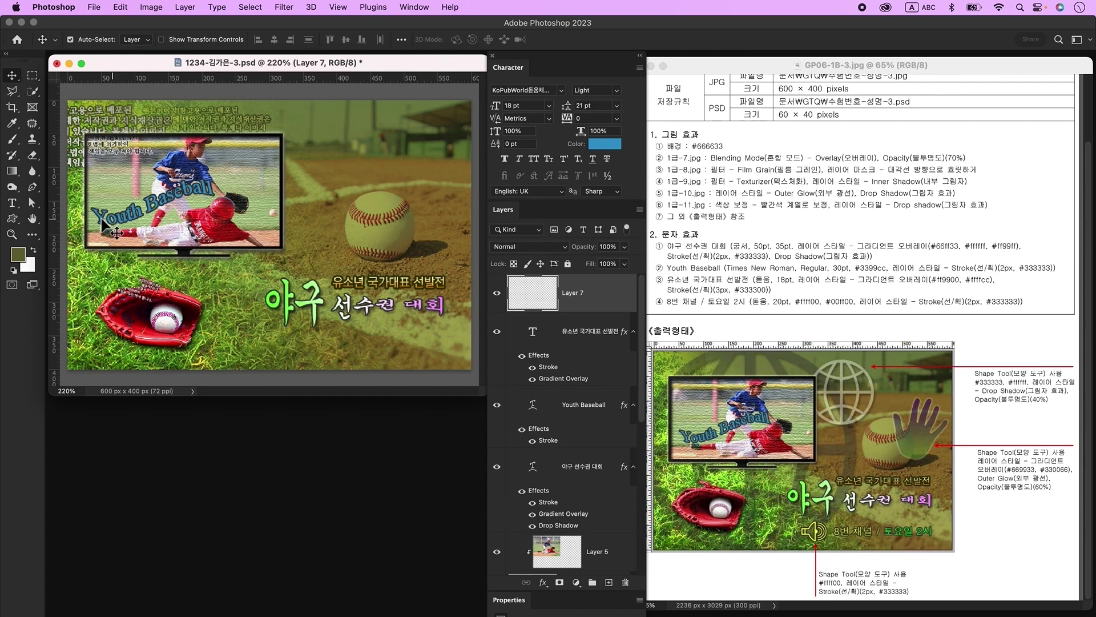
left_click(13, 204)
left_click(238, 345)
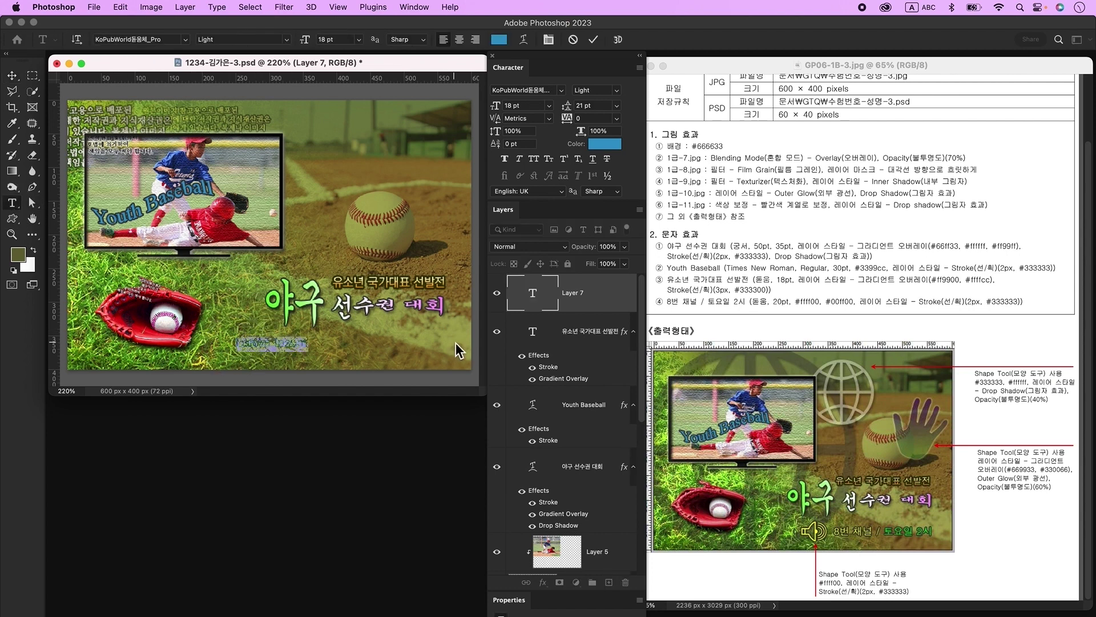
key("BackSpace")
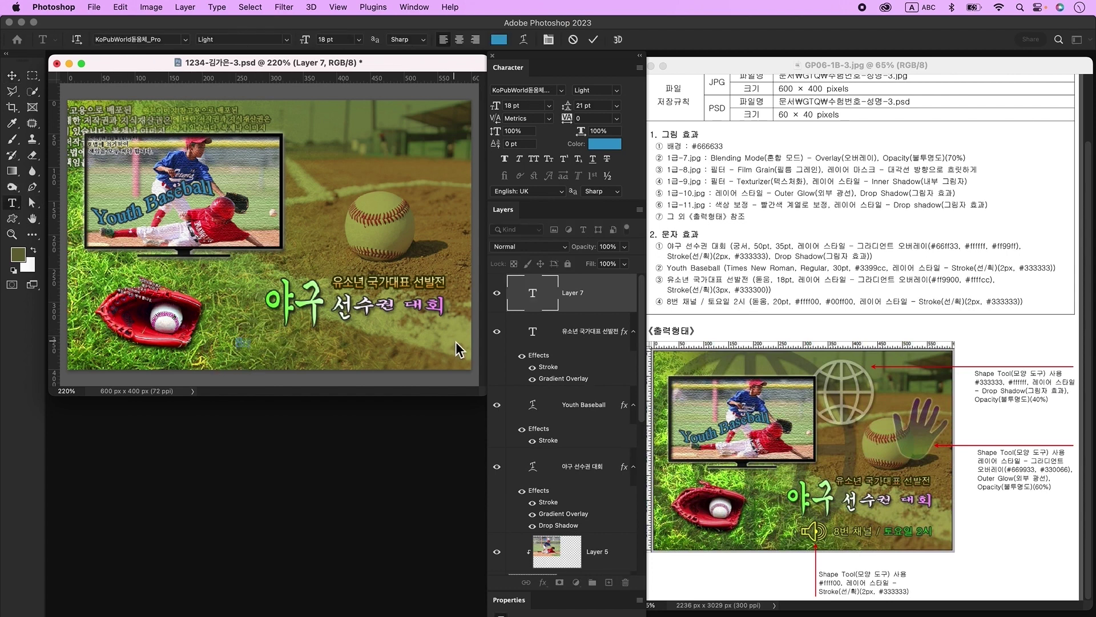
key("ctrl+space")
type("8번 채널 / 토요일 2시")
key("Escape")
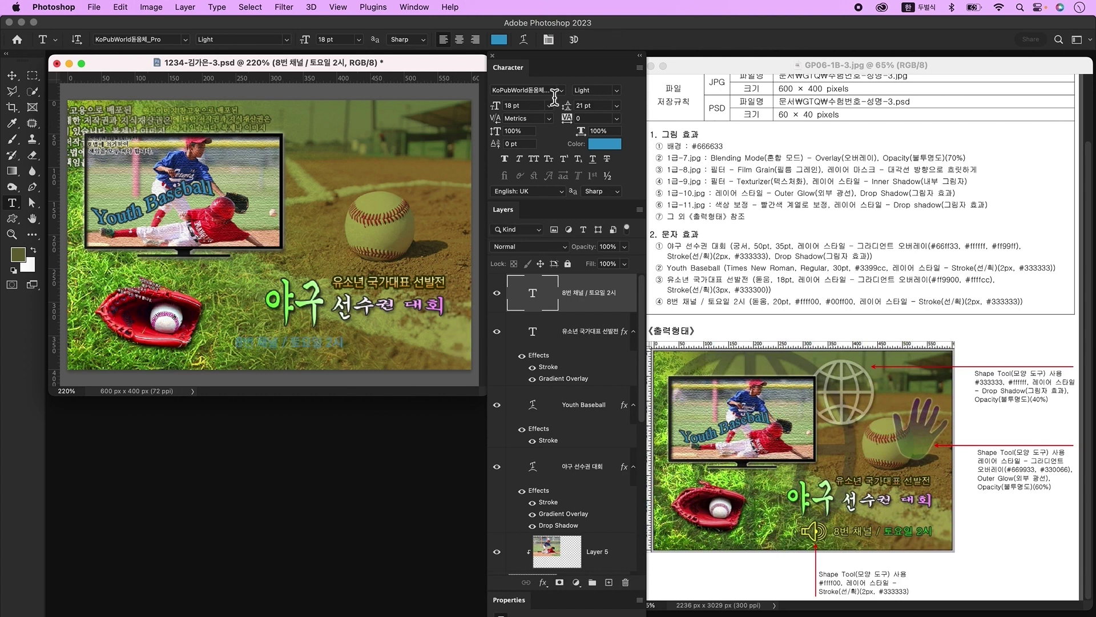
Set the 8번 채널 / 토요일 2시 text to 20 pt and colour it #ffff00
left_click(519, 106)
type("20")
key("Return")
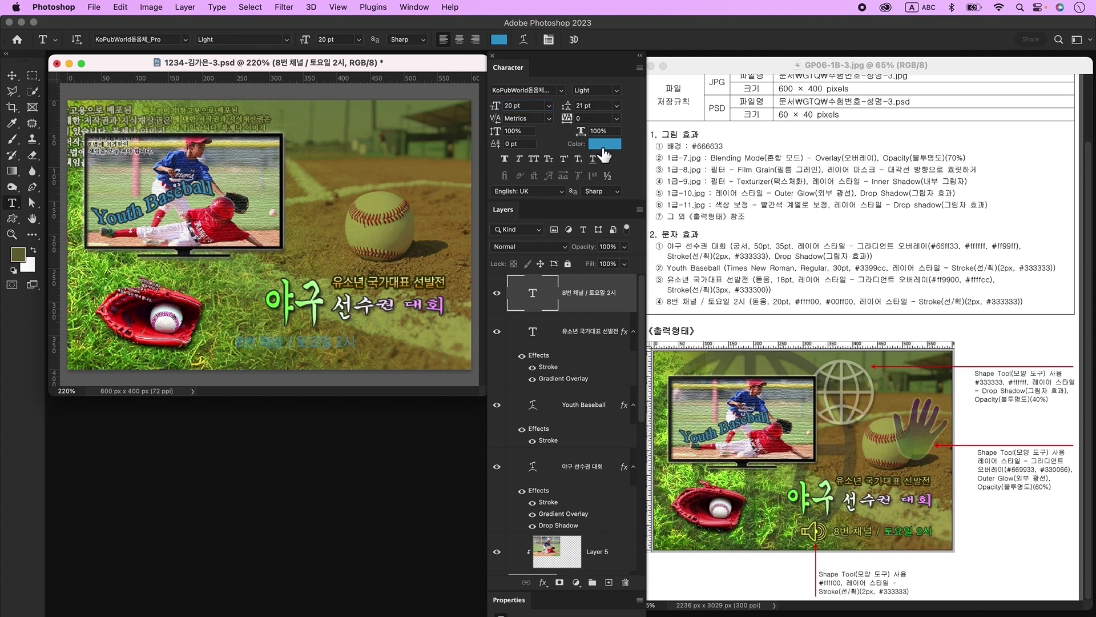
left_click(603, 150)
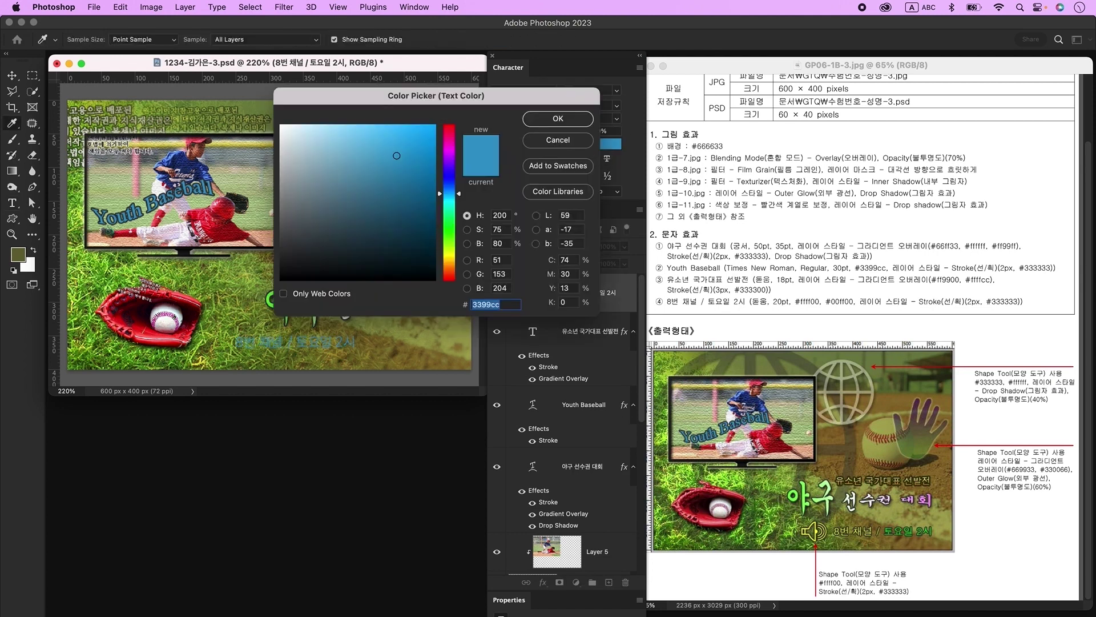
type("ffff00")
key("Return")
Recolour only the 토요일 2시 part of the text to #00ff00
left_click_drag(297, 342, 357, 343)
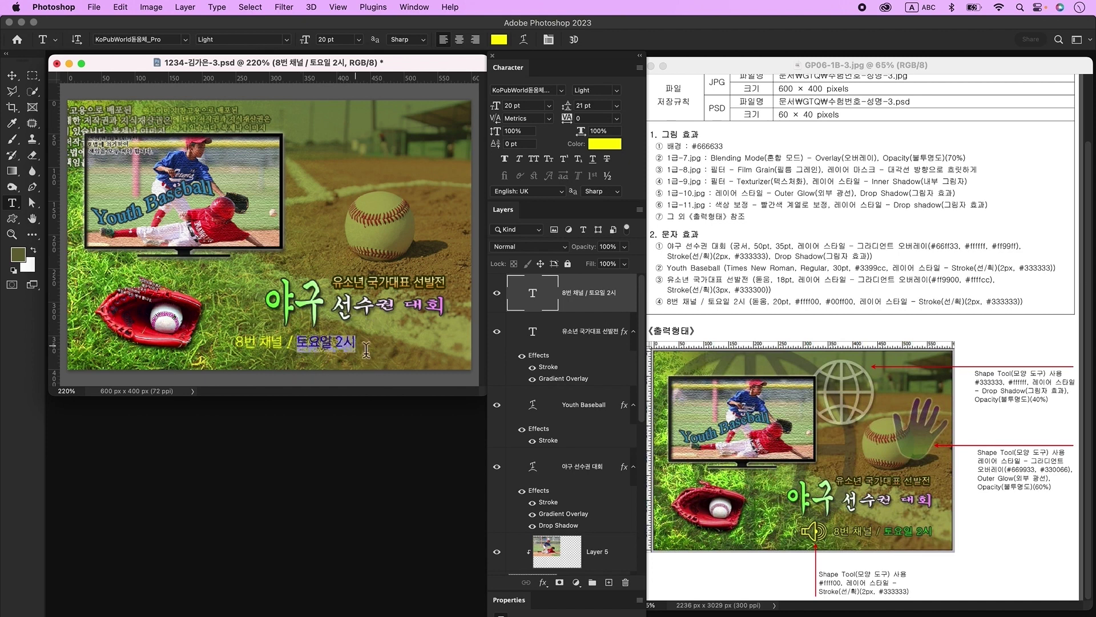
left_click(607, 152)
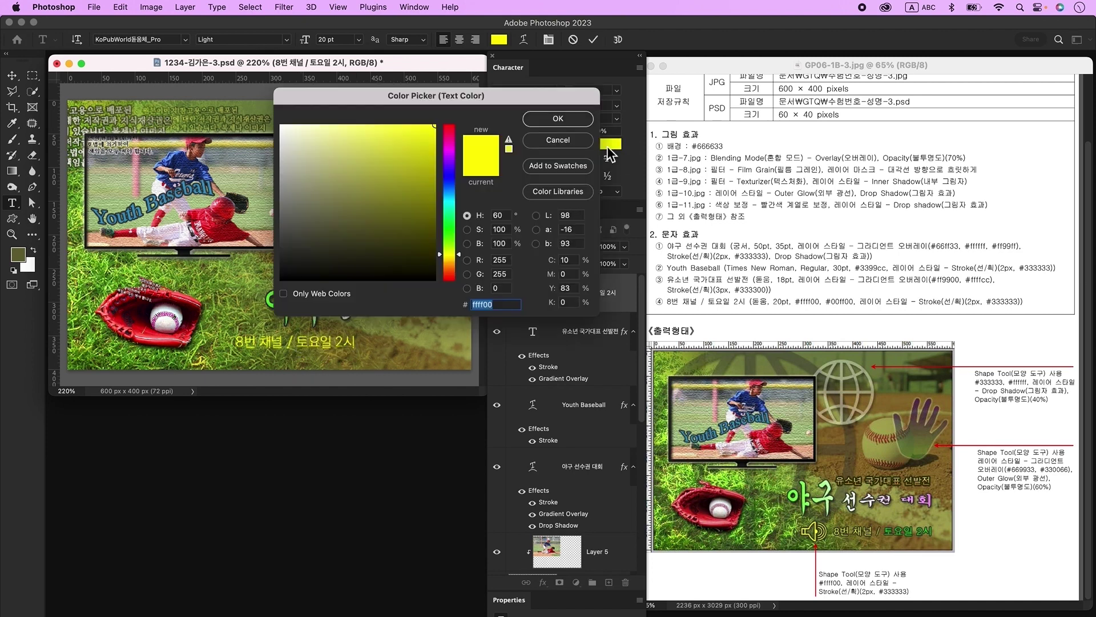
type("00ff00")
key("Return")
key("super+Return")
Add a 2 px #333333 stroke to the 8번 채널 / 토요일 2시 text and move it right, beneath 선수권 대회
double_click(631, 310)
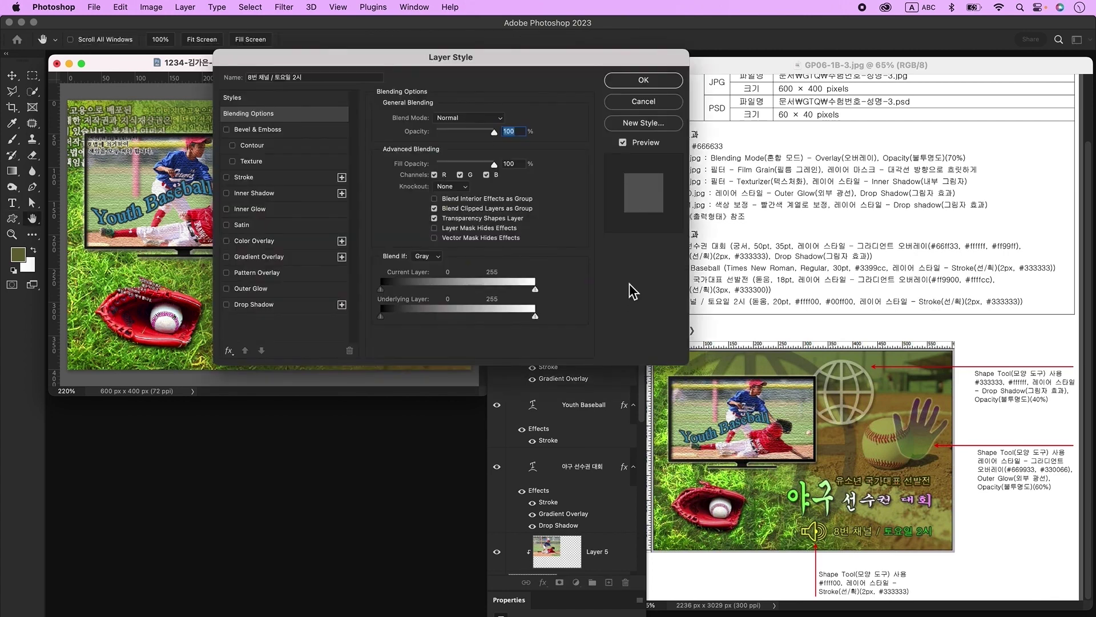
left_click(257, 178)
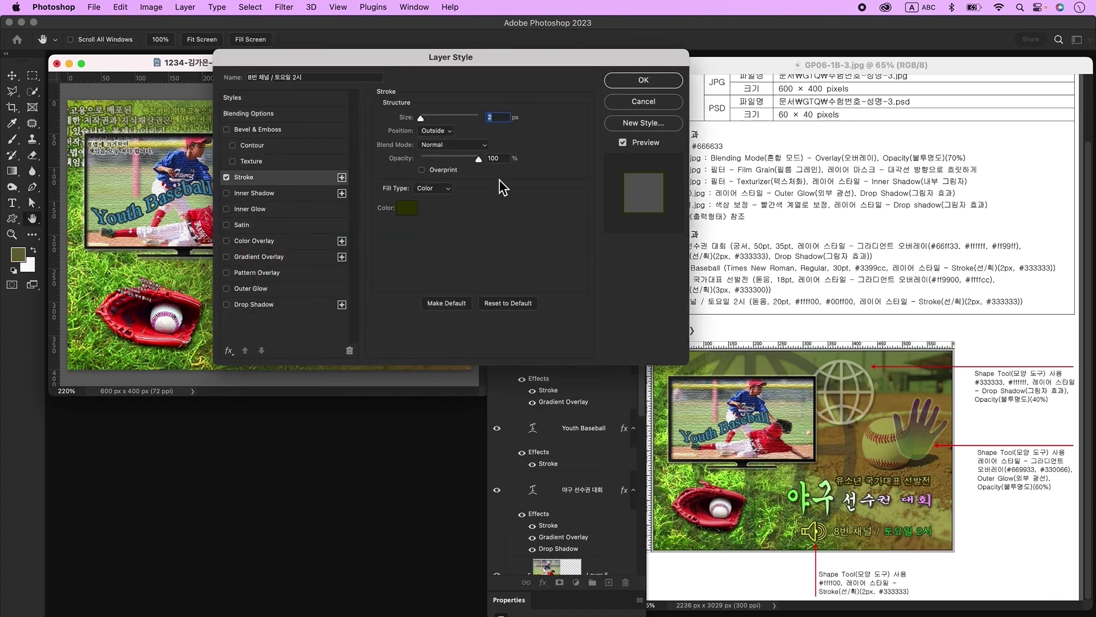
left_click(407, 209)
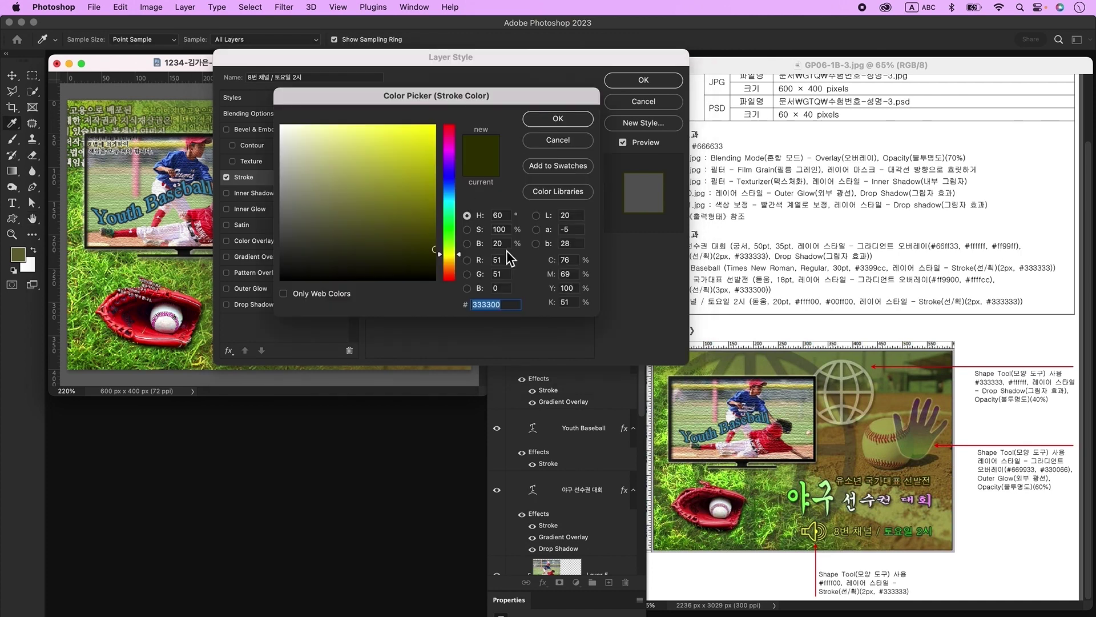
type("333333")
key("Return")
key("Return")
key("v")
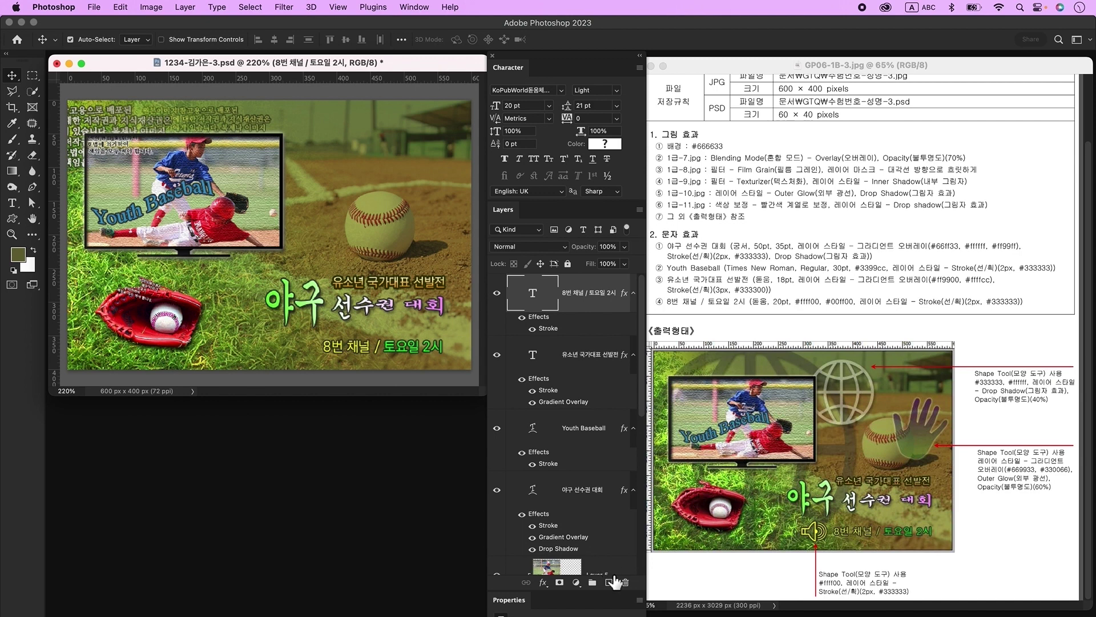
Draw a pink World globe custom shape about 114 px across on a new layer, just right of the TV's upper corner
left_click(608, 582)
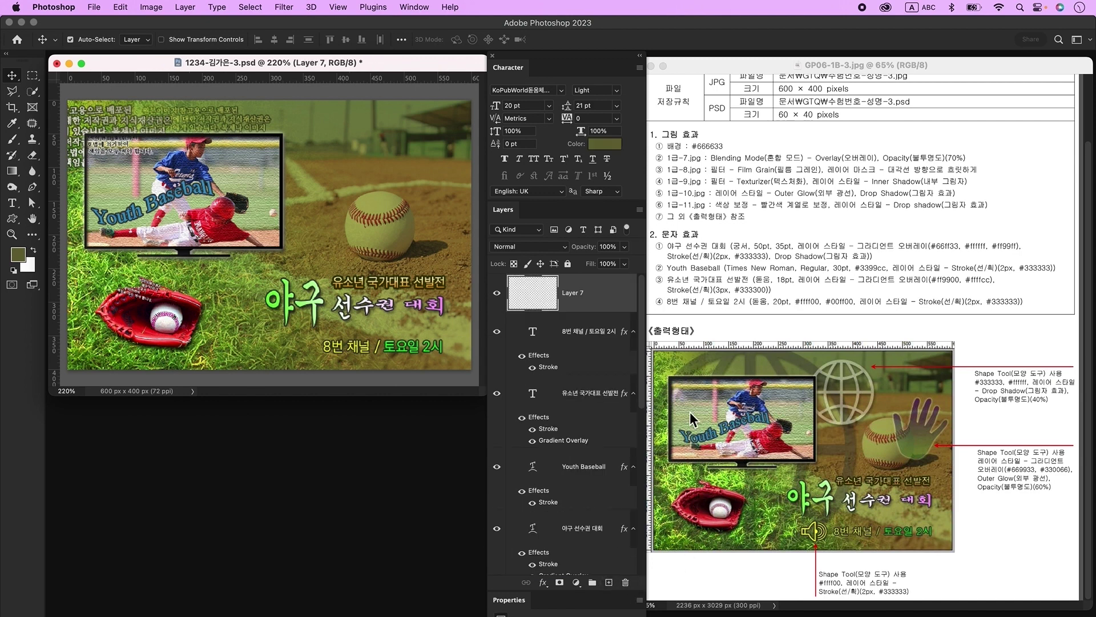
left_click(12, 218)
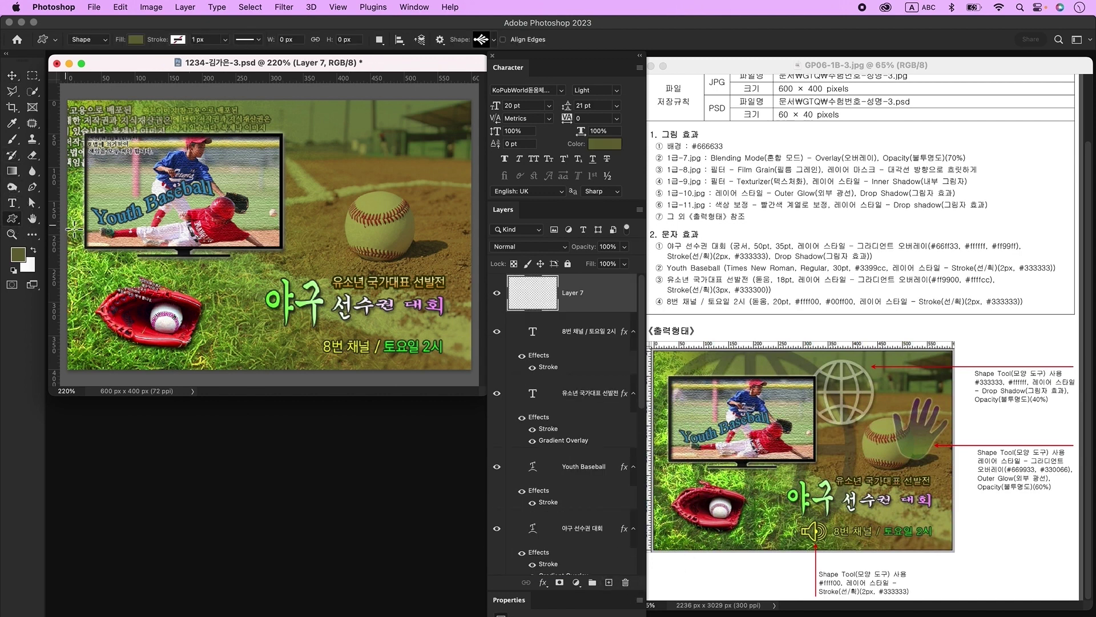
left_click(135, 41)
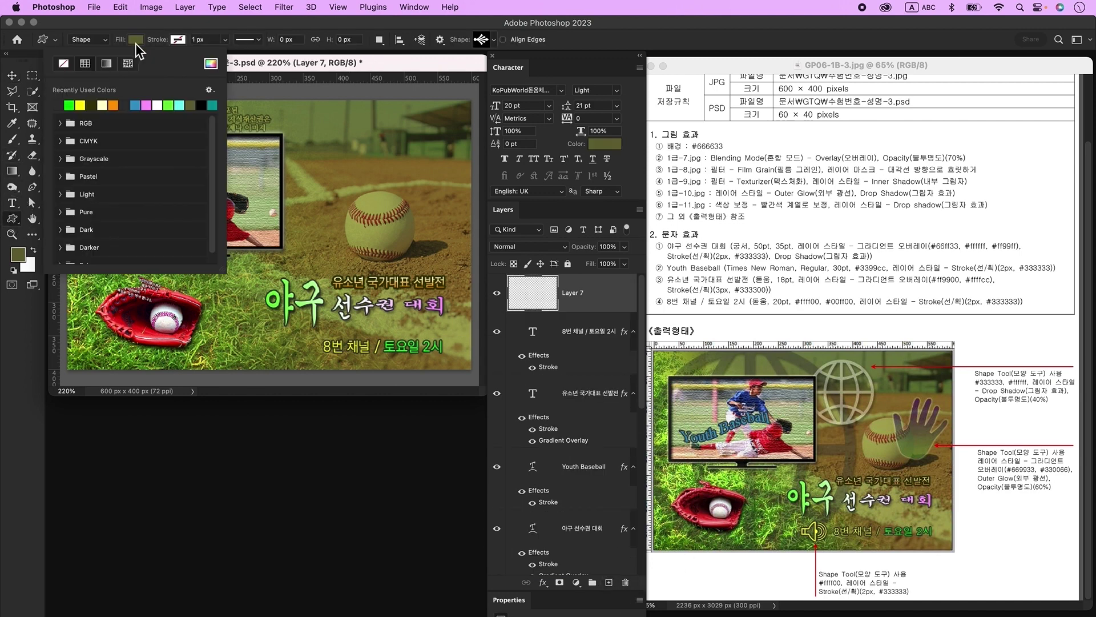
left_click(172, 105)
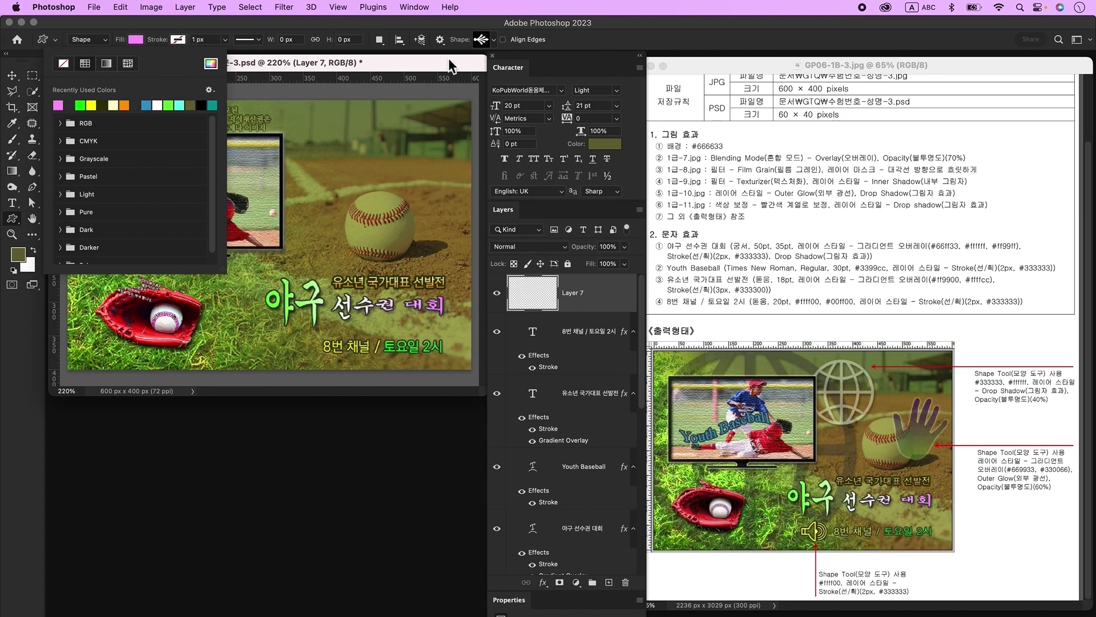
left_click(482, 40)
left_click(483, 40)
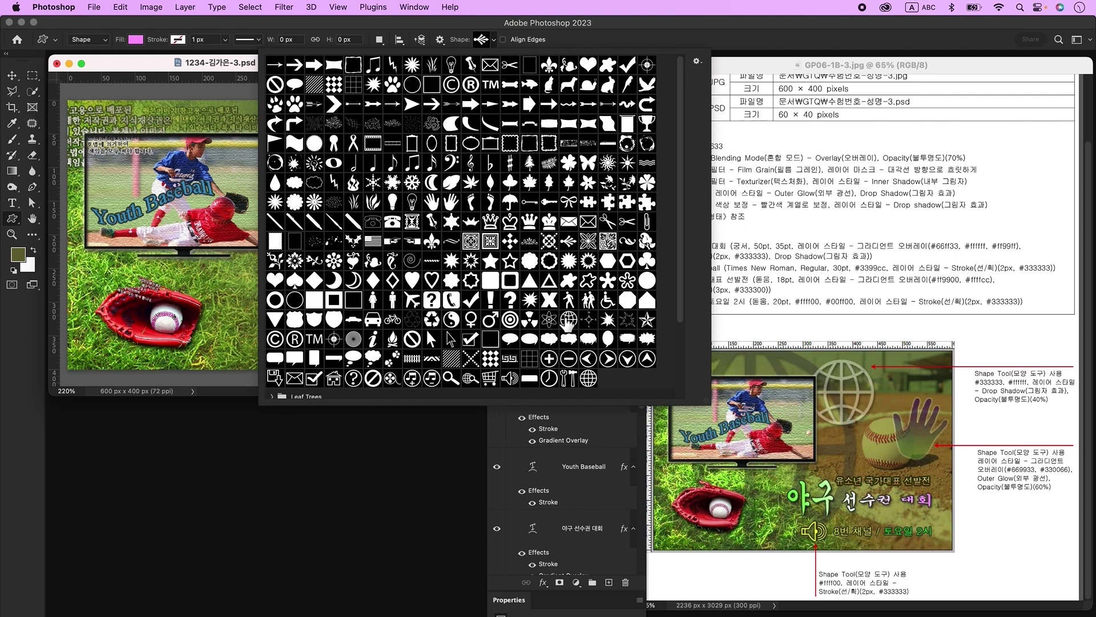
double_click(571, 323)
mouse_move(268, 114)
left_mouse_down()
mouse_move(334, 166)
mouse_move(365, 211)
mouse_move(348, 188)
left_mouse_up()
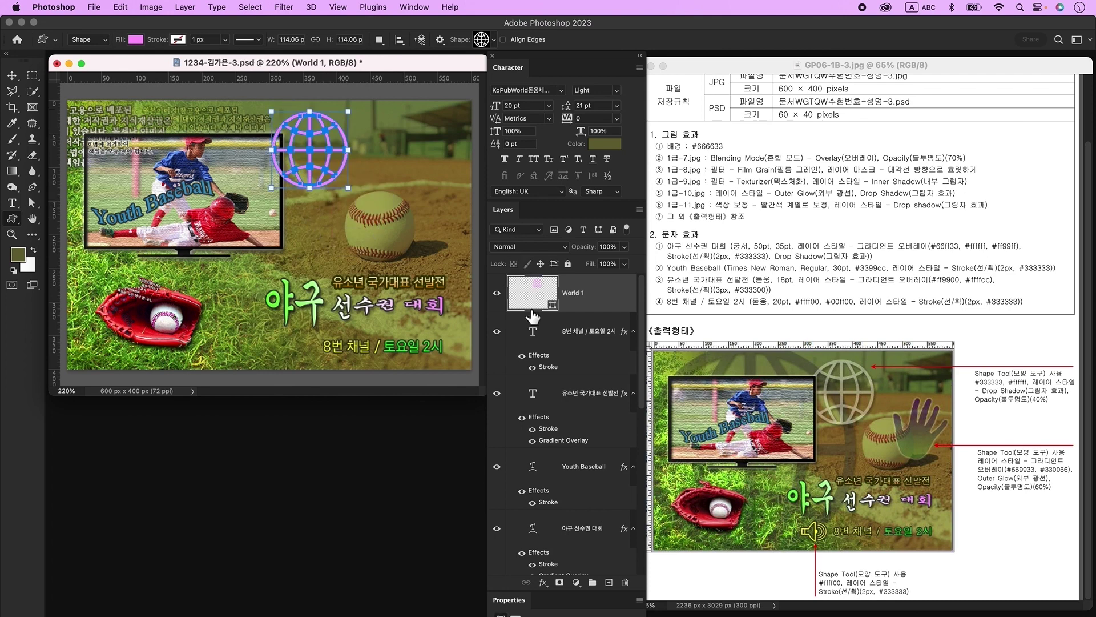
Recolour the globe shape to #ffffff
double_click(533, 292)
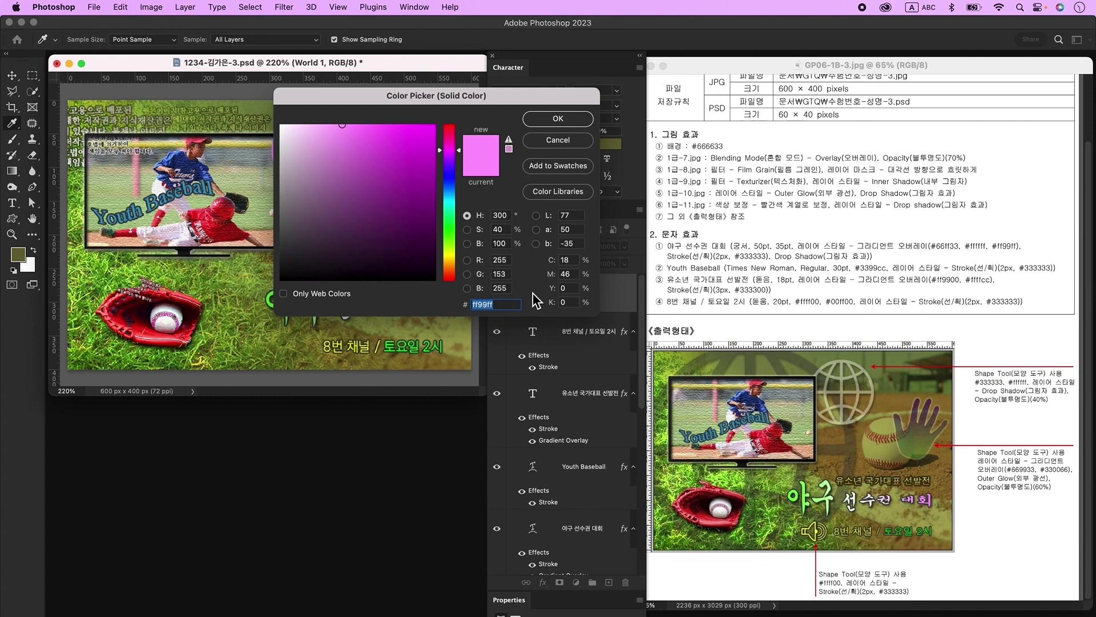
type("ffffff")
key("Return")
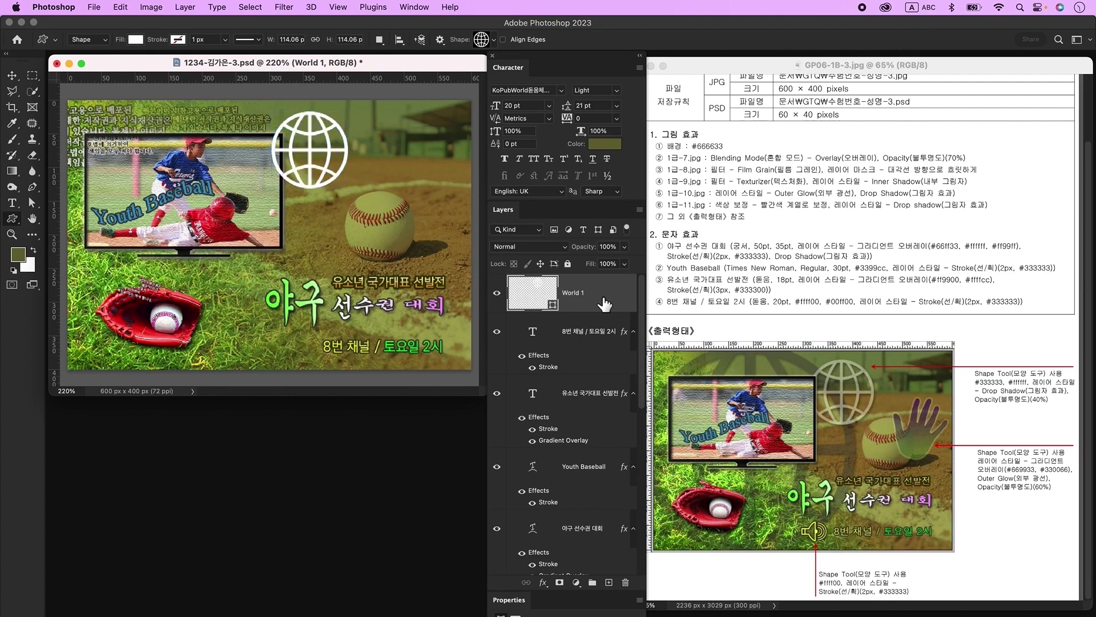
Add a drop shadow to the white globe and set its layer opacity to 40%
double_click(602, 298)
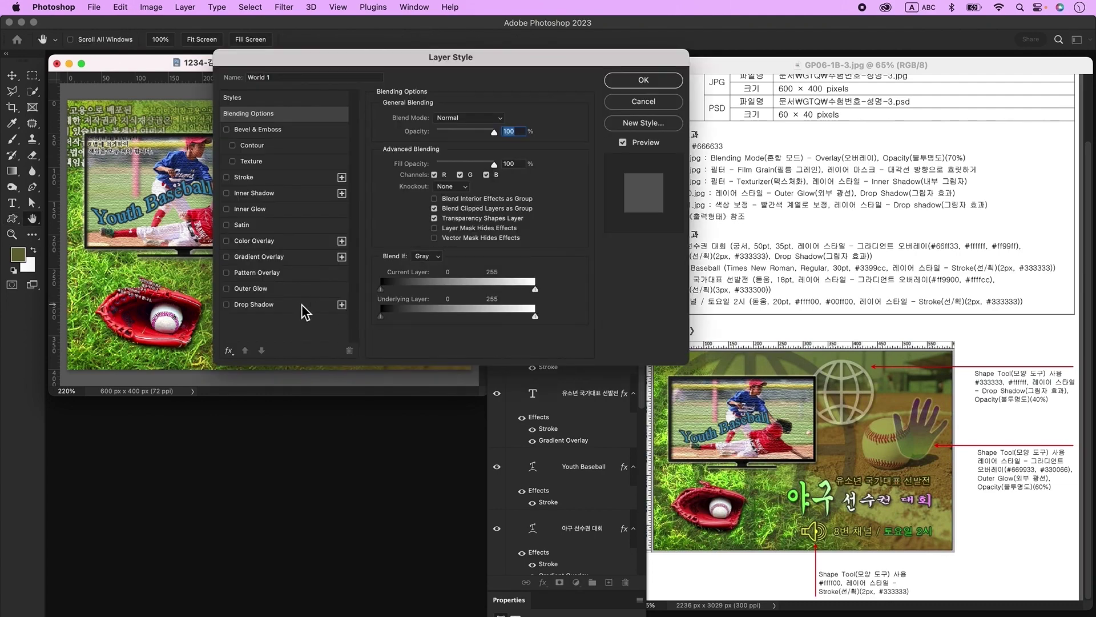
left_click(277, 304)
key("Return")
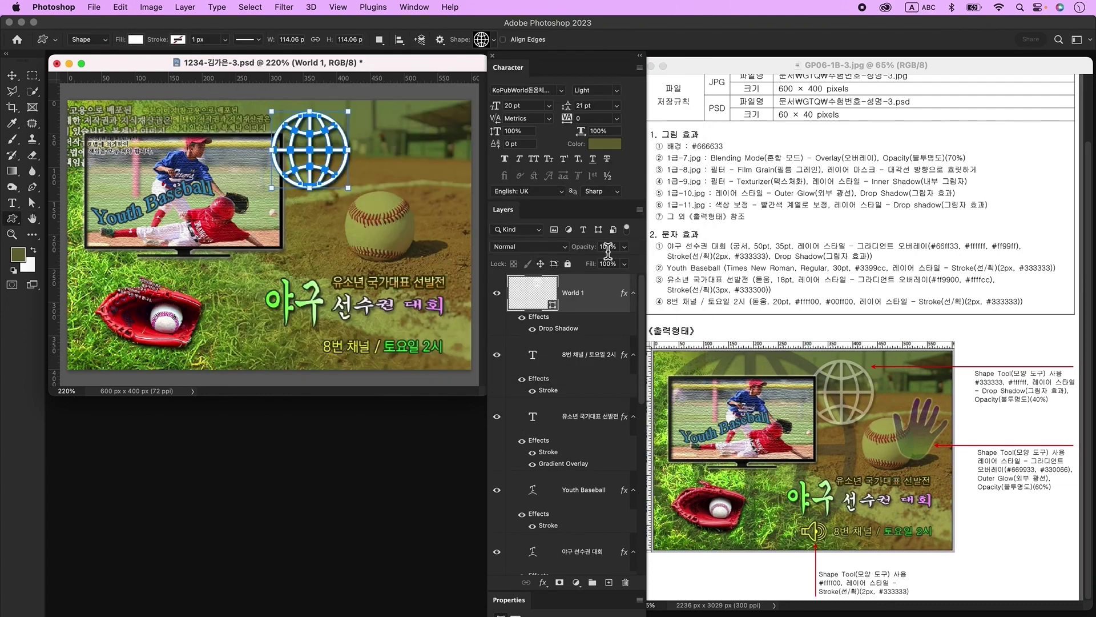
left_click(608, 248)
type("40")
key("Return")
Duplicate the globe and enlarge the copy to about 412 px across, placing it over the TV and glove
key("super+j")
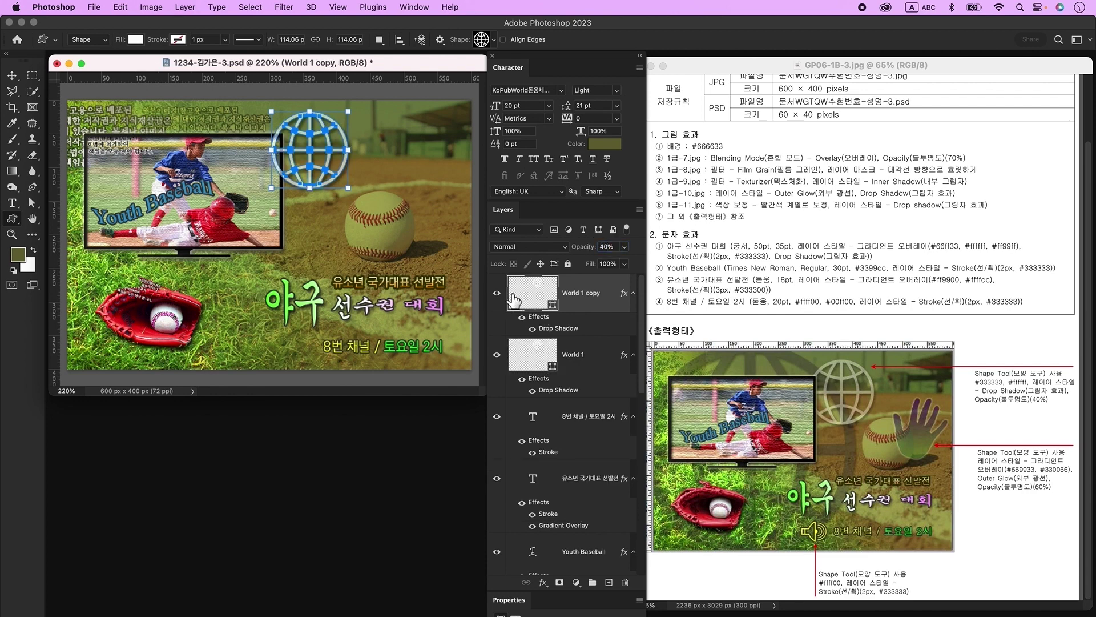
key("super+t")
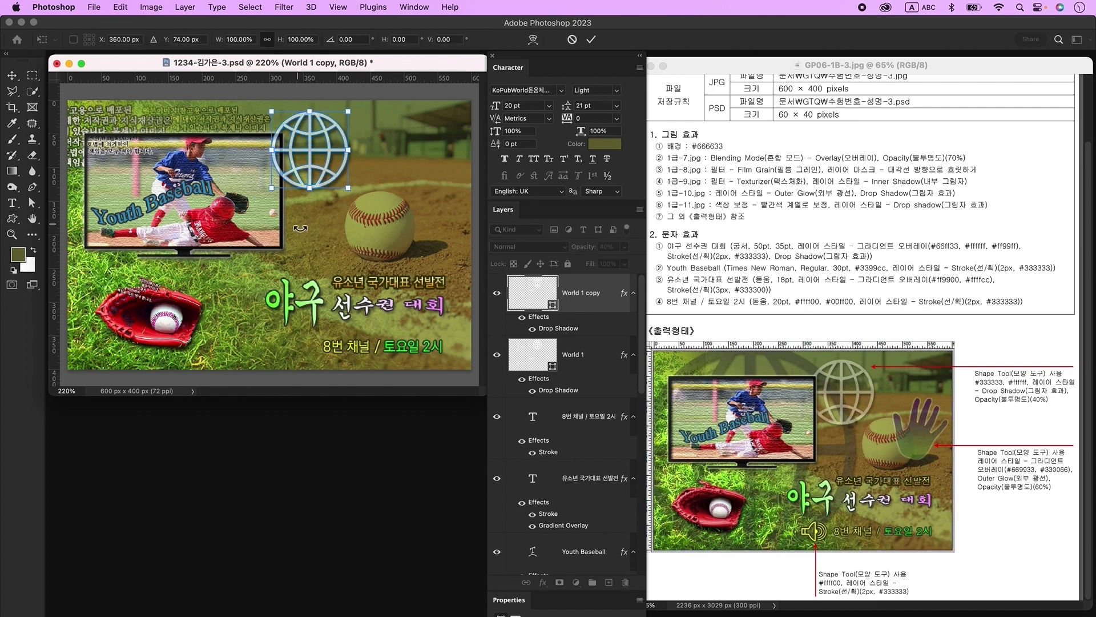
left_click_drag(276, 195, 185, 287)
left_click_drag(300, 237, 179, 222)
left_click_drag(227, 264, 336, 373)
key("Return")
Colour the large globe #333333 and reorder the layers so it lies behind the TV with the glove layer on top
double_click(526, 300)
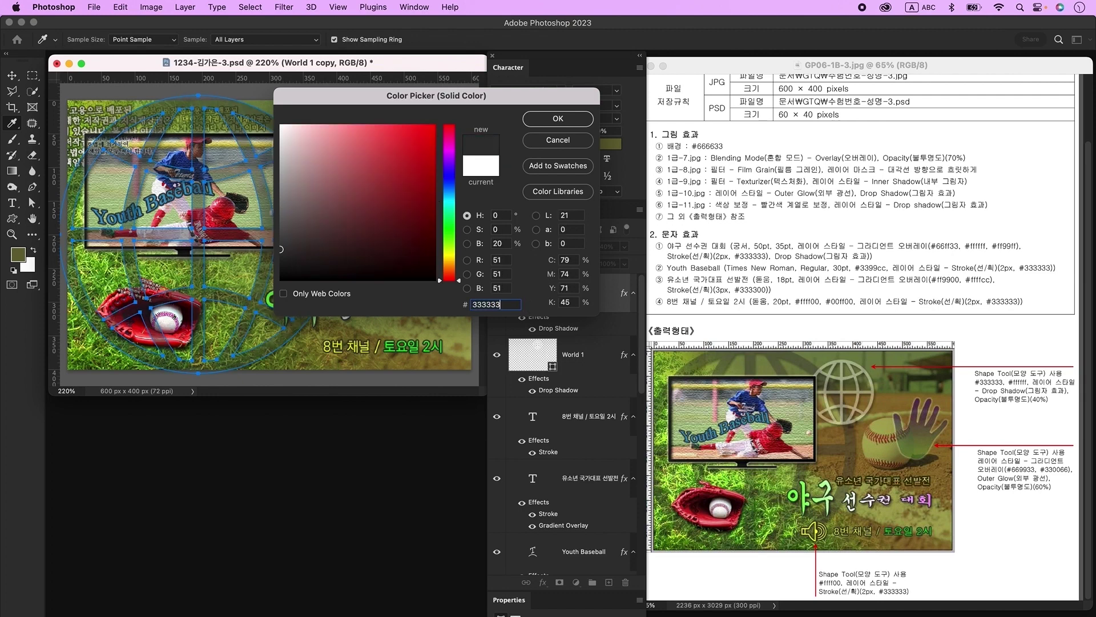
key("Return")
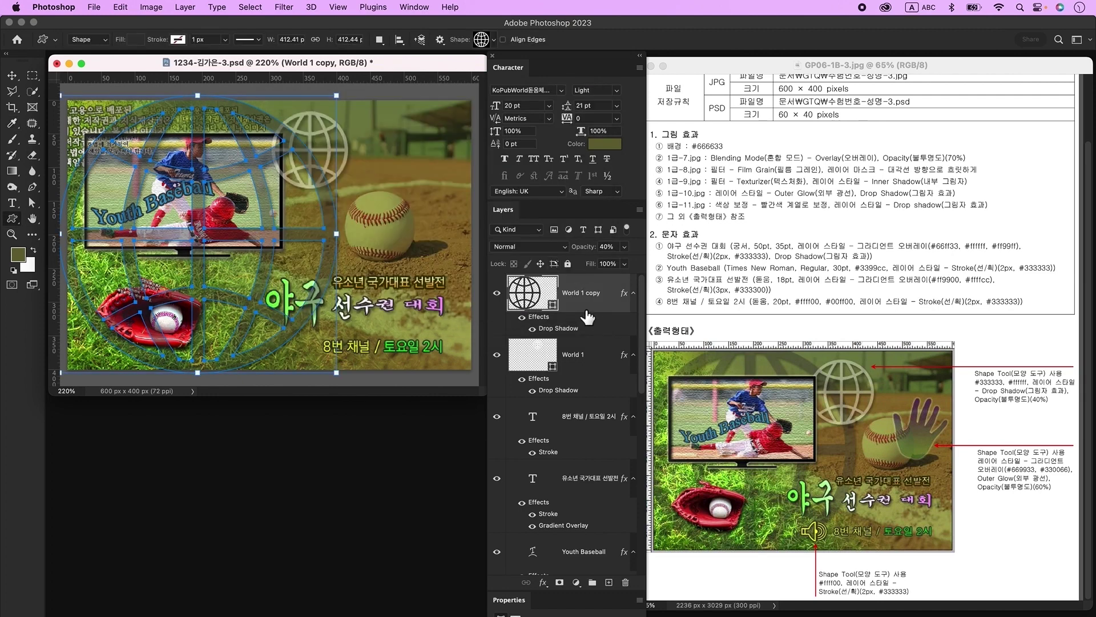
key("ctrl+[")
key("ctrl+[")
key("ctrl+[")
key("ctrl+[")
key("v")
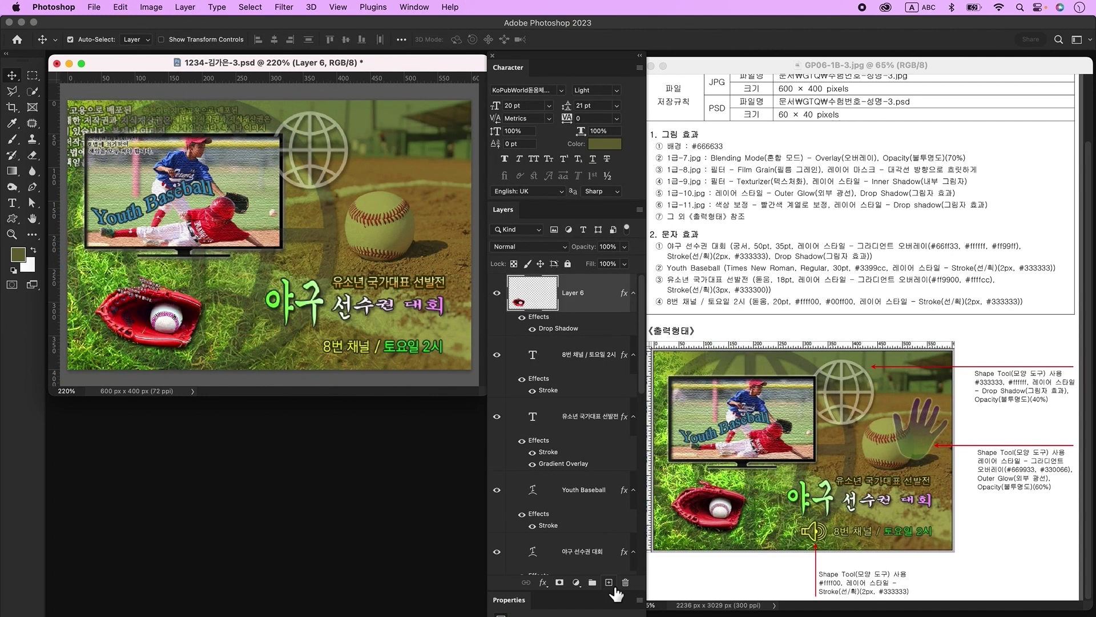
Draw a Right Hand custom shape about 103 × 116 px on a new layer, overlapping the right side of the large baseball
left_click(609, 582)
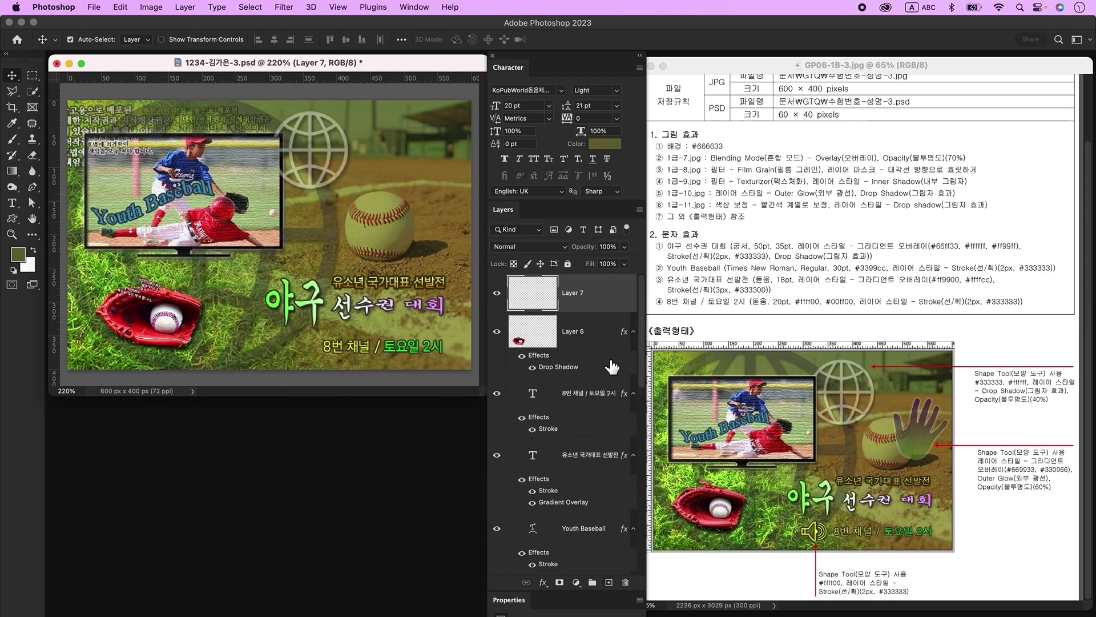
left_click(13, 220)
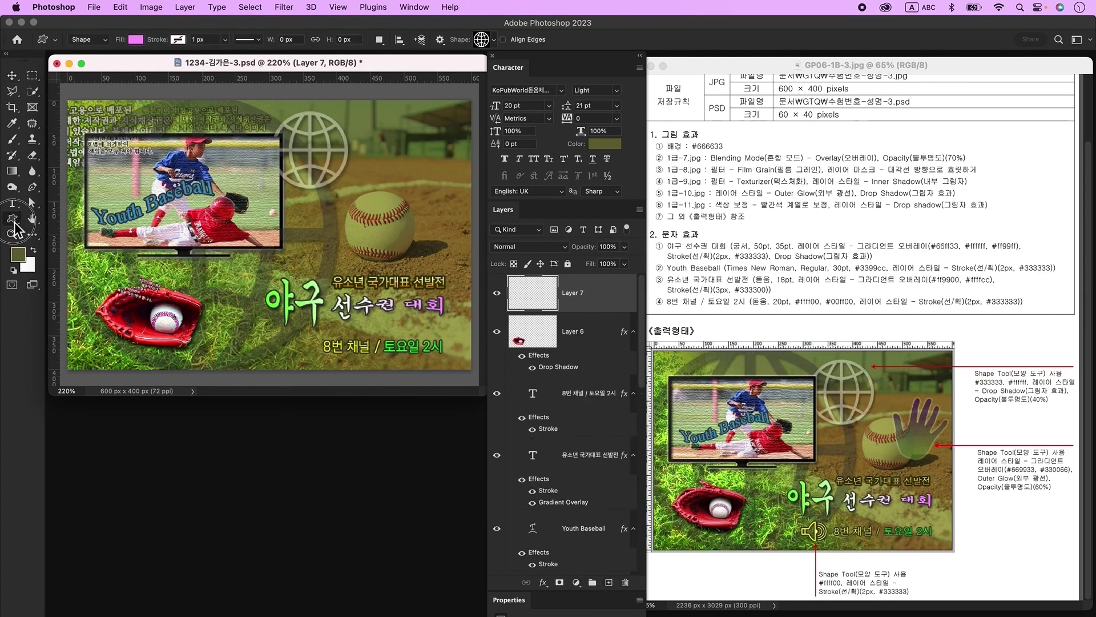
left_click(483, 41)
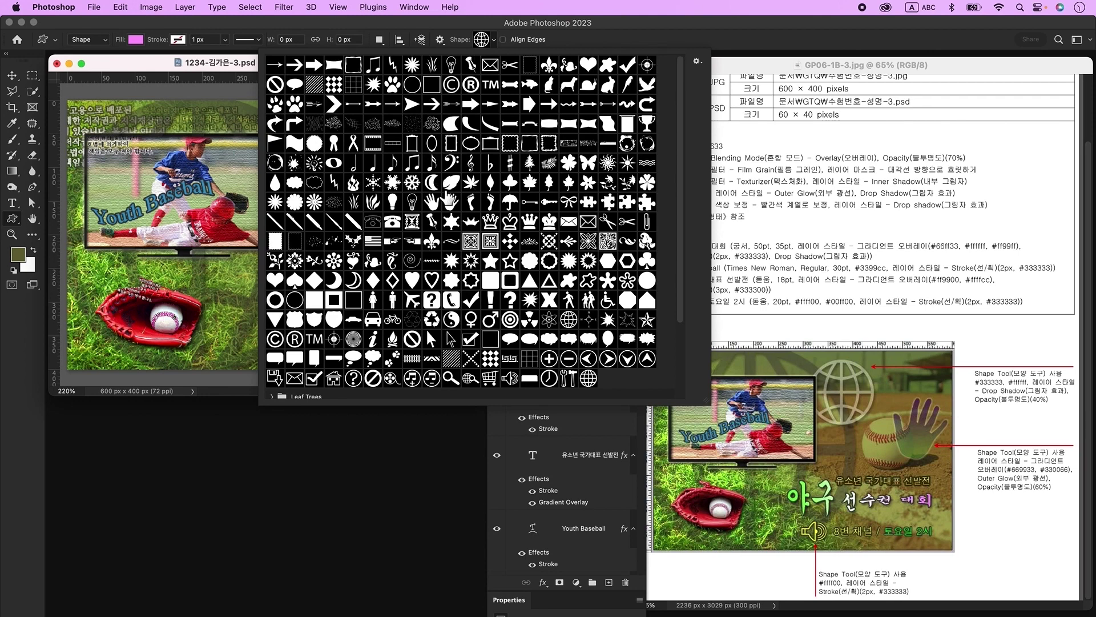
double_click(452, 203)
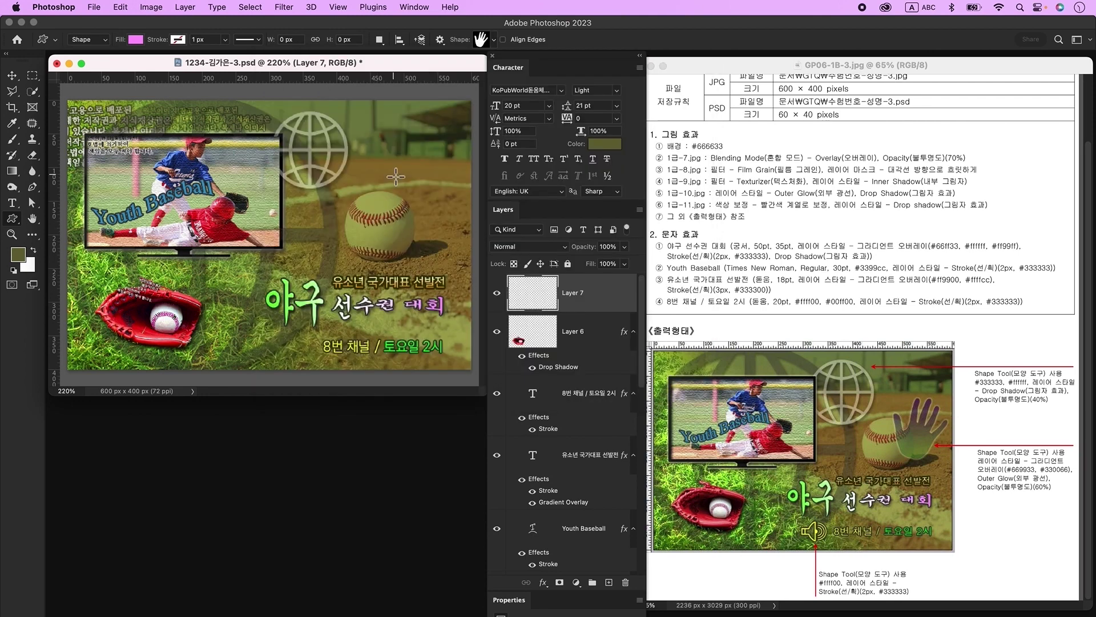
left_click_drag(400, 179, 491, 314)
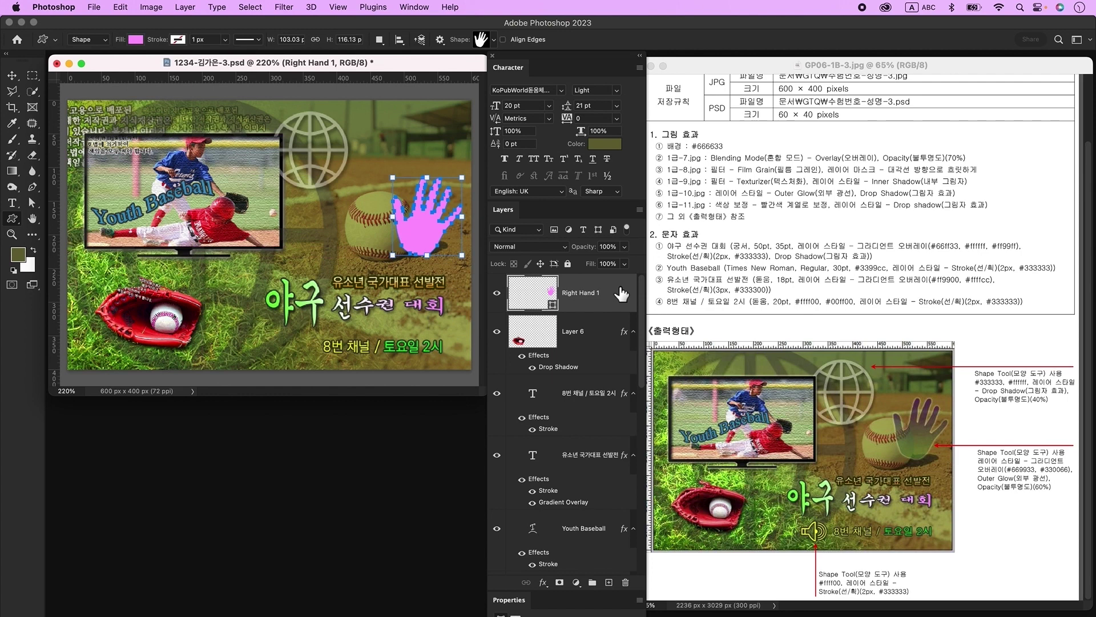
Apply a gradient overlay from #669933 to #330066 to the hand shape
double_click(621, 293)
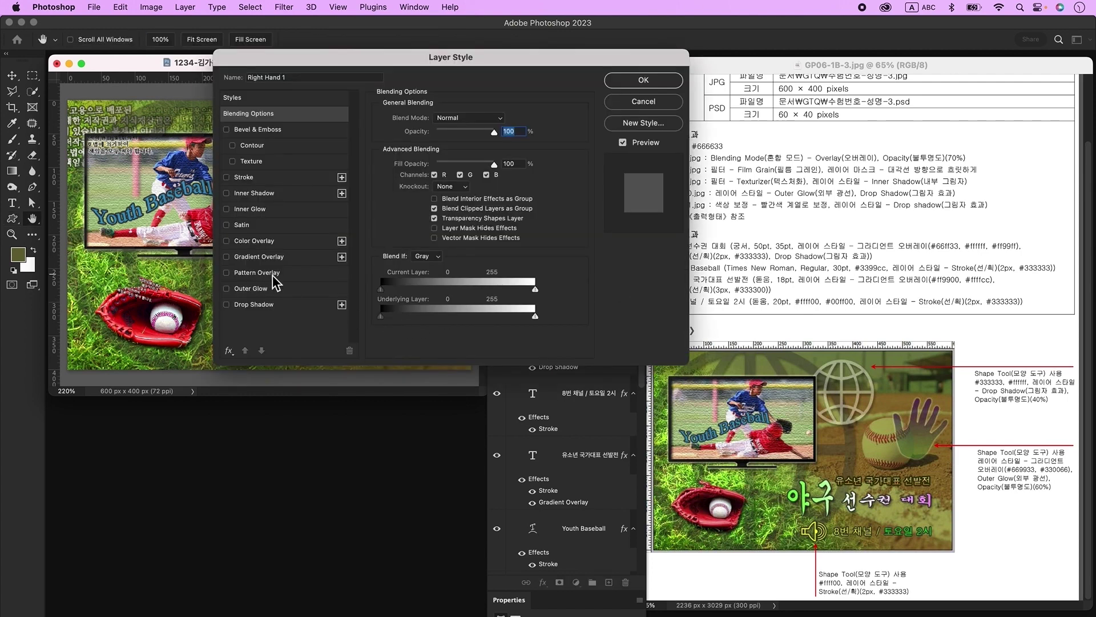
left_click(271, 257)
left_click(450, 149)
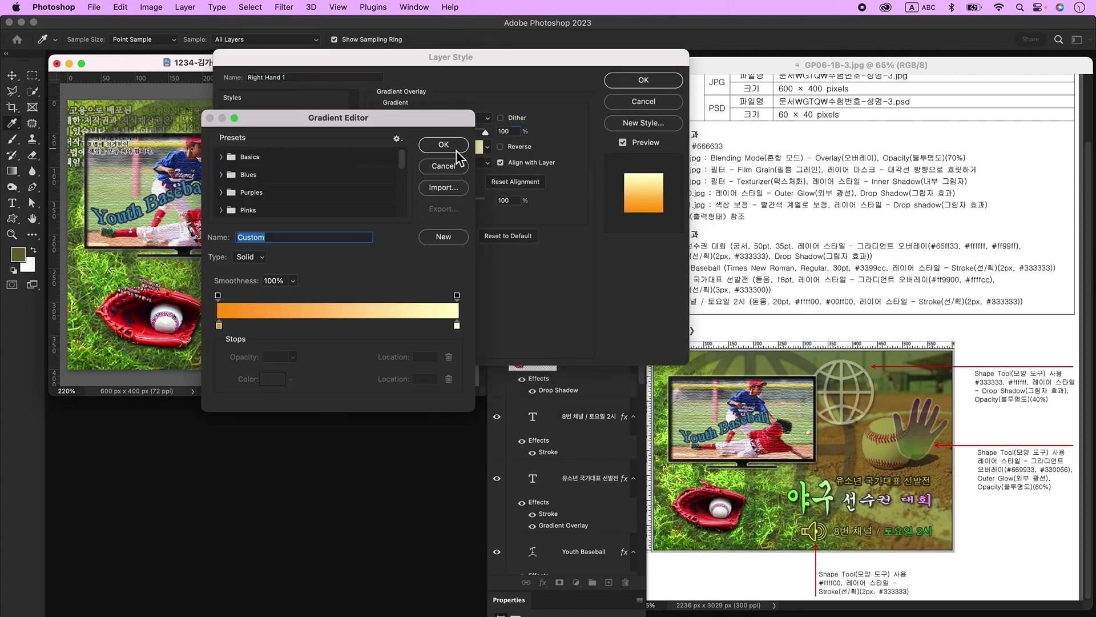
double_click(219, 325)
type("669933")
key("Return")
double_click(457, 325)
type("330066")
key("Return")
key("Return")
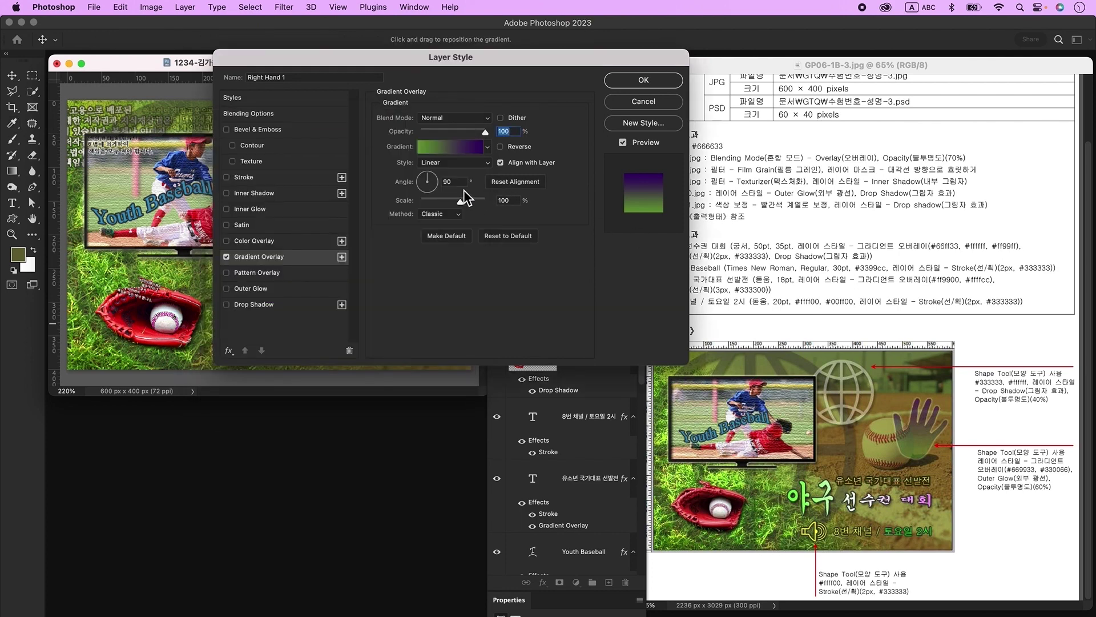
Add an outer glow to the hand shape and set its layer opacity to 60%
left_click(255, 288)
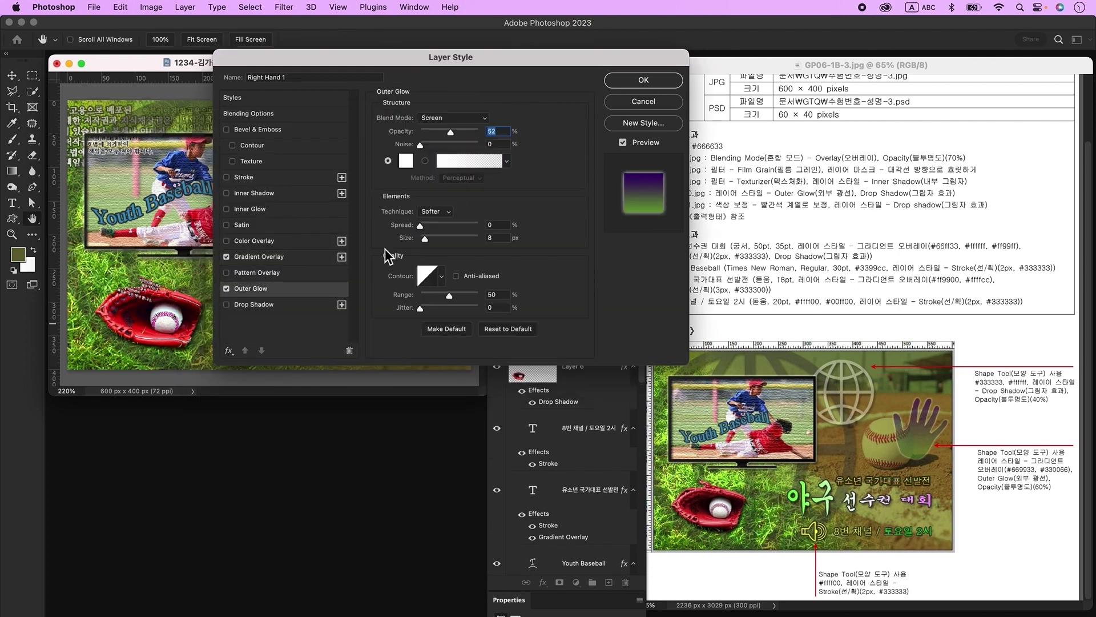
key("Return")
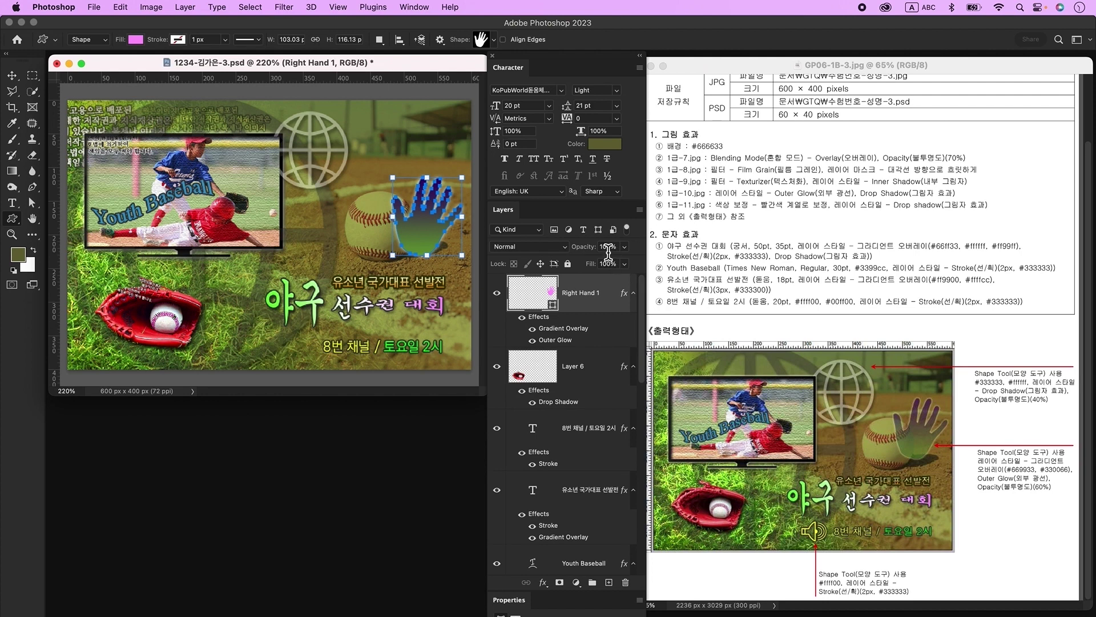
key("v")
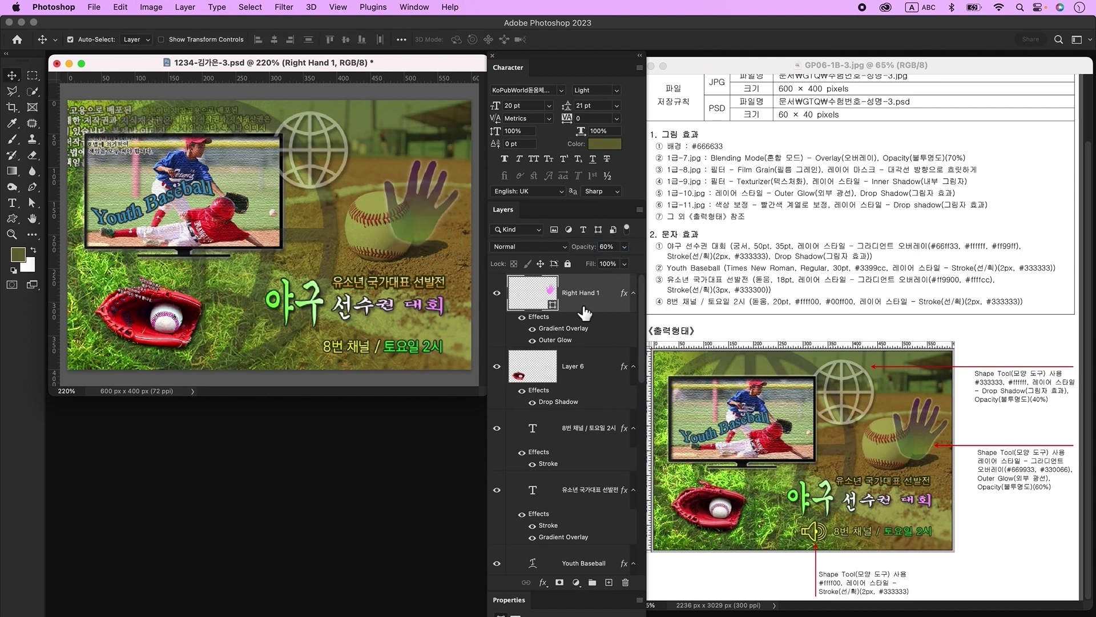
Draw a Volume speaker custom shape about 59 × 47 px on a new layer, just left of the 8번 채널 text
left_click(609, 582)
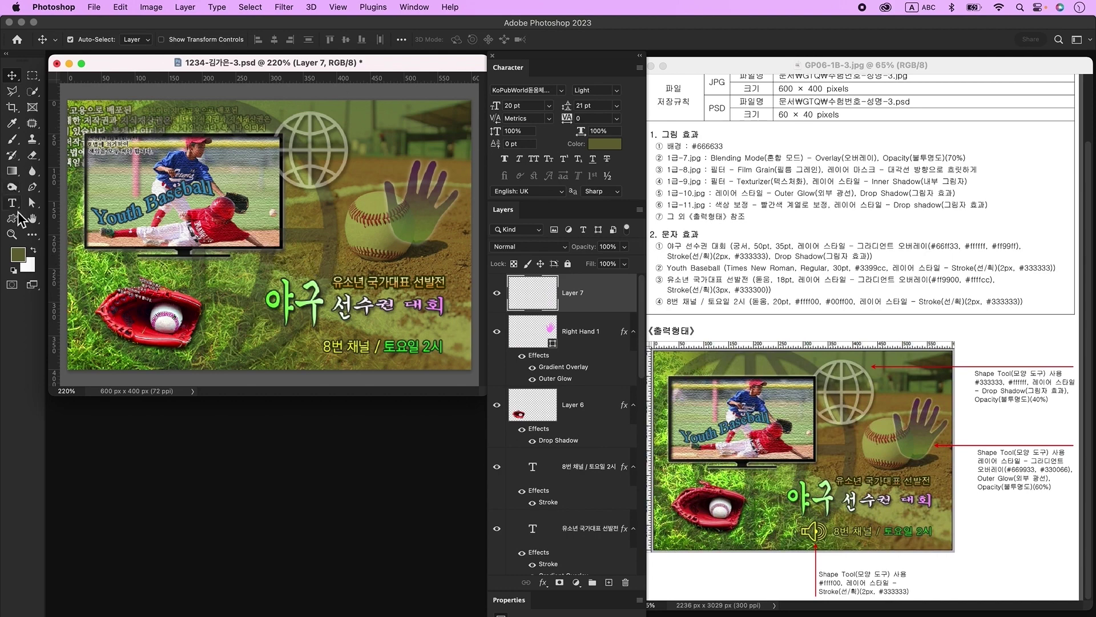
left_click(11, 218)
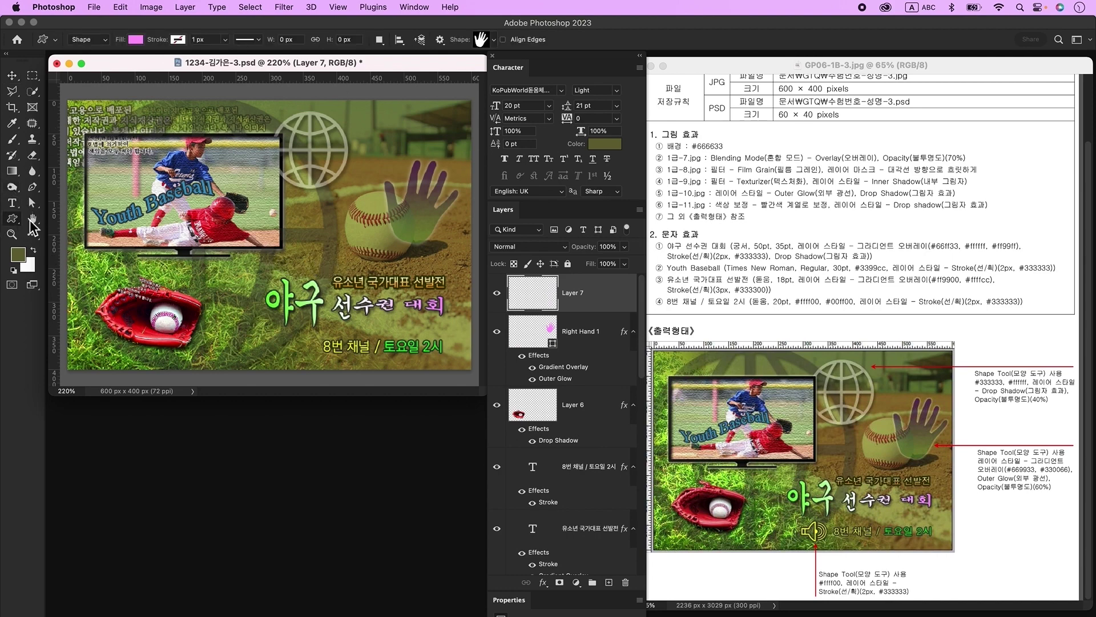
left_click(485, 41)
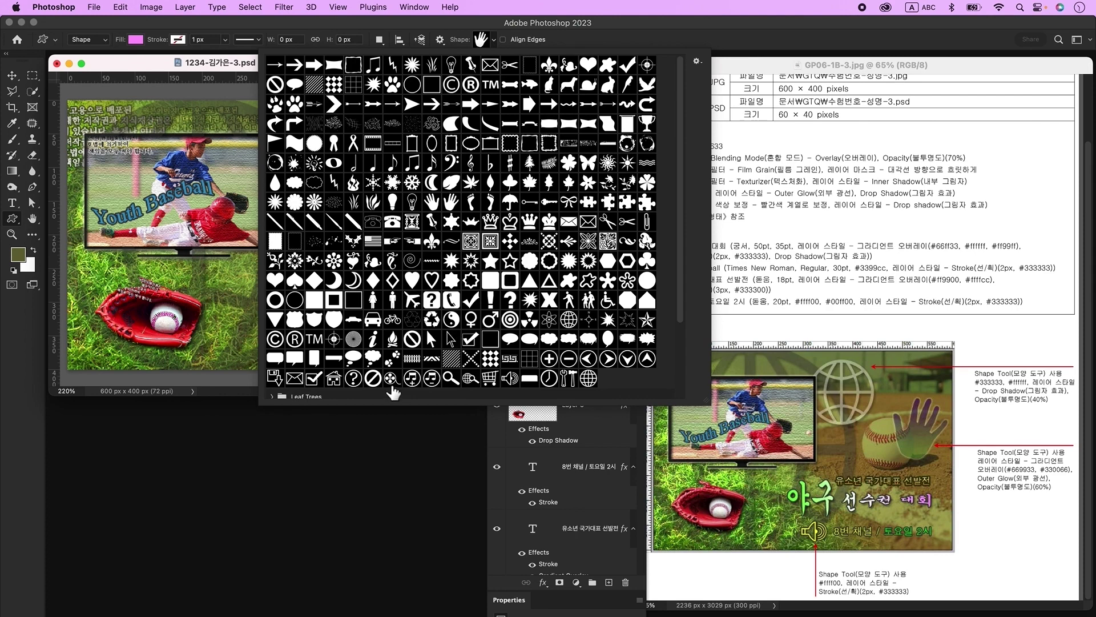
double_click(505, 378)
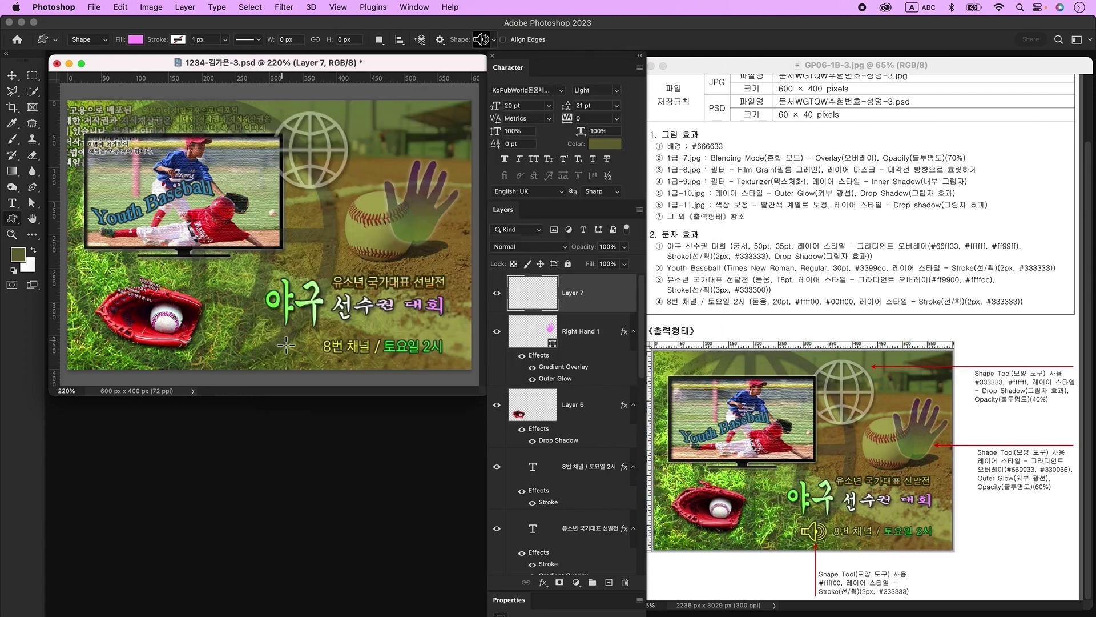
left_click_drag(282, 326, 332, 382)
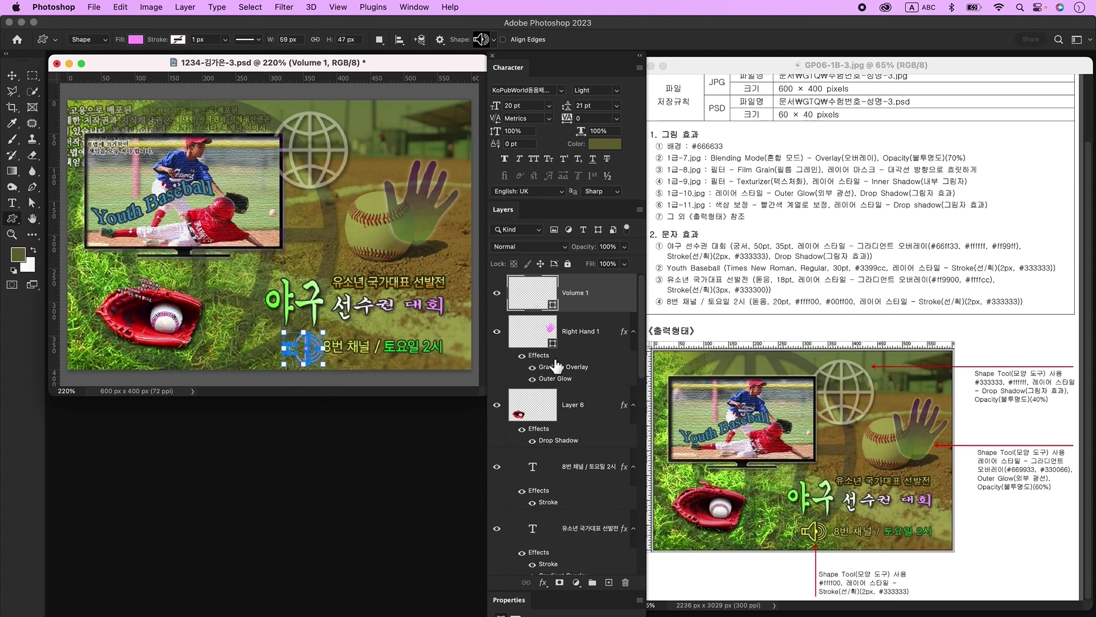
Recolour the speaker shape to #ffff00
double_click(536, 297)
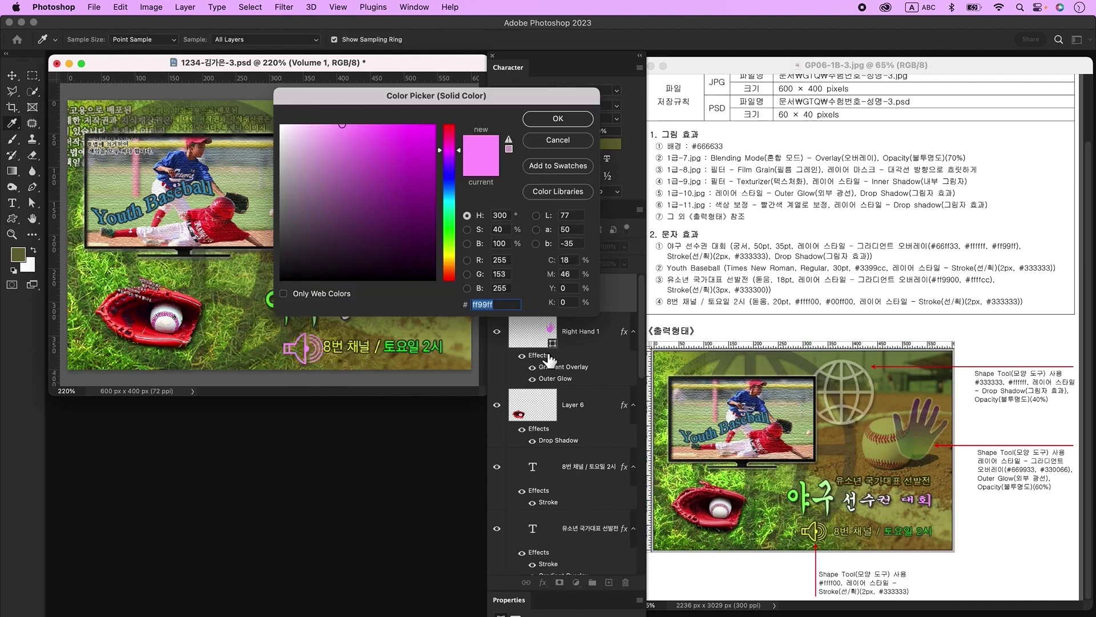
type("ffff00")
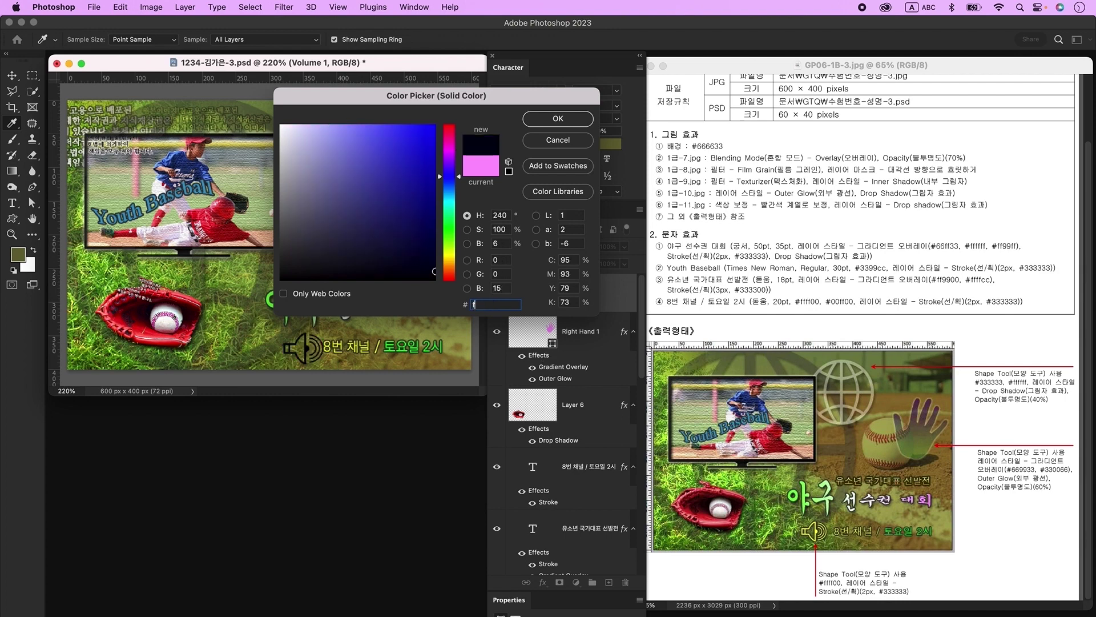
key("Return")
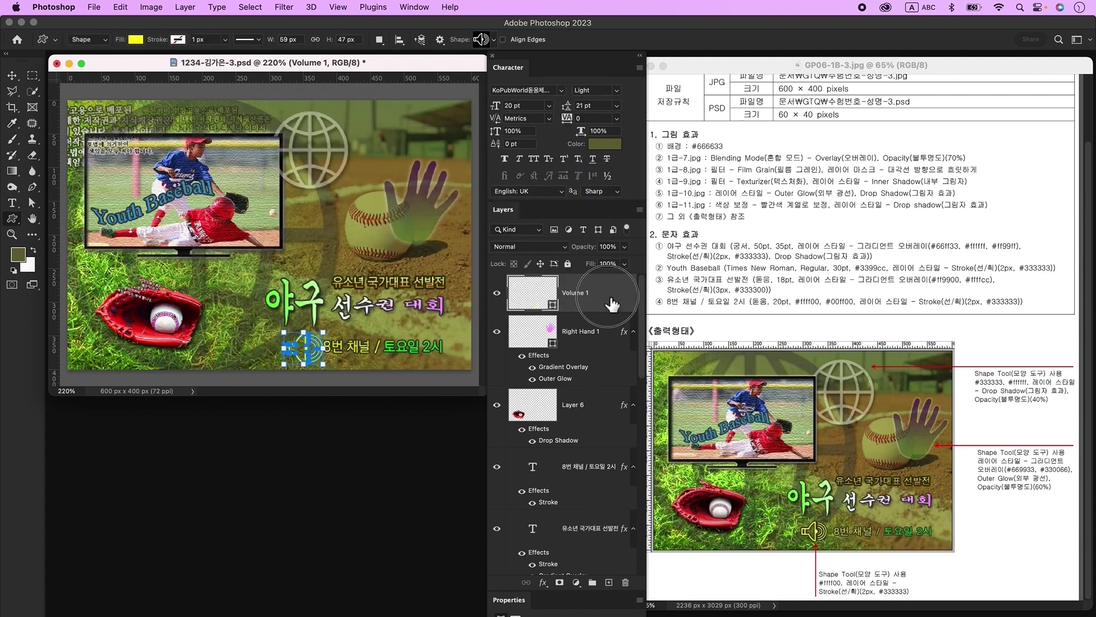
Add a 2 px outside stroke in #333333 to the speaker shape layer
double_click(610, 300)
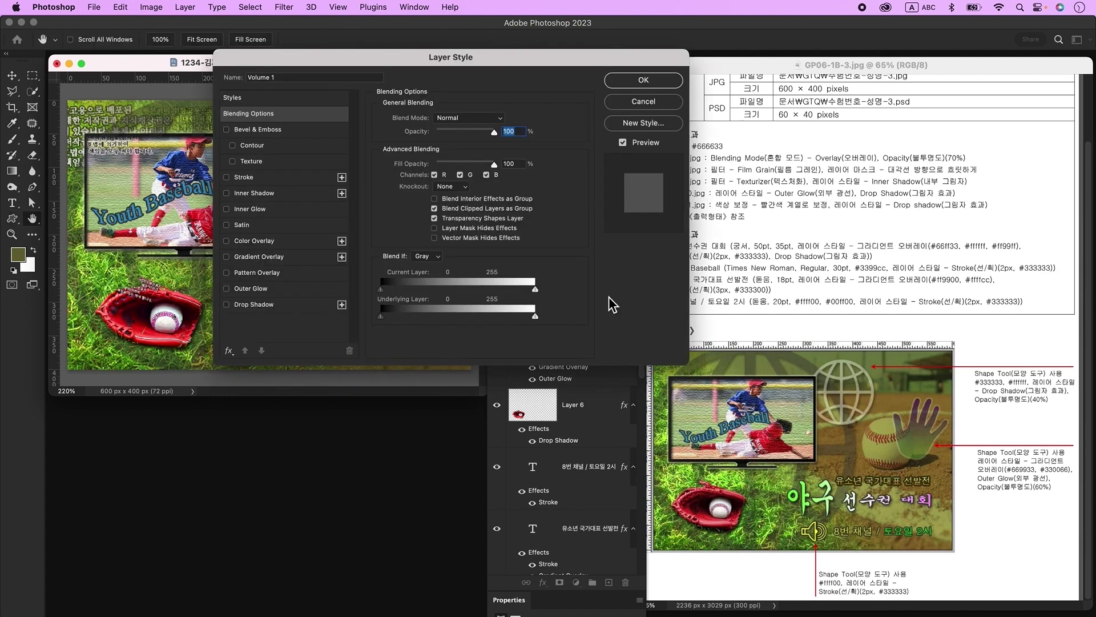
left_click(244, 177)
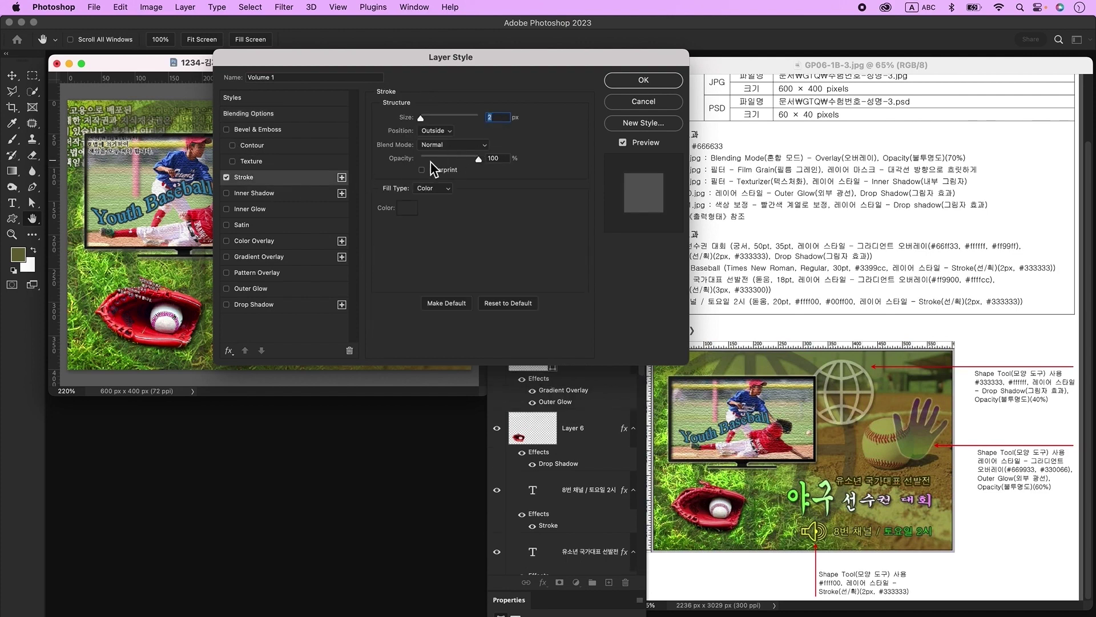
left_click(411, 210)
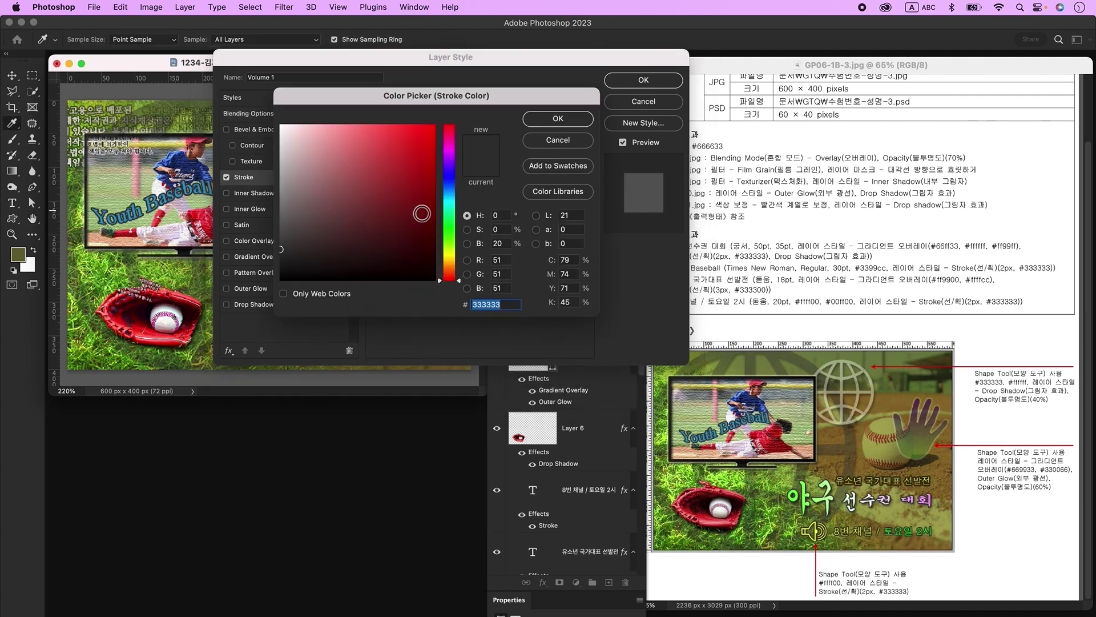
left_click(558, 118)
left_click(643, 80)
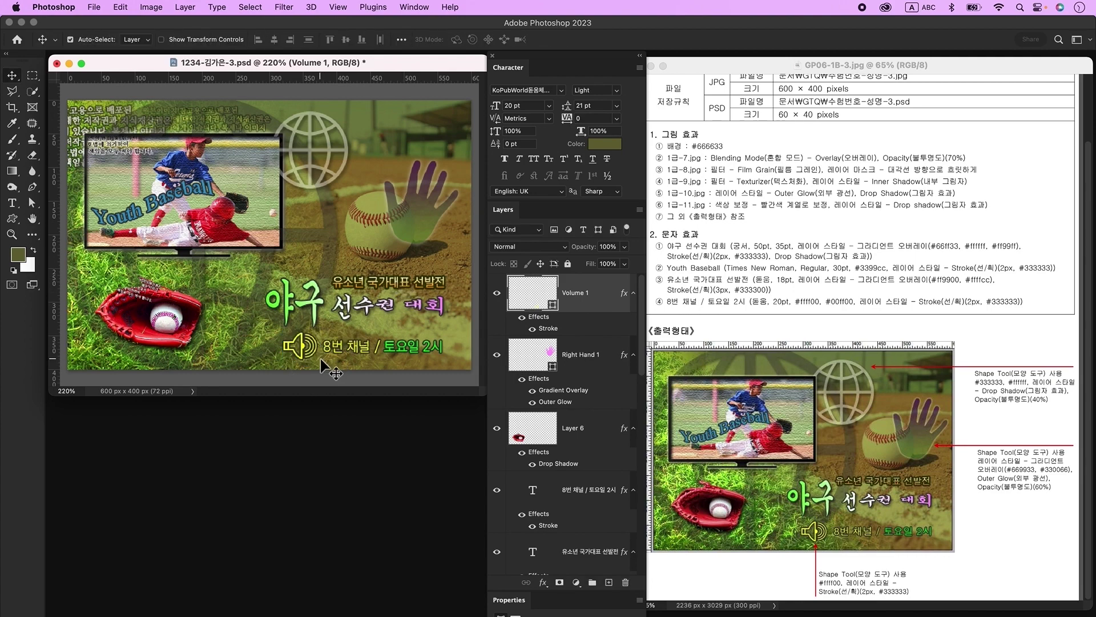
left_click(330, 177)
left_click(174, 329)
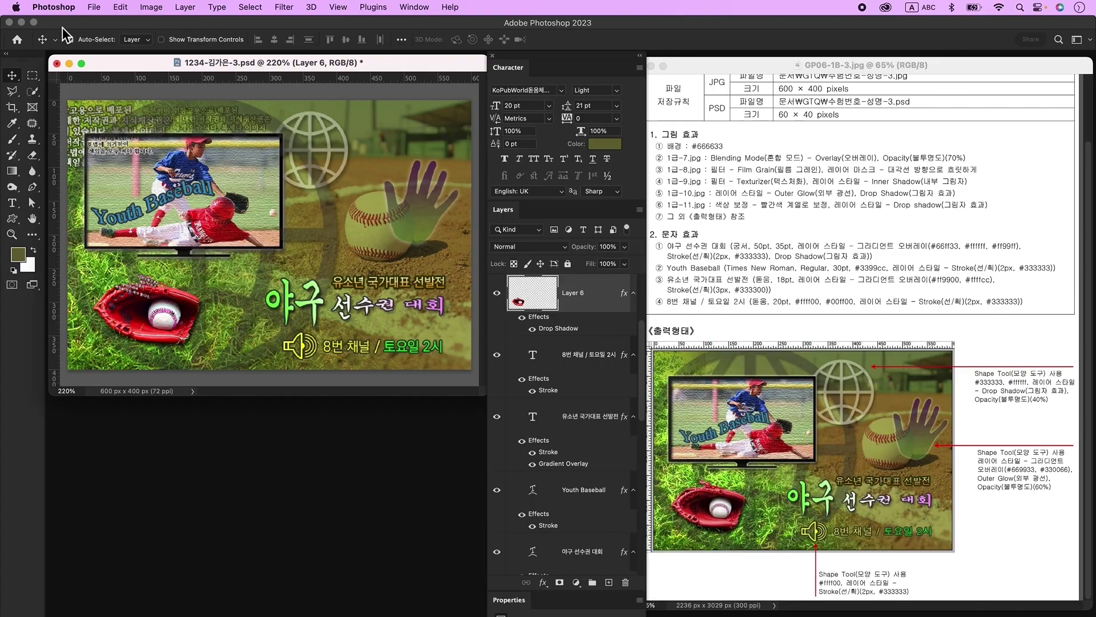
Save a JPEG copy of the baseball poster in the GP06-1B folder at Maximum quality 12
left_click(94, 7)
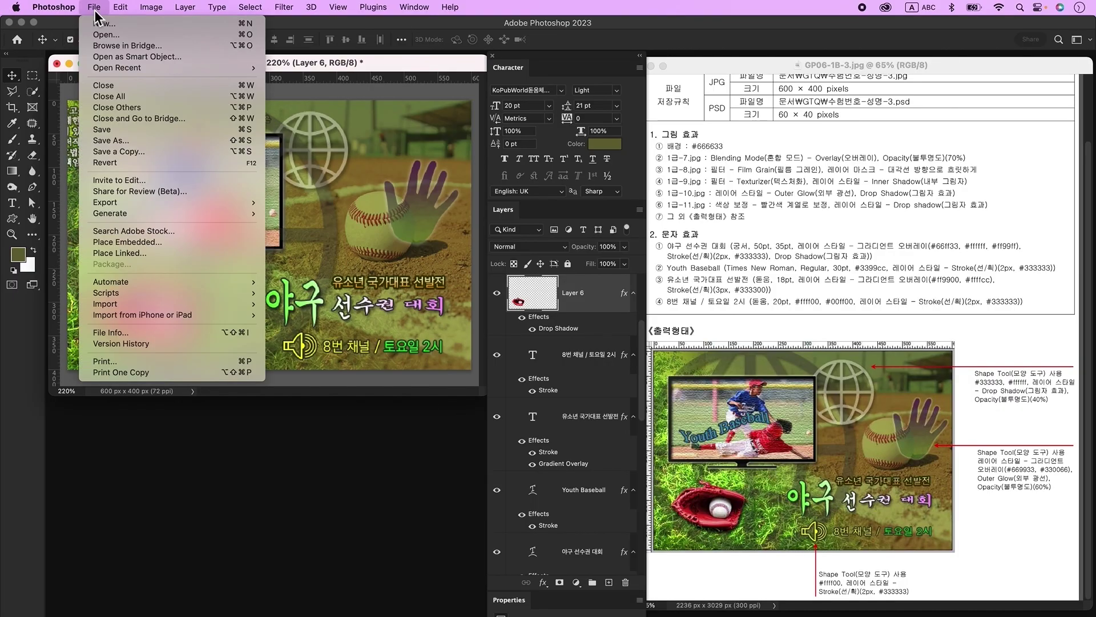
left_click(135, 152)
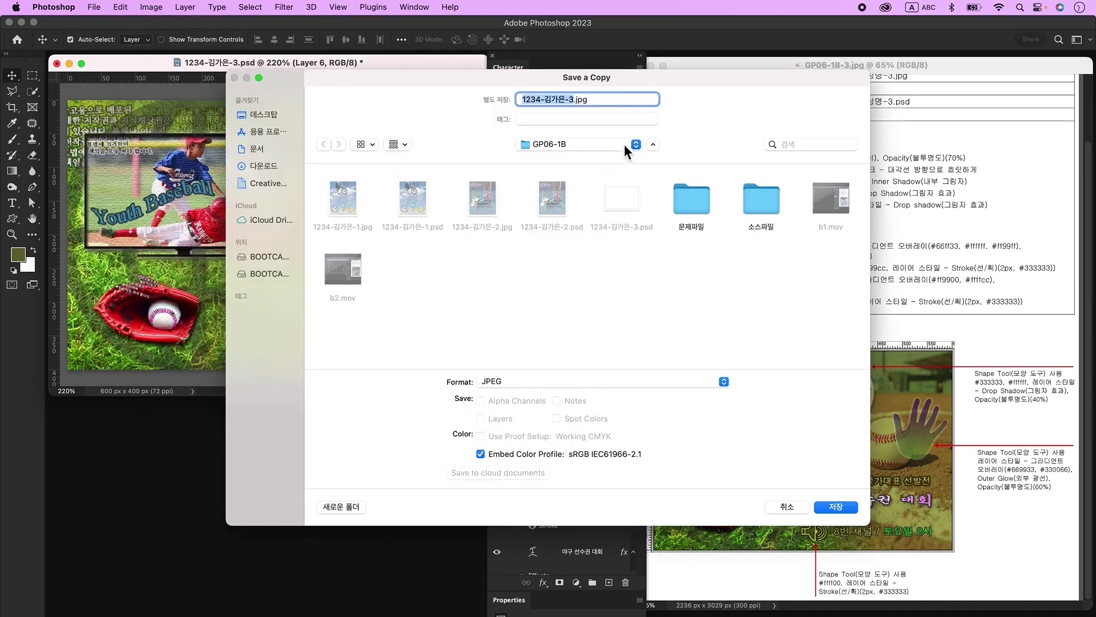
left_click(837, 507)
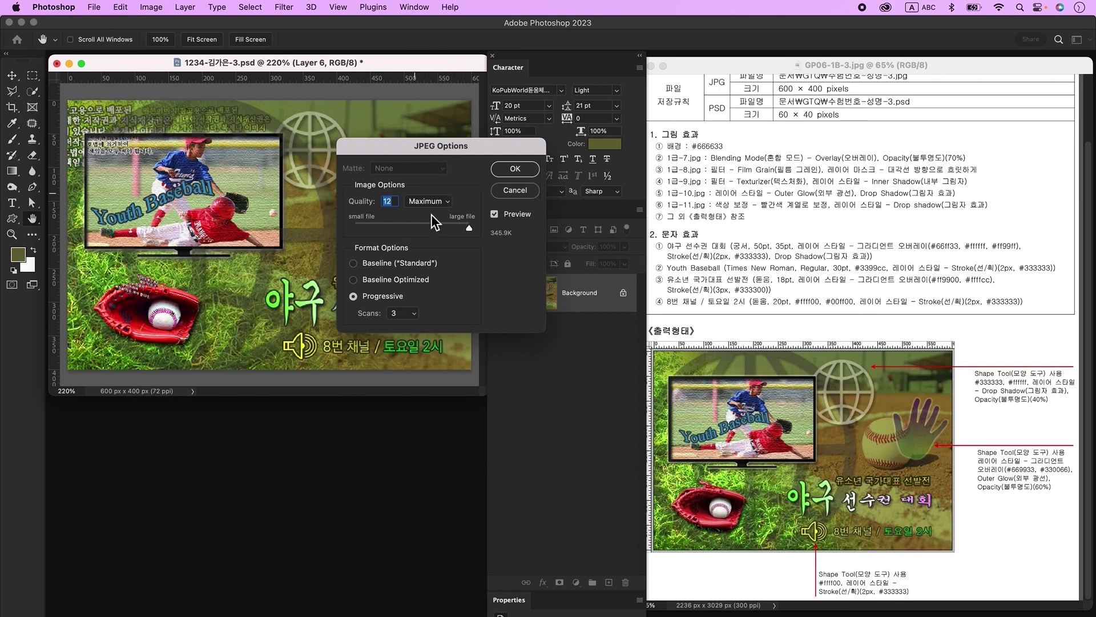
left_click(515, 169)
Resize the baseball poster to 60 × 40 px and save the PSD
left_click(151, 8)
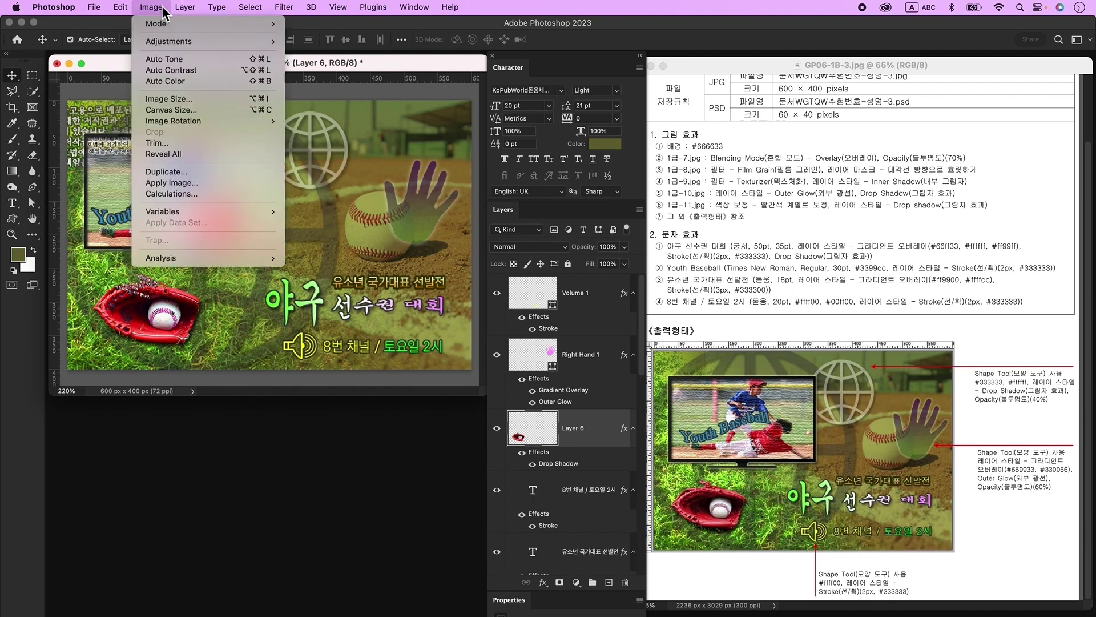
left_click(179, 103)
type("60")
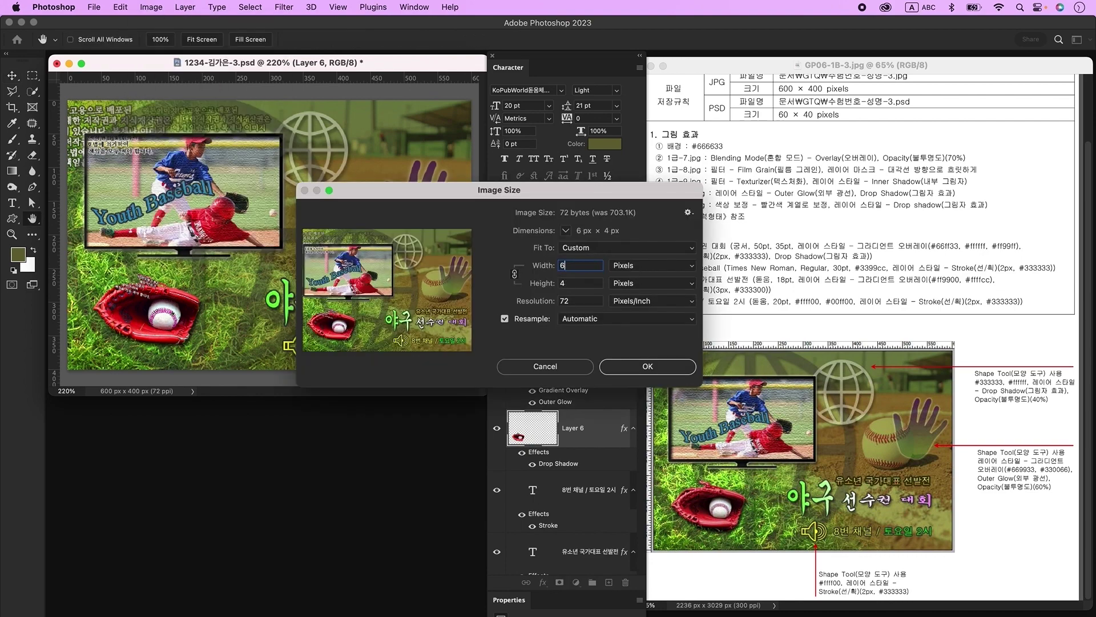
left_click(647, 366)
left_click(93, 8)
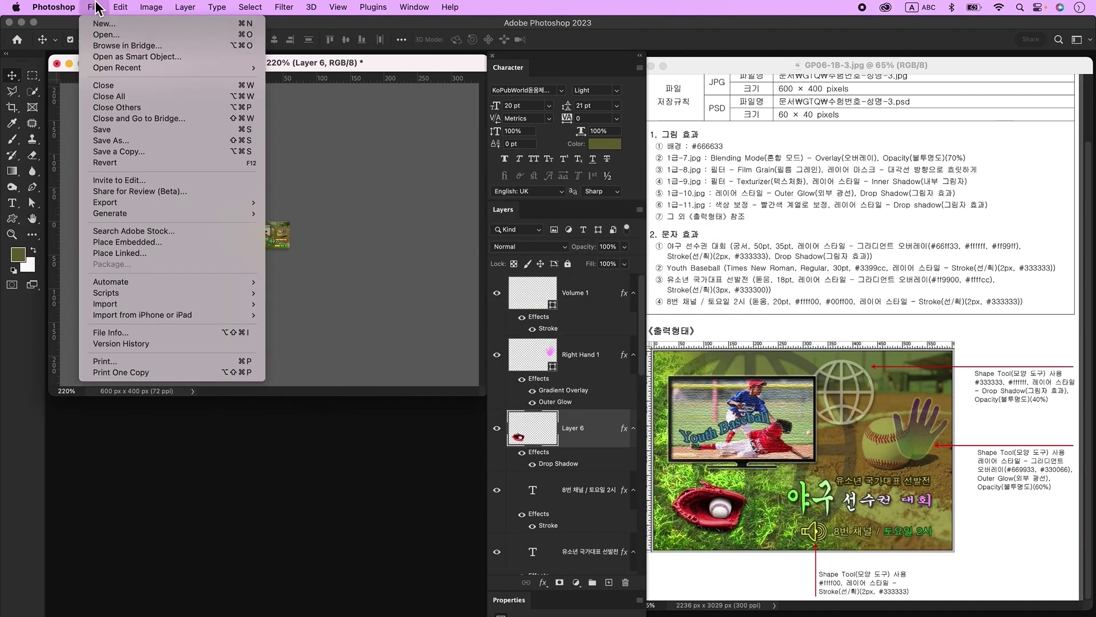
left_click(112, 132)
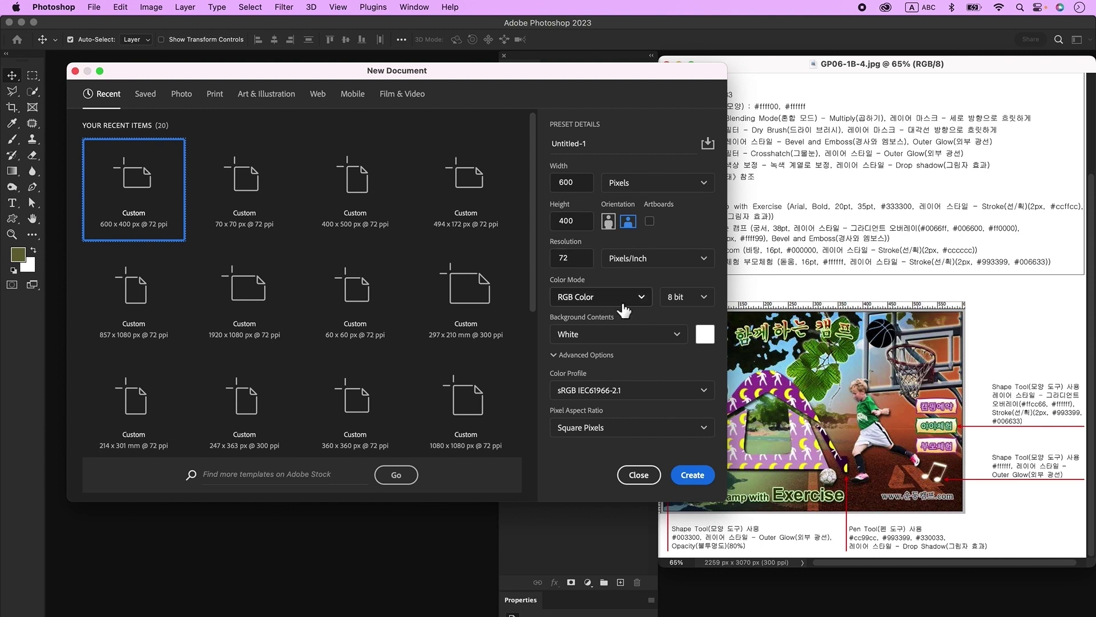
Create a 600 × 400 px, 72 ppi RGB document with a white background, and show its rulers
left_click(692, 475)
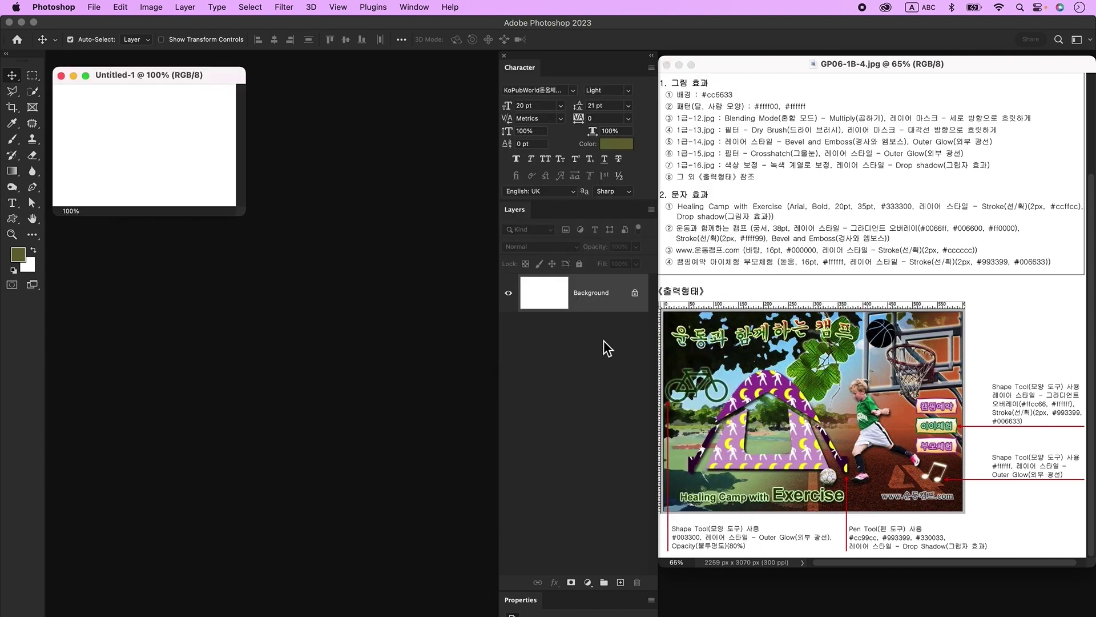
key("super+plus")
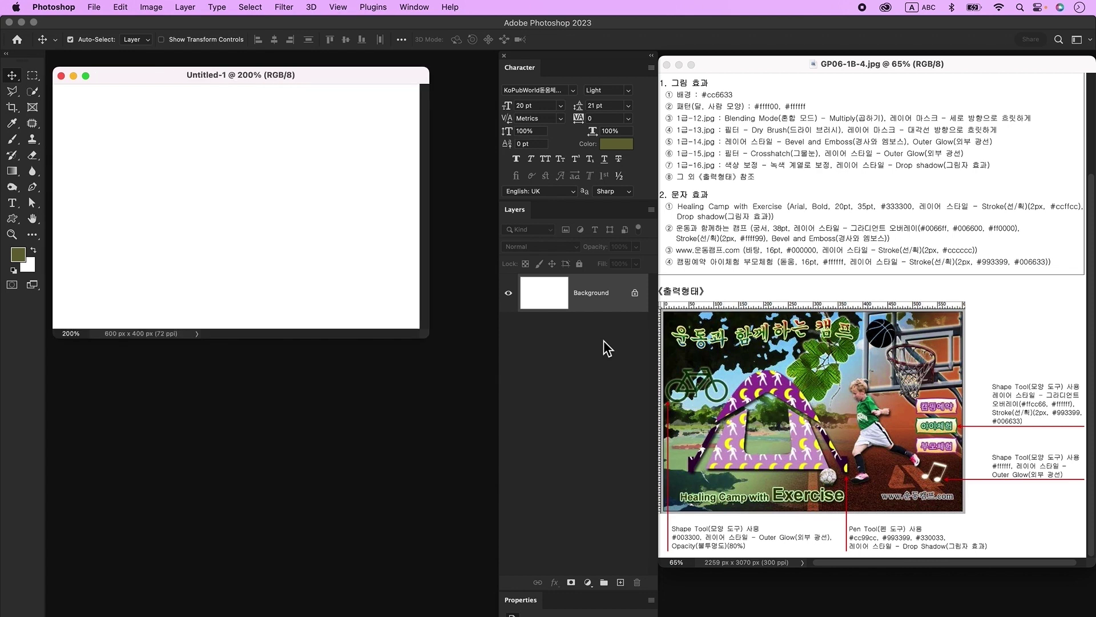
key("super+r")
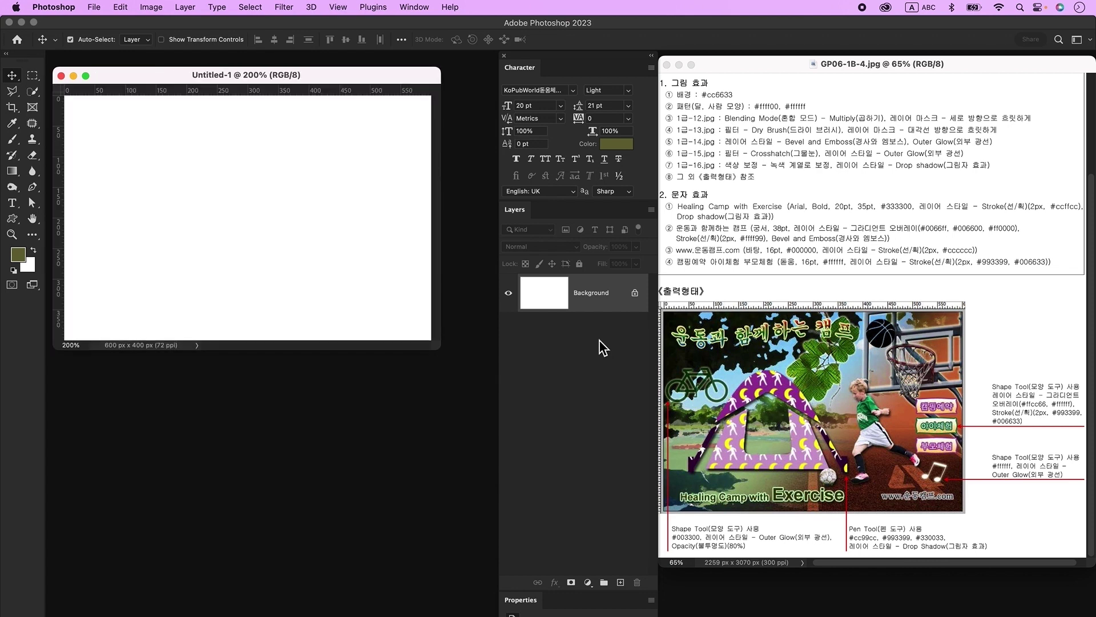
Save the new document as a Photoshop file in the GP06-1B folder, ending the file name in -4
left_click(94, 7)
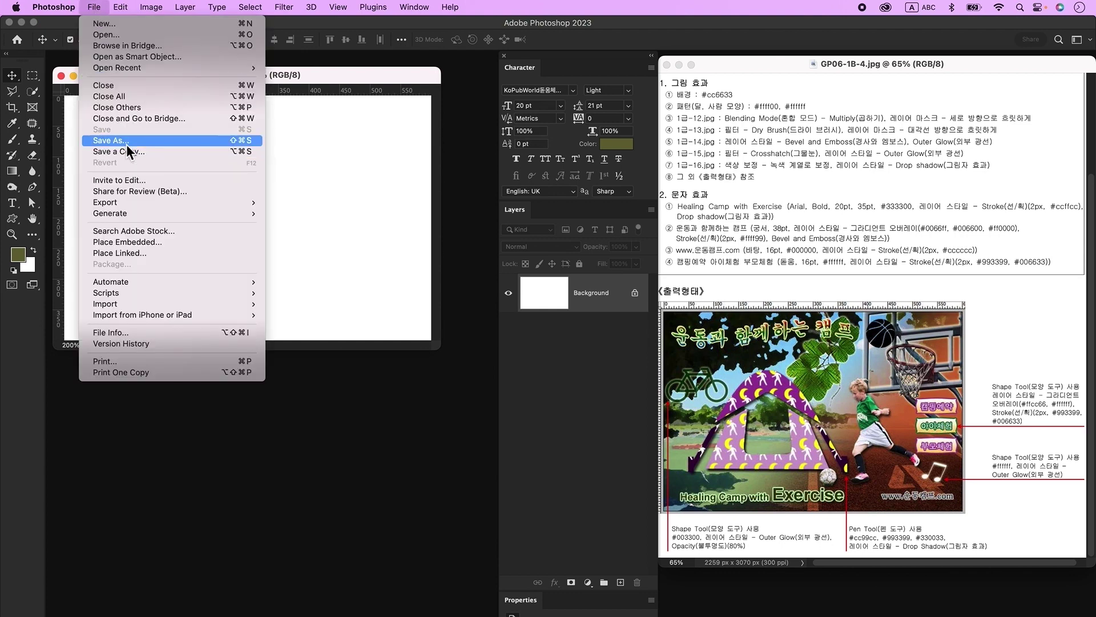
left_click(172, 141)
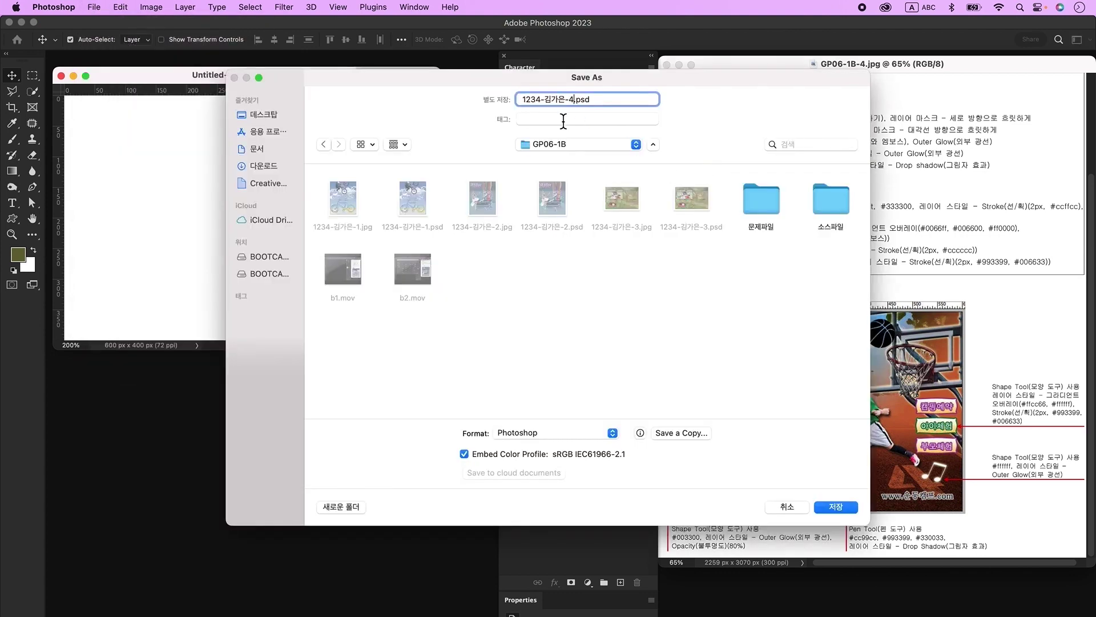
left_click(851, 507)
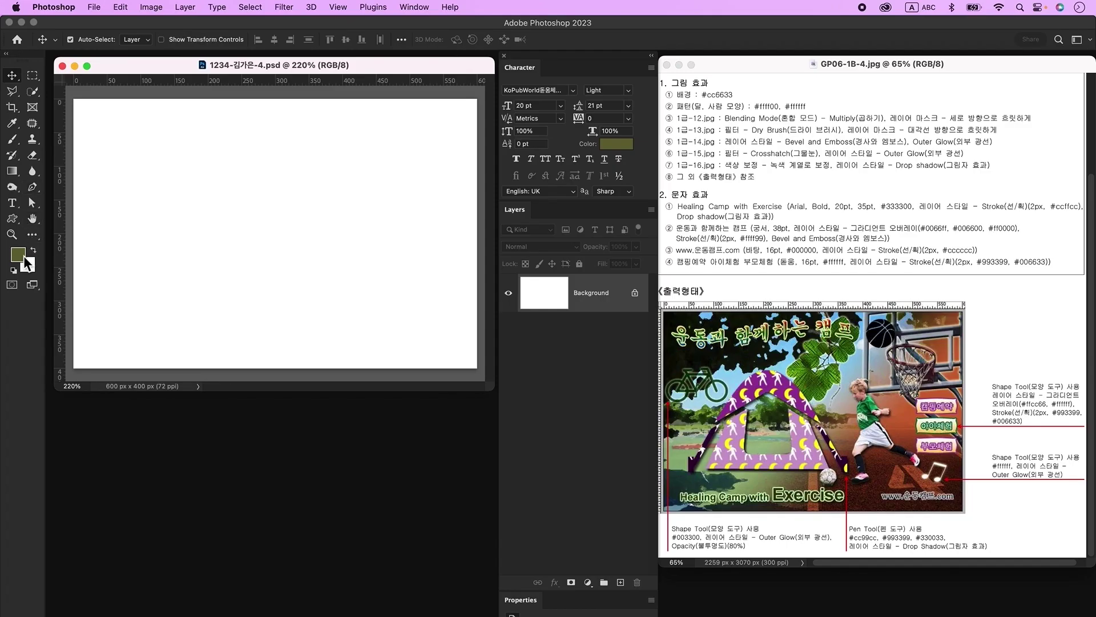
Set the foreground colour to #cc6633 and fill the background layer with it
left_click(23, 256)
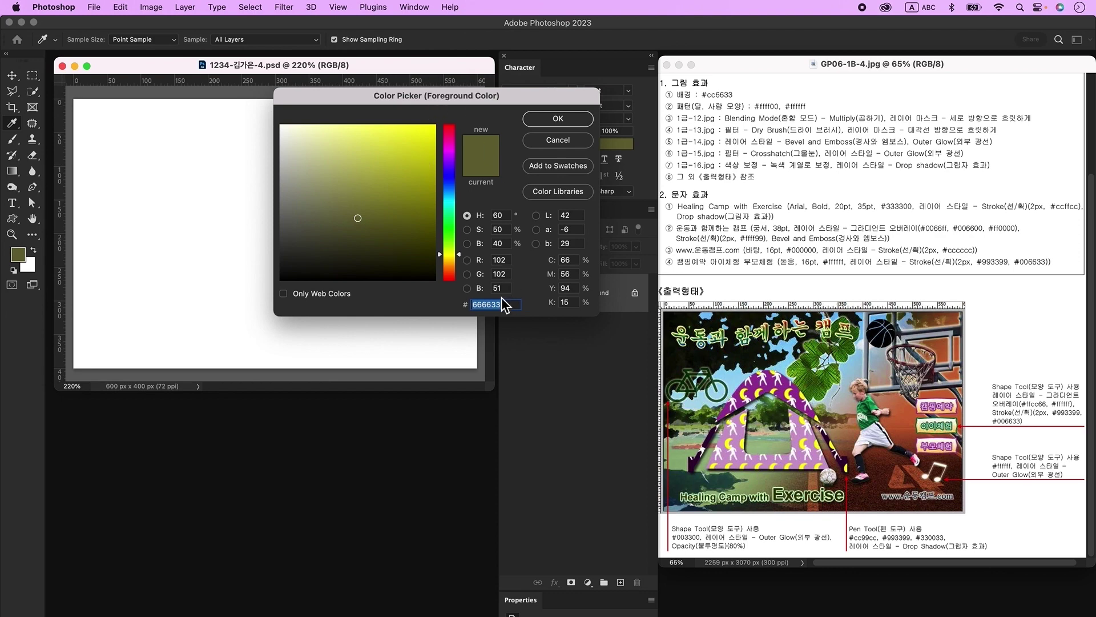
type("cc6633")
key("Return")
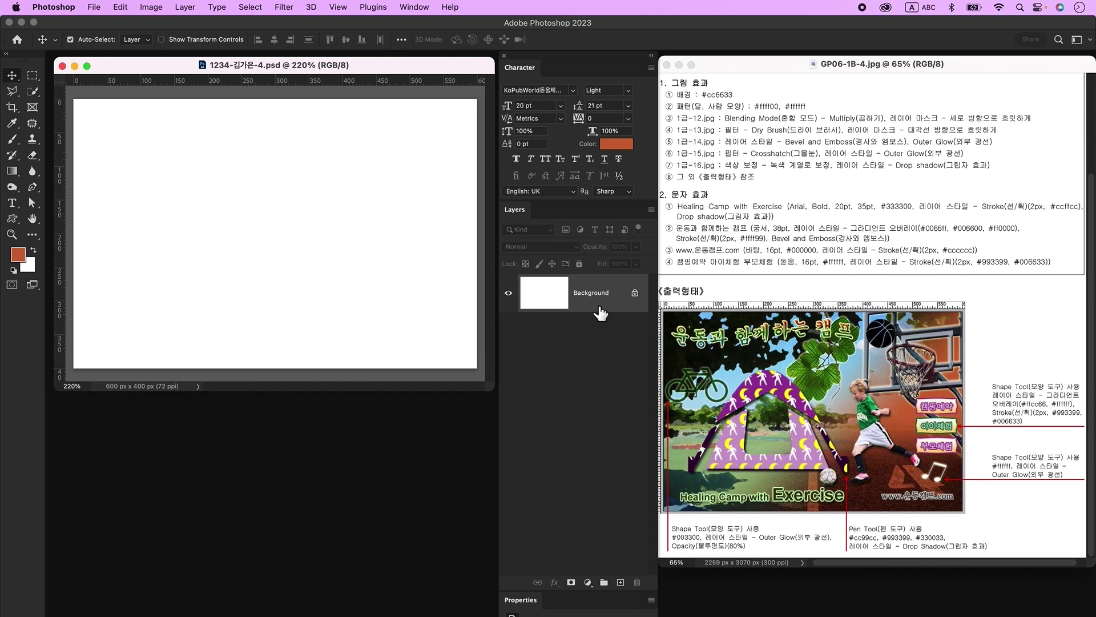
key("alt+BackSpace")
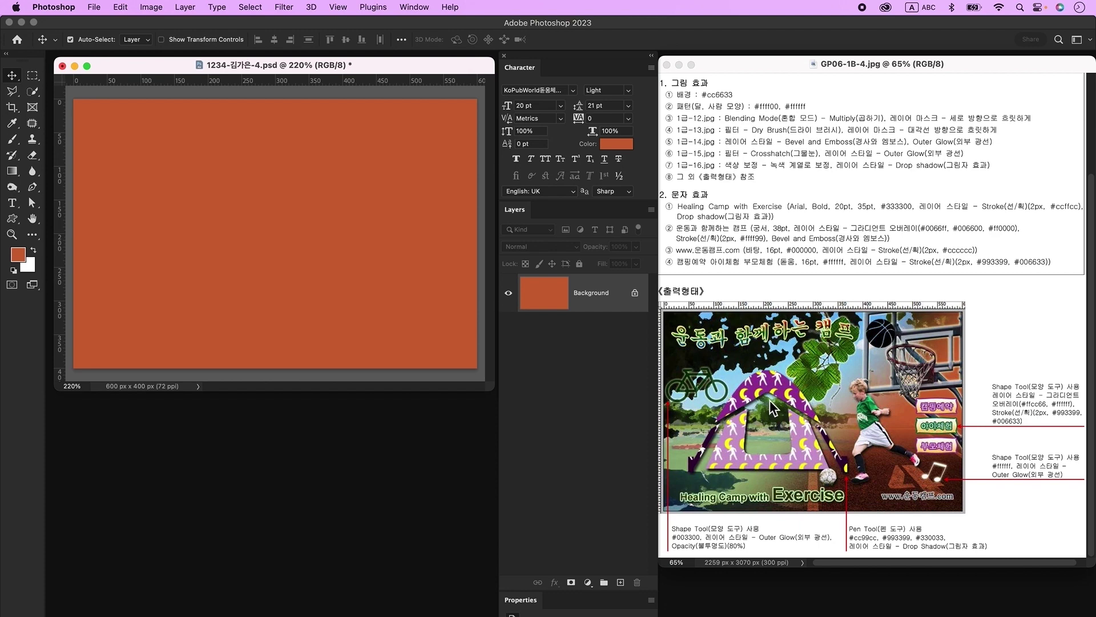
Create a 70 × 70 px, 72 ppi RGB document with a white background for the pattern and add an empty layer
key("super+n")
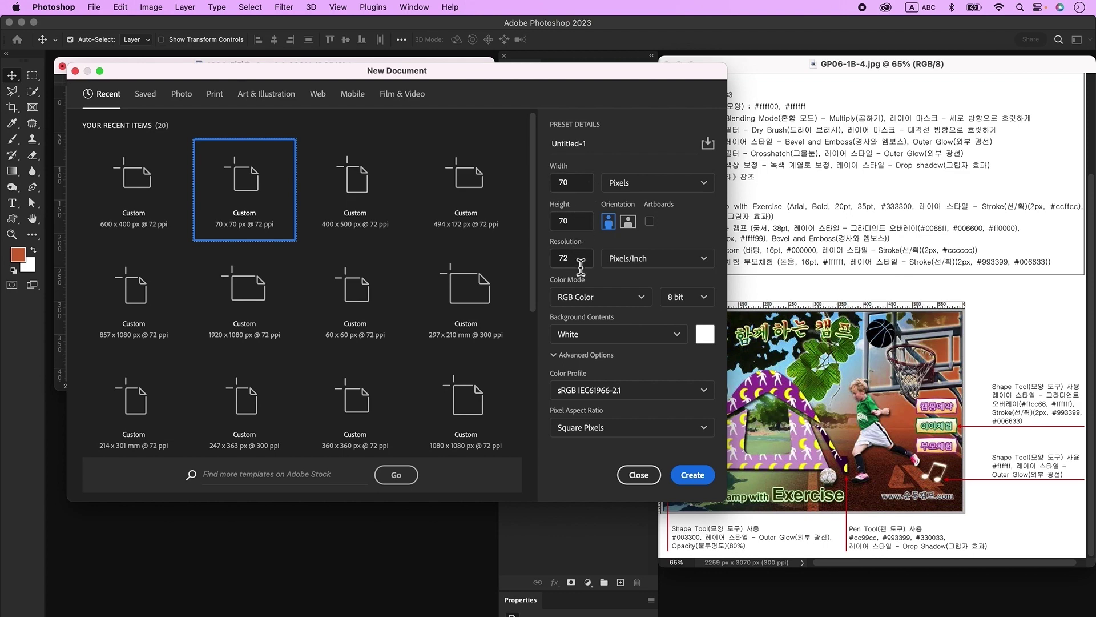
left_click(707, 484)
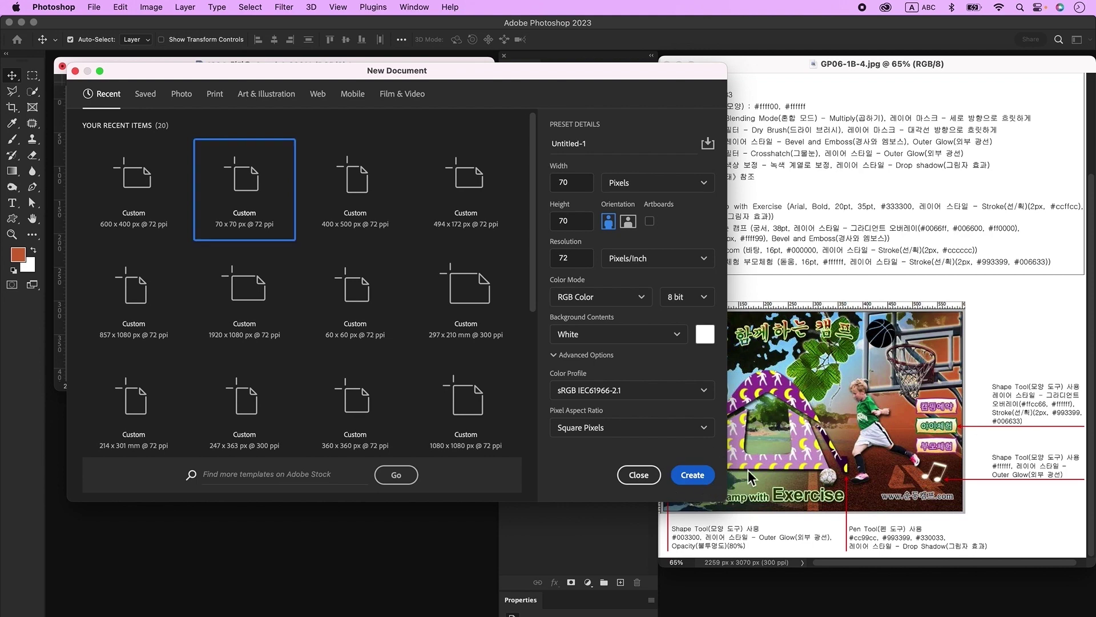
key("super+equal")
key("super+equal")
key("super+equal")
key("super+equal")
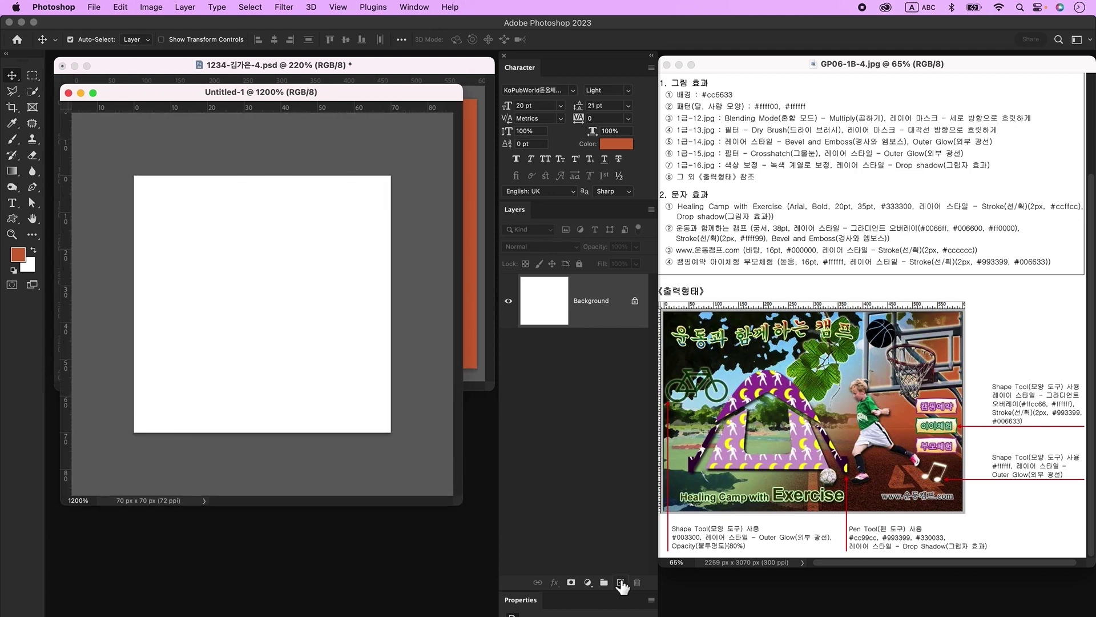
left_click(620, 582)
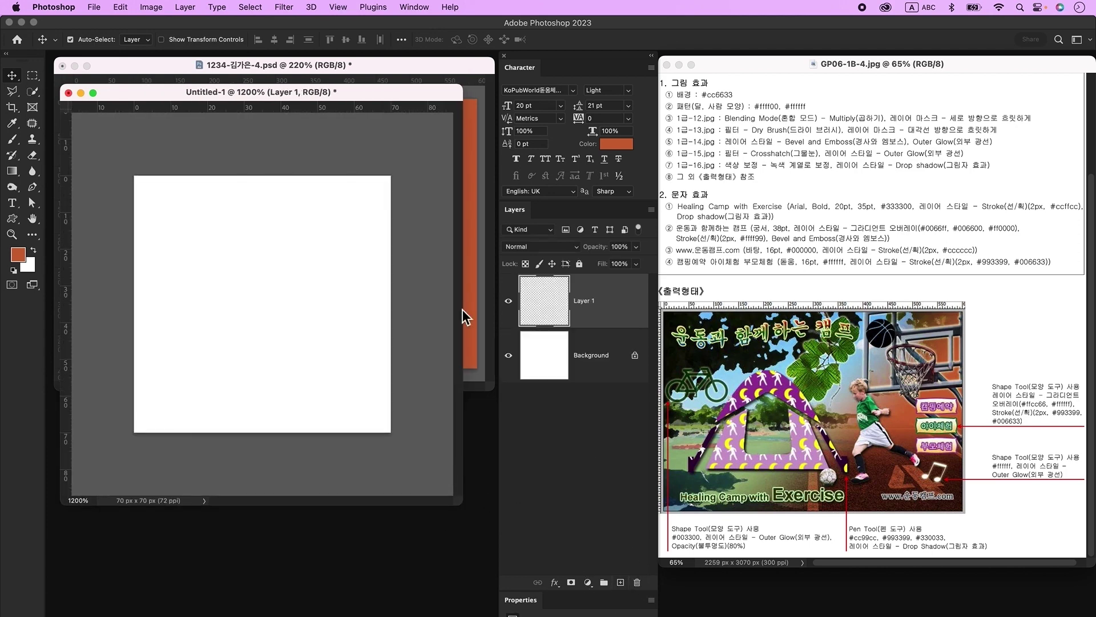
Draw a pink crescent moon custom shape about 31 × 32 px in the upper left of the pattern canvas
left_click(17, 224)
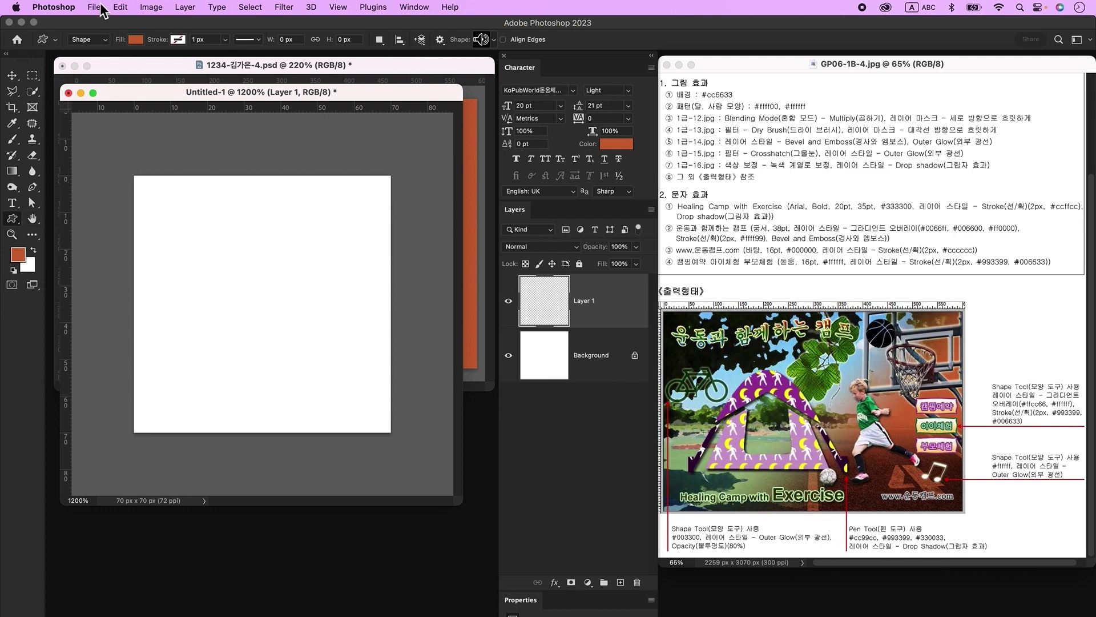
left_click(136, 39)
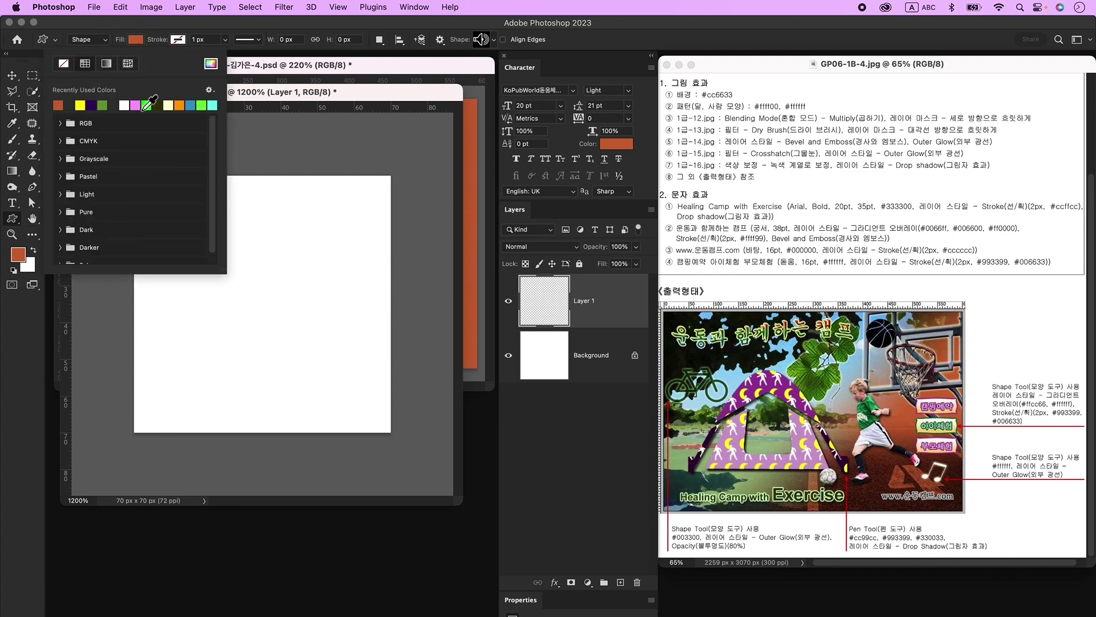
left_click(143, 105)
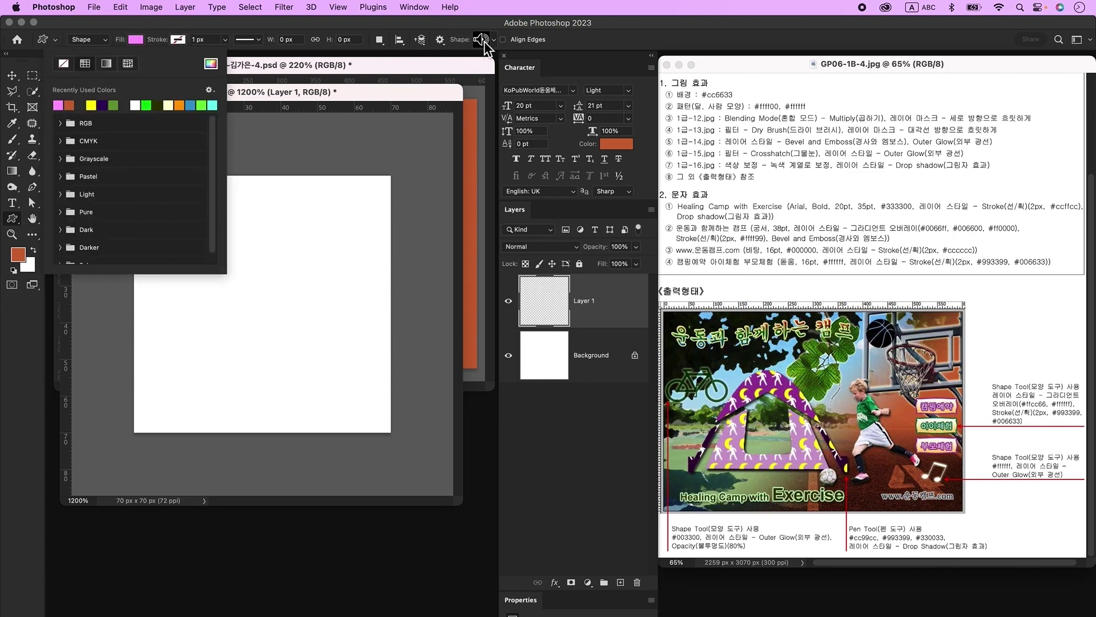
left_click(484, 41)
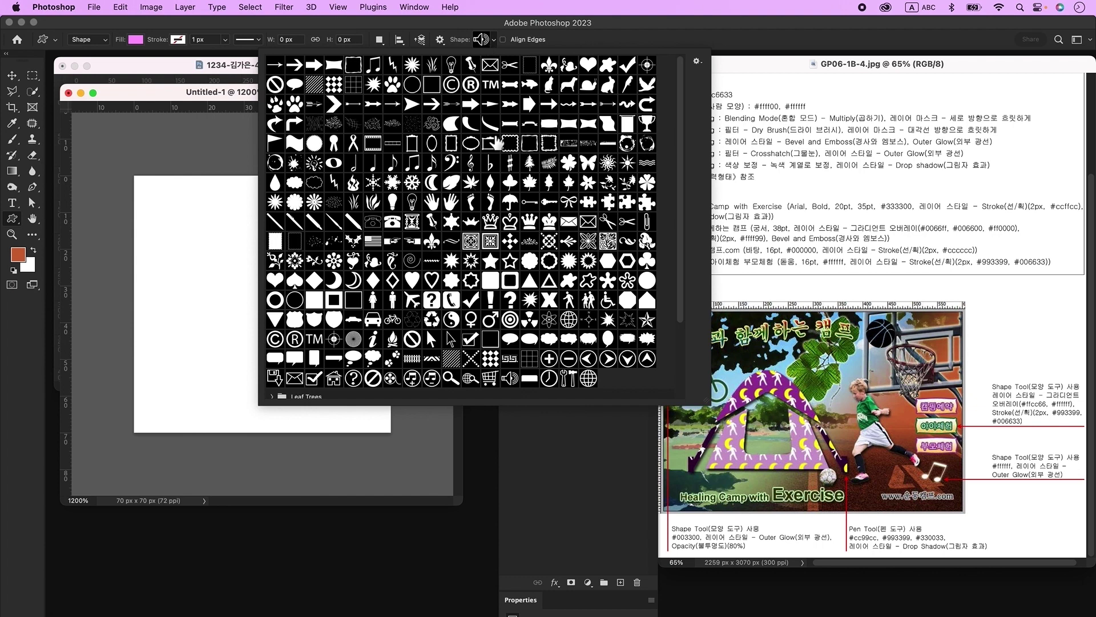
double_click(334, 281)
left_click_drag(181, 228, 278, 423)
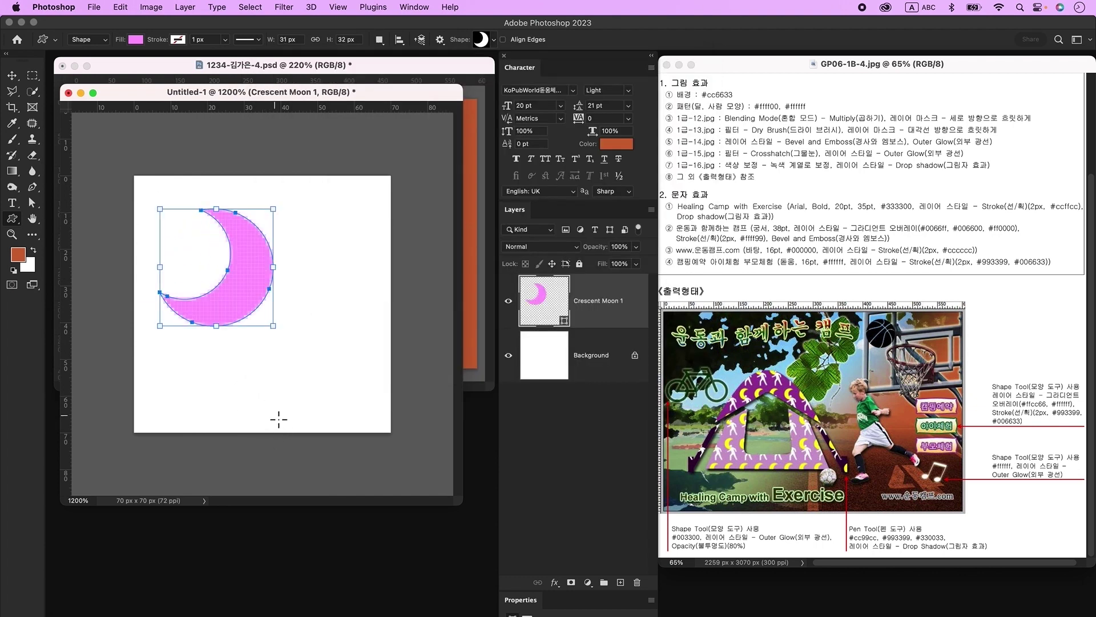
Flip the crescent moon horizontally, rotate it clockwise until its opening faces right, and enlarge it slightly
key("super+t")
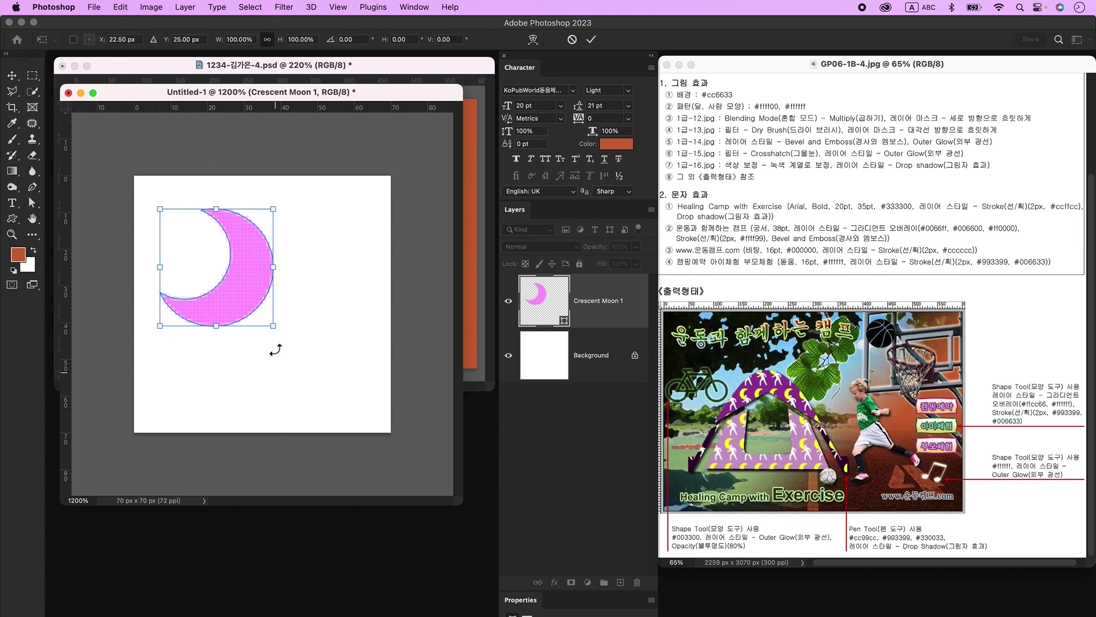
right_click(243, 262)
left_click(311, 546)
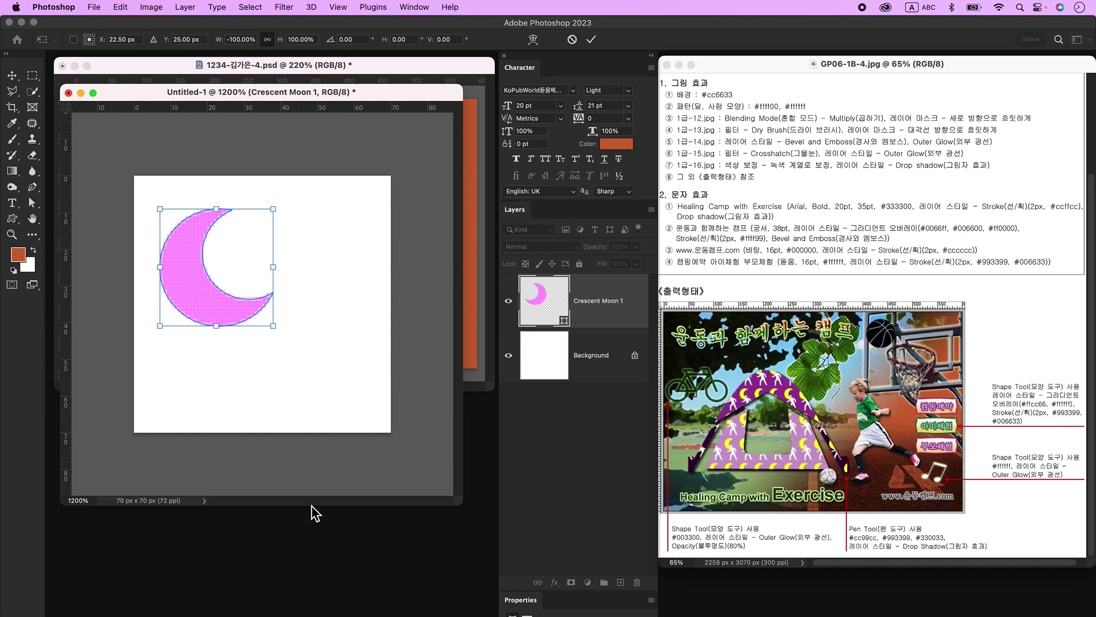
left_click_drag(285, 347, 236, 372)
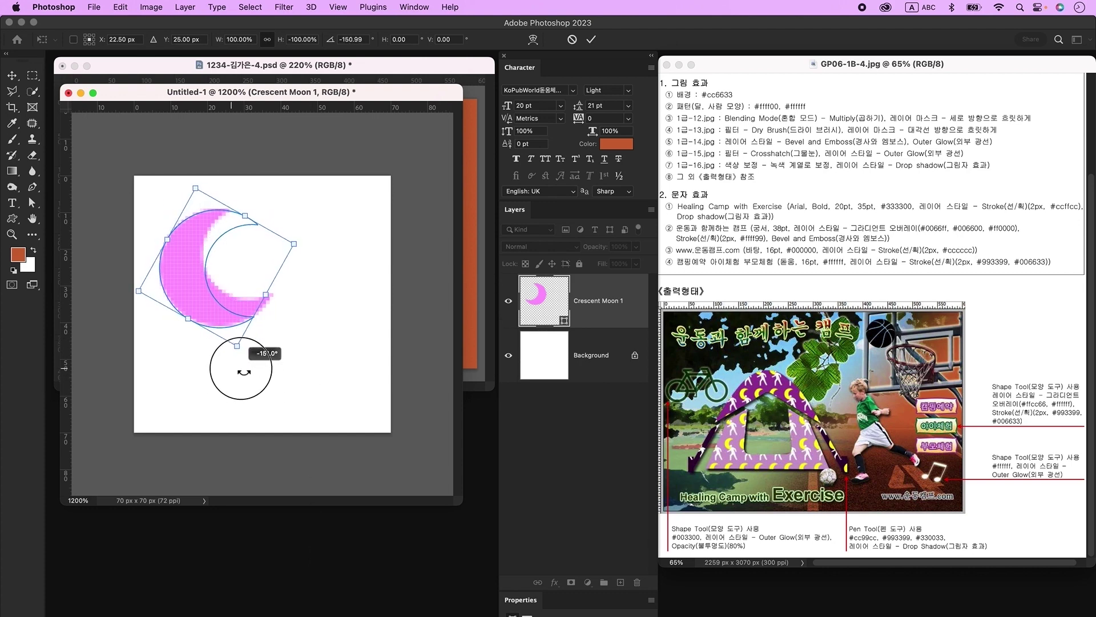
key("Return")
Recolour the crescent moon shape to #ffff00
double_click(536, 296)
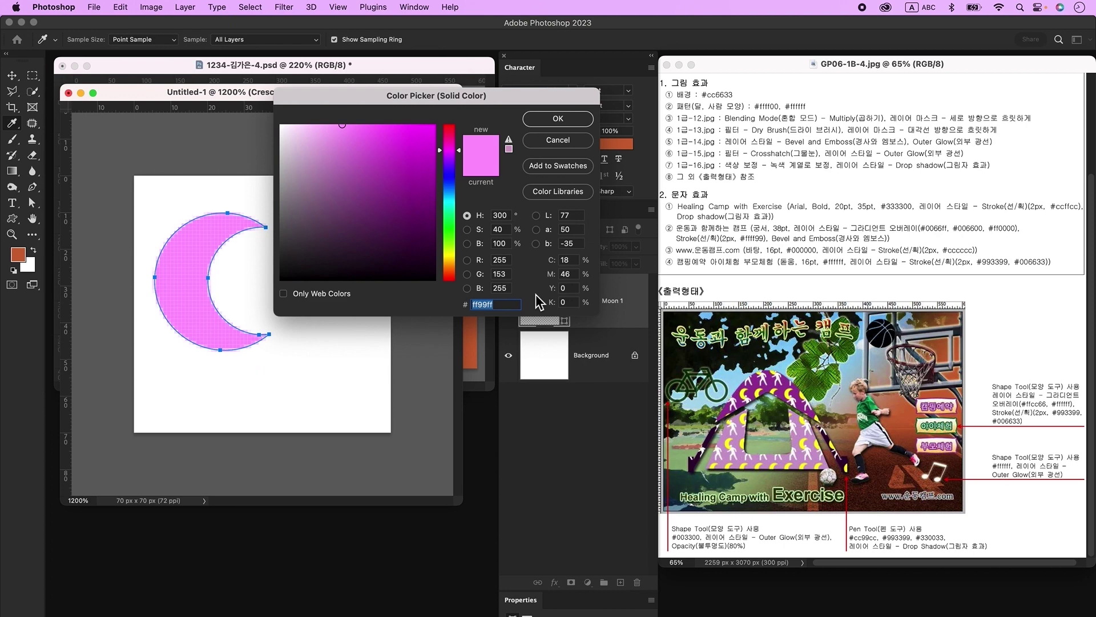
type("ffff00")
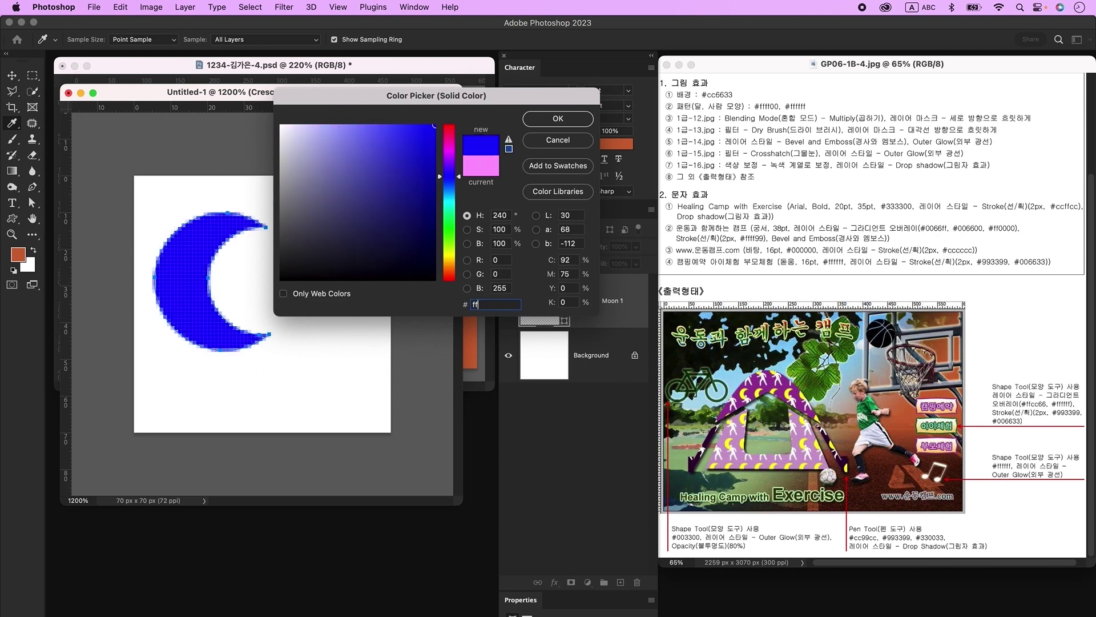
key("Return")
Add an empty layer and draw a Pedestrian custom shape about 29 × 43 px at the lower right of the moon
left_click(621, 583)
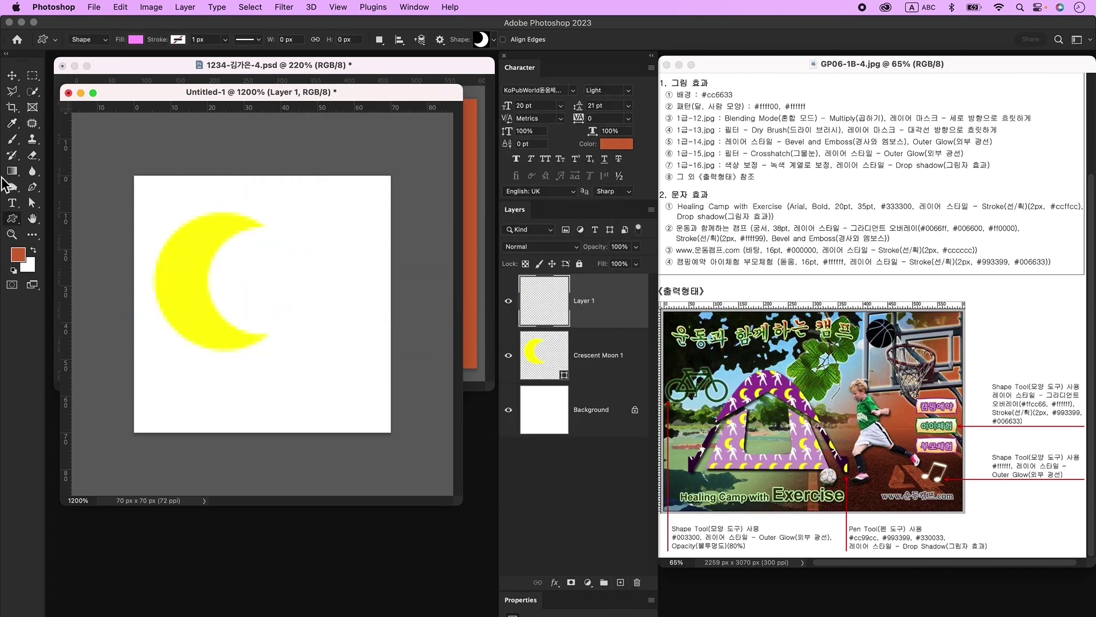
left_click(479, 40)
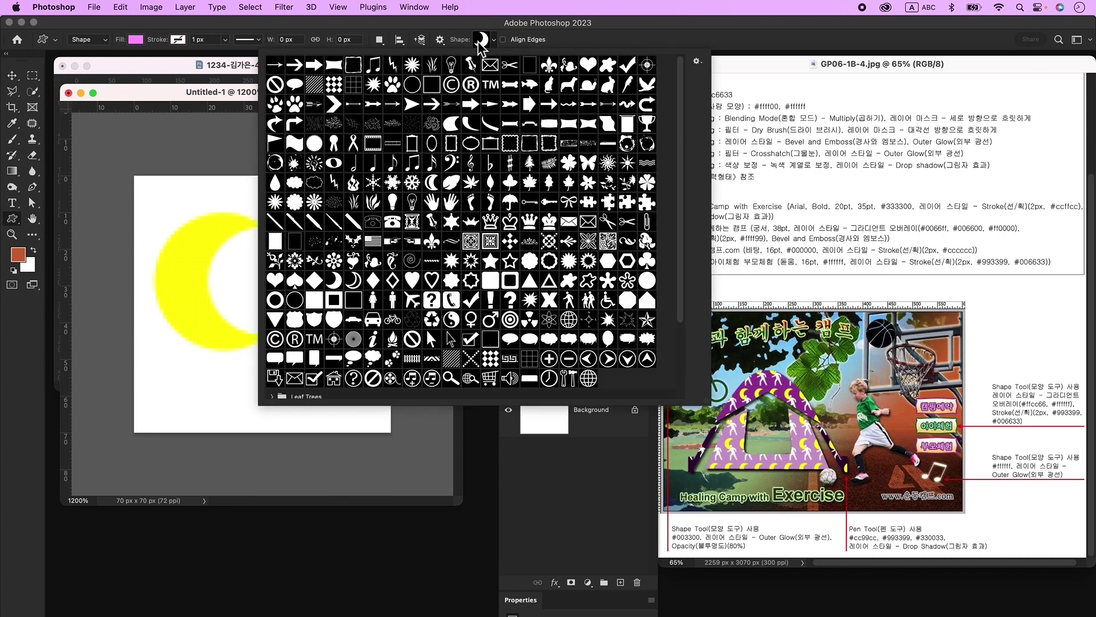
double_click(569, 300)
left_click_drag(260, 256, 368, 440)
Recolour the pedestrian shape to #ffffff
double_click(555, 310)
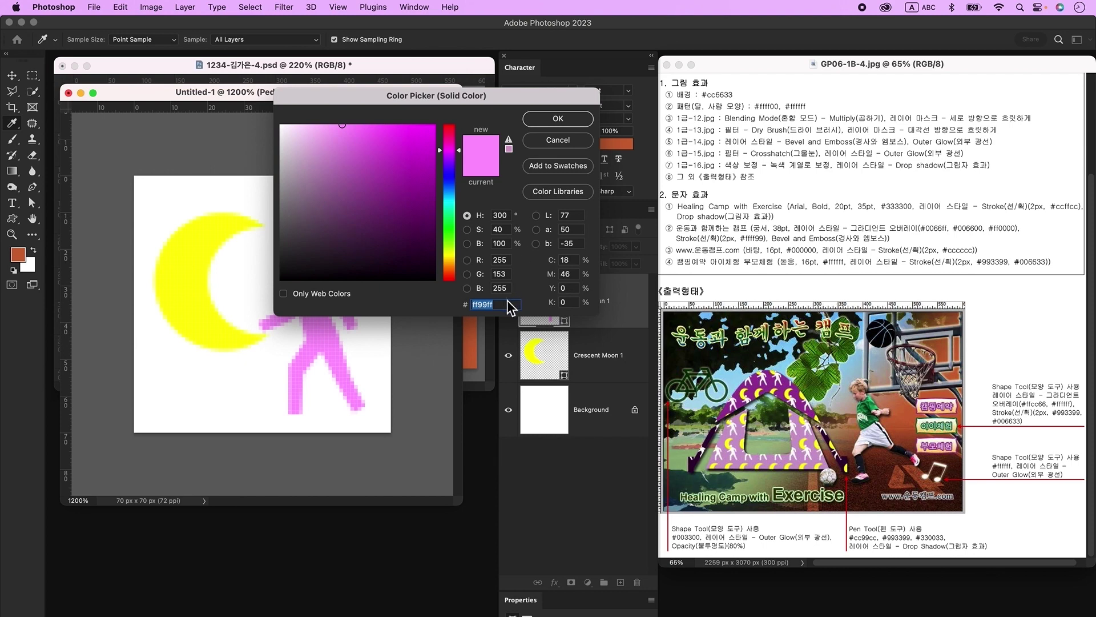
type("ffffff")
key("Return")
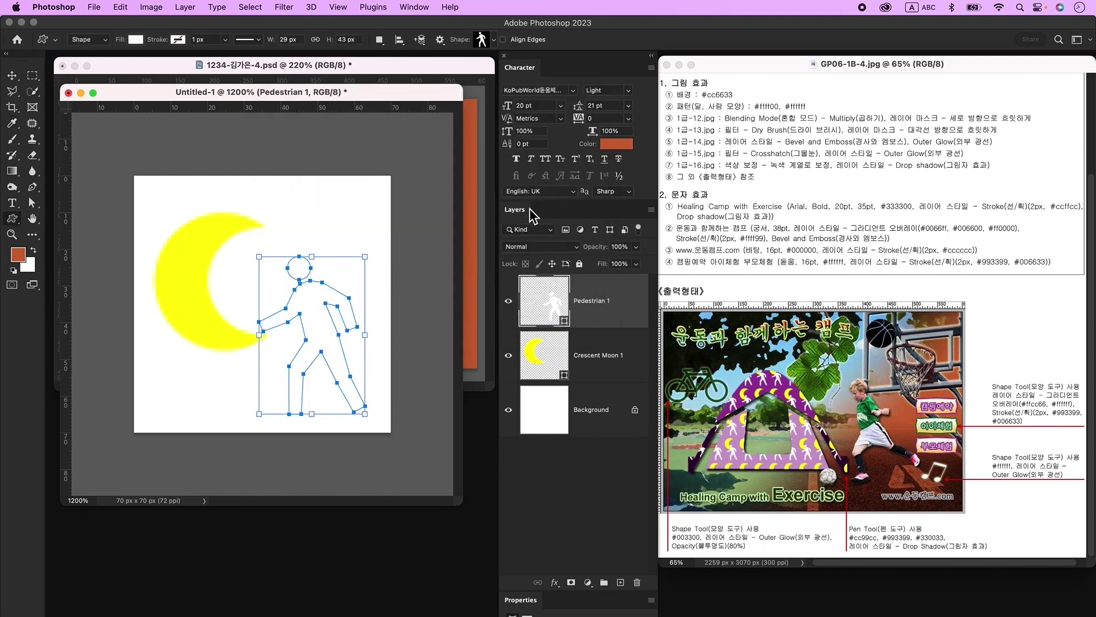
Hide the white background and reposition the moon and pedestrian closer together around the middle of the pattern canvas
left_click(509, 410)
key("v")
left_click_drag(207, 291, 205, 294)
left_click_drag(302, 303, 299, 293)
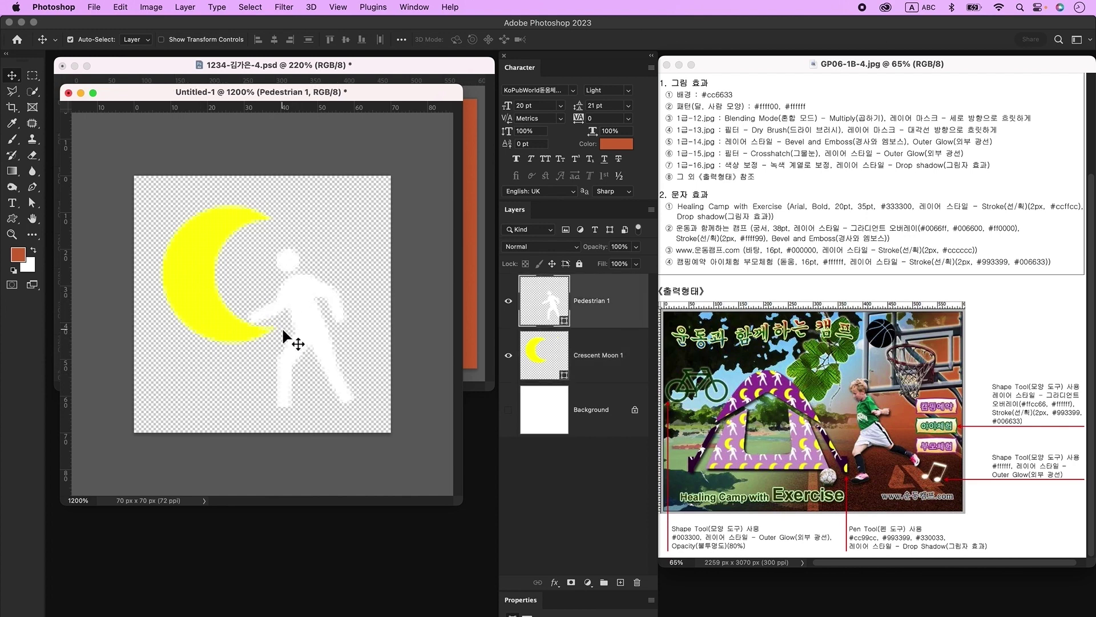
mouse_move(268, 337)
left_mouse_down()
mouse_move(296, 320)
mouse_move(267, 334)
left_mouse_up()
left_click(210, 279)
left_click(210, 278)
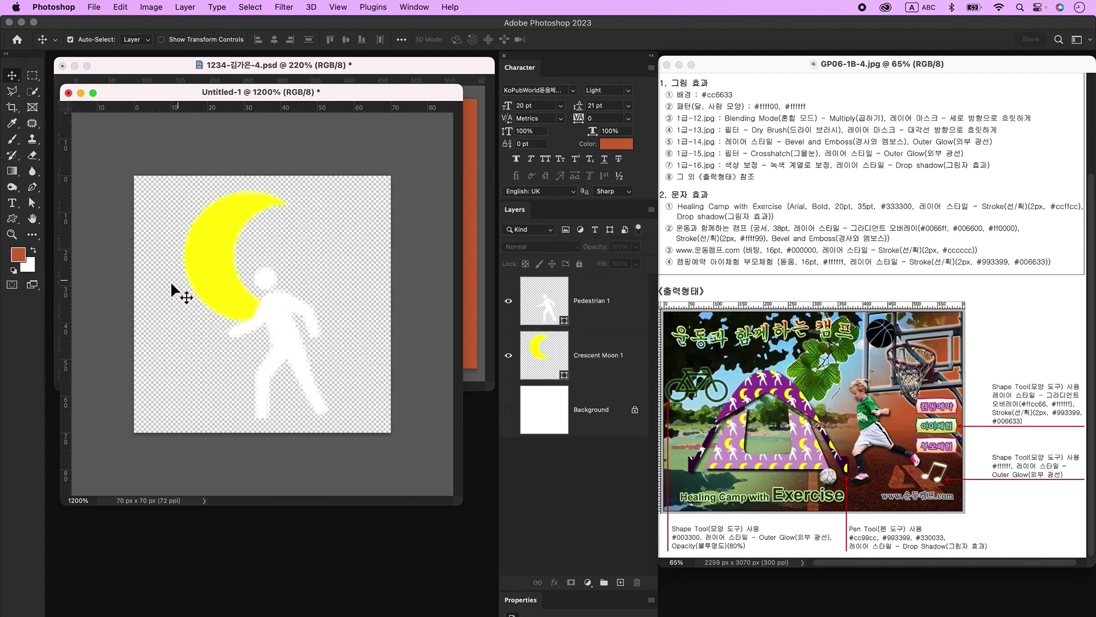
Crop the side margins of the pattern canvas to make it 52 × 70 px
left_click(12, 107)
left_click_drag(135, 306, 152, 301)
left_click_drag(379, 306, 362, 308)
key("Return")
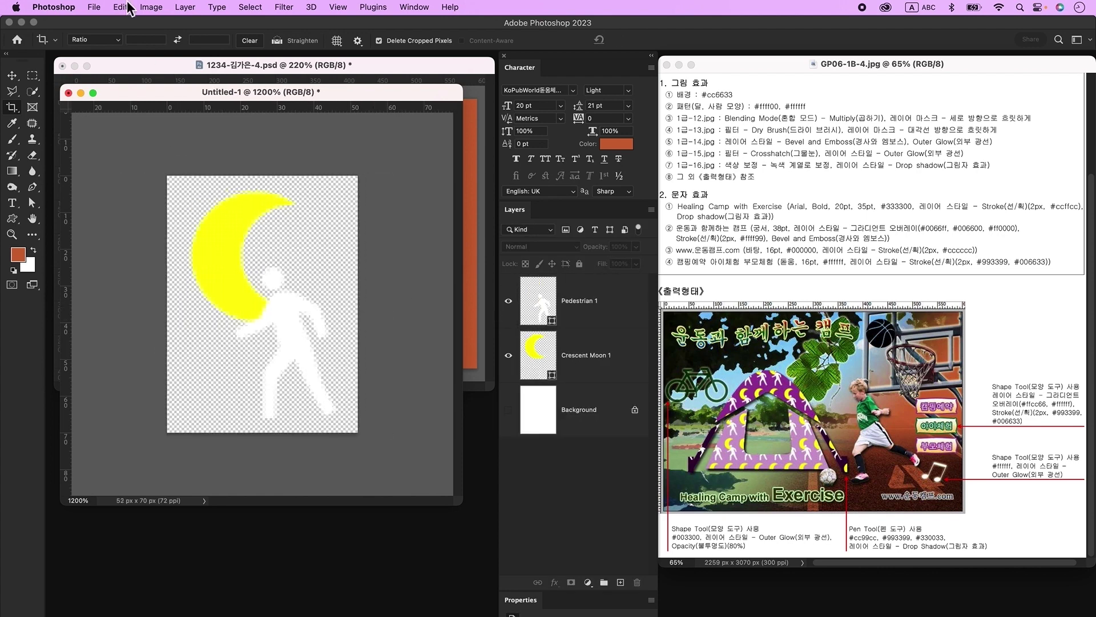
Define the moon and pedestrian artwork as a pattern named 달 사람 모양
left_click(121, 7)
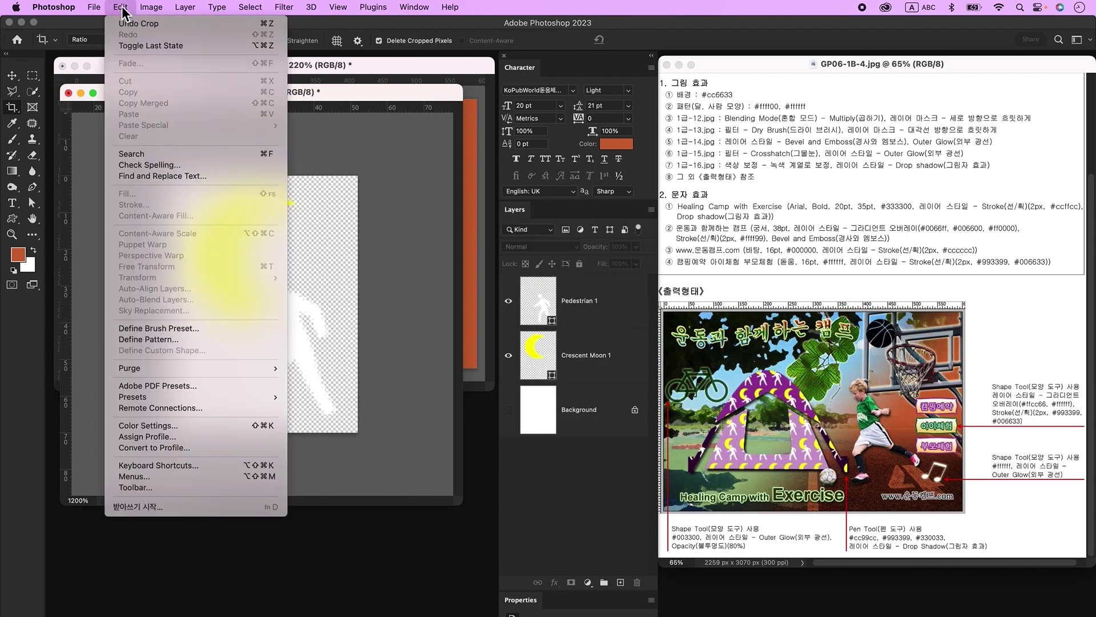
left_click(160, 339)
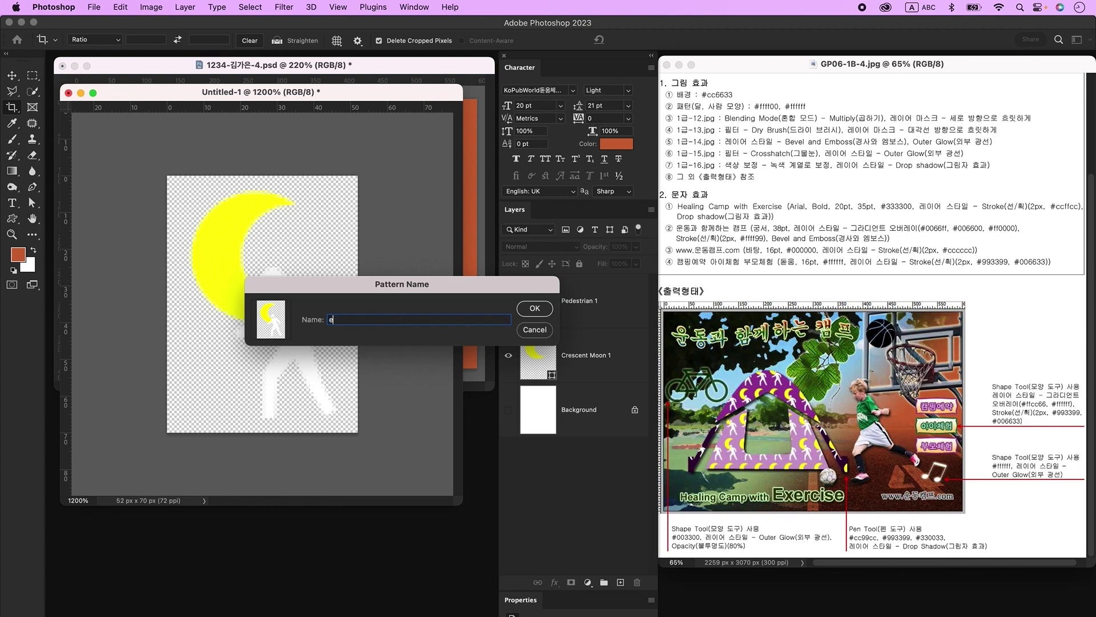
key("ctrl+space")
type("달 사람 모양")
key("Return")
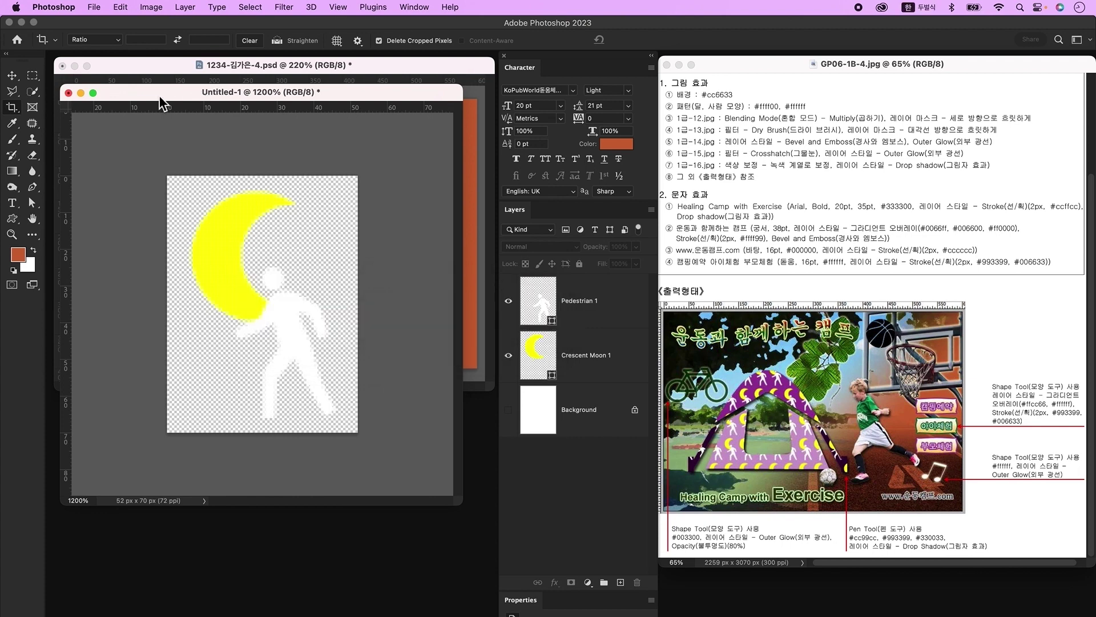
Minimise the pattern document, open 1급-12.jpg and copy the running track photo into the camp poster
left_click(81, 93)
key("v")
key("super+o")
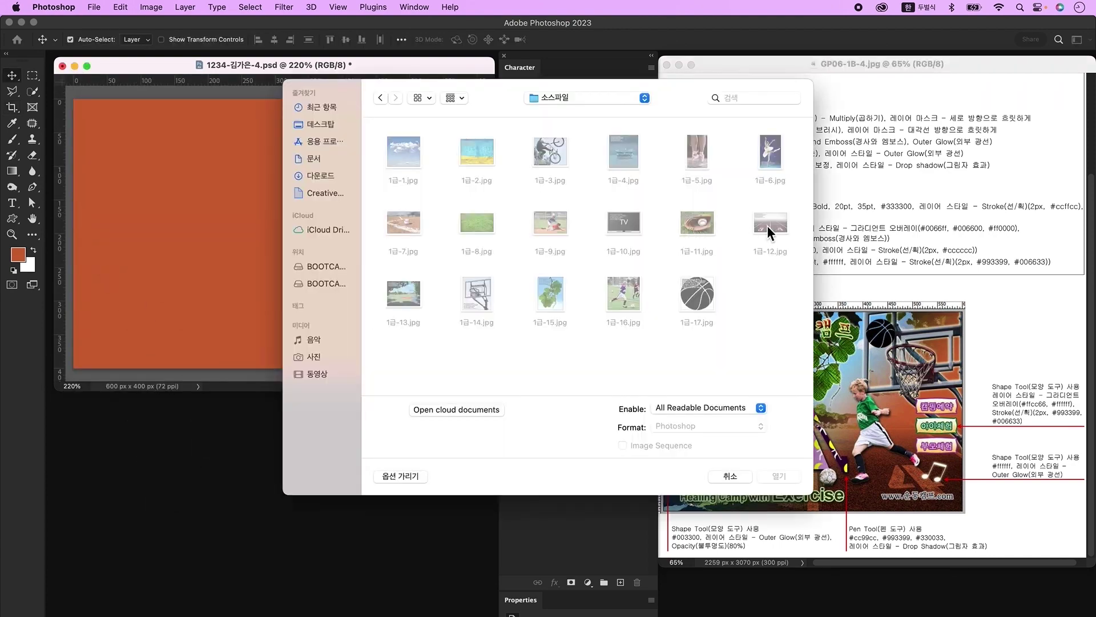
left_click(779, 478)
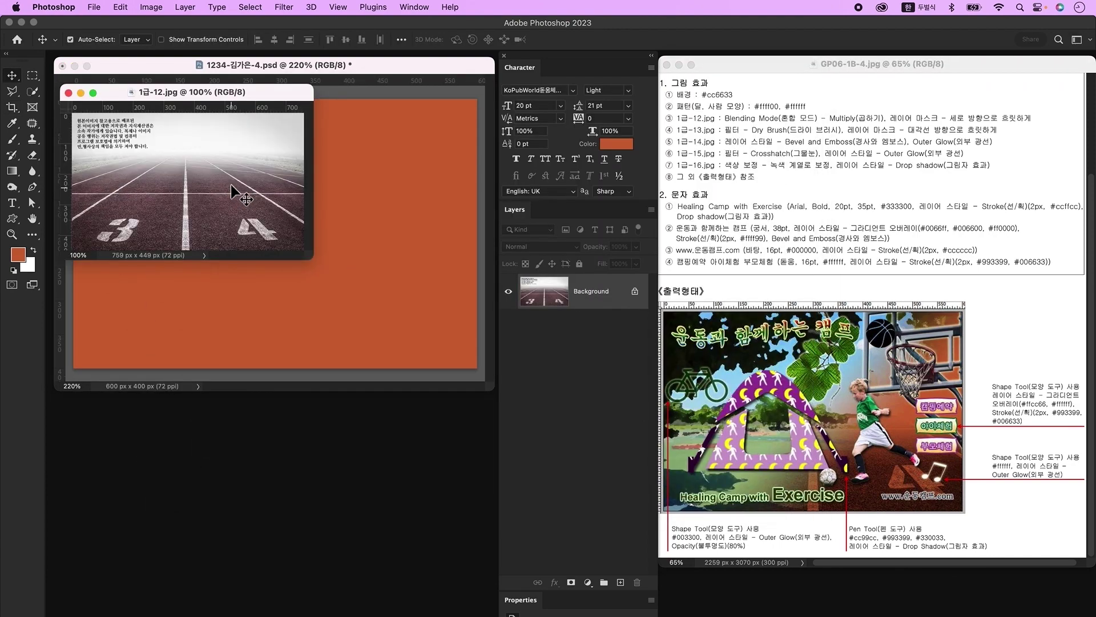
left_click_drag(223, 90, 268, 240)
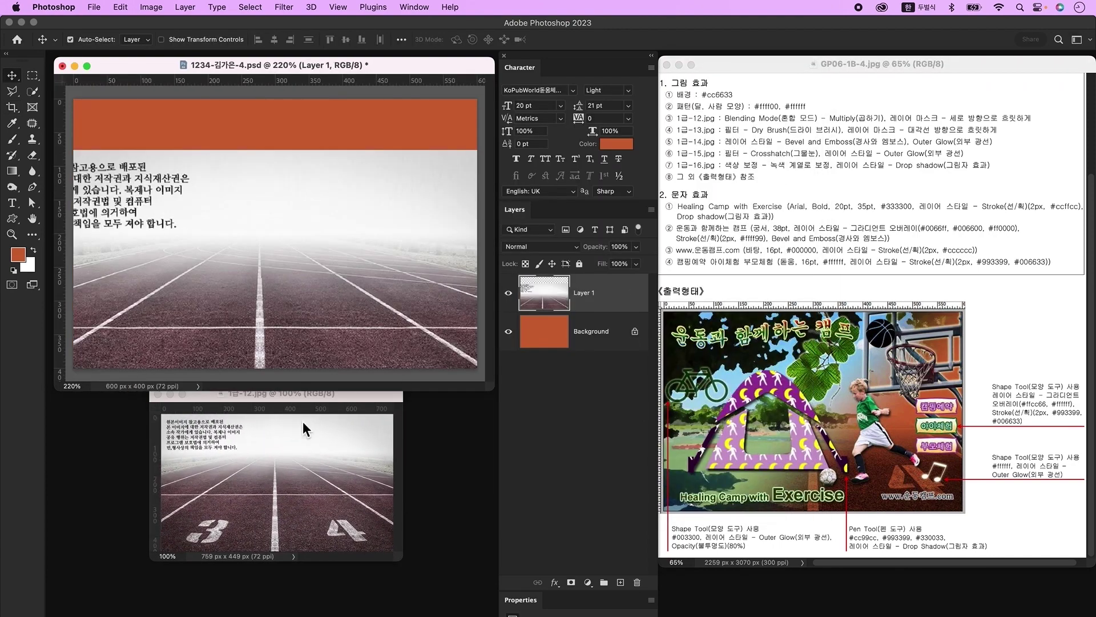
Scale the track photo down to fit the whole poster canvas and set its blending mode to Multiply
key("super+t")
left_click_drag(262, 150, 263, 225)
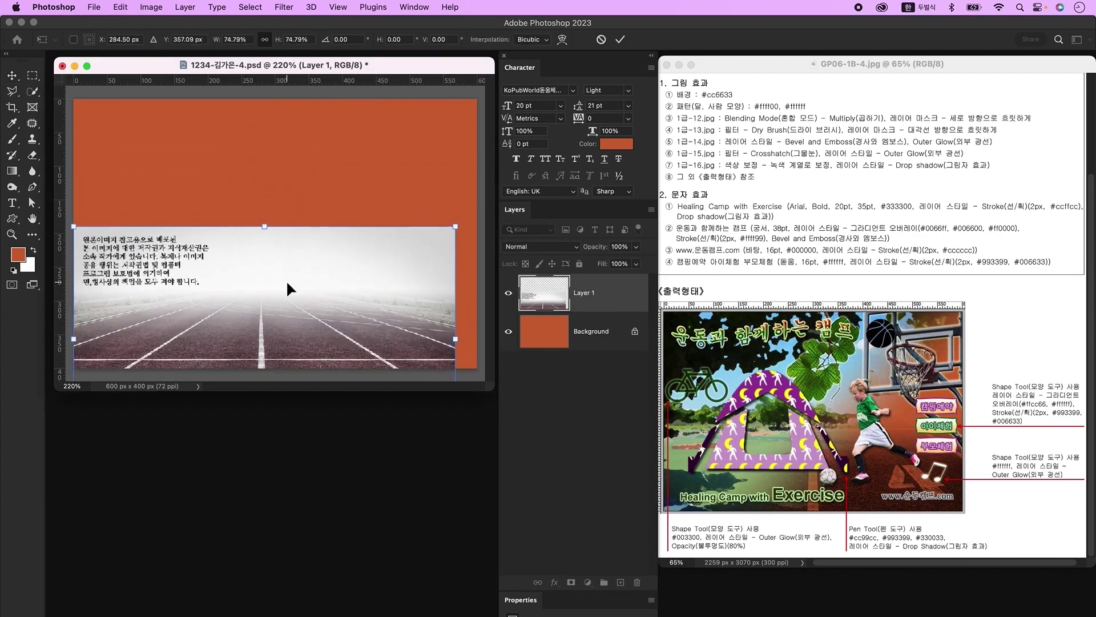
key("Escape")
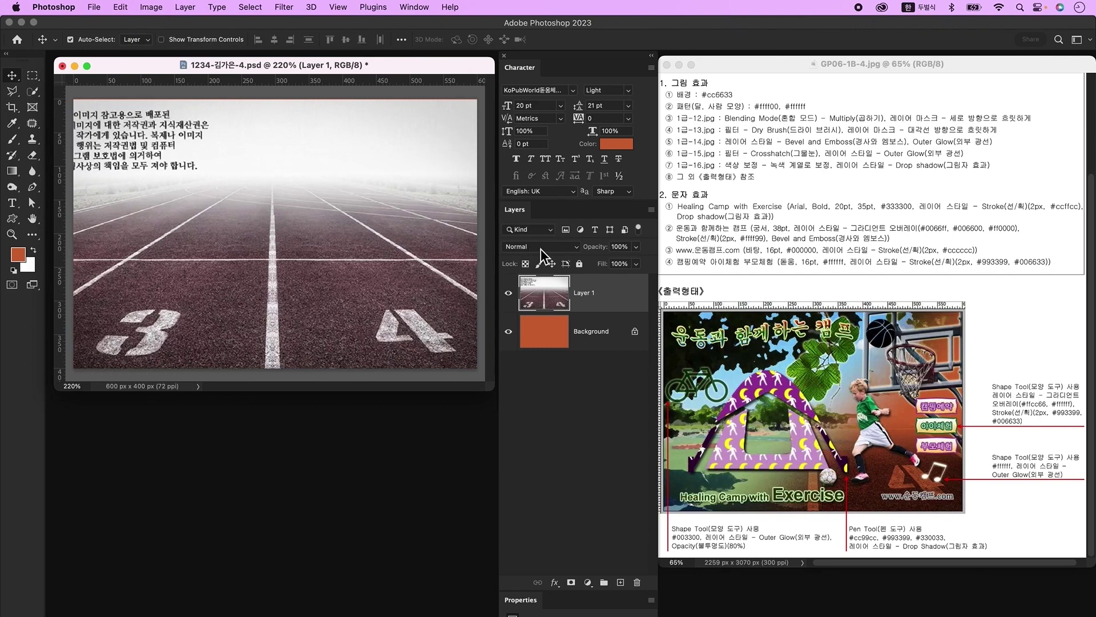
left_click(540, 247)
left_click(533, 292)
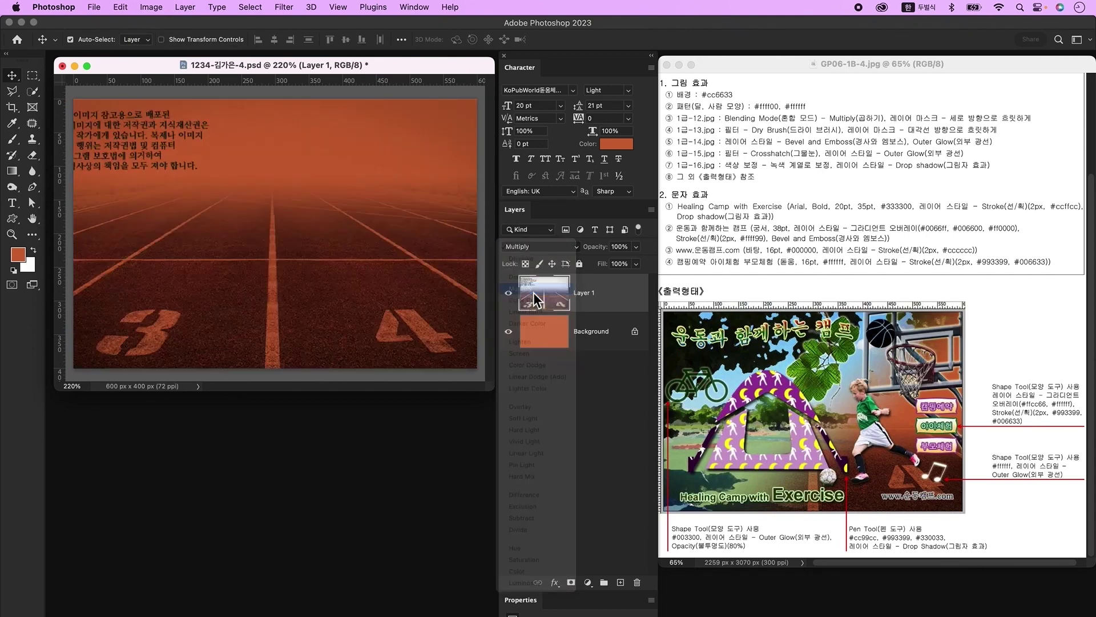
Add a layer mask to the track layer and fade its upper part vertically with a black-to-transparent gradient
left_click(571, 582)
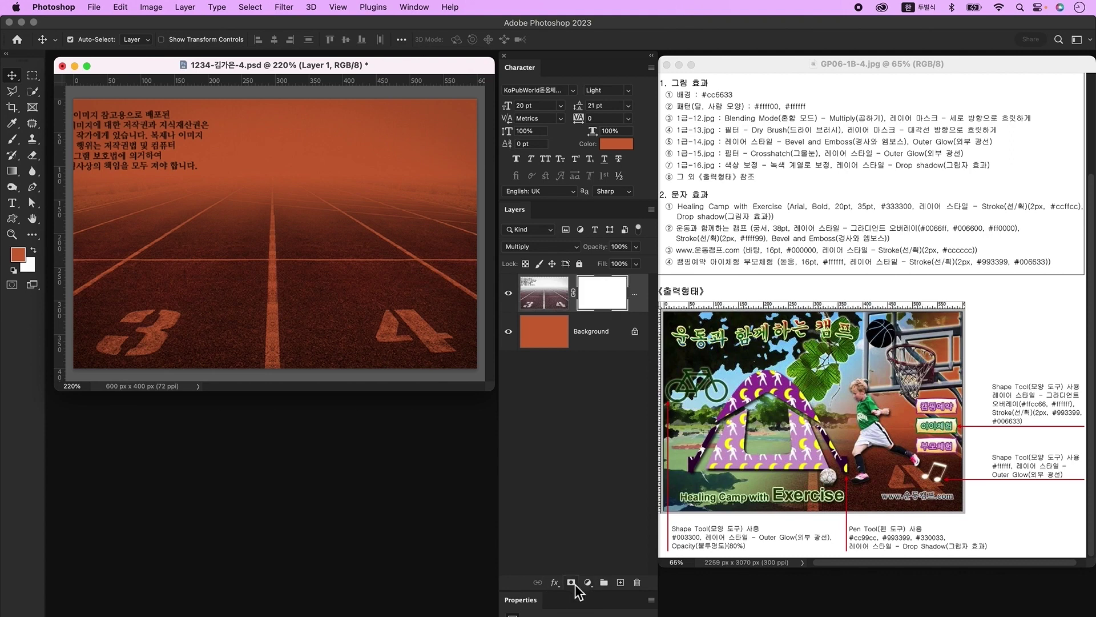
left_click(13, 270)
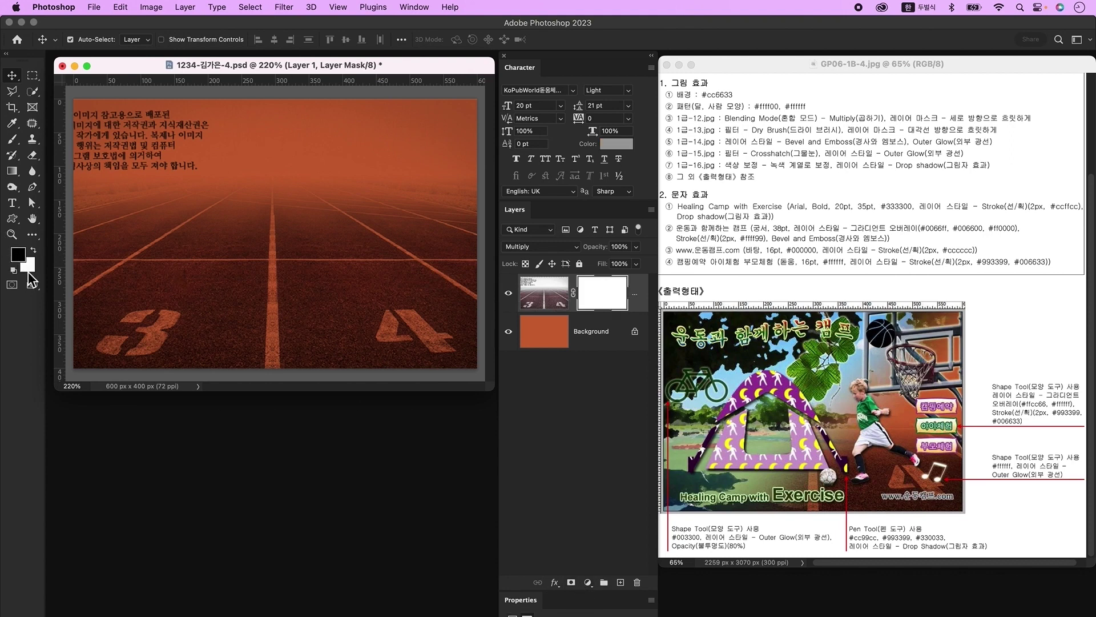
left_click(12, 172)
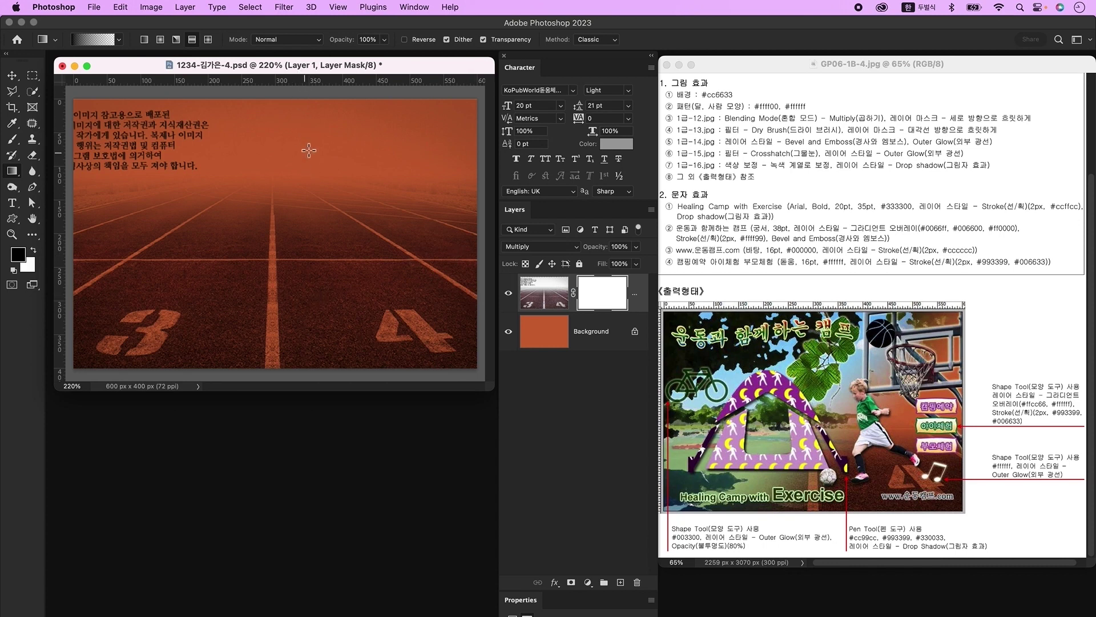
left_click_drag(274, 117, 274, 318)
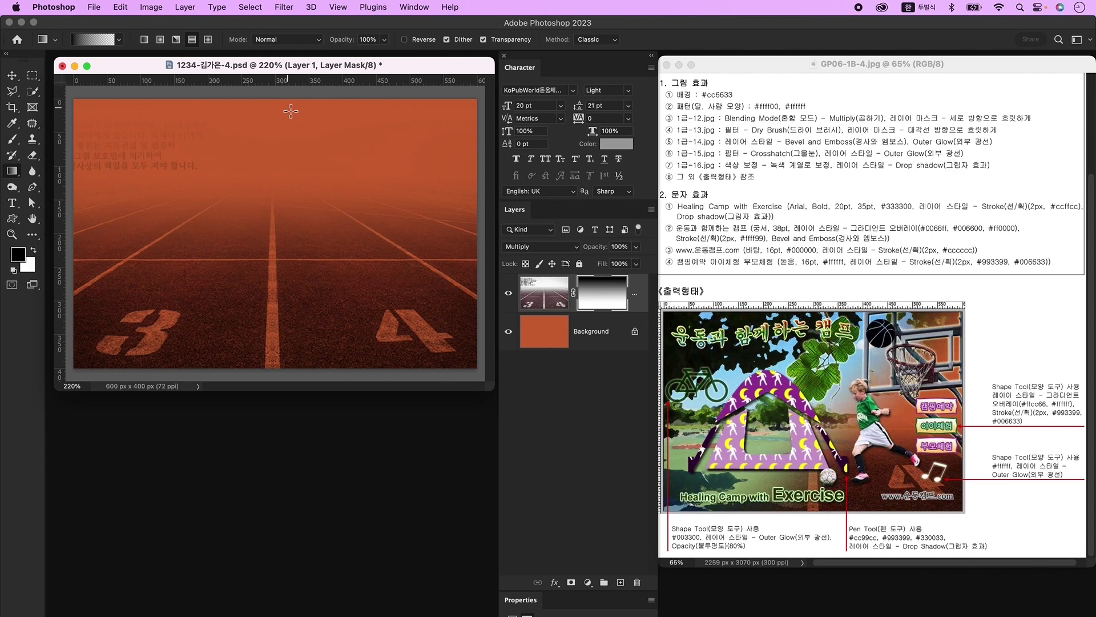
left_click_drag(289, 128, 283, 377)
Open 1급-13.jpg and copy the basketball court photo into the poster above the track layer
key("super+o")
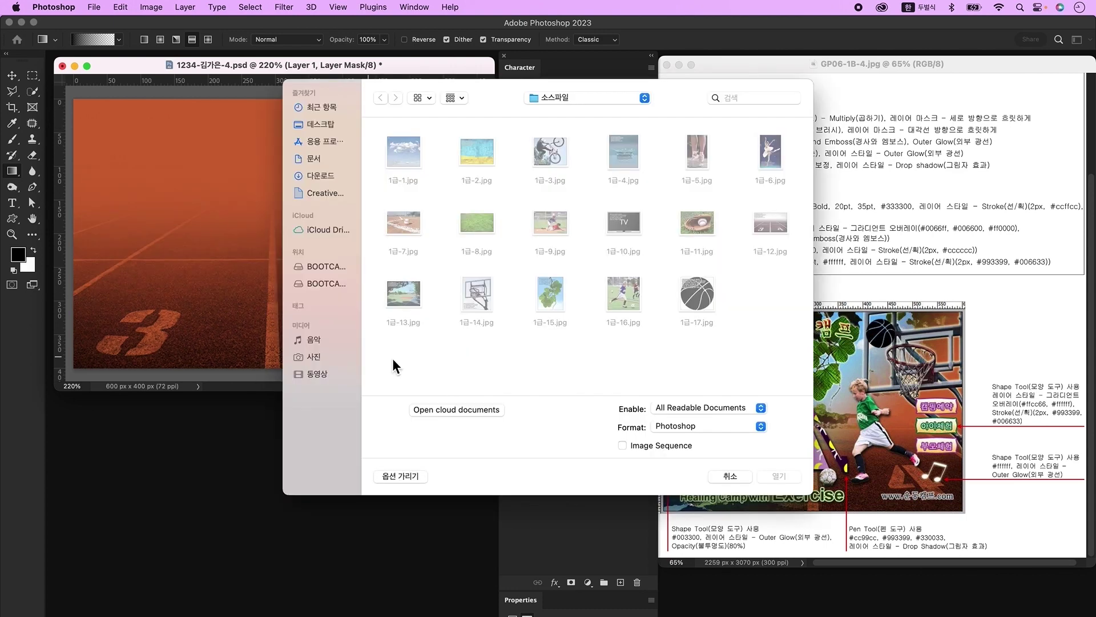
left_click(410, 300)
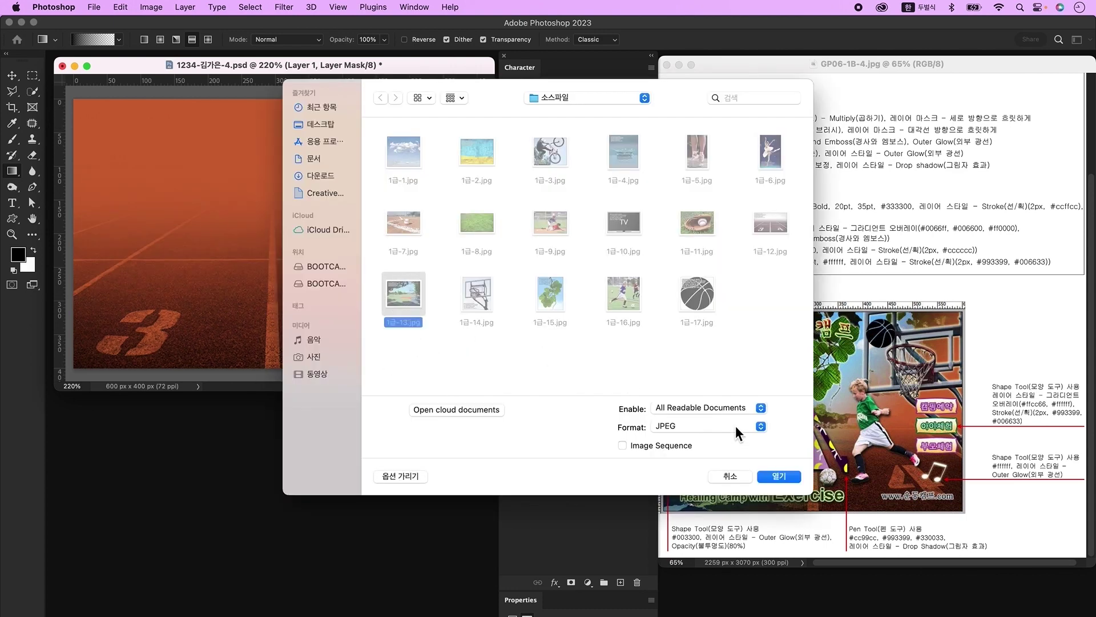
left_click(780, 476)
left_click_drag(248, 97, 340, 313)
left_click(15, 78)
left_click_drag(263, 409, 335, 289)
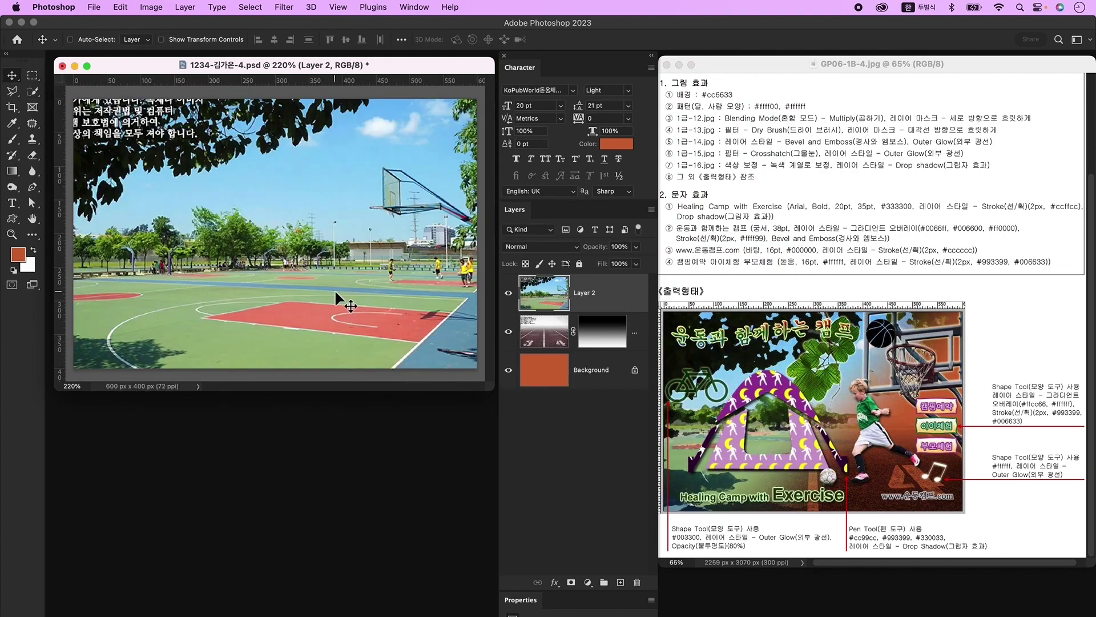
Scale the court photo down and position it to cover the whole canvas, including the hoop's pole
key("super+t")
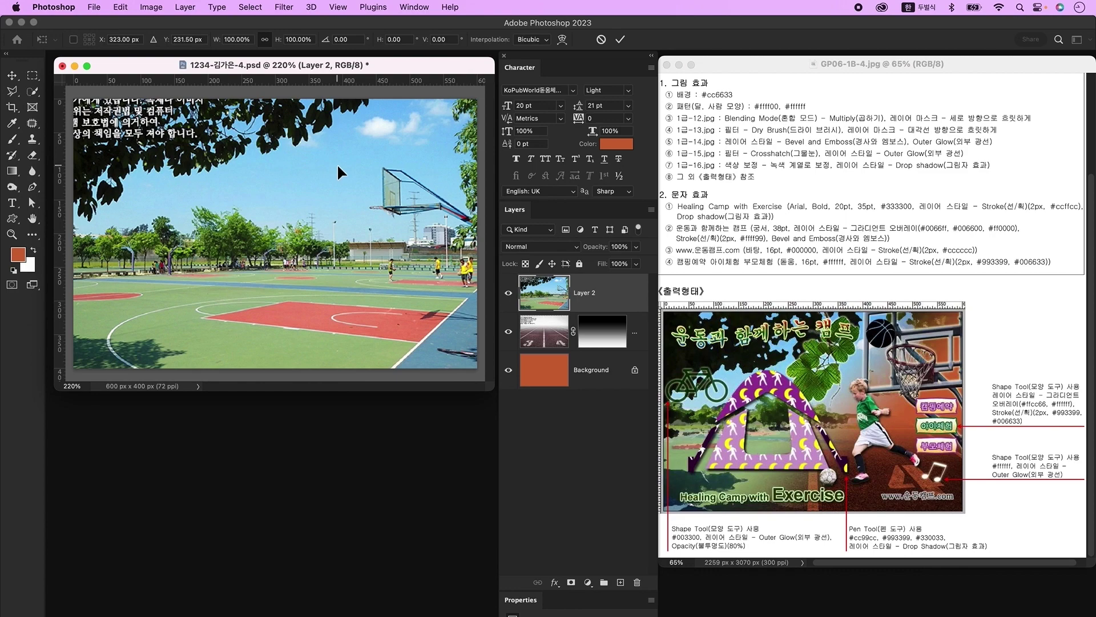
key("Return")
left_click_drag(327, 178, 402, 201)
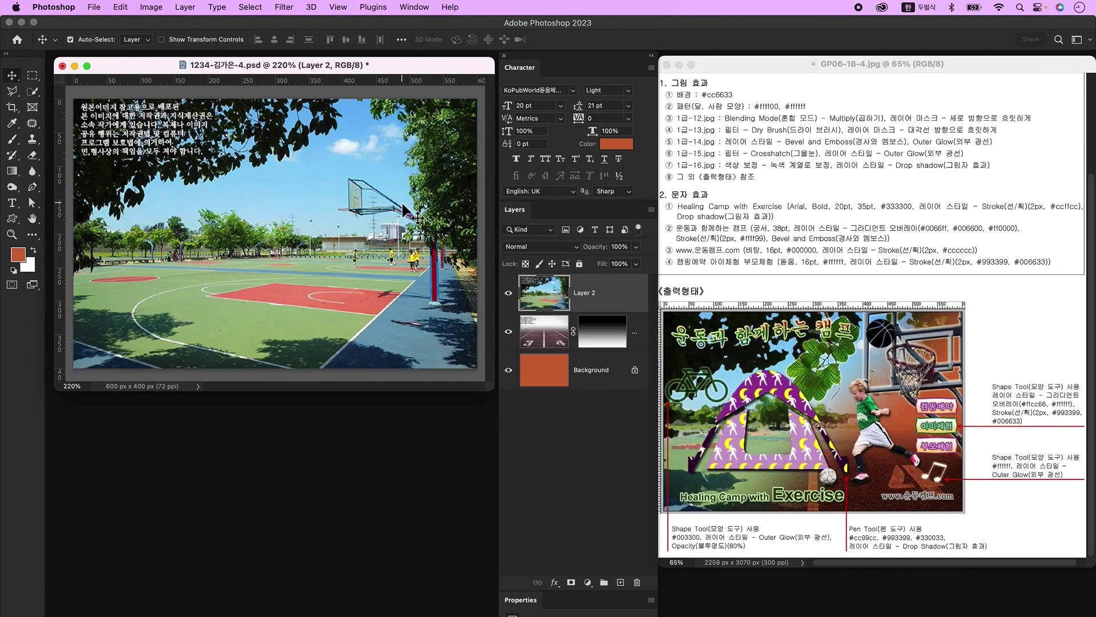
Apply the Dry Brush filter to the court photo
left_click(285, 8)
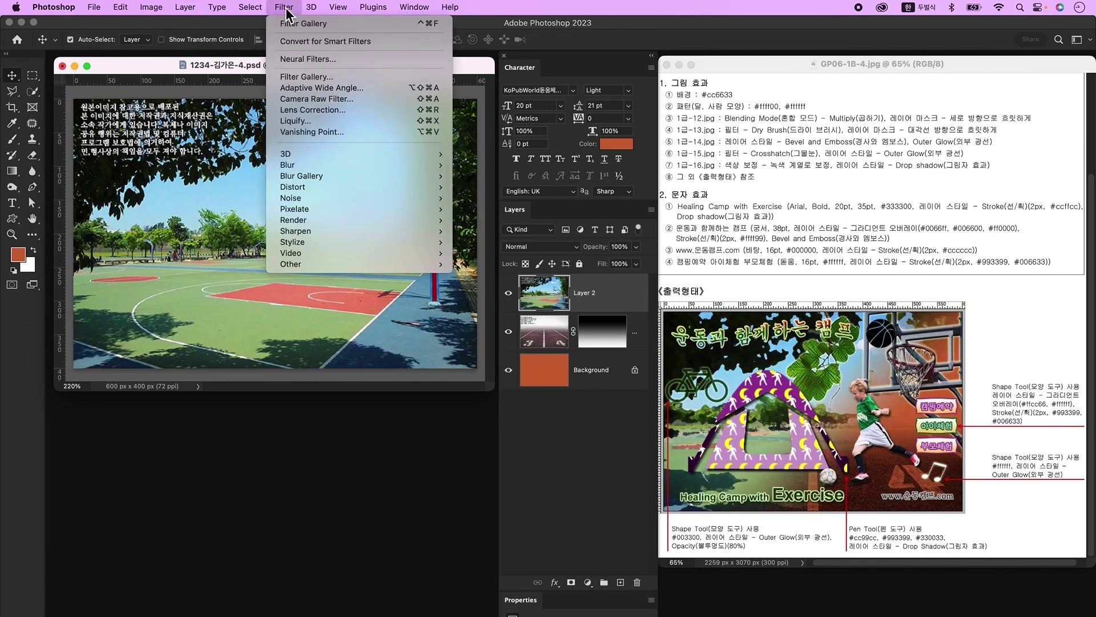
left_click(308, 83)
left_click(1005, 101)
mouse_move(1009, 3)
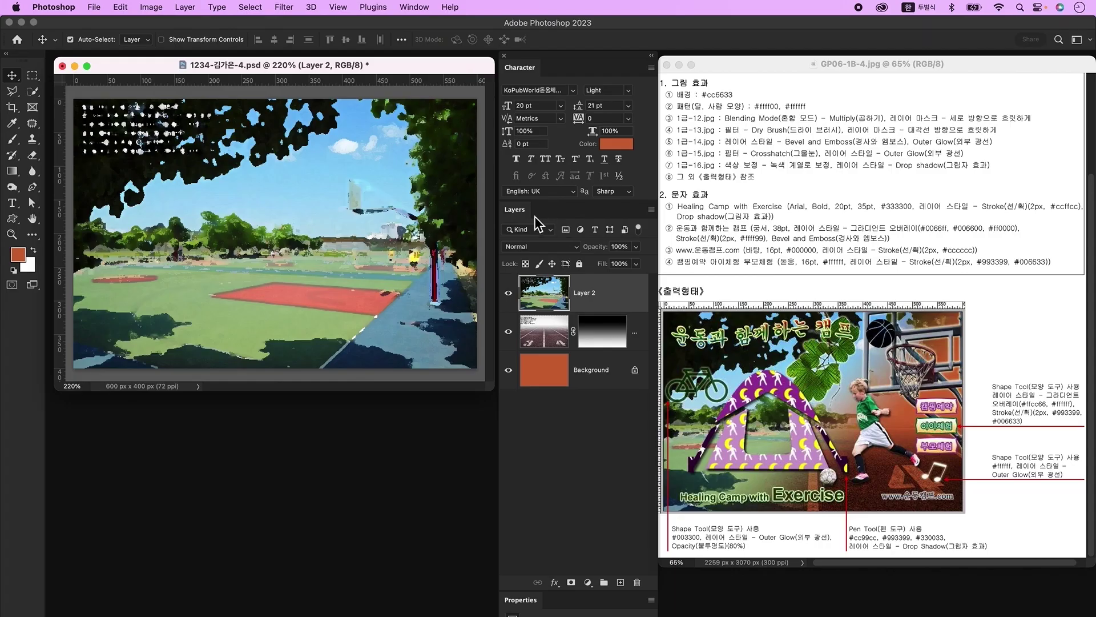
Add a layer mask to the court layer and fade its lower-right part diagonally with a black Foreground to Transparent gradient
left_click(572, 583)
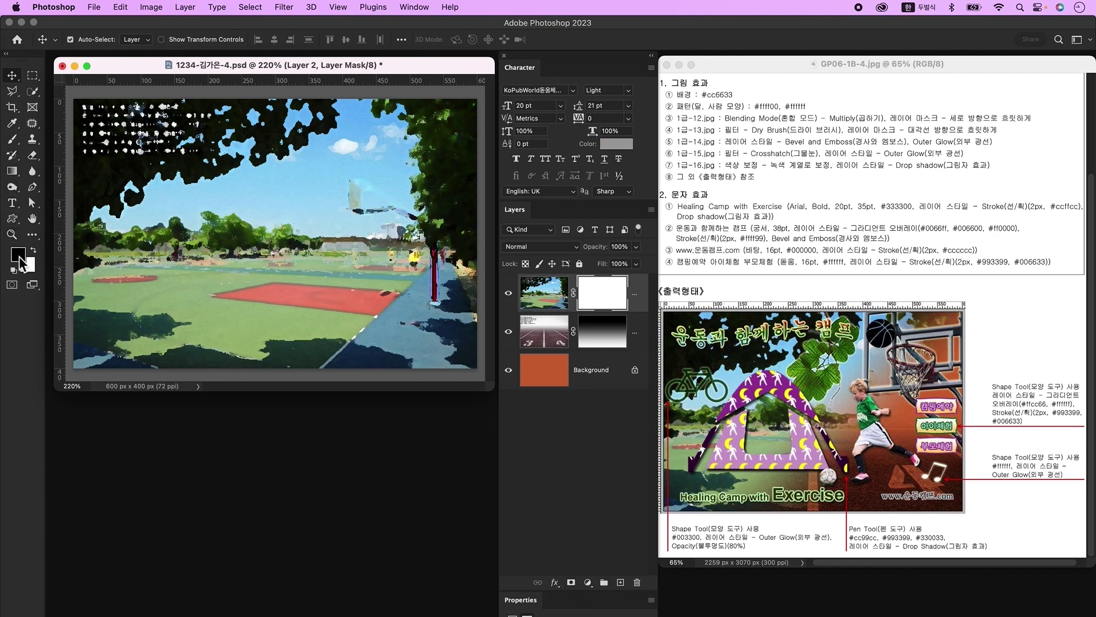
left_click(12, 172)
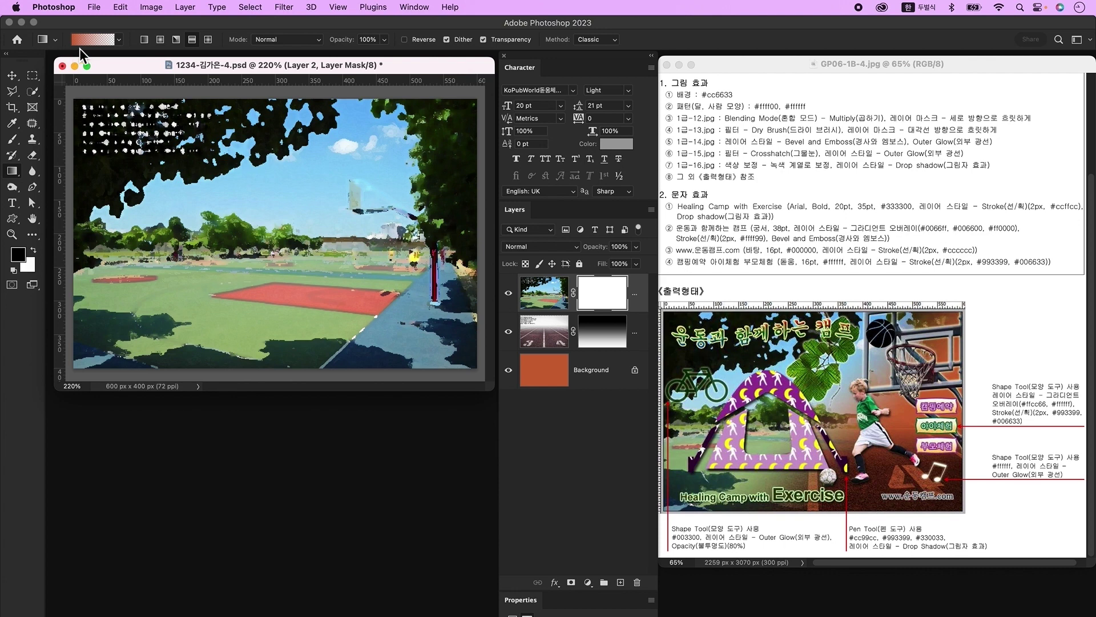
left_click(90, 42)
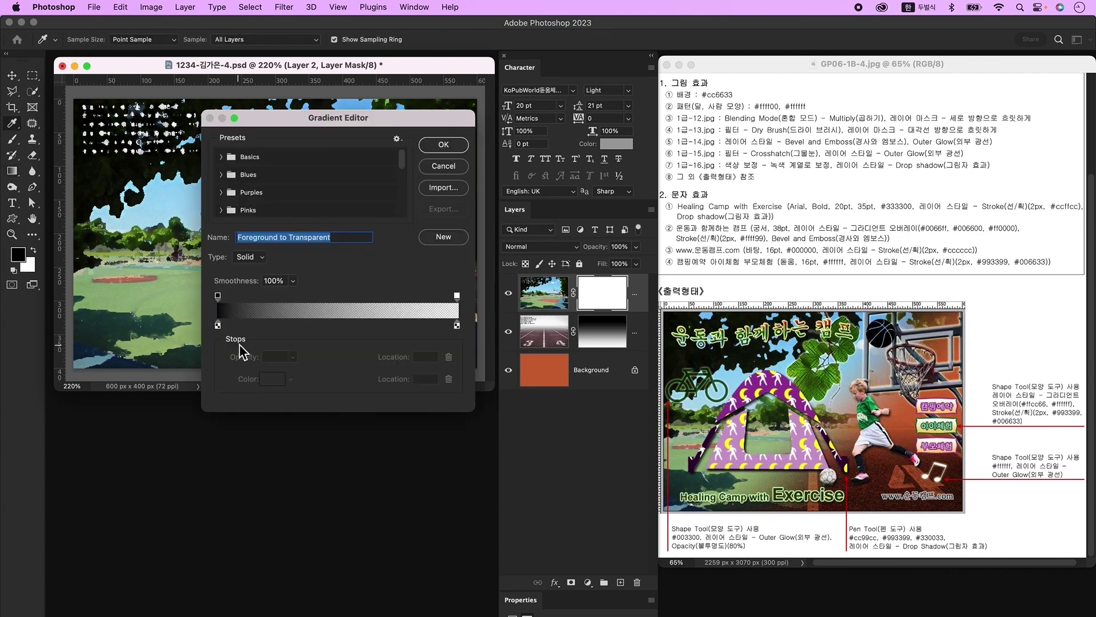
left_click(445, 146)
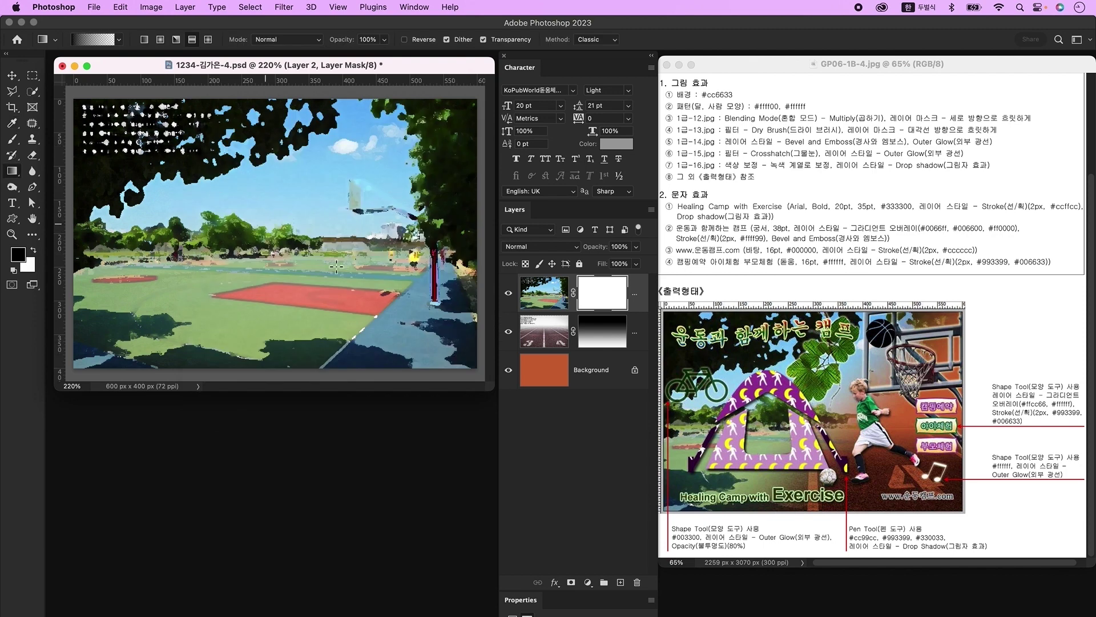
left_click_drag(454, 357, 183, 169)
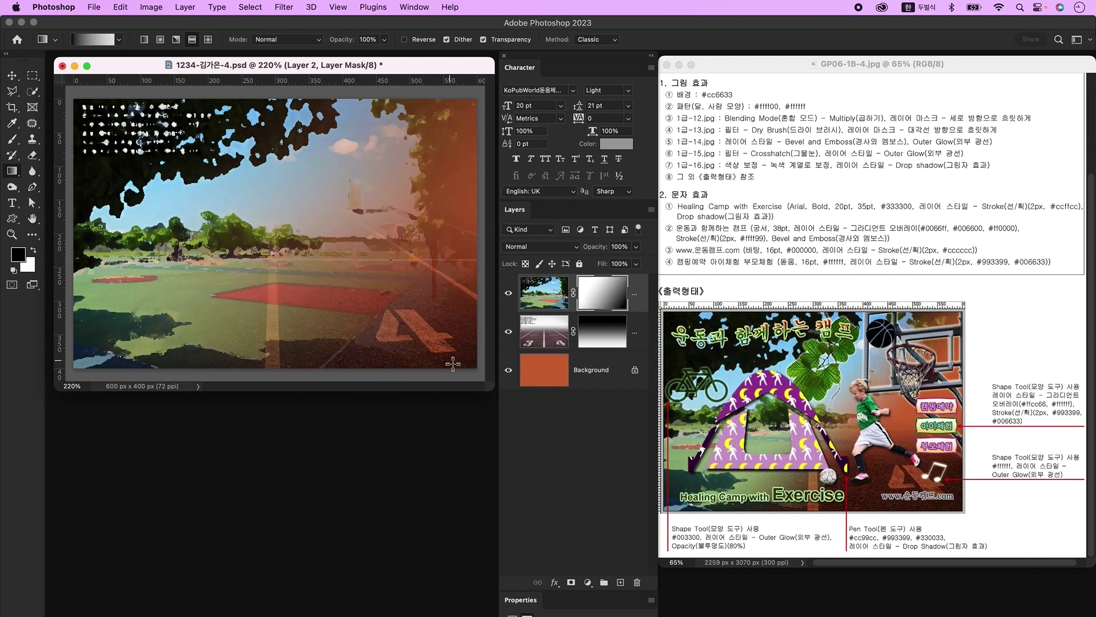
Open 1급-14.jpg and unlock its background so the basketball hoop photo becomes an editable layer
key("super+o")
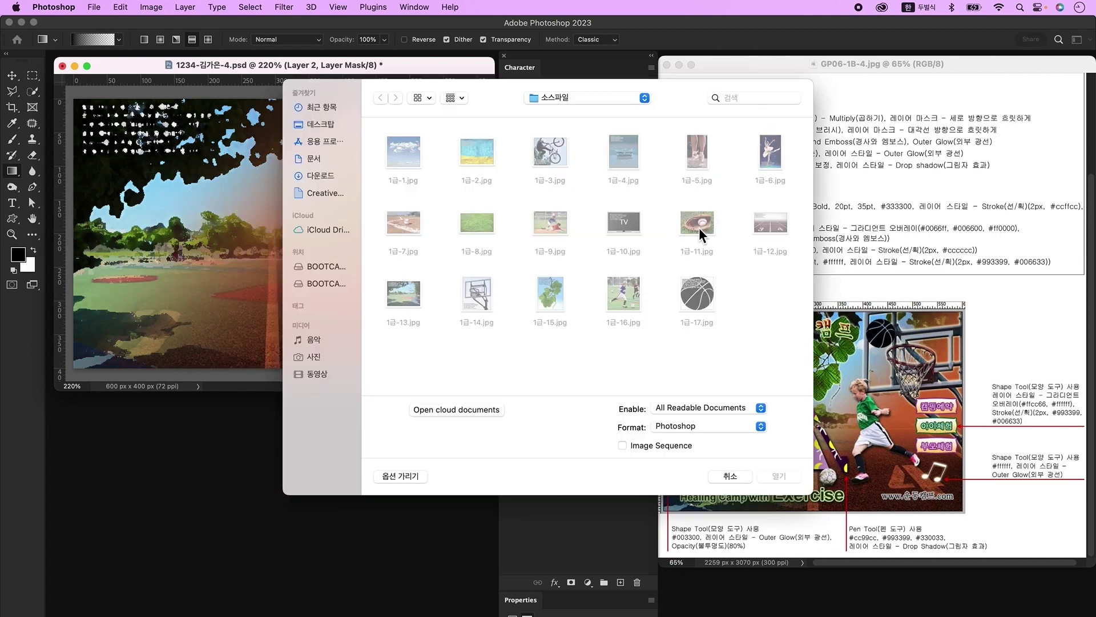
left_click(482, 285)
left_click(783, 475)
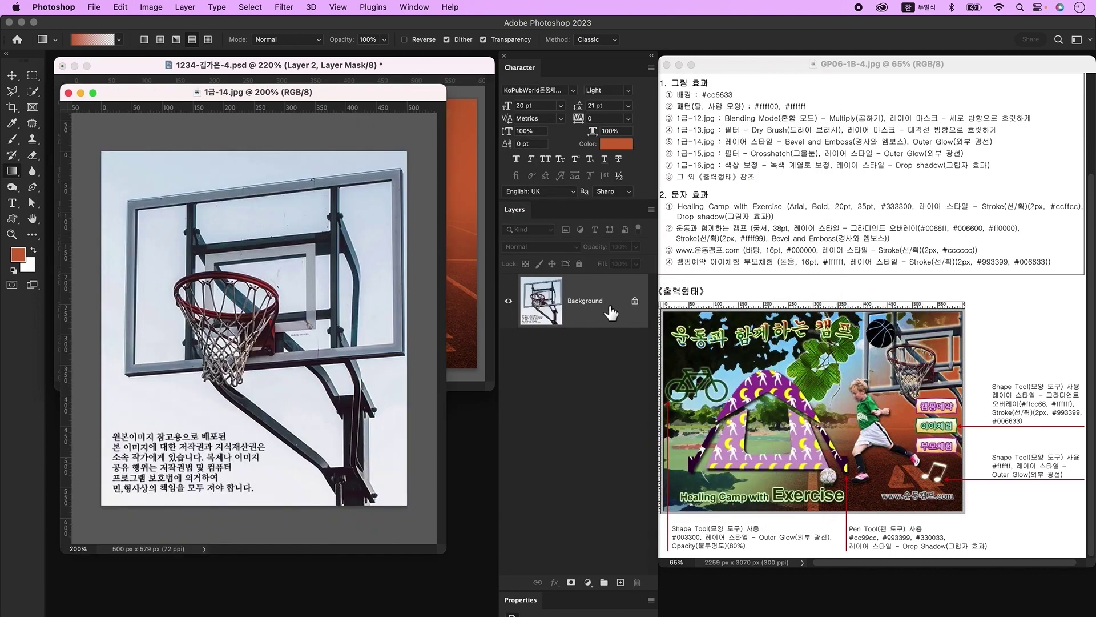
left_click(635, 301)
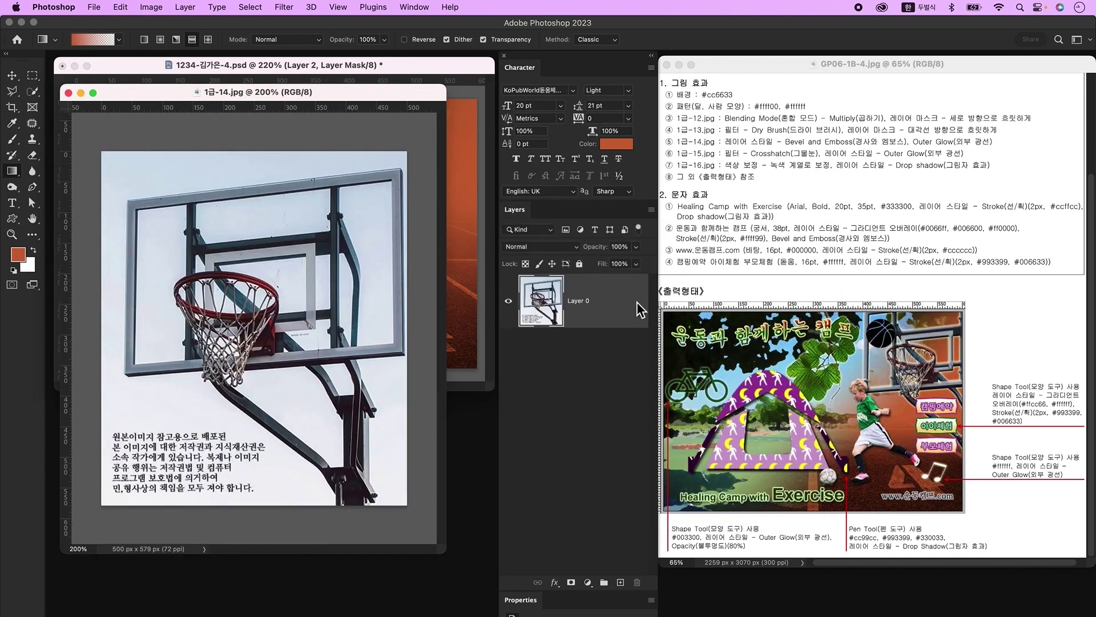
Select the sky outside the backboard and around the support arms with the Magic Wand and delete it
left_click(32, 92)
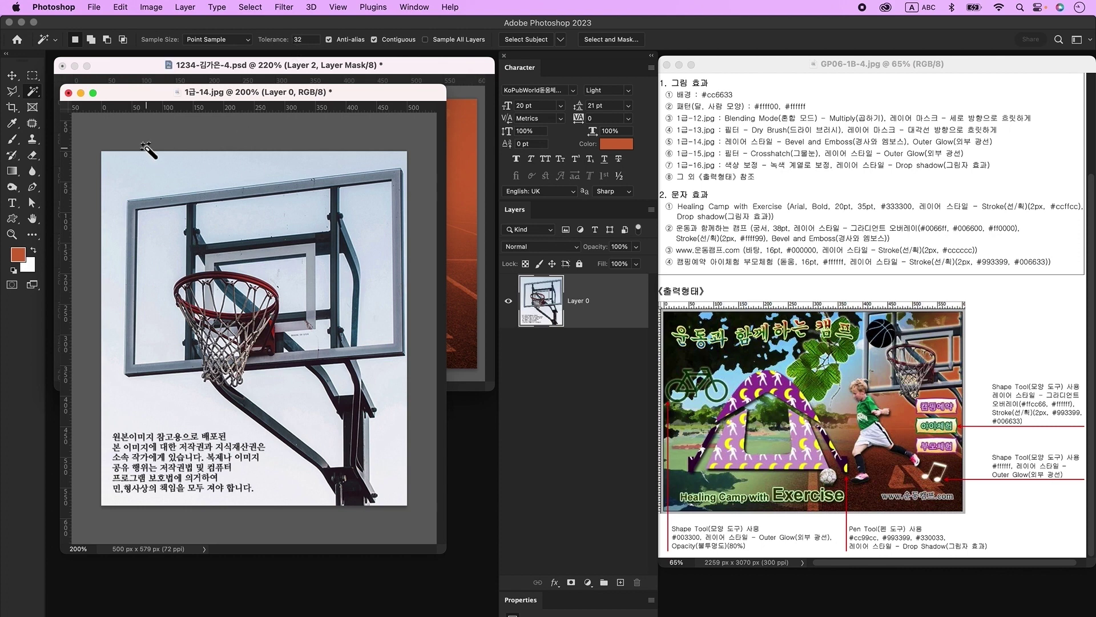
left_click(169, 402)
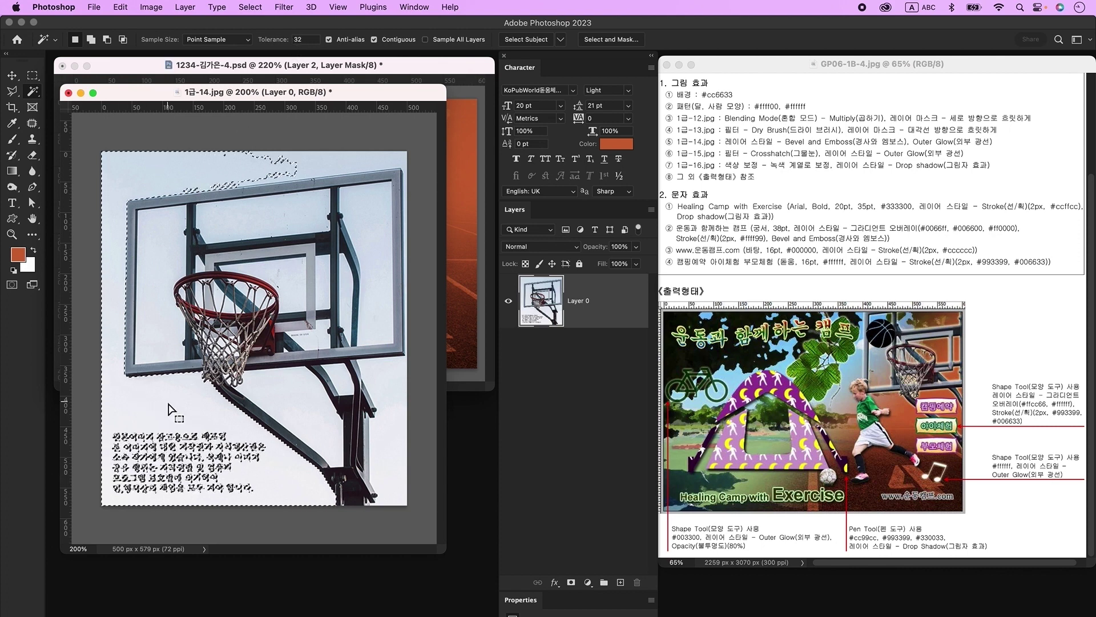
key("shift")
left_click(312, 165)
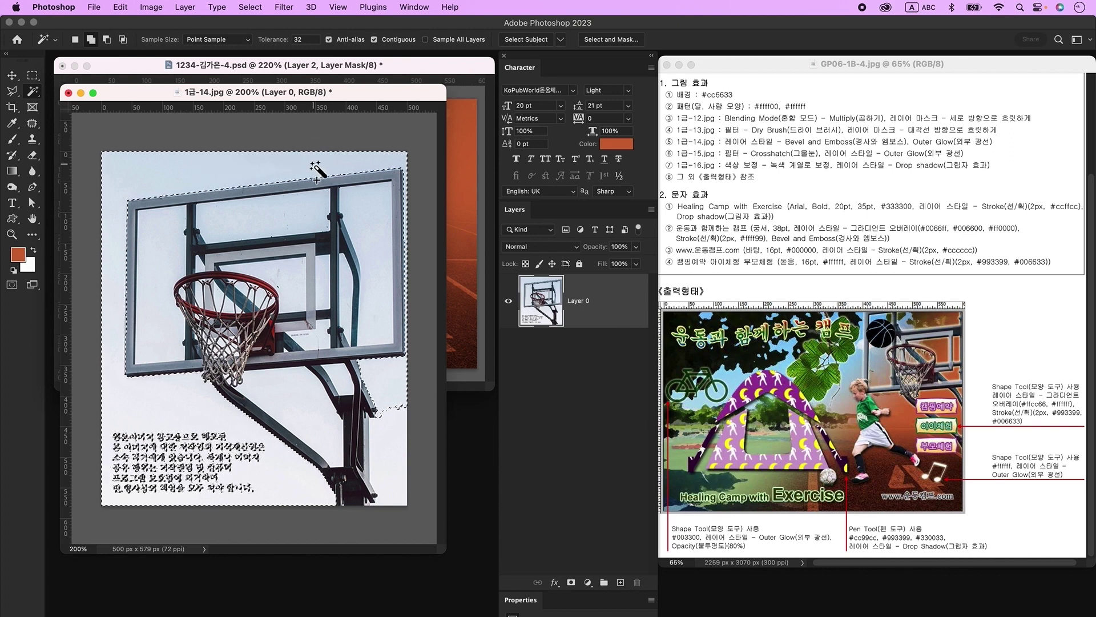
key("BackSpace")
key("super+d")
left_click(297, 410)
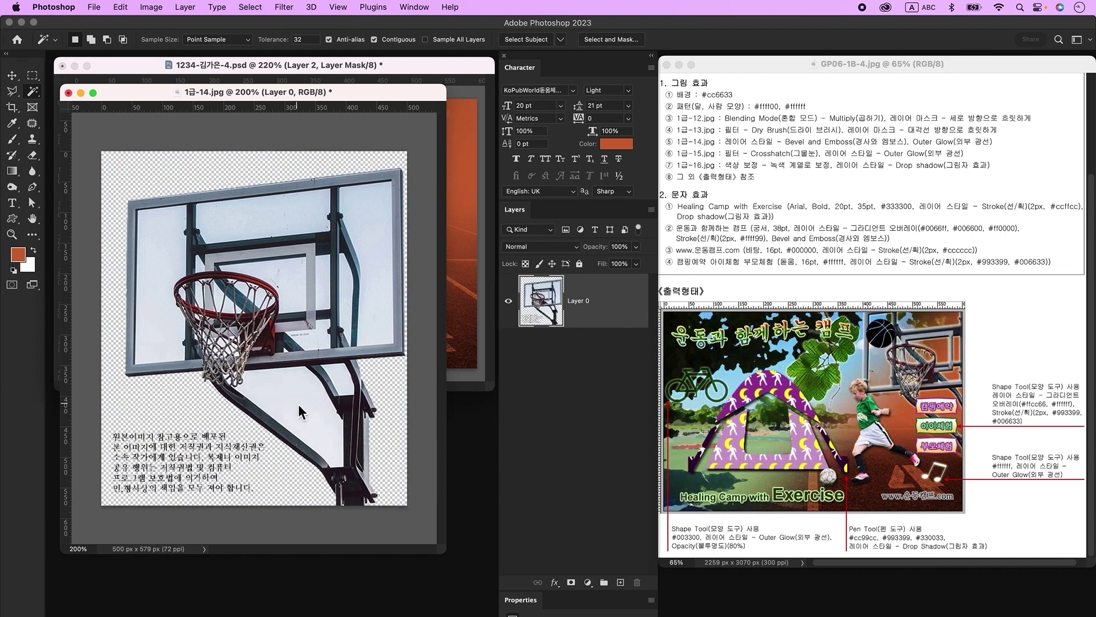
left_click(347, 388, "shift")
key("BackSpace")
key("super+d")
Outline the Korean copyright text below the hoop with the Polygonal Lasso and delete it
key("m")
left_click(13, 92)
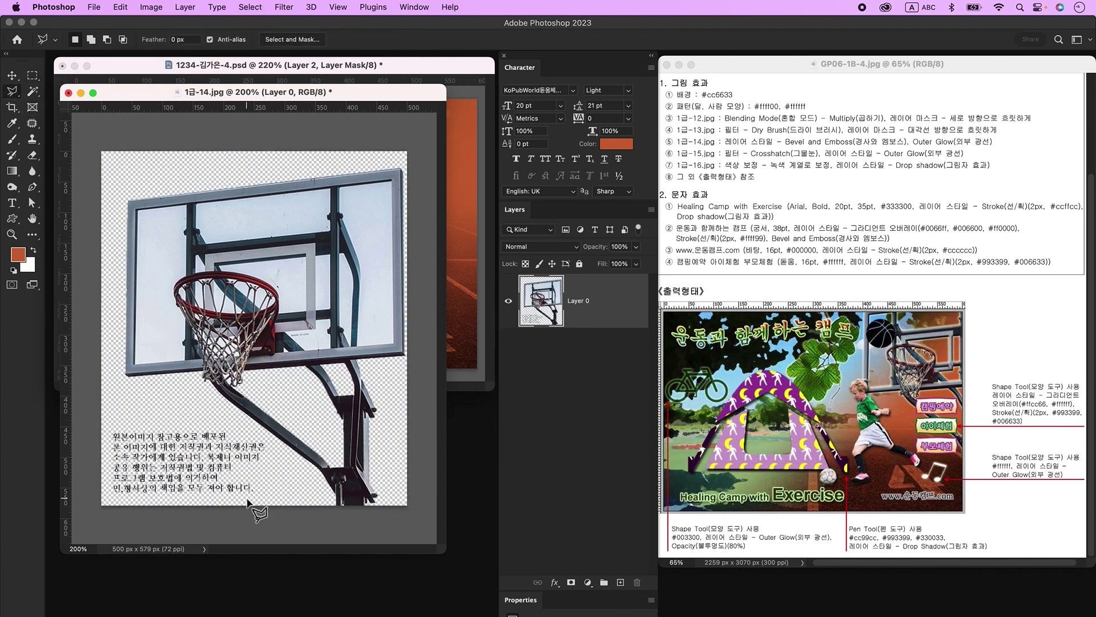
left_click(106, 413)
left_click(223, 425)
left_click(276, 445)
left_click(284, 507)
left_click(113, 519)
left_click(83, 467)
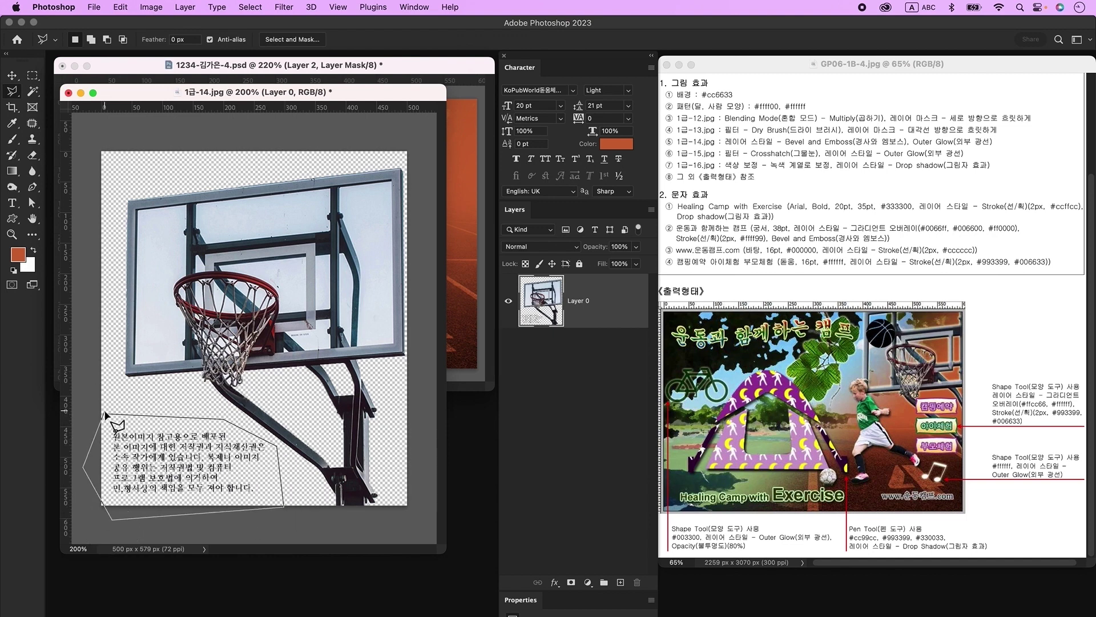
left_click(107, 414)
key("Delete")
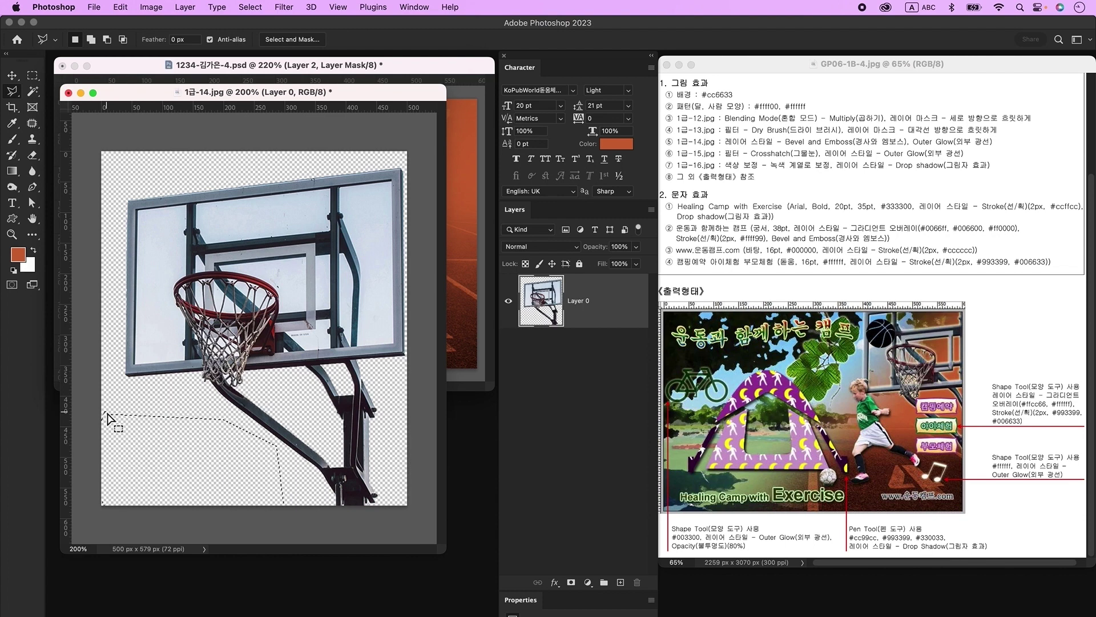
key("ctrl+d")
Select the remaining sky areas inside the backboard frame and behind the net with the Magic Wand and delete them
key("w")
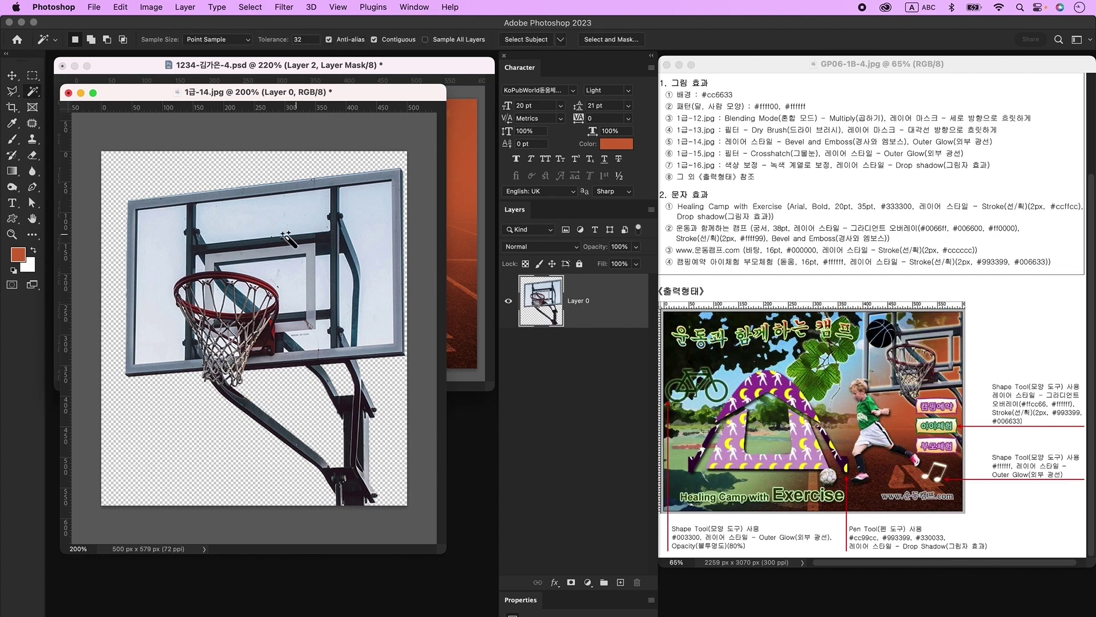
left_click(172, 260)
left_click(265, 230, "shift")
left_click(348, 274, "shift")
key("Delete")
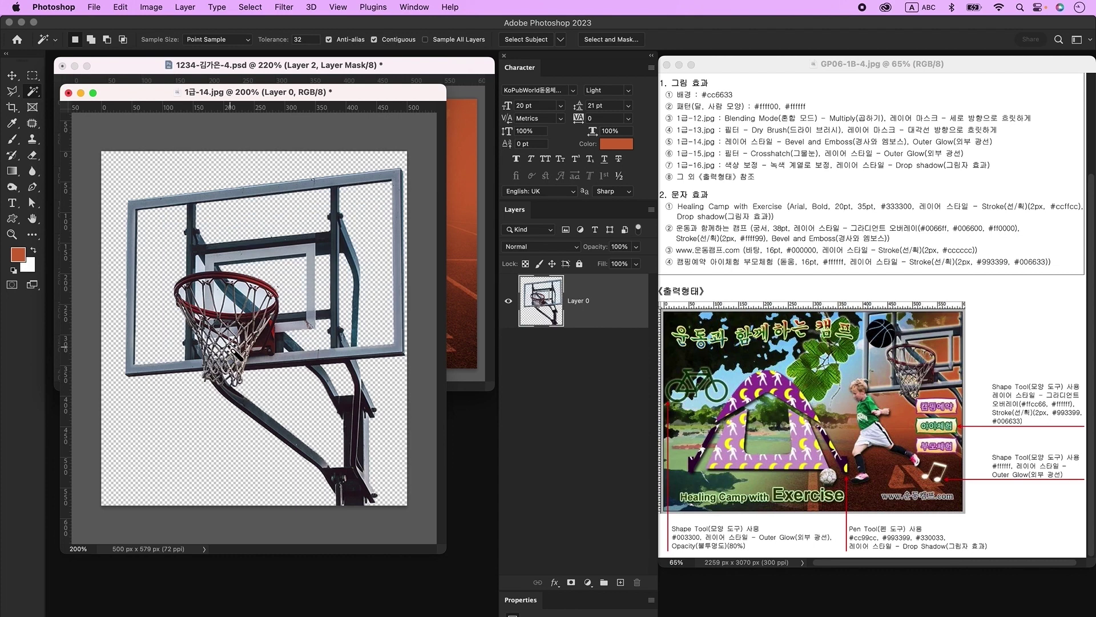
left_click(251, 297)
key("Delete")
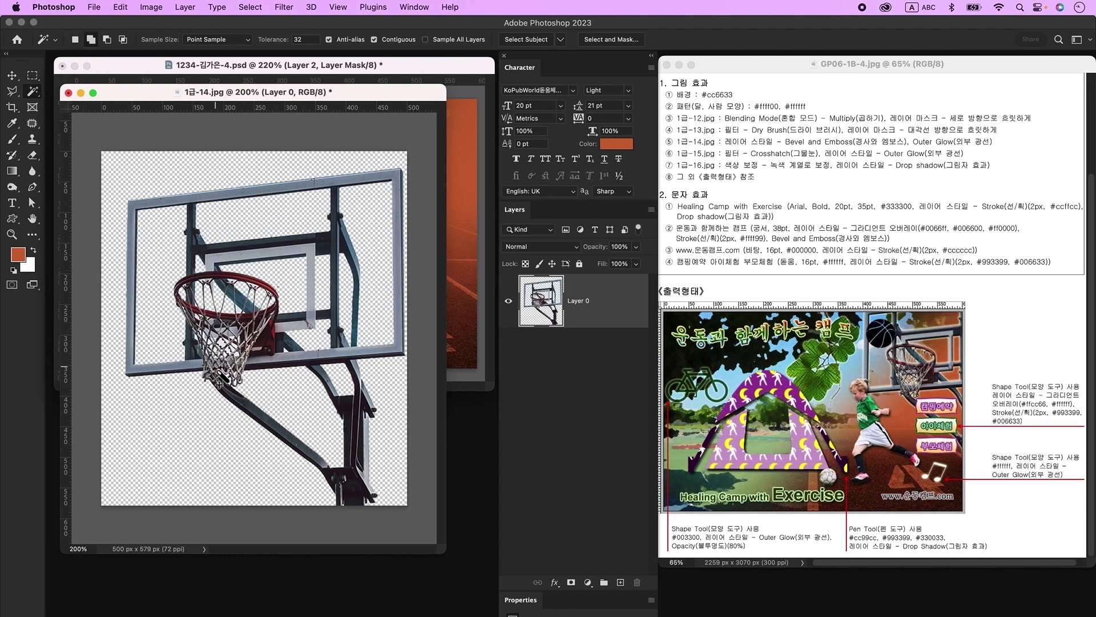
Copy the cut-out basketball hoop into the poster as a new layer above the court photo
left_click(12, 76)
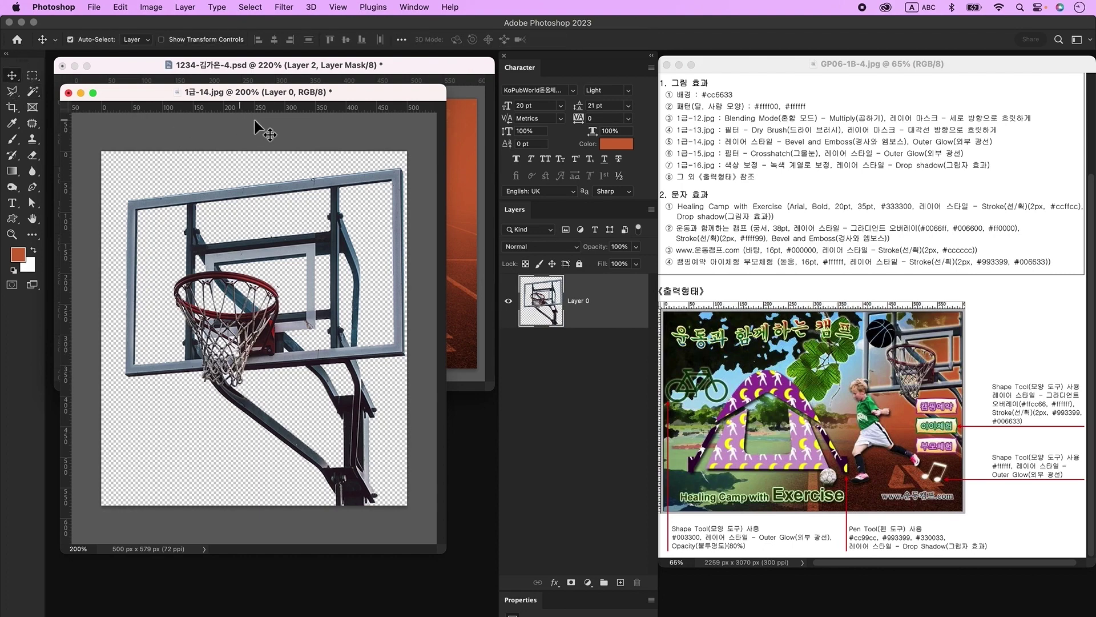
left_click_drag(258, 95, 278, 327)
left_click_drag(266, 537, 292, 306)
Scale the hoop down and position it at the poster's upper-right corner, partly running off the canvas
key("super+t")
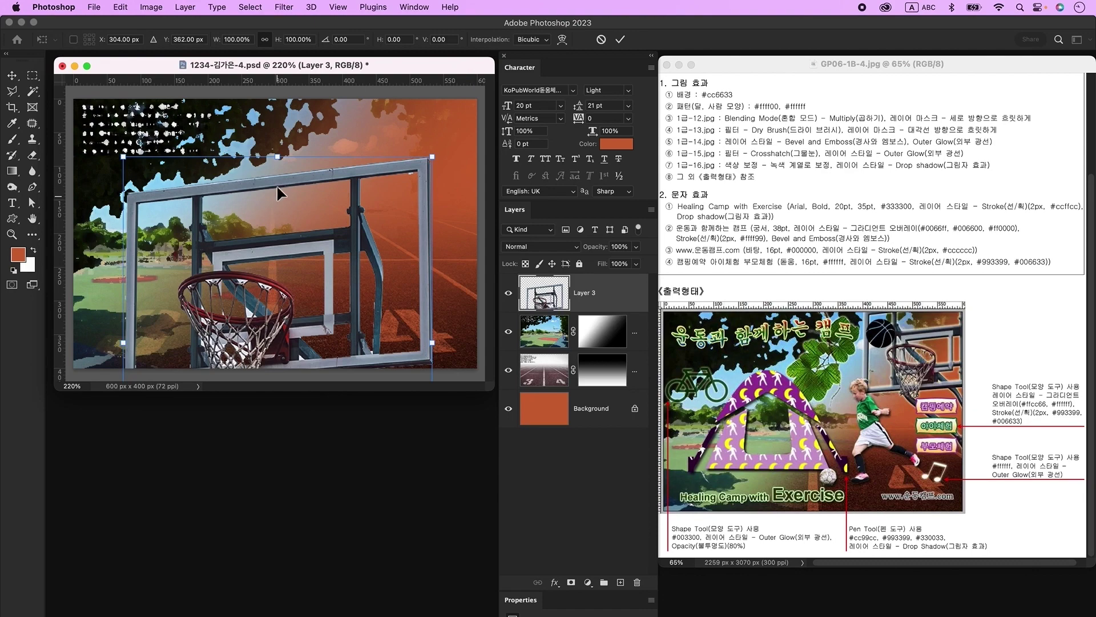
left_click_drag(280, 165, 387, 125)
left_click_drag(286, 68, 286, 73)
left_click_drag(437, 248, 485, 254)
key("Return")
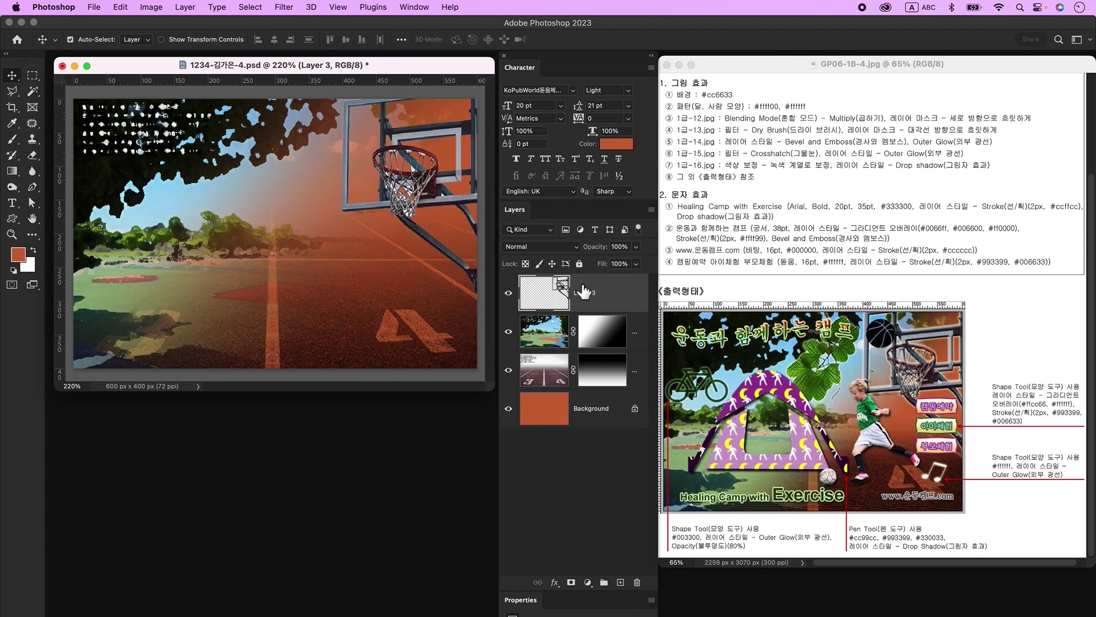
Add the Bevel & Emboss and Outer Glow layer styles to the hoop layer
double_click(626, 293)
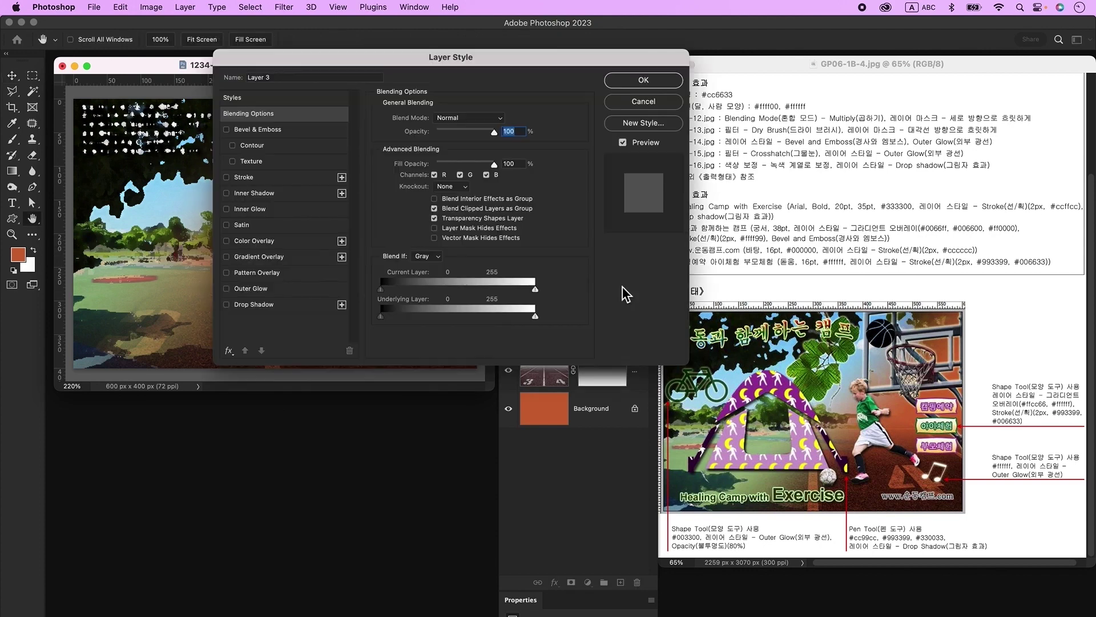
left_click(256, 135)
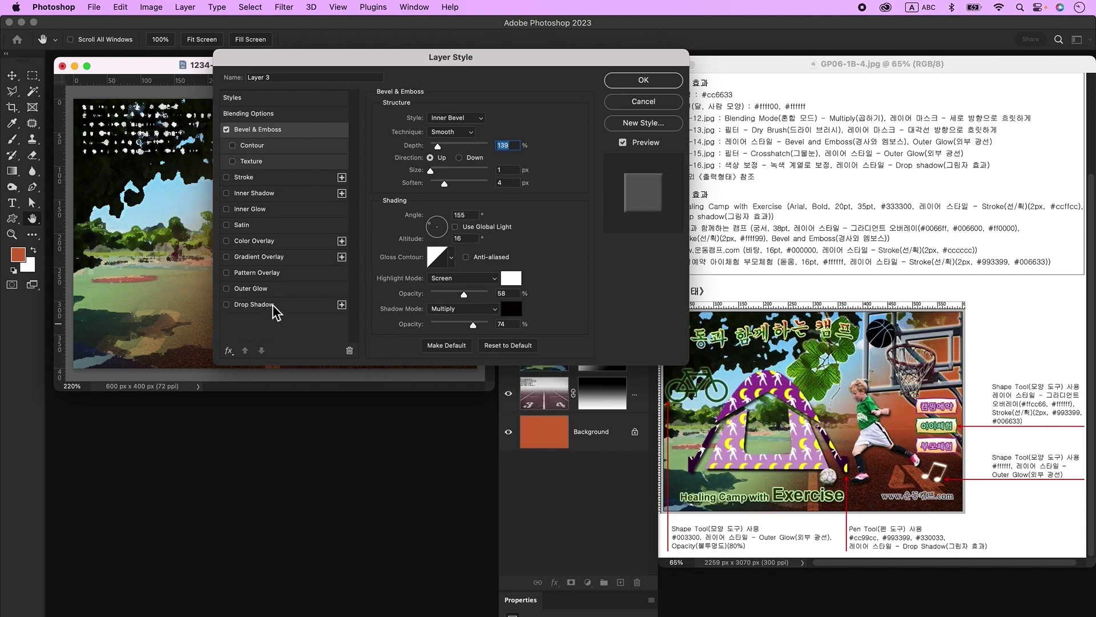
left_click(265, 288)
left_click(643, 80)
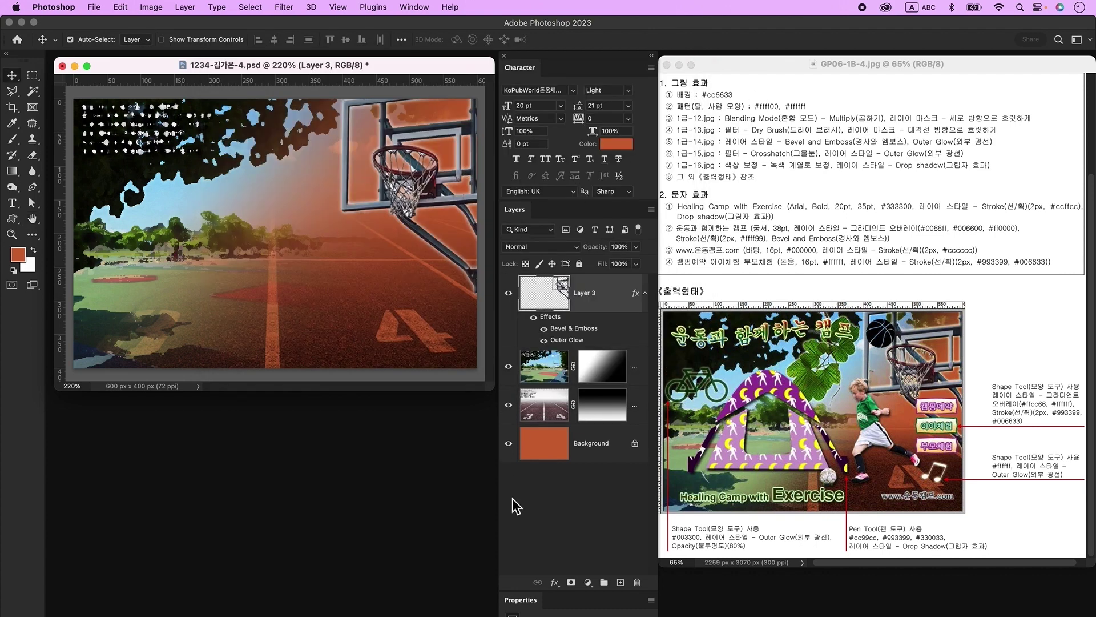
Open 1급-15.jpg and unlock its background so the leaf photo becomes an editable layer
key("super+o")
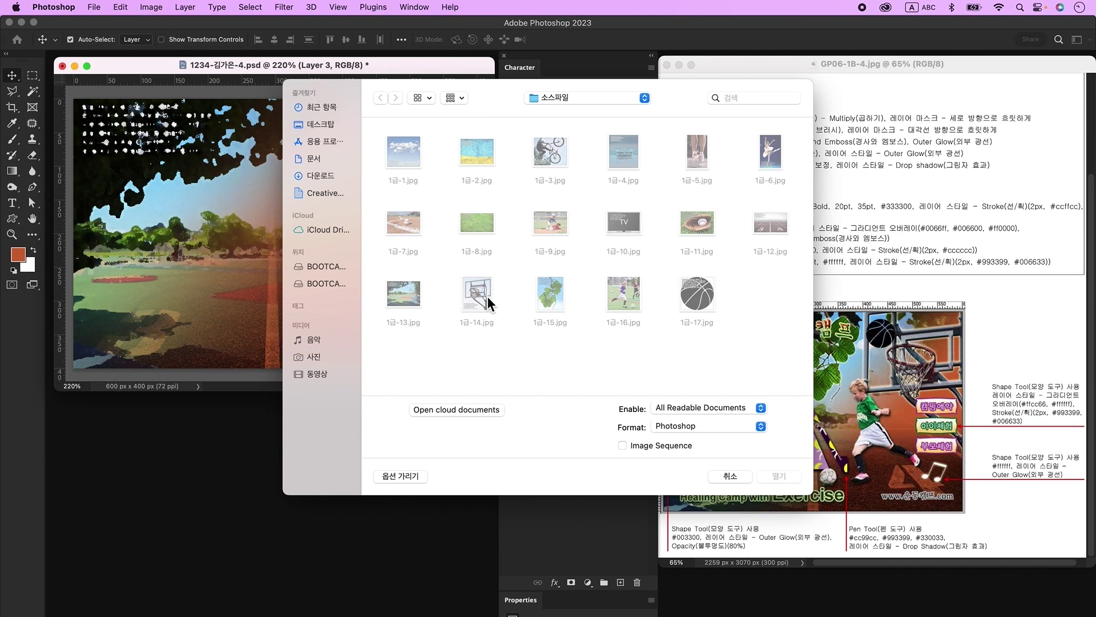
double_click(556, 287)
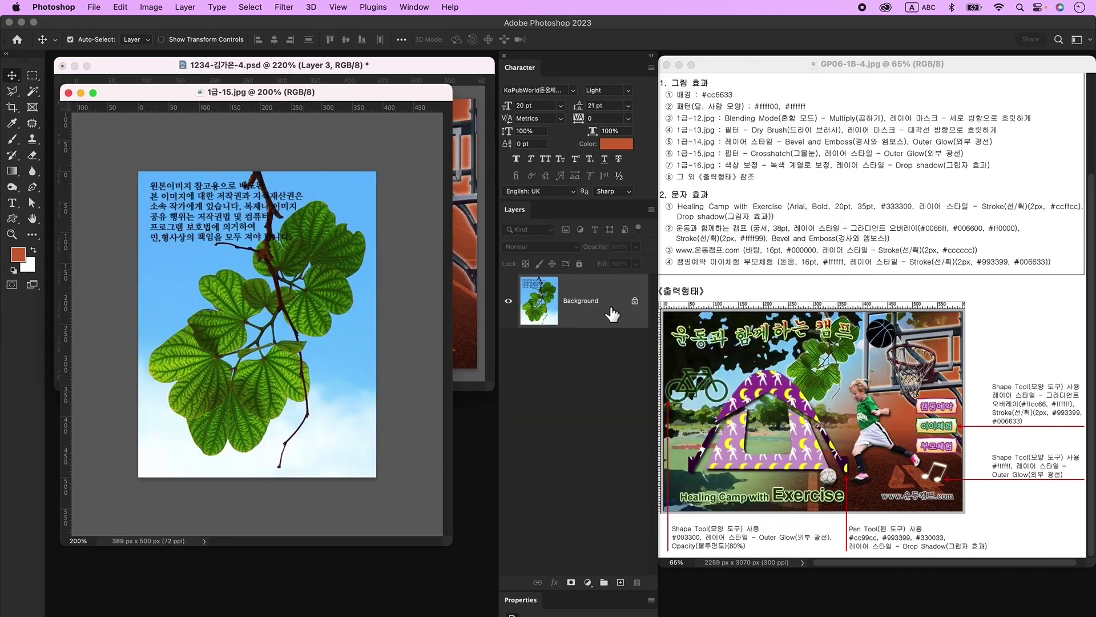
left_click(635, 301)
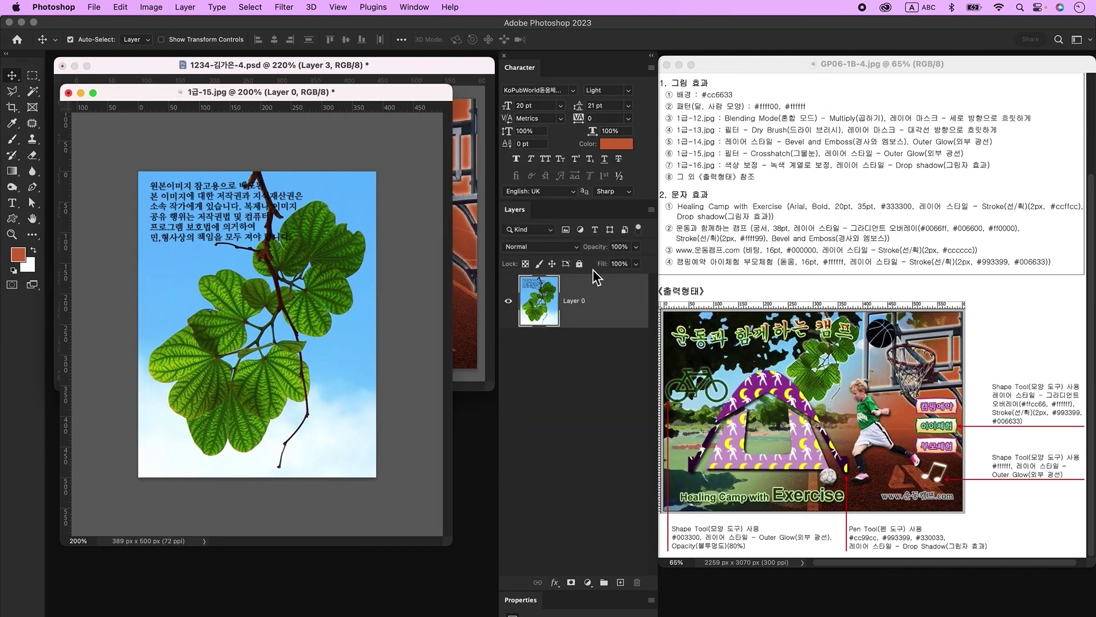
Set the Magic Wand tolerance to 70, select the sky surrounding the leafy branch and delete it
left_click(31, 92)
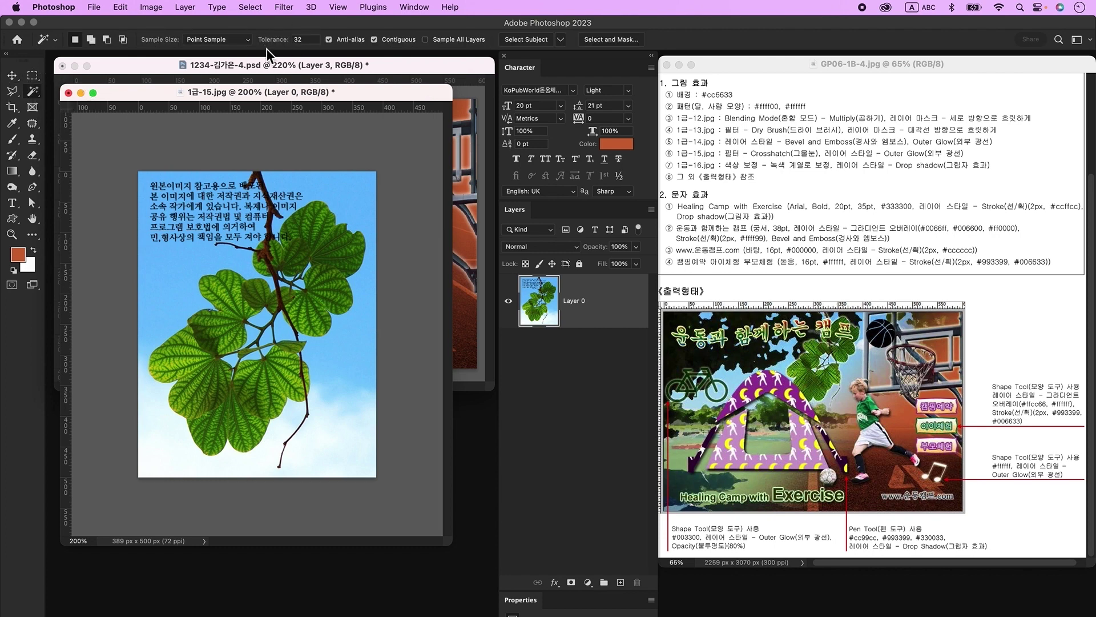
left_click(305, 40)
type("70")
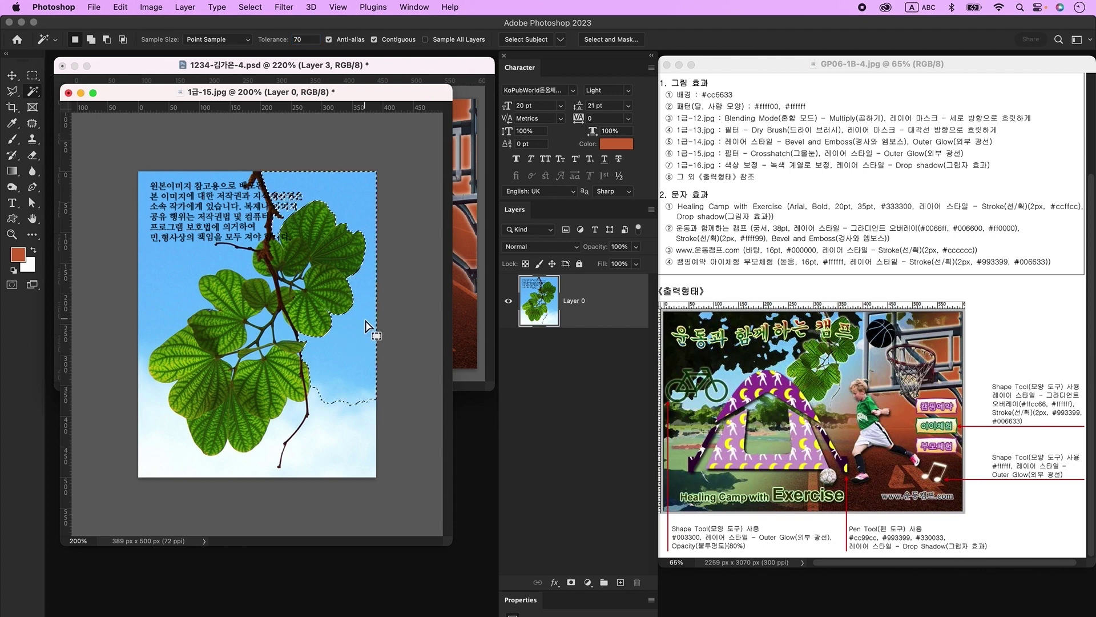
left_click(183, 267, "shift")
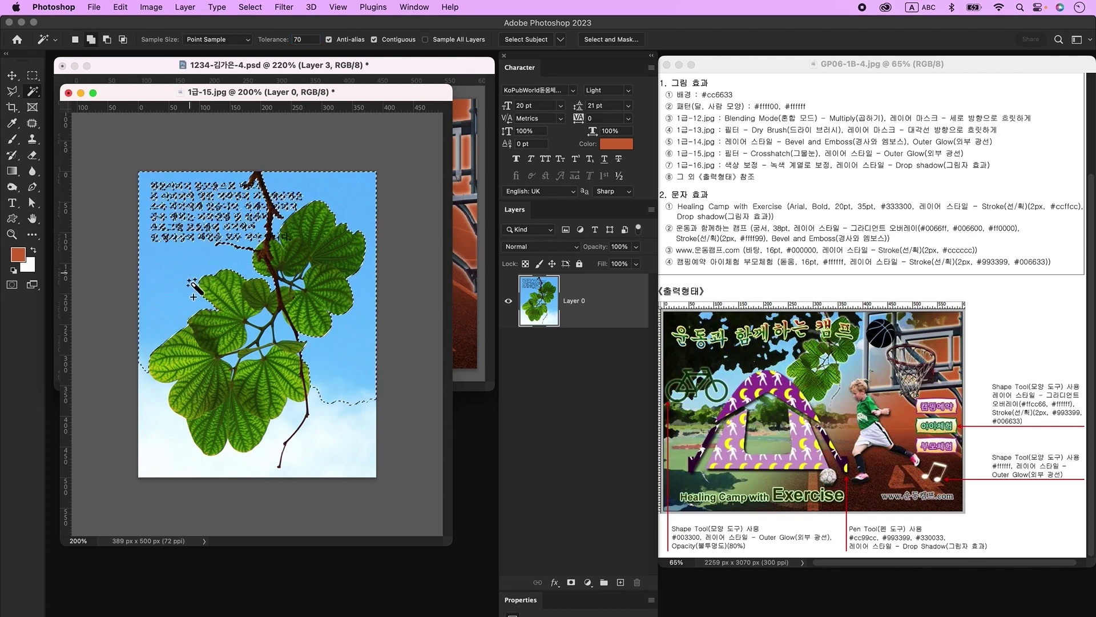
left_click(315, 450, "shift")
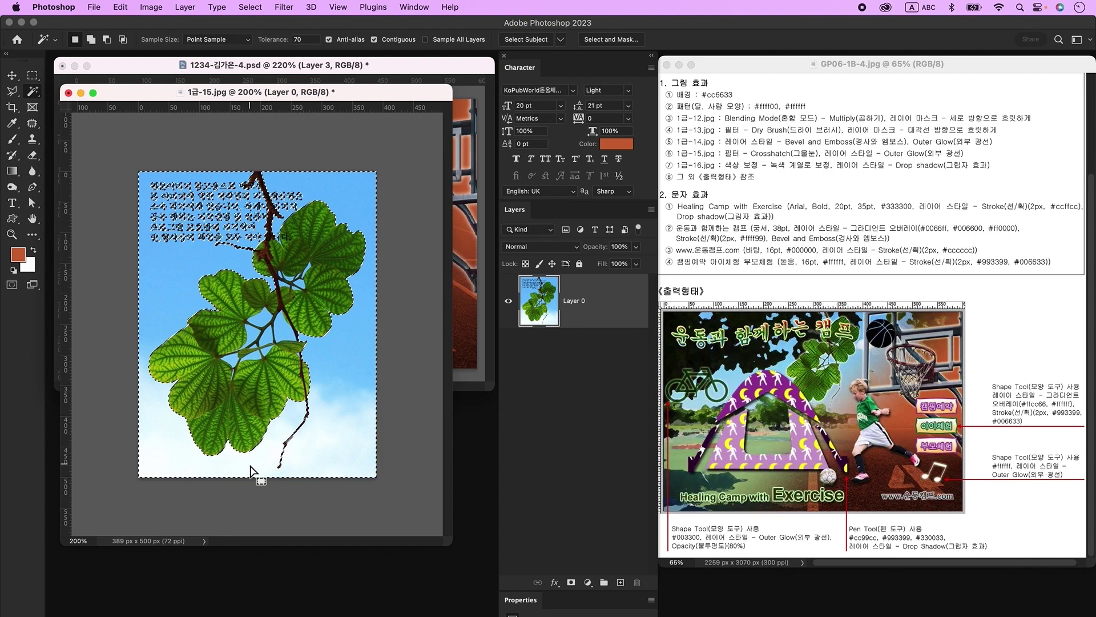
key("Delete")
key("super+d")
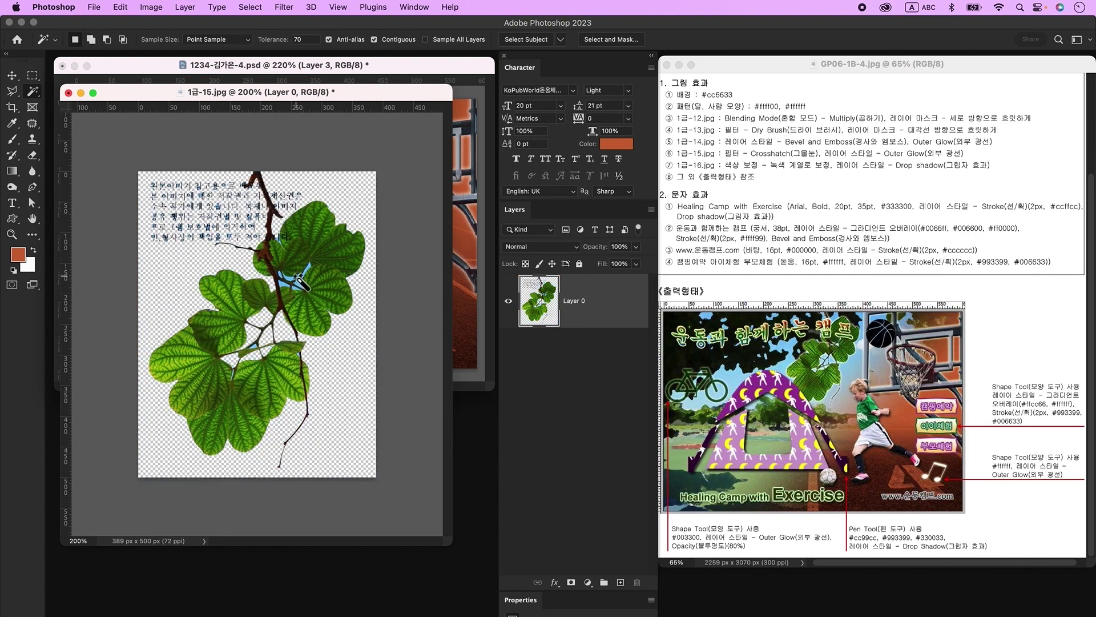
Outline the copyright text beside the upper branch with the Polygonal Lasso and delete it
key("l")
key("super+=")
left_click(143, 252)
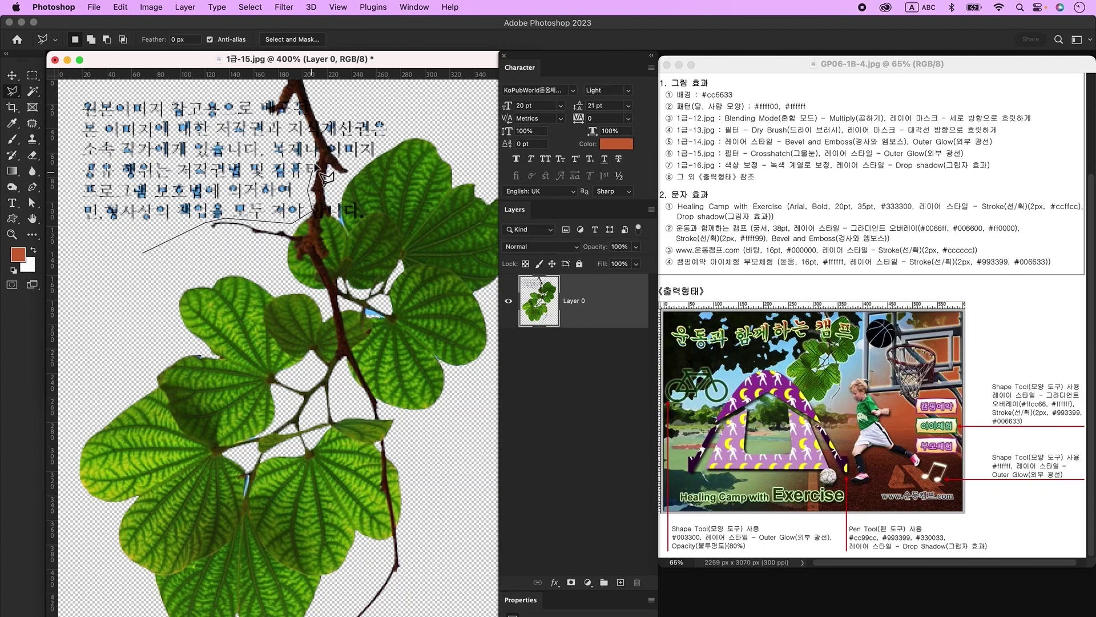
double_click(88, 231)
key("Delete")
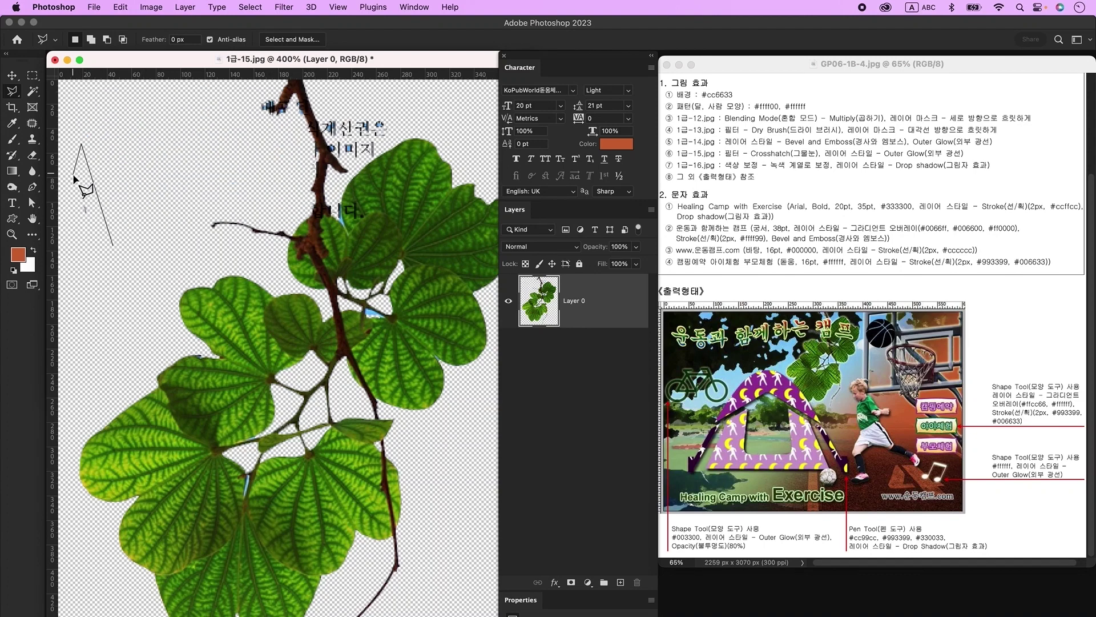
left_click(300, 147)
double_click(335, 184)
key("Delete")
Copy the cut-out leafy branch into the poster as a new layer above the hoop
key("v")
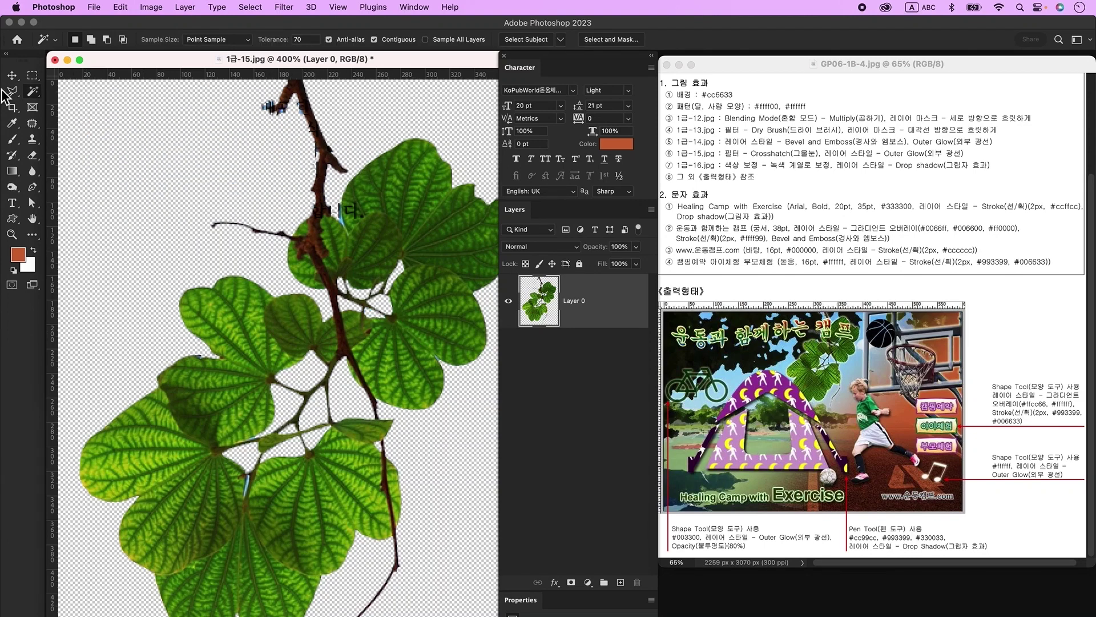
left_click_drag(336, 59, 359, 374)
left_click_drag(389, 467, 320, 220)
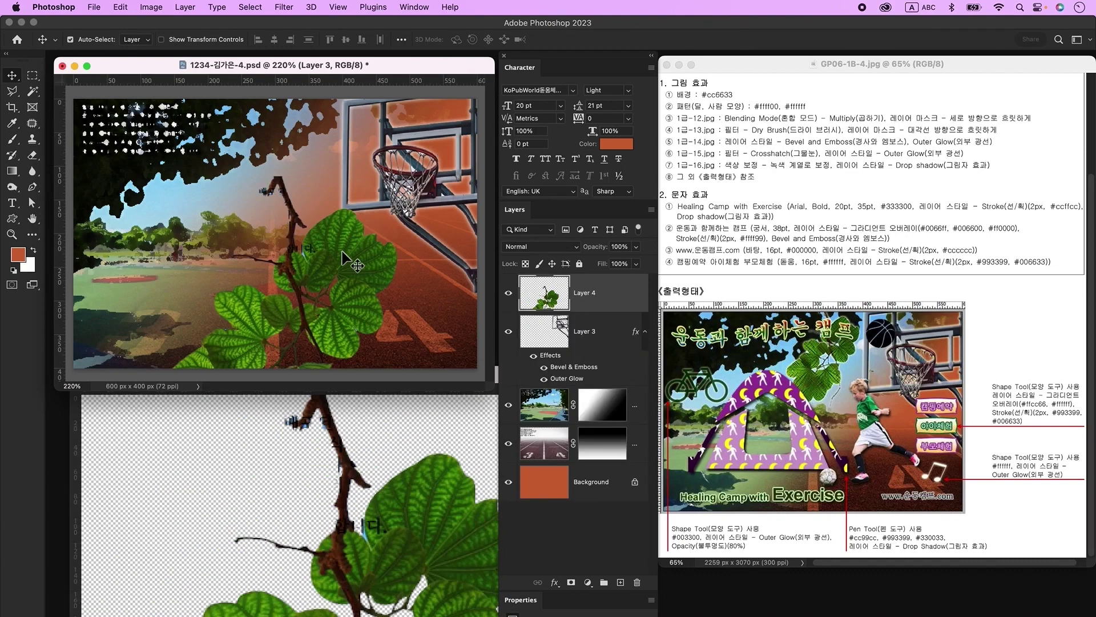
Scale the leafy branch down and hang it from the poster's upper edge, left of the backboard
key("super+t")
left_click_drag(282, 177, 282, 288)
left_click_drag(340, 339, 351, 136)
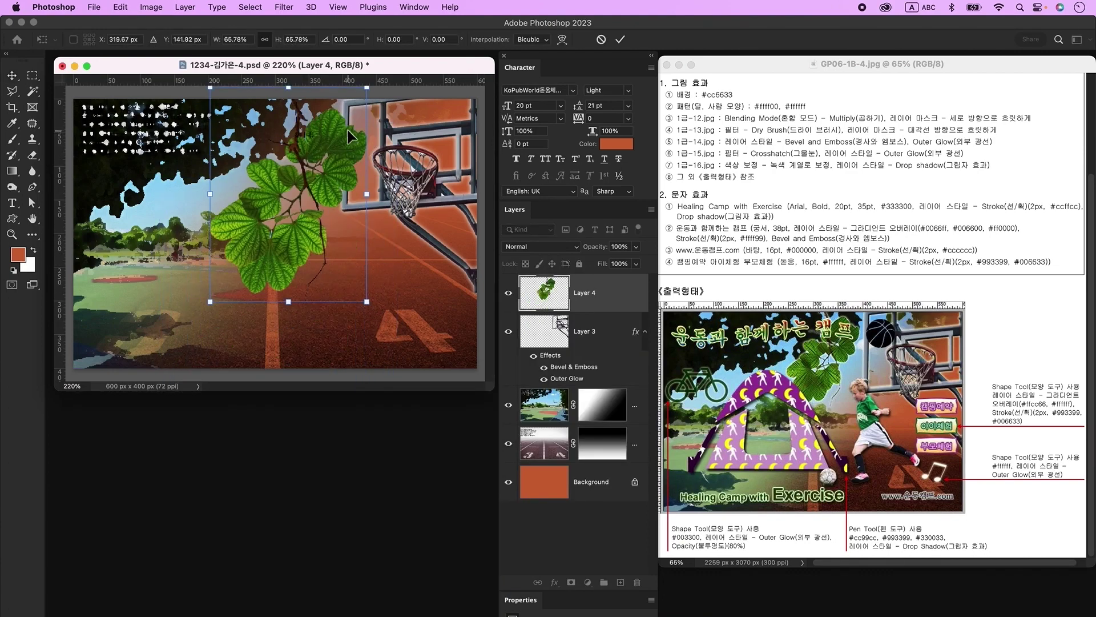
left_click_drag(282, 262, 283, 190)
key("Return")
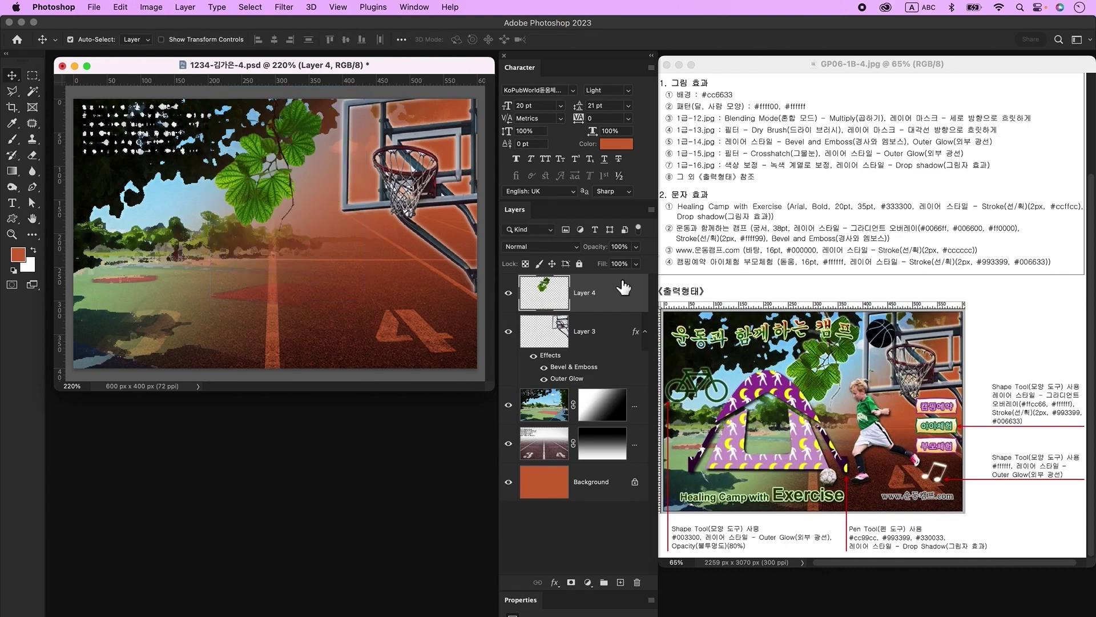
Apply the Crosshatch filter from the Filter Gallery to the leafy branch layer
left_click(284, 7)
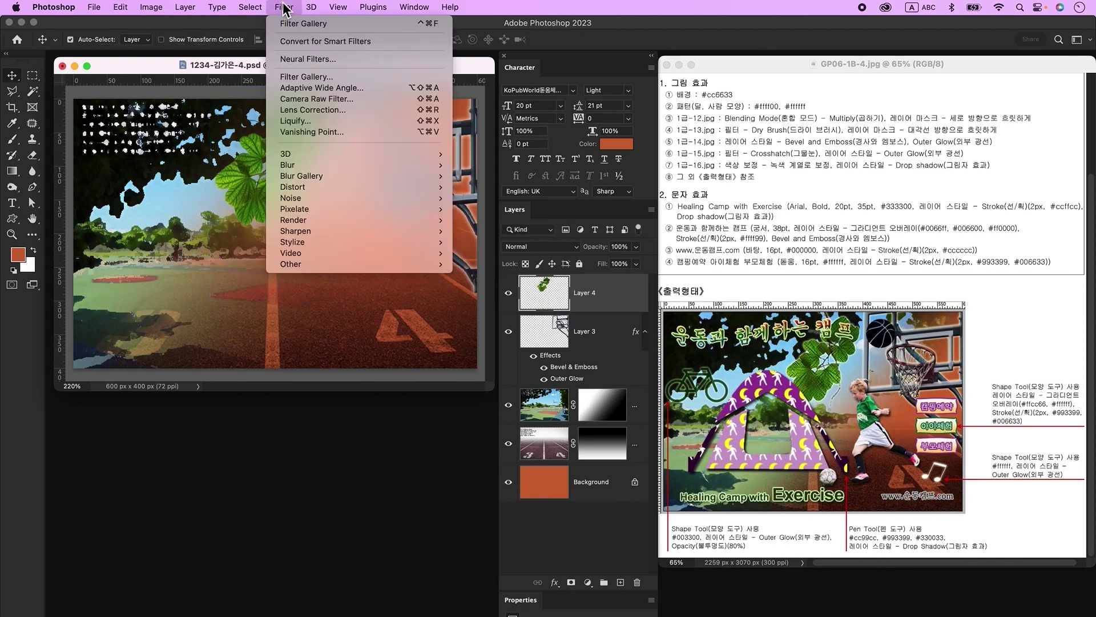
left_click(357, 76)
left_click(1007, 104)
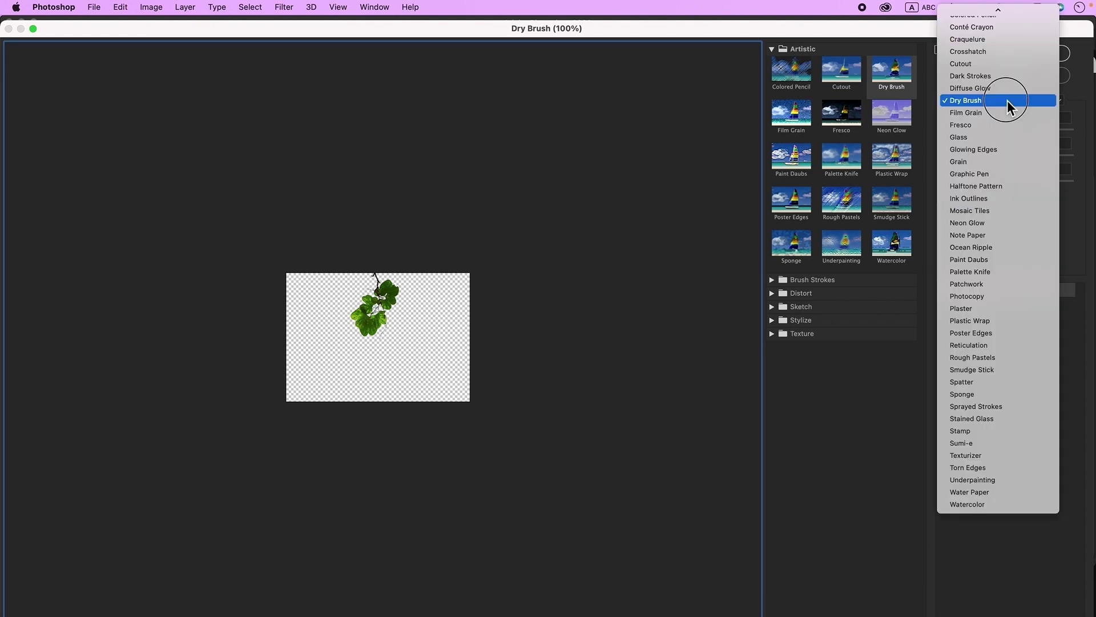
left_click(1005, 54)
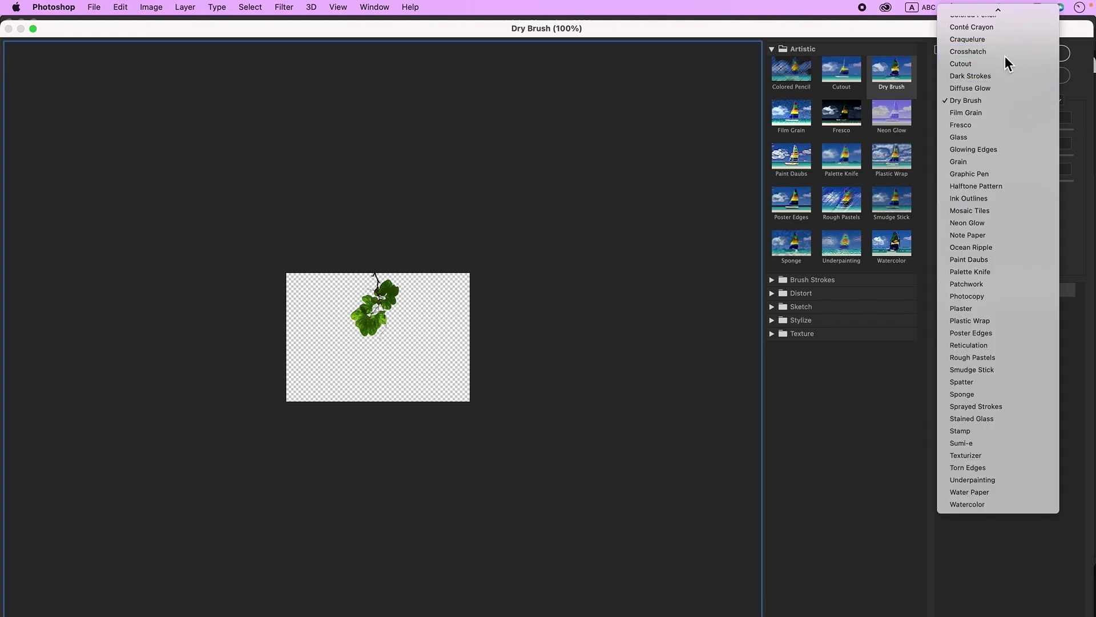
left_click(1031, 57)
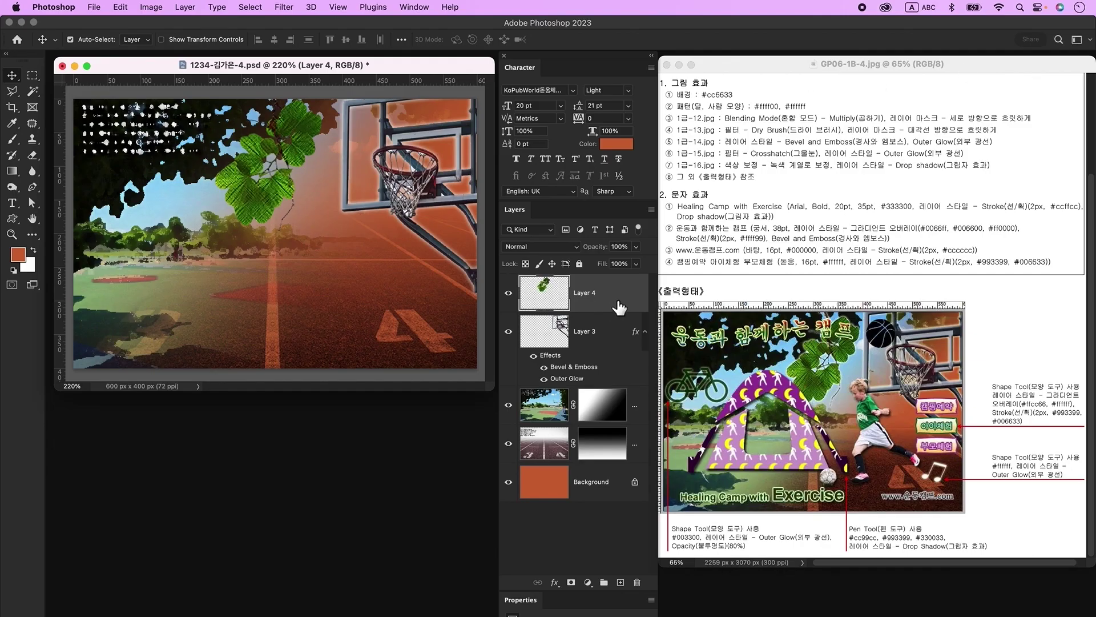
Add an Outer Glow layer style to the leafy branch layer
double_click(618, 307)
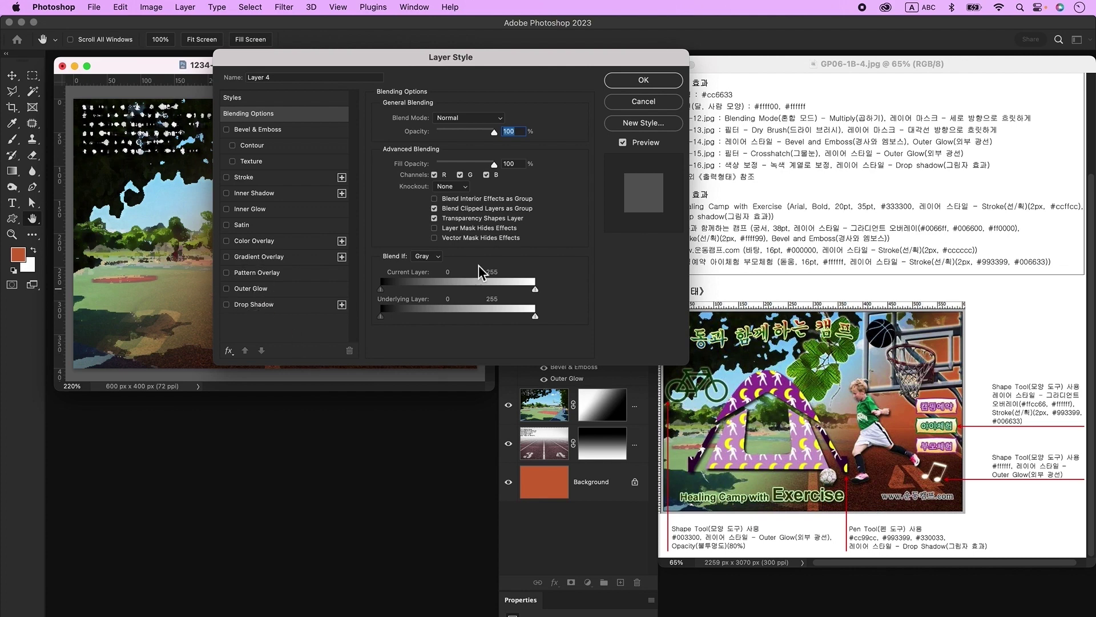
left_click(250, 289)
left_click(643, 80)
Open 1급-16.jpg and select the kicking boy in the purple shirt and the soccer ball with the Quick Selection tool
key("super+o")
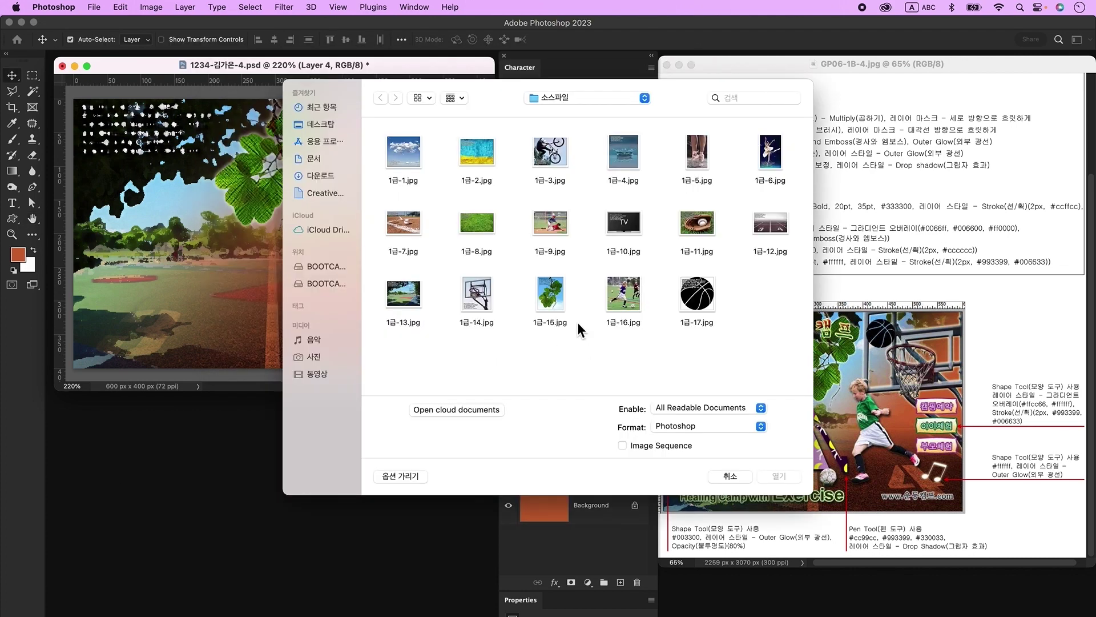
double_click(614, 286)
left_click(32, 91)
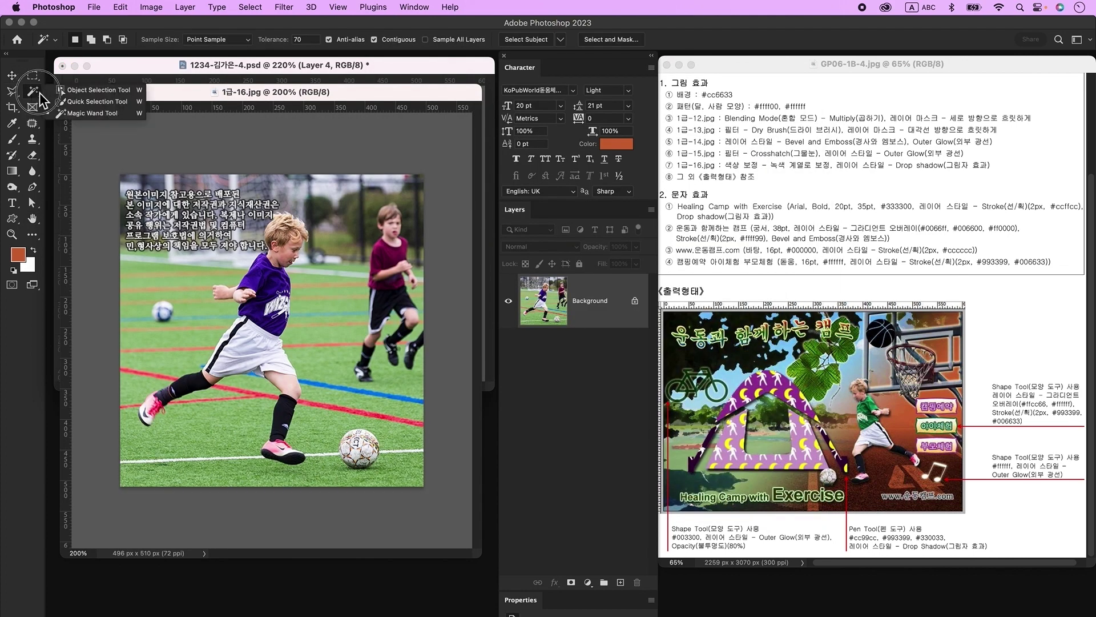
left_click(77, 102)
mouse_move(284, 222)
left_mouse_down()
mouse_move(263, 296)
mouse_move(280, 240)
mouse_move(296, 225)
mouse_move(274, 353)
mouse_move(239, 294)
mouse_move(285, 445)
mouse_move(148, 411)
left_mouse_up()
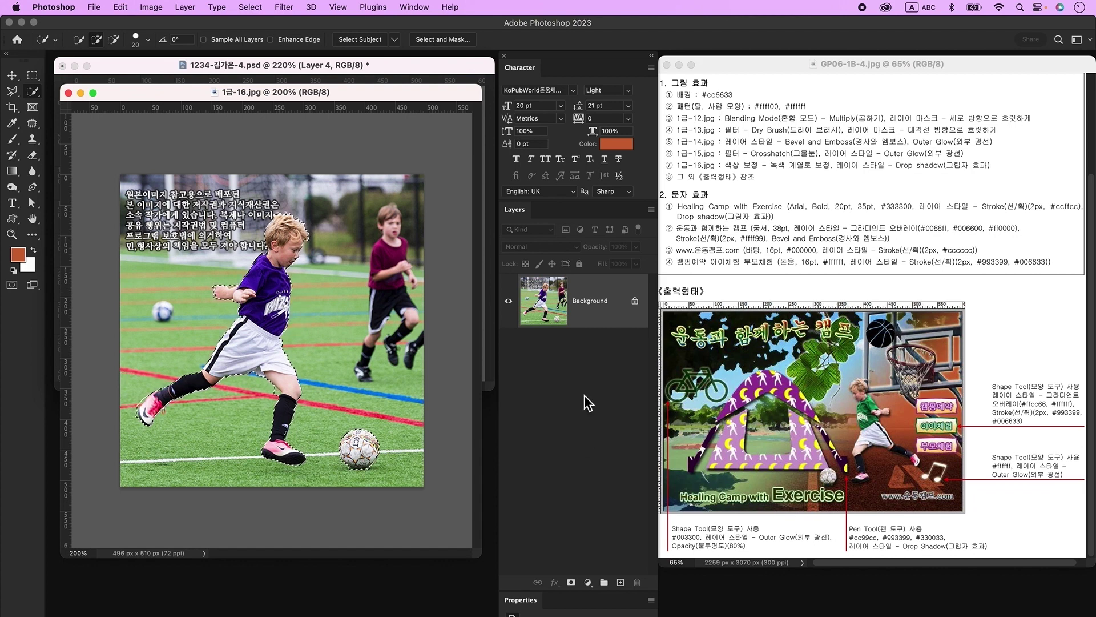
Copy the selected boy and ball to a new layer, hide the background, and delete the leftover grass by his front leg
key("super+j")
left_click(508, 354)
key("l")
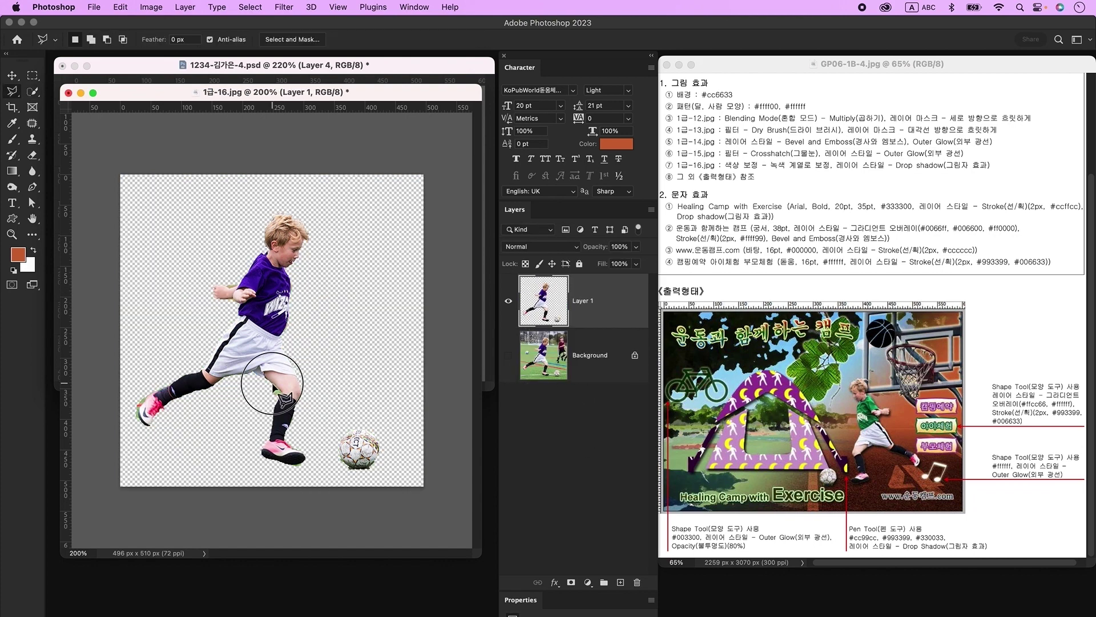
mouse_move(267, 418)
left_mouse_down()
mouse_move(226, 382)
mouse_move(275, 380)
left_mouse_up()
key("Delete")
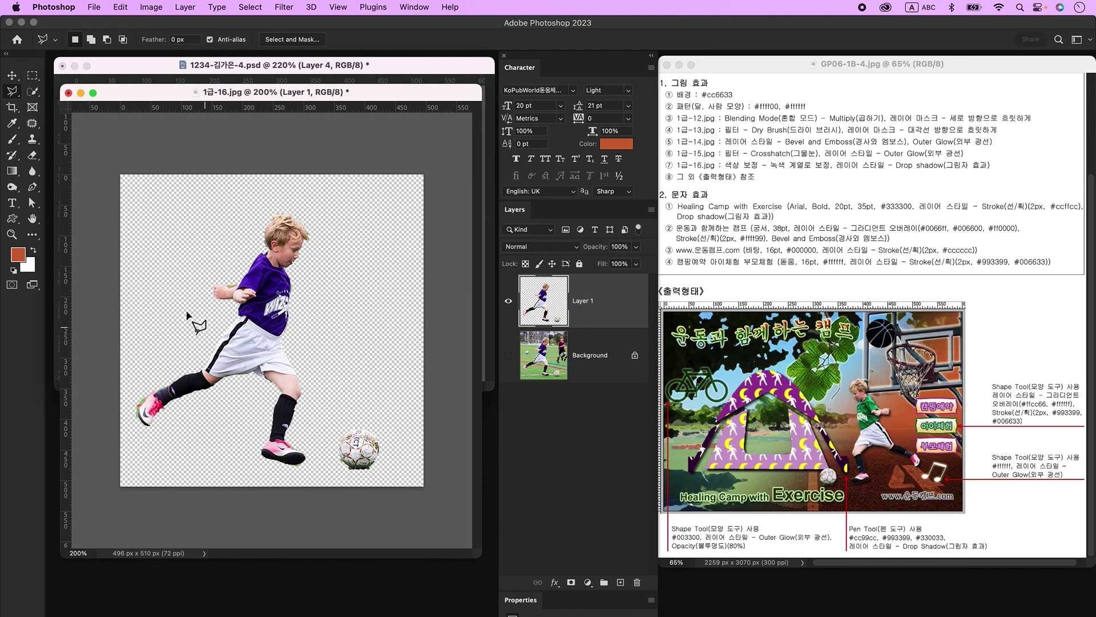
Copy the cut-out boy and soccer ball into the poster as a new layer above the leafy branch
key("v")
left_click_drag(299, 104, 331, 325)
left_click_drag(355, 482, 327, 237)
Scale the boy and ball down to about 61%, flip them horizontally, and place them below the hoop
key("super+t")
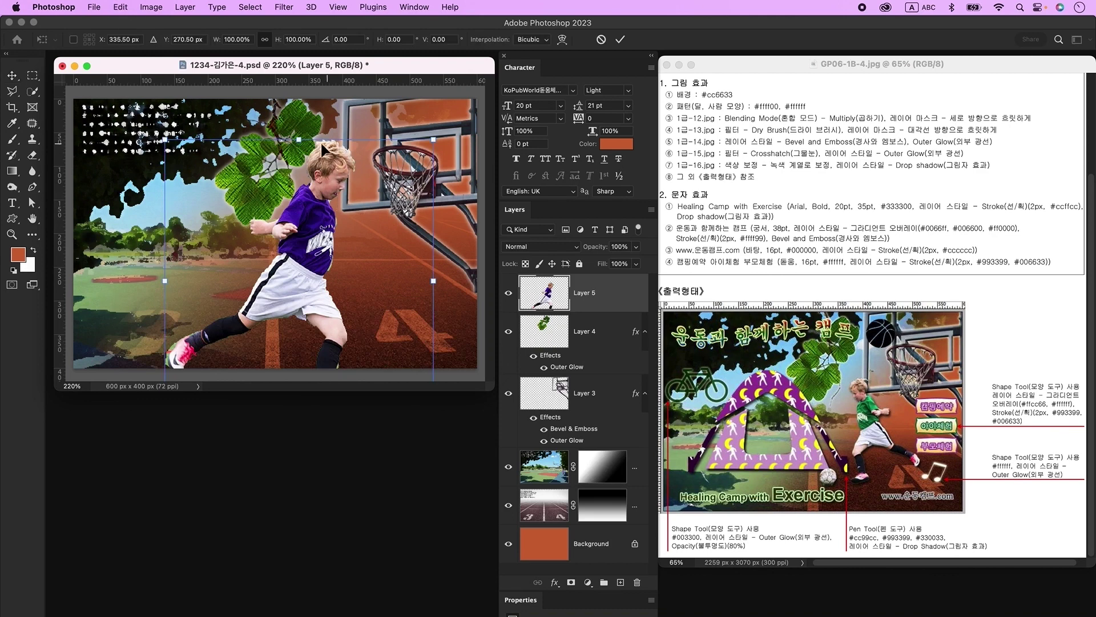
left_click_drag(299, 140, 302, 250)
left_click_drag(326, 291, 340, 194)
right_click(318, 200)
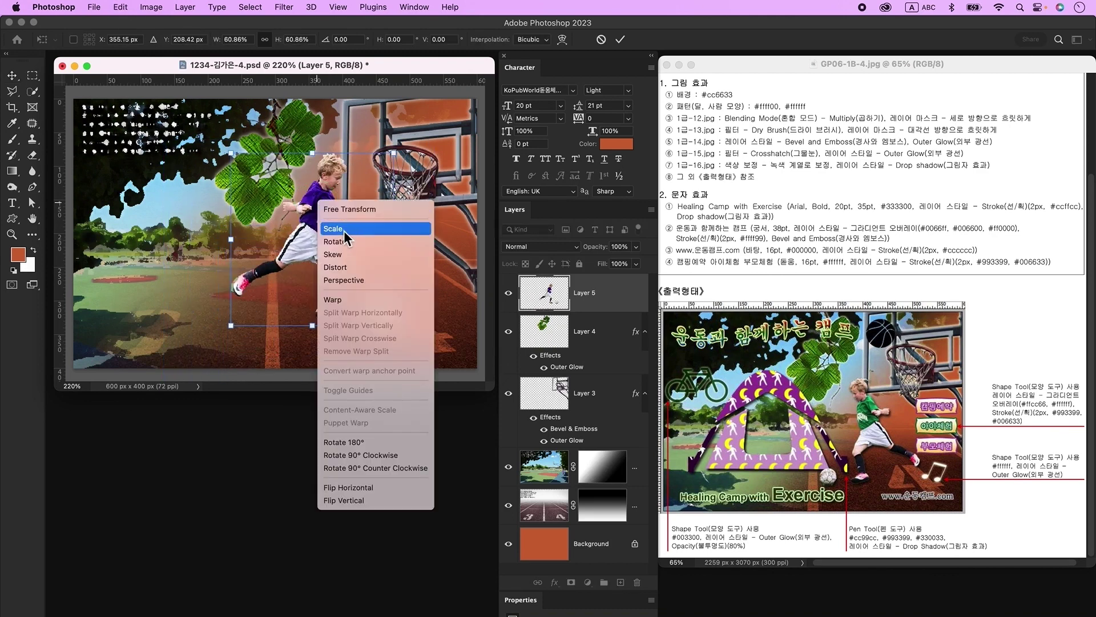
left_click(392, 485)
left_click_drag(291, 161, 344, 171)
Select the boy's purple shirt with the Quick Selection tool and recolour it green using Hue/Saturation with Colorize
left_click(33, 92)
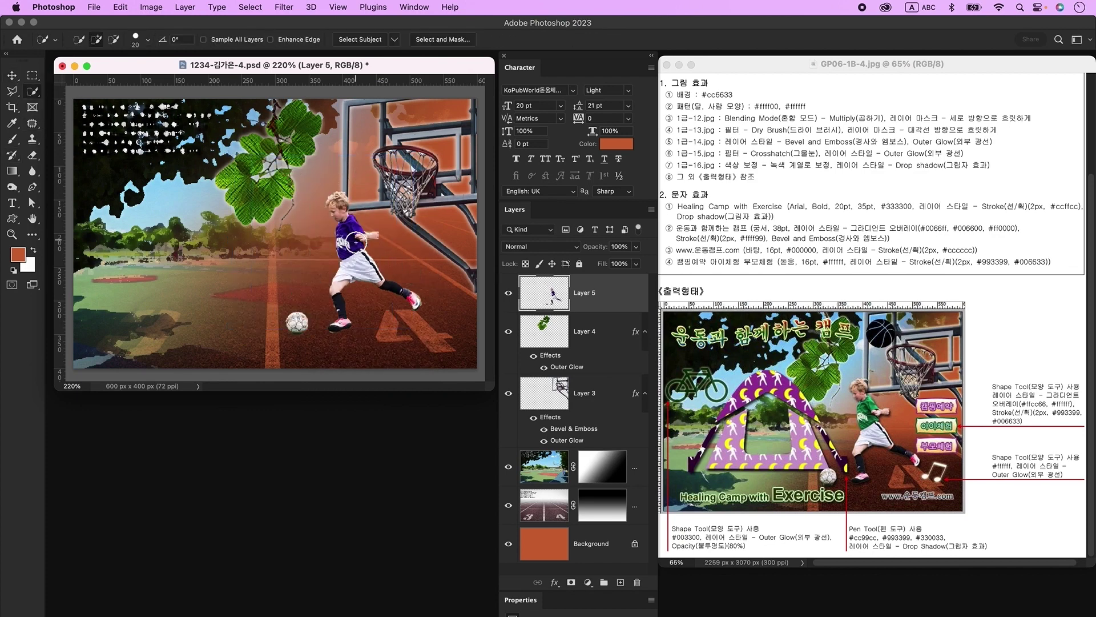
mouse_move(344, 234)
left_mouse_down()
mouse_move(322, 225)
mouse_move(357, 223)
mouse_move(337, 252)
left_mouse_up()
key("super+u")
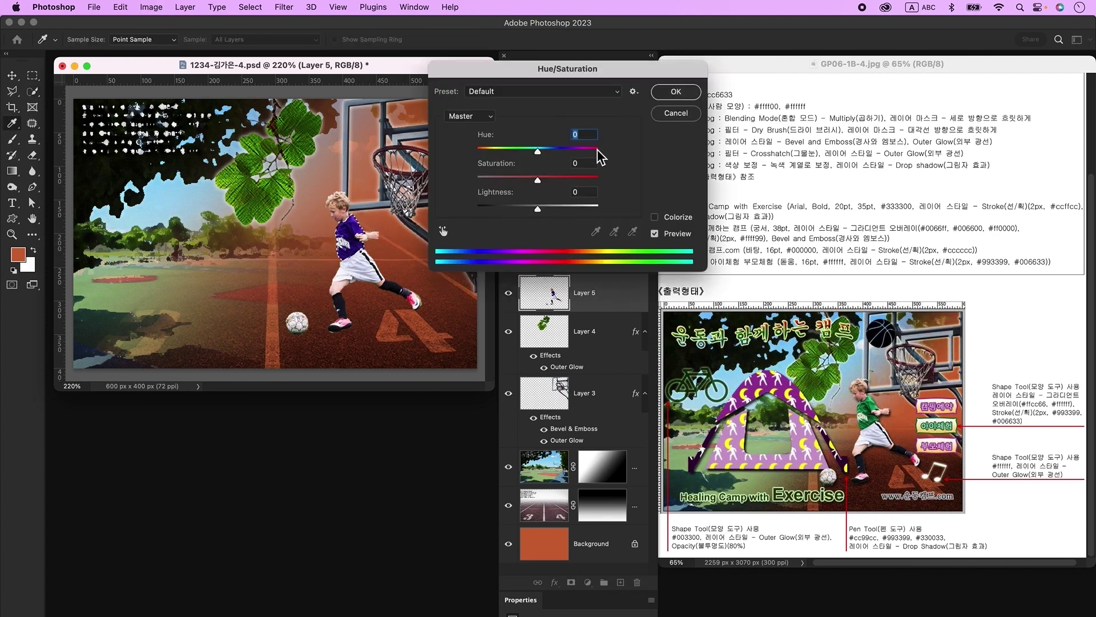
left_click(655, 217)
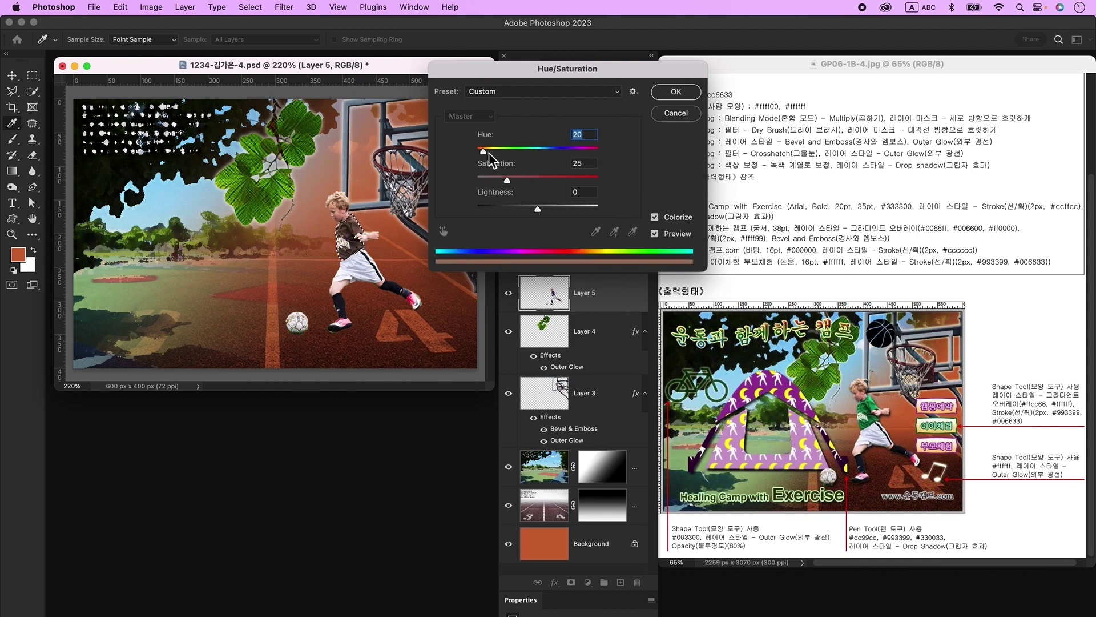
type("90")
key("Tab")
type("50")
left_click_drag(507, 152, 533, 181)
left_click(527, 151)
key("Return")
Add a Drop Shadow layer style to the layer with the boy and soccer ball
key("w")
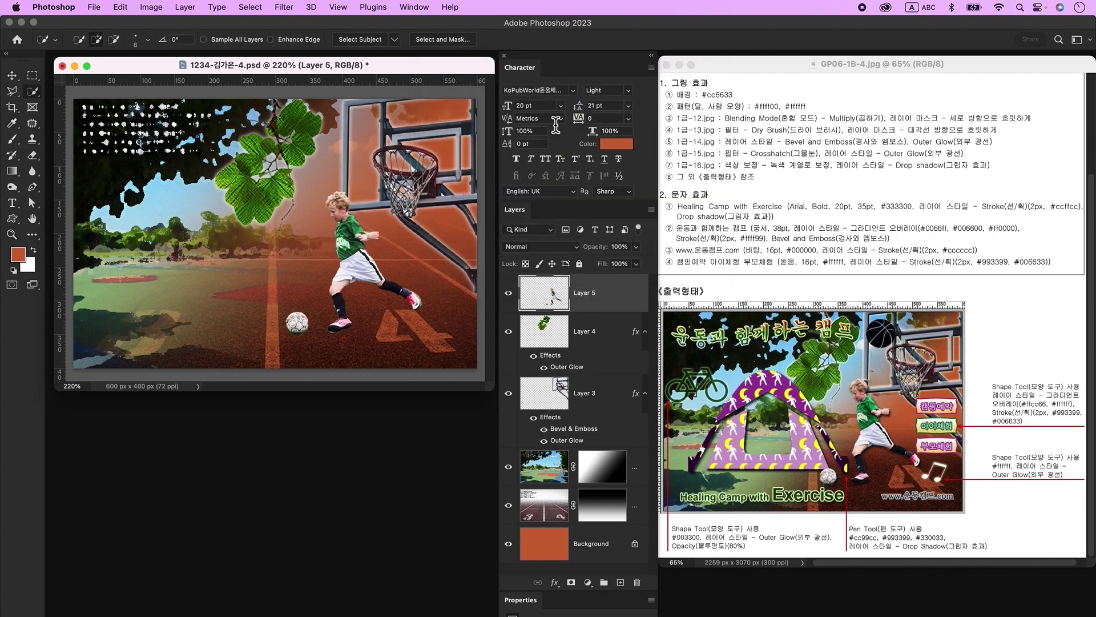
double_click(632, 303)
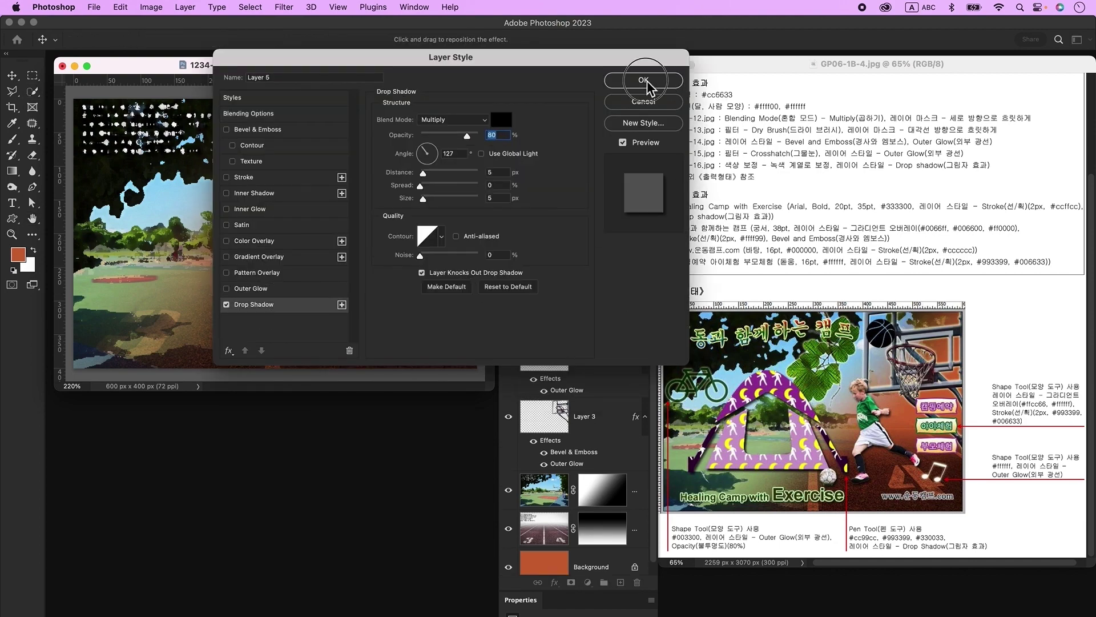
left_click(643, 80)
Open 1급-17.jpg and unlock its background layer
key("super+o")
left_click(706, 326)
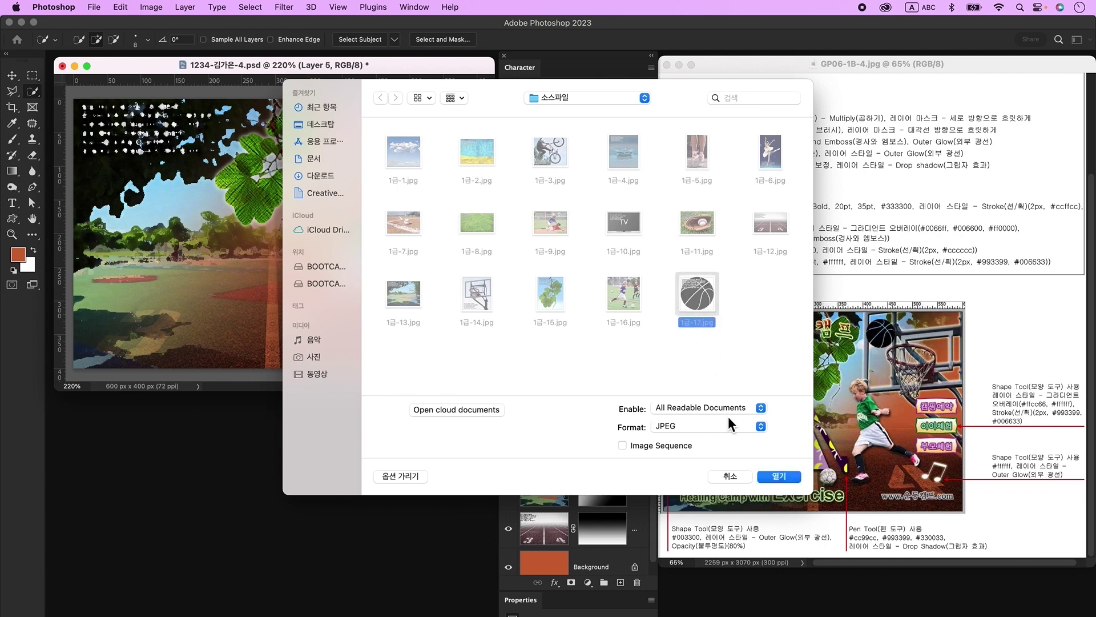
key("v")
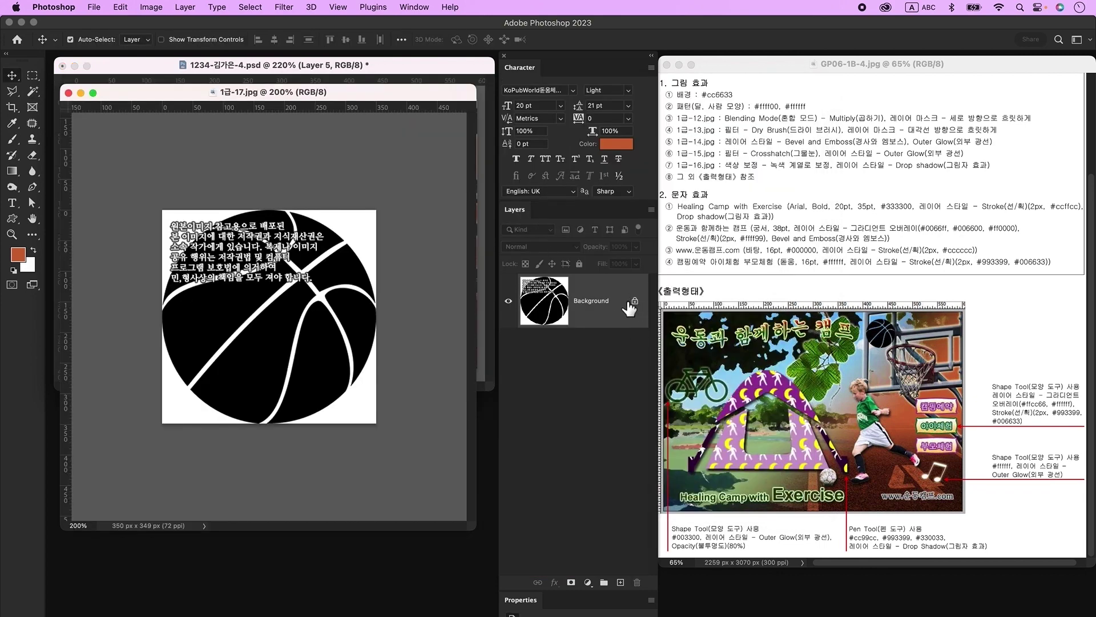
left_click(636, 303)
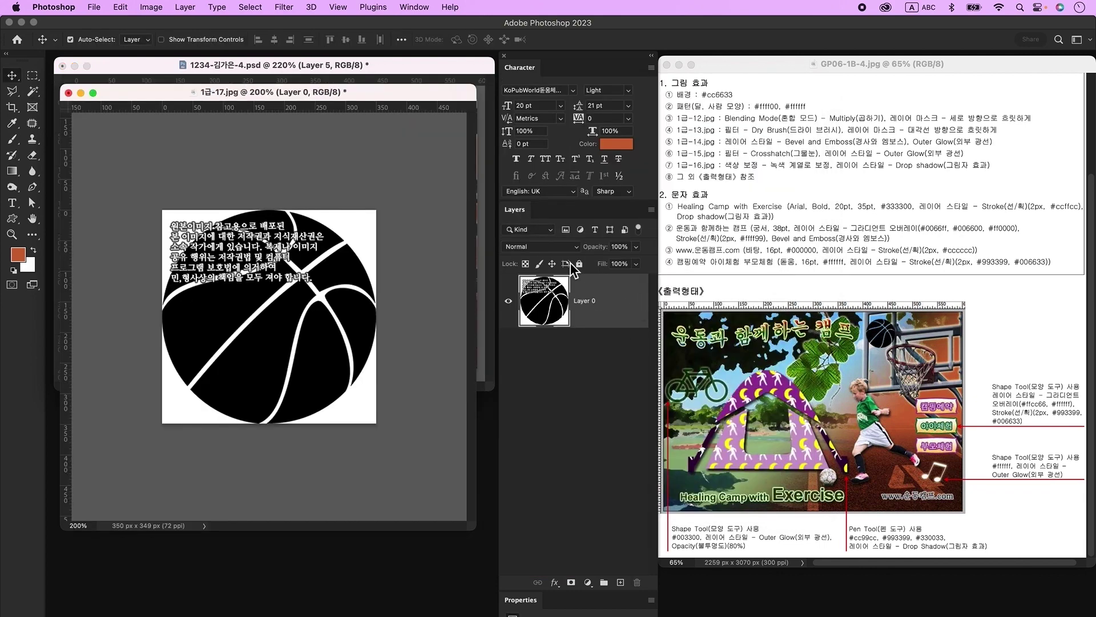
Select the white areas around and between the basketball's panels with the Magic Wand and delete them
left_click(33, 94)
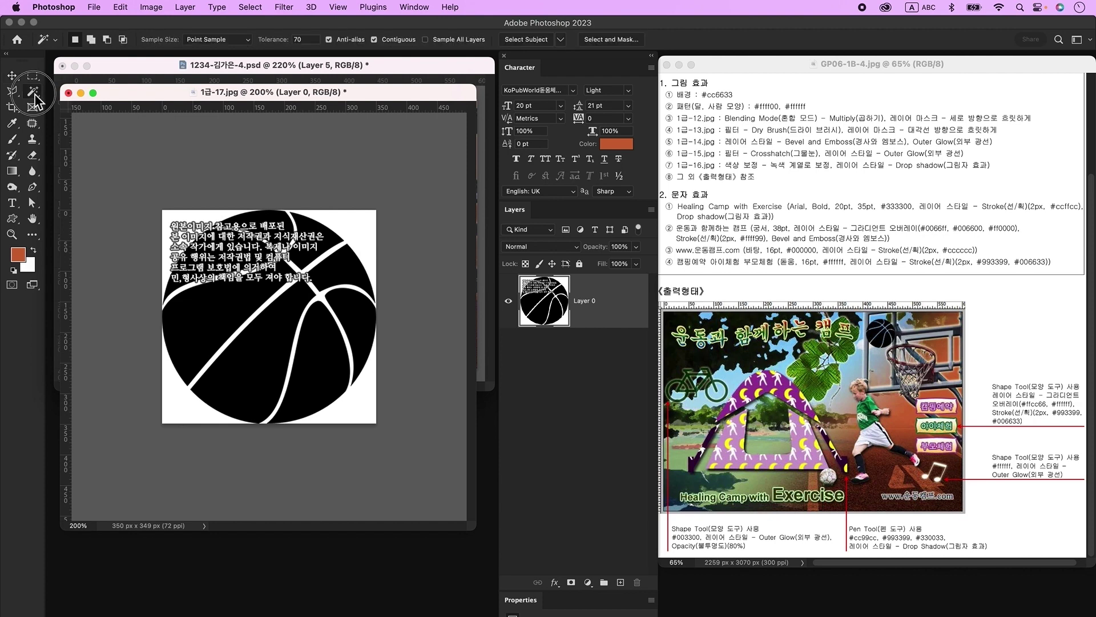
left_click(369, 231)
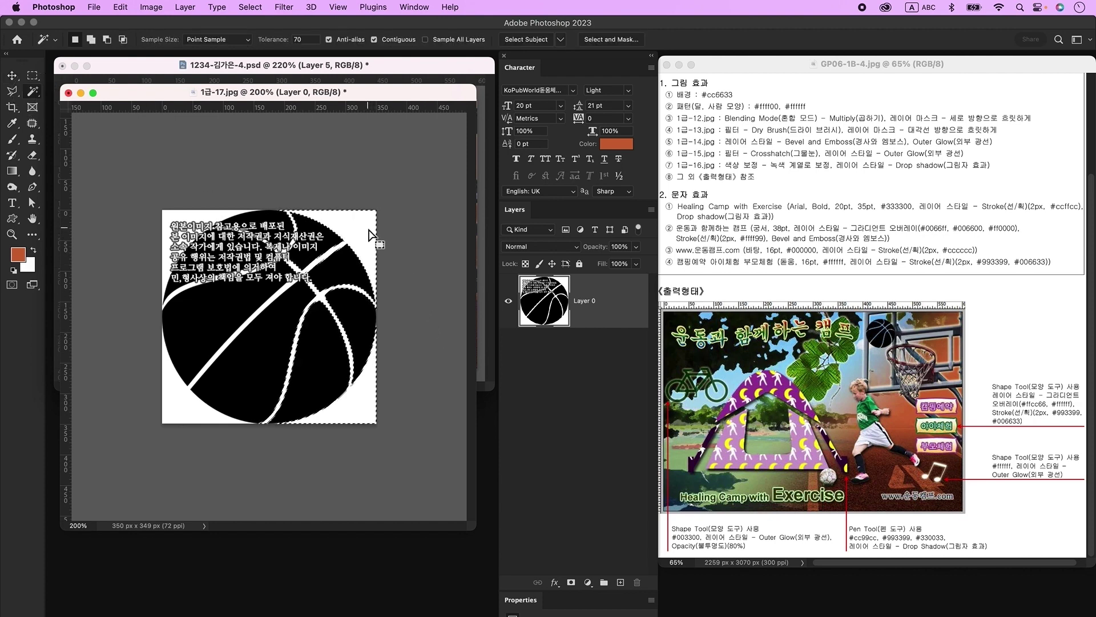
key("Delete")
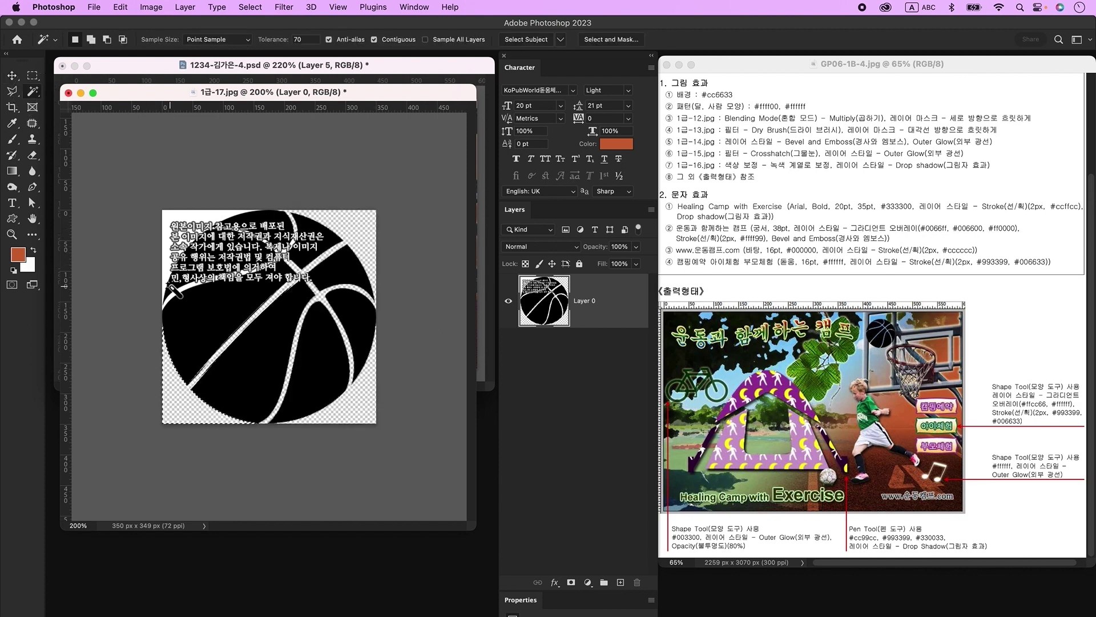
Outline the basketball with an elliptical selection, invert it, and delete the copyright text outside the ball
left_click(33, 75)
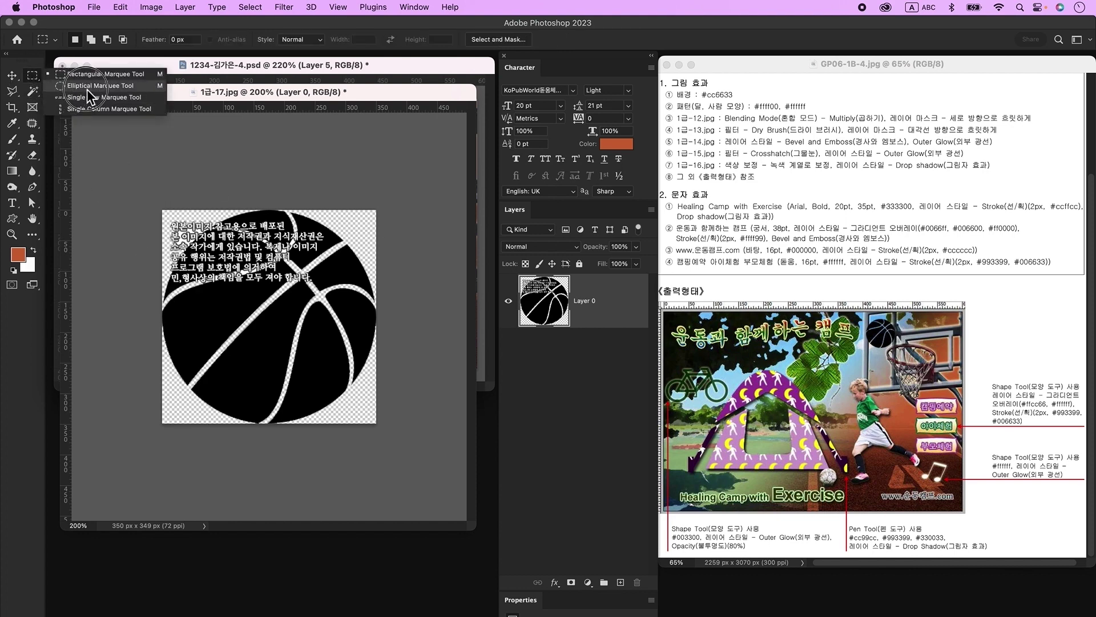
left_click(89, 86)
left_click_drag(159, 227, 383, 437)
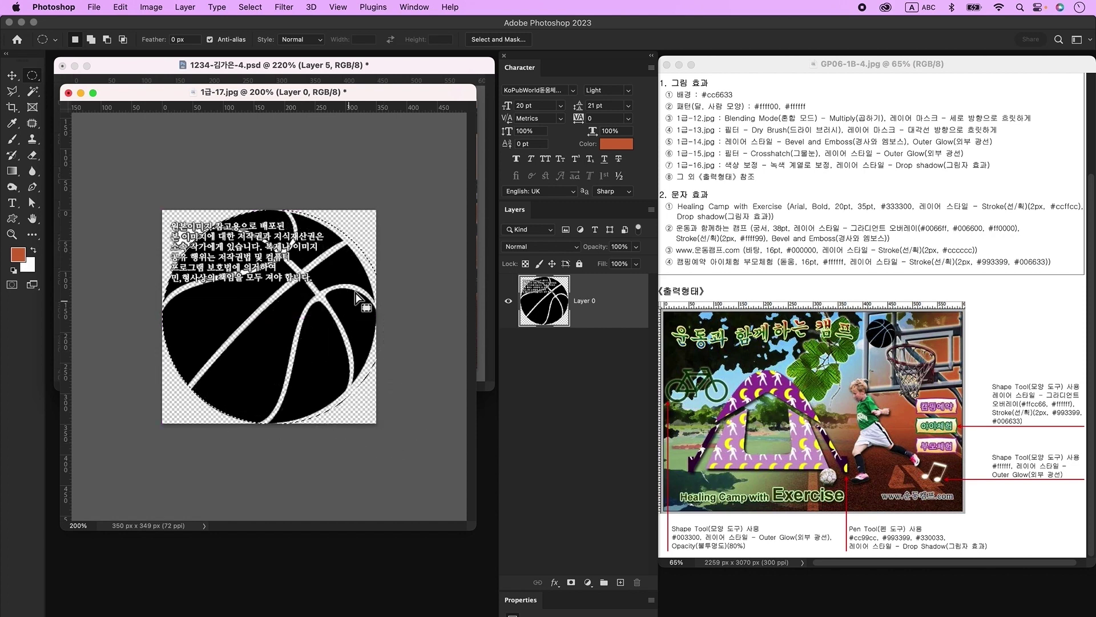
left_click(251, 8)
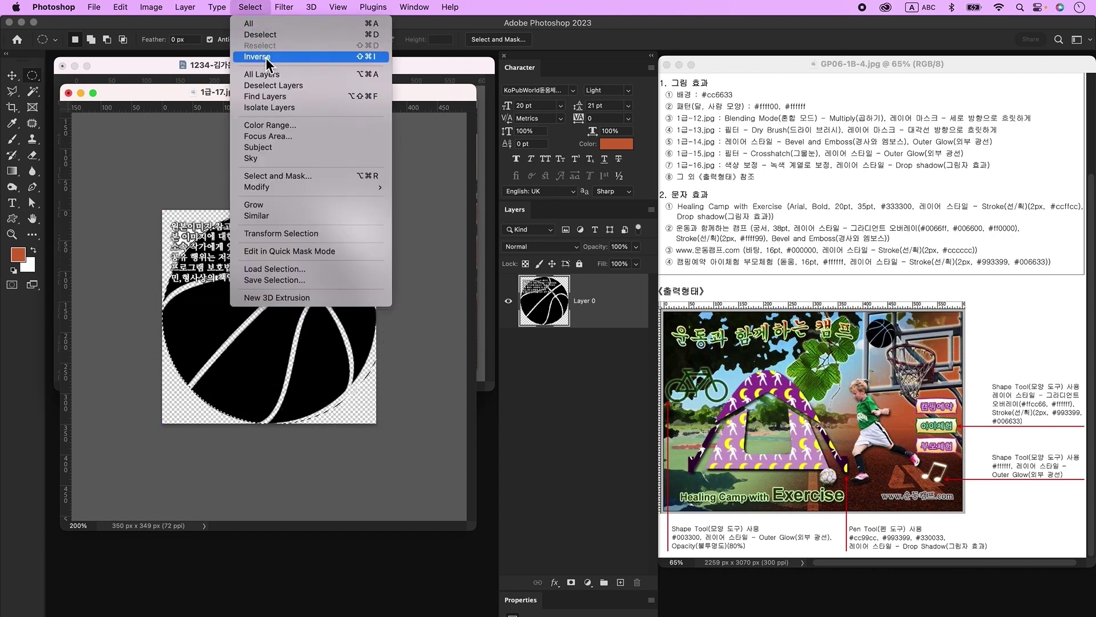
left_click(265, 58)
key("Delete")
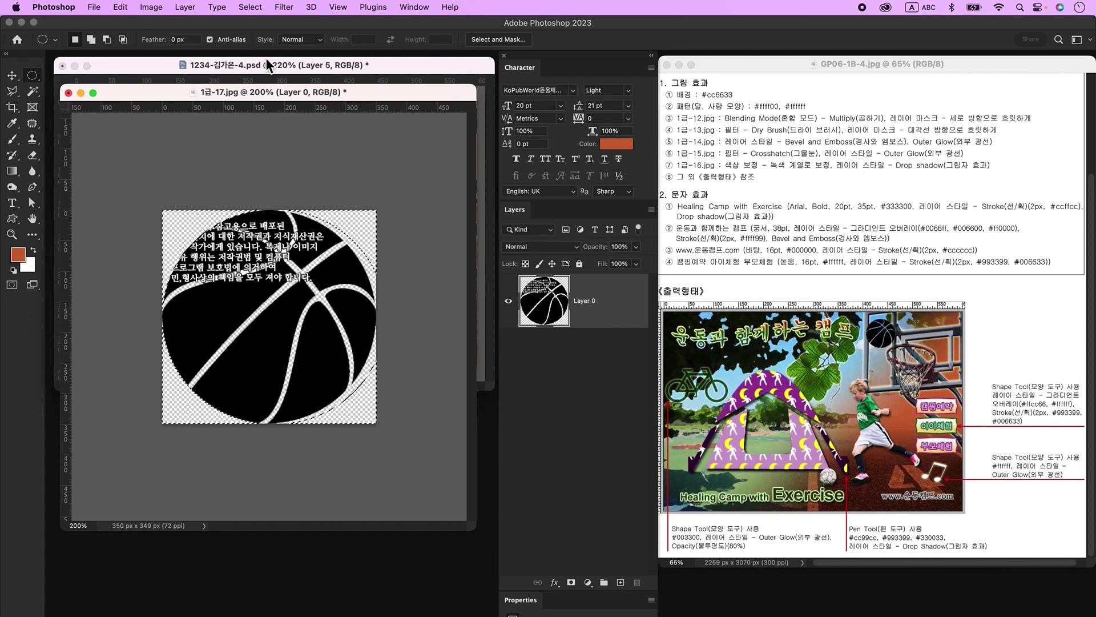
Copy the cut-out basketball into the poster and scale it down over the backboard's upper-left part, above the hoop
left_click(12, 76)
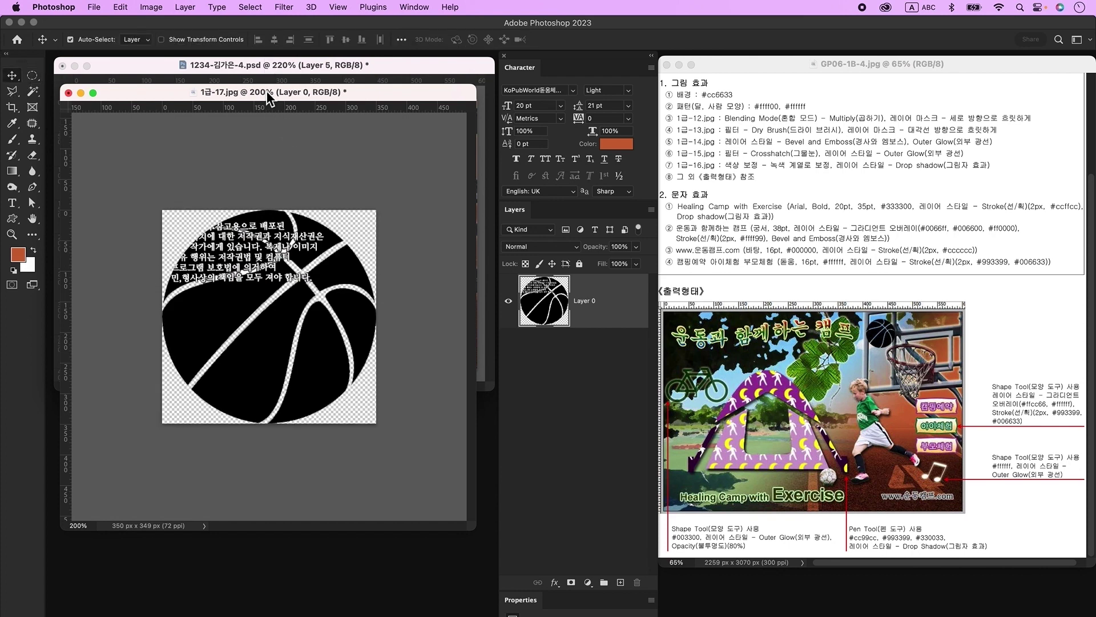
left_click_drag(271, 92, 278, 250)
left_click_drag(312, 471, 306, 222)
key("ctrl+t")
left_click_drag(280, 119, 334, 109)
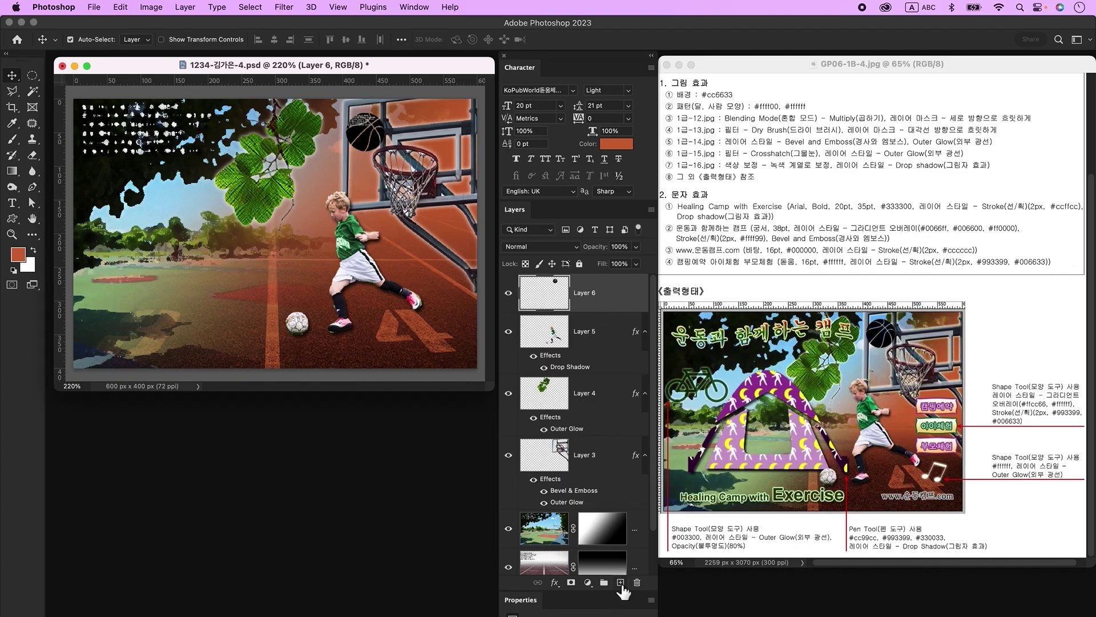
Add a new layer above the basketball and enter the text "Healing Camp with Execise" left of the boy
left_click(621, 582)
left_click(12, 202)
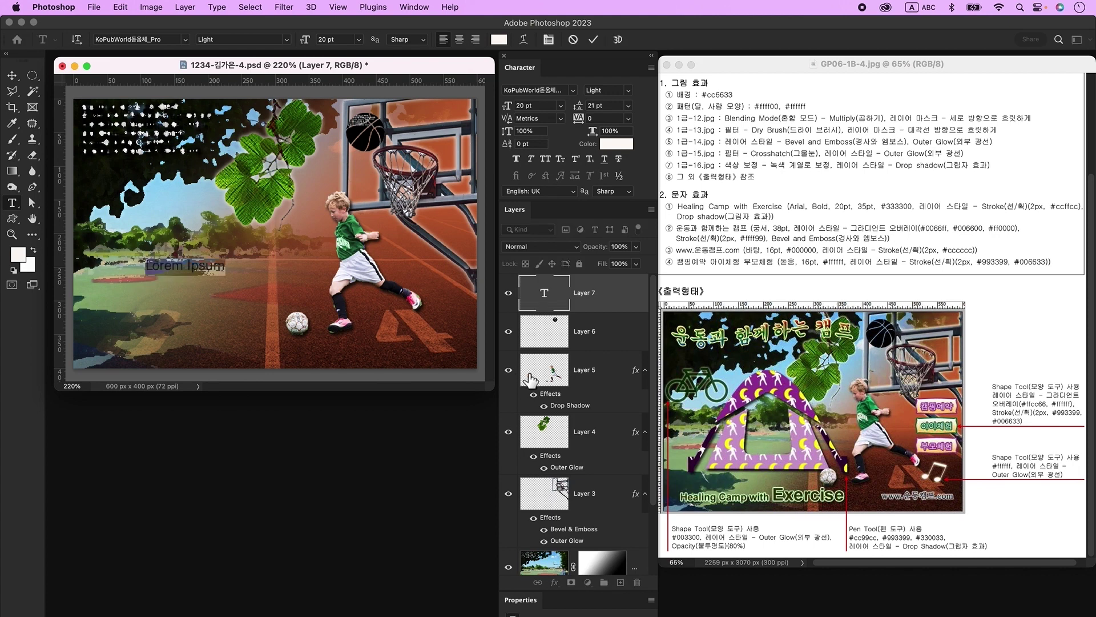
key("BackSpace")
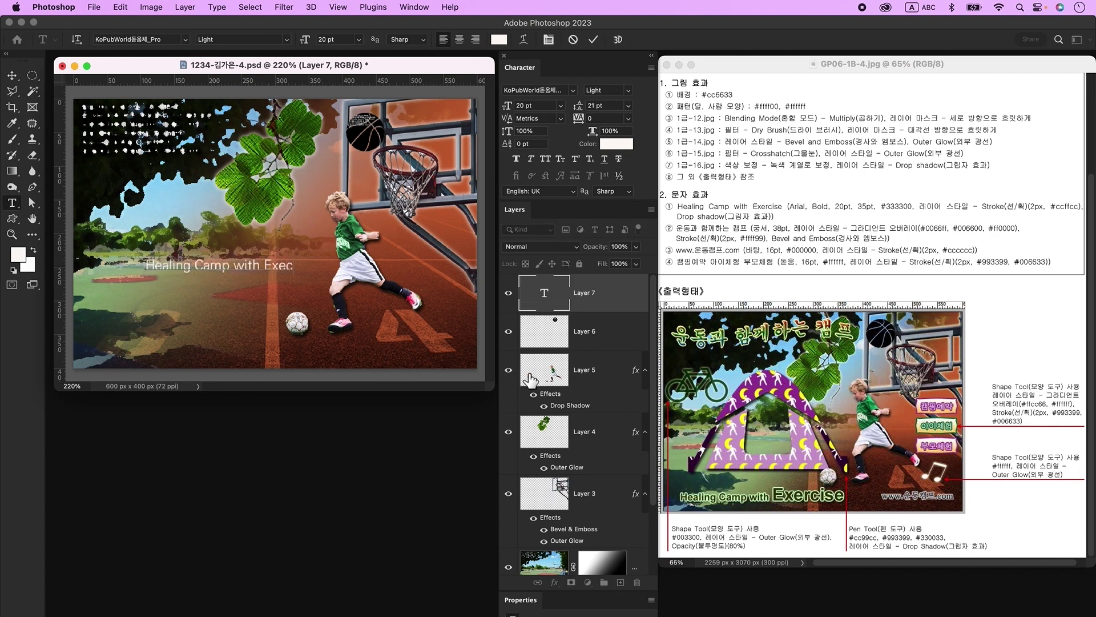
key("Escape")
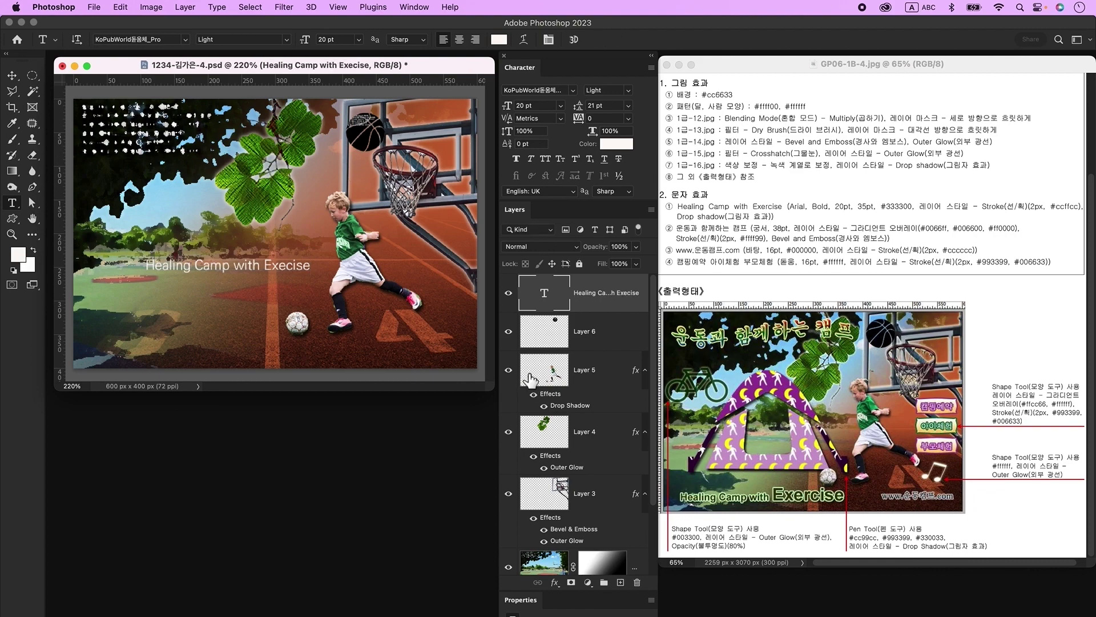
Set the "Healing Camp with Execise" text to Arial Bold and enlarge the word "Execise" to 35 pt
type("Arial")
left_click(621, 165)
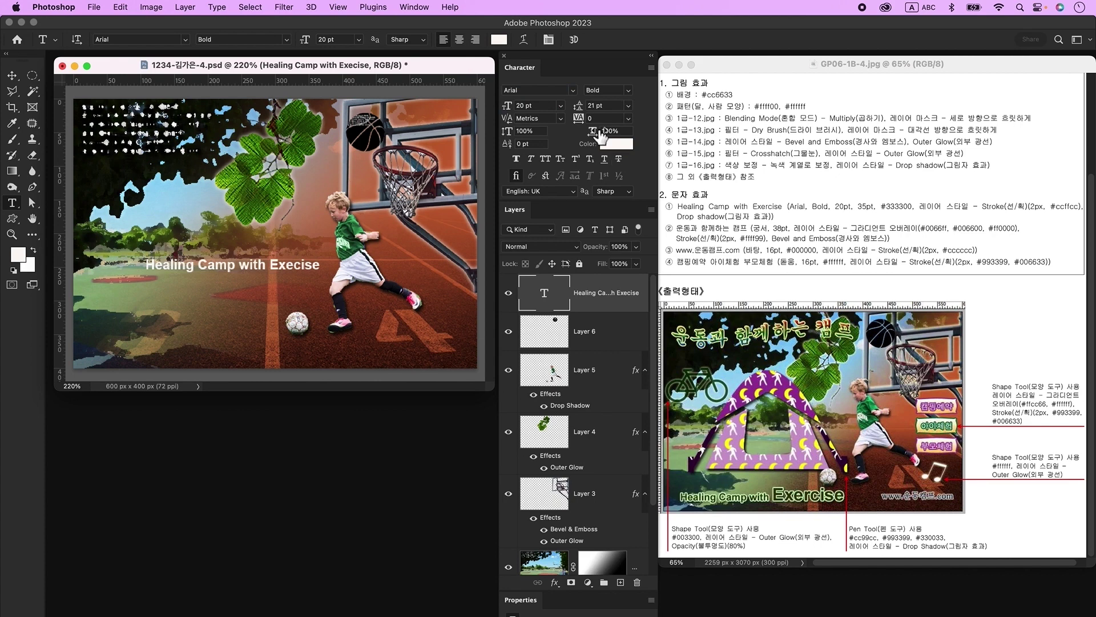
left_click(540, 105)
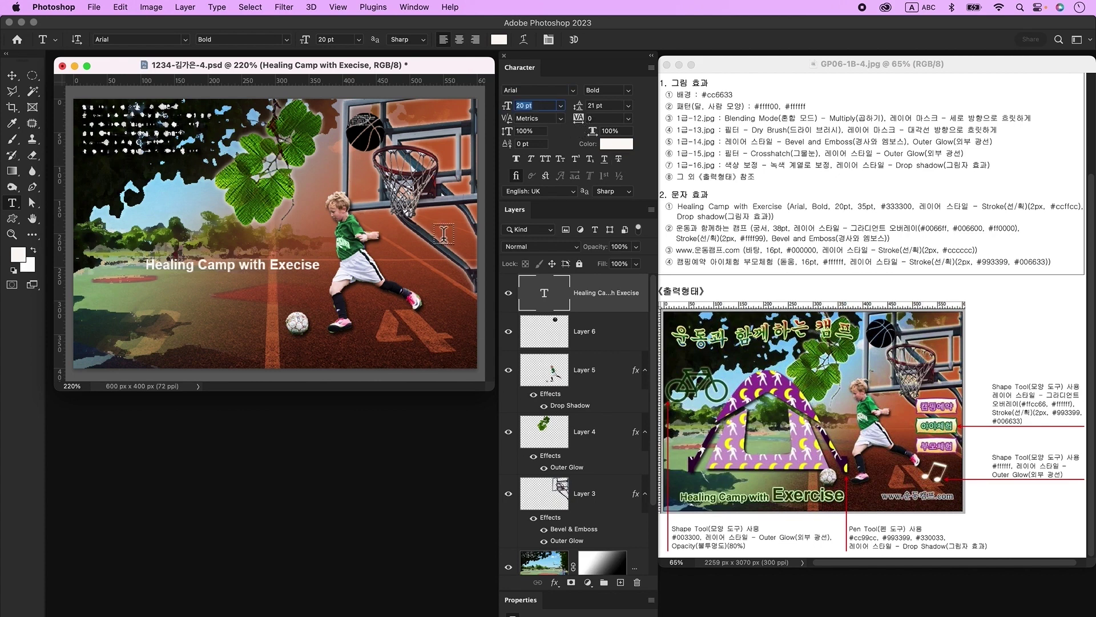
double_click(272, 273)
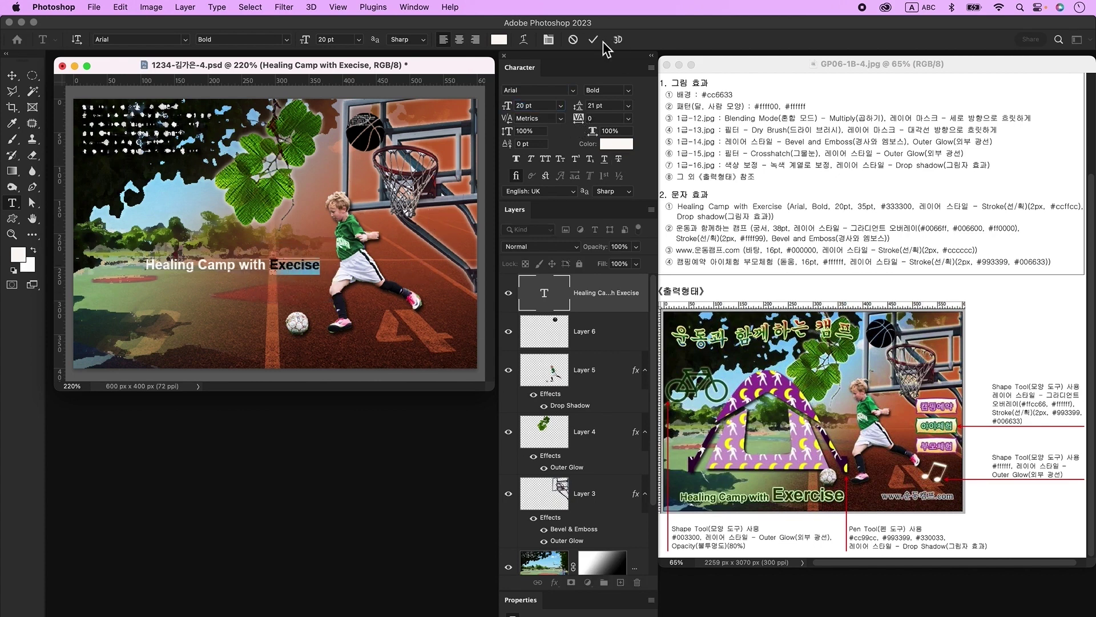
left_click(522, 106)
type("35")
key("Return")
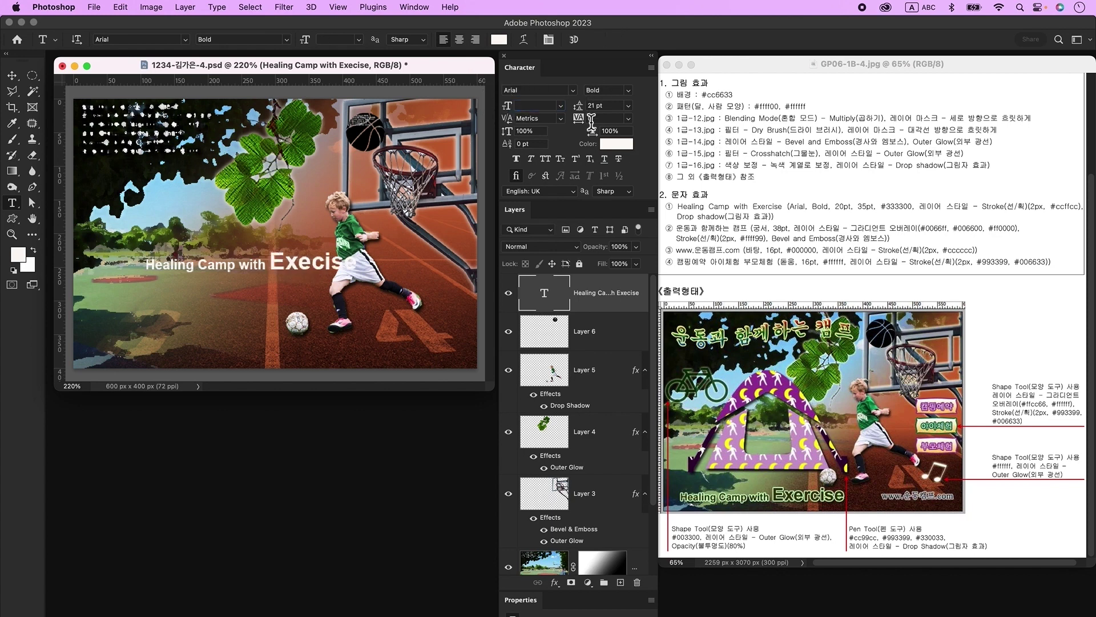
Color the "Healing Camp with Execise" text #333300
left_click(610, 147)
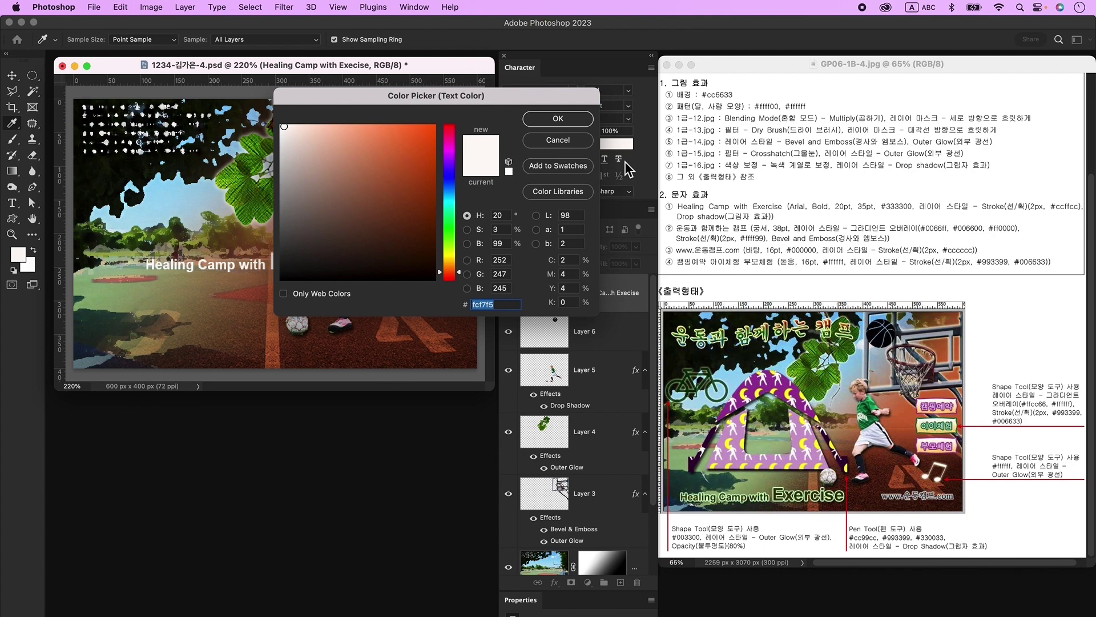
type("333300")
key("Return")
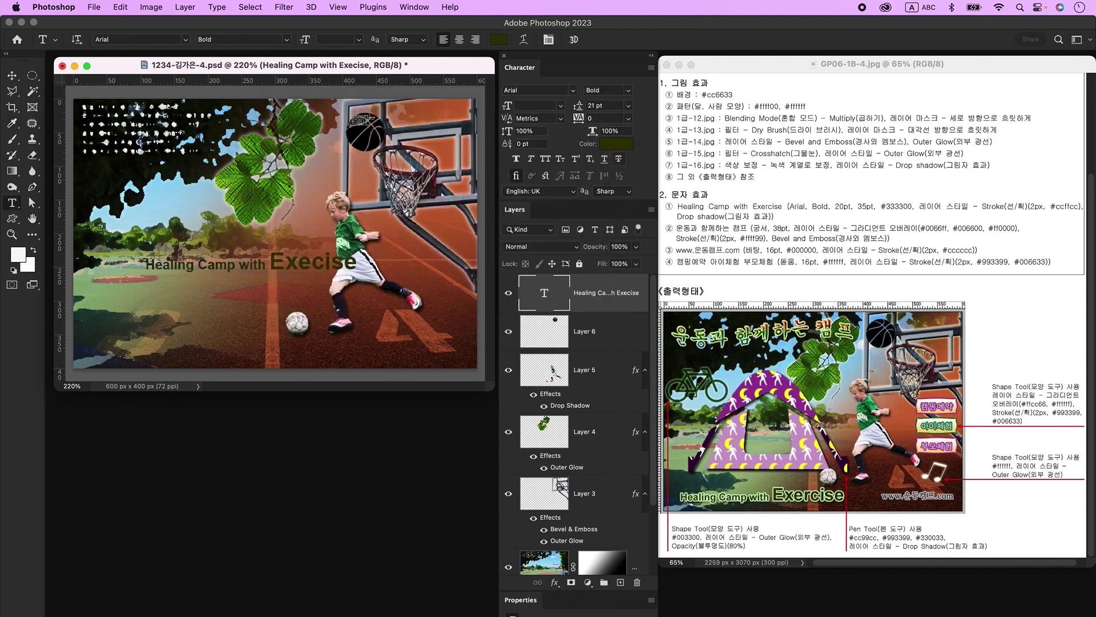
Give the English text a 2 px #ccffcc stroke and a drop shadow, and move it to the poster's lower-left corner
double_click(635, 308)
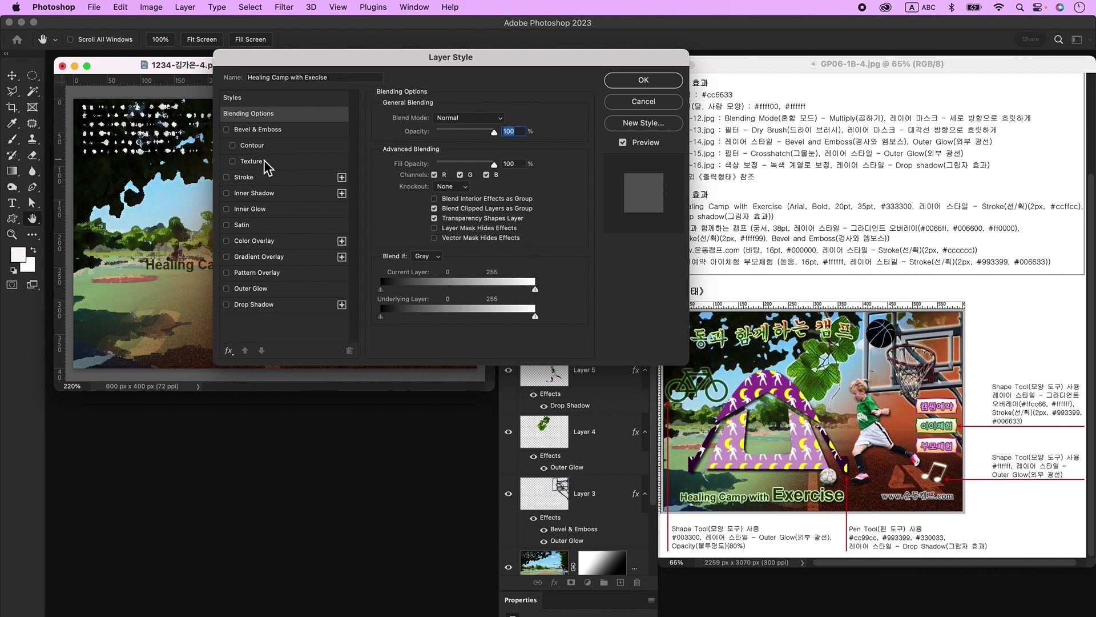
left_click(252, 181)
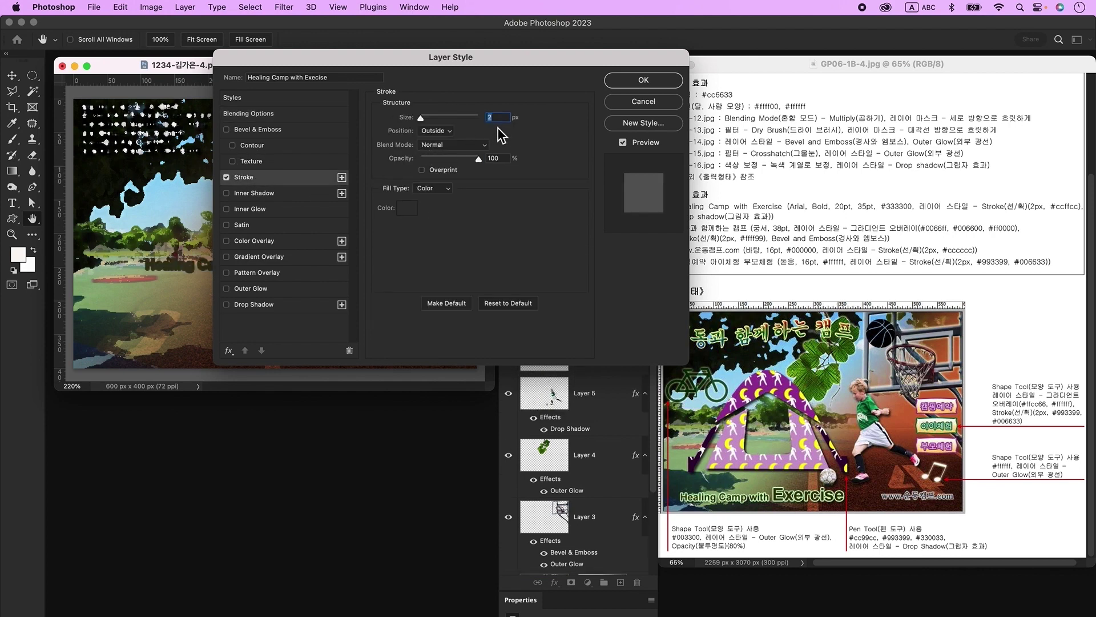
left_click(409, 212)
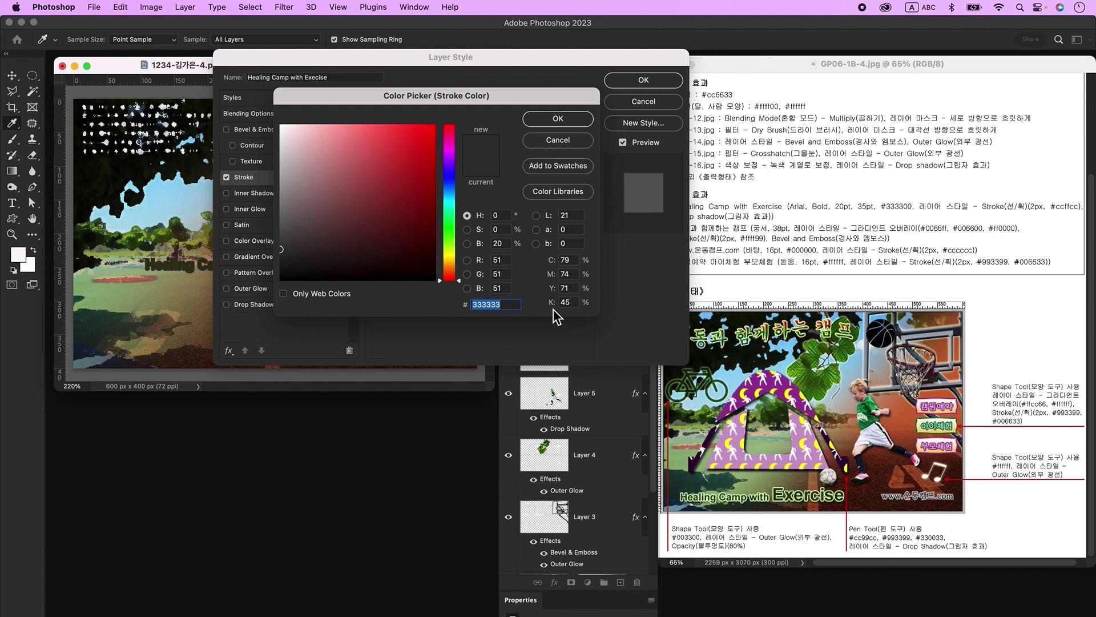
key("Return")
left_click(248, 113)
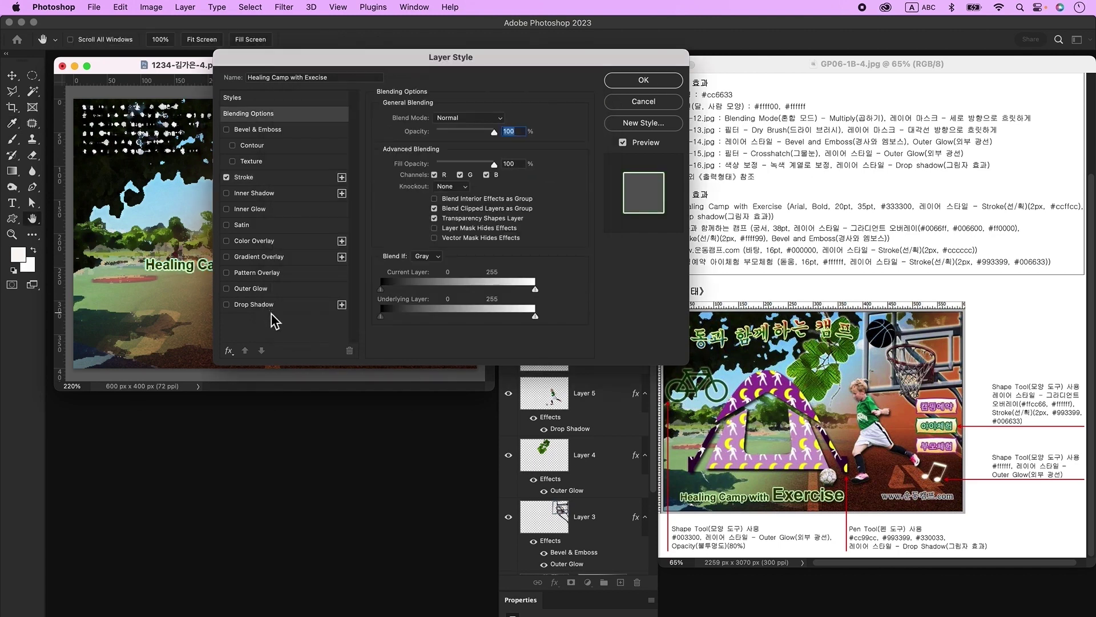
left_click(254, 304)
key("Return")
left_click_drag(296, 273, 242, 355)
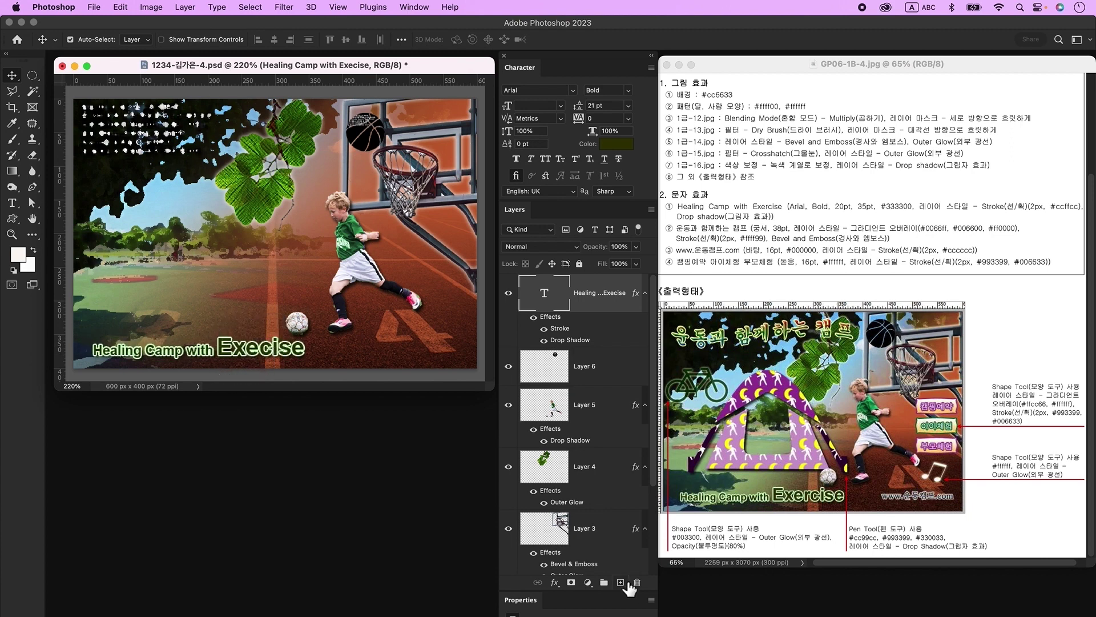
Add a new layer above the English text and enter the title "운동과 함께하는 캠프" mid-poster
left_click(621, 582)
left_click(12, 204)
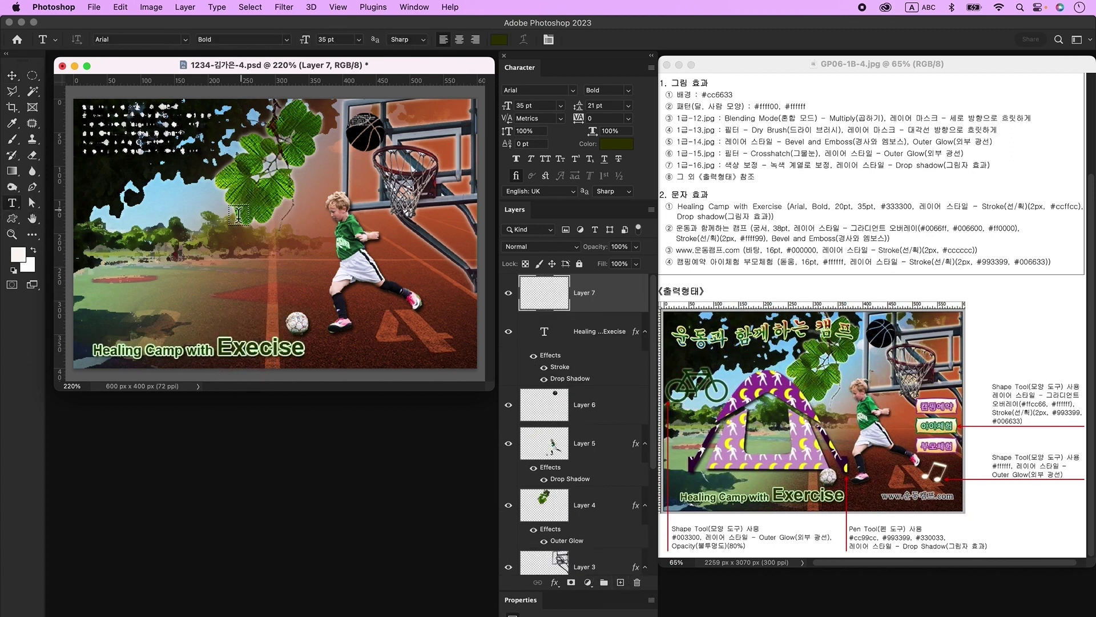
left_click(225, 252)
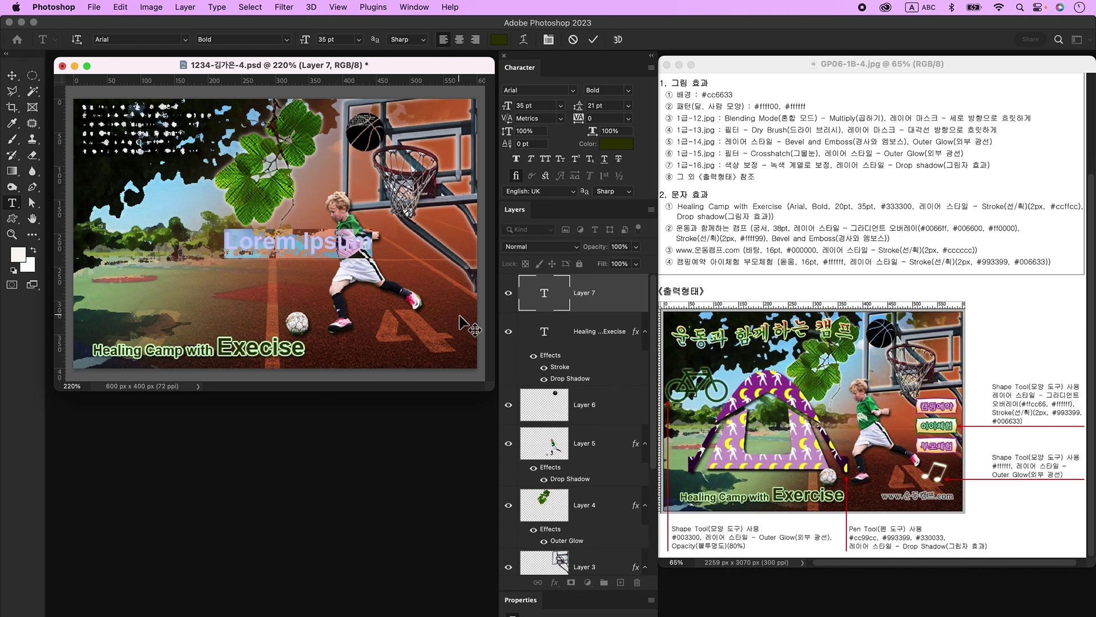
key("ctrl+space")
type("운동과 함께하는 캠프")
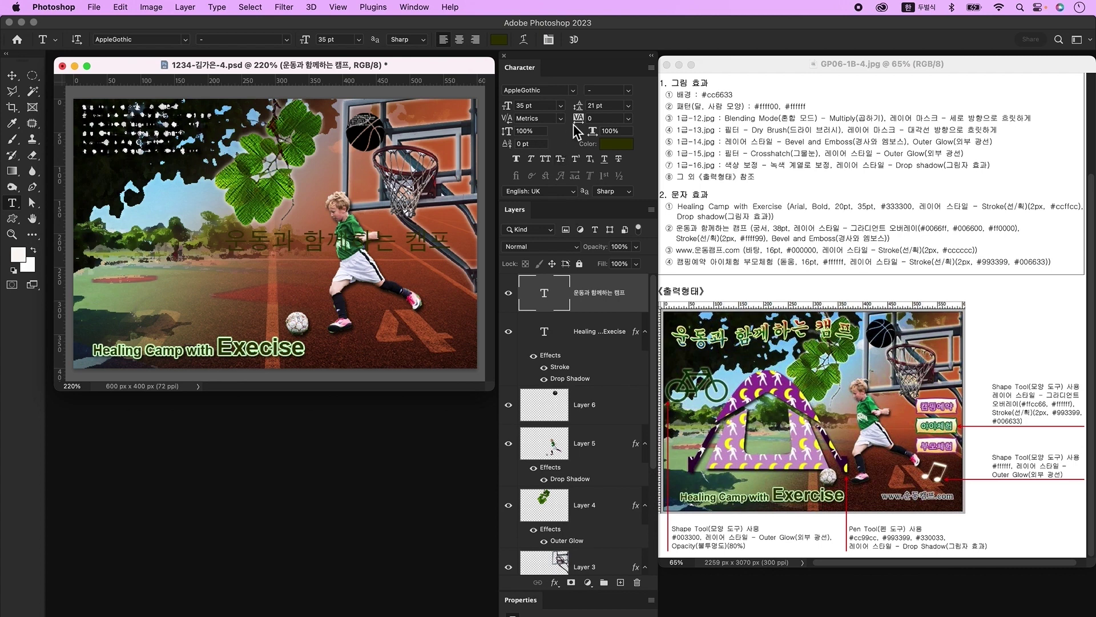
Set the Korean title's font to 조선궁서체 at 38 pt
key("Down")
key("ctrl+space")
left_click(539, 106)
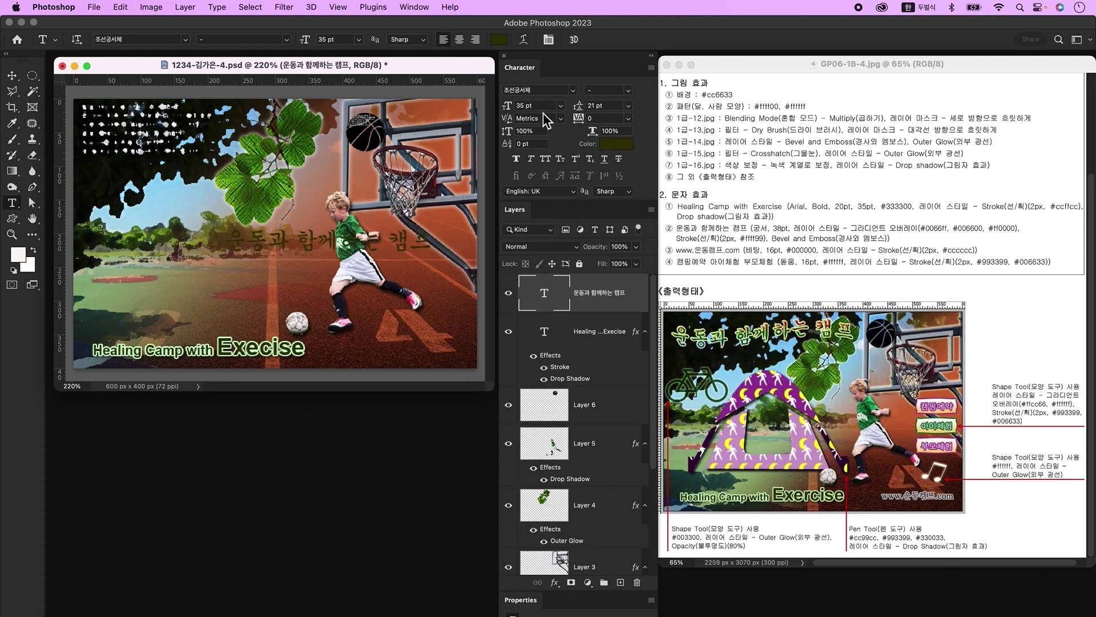
type("38")
key("Return")
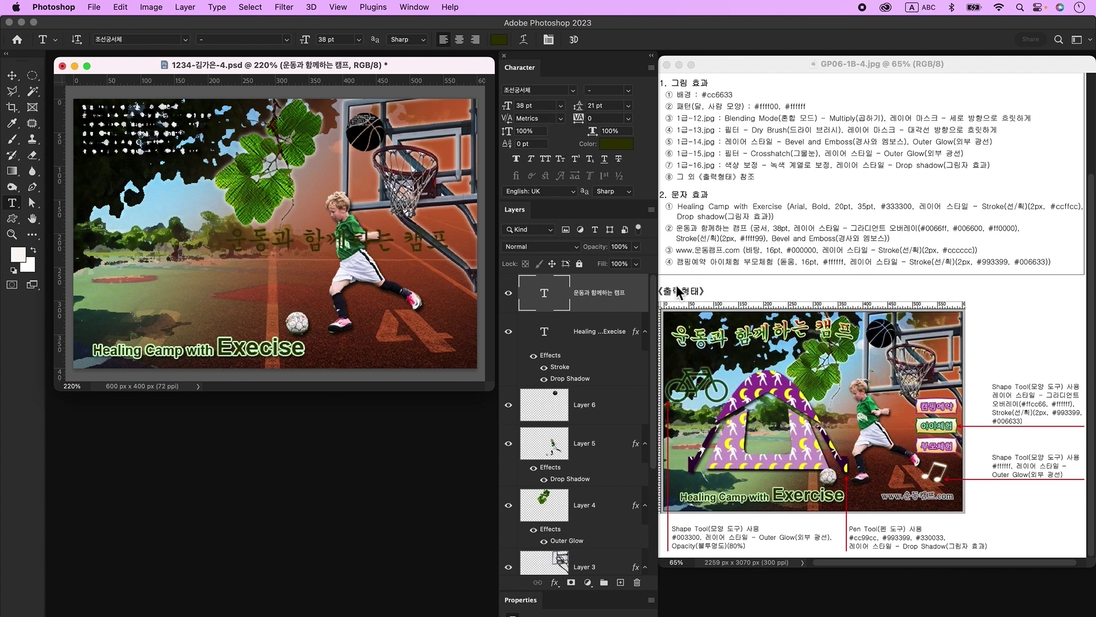
Enable a Gradient Overlay on the Korean title and add a middle color stop at 50% to its gradient
double_click(642, 311)
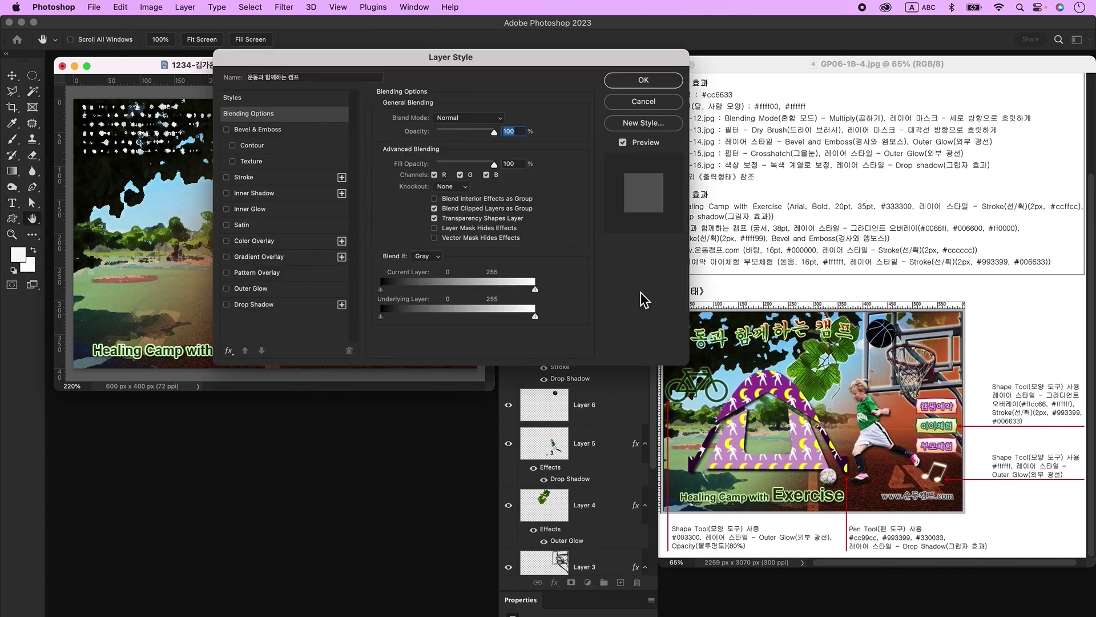
left_click(267, 258)
left_click(455, 152)
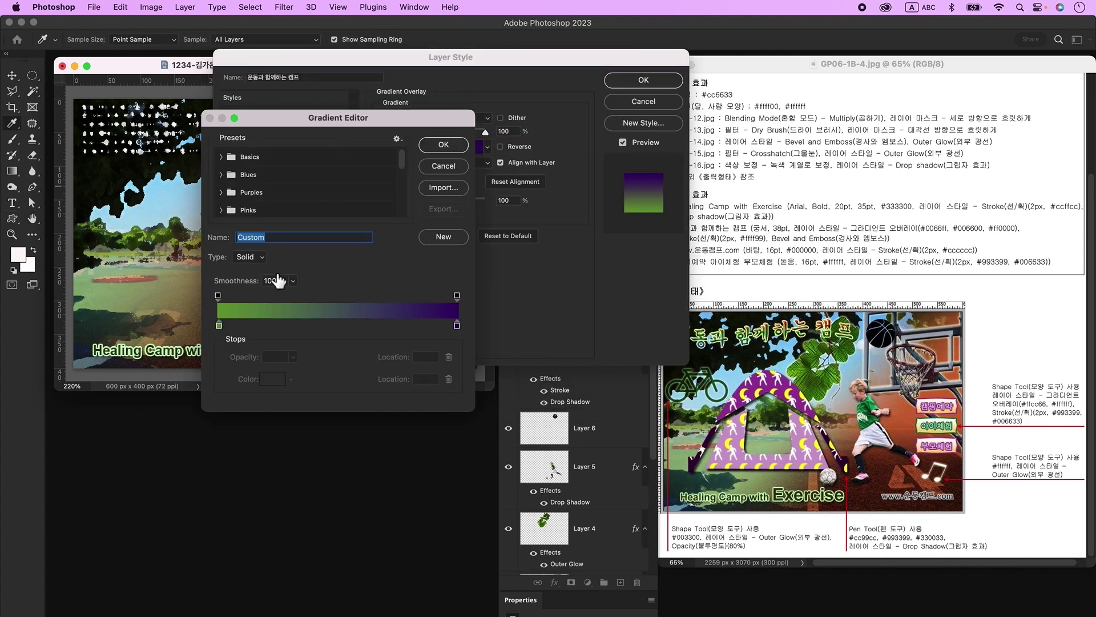
left_click(331, 325)
left_click(426, 380)
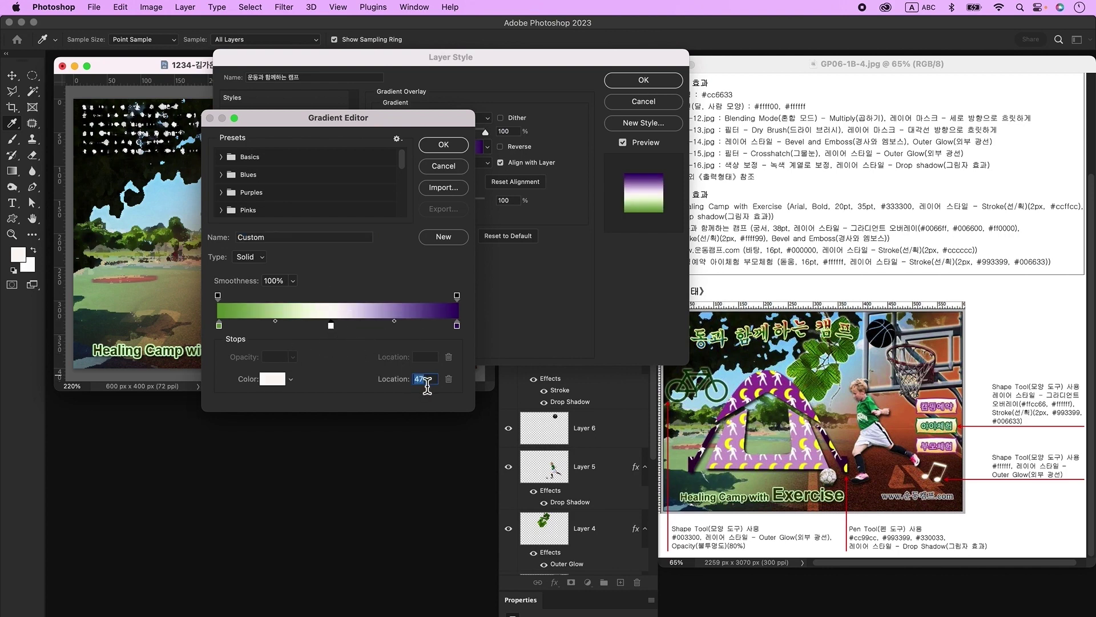
type("50")
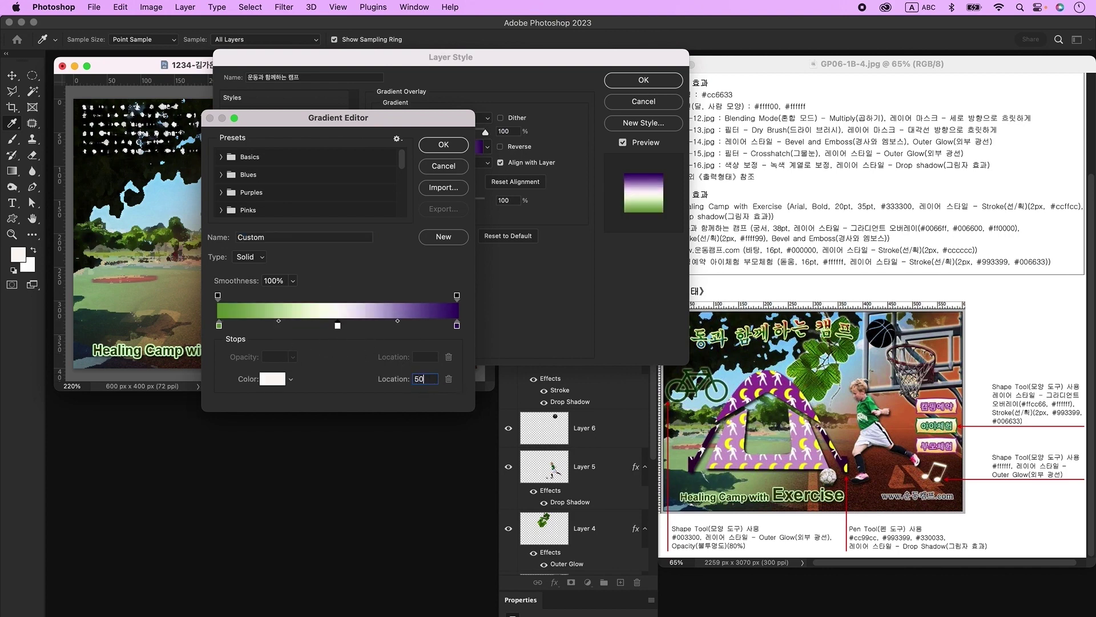
Color the title gradient's stops #0066ff, #006600 and #ff0000 from start to end
double_click(218, 325)
type("0066ff")
key("Return")
double_click(337, 325)
type("006600")
key("Return")
double_click(457, 326)
type("ff0000")
key("Return")
key("Return")
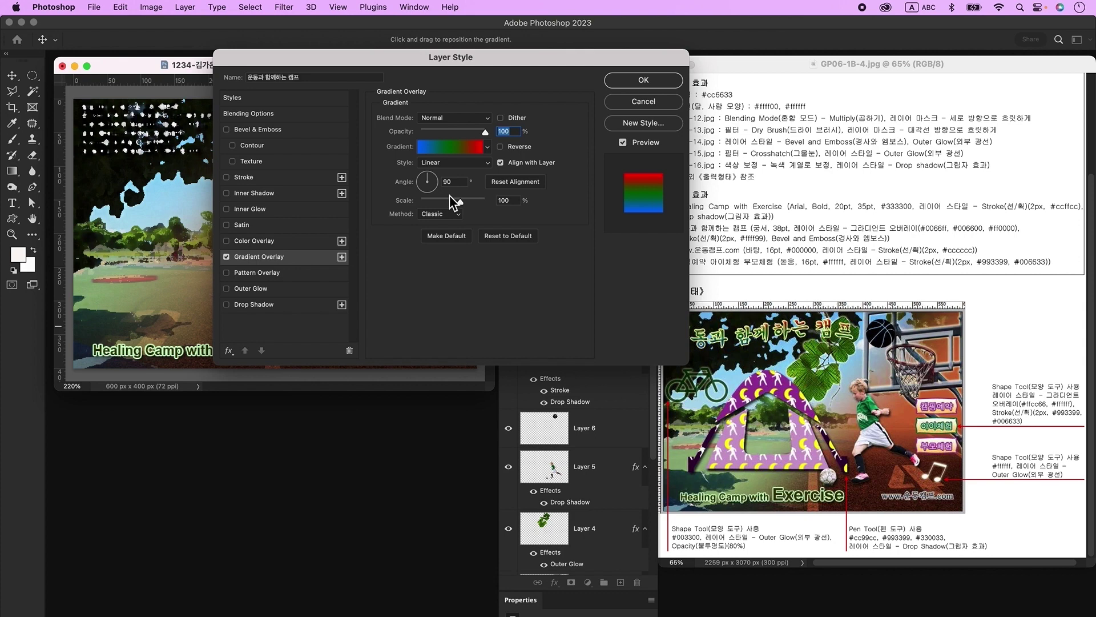
Add a 2 px #ffff99 stroke and a Bevel & Emboss effect to the Korean title
left_click(252, 178)
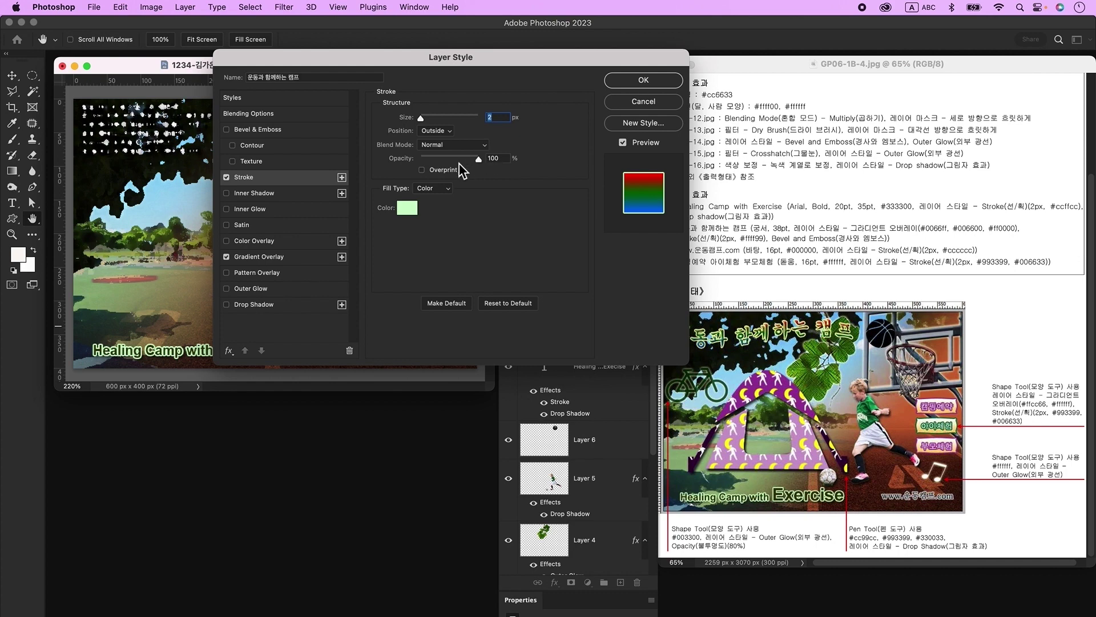
left_click(407, 207)
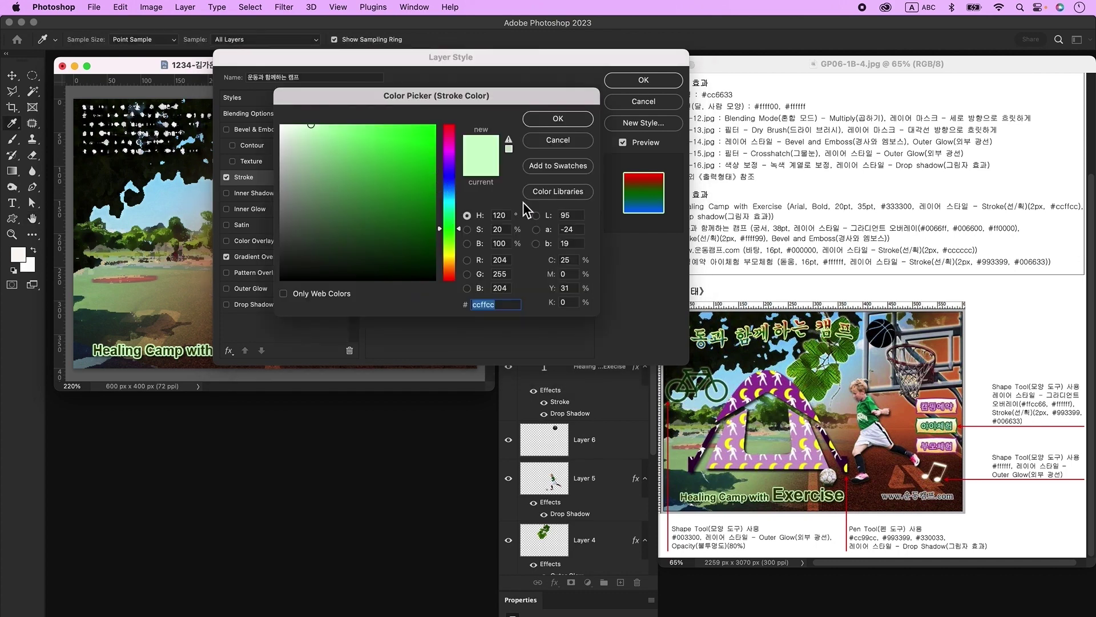
key("Return")
left_click(247, 114)
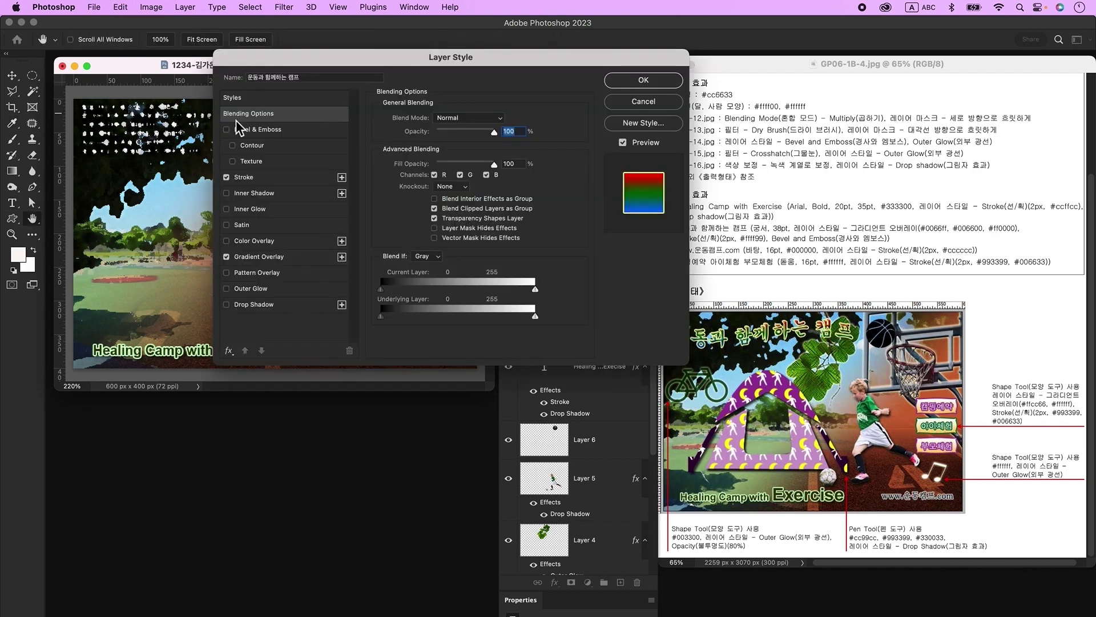
left_click(257, 129)
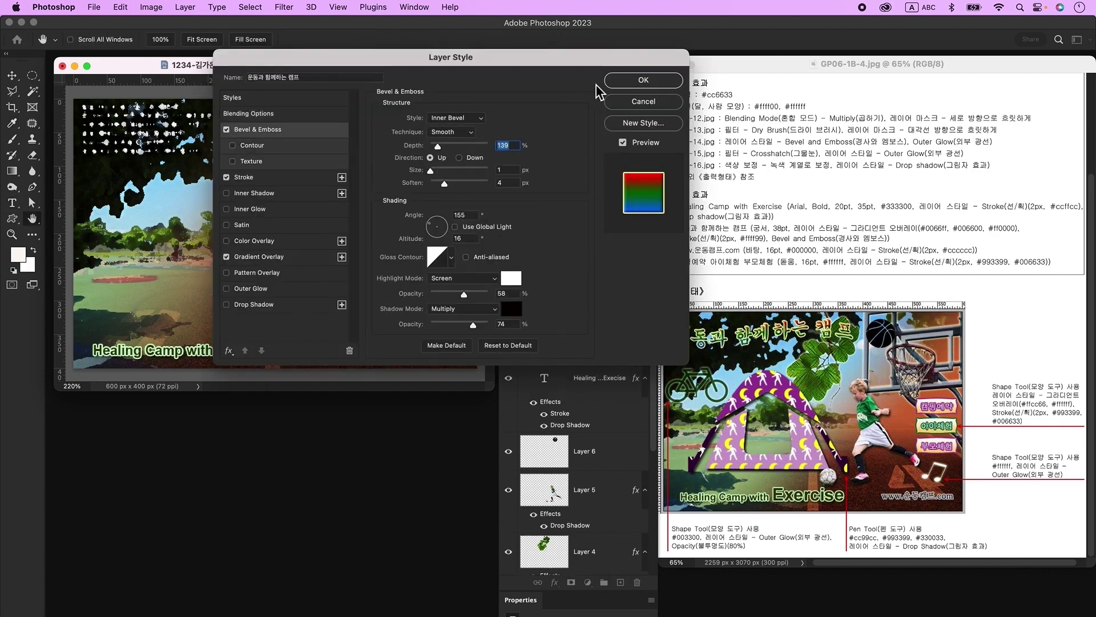
left_click(643, 79)
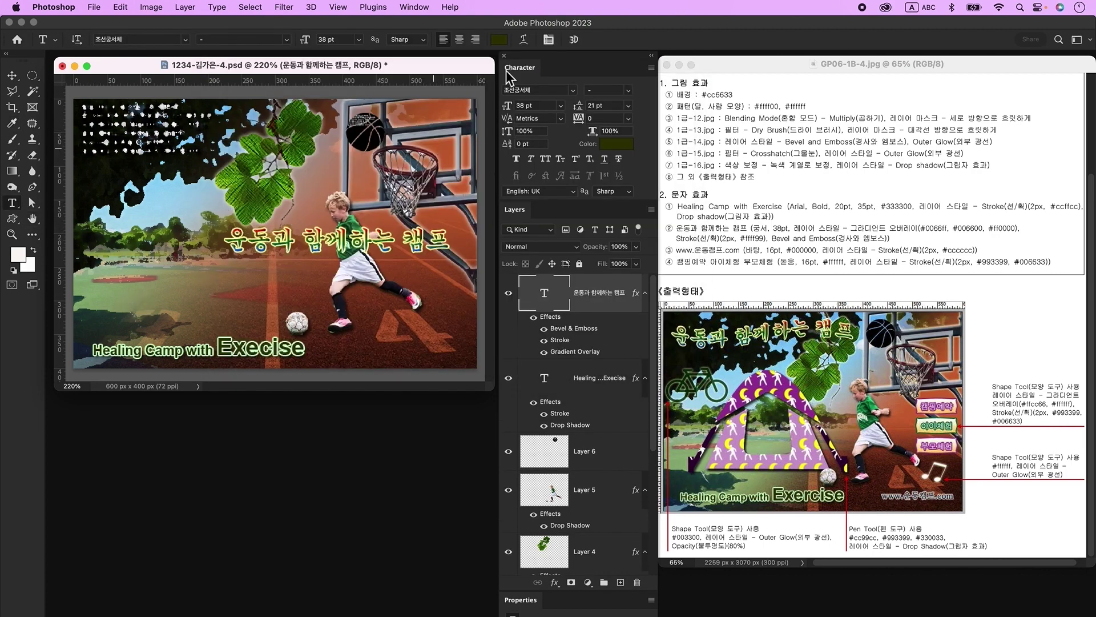
Warp the Korean title with a horizontal Flag style at -66% bend and move it to the poster's upper-left corner
left_click(526, 43)
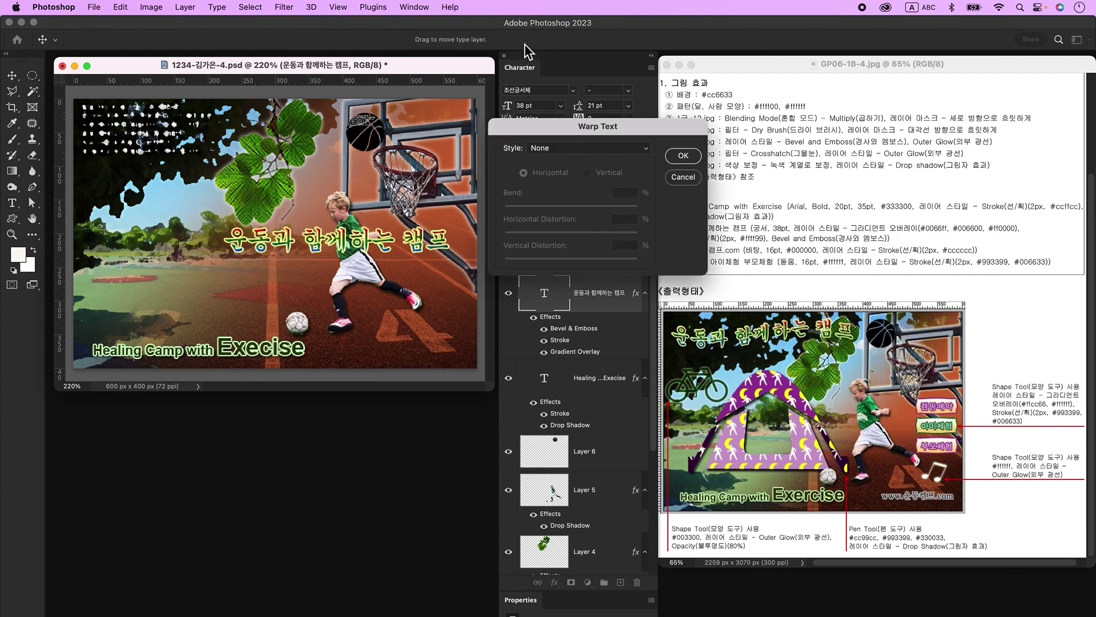
left_click(545, 148)
left_click(560, 256)
left_click_drag(604, 206, 529, 210)
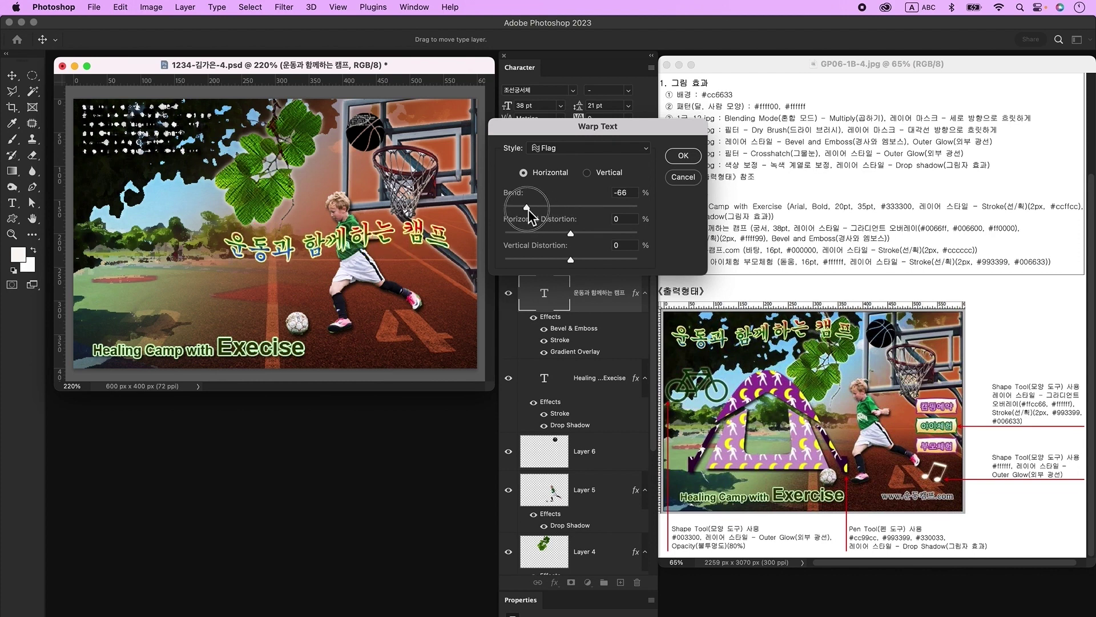
key("Return")
left_click(11, 75)
left_click_drag(283, 251, 141, 132)
left_click(621, 582)
left_click(11, 203)
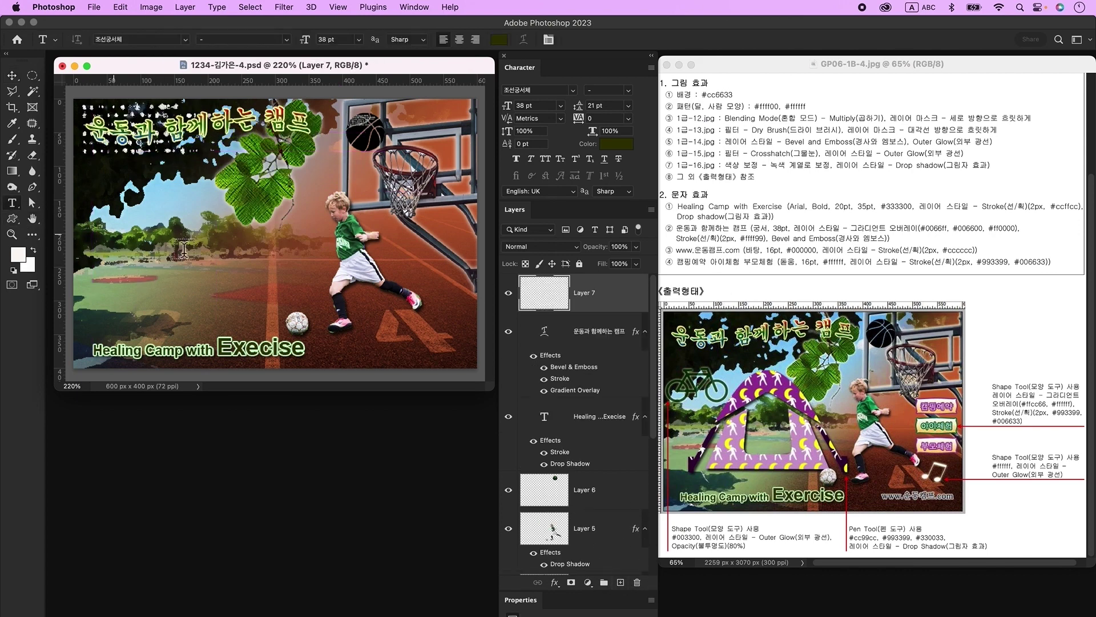
left_click(170, 244)
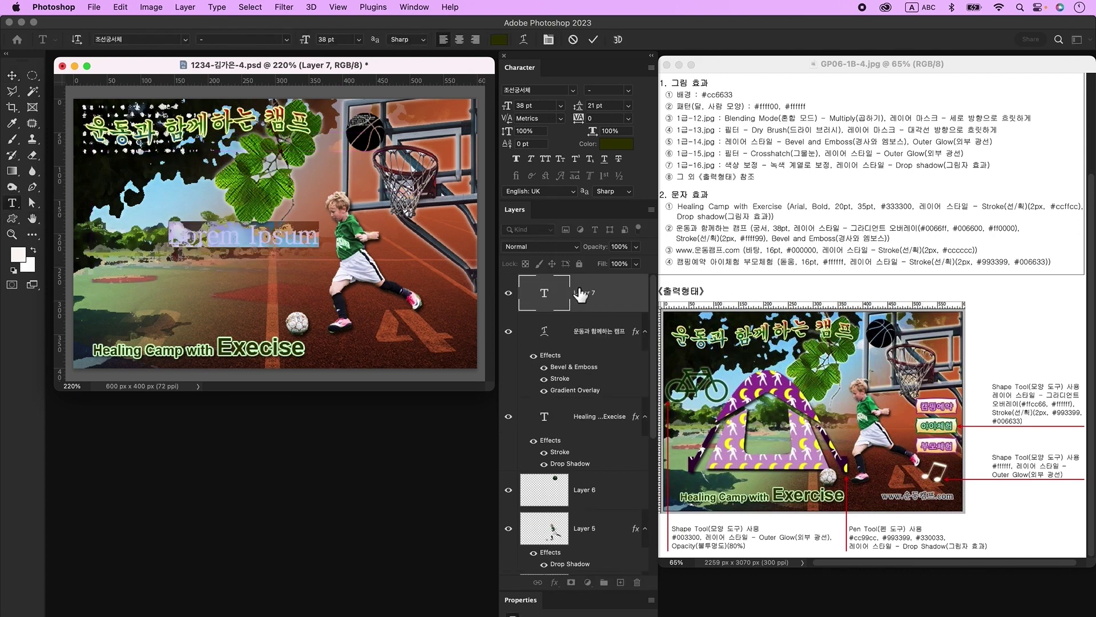
type("www.운동캠프.com")
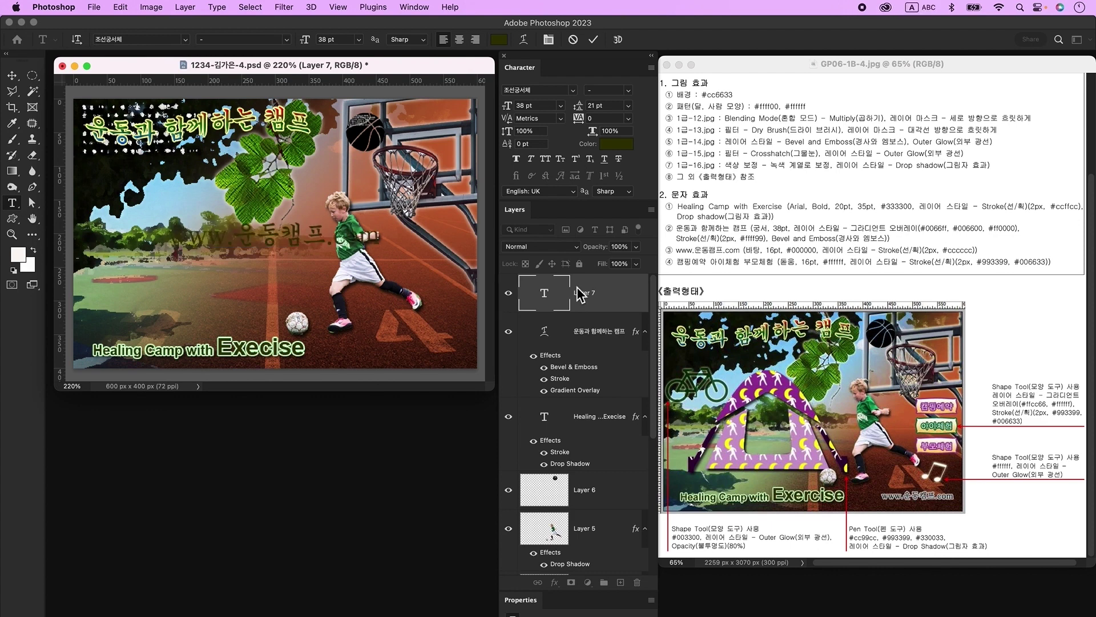
left_click(581, 294)
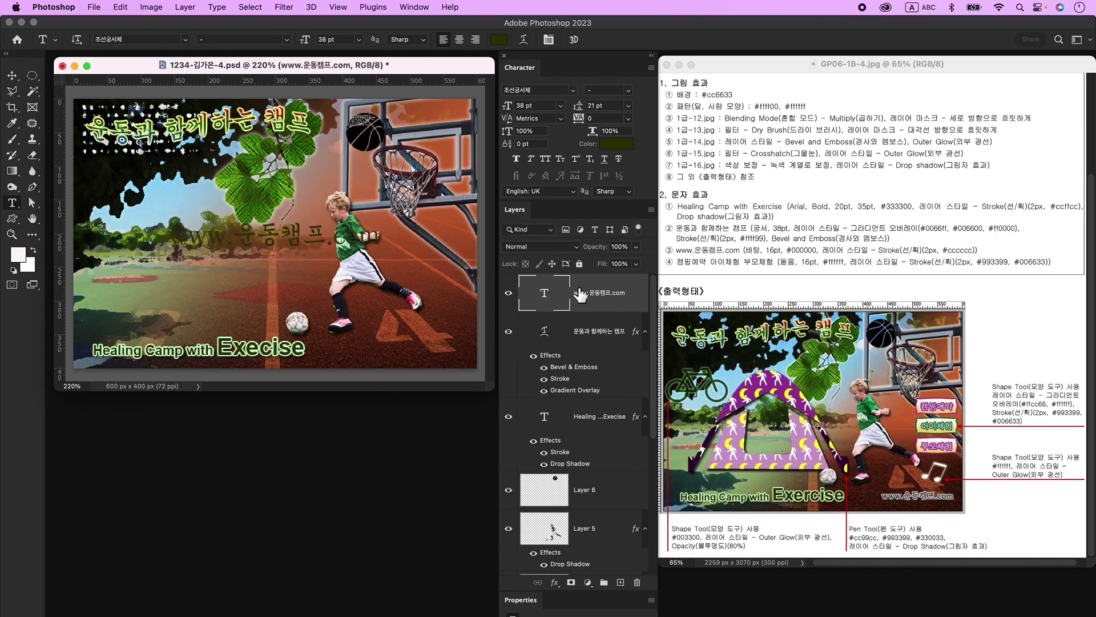
Set the web address text to KoPubWorld바탕체_Pro Light at 16 pt in #000000
left_click(578, 91)
left_click(577, 105)
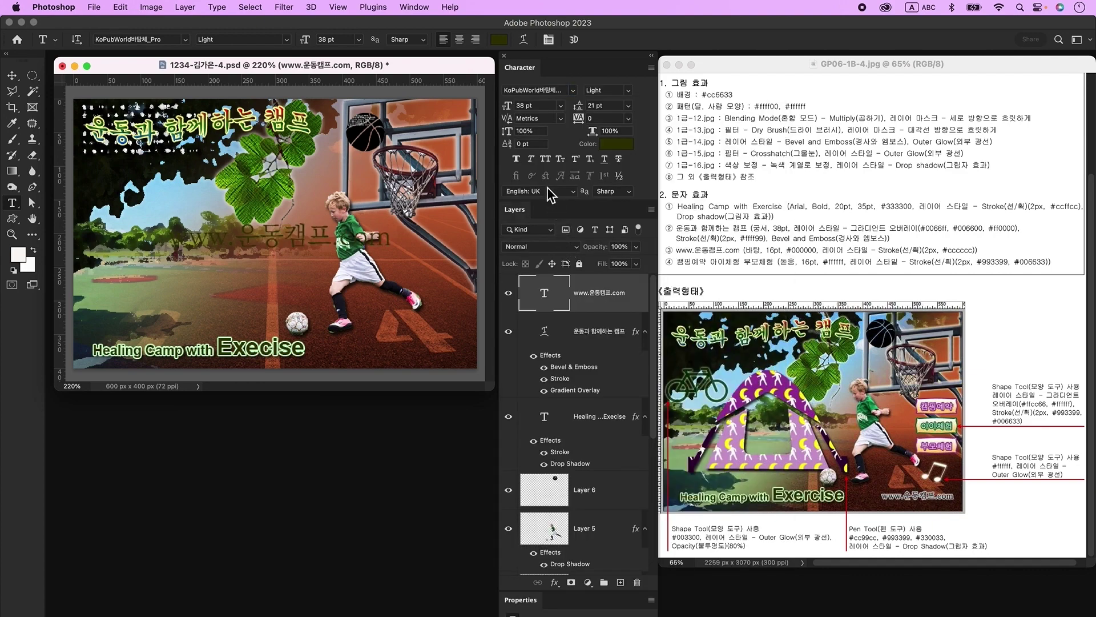
left_click(534, 105)
type("16")
key("Return")
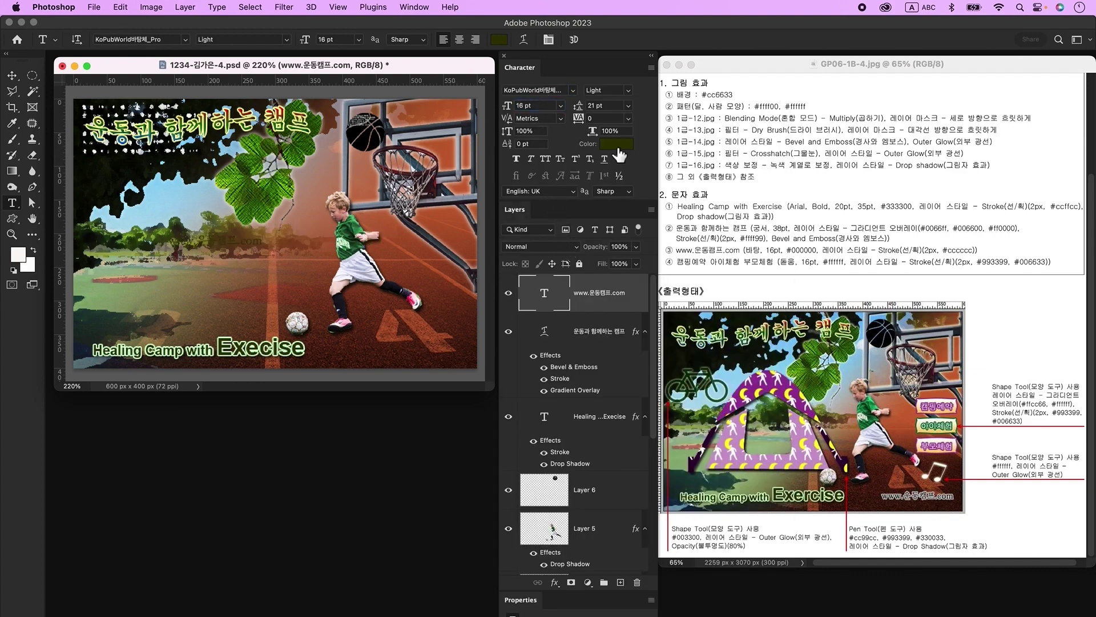
left_click(618, 145)
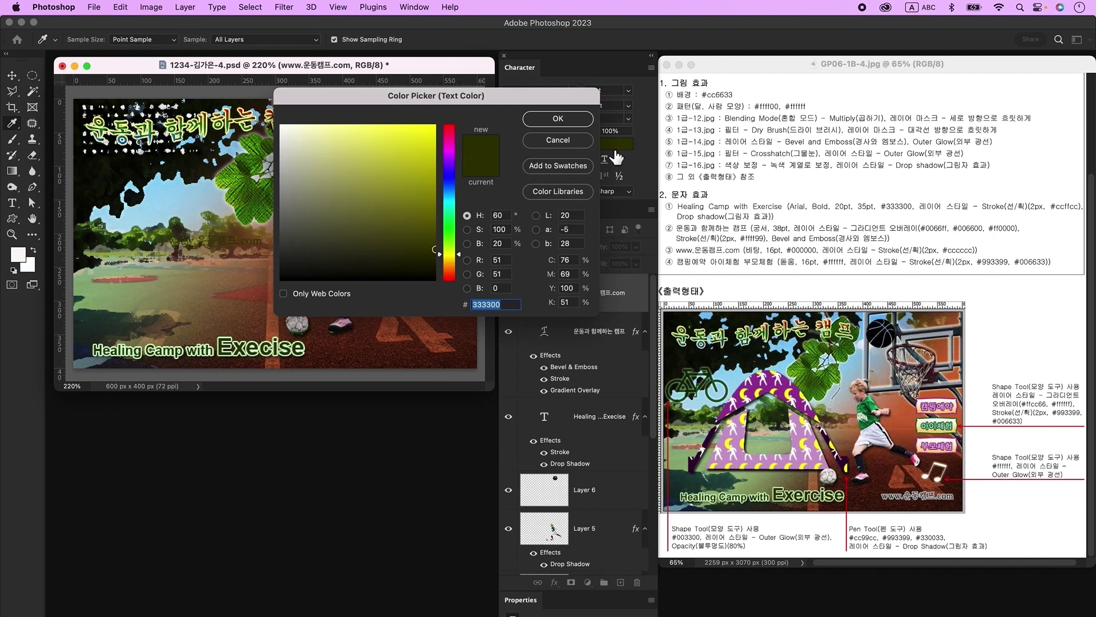
type("000000")
key("Return")
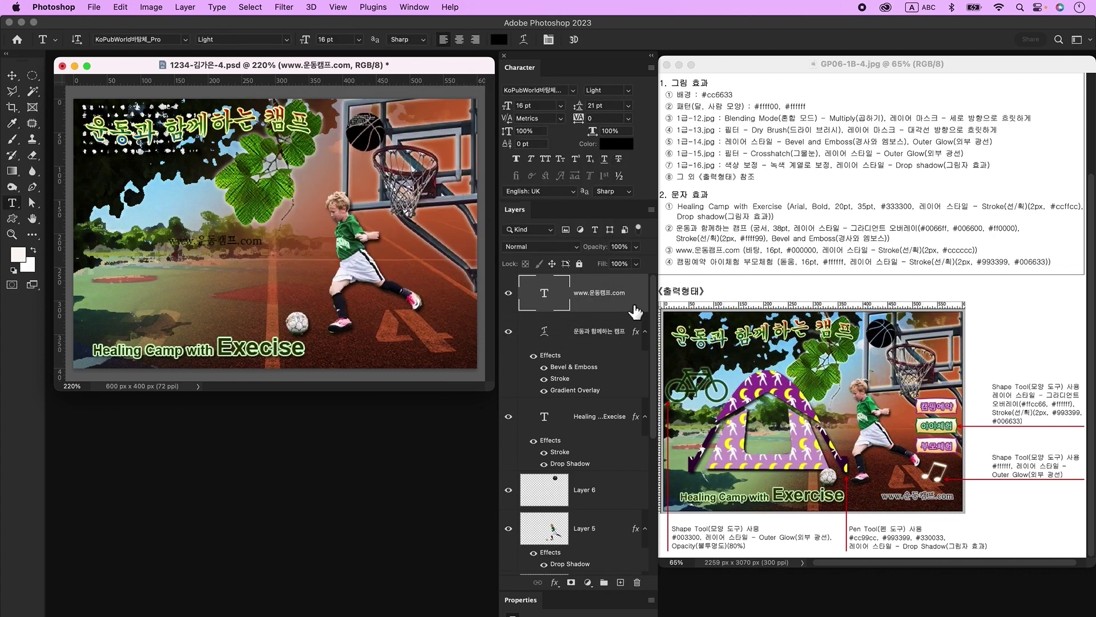
Add a 2 px #cccccc stroke to the web address text and move it to the poster's lower-right corner
double_click(635, 311)
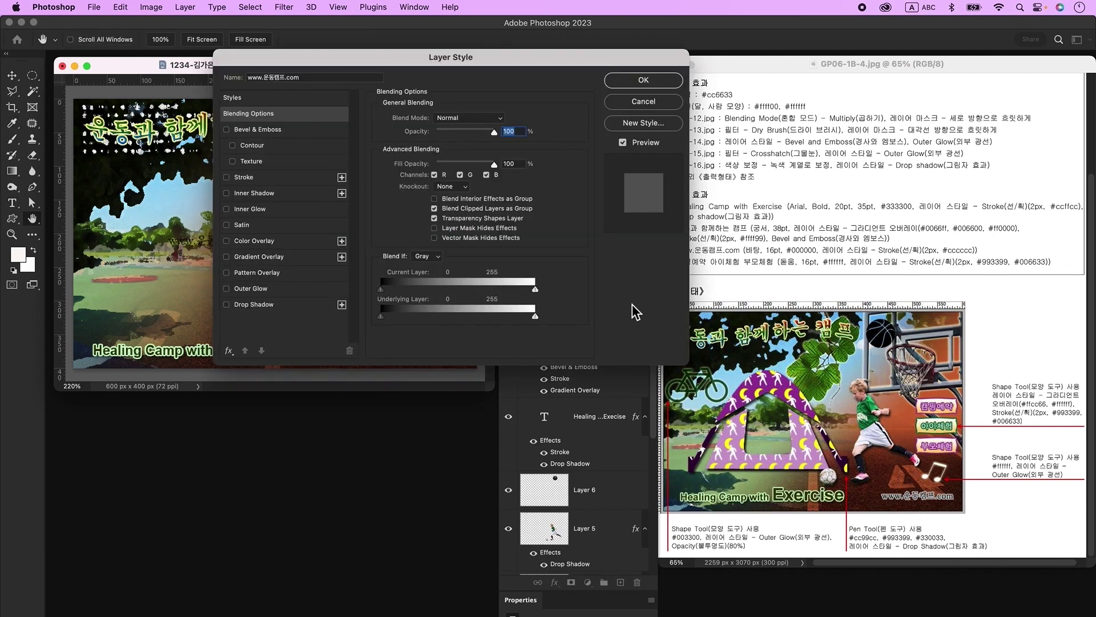
left_click(239, 178)
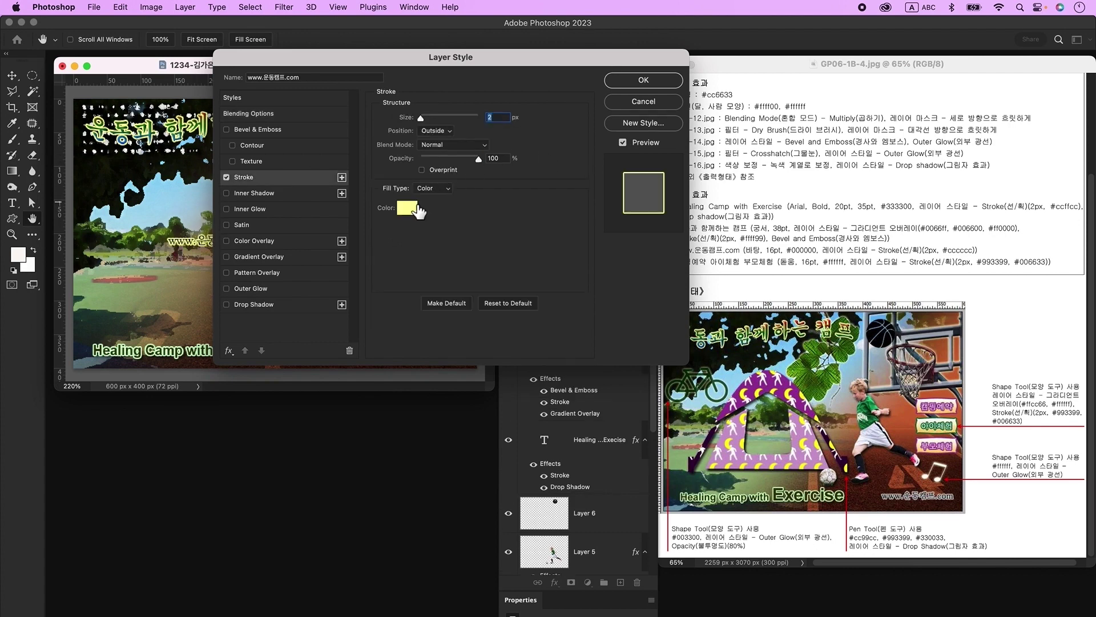
left_click(414, 215)
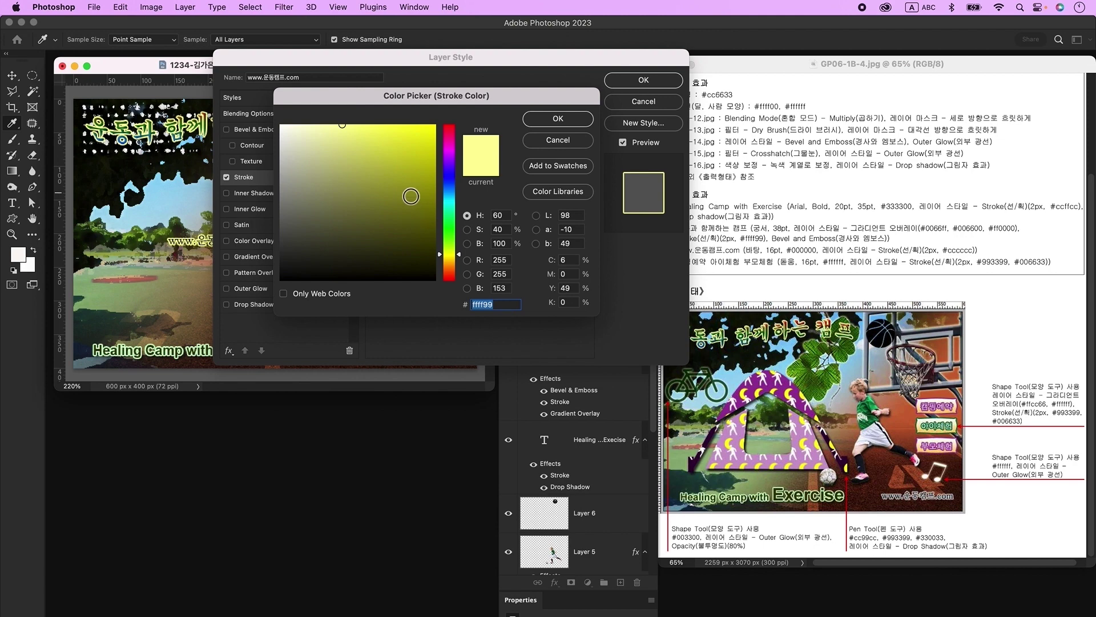
left_click(558, 118)
left_click(643, 80)
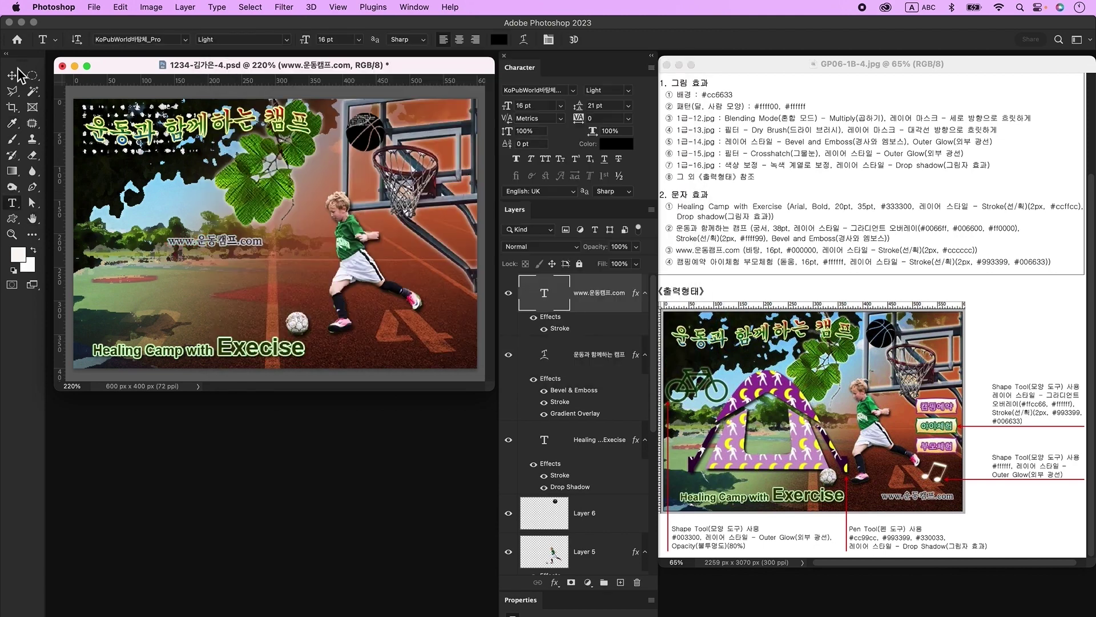
left_click_drag(212, 238, 417, 348)
Add a new layer above the web address and enter the text "캠핑예약" left of the boy
left_click(620, 582)
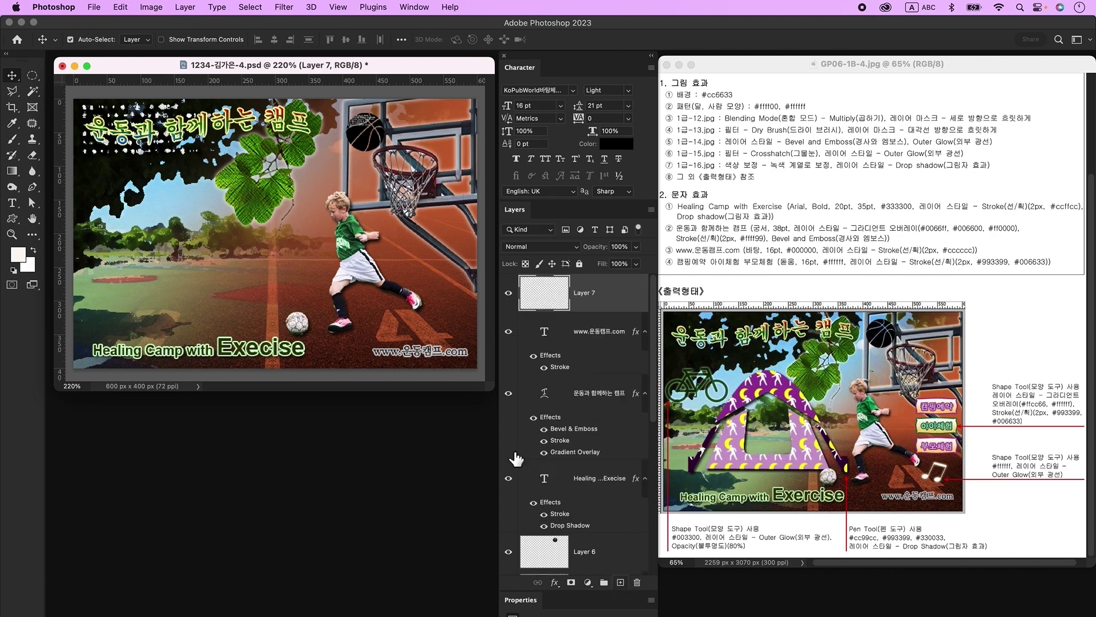
left_click(12, 202)
left_click(239, 254)
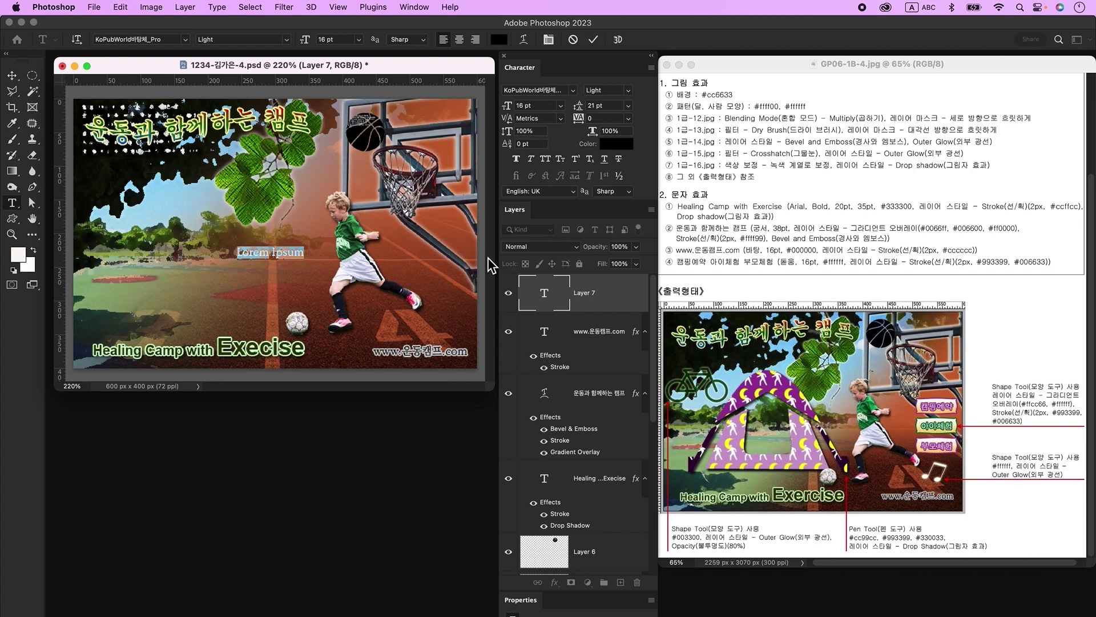
key("ctrl+space")
type("캠핑예약")
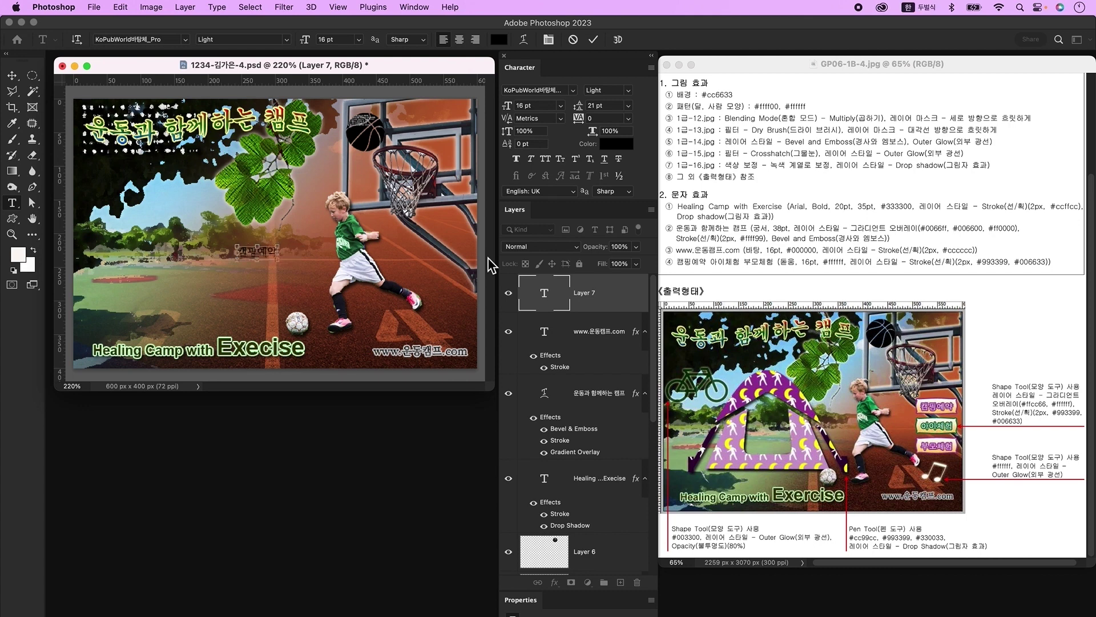
key("super+Return")
Set the "캠핑예약" text to the KoPubWorld돋움체 Light font and color it #ffffff
left_click(573, 90)
left_click(569, 173)
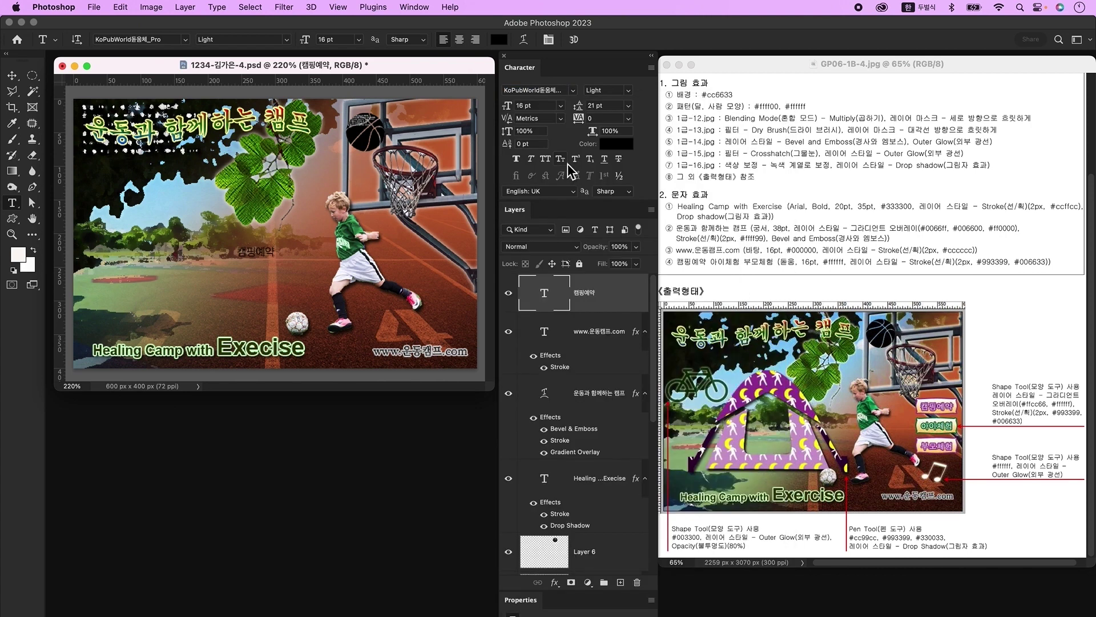
left_click(616, 143)
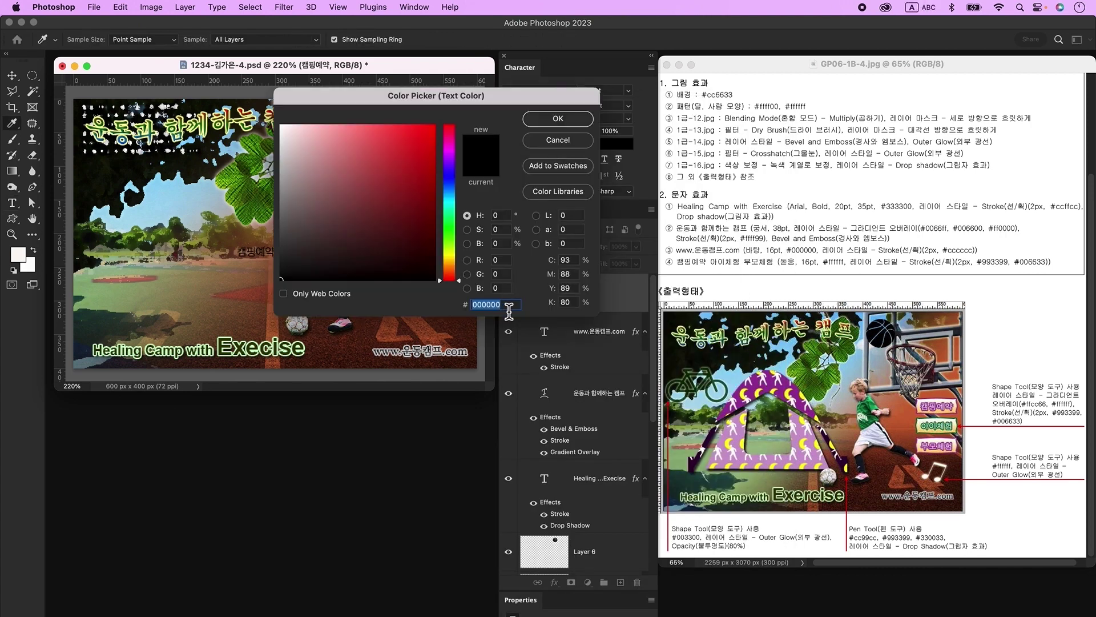
key("Escape")
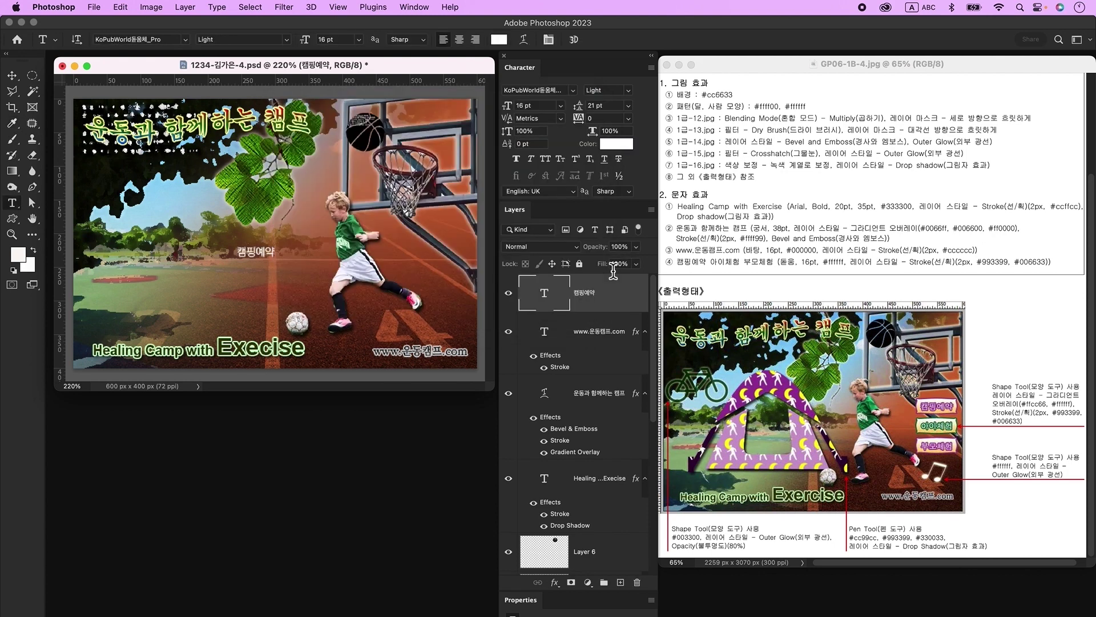
Add a 2 px #993399 stroke to the "캠핑예약" text and move it below the basketball hoop near the poster's right edge
key("h")
double_click(624, 307)
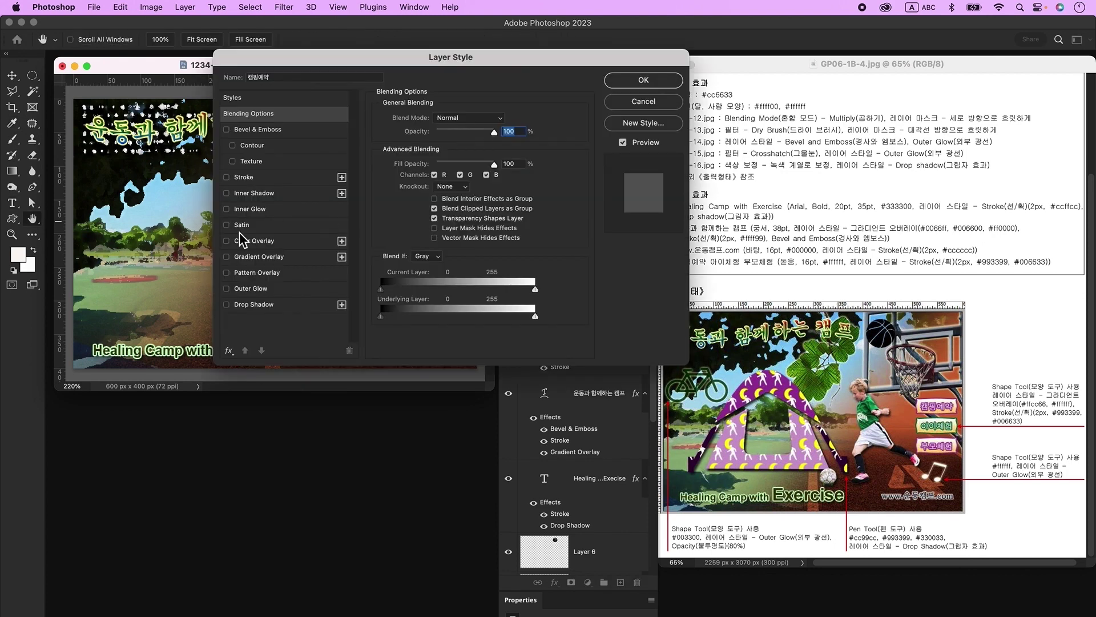
left_click(252, 178)
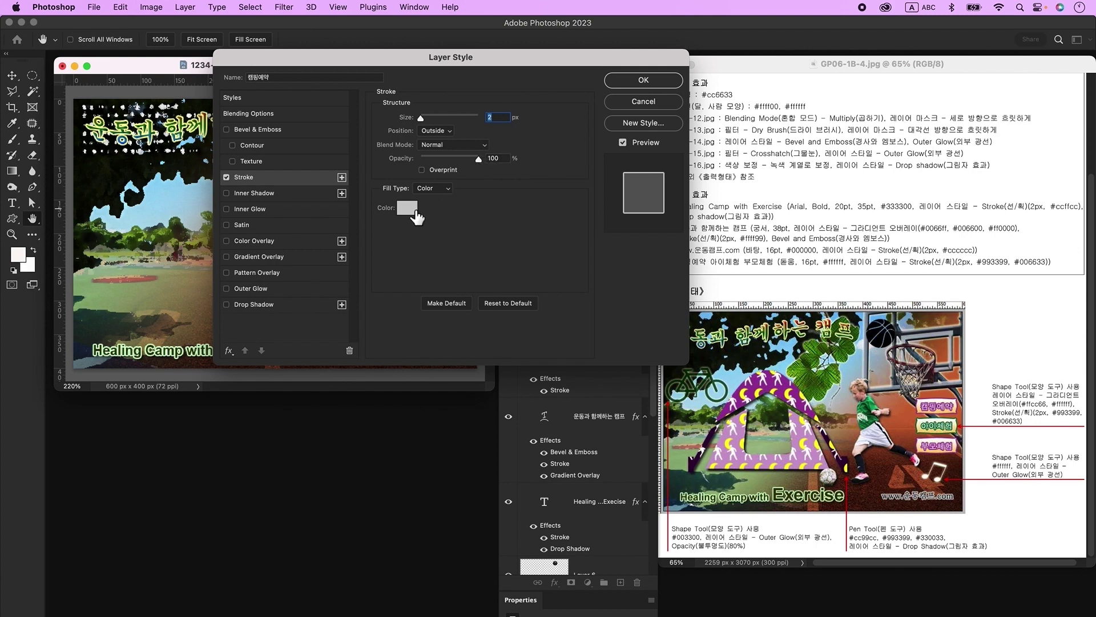
left_click(417, 212)
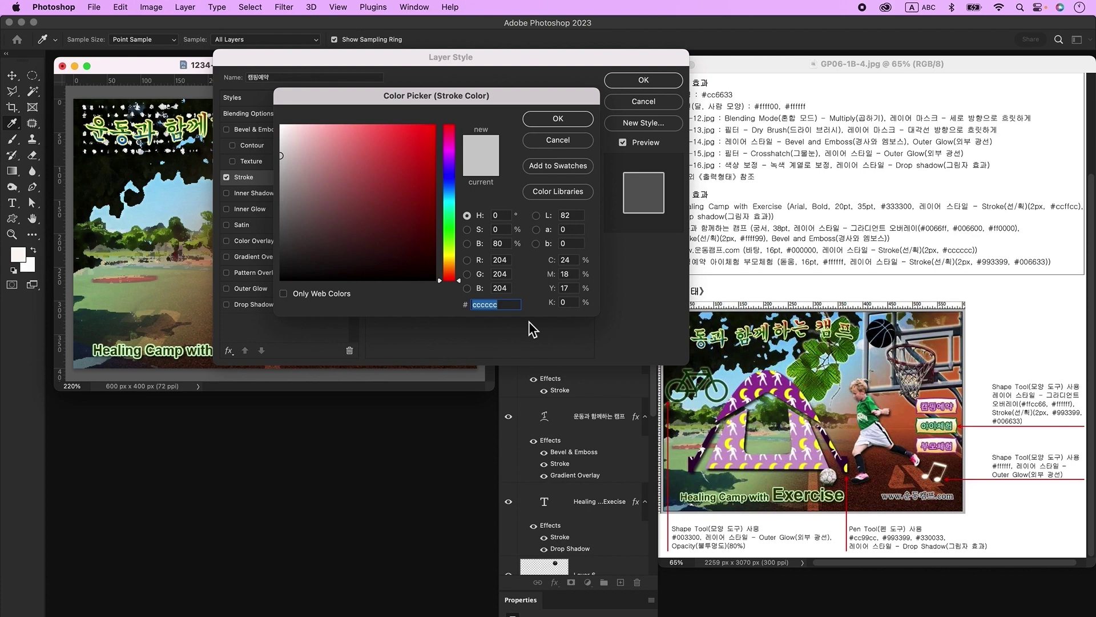
type("993399")
key("Return")
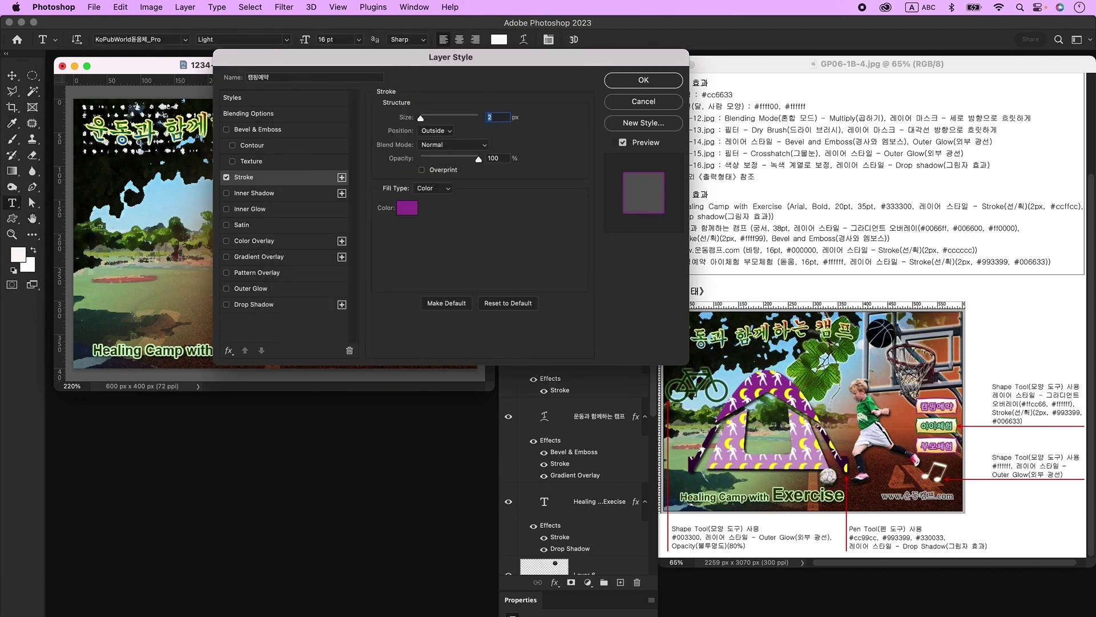
key("Return")
left_click(12, 75)
left_click_drag(255, 249, 411, 229)
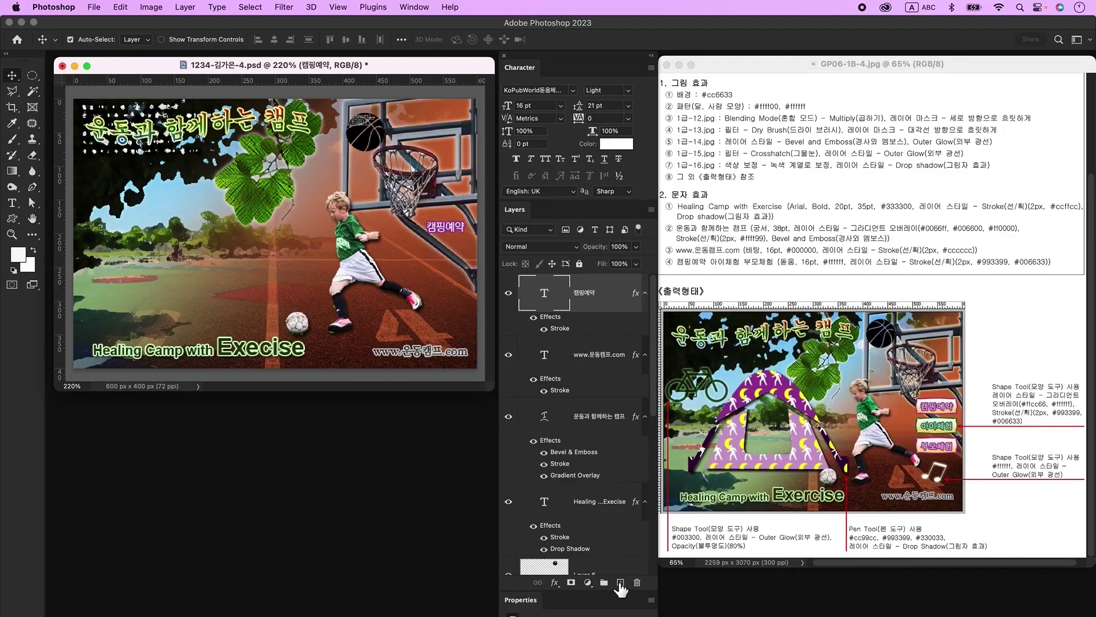
Add a new layer and draw a Banner 3 custom shape about 78 by 26 px over the "캠핑예약" text
left_click(621, 582)
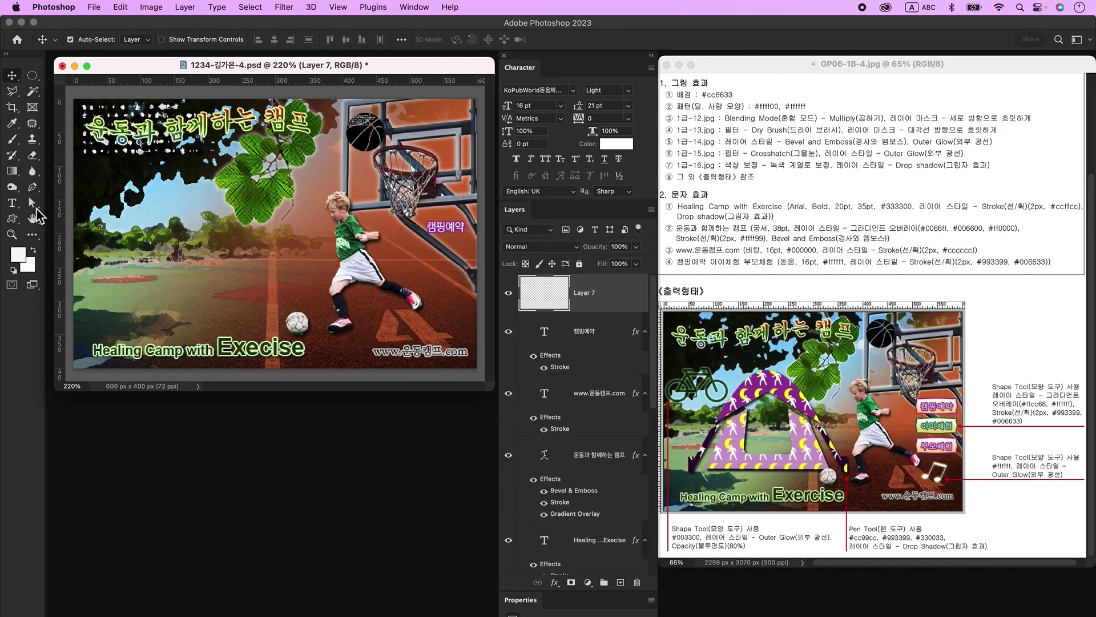
left_click(12, 219)
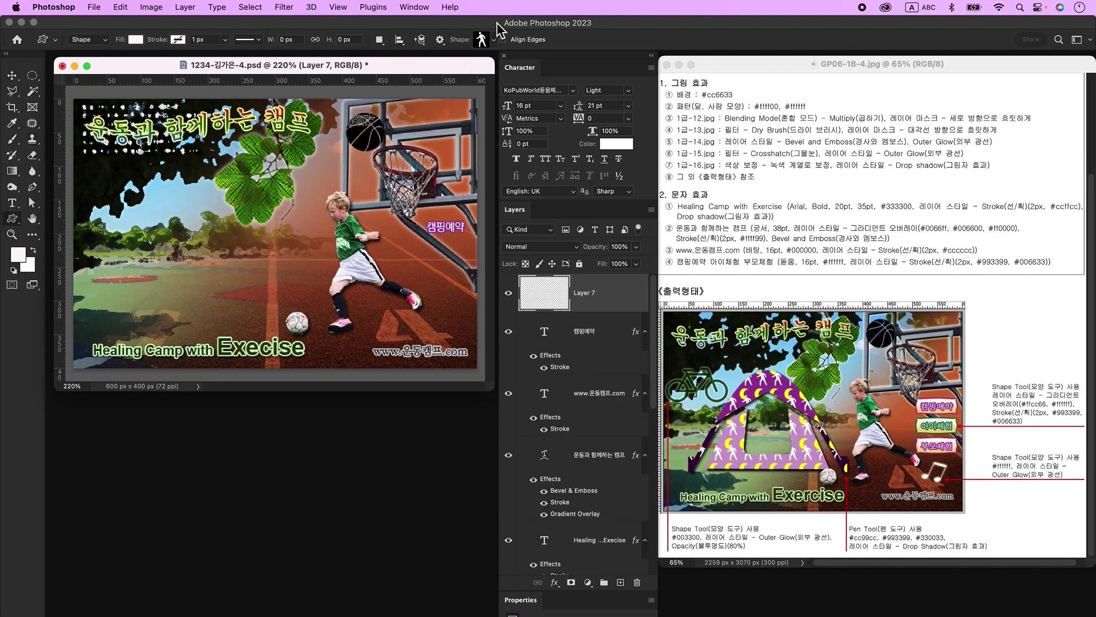
left_click(483, 40)
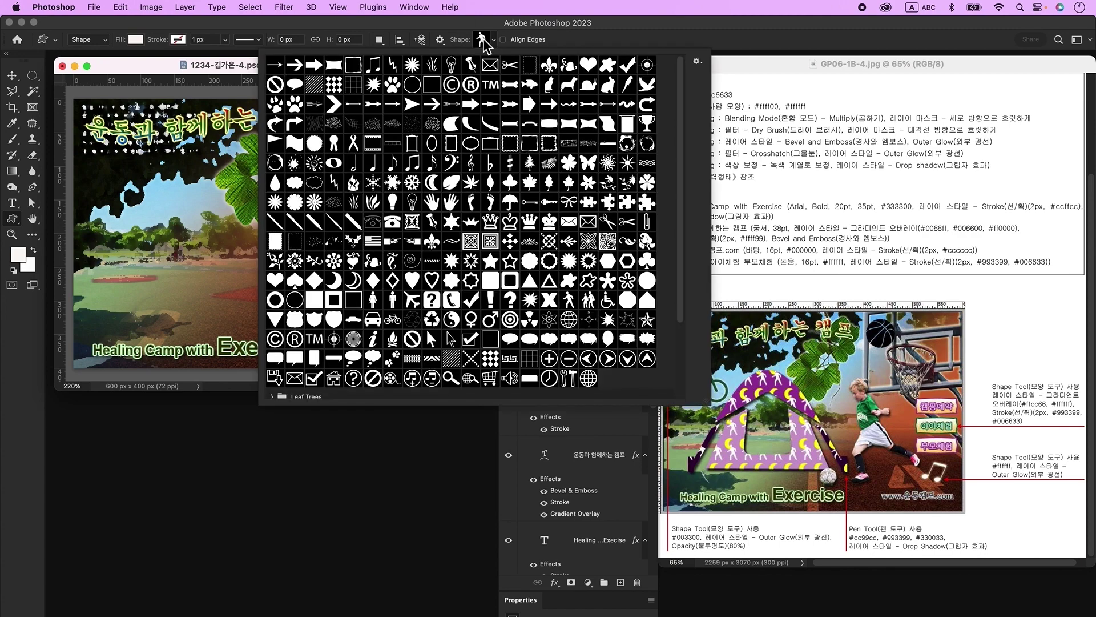
double_click(549, 125)
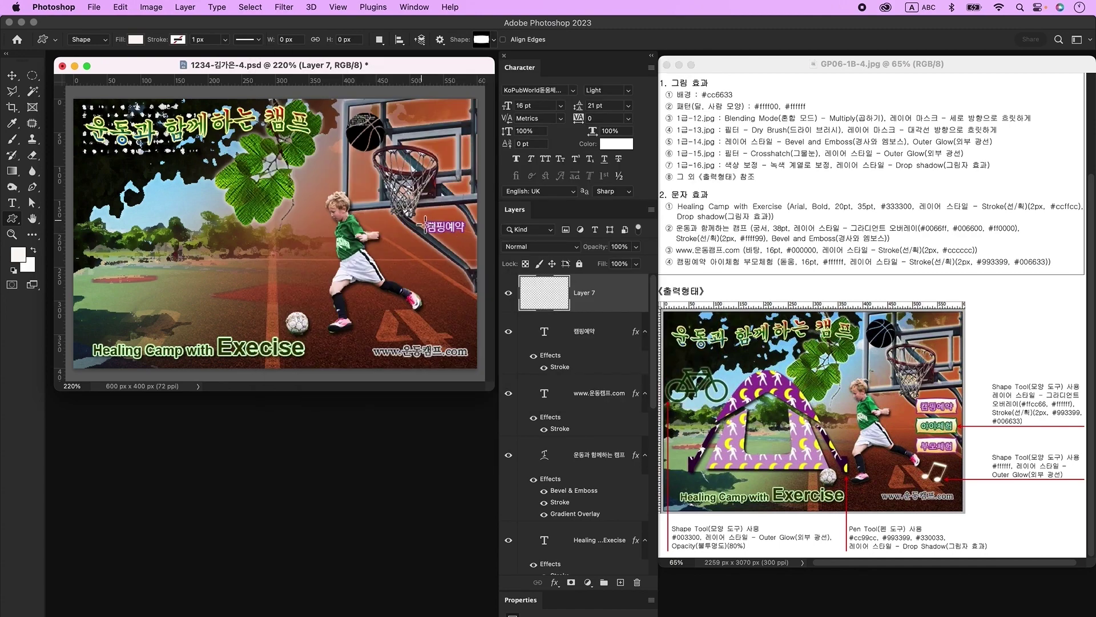
mouse_move(423, 219)
left_mouse_down()
mouse_move(505, 228)
mouse_move(518, 251)
left_mouse_up()
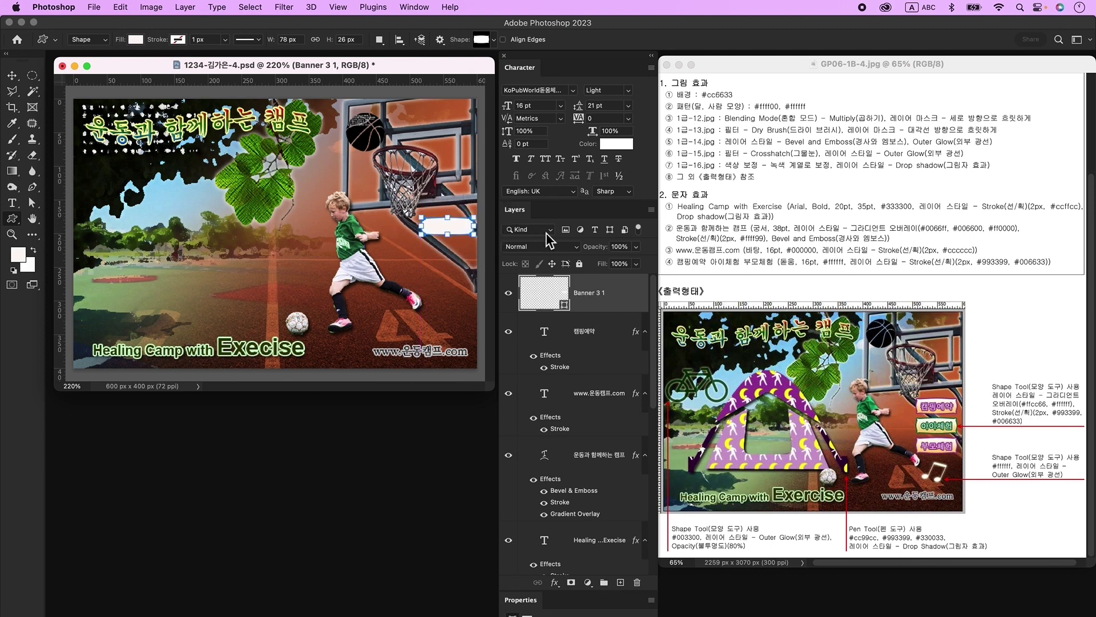
Add a Gradient Overlay to the banner shape, running from #ffcc66 to #ffffff
left_click(630, 298)
double_click(629, 298)
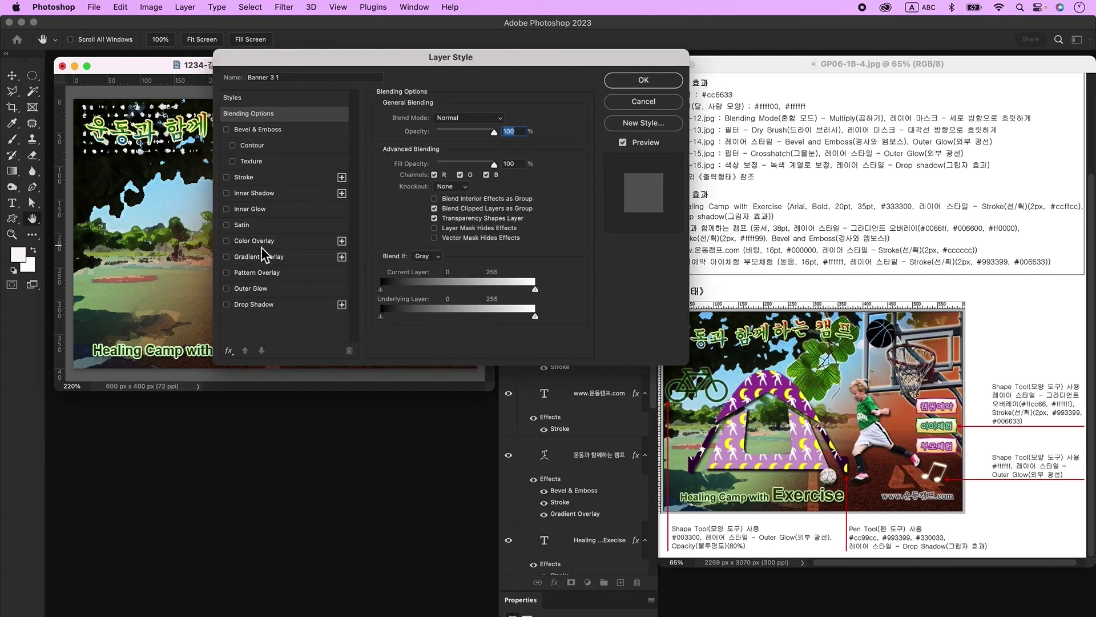
left_click(271, 258)
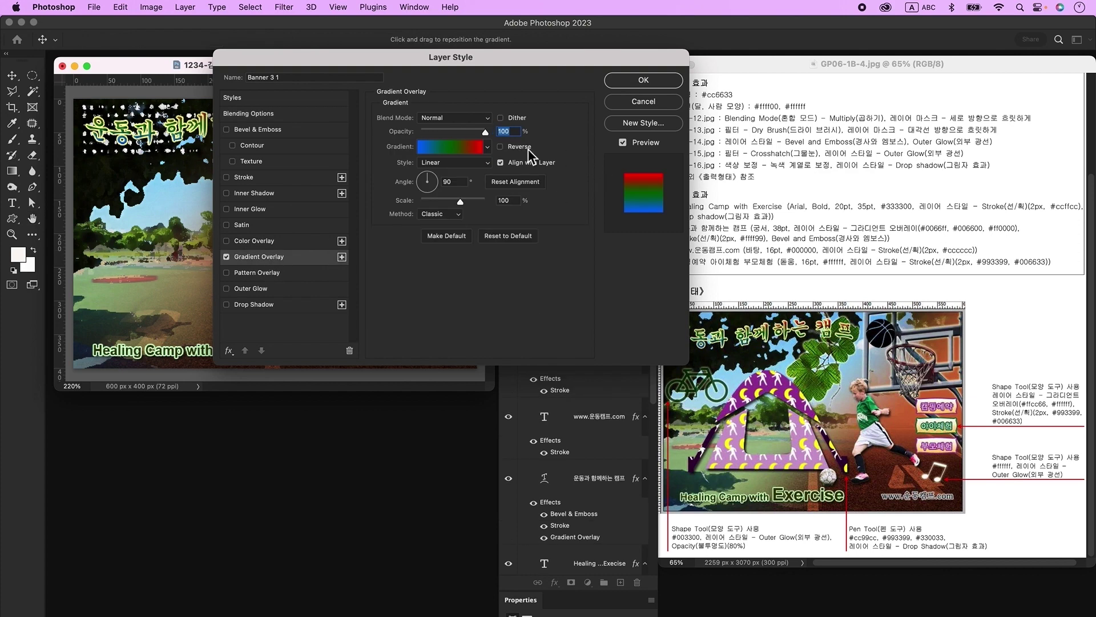
left_click(456, 153)
left_click_drag(347, 336, 342, 345)
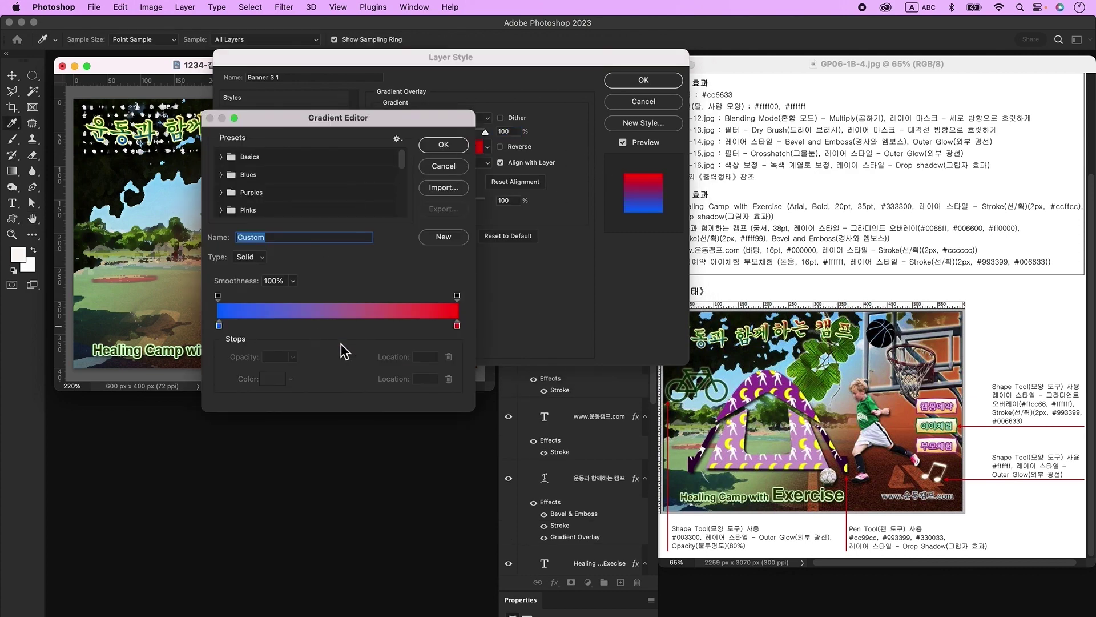
double_click(219, 325)
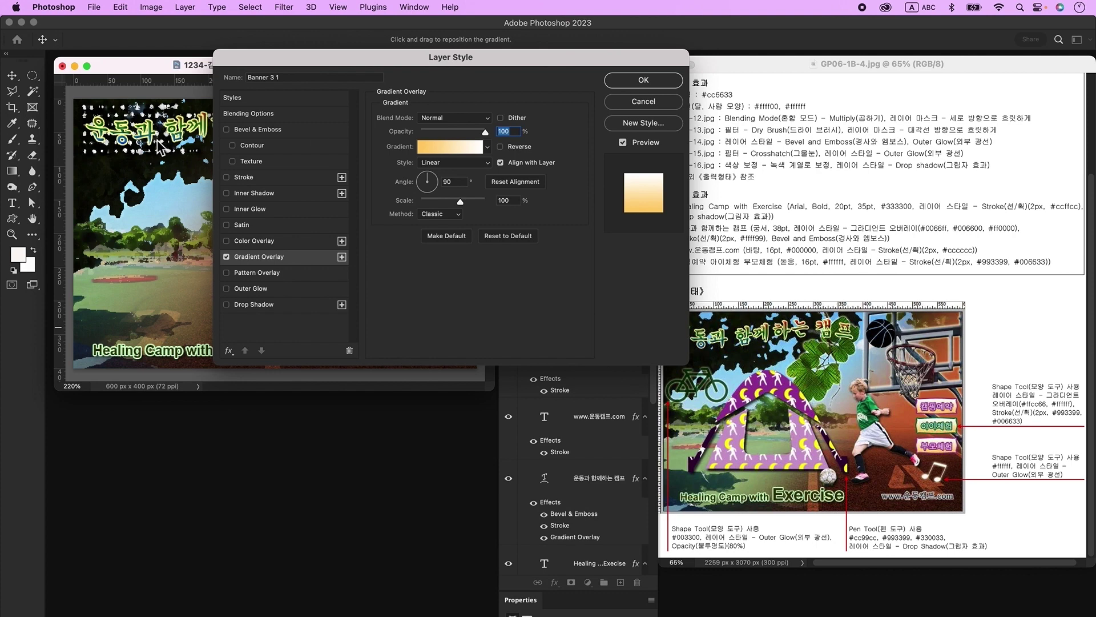
Add a 2 px #993399 stroke to the banner shape
left_click(247, 178)
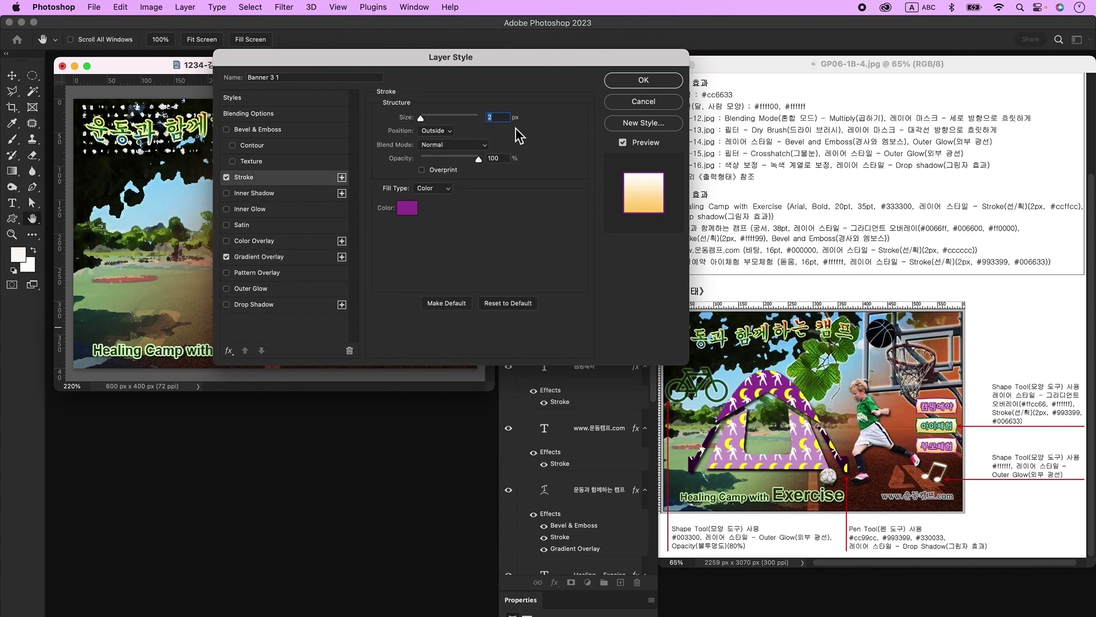
left_click(409, 211)
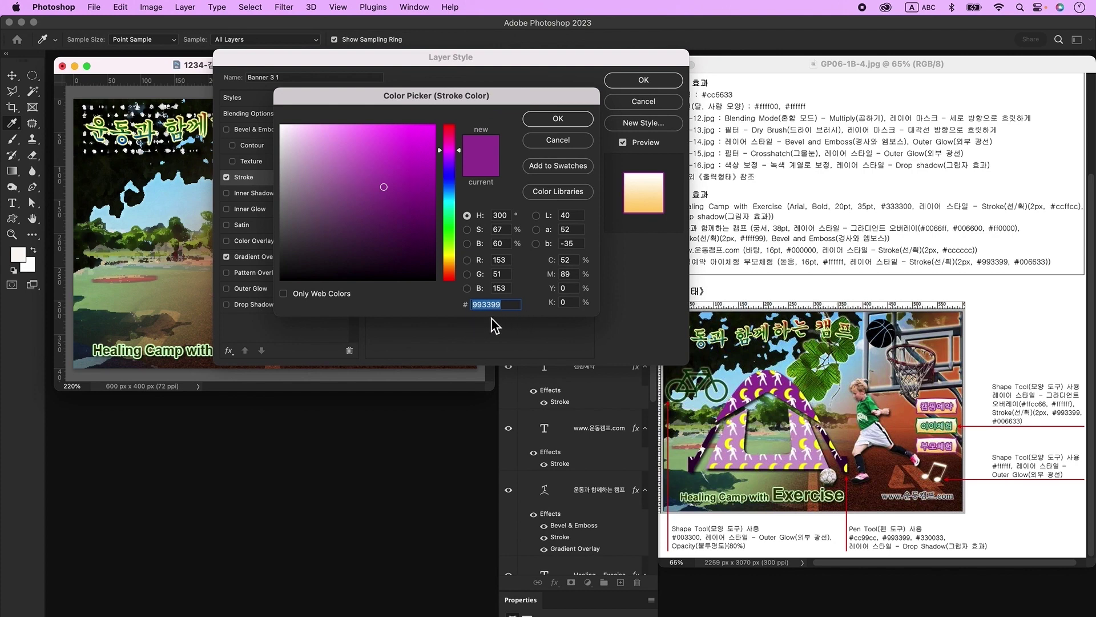
left_click(573, 121)
left_click(643, 80)
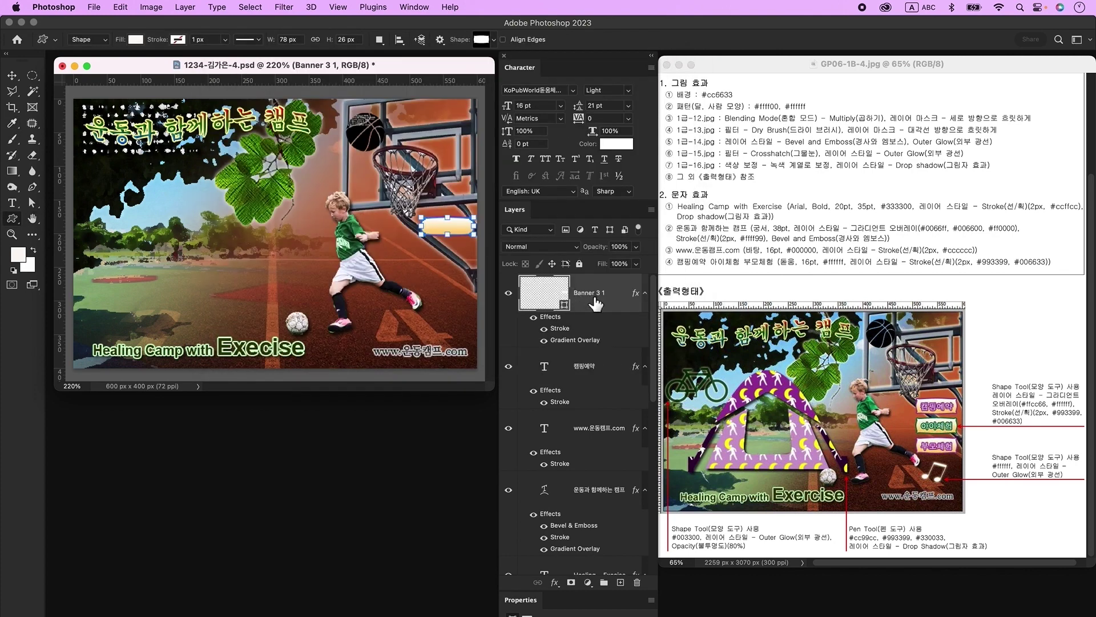
Place the banner layer beneath the "캠핑예약" text layer and shift the banner so it is centered behind the text
key("super+bracketleft")
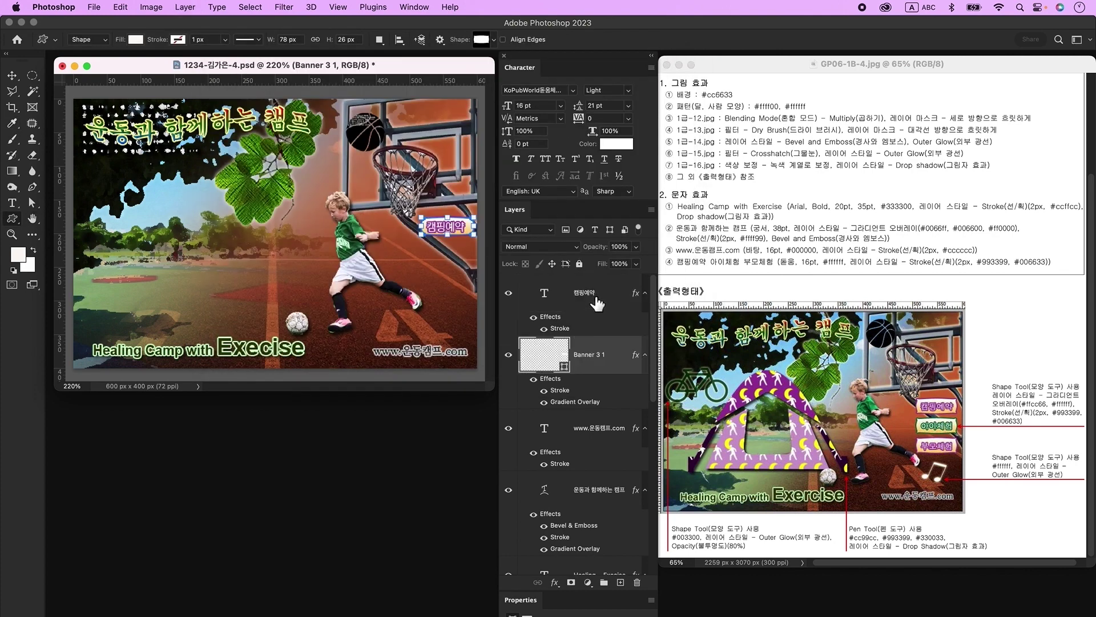
key("v")
left_click_drag(466, 234, 446, 236)
Select the "캠핑예약" text together with its banner and duplicate the pair twice, stacking the copies evenly below the original
left_click(574, 343, "shift")
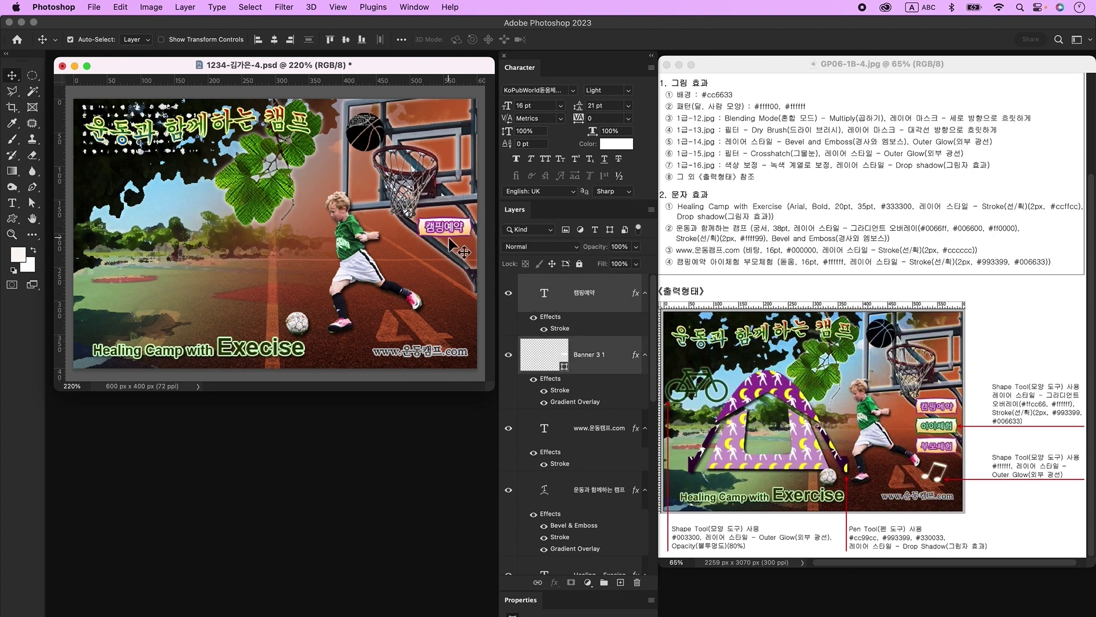
left_click(451, 235)
left_click_drag(449, 231, 453, 255)
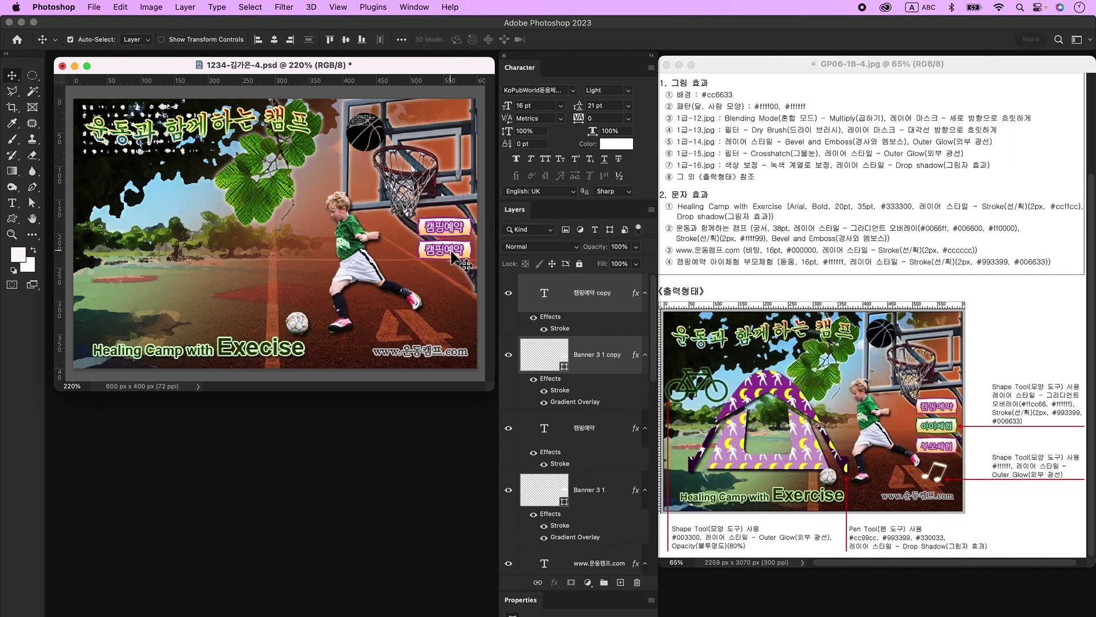
left_click_drag(453, 258, 454, 275)
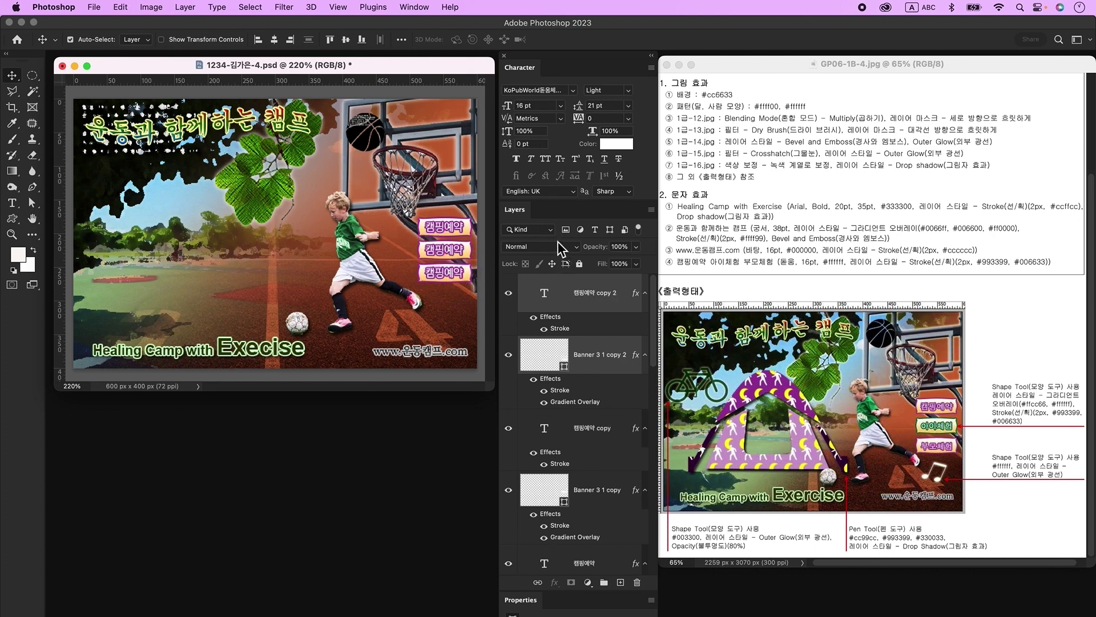
Replace the text on the middle menu banner with "아이체험" and on the lowest one with "부모체험"
left_click(12, 203)
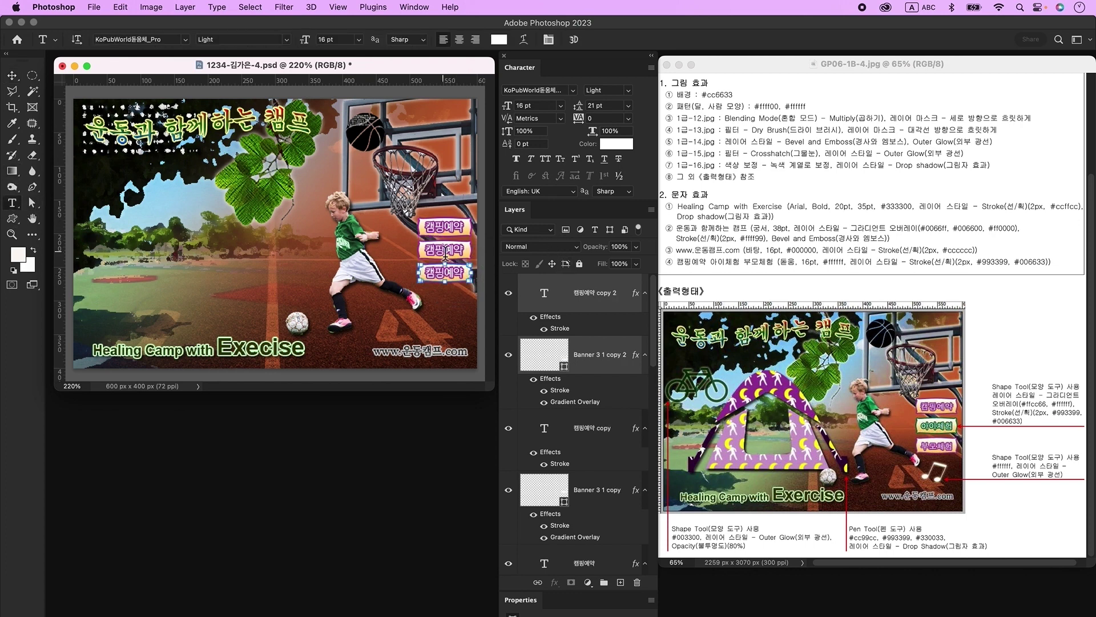
left_click(446, 252)
key("super+a")
key("ctrl+space")
type("아이체험")
left_click(445, 273)
key("super+a")
type("부모체험")
key("super+Return")
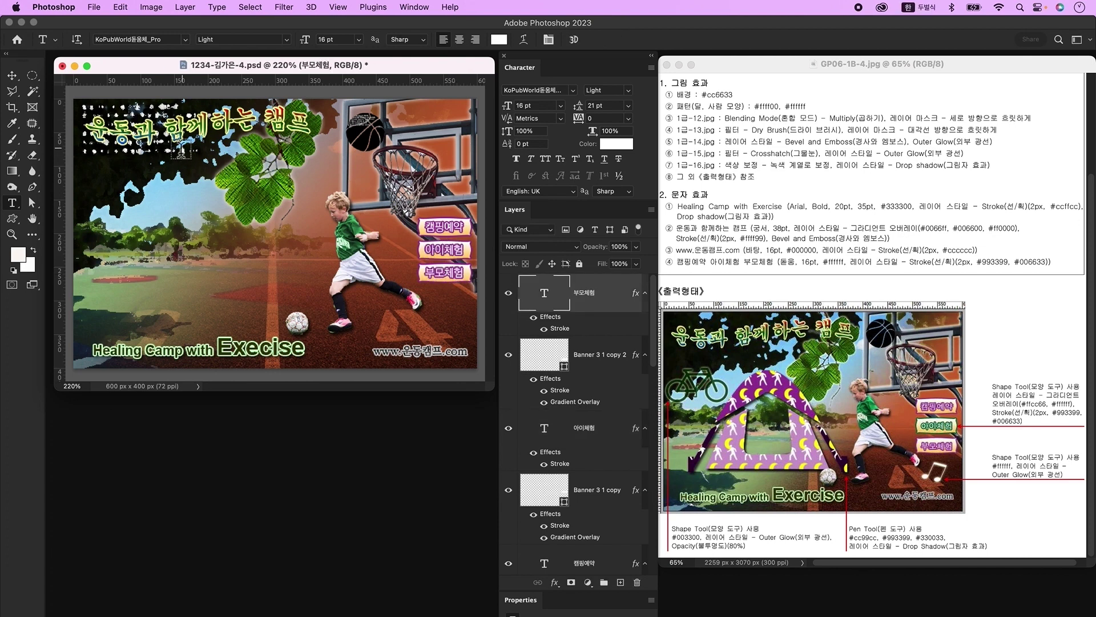
Change the stroke color of the "아이체험" text to #006633
left_click(11, 75)
left_click(438, 252)
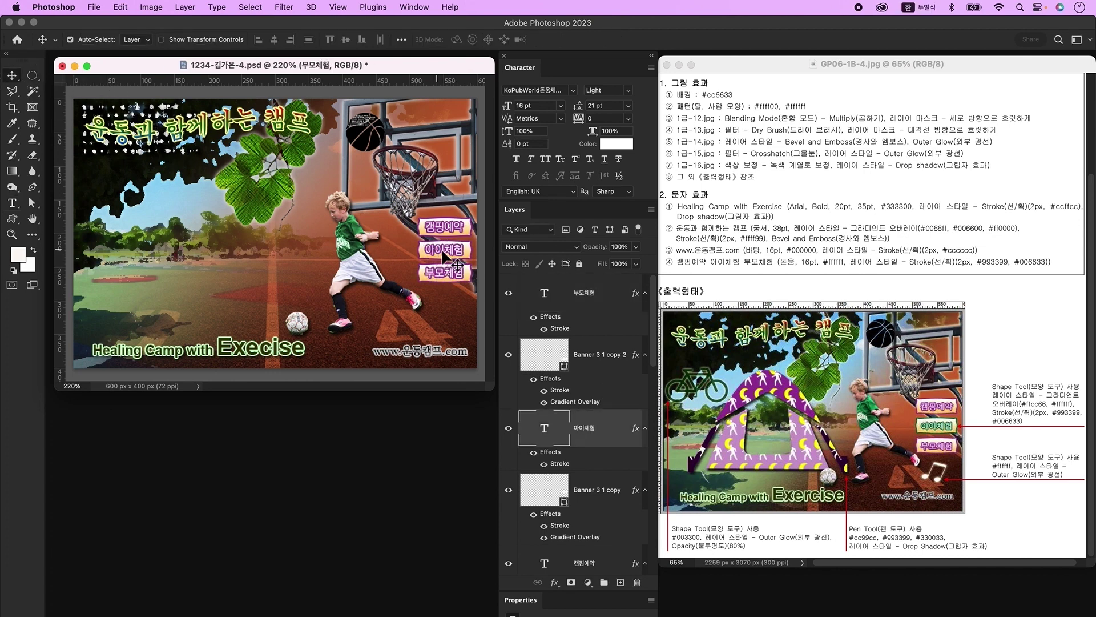
double_click(635, 428)
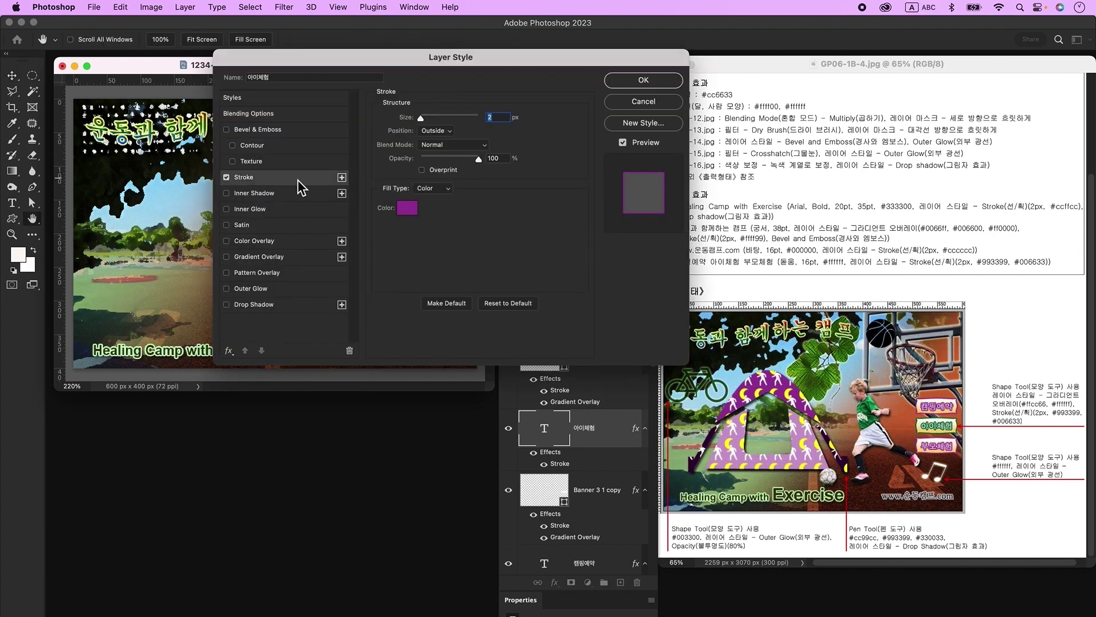
left_click(407, 208)
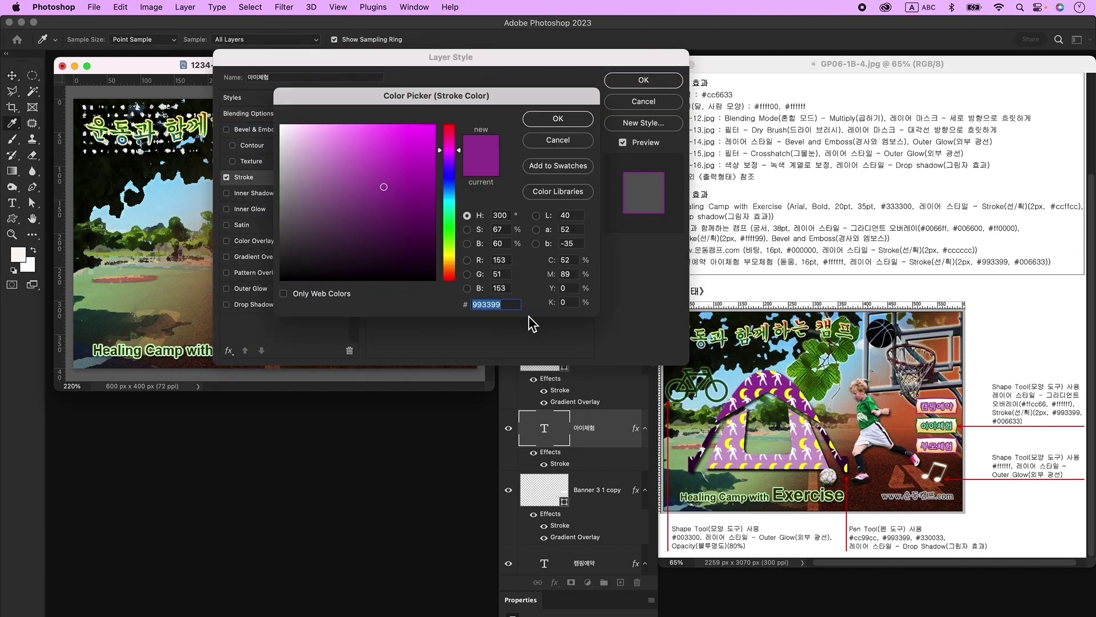
type("006633")
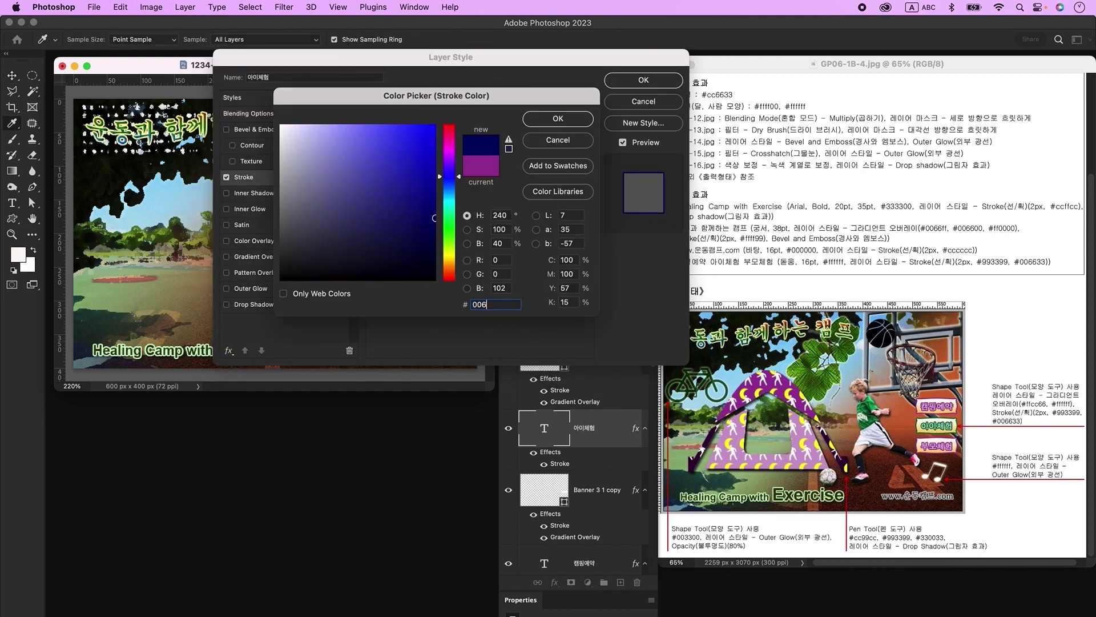
key("Return")
key("Return")
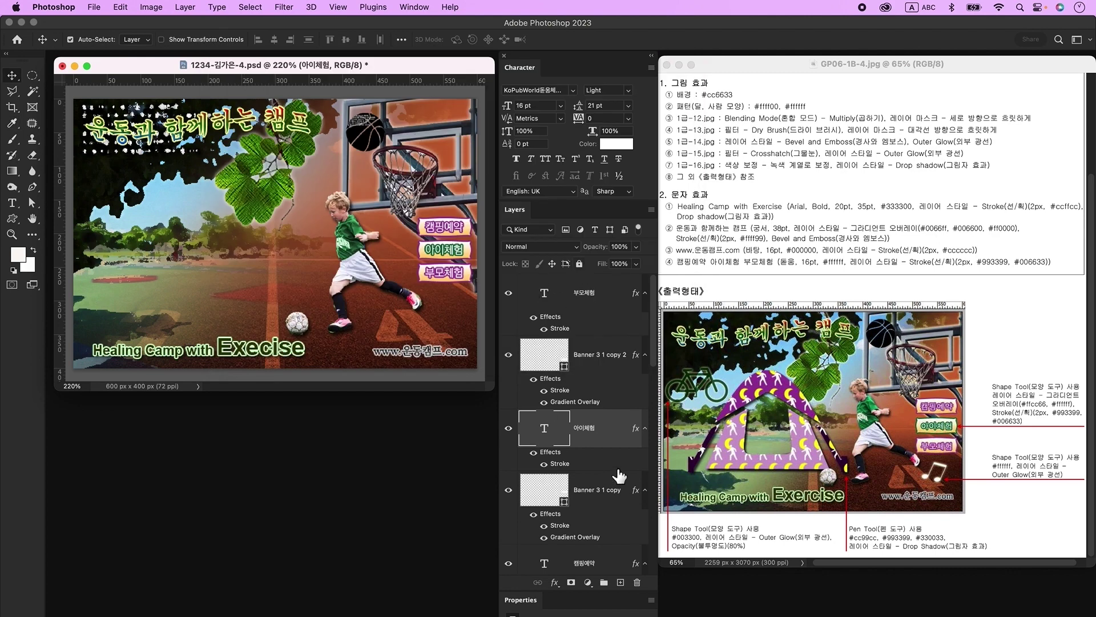
Change the stroke color of the banner behind "아이체험" to #006633
double_click(605, 501)
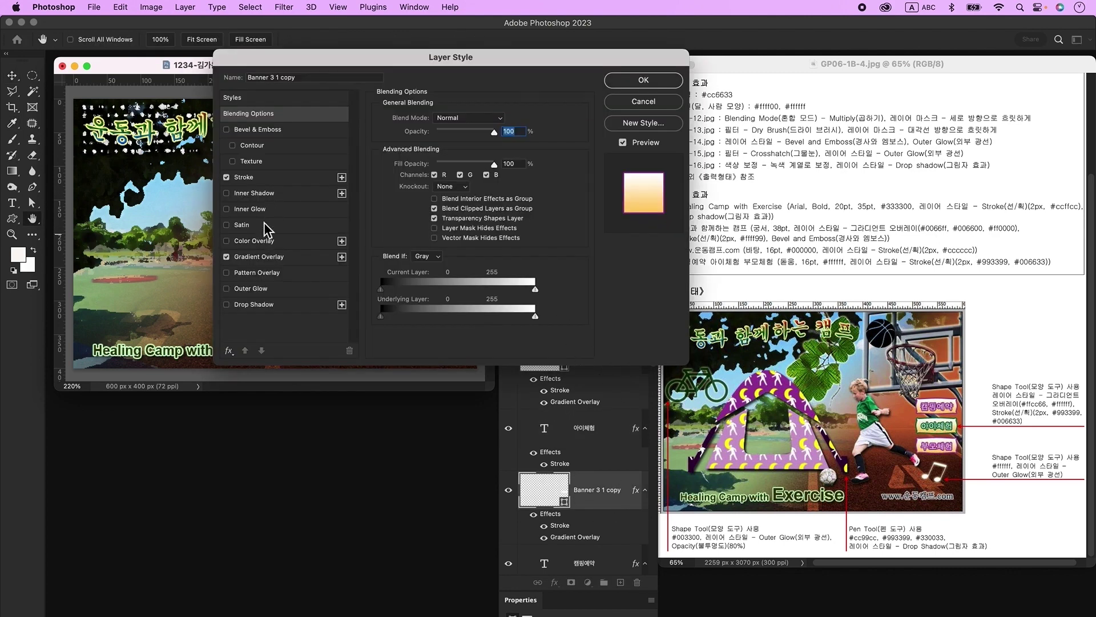
left_click(258, 178)
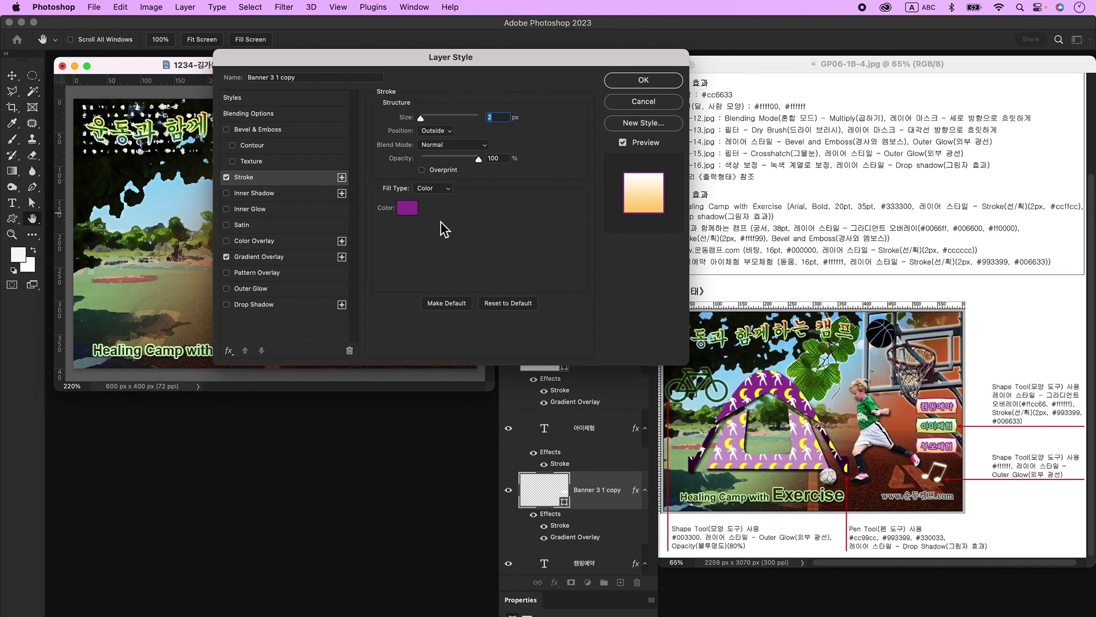
left_click(407, 208)
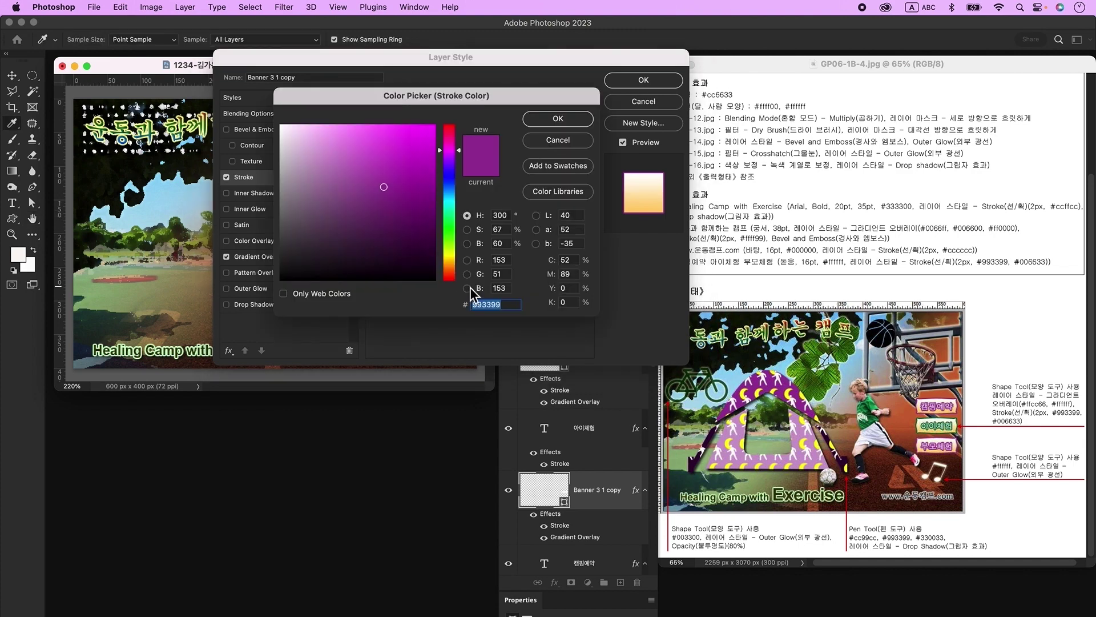
type("006633")
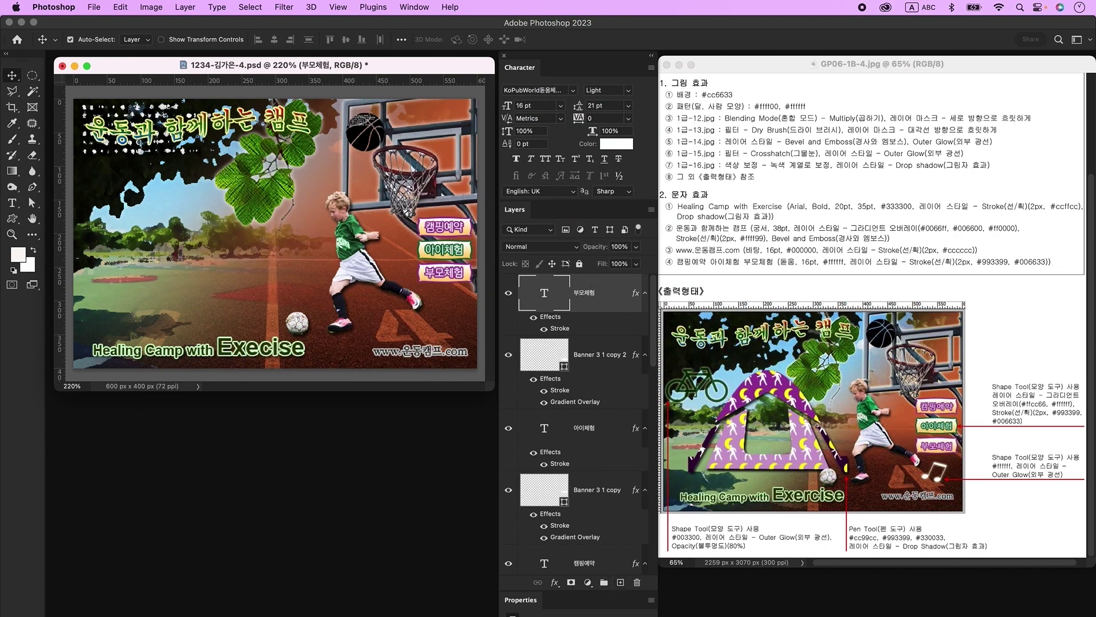
On a new layer, draw a red beamed eighth-notes custom shape, about 39 x 46 px, between the menu banners and the web address
left_click(621, 582)
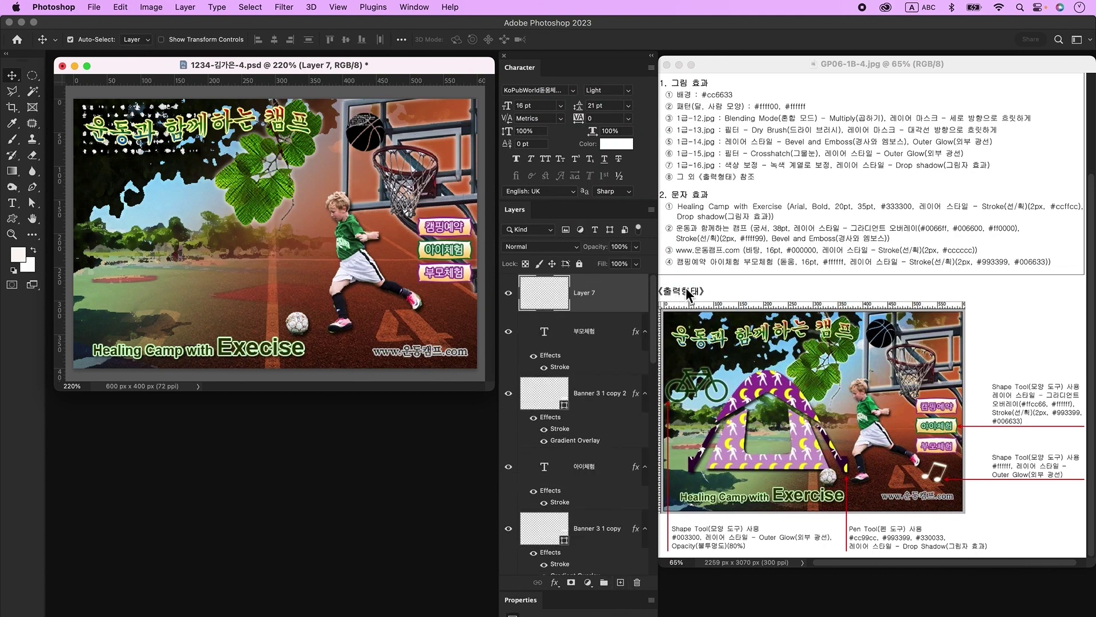
left_click(12, 220)
left_click(136, 40)
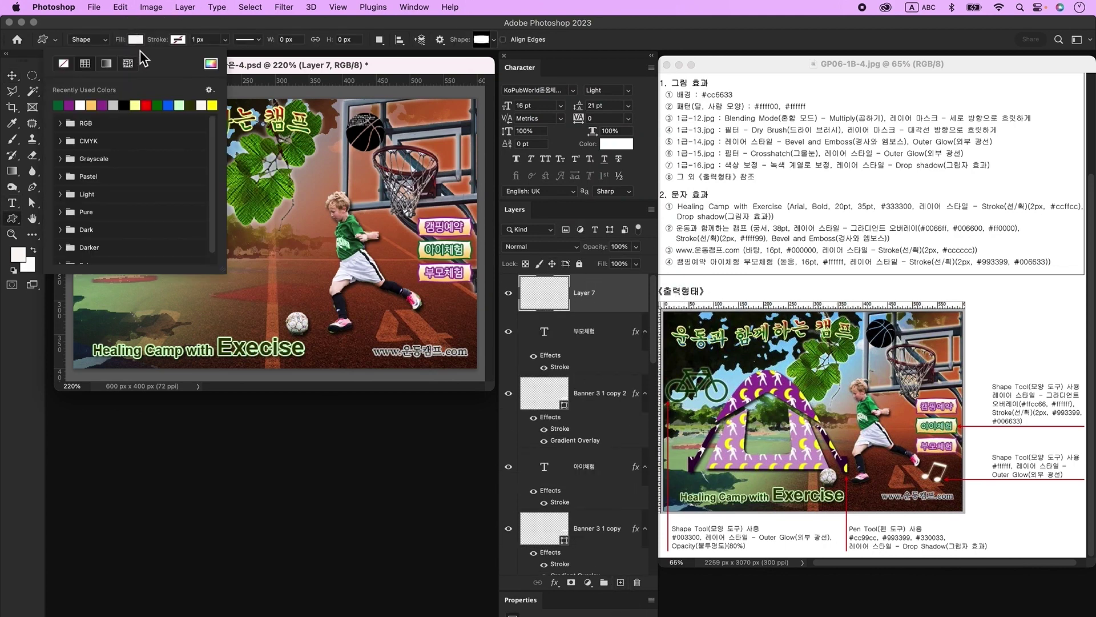
left_click(147, 105)
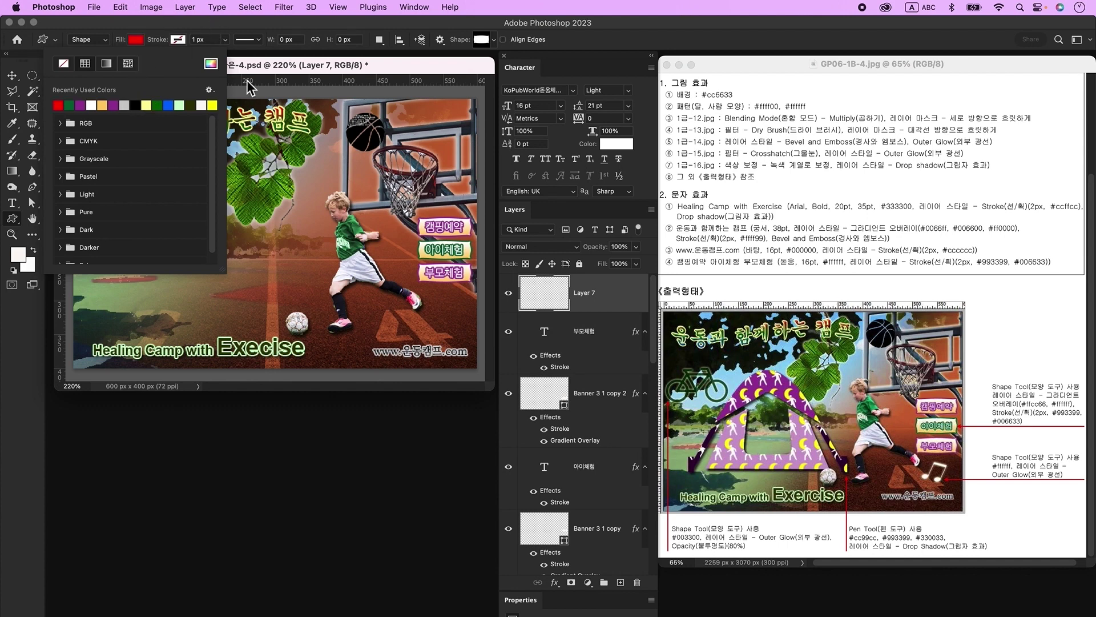
left_click(485, 43)
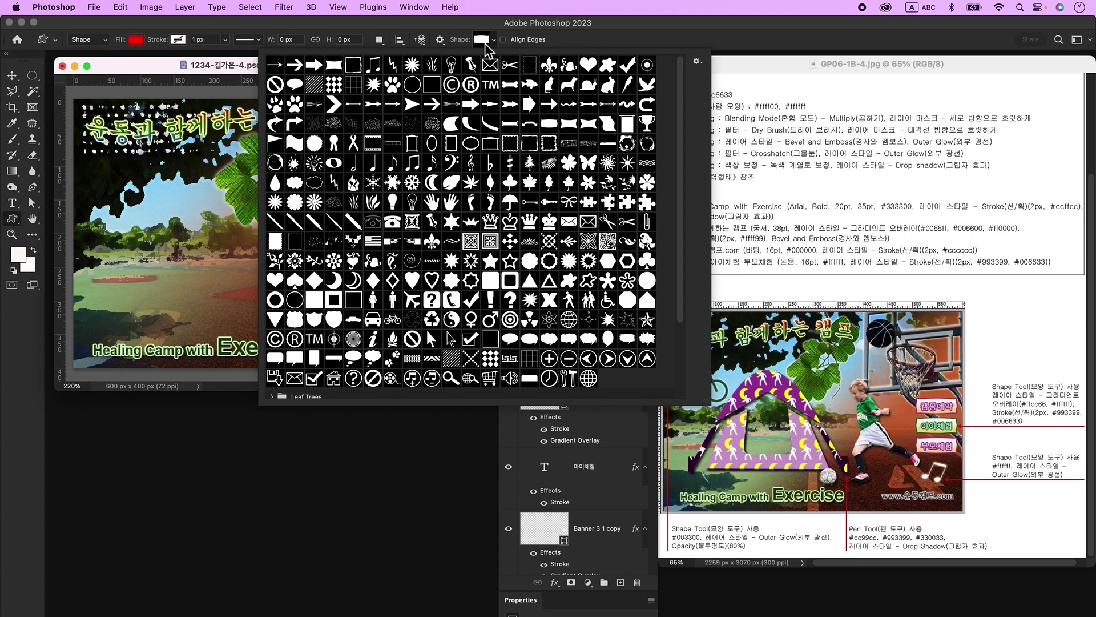
left_click(412, 163)
left_click_drag(407, 284, 454, 334)
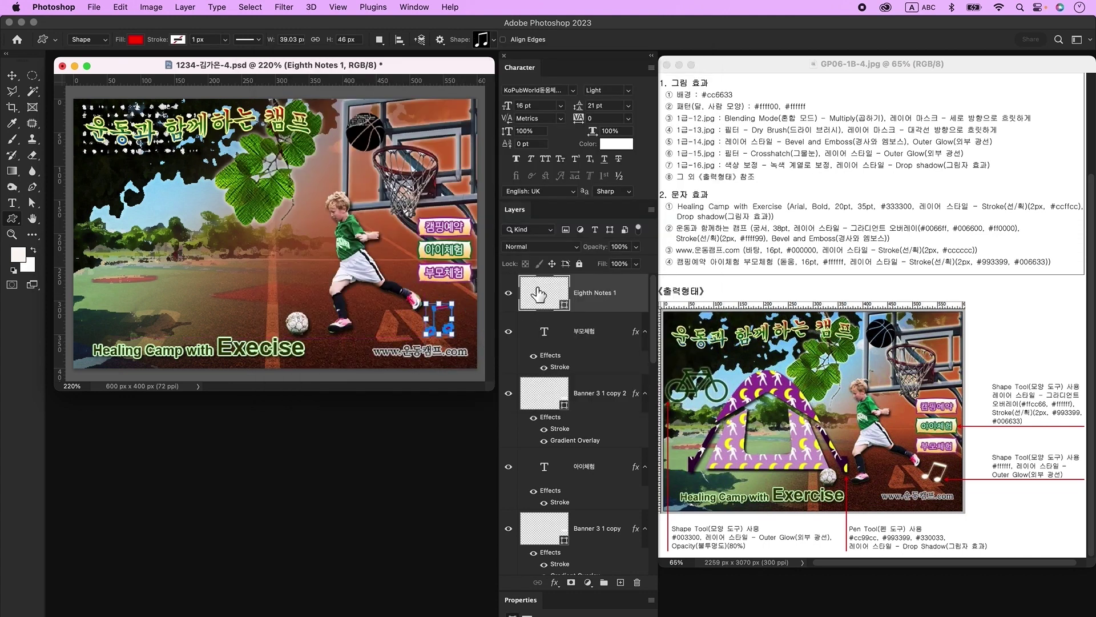
Fill the music notes shape with #ffffff and add an Outer Glow to it
double_click(542, 298)
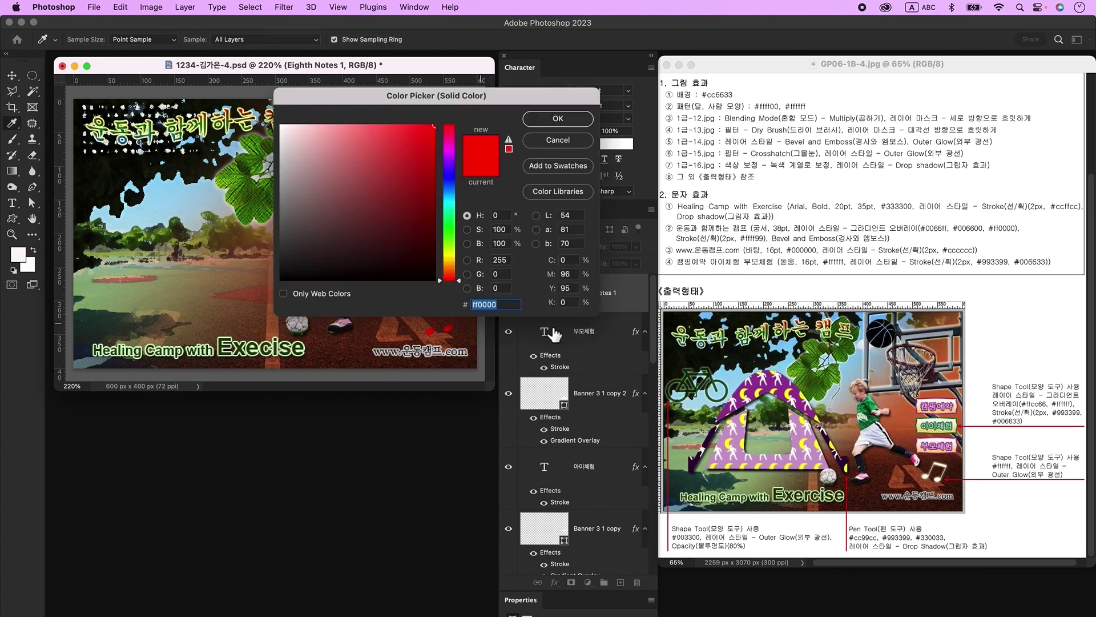
type("ffffff")
key("Return")
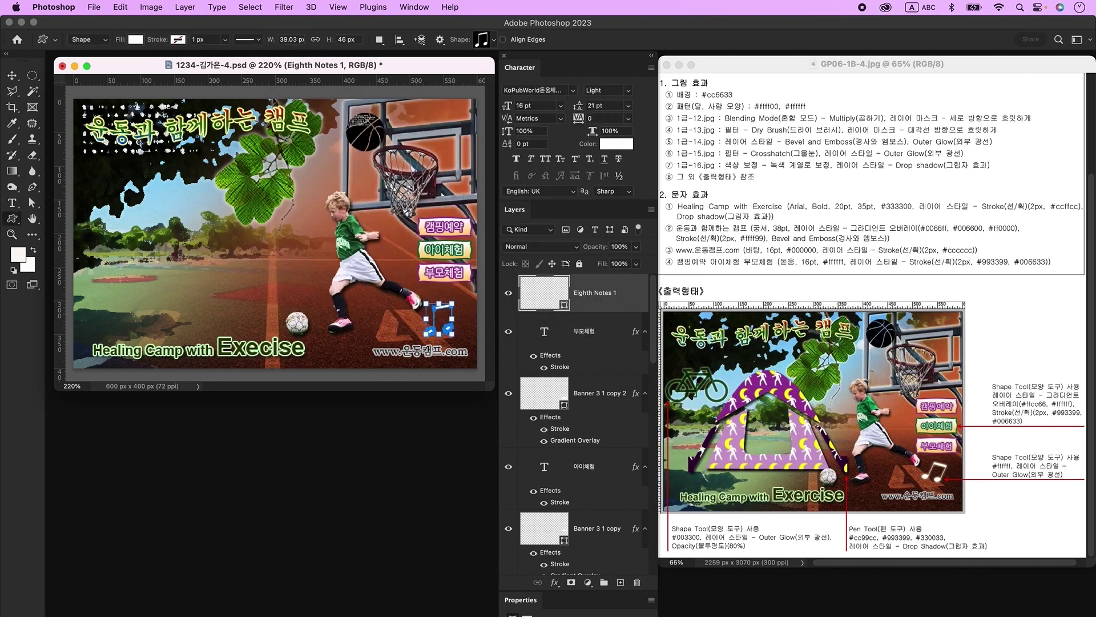
double_click(638, 299)
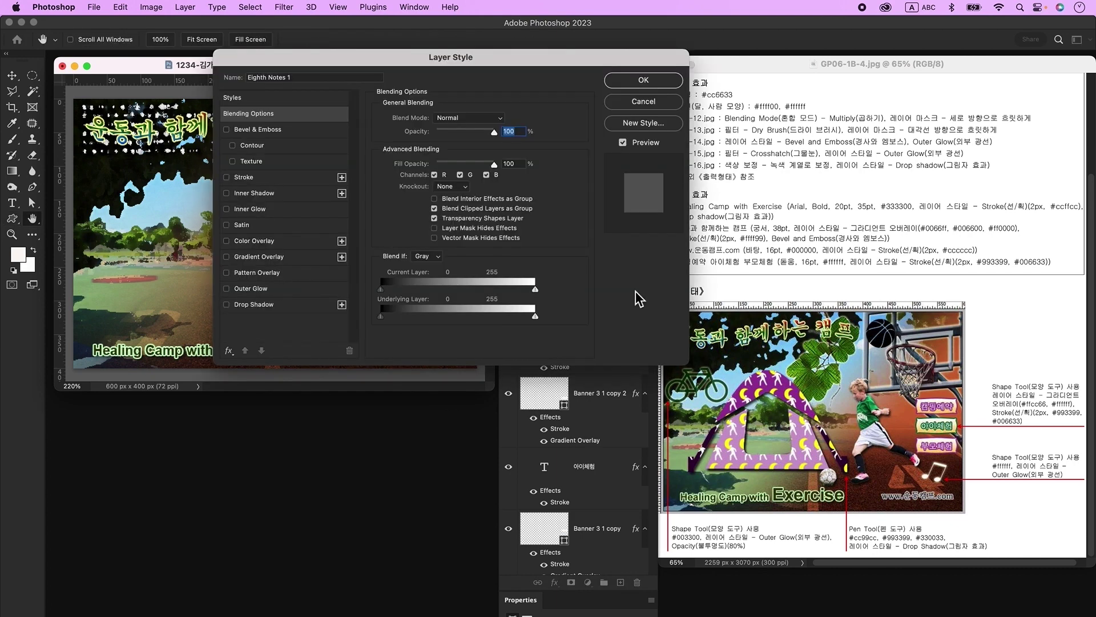
left_click(250, 287)
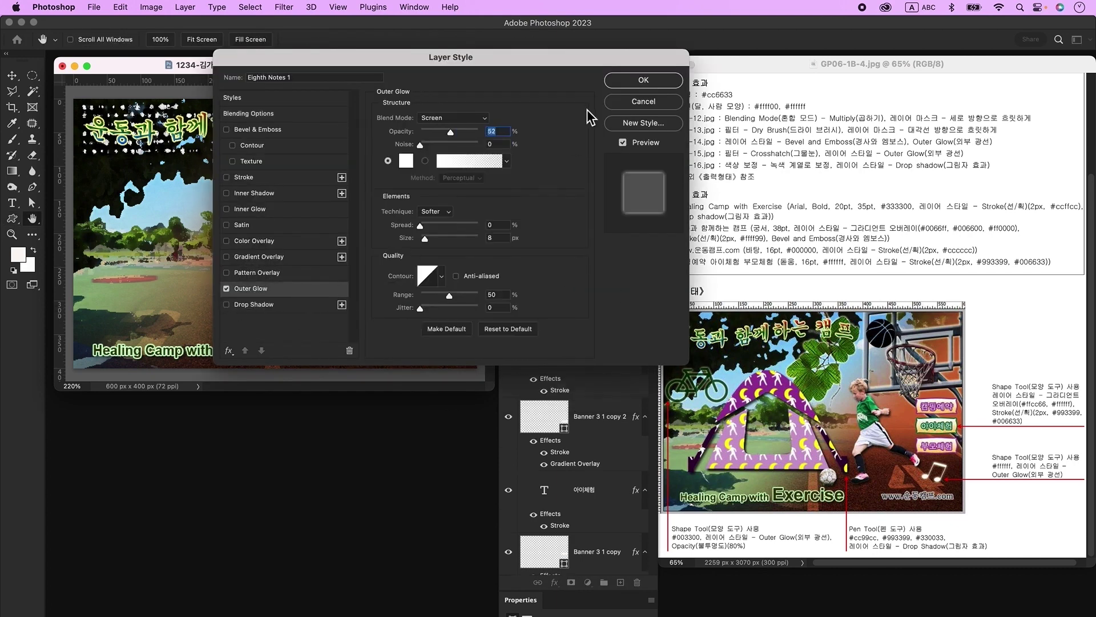
left_click(634, 82)
Rotate the music notes shape slightly clockwise above the web address to match the sample poster
key("super+t")
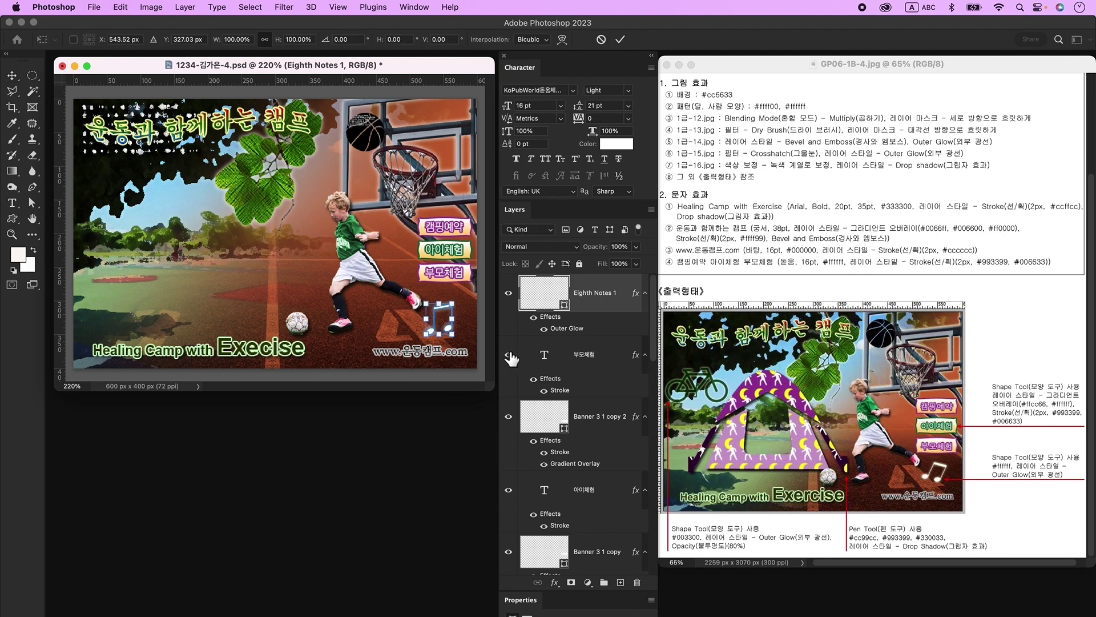
left_click_drag(469, 302, 476, 316)
key("Return")
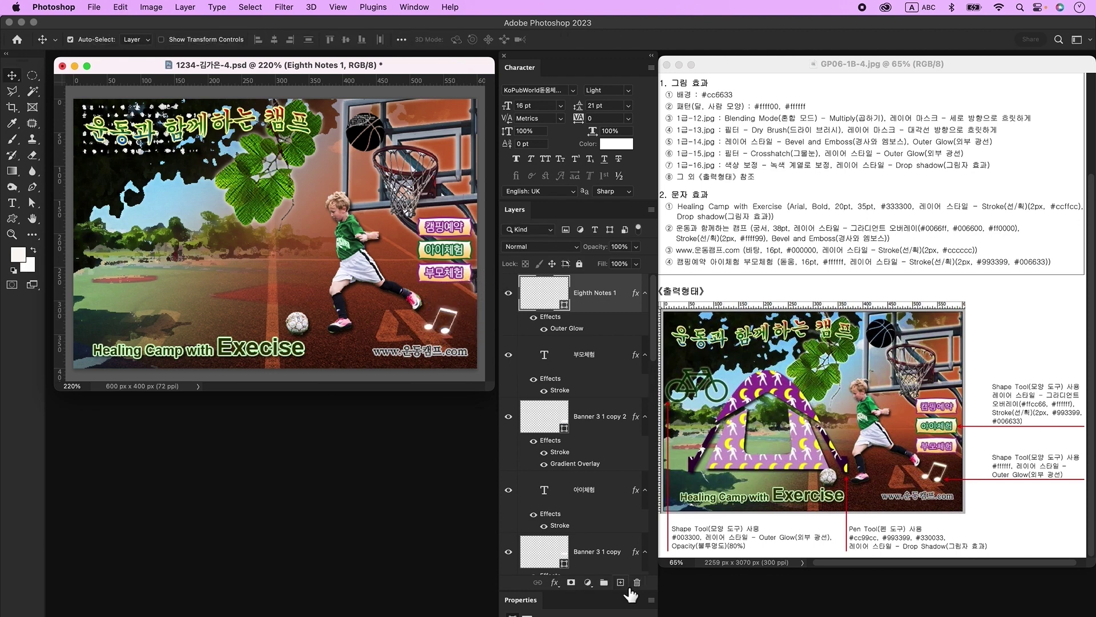
Draw a red ellipse about 143 x 209 px below the title and delete its lowest anchor point to leave the upper half
left_click(620, 581)
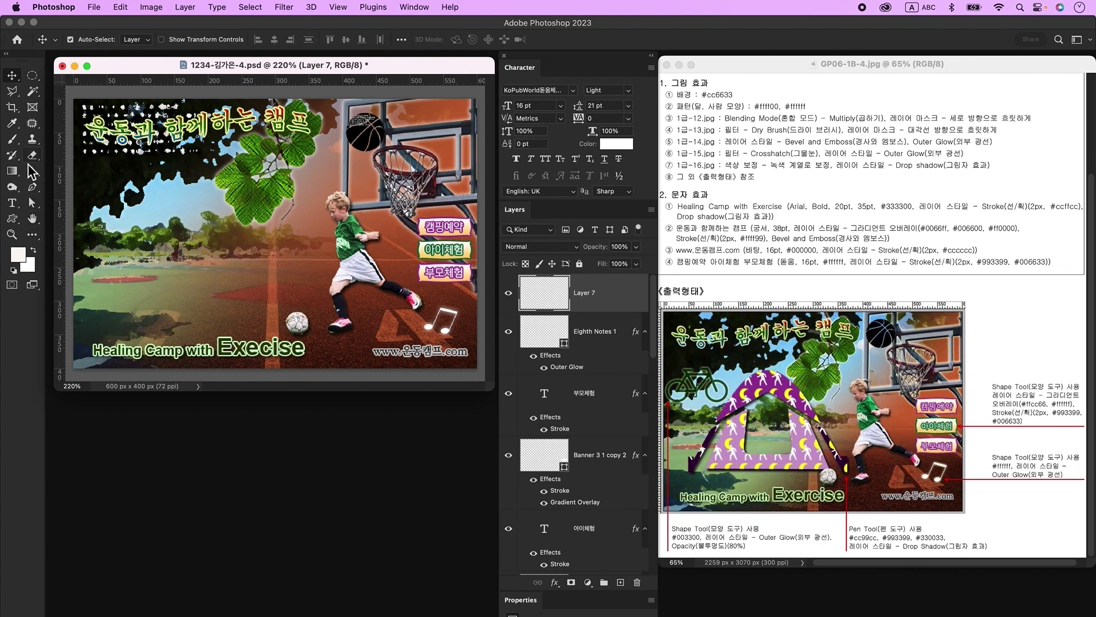
left_click_drag(14, 220, 64, 228)
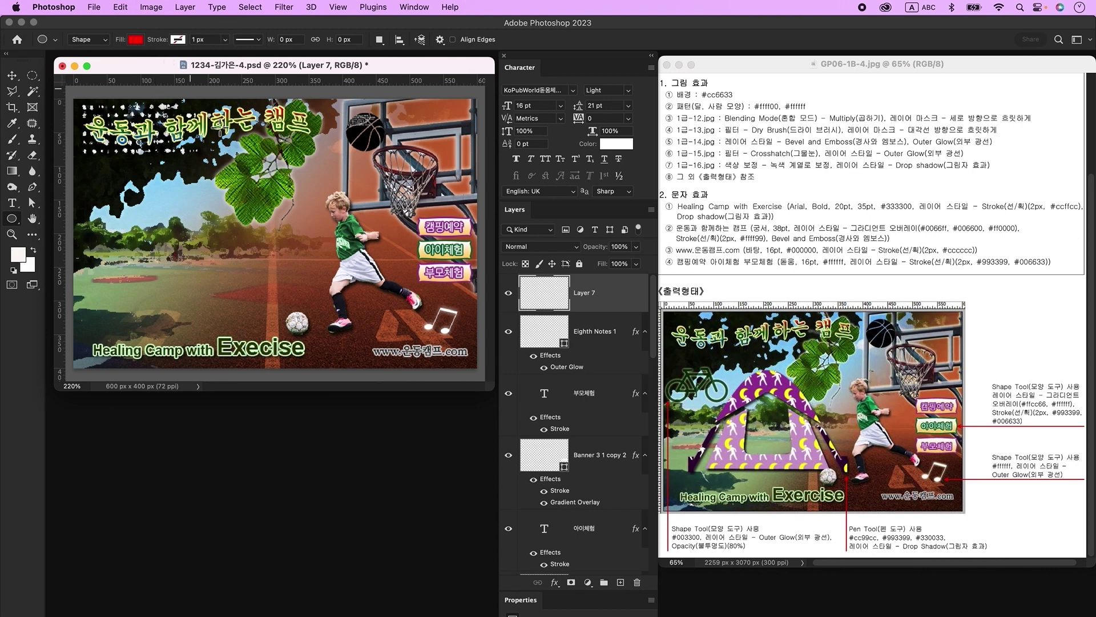
left_click_drag(137, 172, 229, 307)
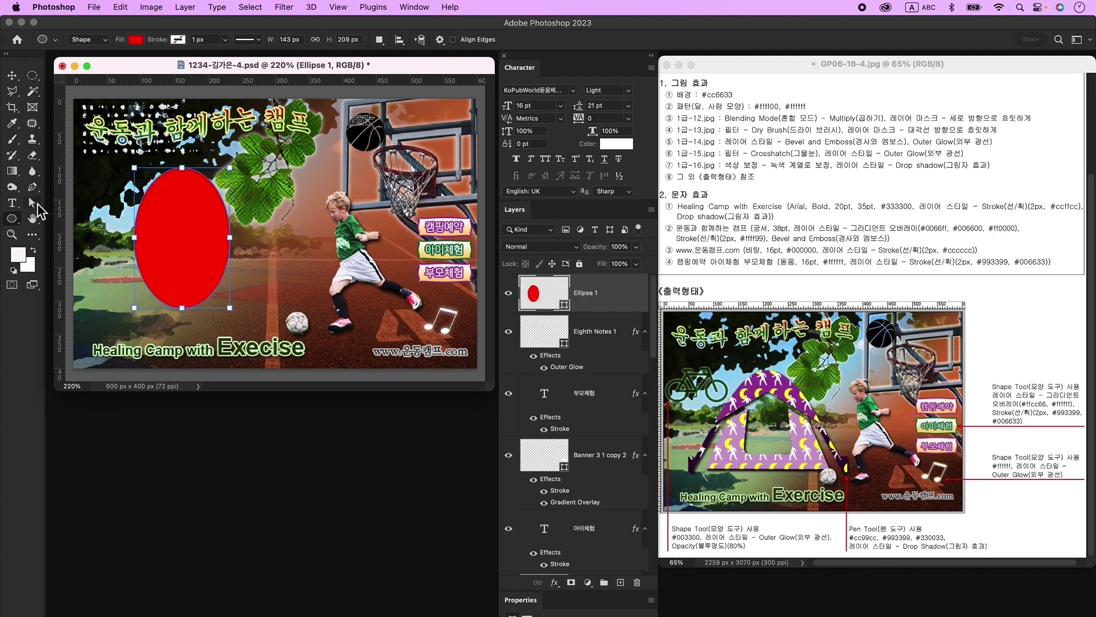
left_click(34, 207)
left_click(183, 310)
key("BackSpace")
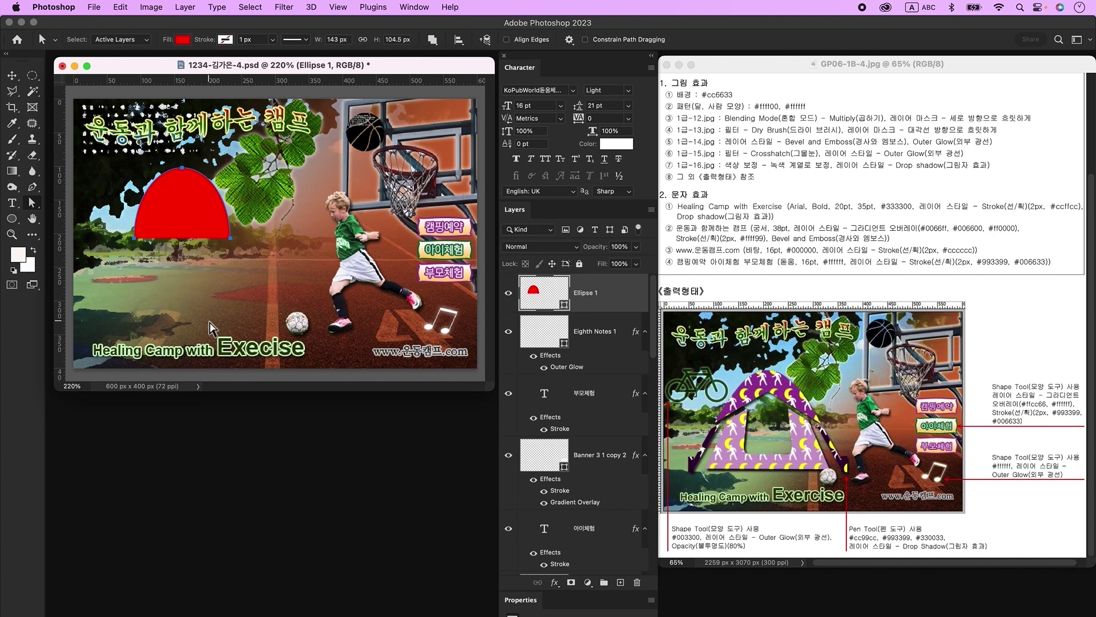
Close the red half-ellipse with the Pen tool in Shape mode, adding a central inner peak to form the tent's roof
left_click(33, 188)
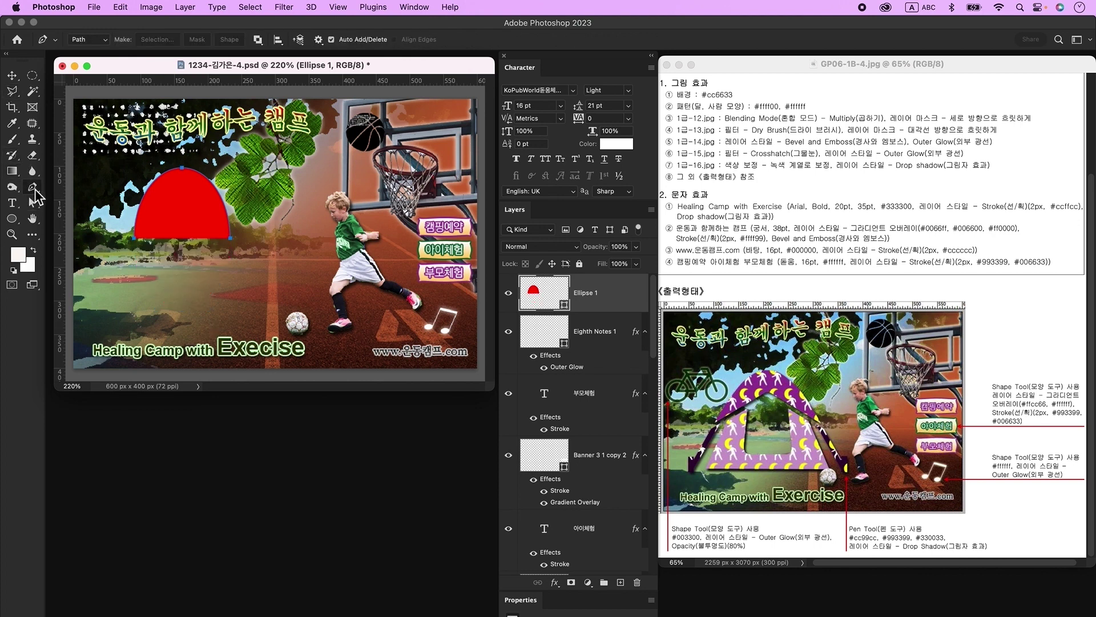
left_click(85, 42)
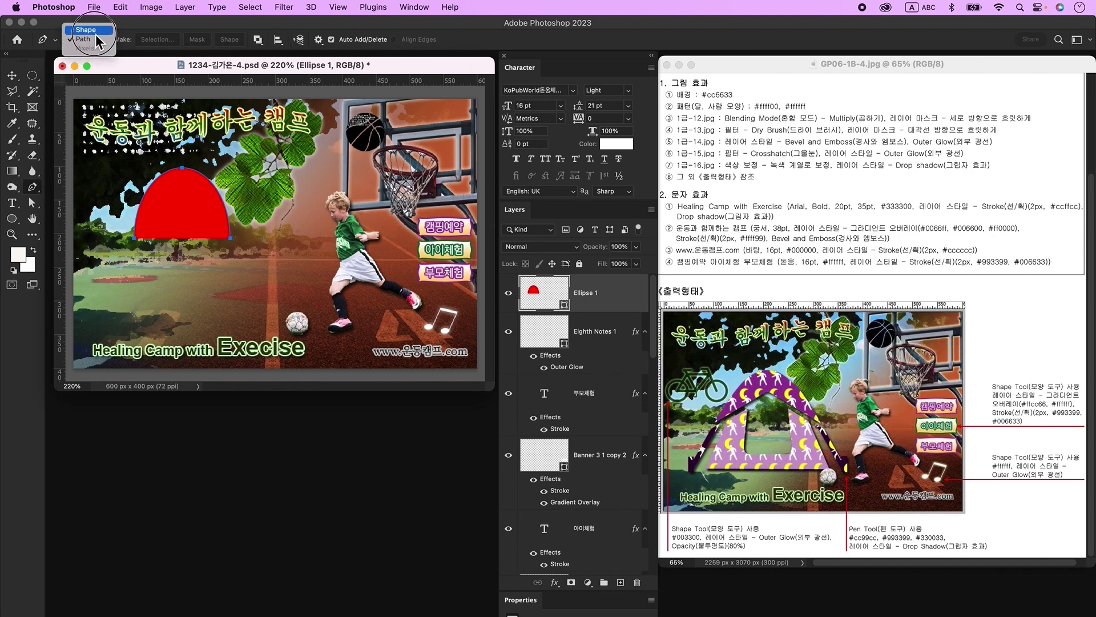
left_click(91, 30)
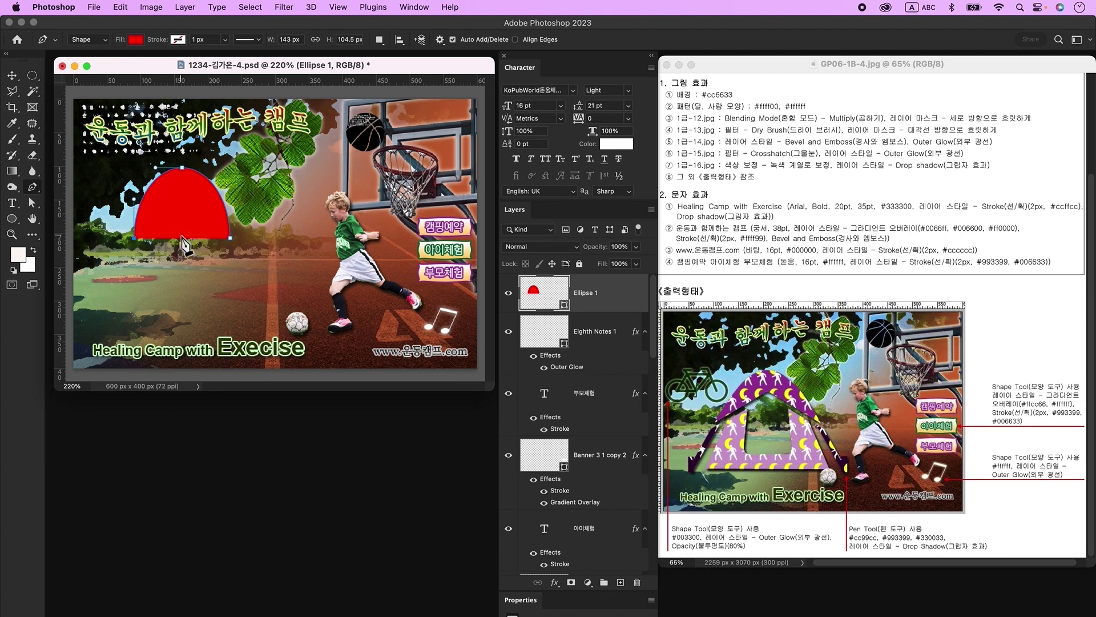
left_click_drag(183, 198, 198, 181)
left_click(182, 197)
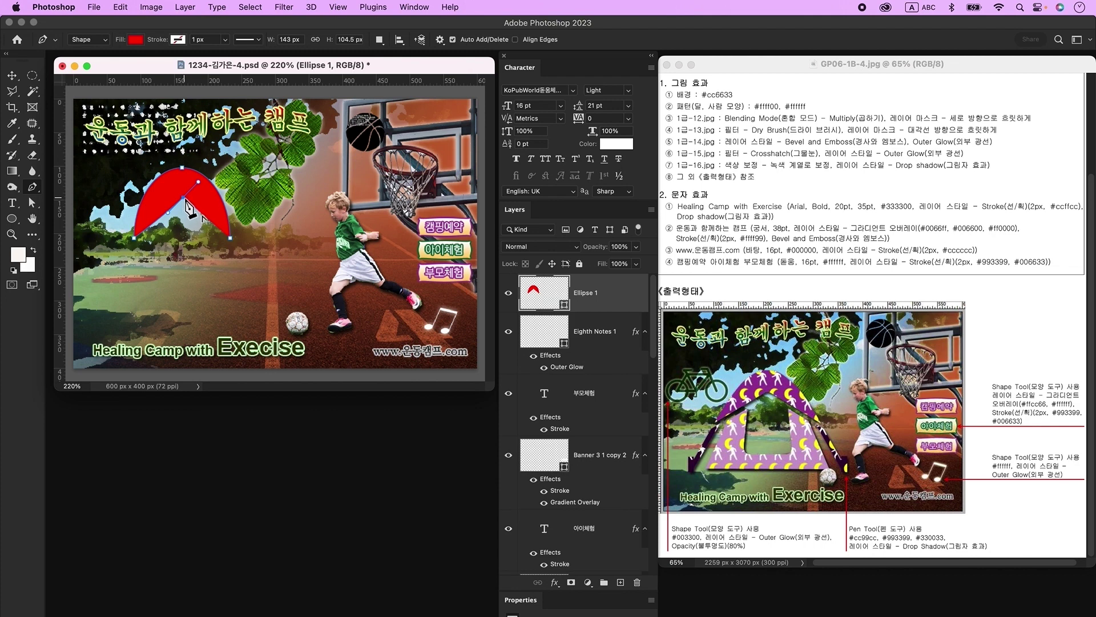
left_click(231, 240)
left_click(32, 202)
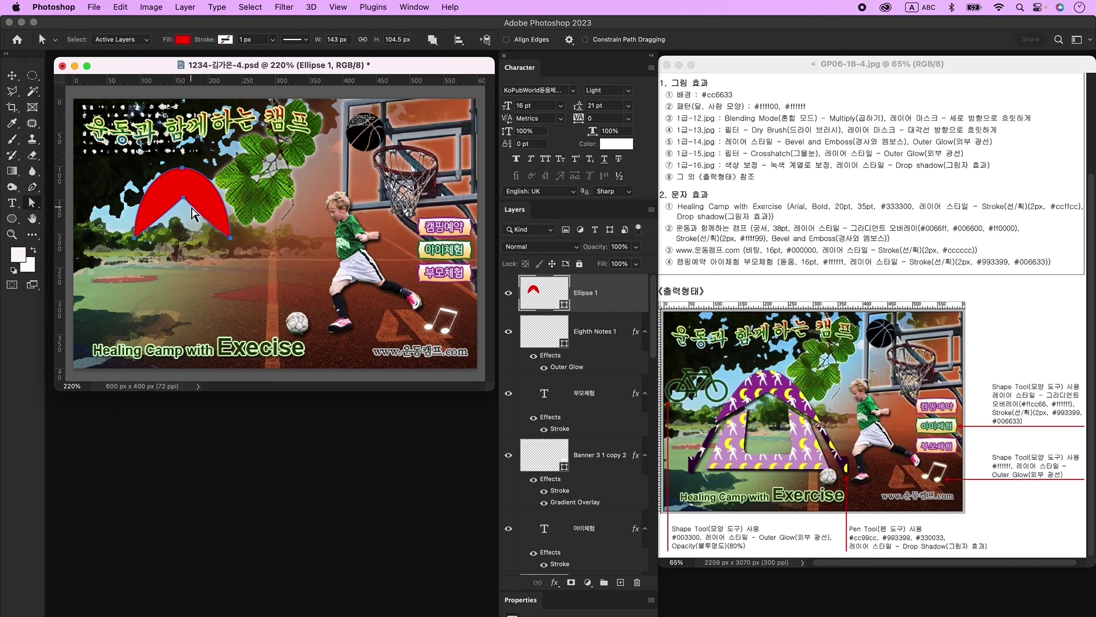
left_click(184, 197)
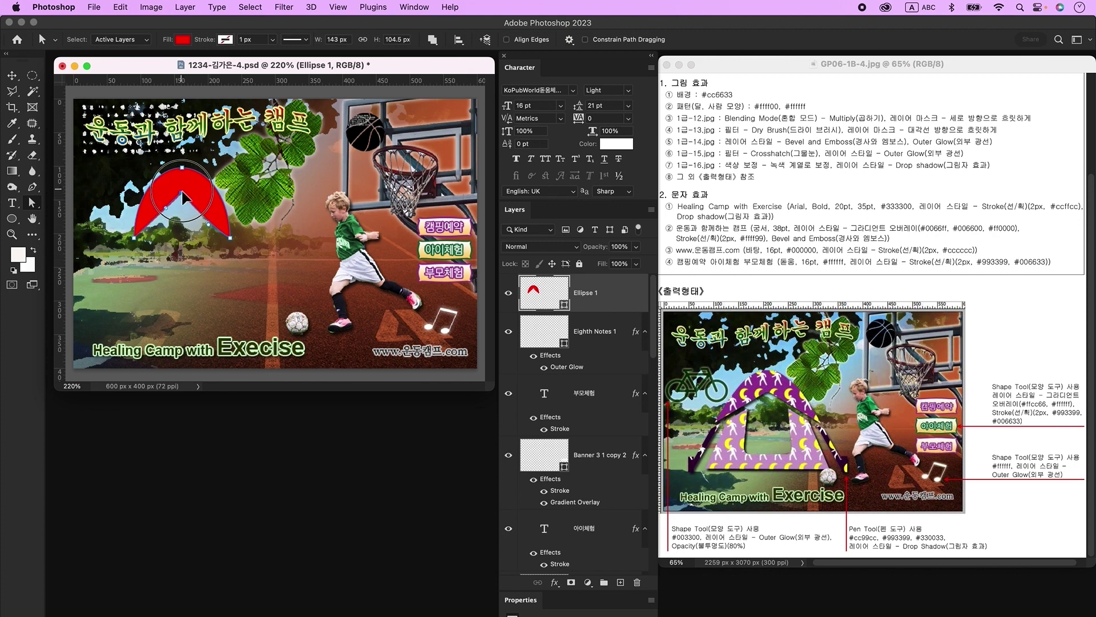
Scale the tent roof to about 119.6% width and 112% height, and widen its base with a Perspective transform
key("v")
key("super+t")
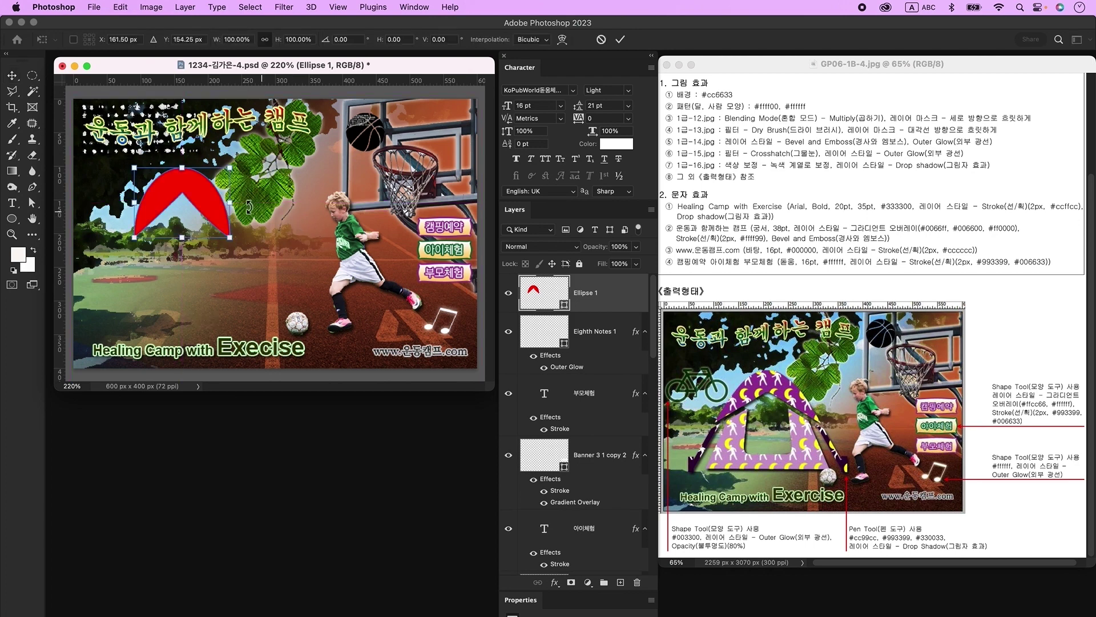
left_click_drag(182, 237, 182, 246)
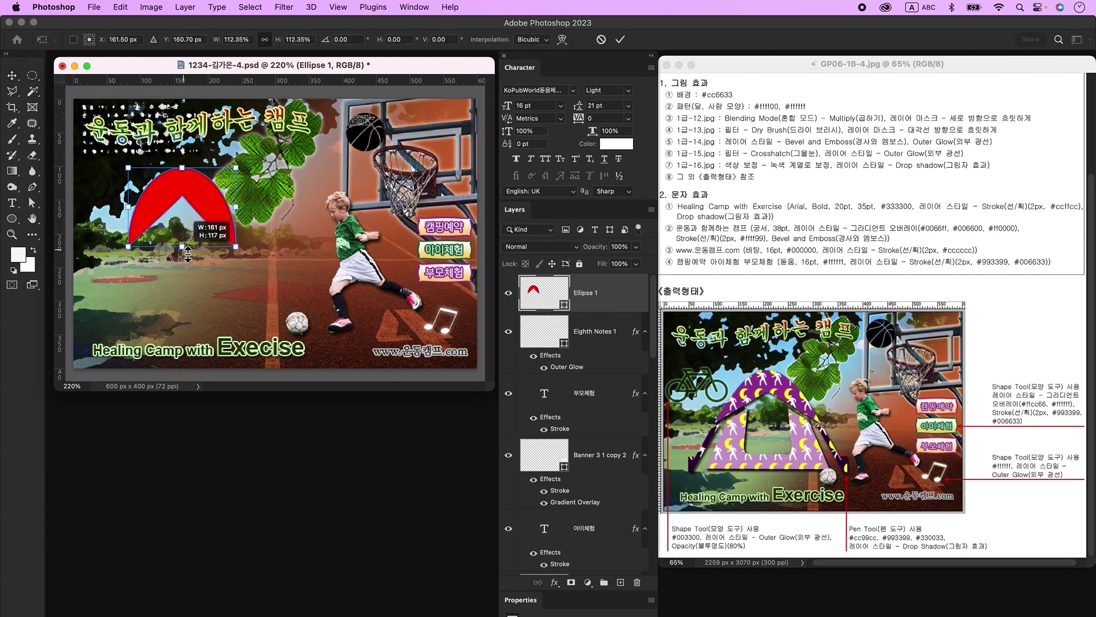
mouse_move(237, 211)
left_mouse_down()
mouse_move(291, 210)
mouse_move(243, 212)
left_mouse_up()
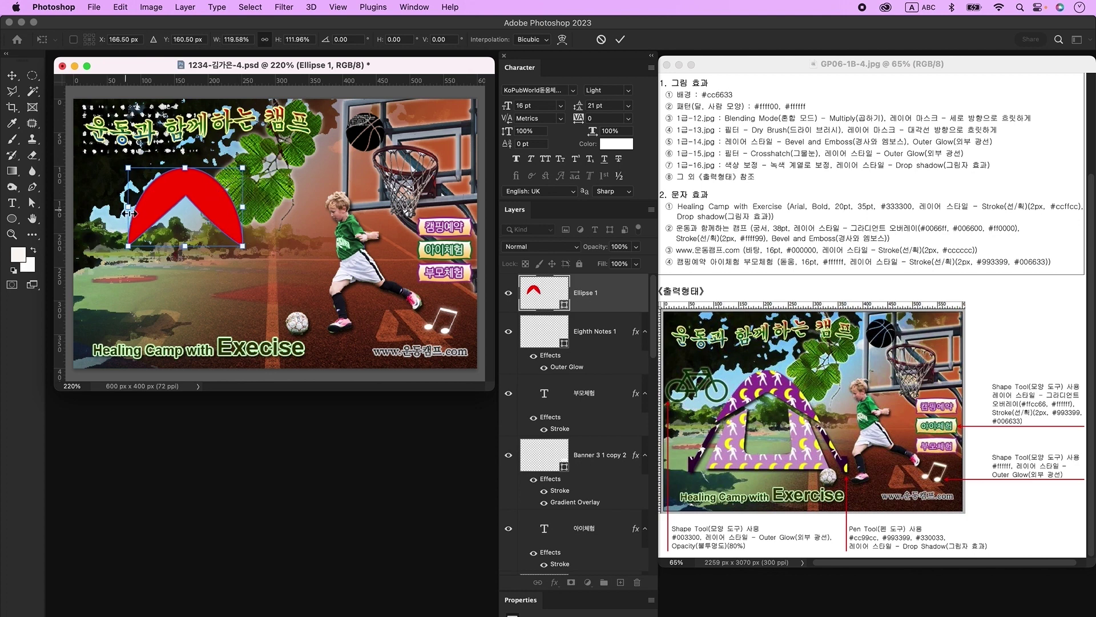
right_click(207, 194)
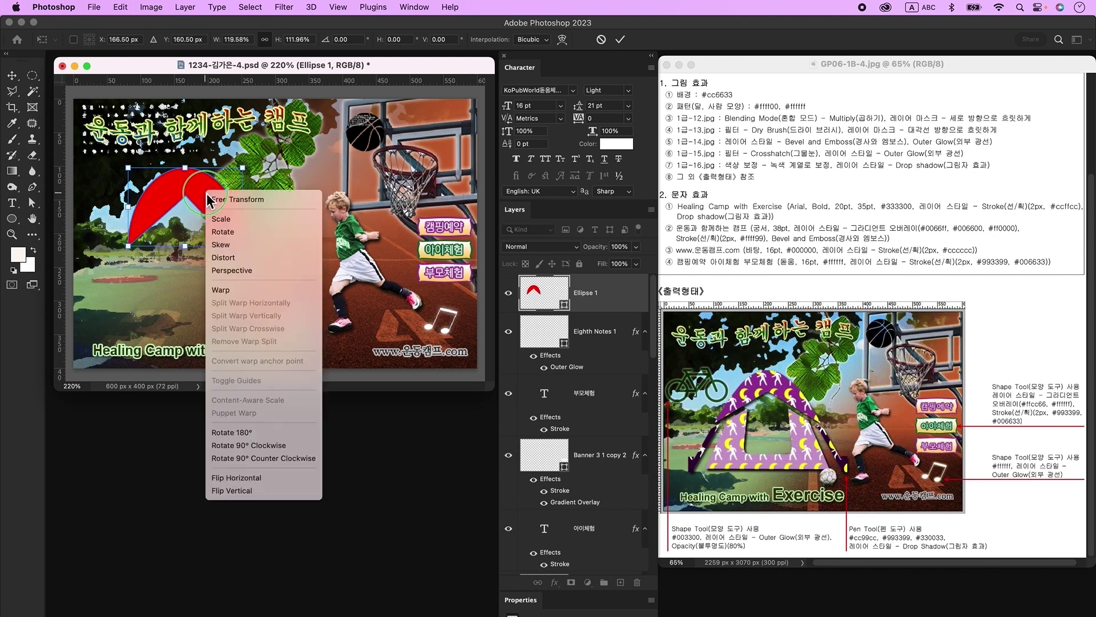
left_click(232, 272)
left_click_drag(245, 248, 257, 252)
key("Return")
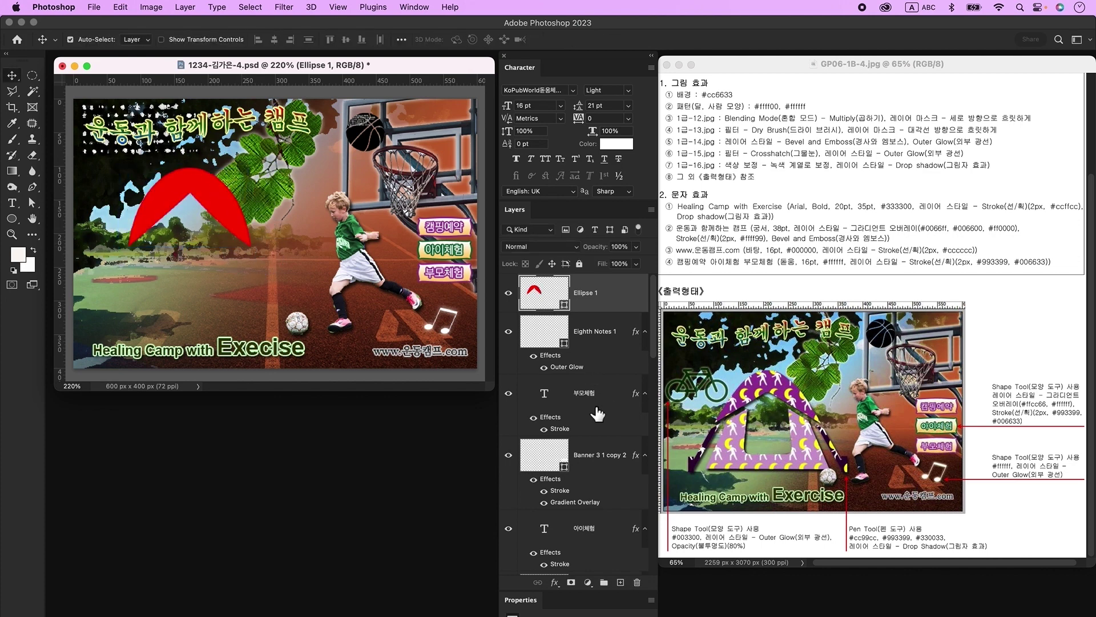
Draw a thin rectangle about 13 x 104 px on a new layer and tilt it below the roof's left end as a tent leg
left_click(620, 582)
right_click(12, 219)
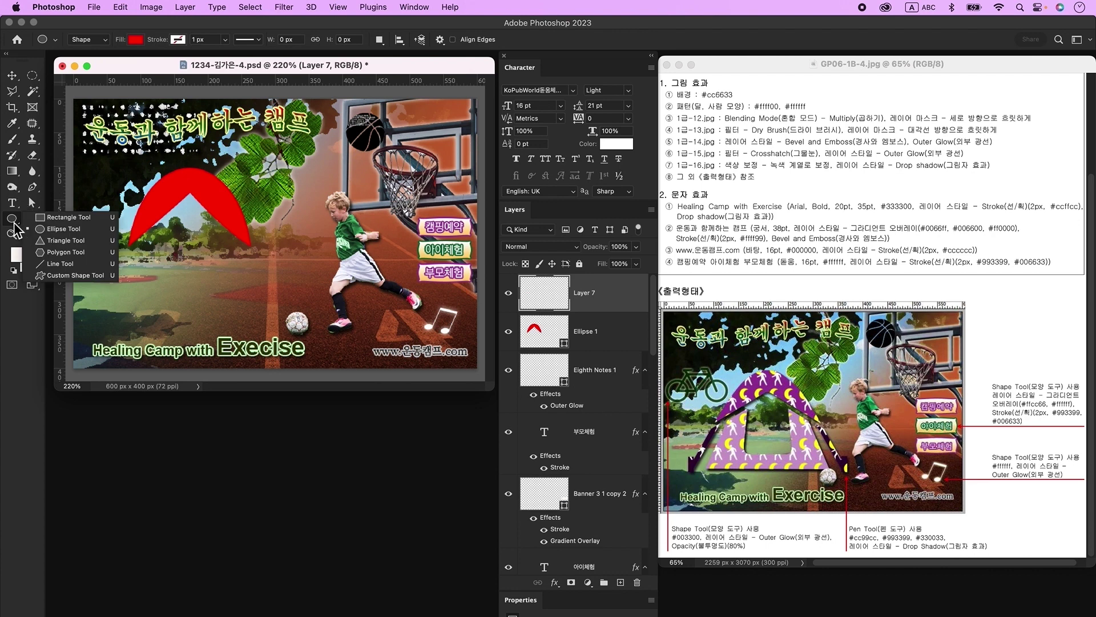
left_click(46, 216)
mouse_move(125, 259)
left_mouse_down()
mouse_move(127, 337)
mouse_move(125, 293)
left_mouse_up()
key("ctrl+t")
key("Return")
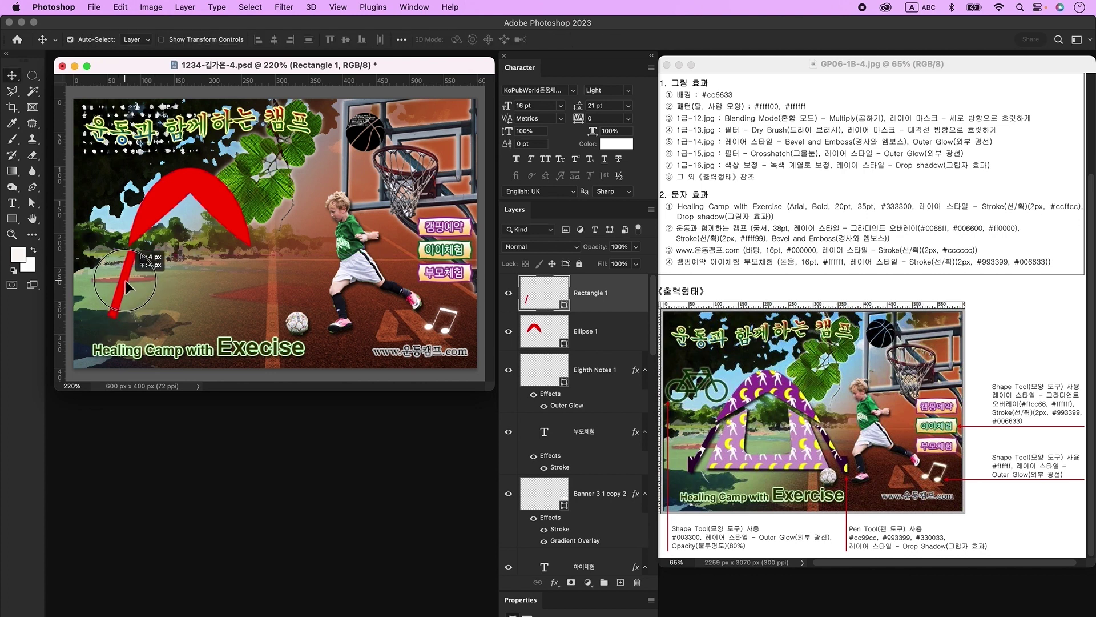
Adjust the upper anchor points of the tilted leg so it meets the roof's left end
left_click(33, 204)
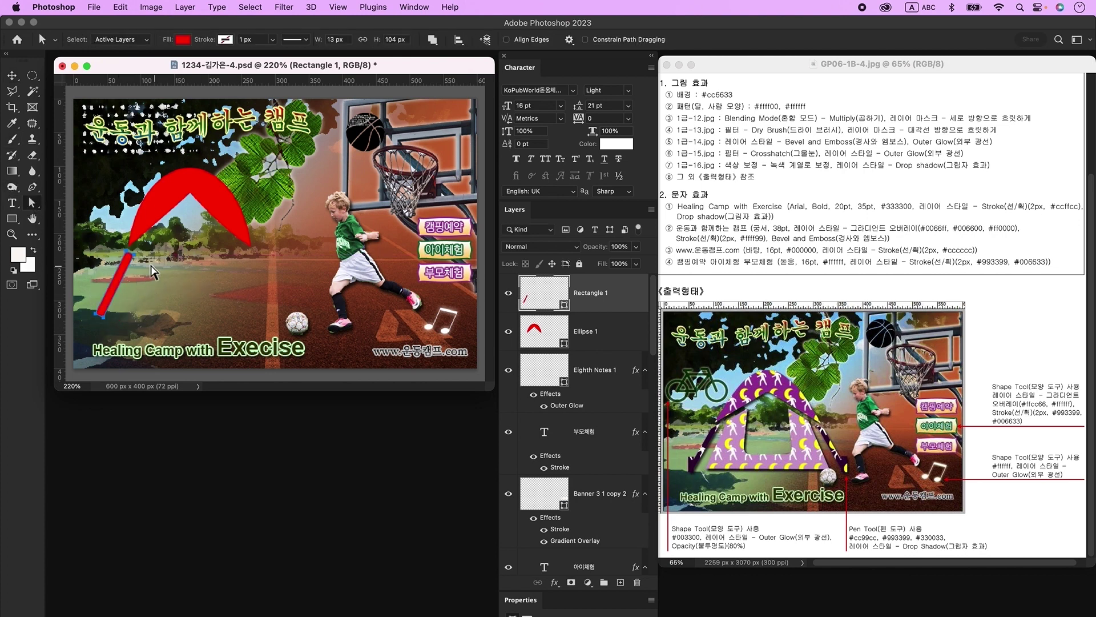
left_click_drag(128, 252, 124, 261)
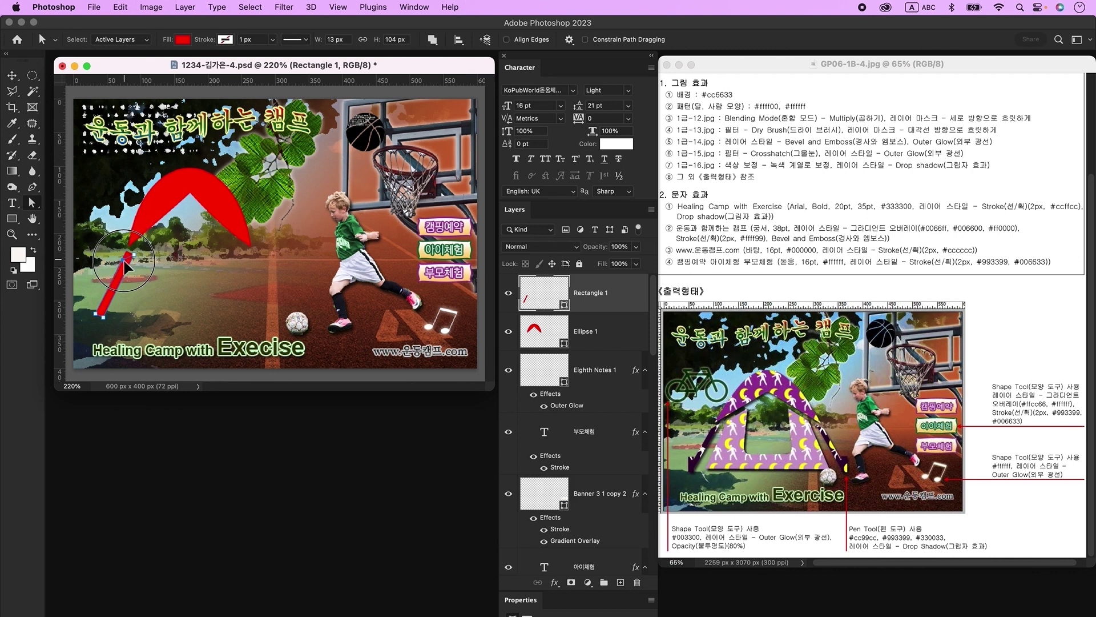
left_click(11, 75)
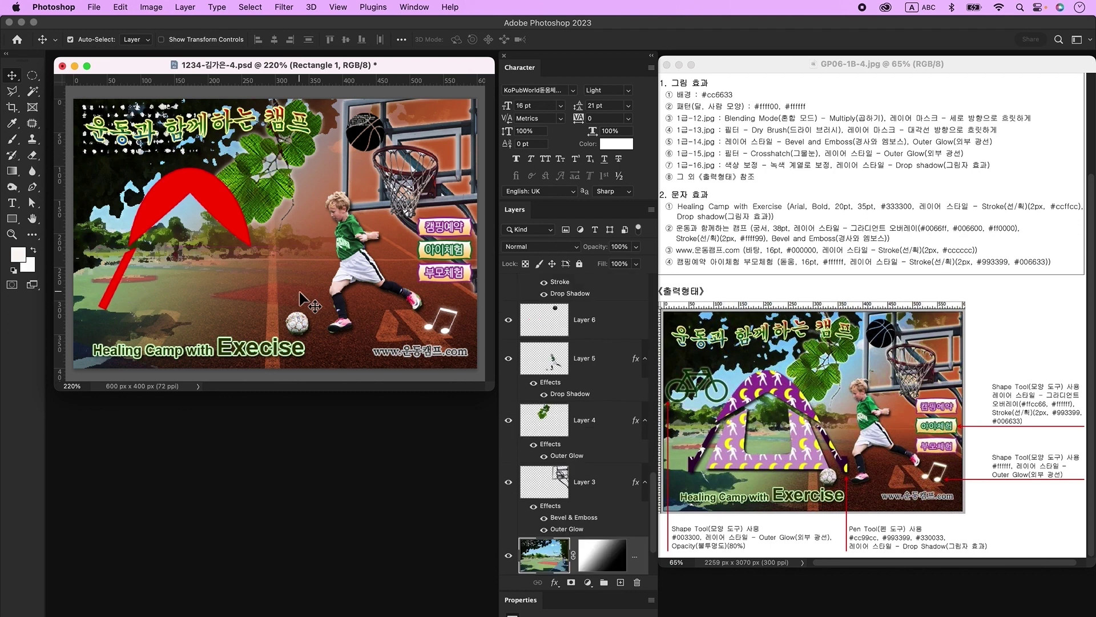
Add a small upright rectangle on a new layer as the foot of the left leg and adjust the anchor points where they join
left_click(621, 582)
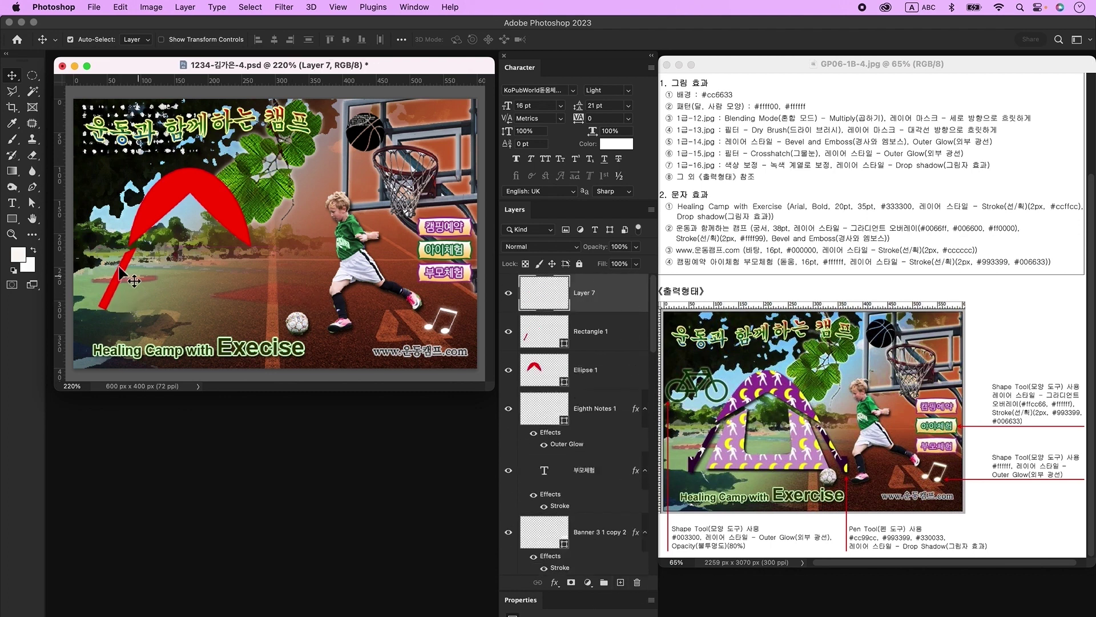
left_click(12, 218)
left_click_drag(93, 299, 103, 319)
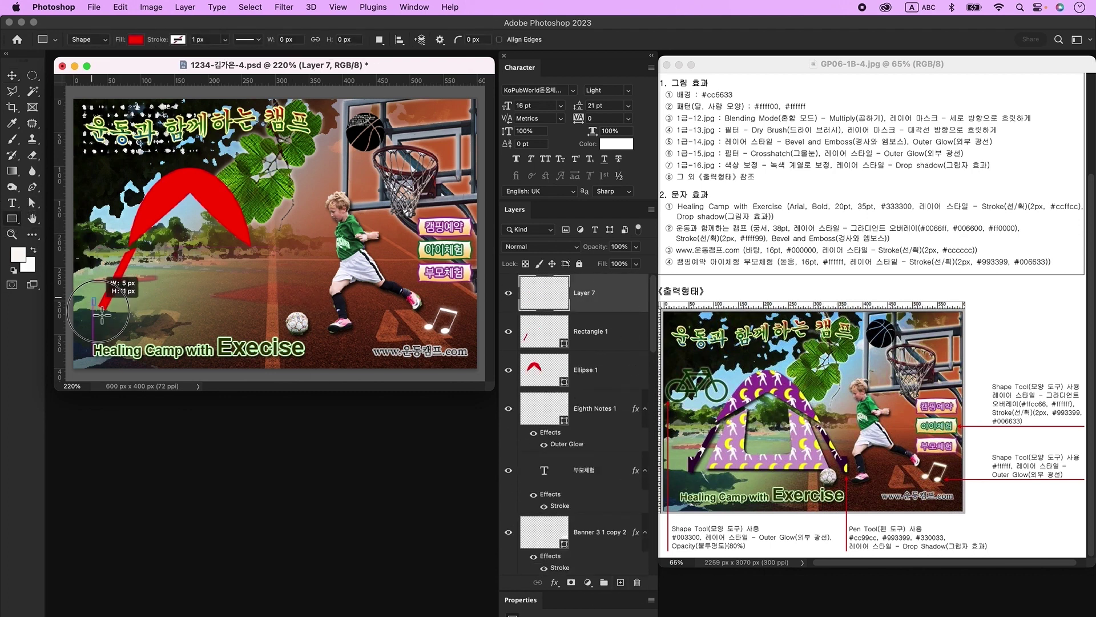
key("v")
left_click(105, 305)
key("a")
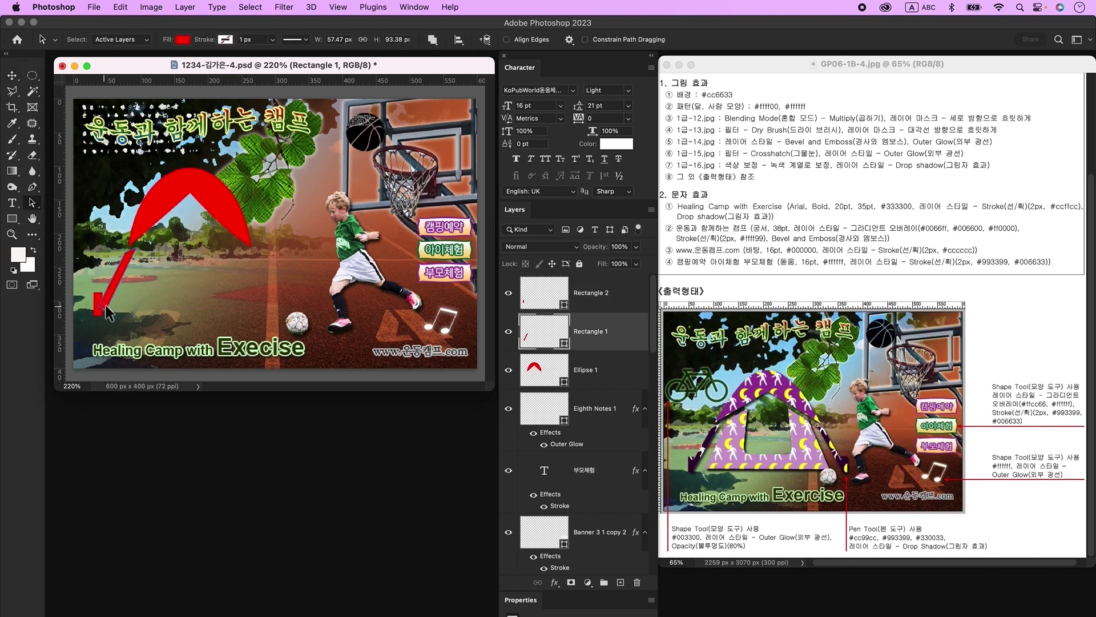
right_click(33, 206)
left_click(109, 201)
left_click(107, 314)
left_click(105, 318)
mouse_move(103, 313)
left_mouse_down()
mouse_move(96, 334)
mouse_move(94, 313)
left_mouse_up()
Merge the left leg and foot rectangles into a single shape layer
left_click(600, 301)
left_click(605, 341, "shift")
right_click(625, 329)
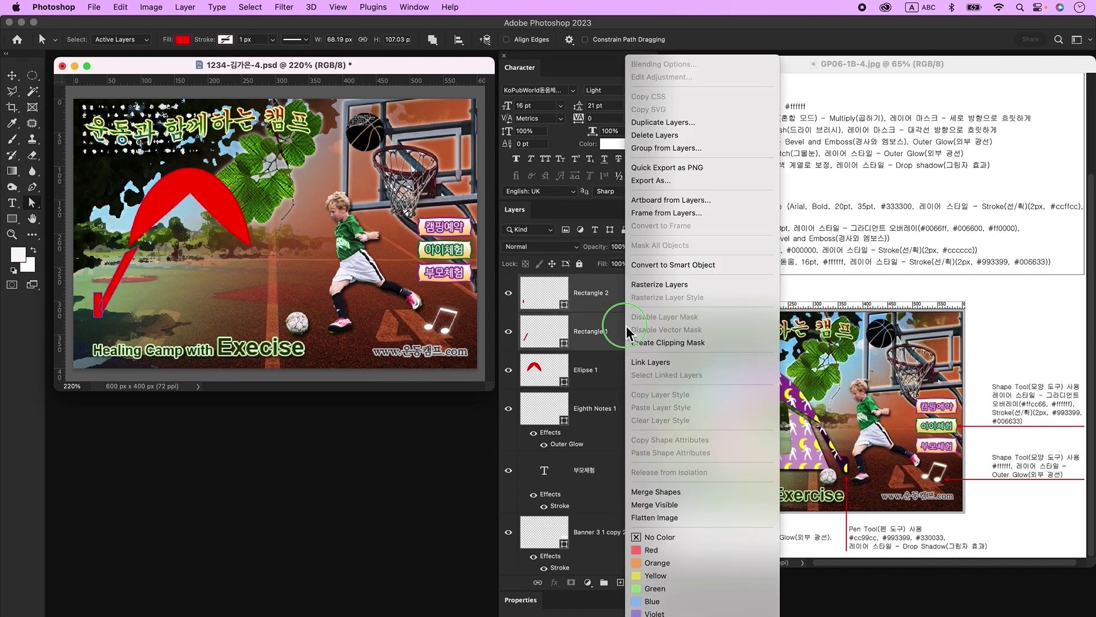
left_click(663, 492)
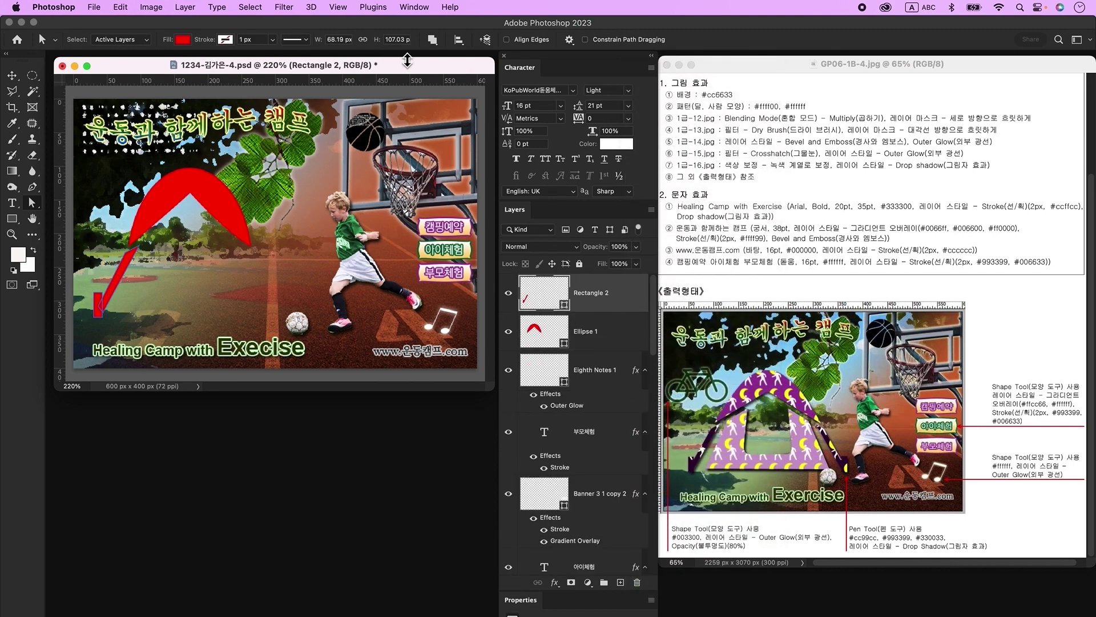
left_click(438, 43)
left_click(483, 110)
left_click(11, 75)
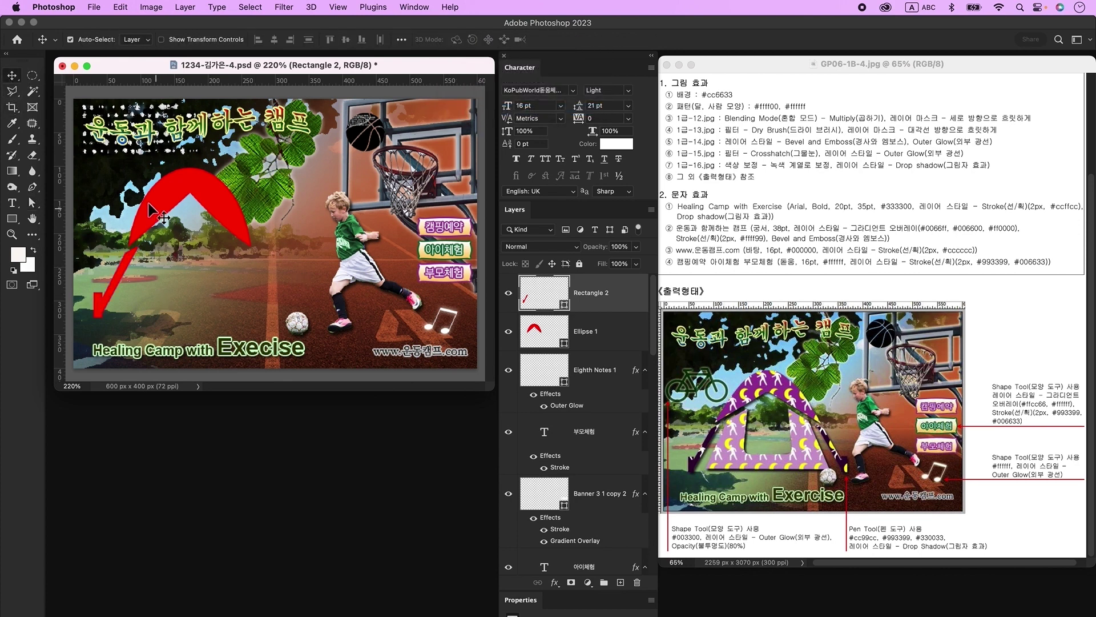
Duplicate the left tent leg, flip the copy horizontally, and place it below the roof's right end
key("super+j")
left_click_drag(135, 277, 238, 279)
key("super+t")
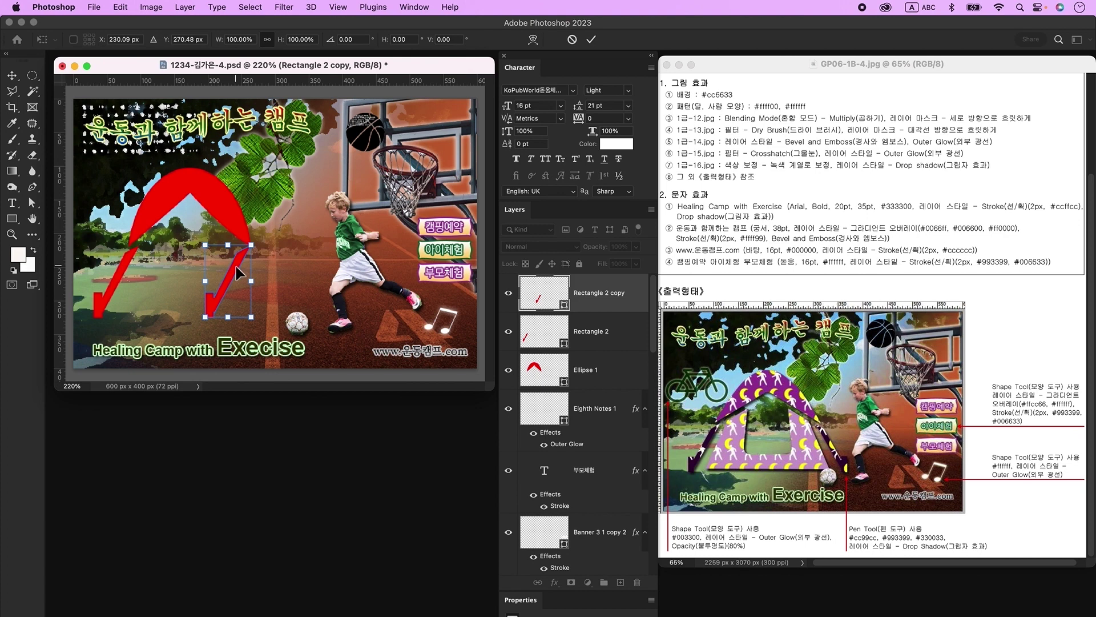
right_click(239, 274)
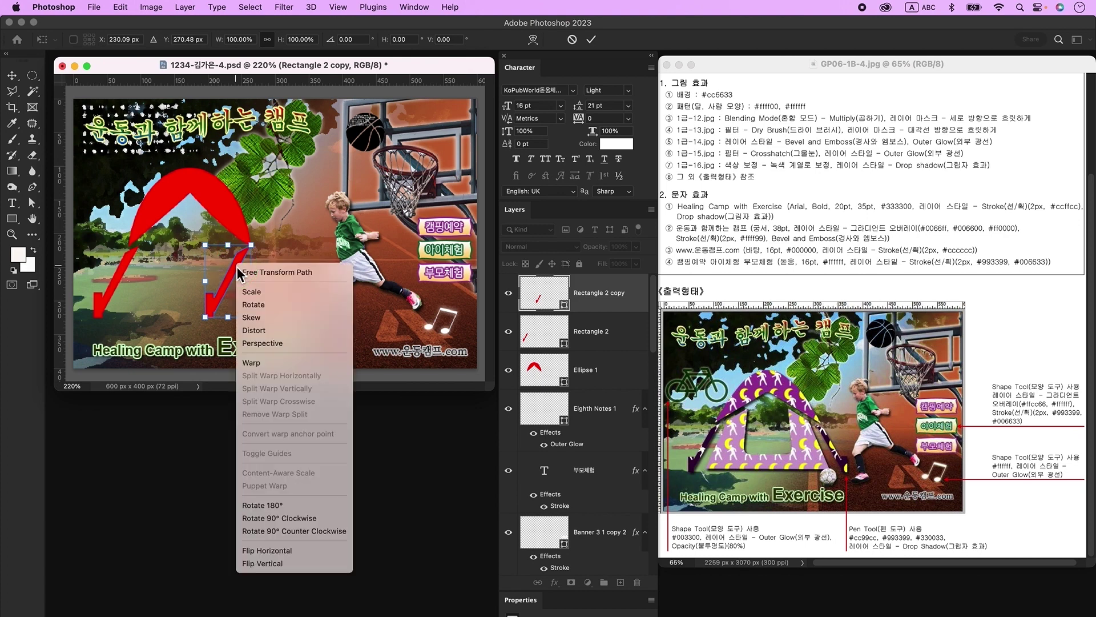
left_click(307, 553)
left_click_drag(247, 315, 303, 311)
key("Return")
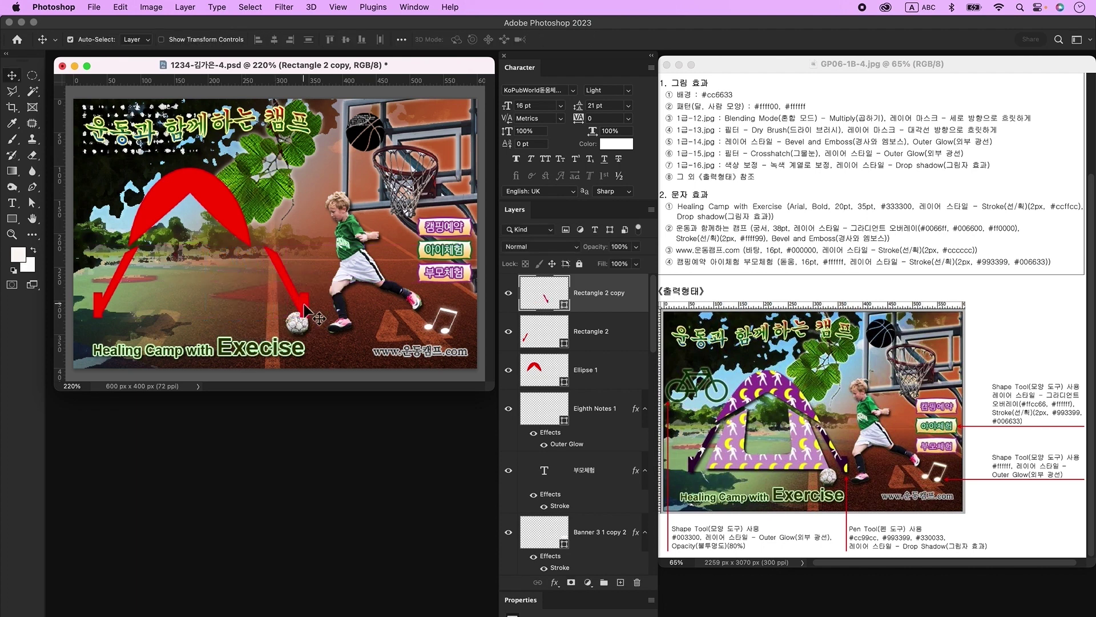
Resize and reposition the tent parts so the roof spans the gap between both legs
left_click(265, 239)
key("ctrl+t")
left_click_drag(143, 207, 130, 215)
key("Return")
Draw the red tent body about 250 x 161 px with the Pen tool on a new layer, peaking under the roof between the legs
left_click(621, 582)
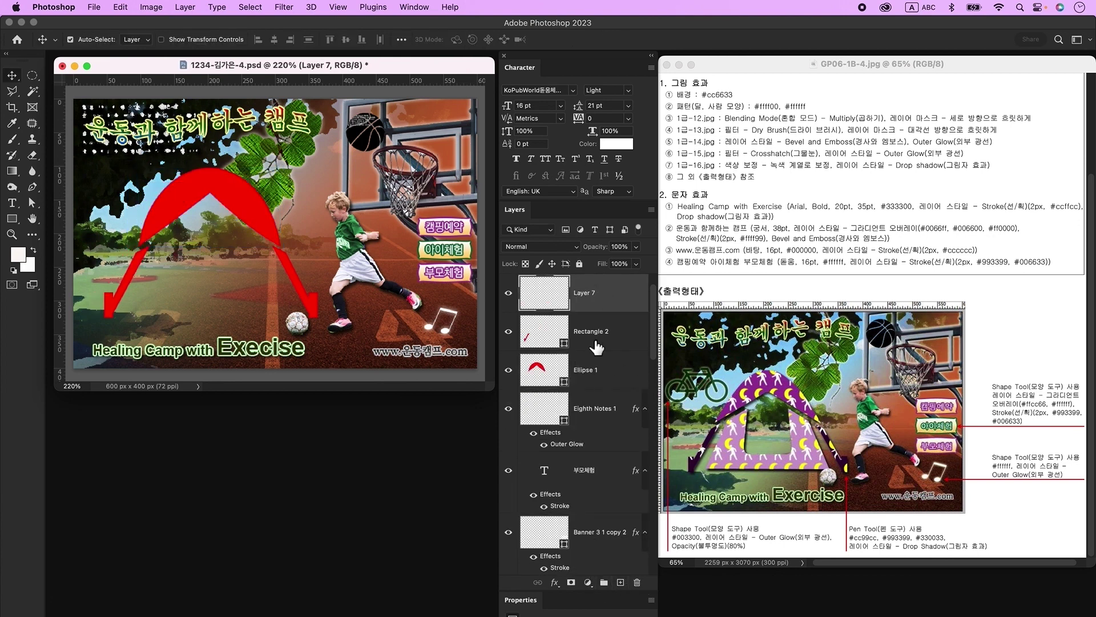
left_click(33, 187)
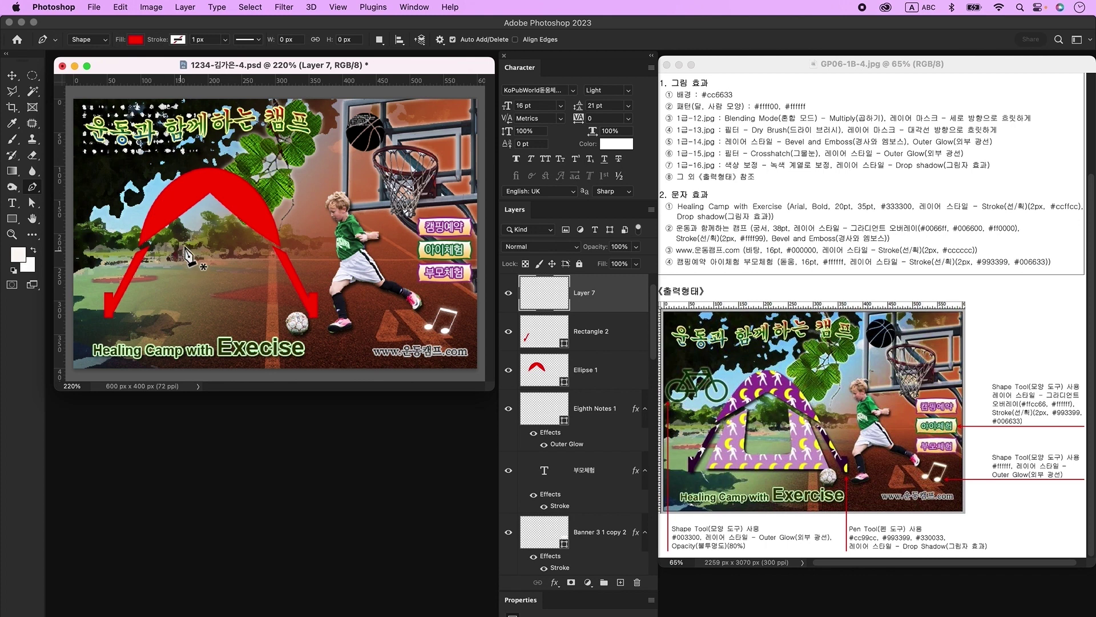
left_click(155, 244)
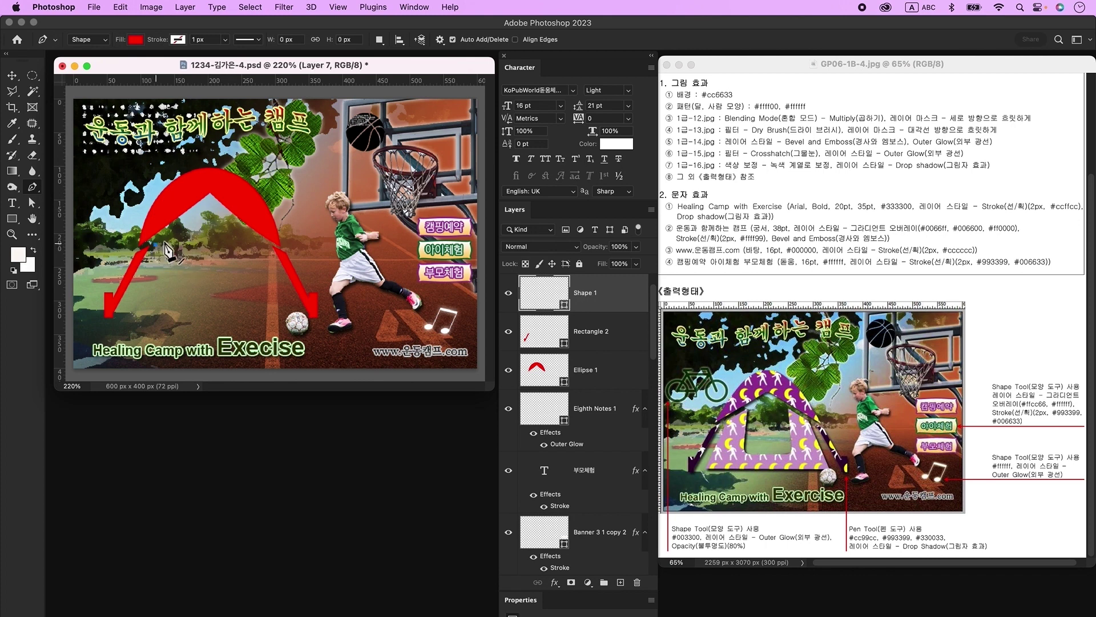
left_click(211, 207)
left_click(268, 250)
left_click(296, 315)
left_click(127, 314)
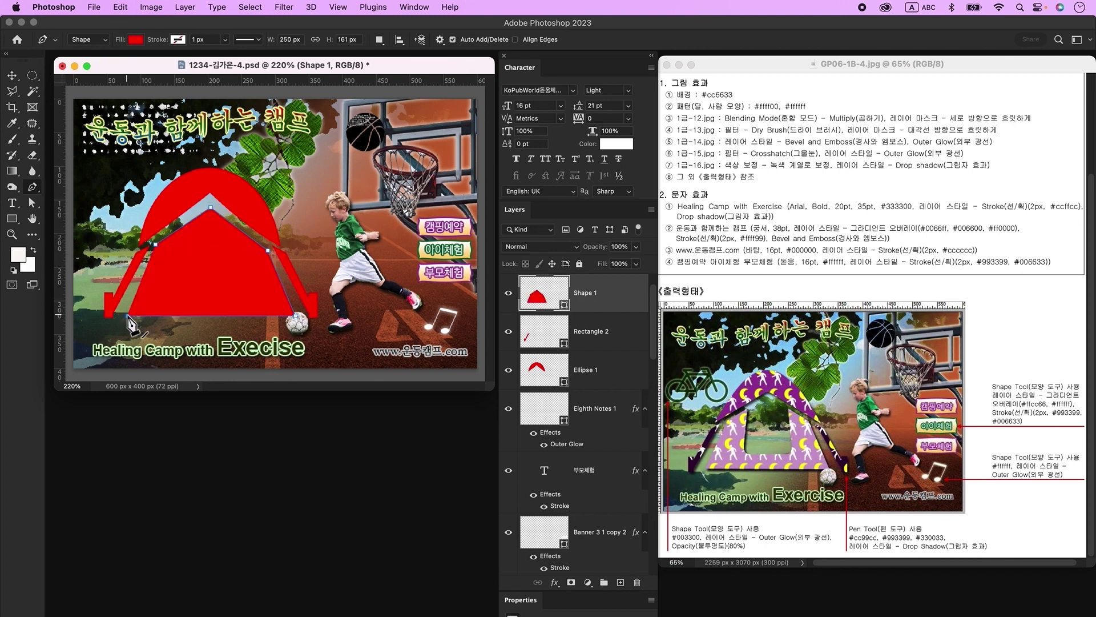
key("a")
key("Return")
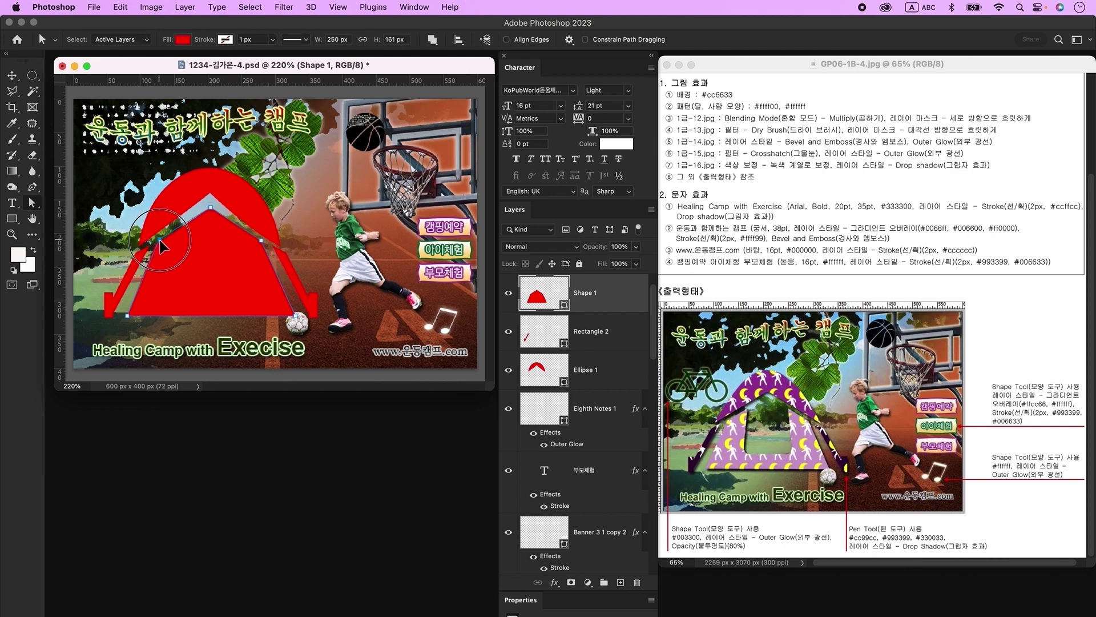
Draw a purple rounded rectangle about 95 x 166 px with a 20 px corner radius over the tent body as its door
left_click(620, 582)
left_click(11, 219)
left_click(65, 219)
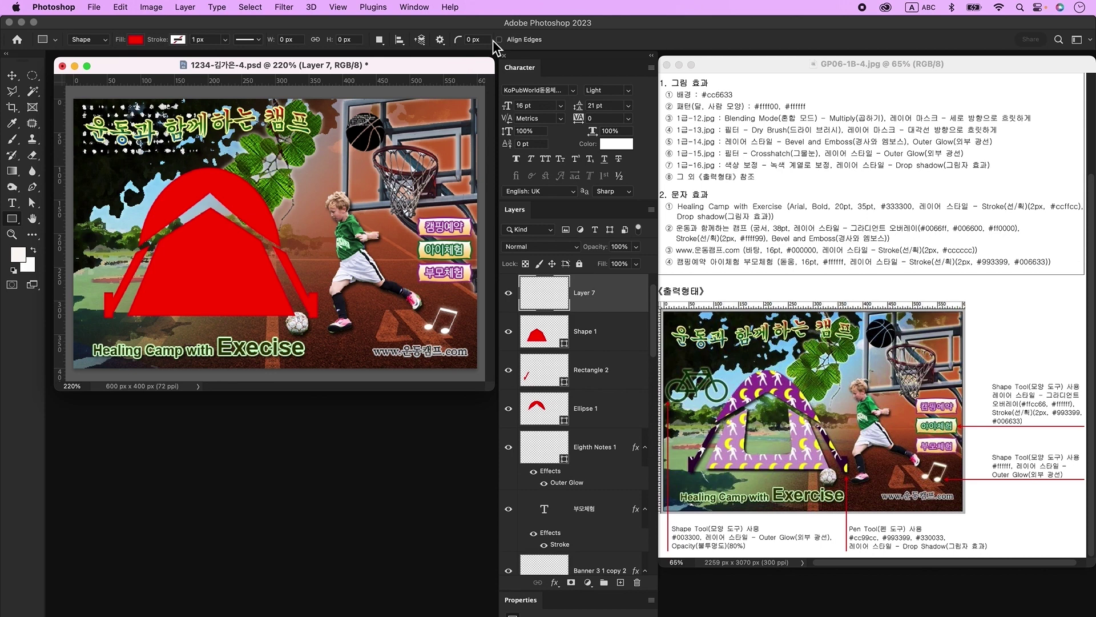
left_click(487, 40)
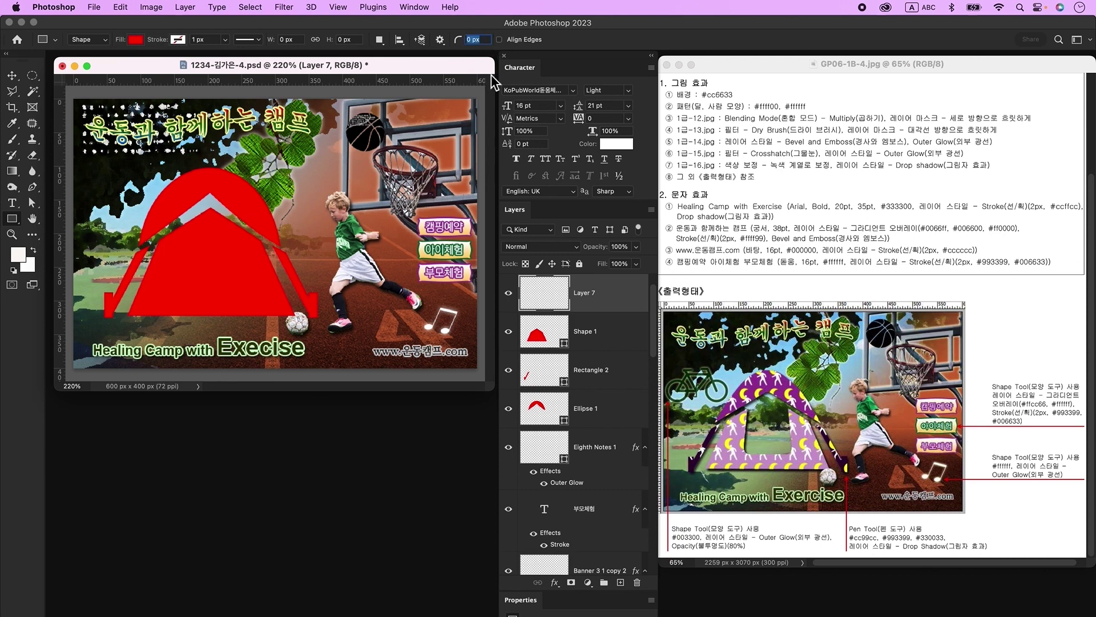
type("20")
left_click(135, 39)
left_click(102, 105)
left_click(251, 72)
left_click_drag(181, 176, 247, 291)
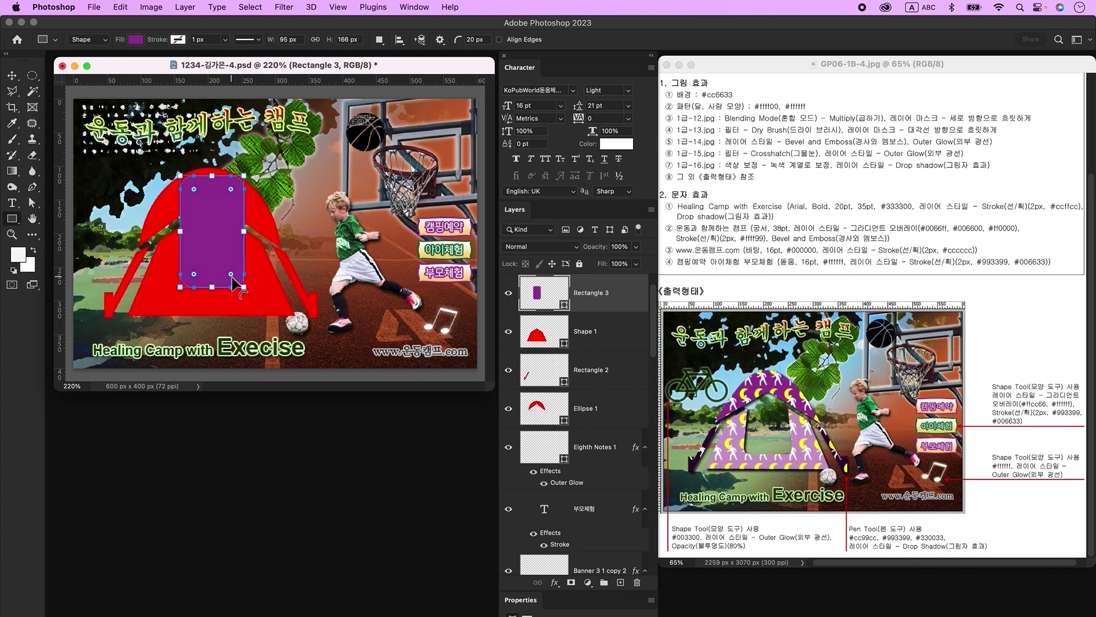
left_click_drag(232, 279, 238, 284)
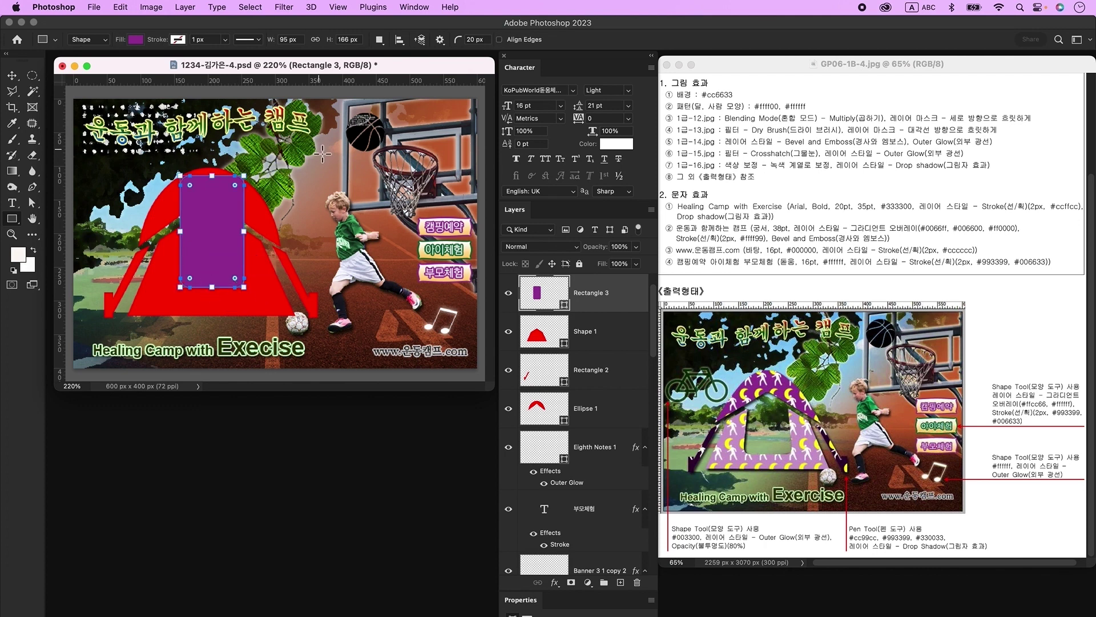
Narrow the top of the purple door with a Perspective transform and move it slightly lower on the tent body
right_click(216, 198)
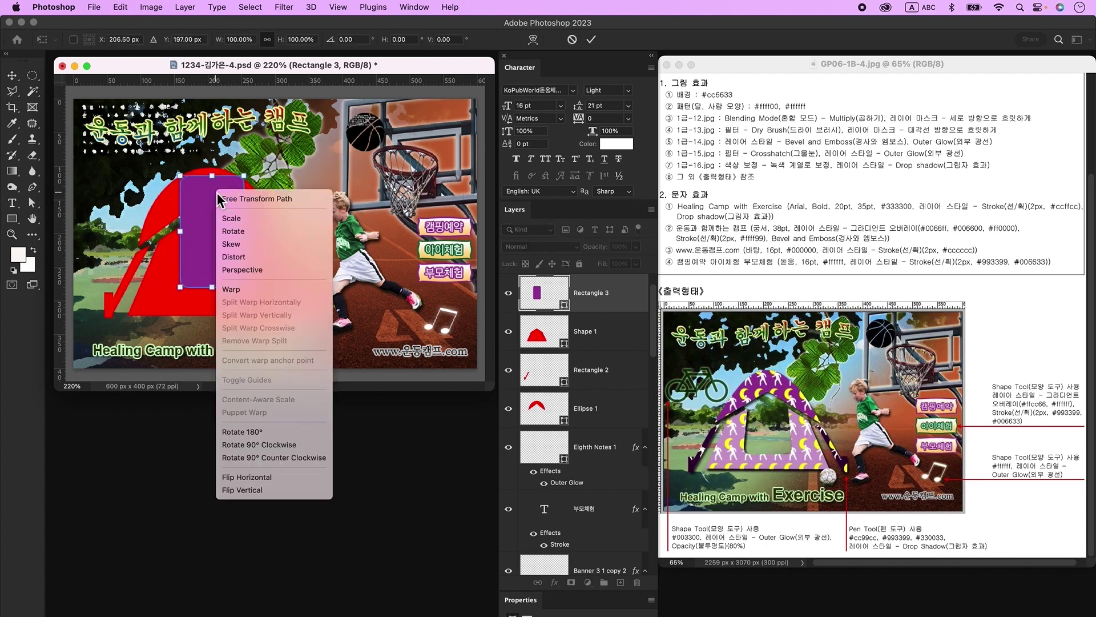
left_click(271, 271)
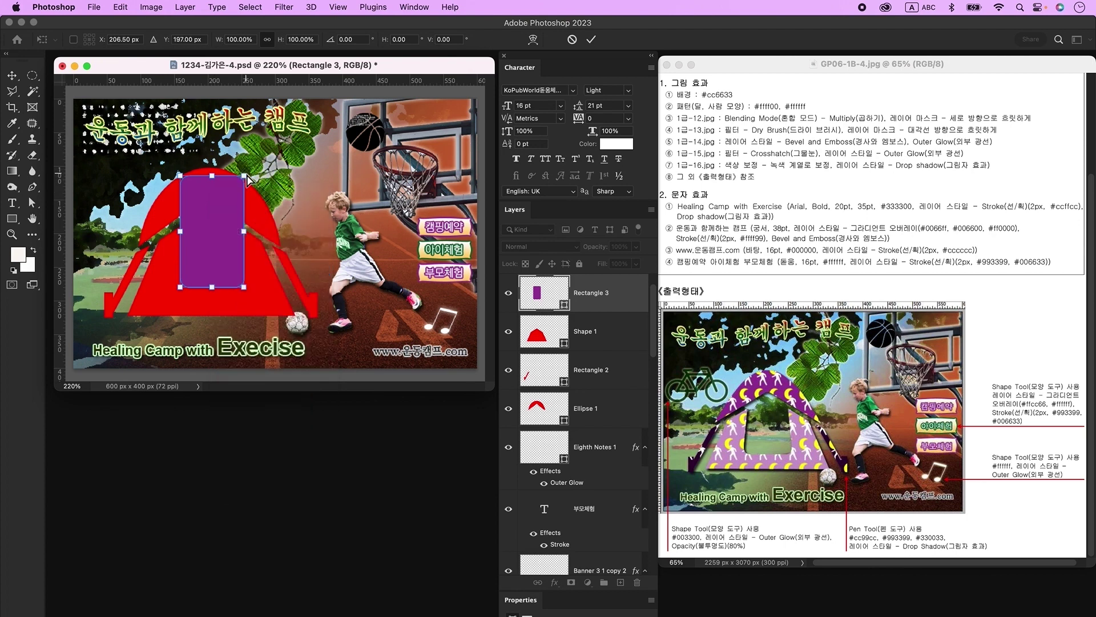
left_click_drag(247, 182, 240, 181)
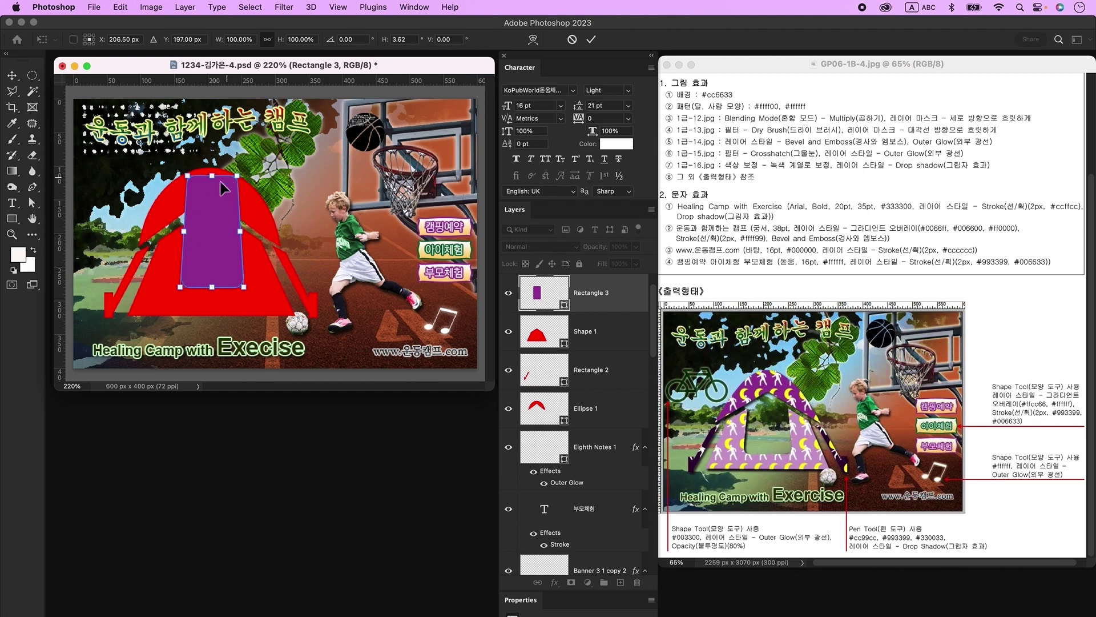
key("Return")
left_click_drag(217, 266, 219, 274)
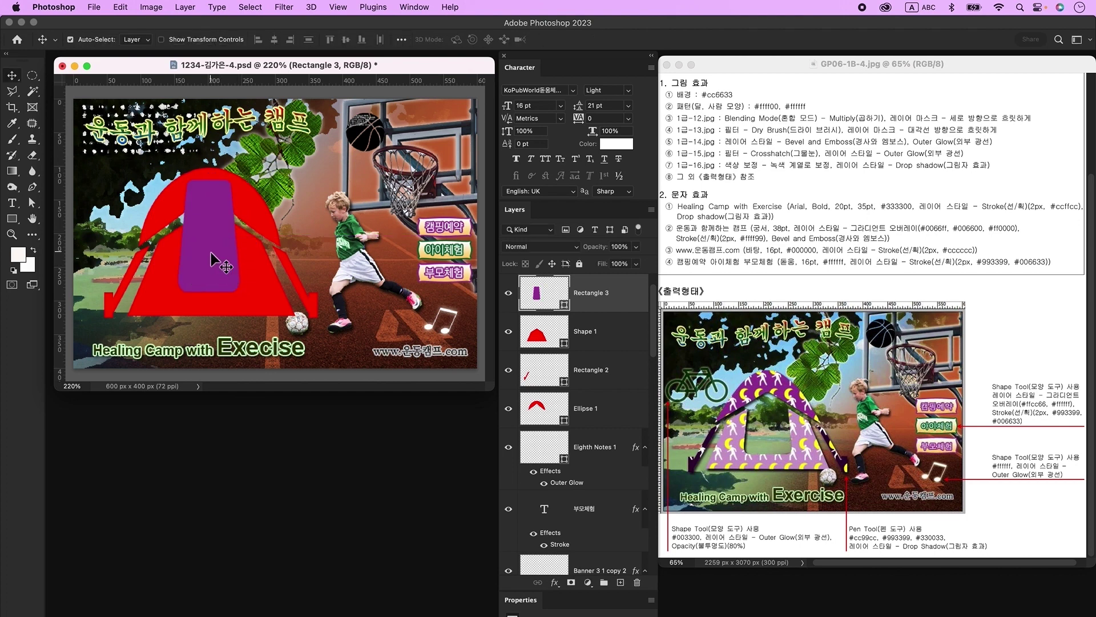
Select the purple door's path and set its path operation to Subtract Front Shape
left_click(32, 205)
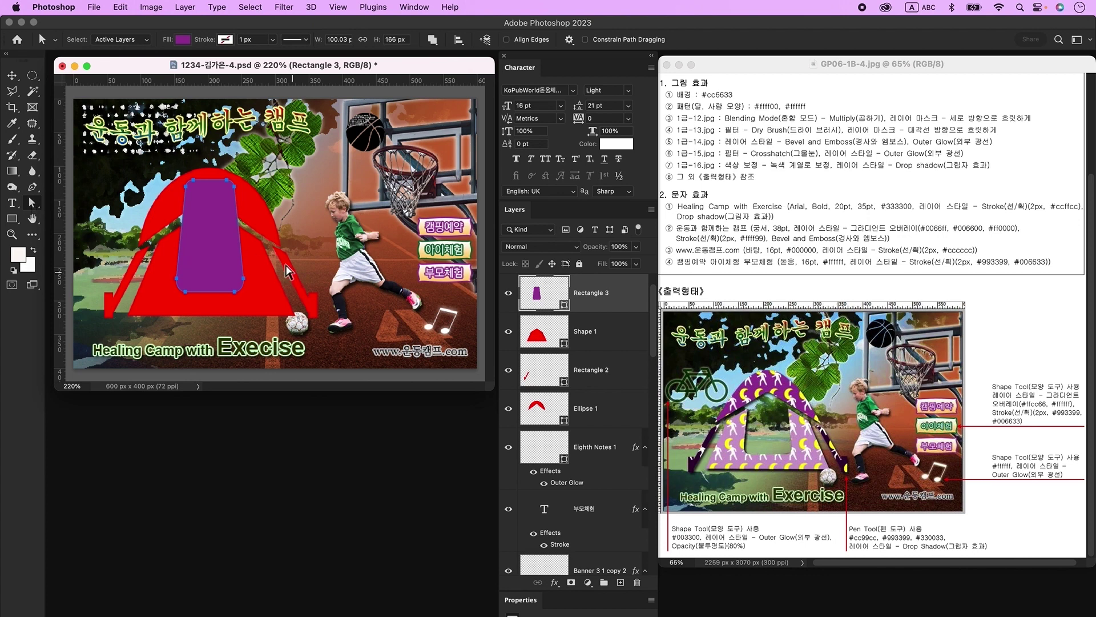
left_click(227, 239)
left_click(224, 234)
left_click(432, 40)
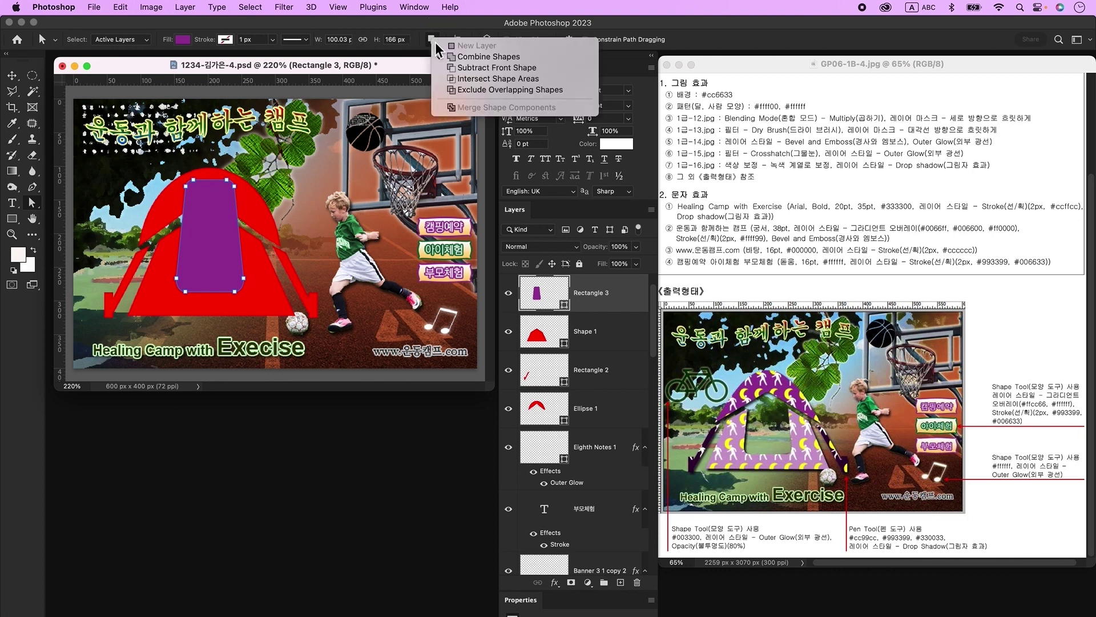
left_click(475, 68)
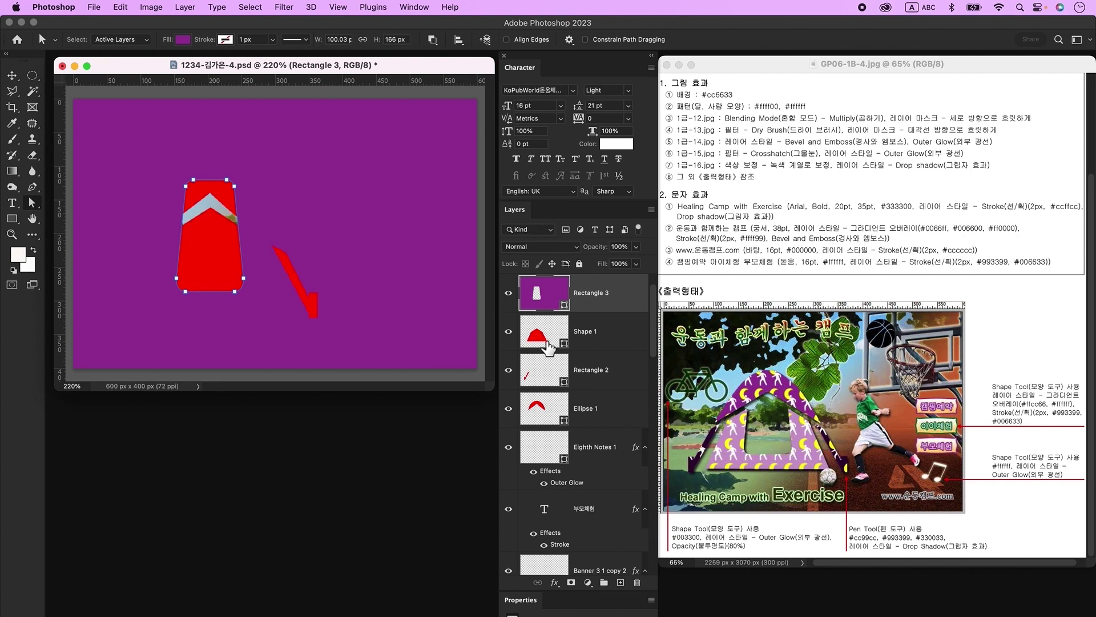
Merge the door and tent body shapes into one layer and merge their shape components into a single cut-out path
left_click(611, 341, "shift")
right_click(615, 334)
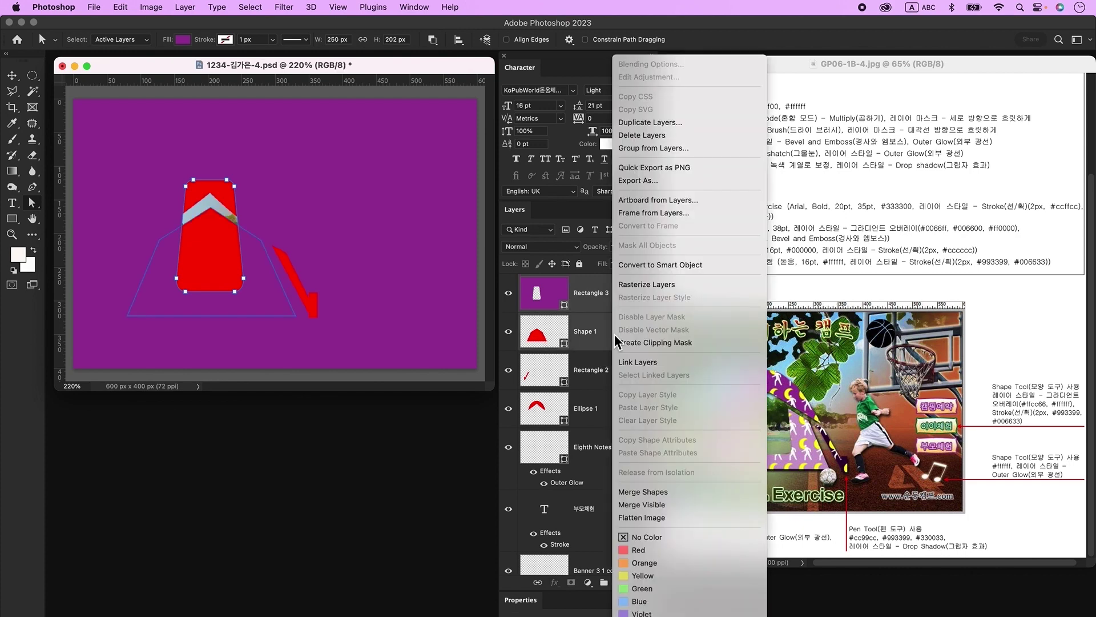
left_click(670, 495)
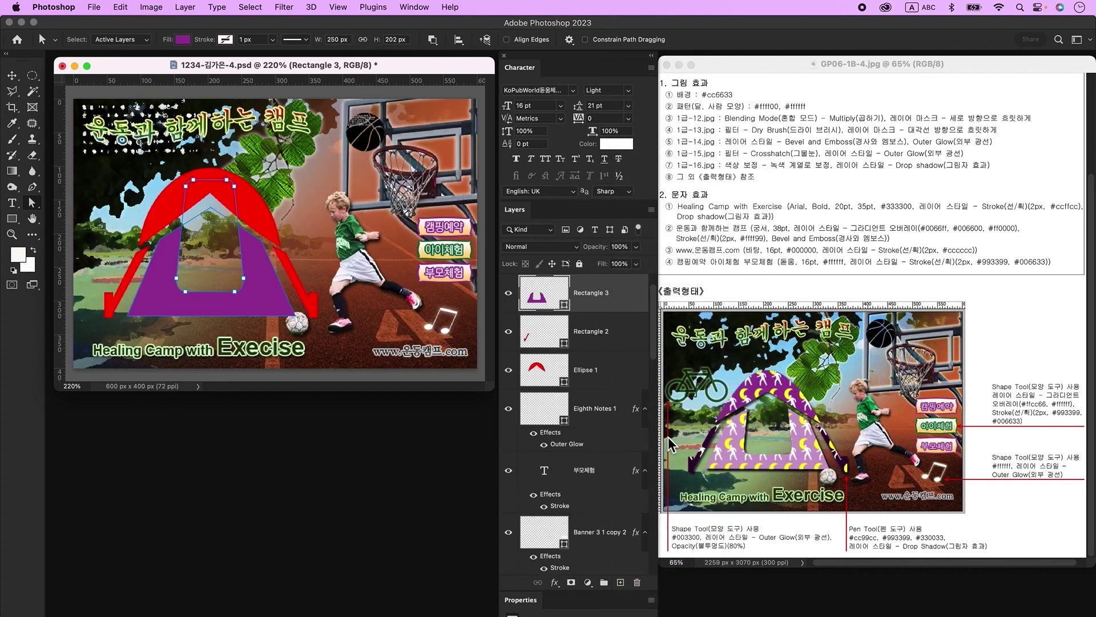
left_click(433, 40)
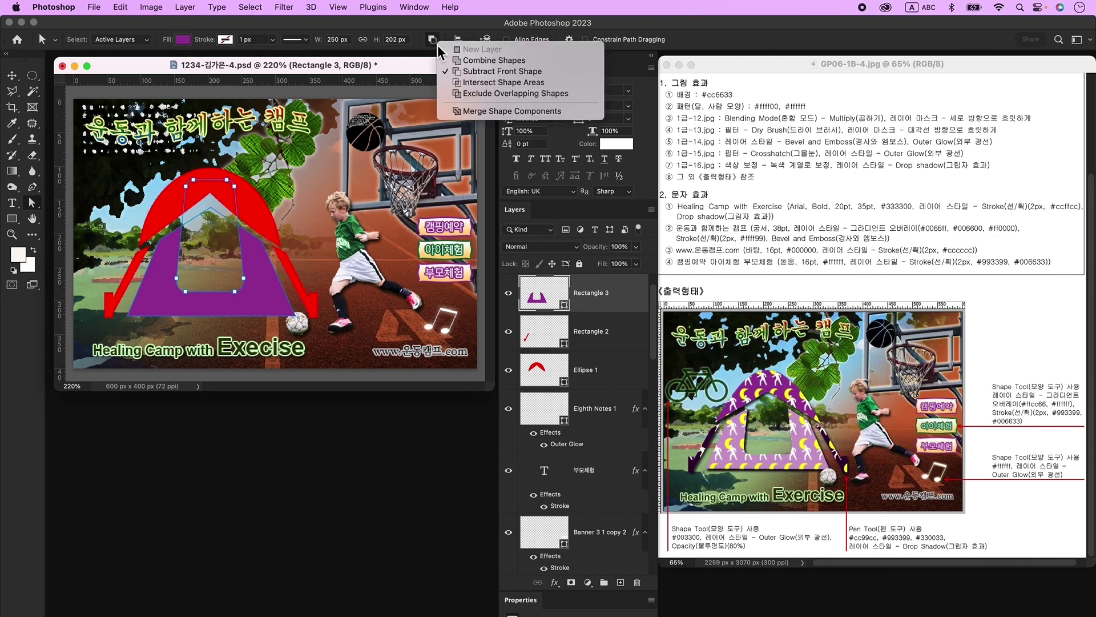
left_click(488, 112)
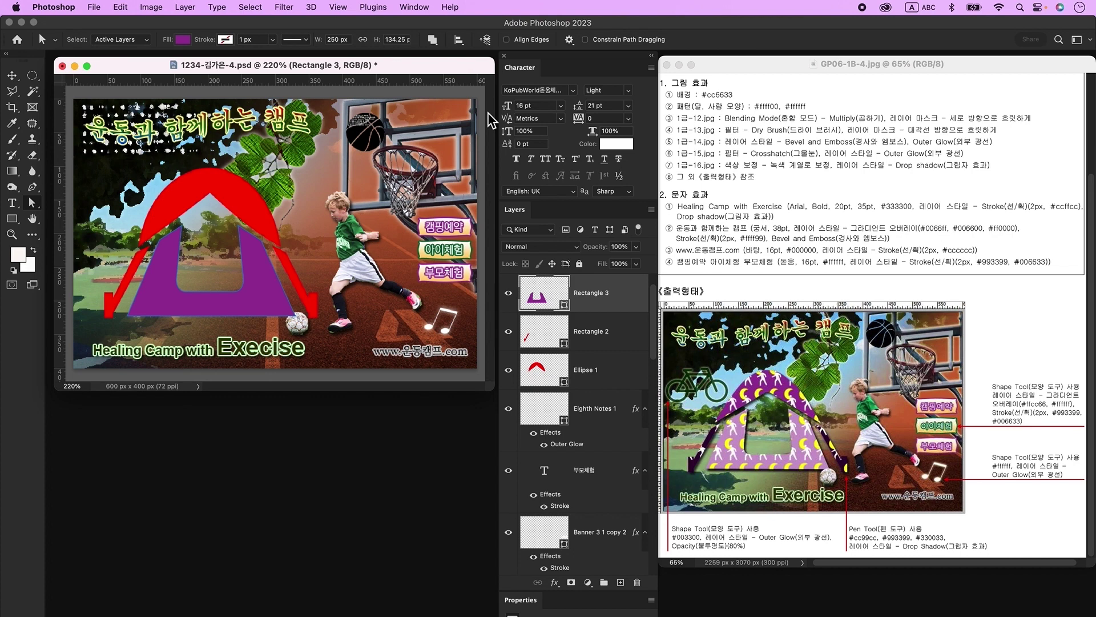
Merge the two tent leg shapes into one layer and recolor it bright green, #36ff00
key("v")
left_click(594, 377)
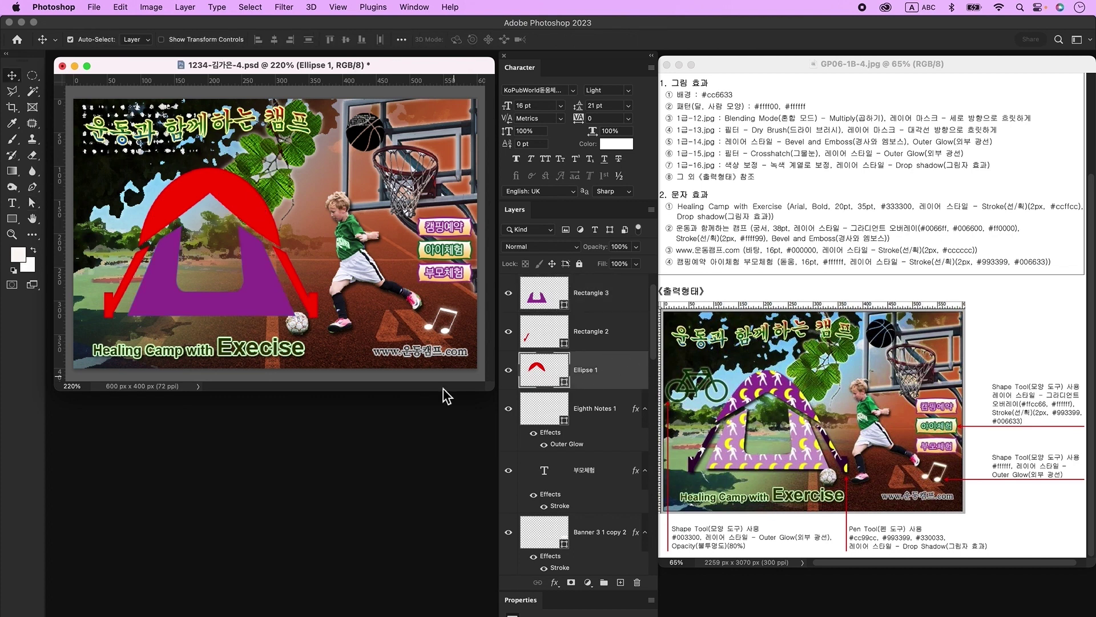
left_click(298, 284)
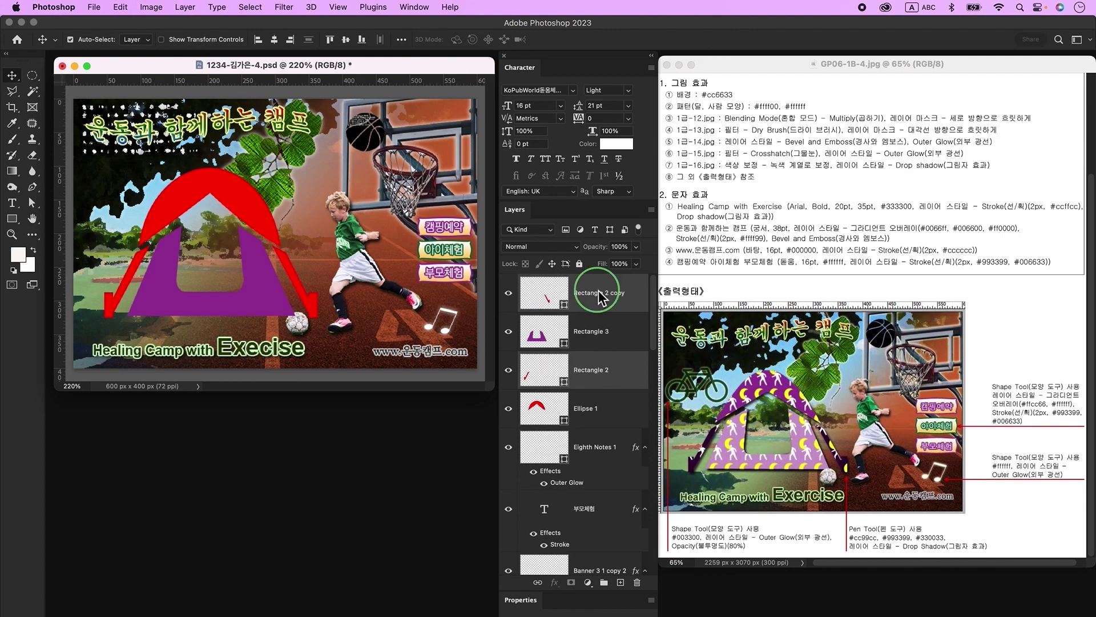
right_click(601, 297)
left_click(653, 492)
double_click(544, 293)
left_click(449, 234)
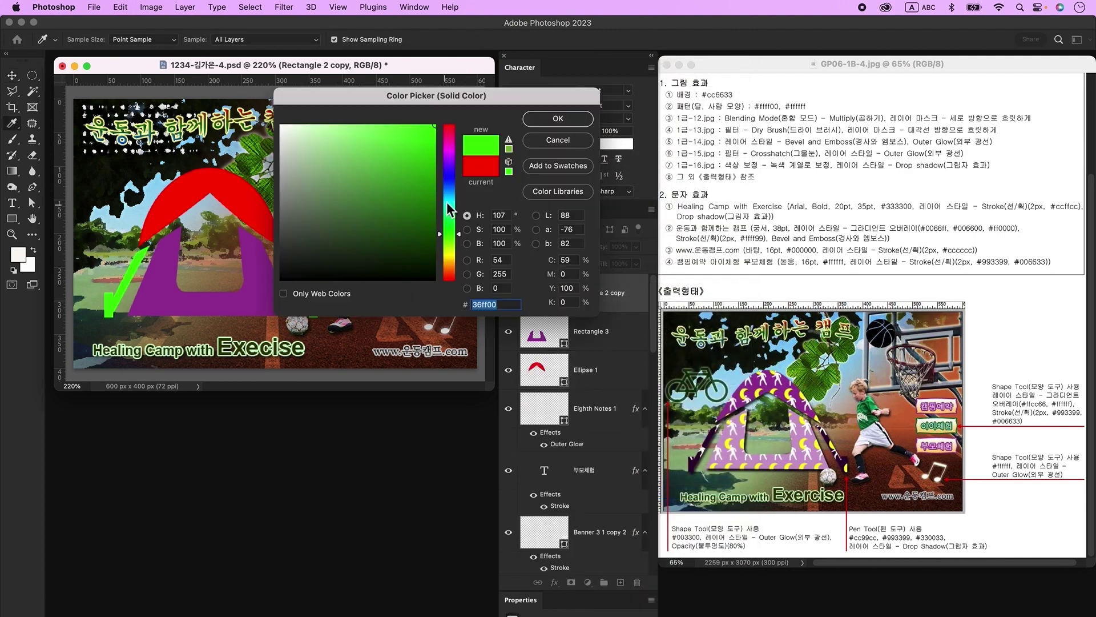
left_click(560, 121)
Duplicate the tent's roof, body and leg layers, merging the copies into one hidden shape layer
left_click(229, 243)
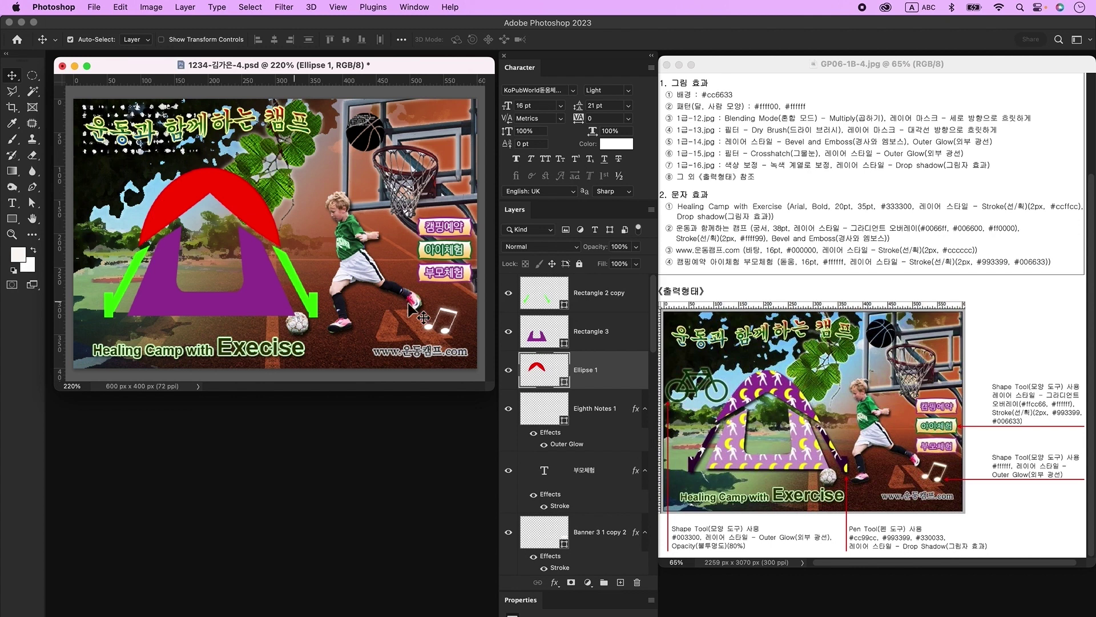
key("super+alt+a")
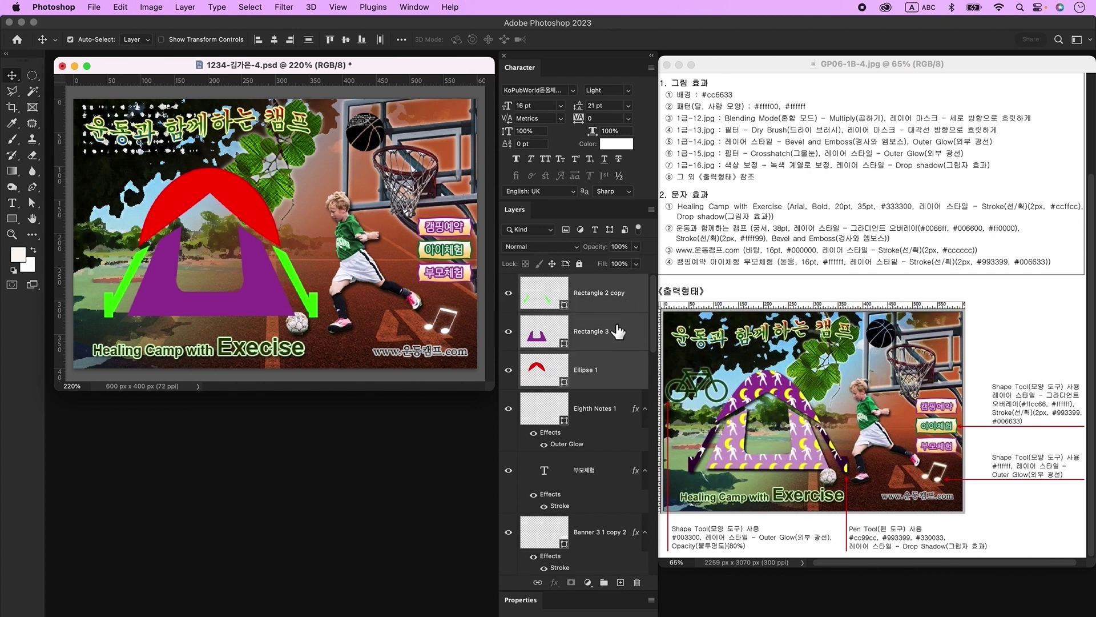
key("super+j")
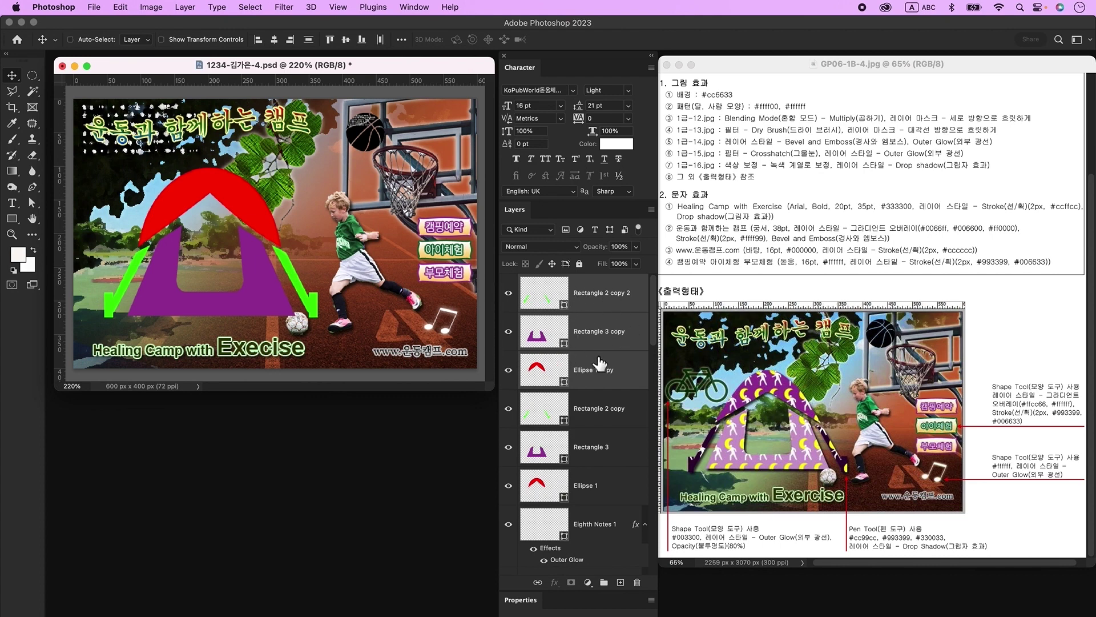
key("super+e")
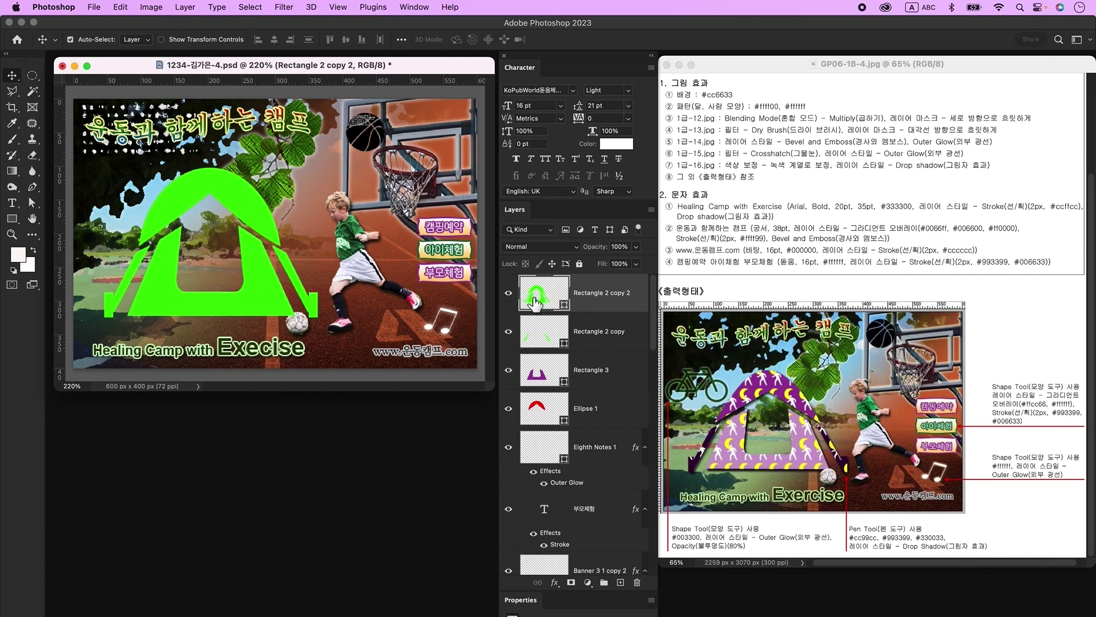
left_click(509, 294)
left_click(509, 294)
left_click(508, 293)
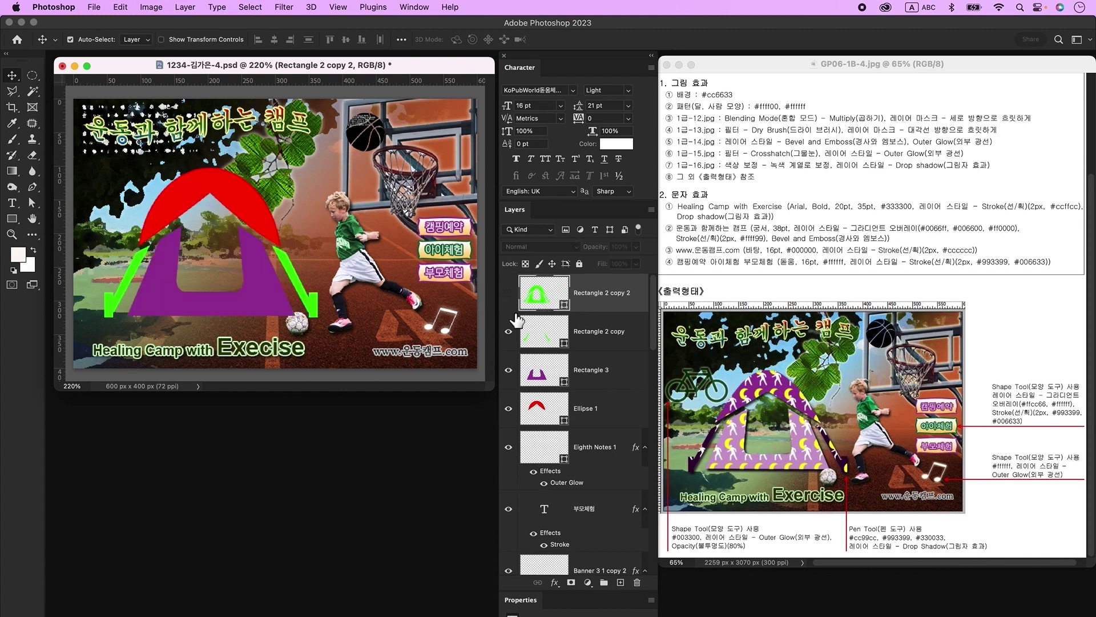
Recolor the tent body light purple #cc99cc with a drop shadow, and recolor the roof purple #993399
left_click(568, 336)
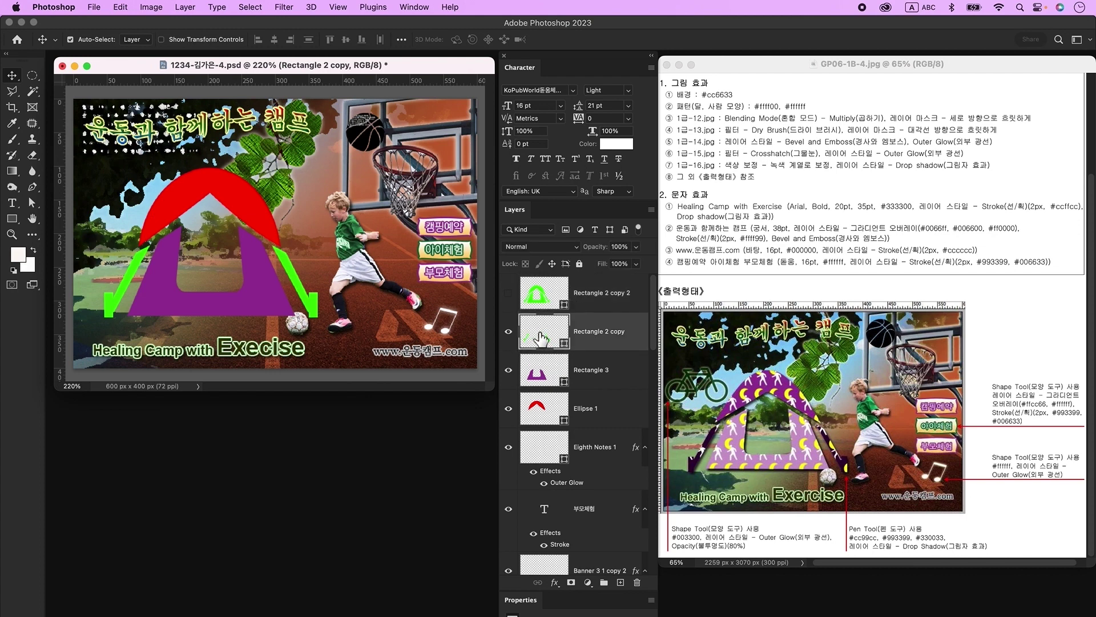
double_click(551, 383)
key("Escape")
double_click(639, 360)
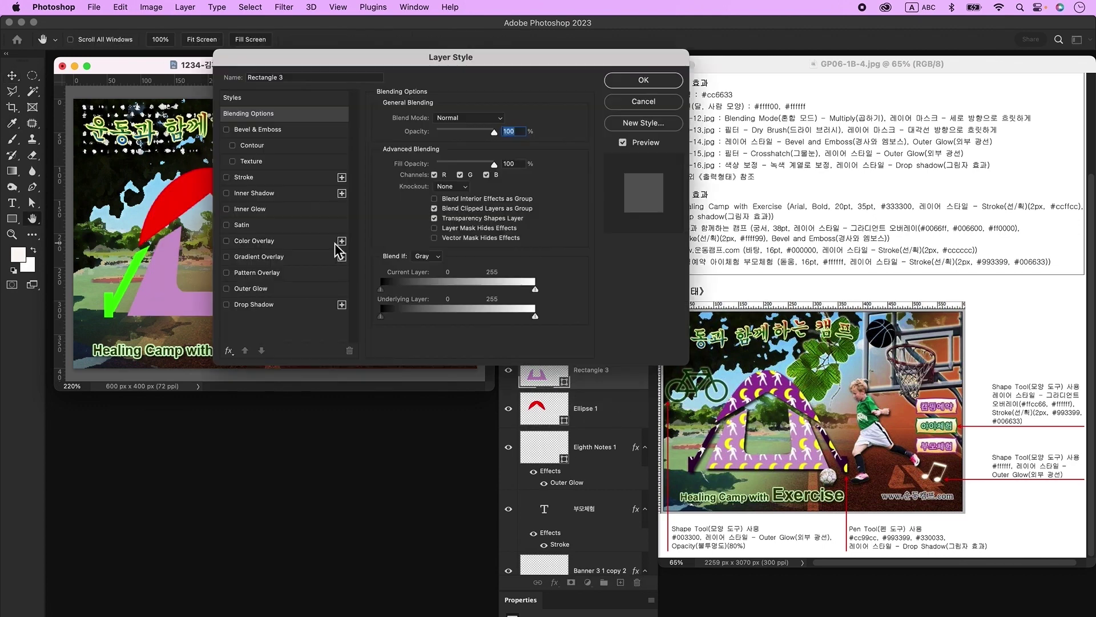
left_click(253, 305)
key("Return")
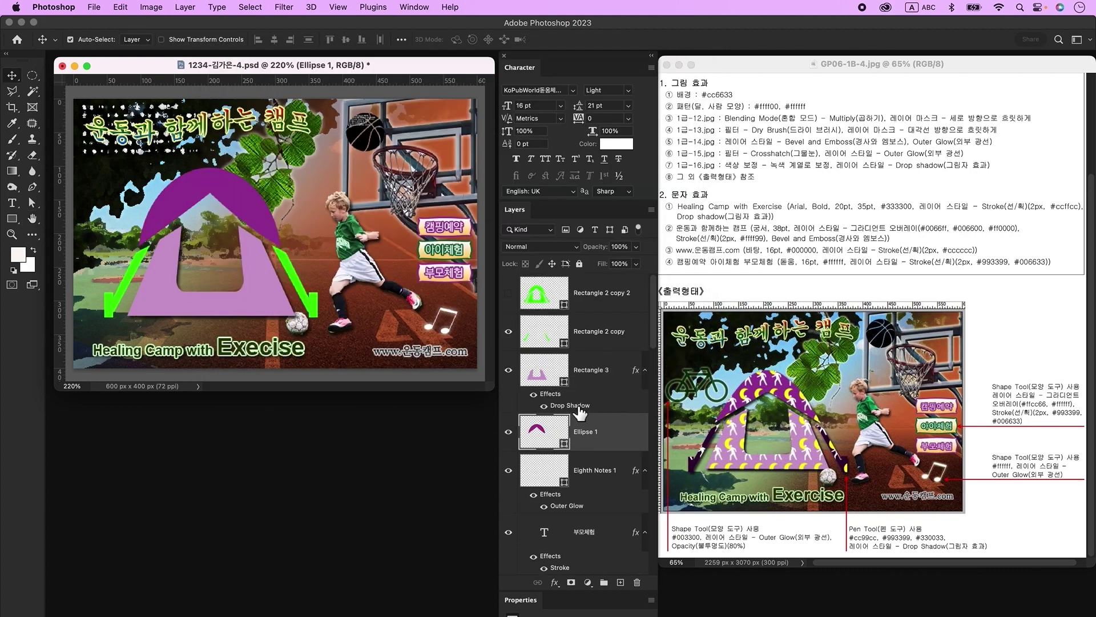
Copy the body's drop shadow to the tent roof, and give the legs a dark purple #330033 fill and the same shadow
left_click_drag(577, 409, 616, 446)
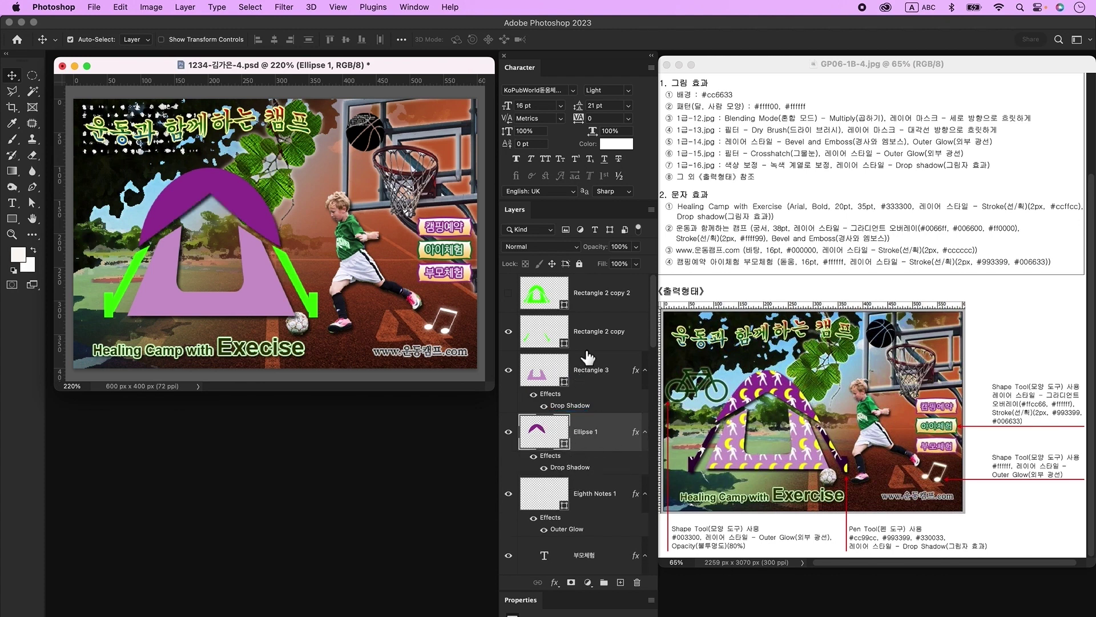
double_click(546, 343)
key("Return")
key("ctrl+j")
Show the merged tent copy and add a Pattern Overlay of the moon-and-person pattern at 65% scale, shifting the pattern slightly
left_click(519, 297)
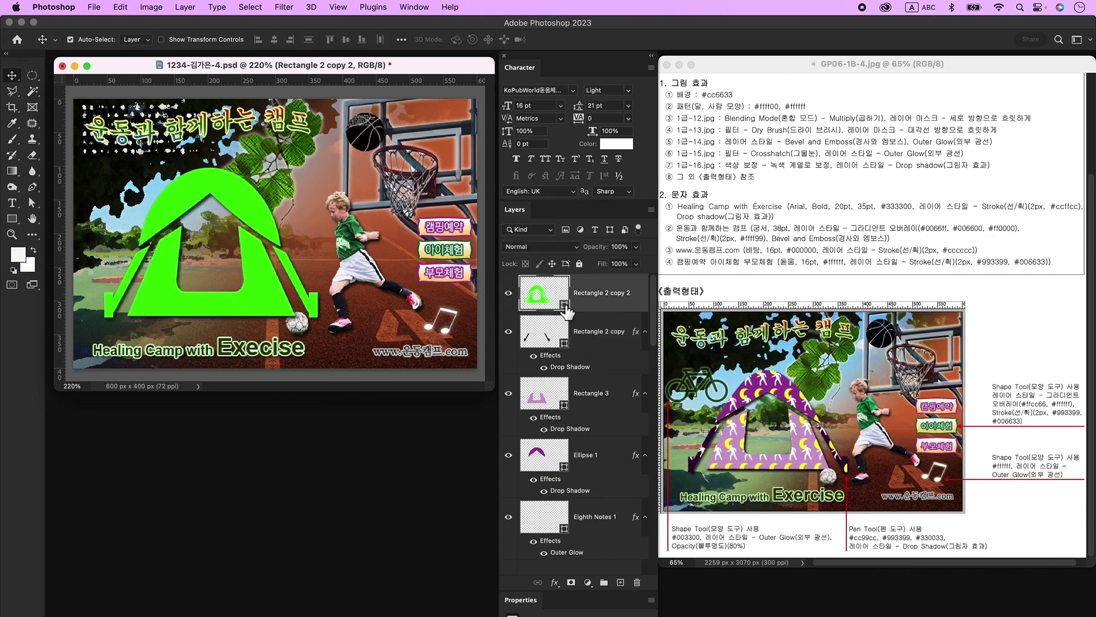
double_click(639, 283)
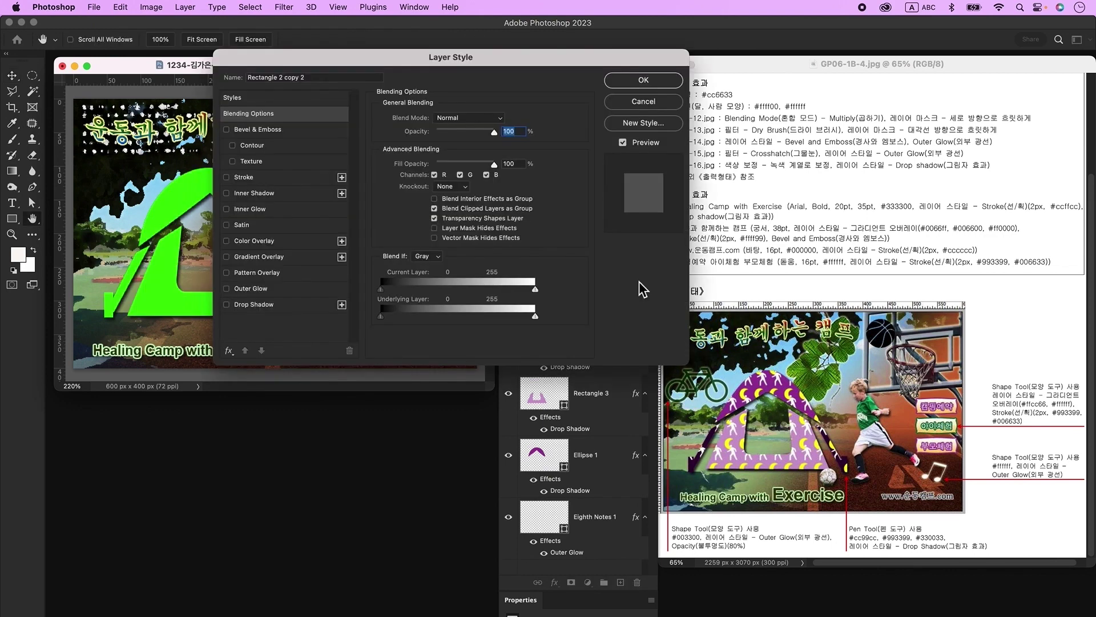
left_click(260, 280)
left_click(545, 173)
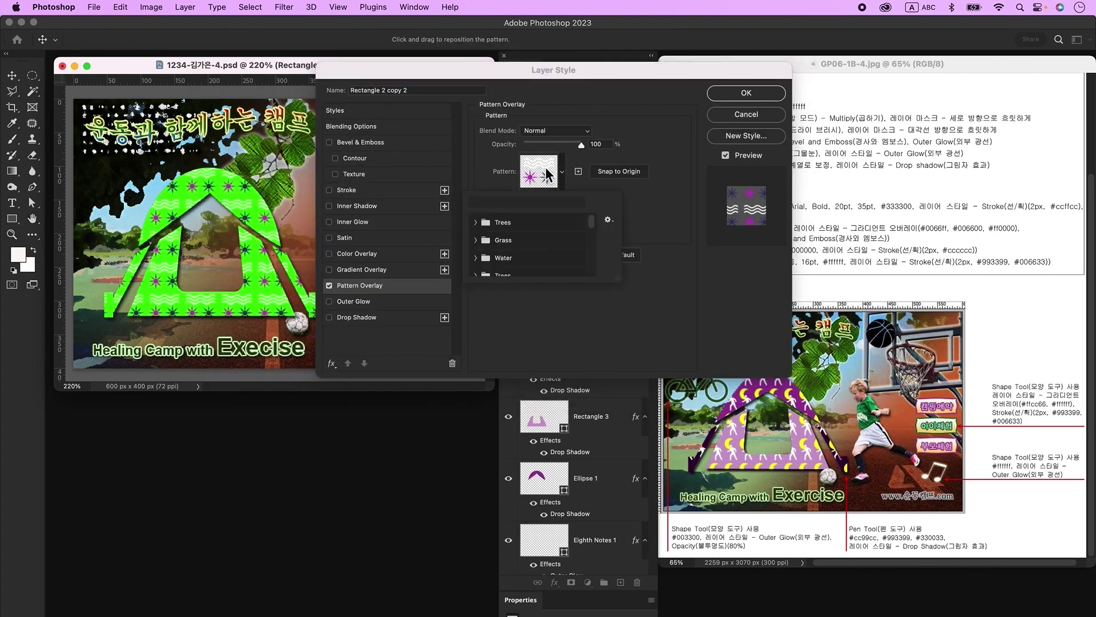
scroll(556, 242, "down", 5)
double_click(537, 228)
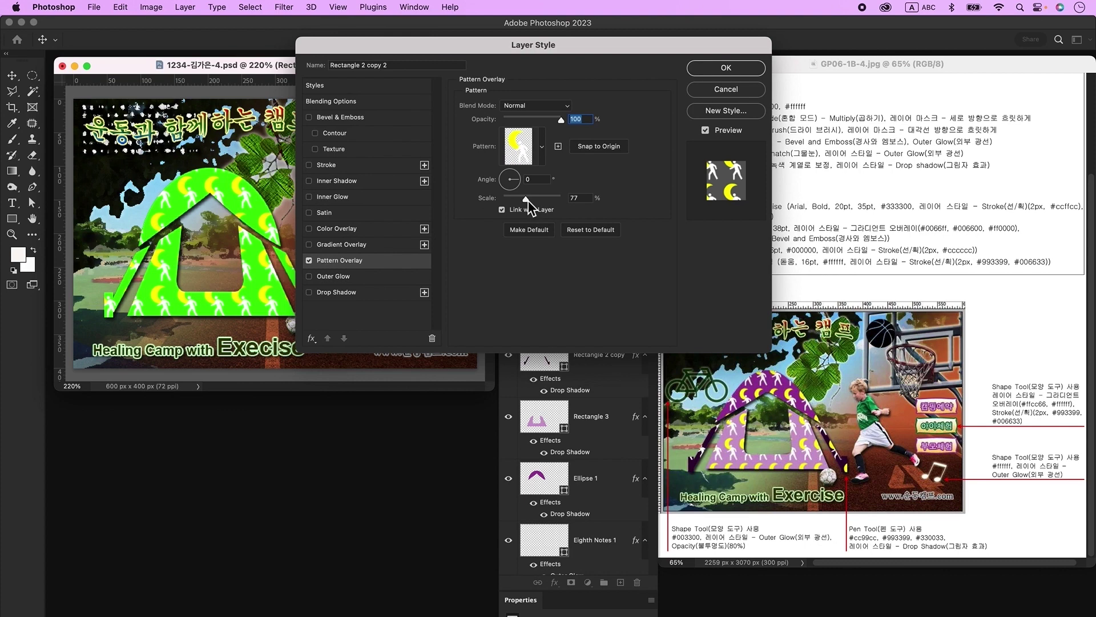
left_click_drag(527, 201, 523, 201)
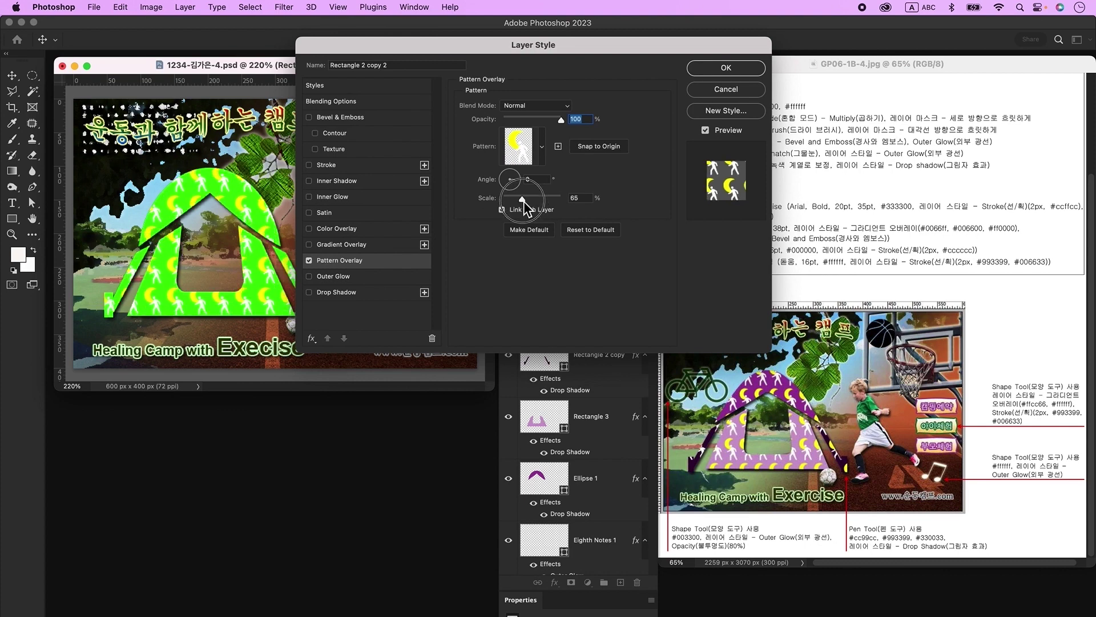
left_click_drag(269, 289, 265, 286)
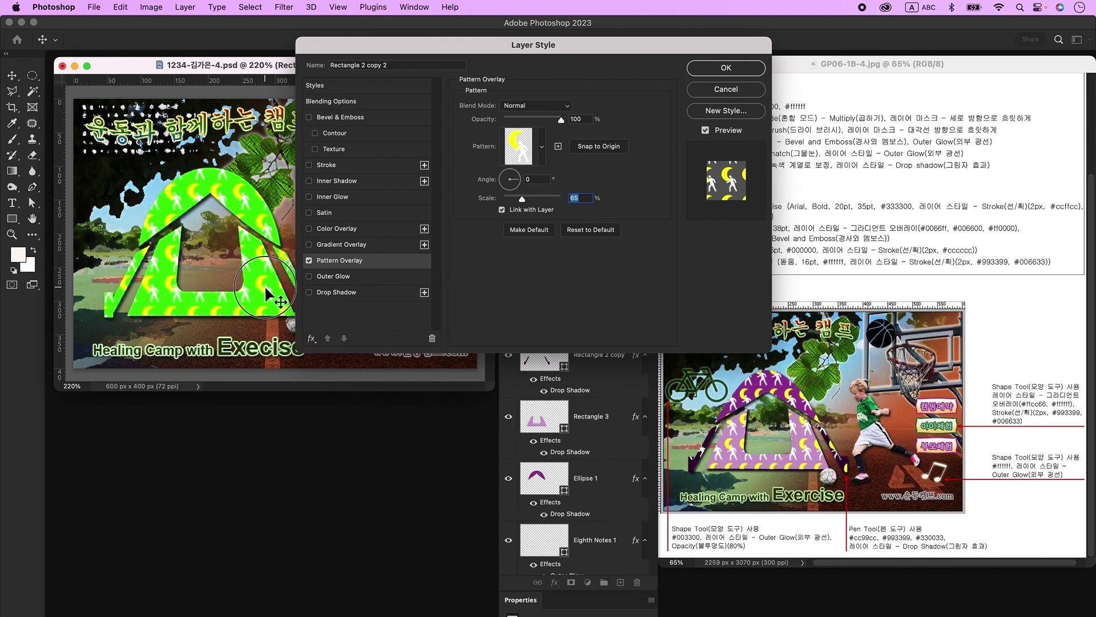
key("Return")
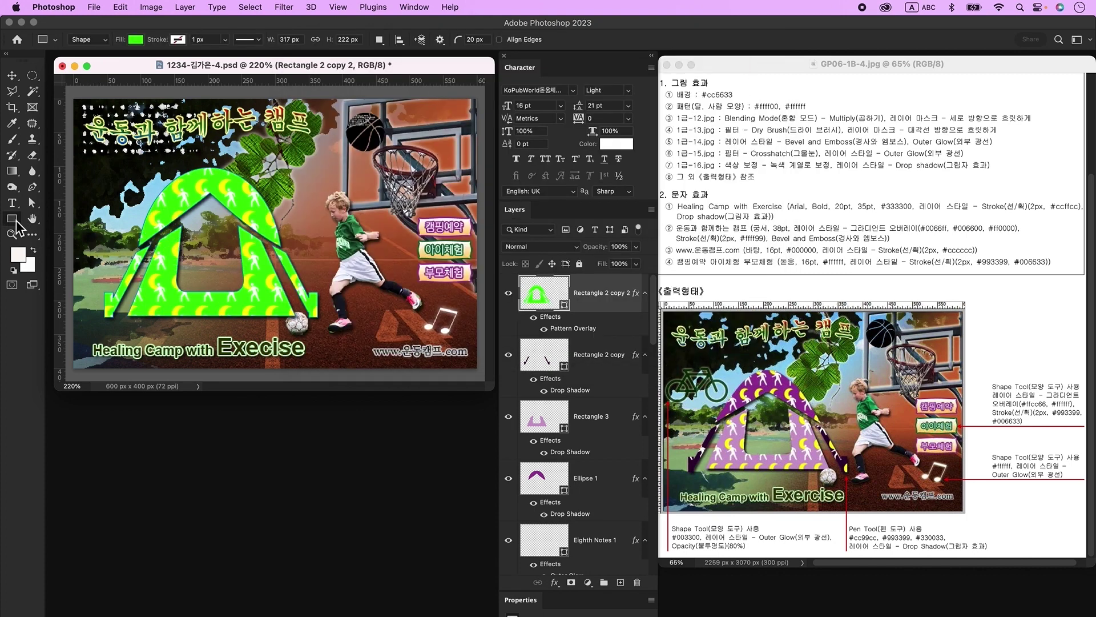
Set the merged tent copy's fill to No Color, leaving only its pattern overlay
left_click(137, 40)
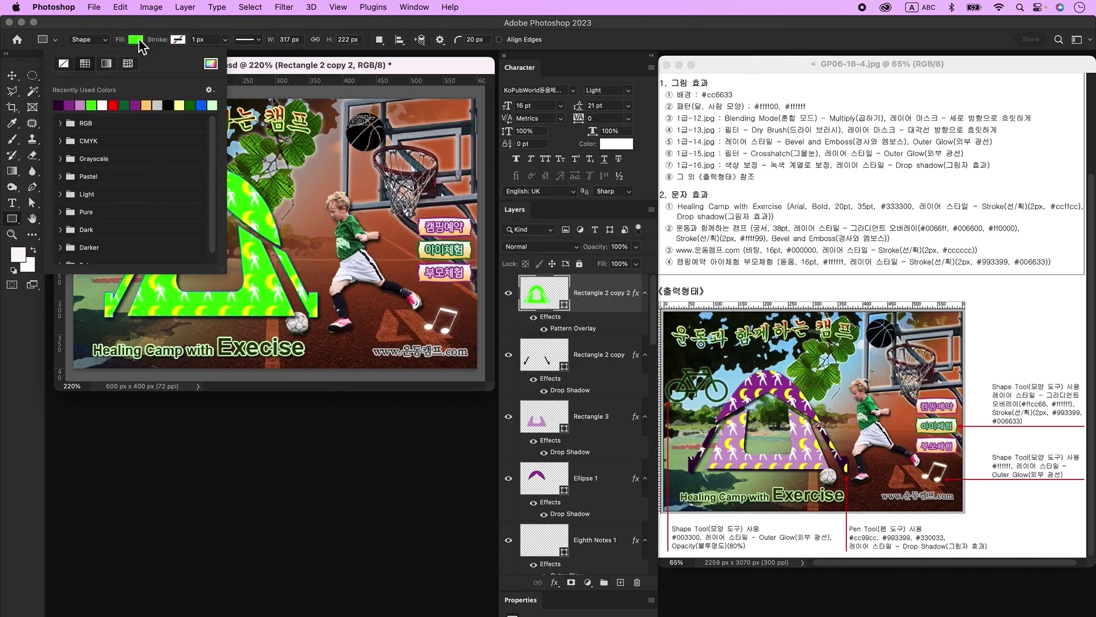
left_click(67, 63)
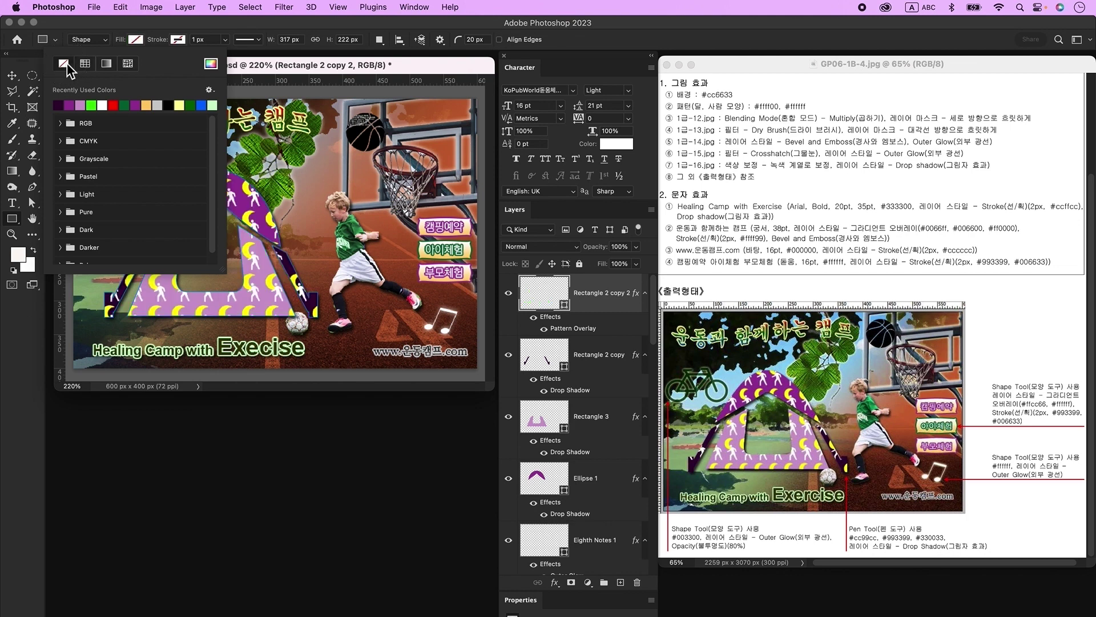
left_click(302, 64)
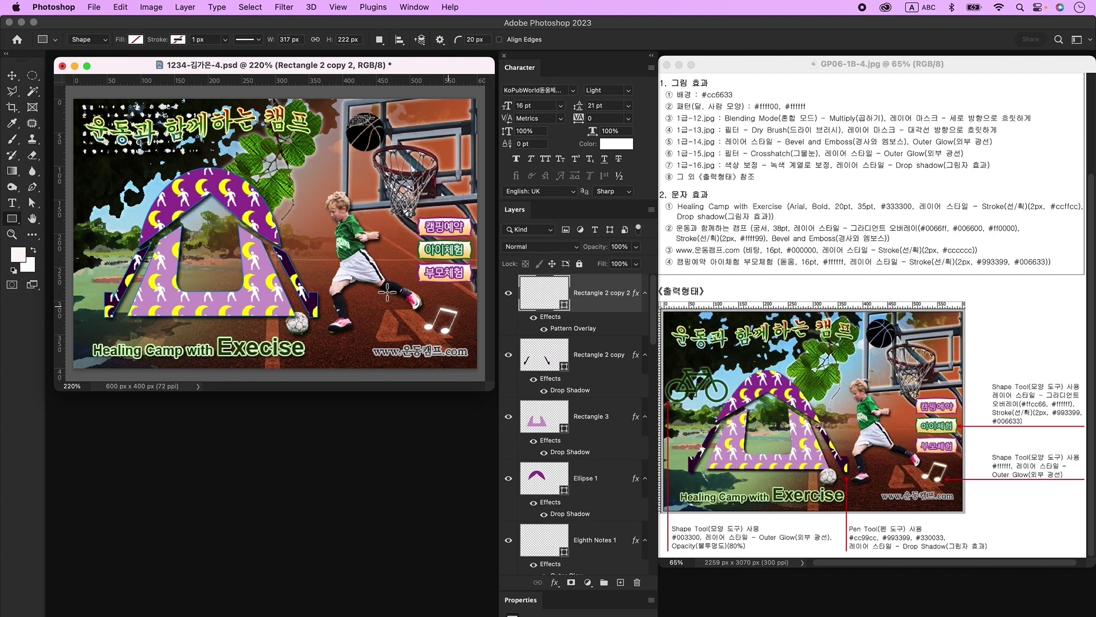
left_click(557, 374)
left_click(548, 417)
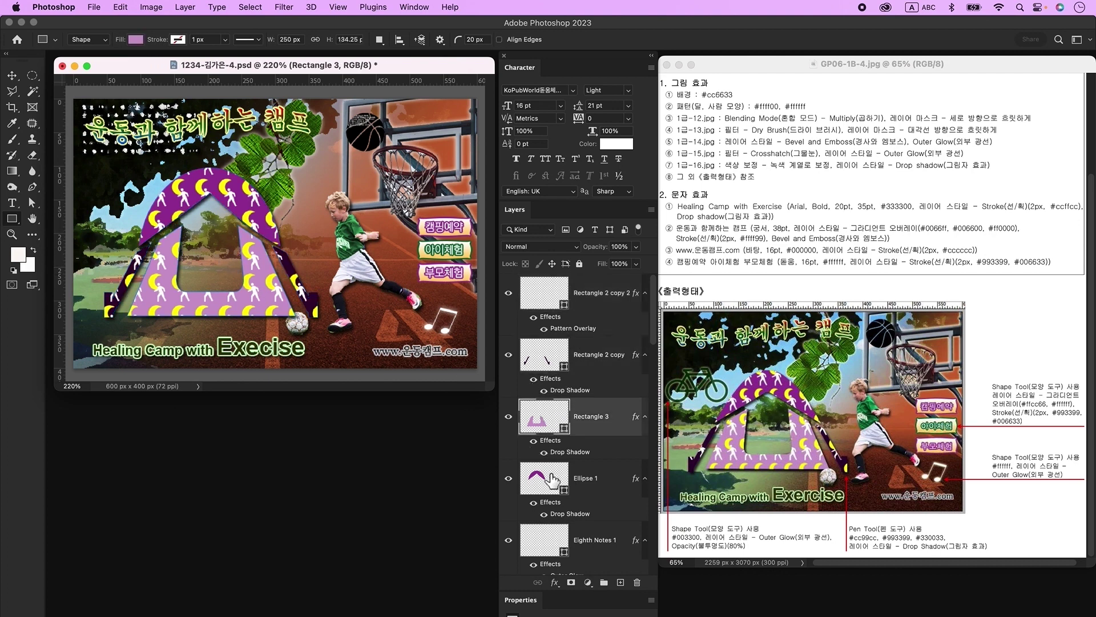
left_click(552, 470)
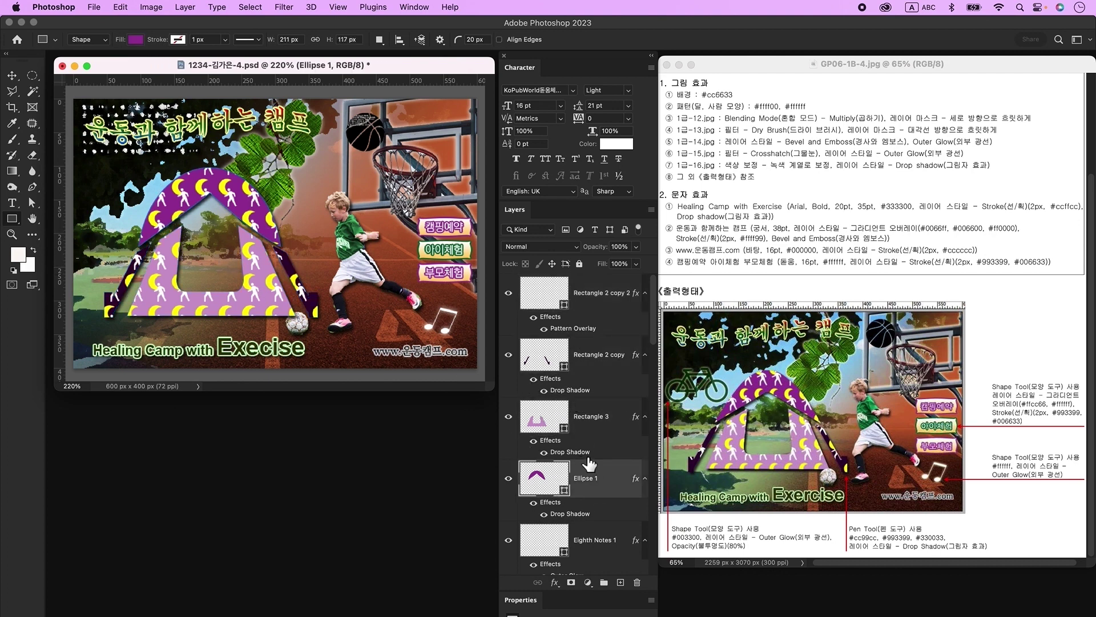
Draw a purple Bicycle custom shape about 127 x 71 px on a new layer, above the tent's left side beneath the Korean title
left_click(602, 294)
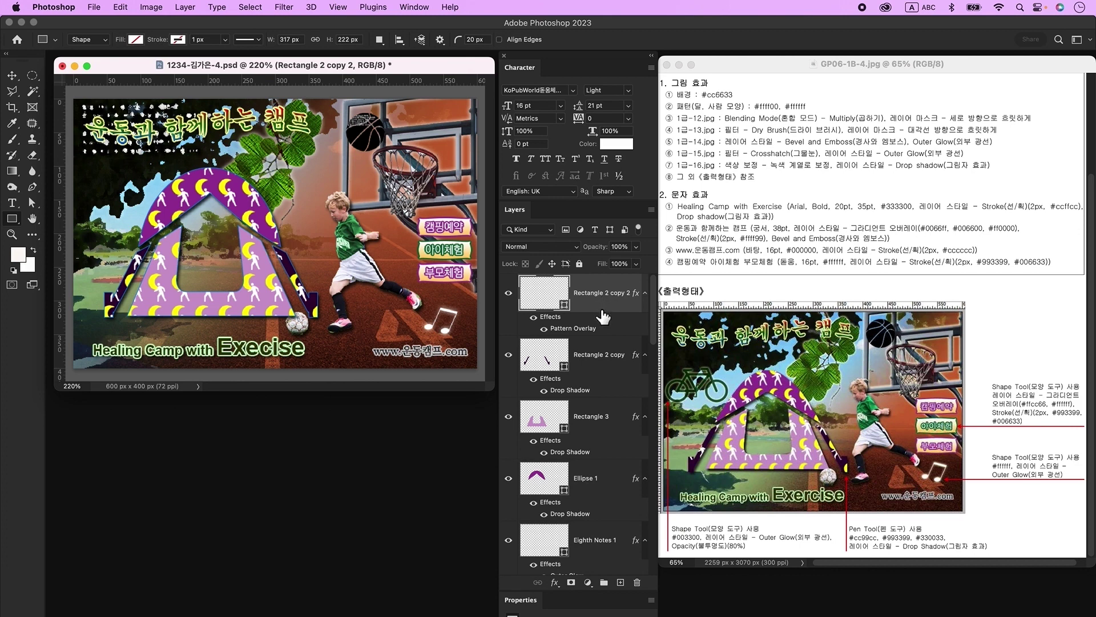
left_click(620, 582)
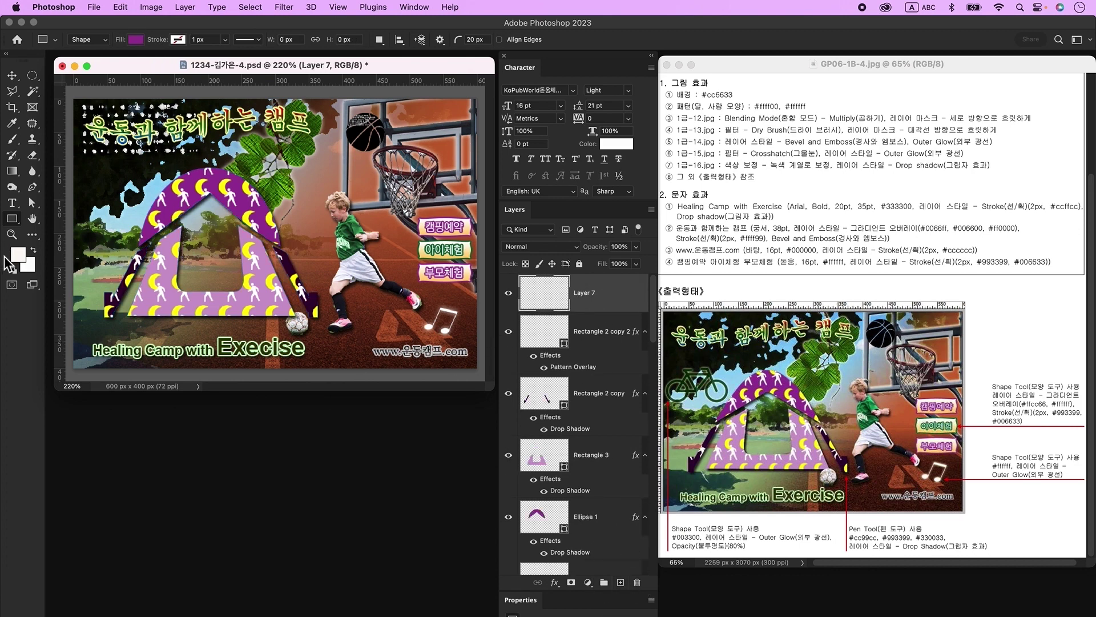
right_click(11, 218)
left_click(56, 272)
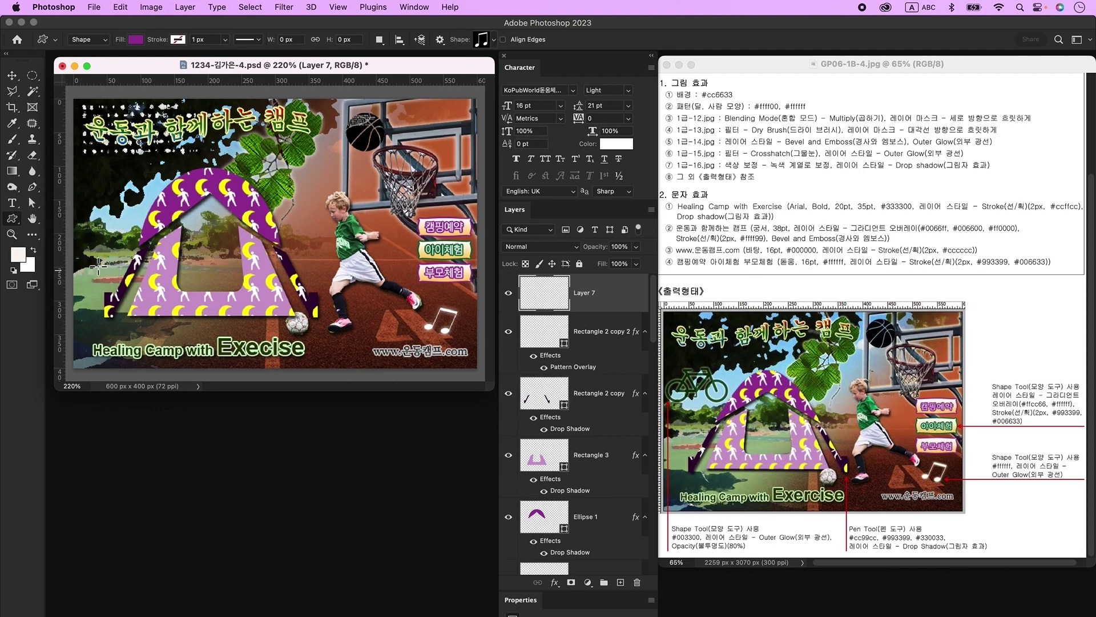
left_click(487, 40)
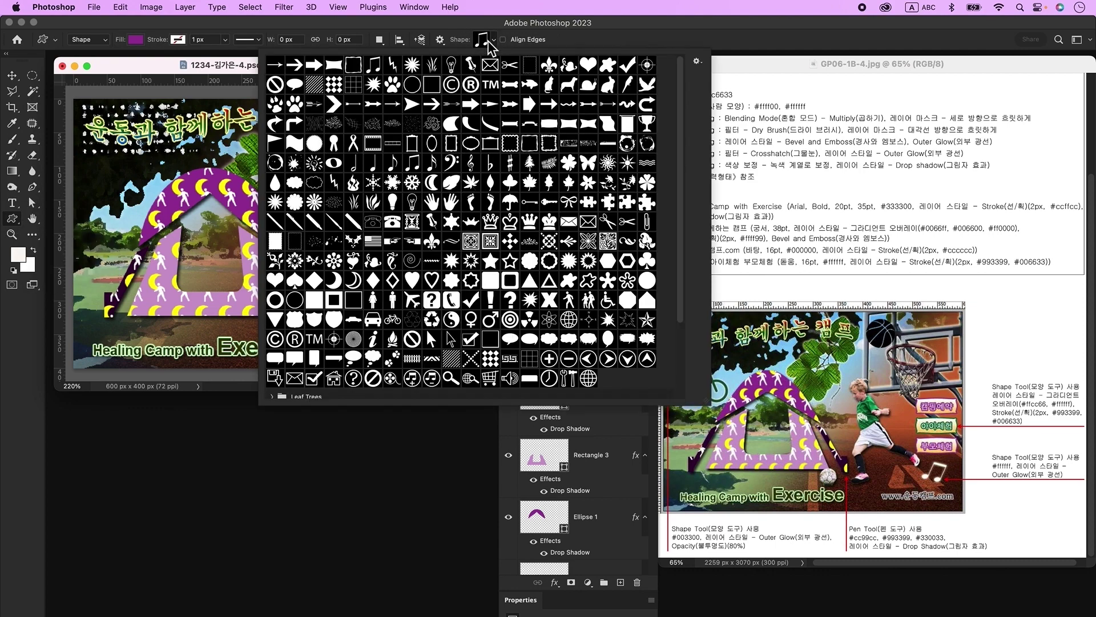
double_click(392, 319)
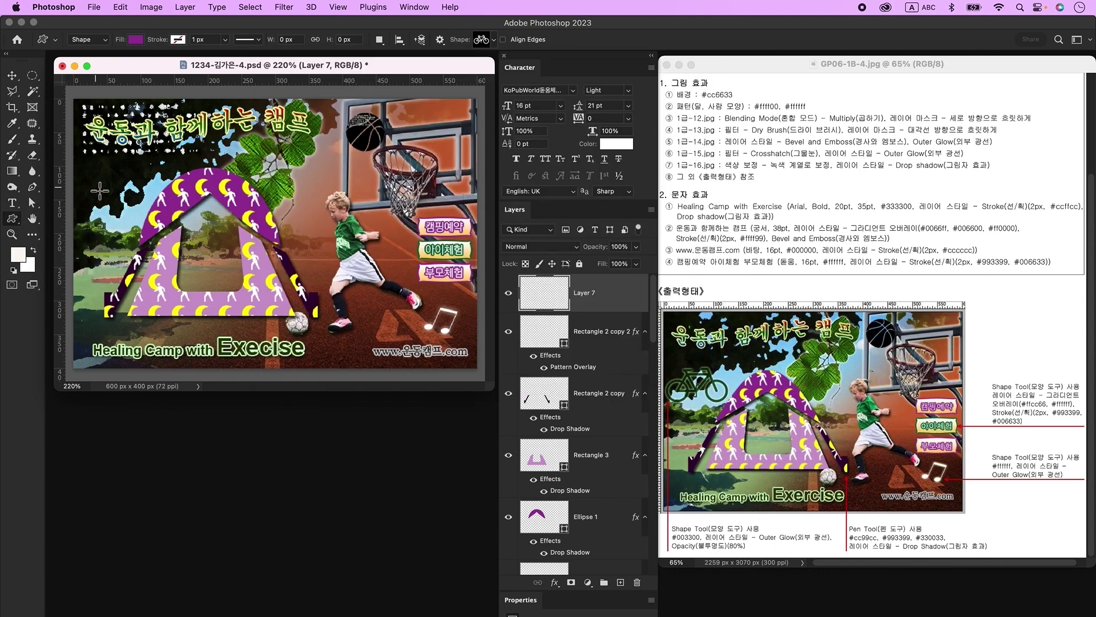
left_click_drag(86, 138, 171, 184)
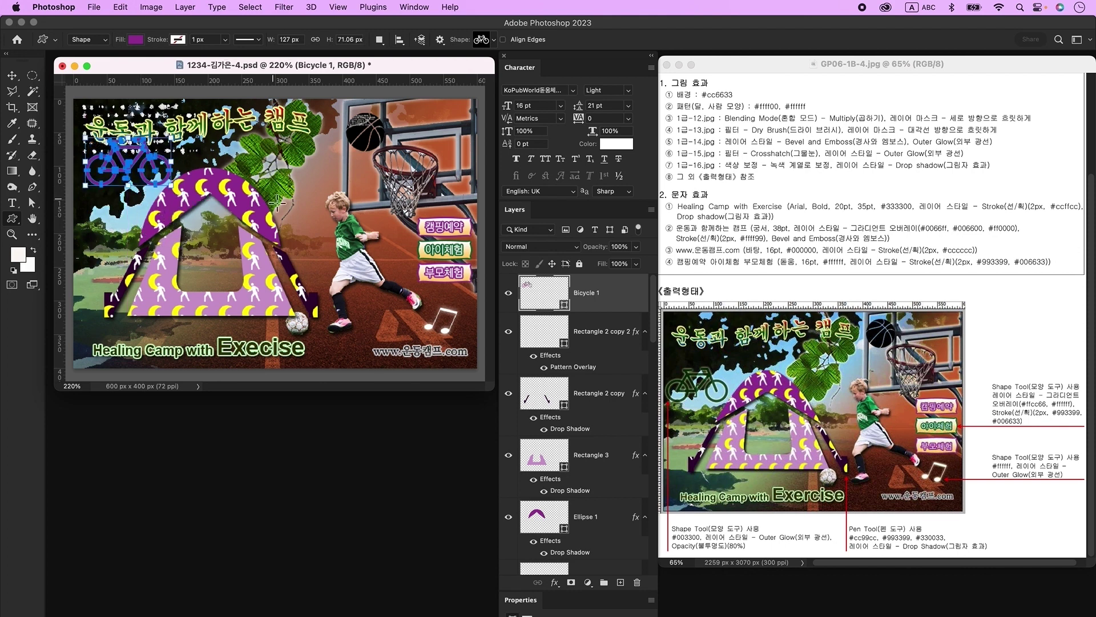
key("Return")
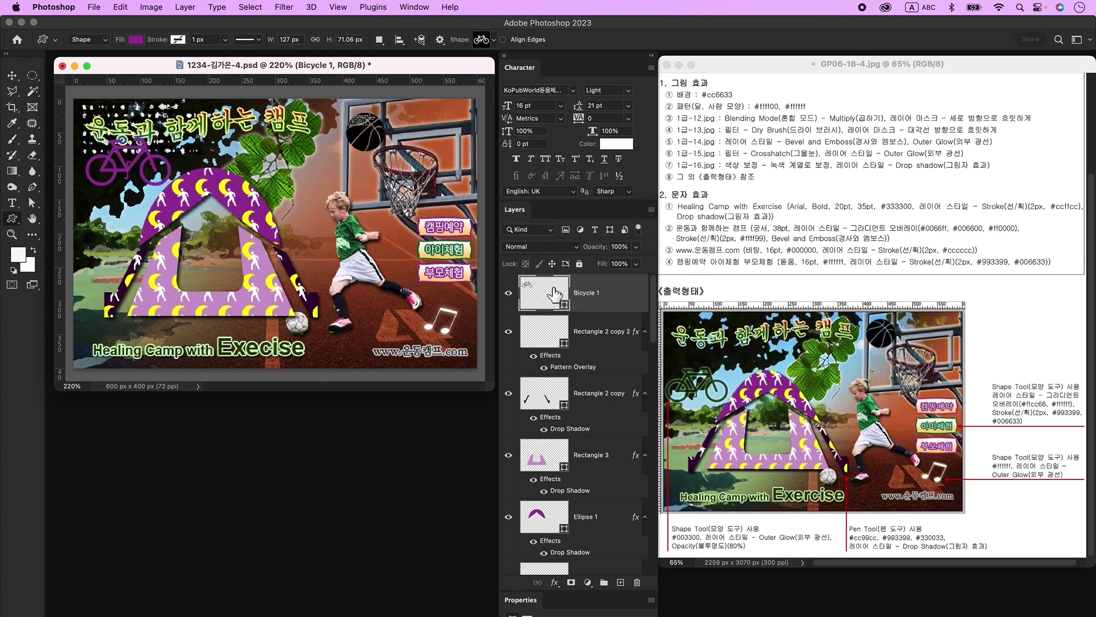
Recolor the Bicycle shape's fill to dark green #003300 and add an Outer Glow layer style to it
double_click(535, 296)
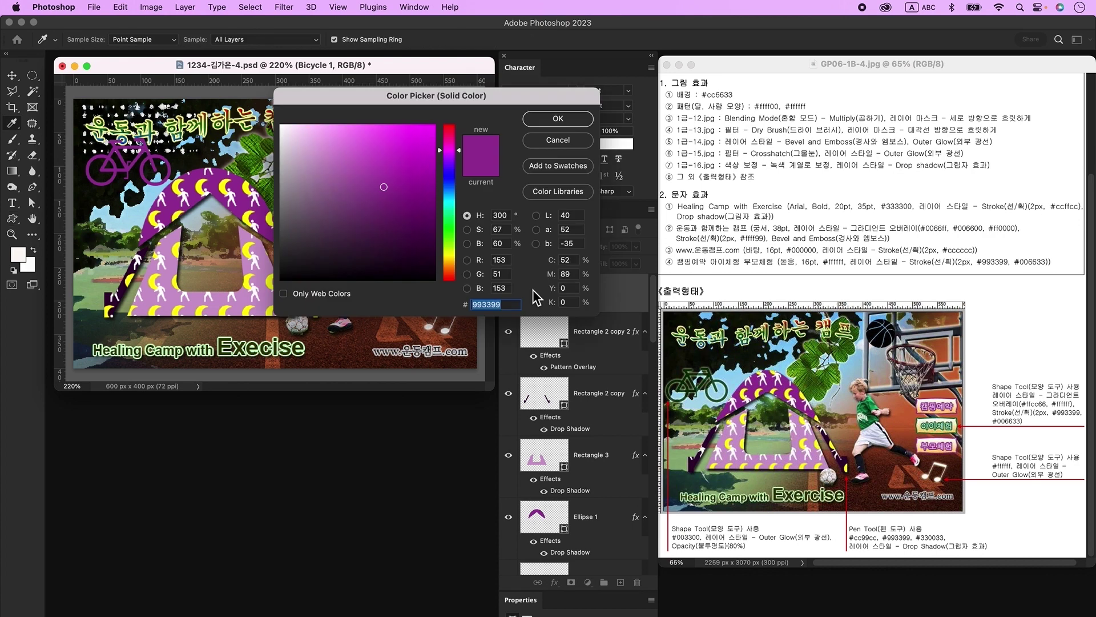
type("003300")
key("Return")
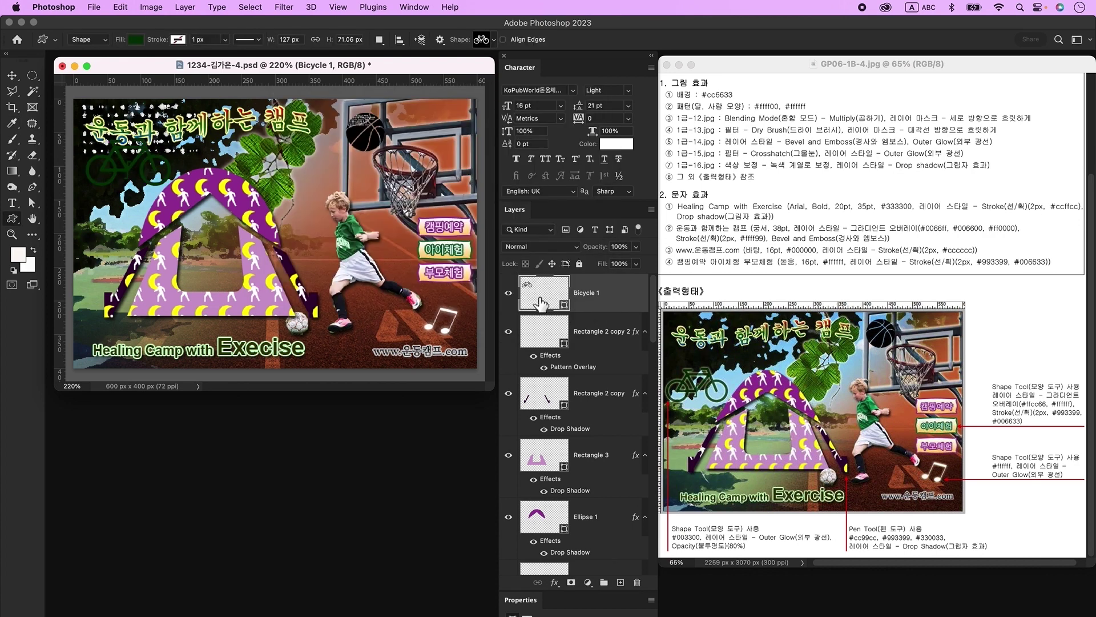
double_click(621, 302)
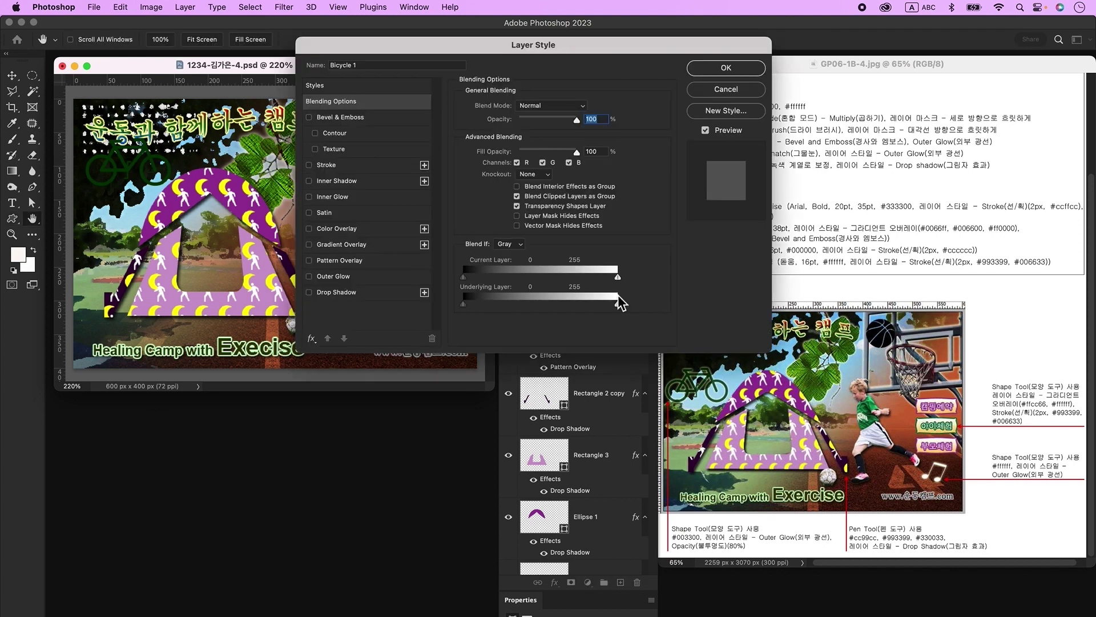
left_click(344, 276)
left_click(726, 68)
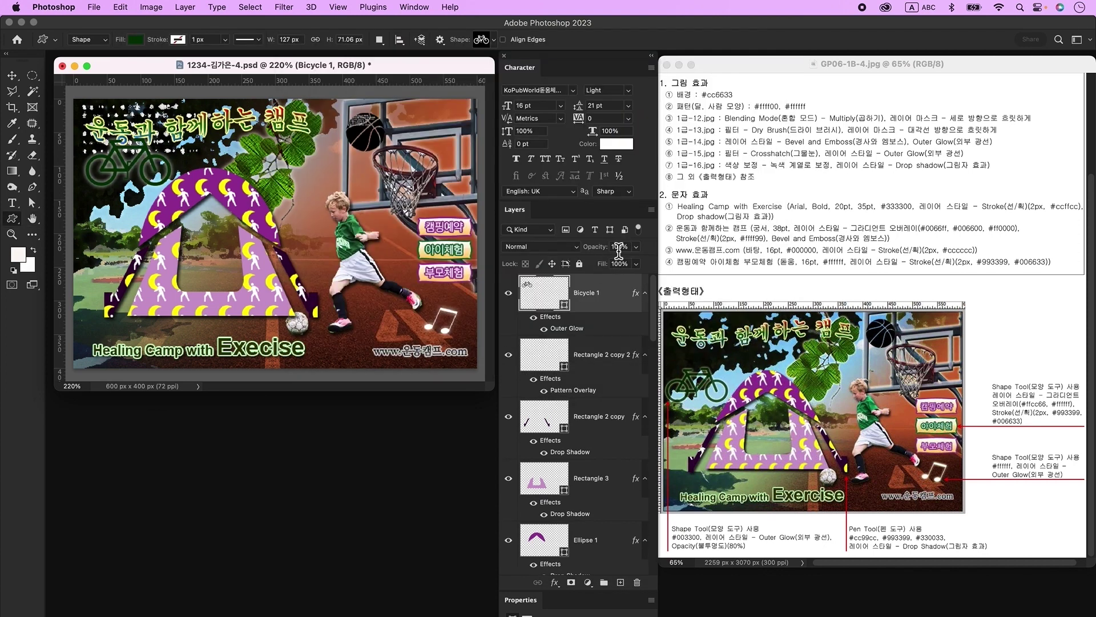
Set the Bicycle layer's opacity to 80% and move the bicycle slightly down, between the Korean title and the tent's left side
double_click(619, 246)
type("80")
key("Return")
key("v")
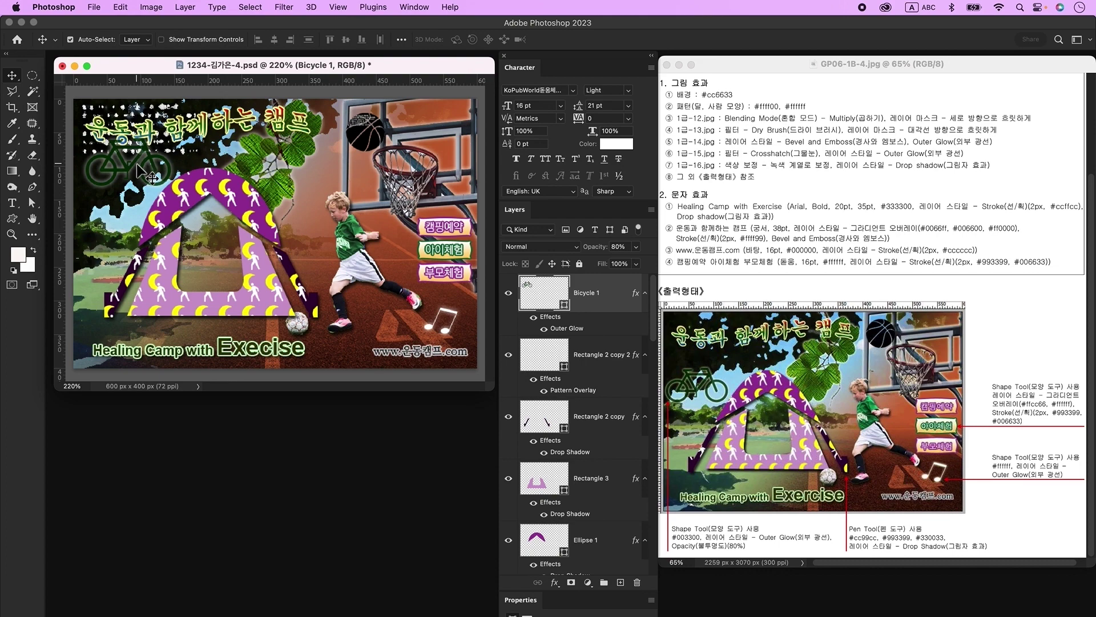
left_click_drag(140, 172, 135, 188)
Free-transform the masked landscape photo from its upper-left corner to bring its bright sky behind the bicycle
left_click(457, 359)
key("super+t")
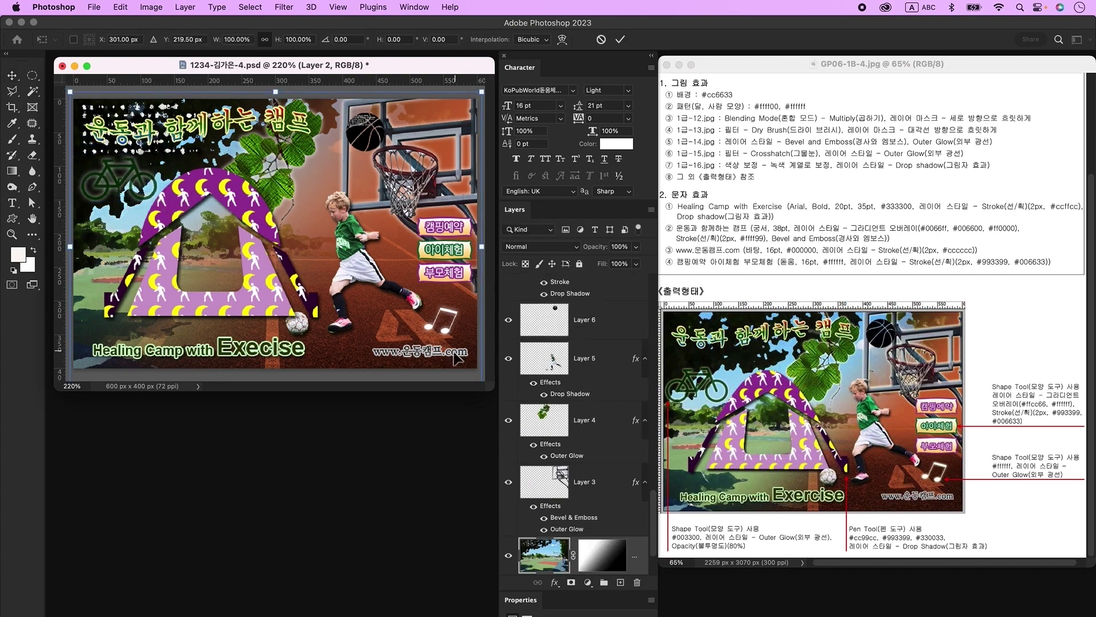
left_click_drag(70, 92, 81, 150)
key("Return")
Scale down the green leaf cluster slightly and bring the soccer boy's layer to the top of the layer stack
left_click(291, 200)
key("super+t")
left_click_drag(314, 209, 284, 189)
key("Return")
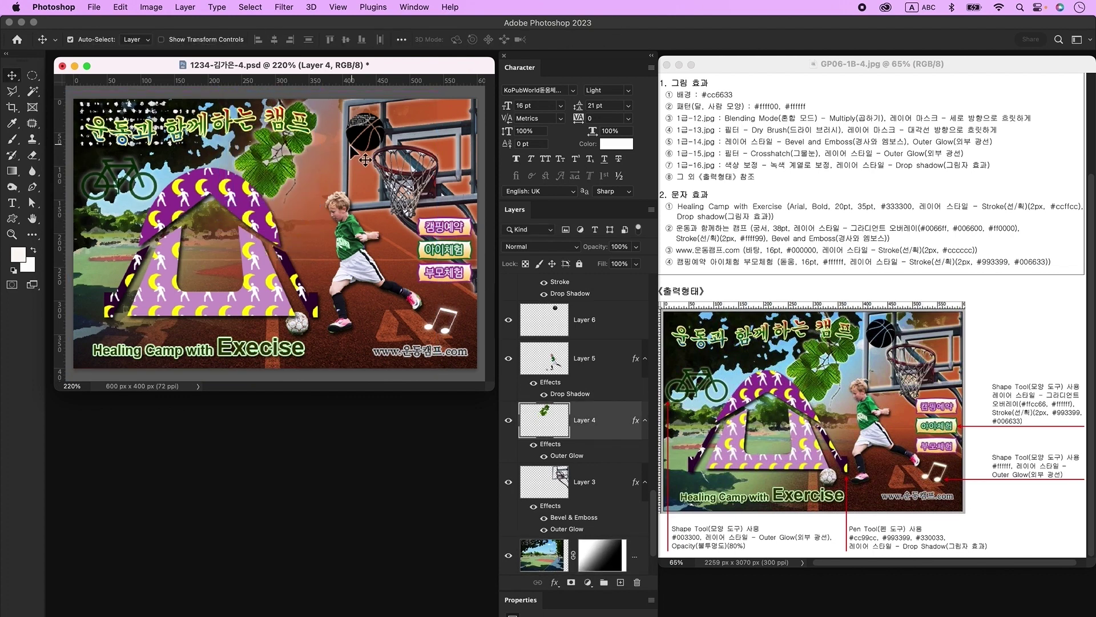
left_click(342, 195)
left_click(366, 131)
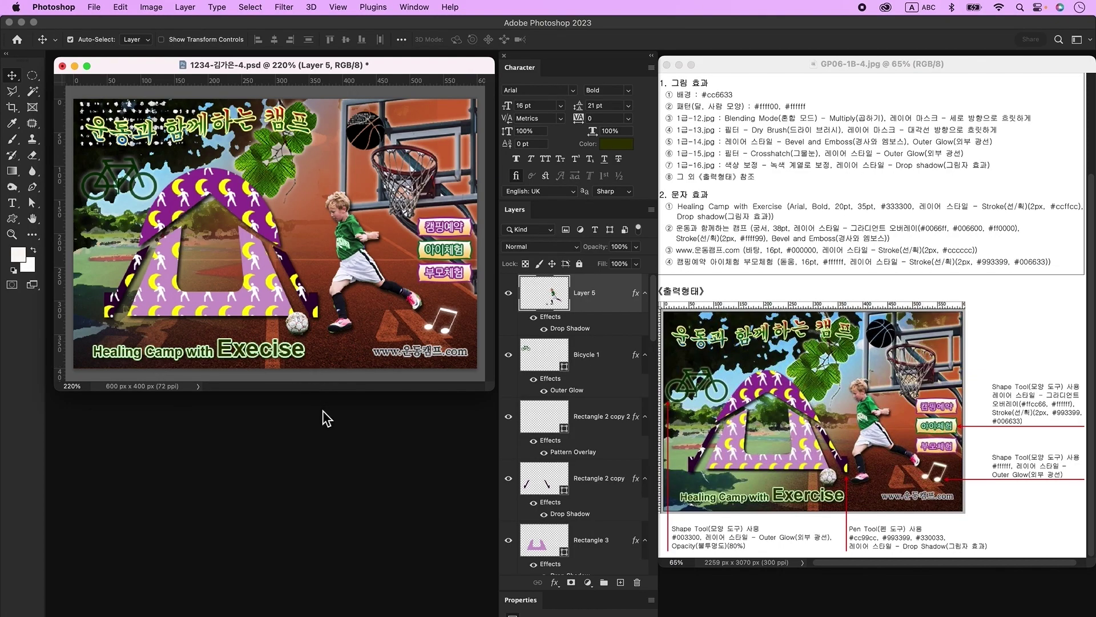
Save a JPEG copy of the poster in the GP06-1B folder at Maximum quality 12
left_click(94, 8)
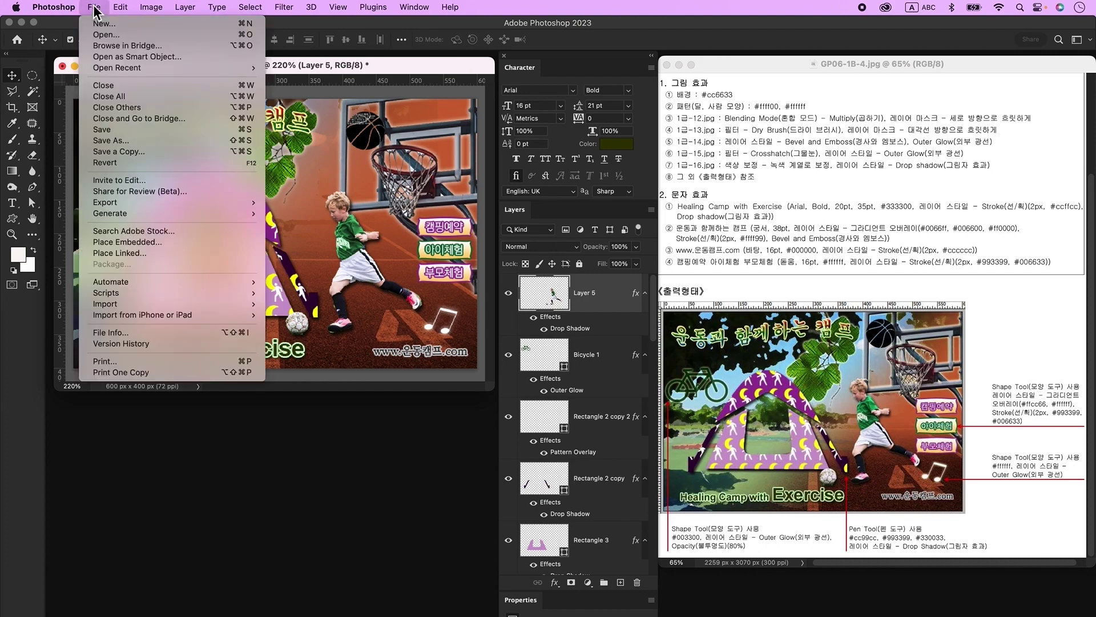
left_click(143, 152)
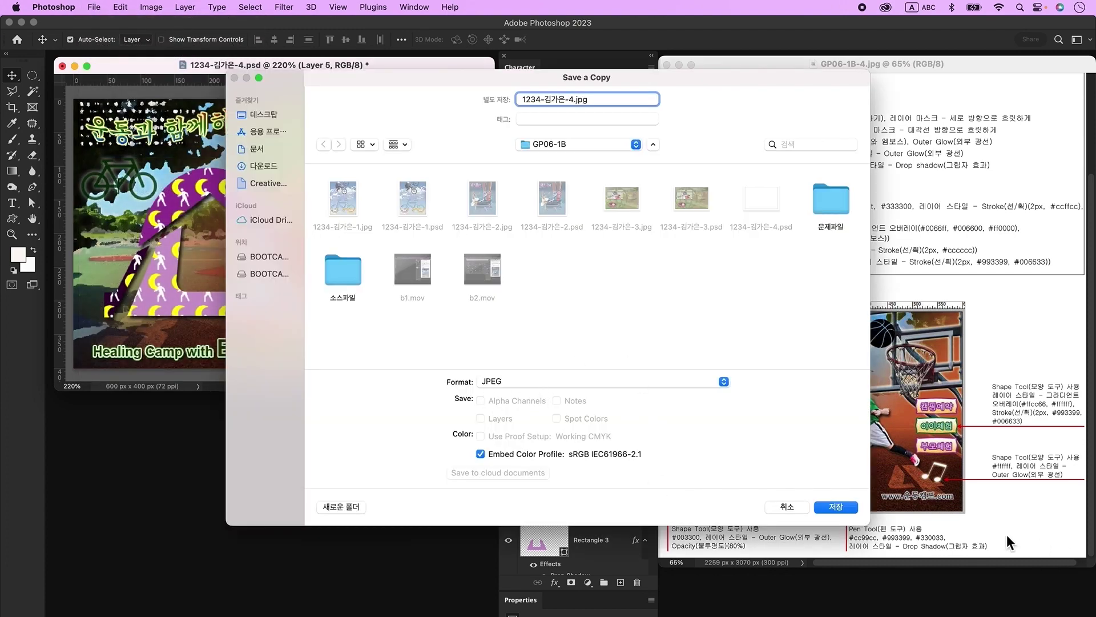
left_click(837, 507)
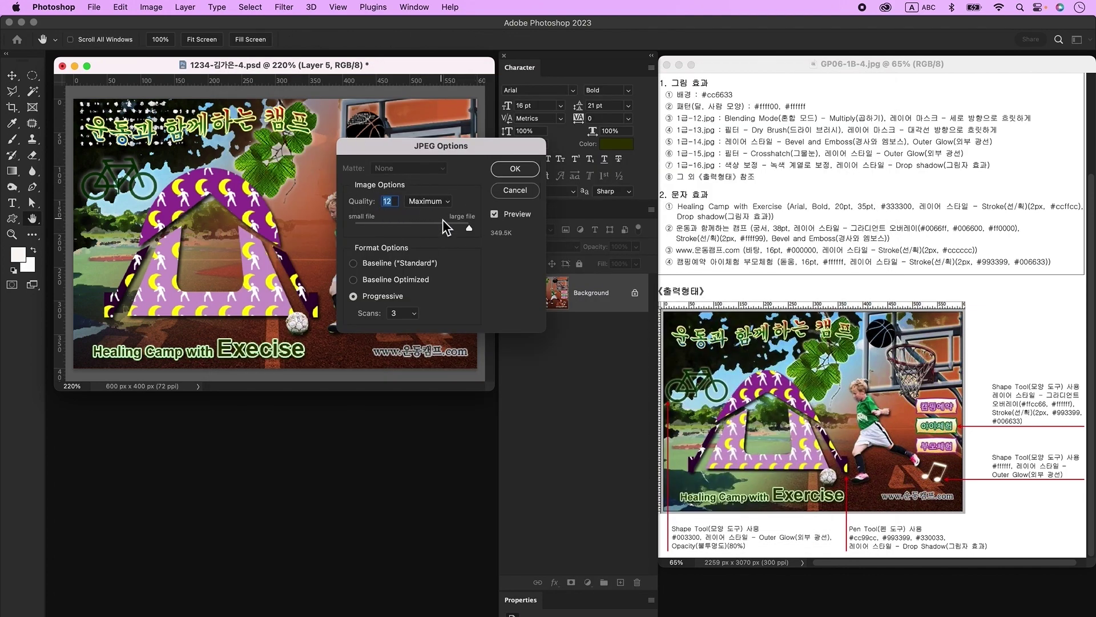
left_click(515, 169)
Resize the whole document to 60 x 40 px and save the reduced version as the task's PSD file
left_click(151, 7)
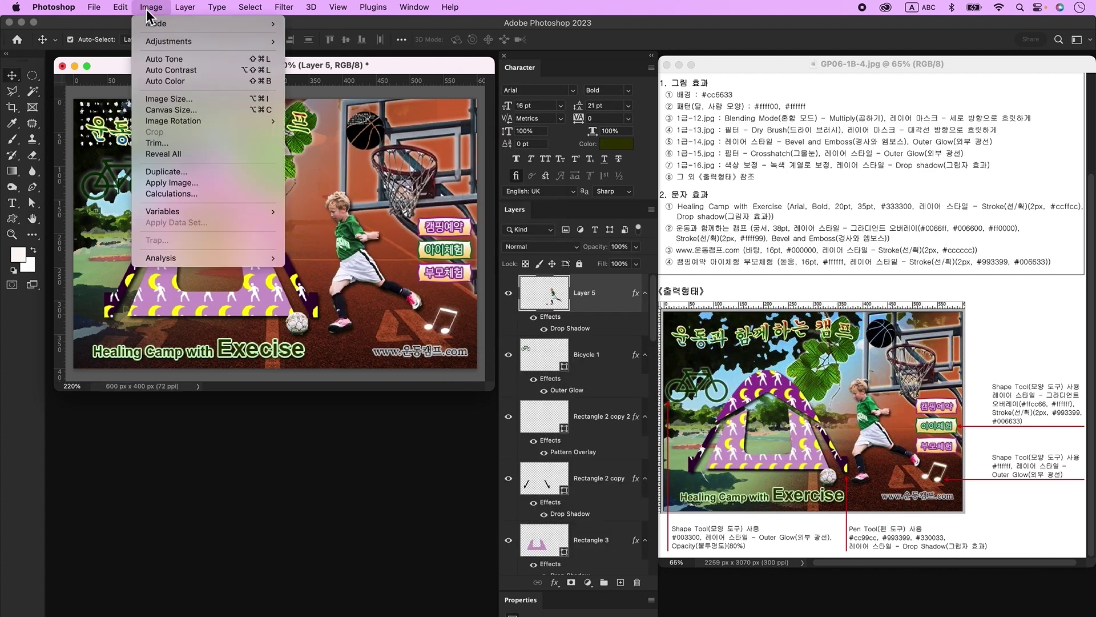
left_click(169, 101)
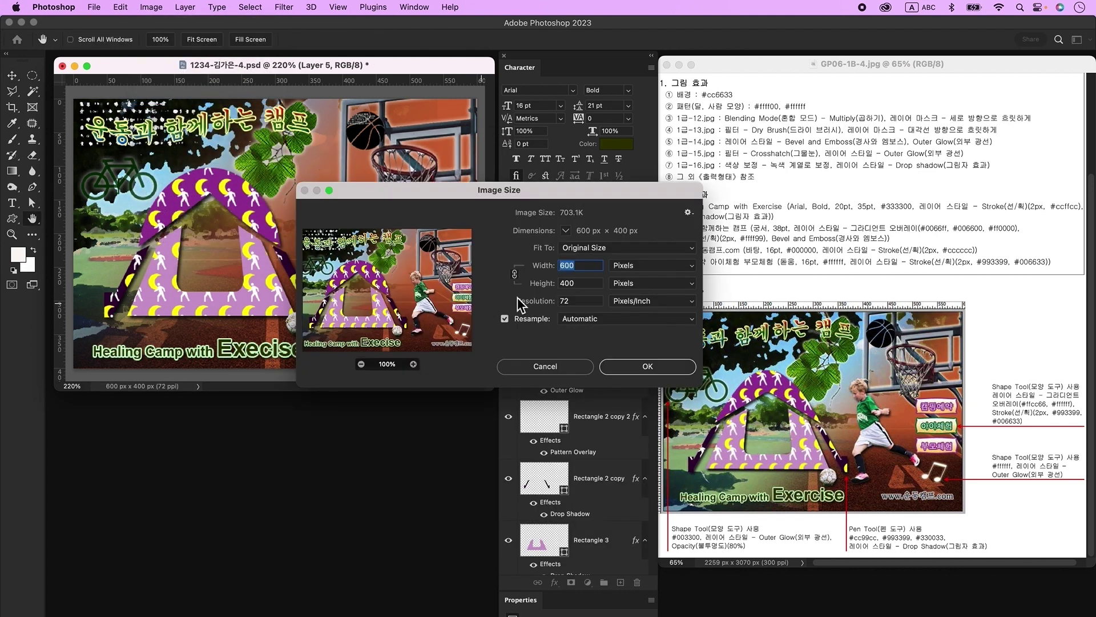
type("60")
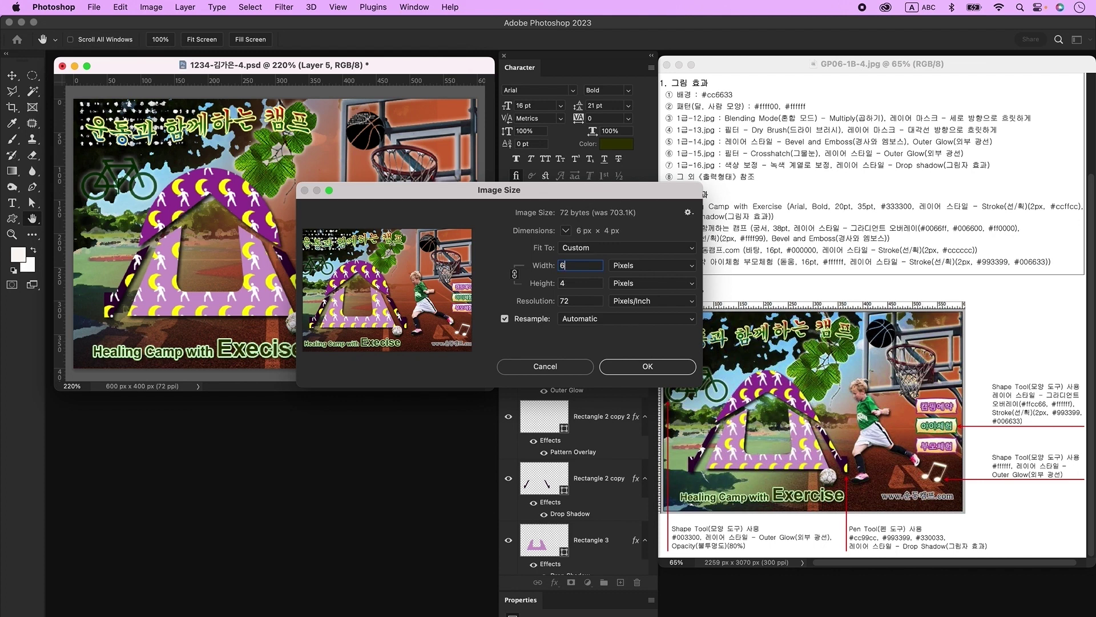
left_click(678, 366)
left_click(95, 7)
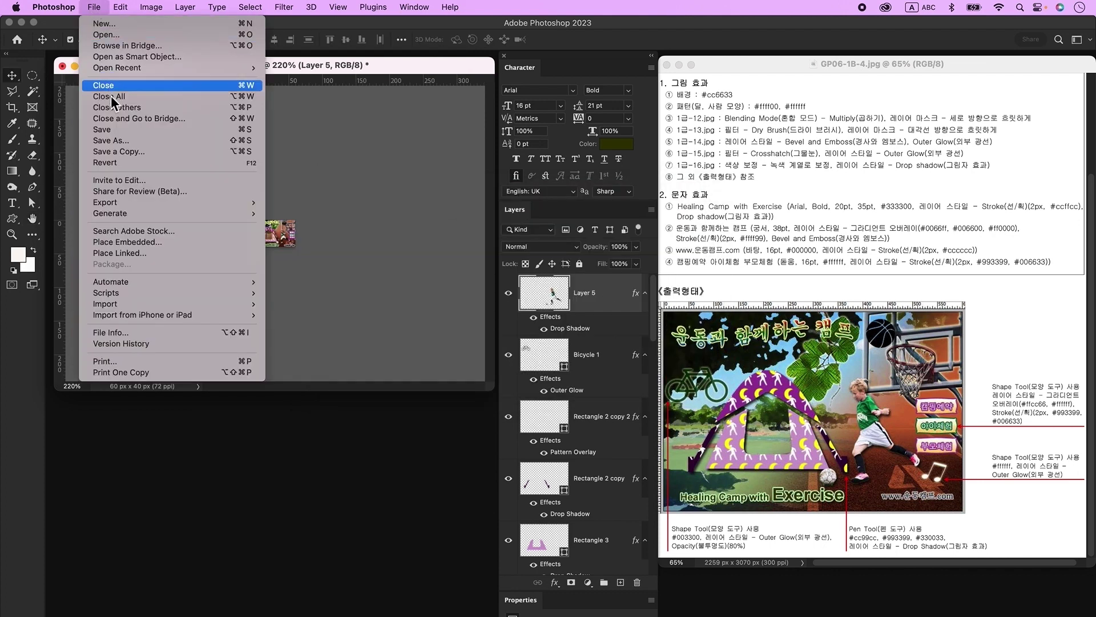
left_click(125, 133)
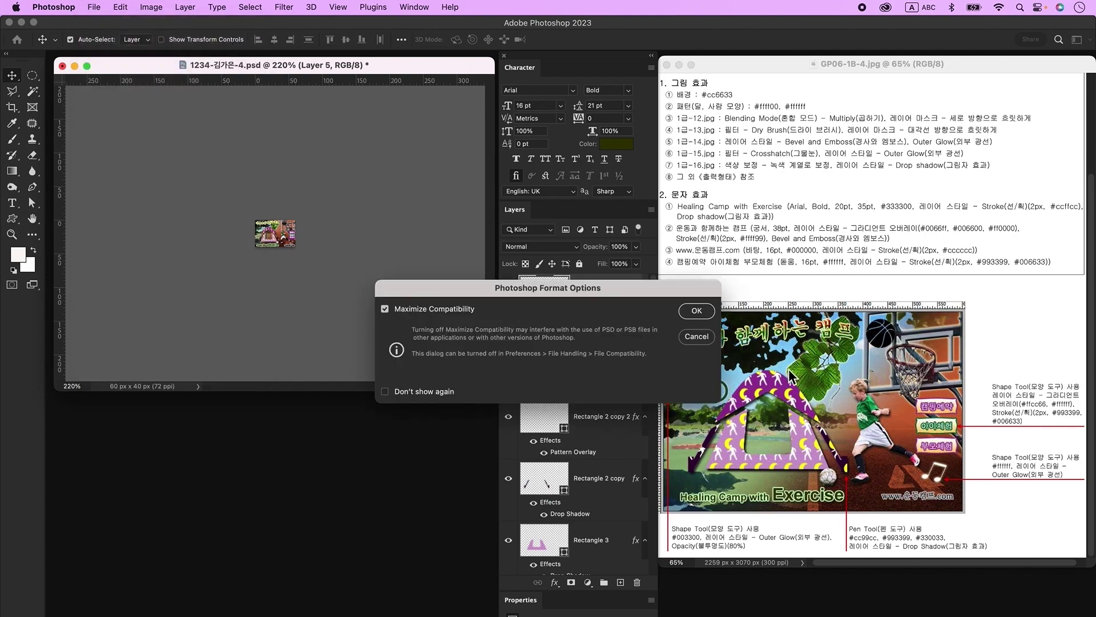